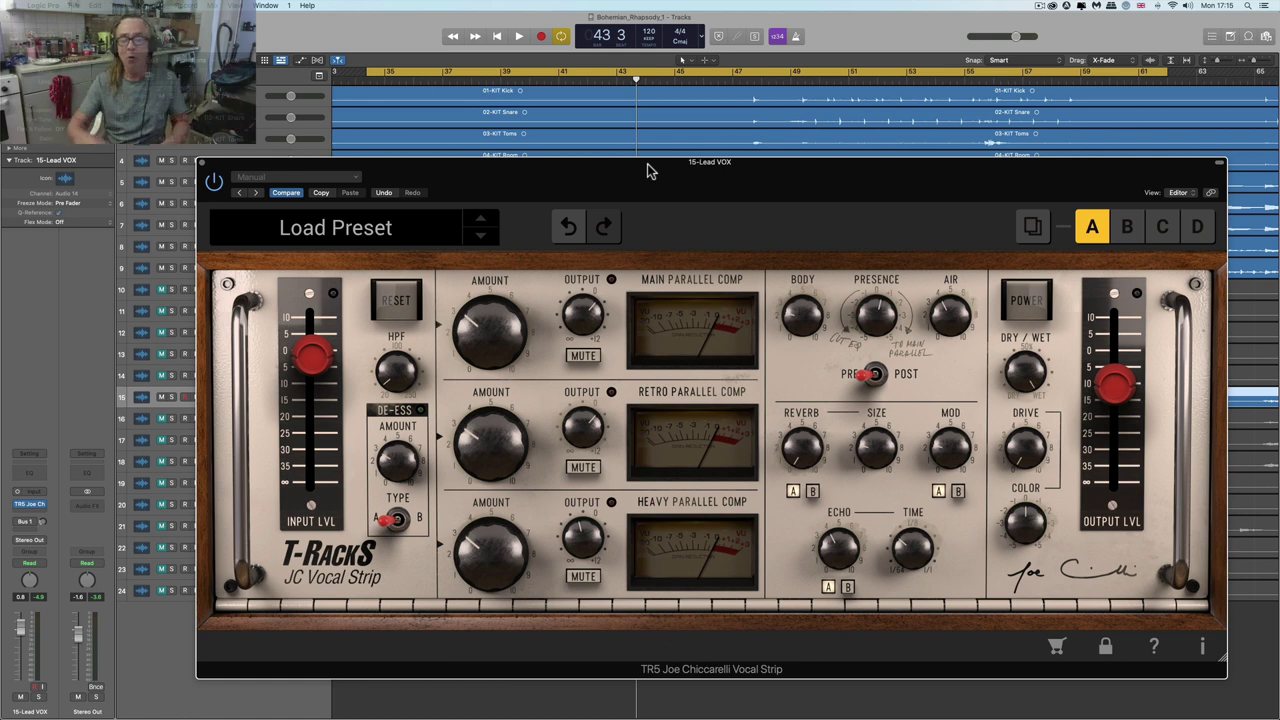
left_click_drag(647, 167, 645, 160)
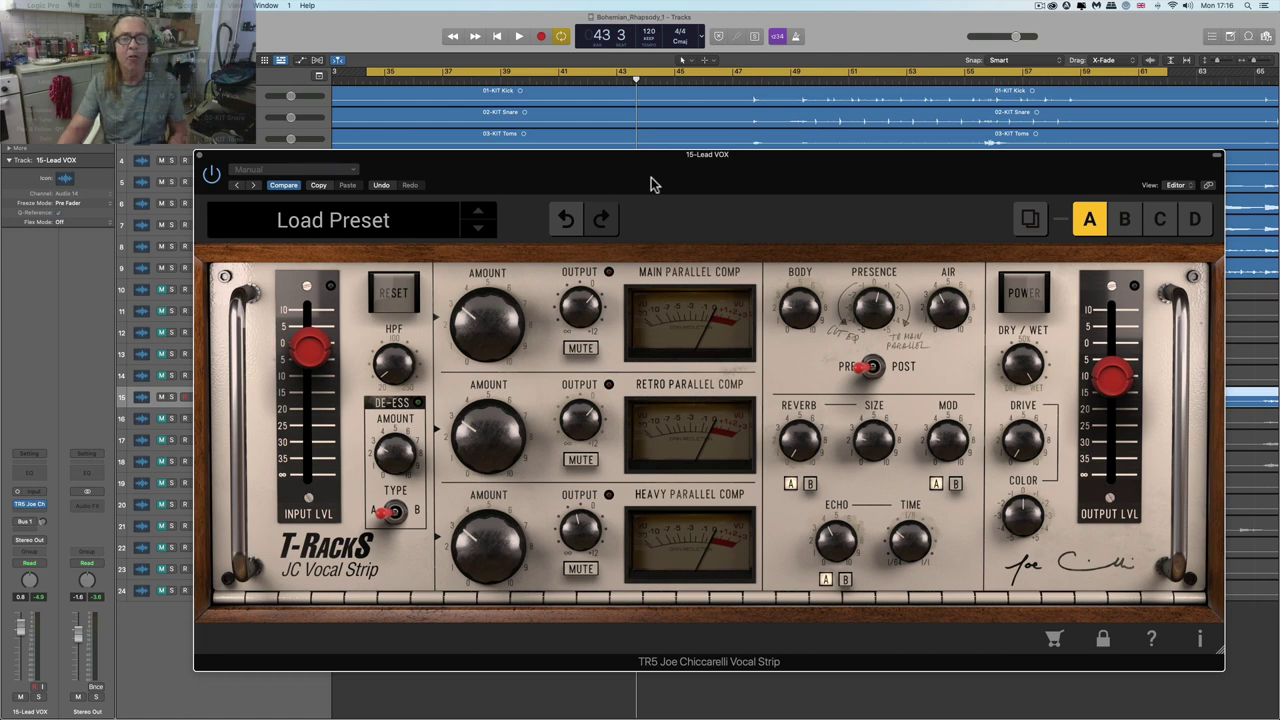
left_click_drag(647, 166, 659, 178)
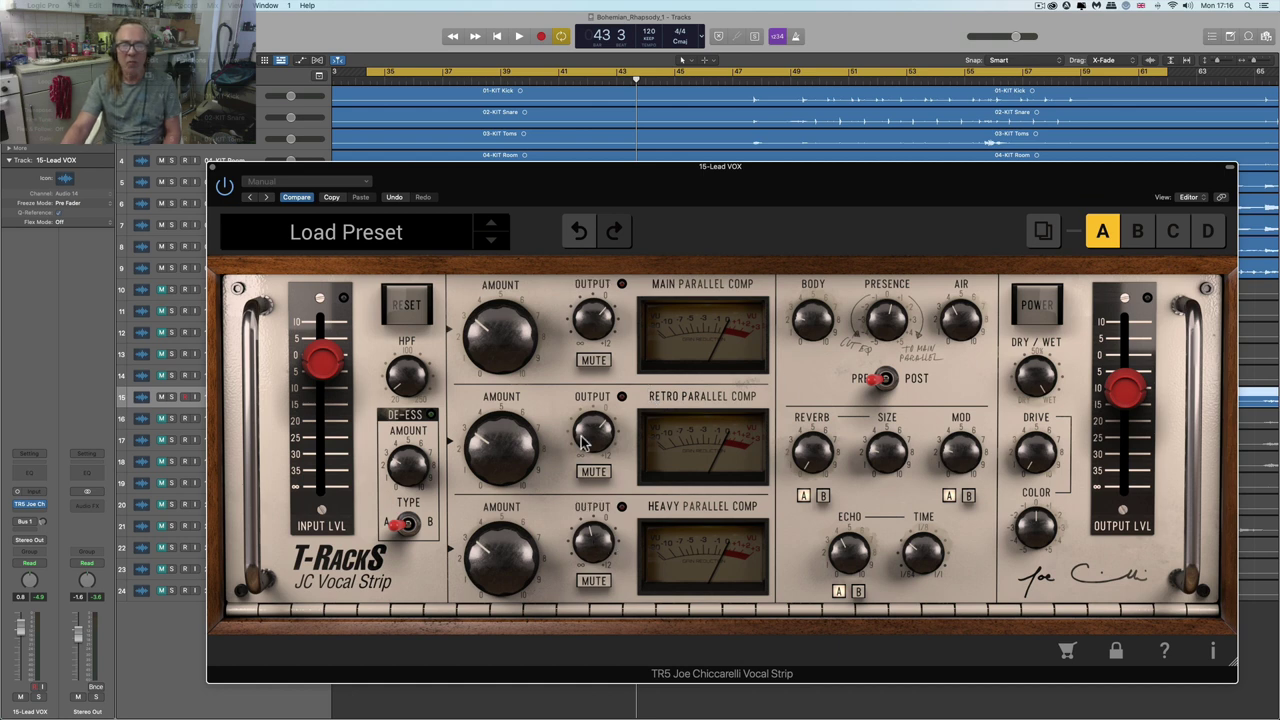
mouse_move(590, 396)
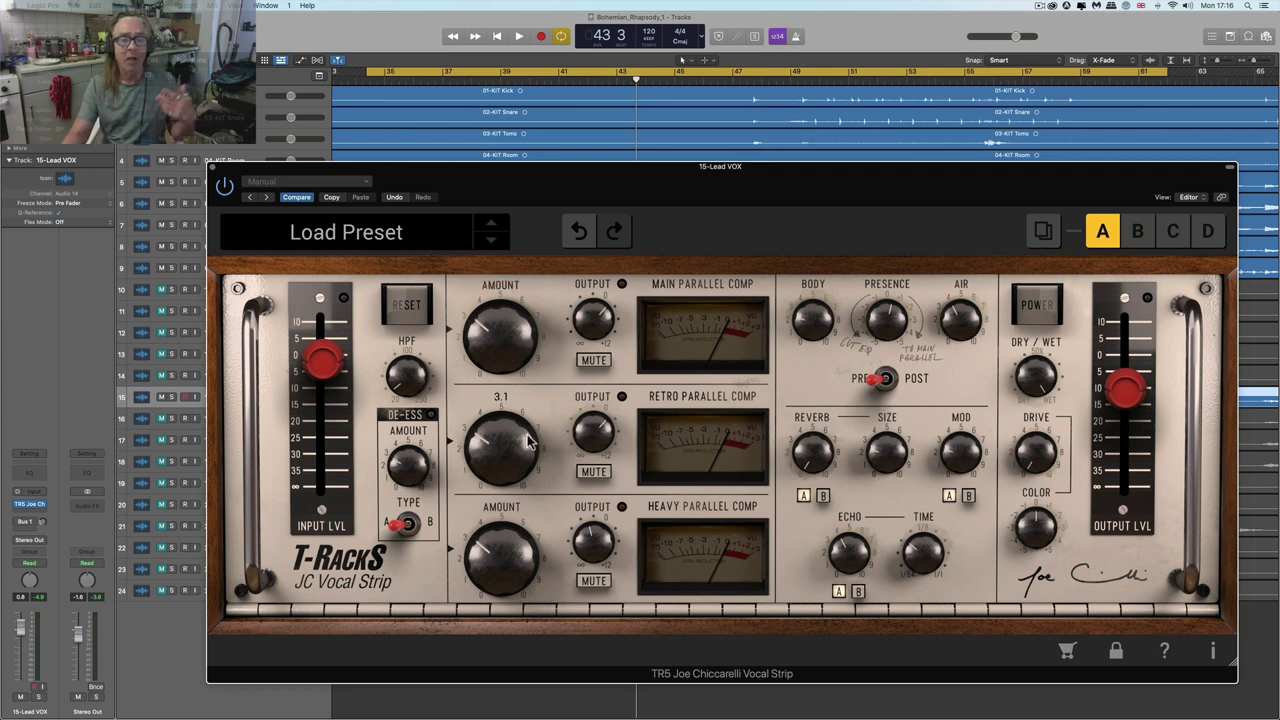
mouse_move(496, 559)
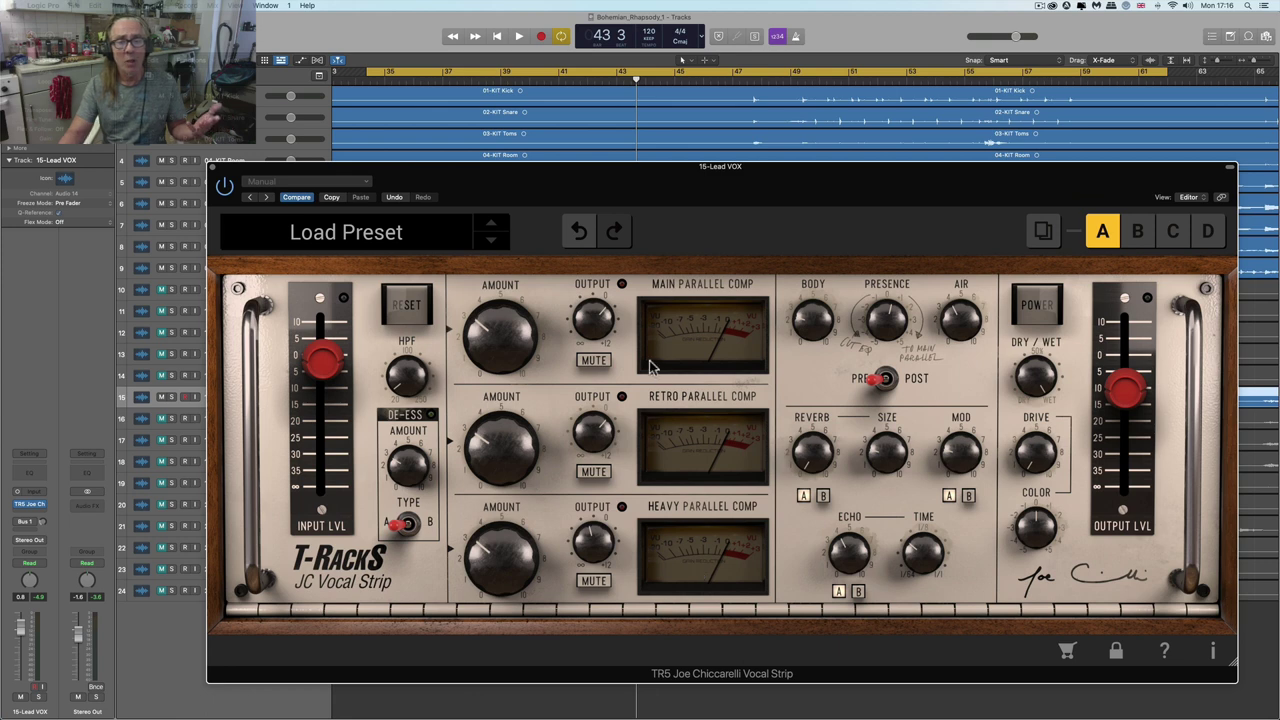
mouse_move(596, 316)
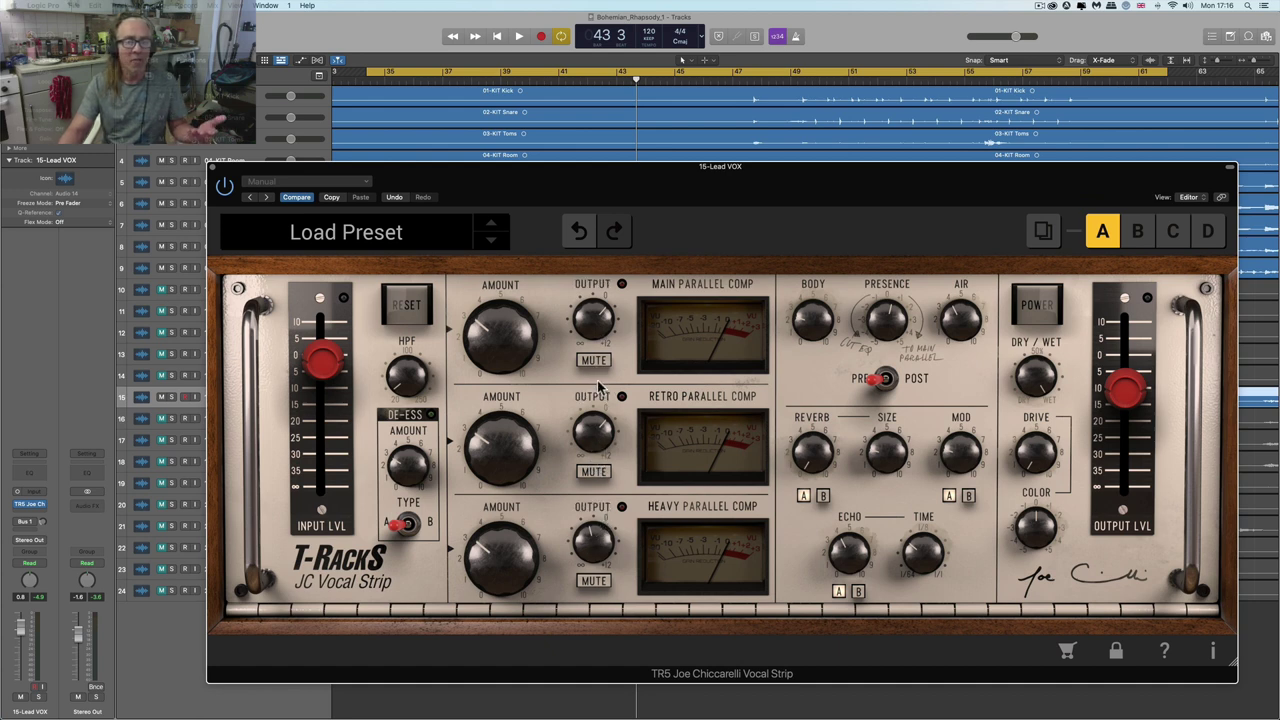
mouse_move(492, 332)
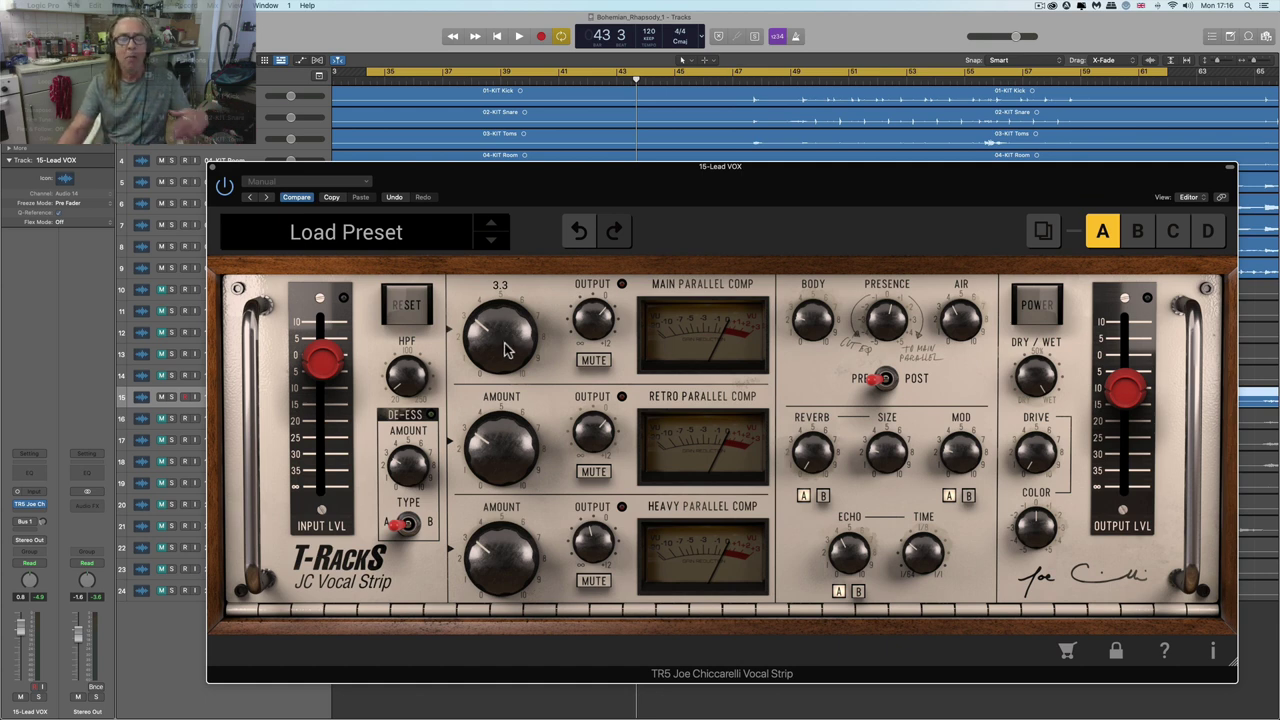
- Try raising the Main Parallel Comp amount to about 5.8 and turn it back down
left_click_drag(501, 358, 475, 265)
left_click_drag(485, 352, 525, 412)
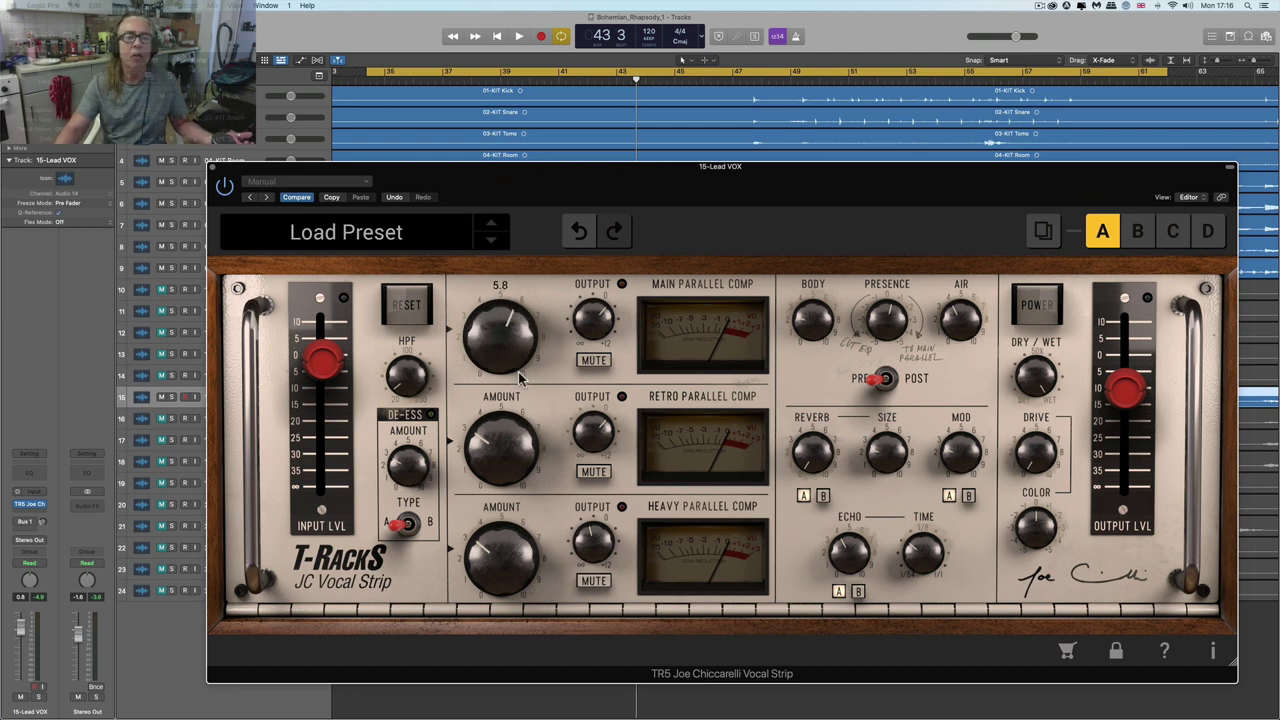
left_click_drag(515, 335, 526, 460)
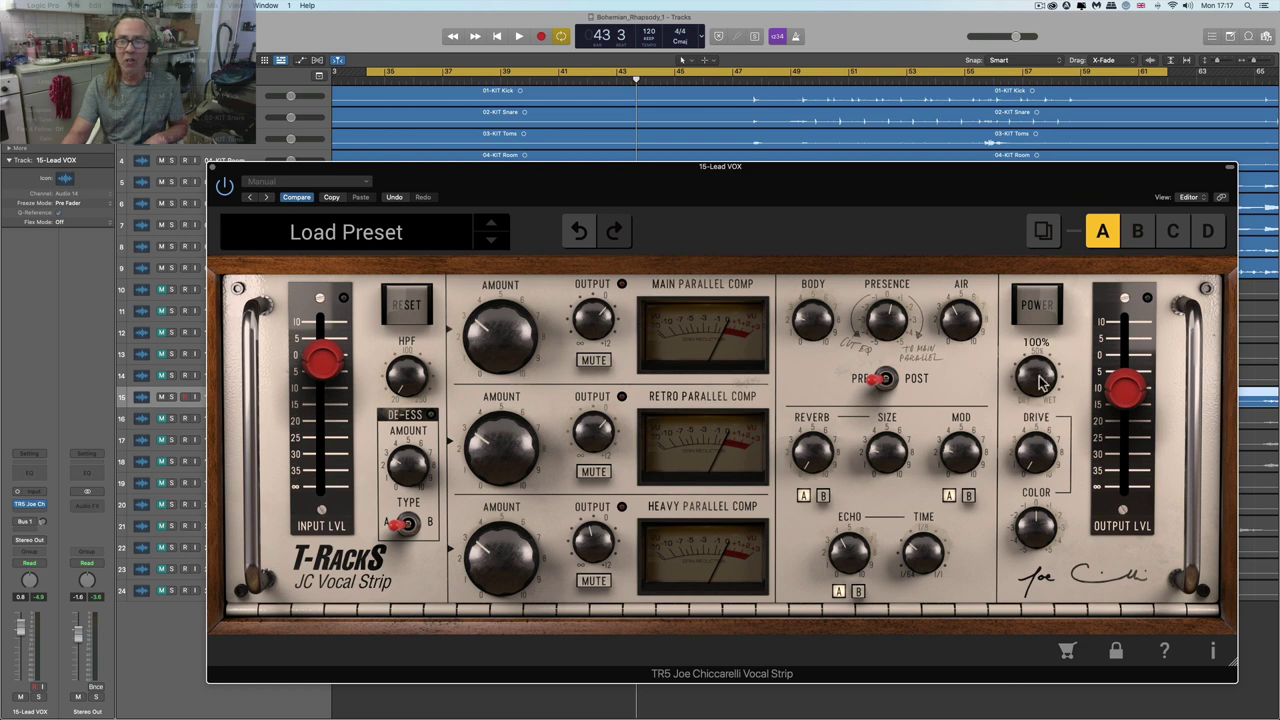
left_click_drag(1039, 369, 1043, 515)
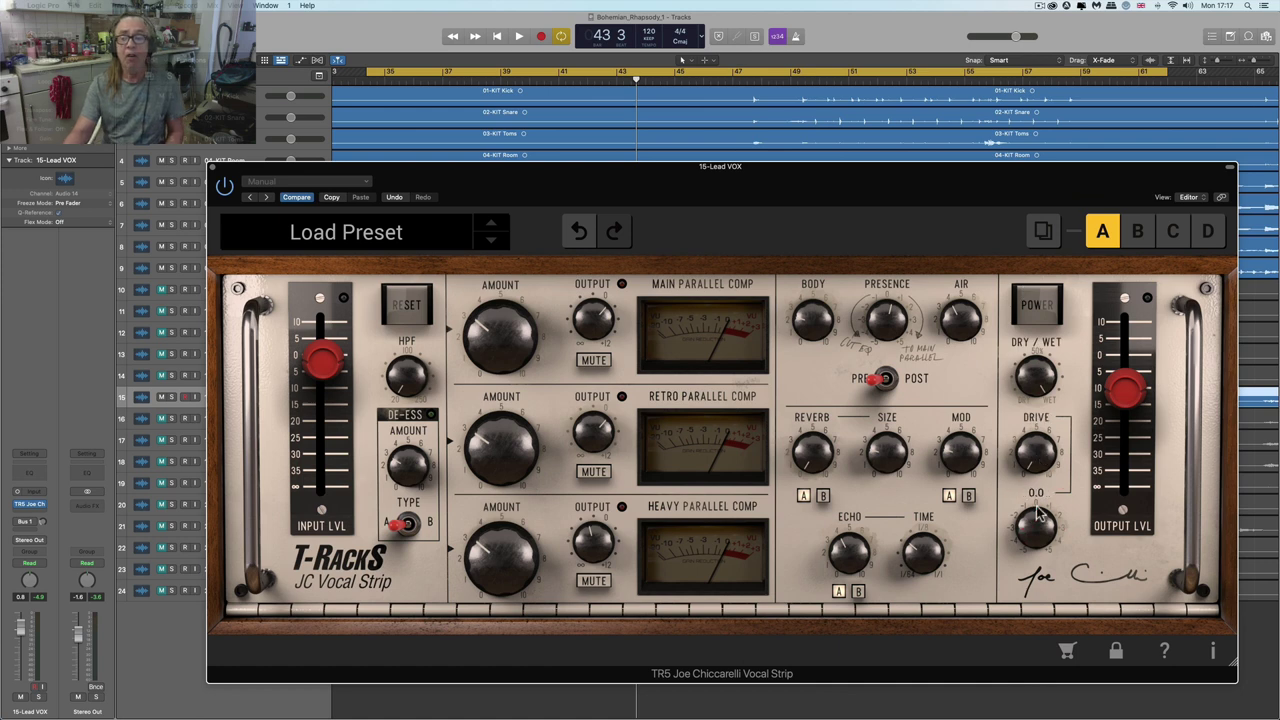
mouse_move(1043, 470)
mouse_move(1040, 520)
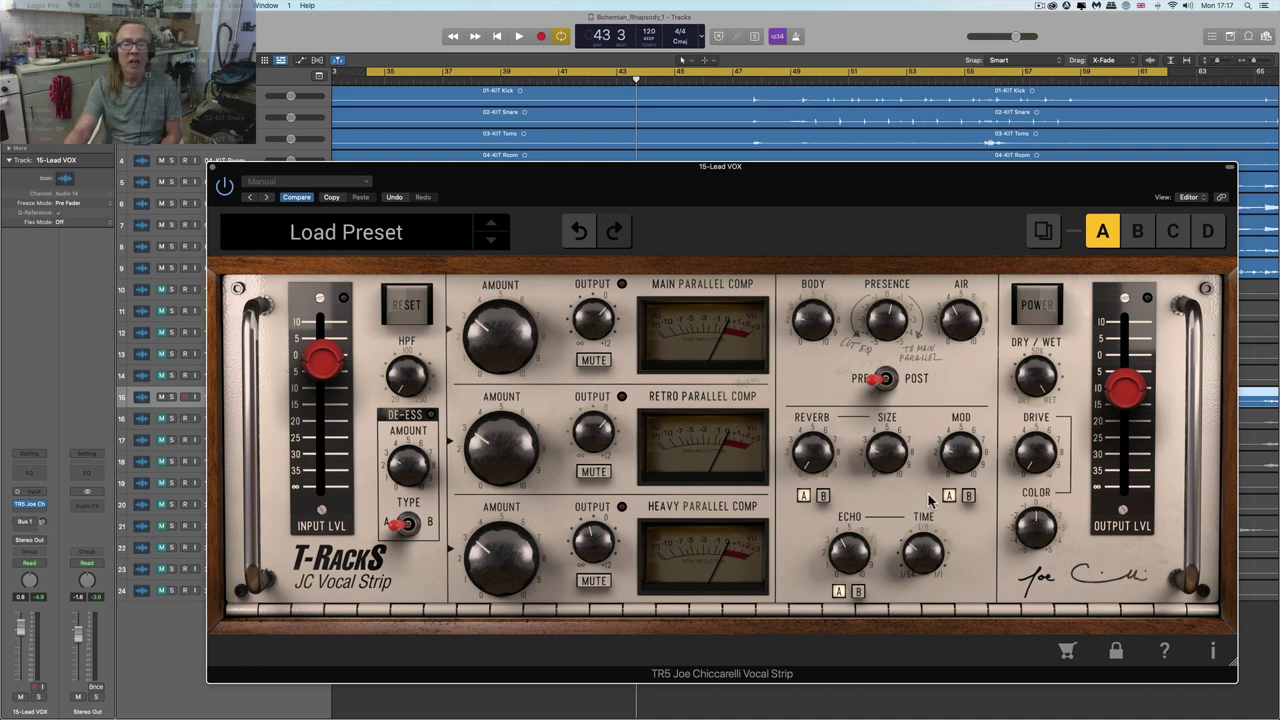
mouse_move(853, 560)
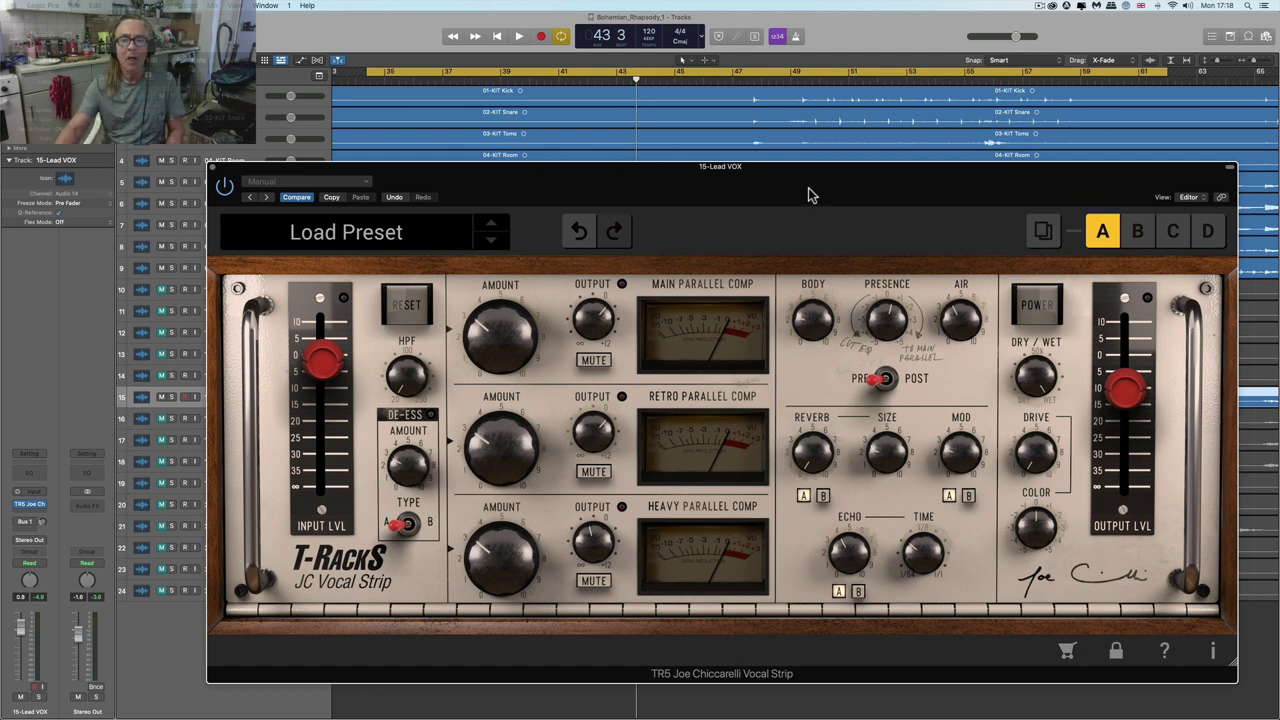
left_click_drag(794, 180, 798, 181)
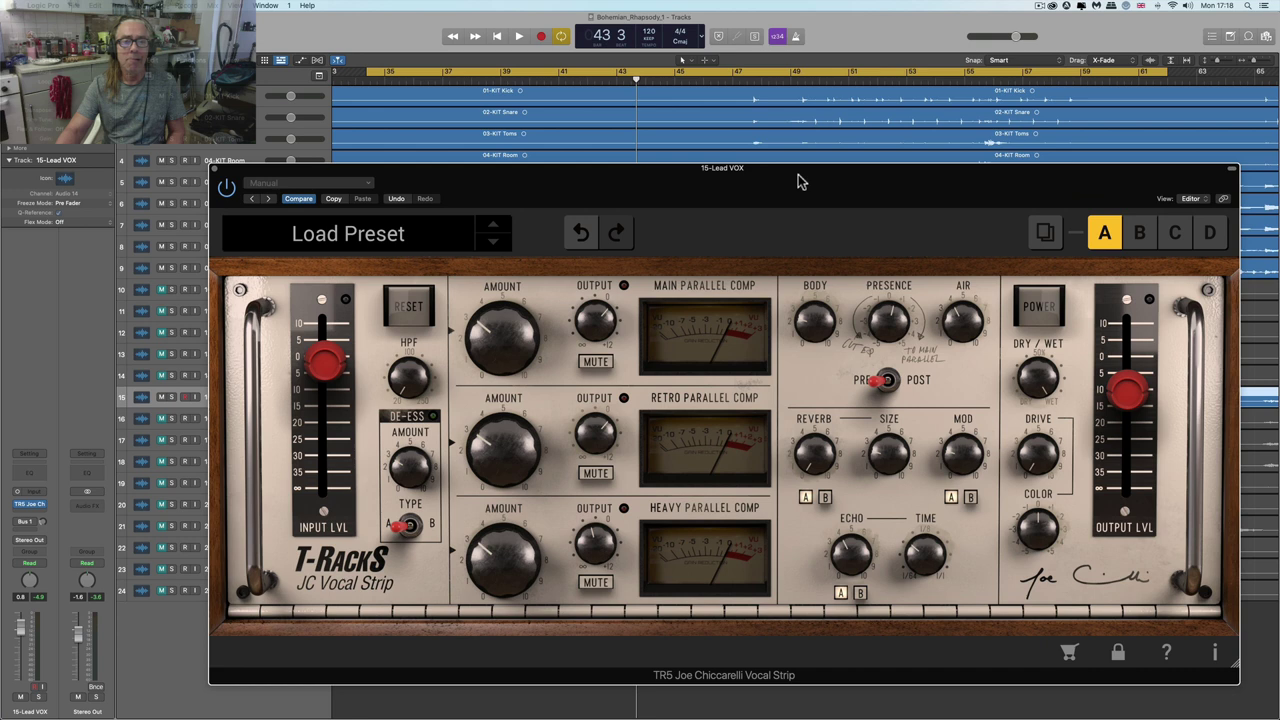
left_click(798, 181)
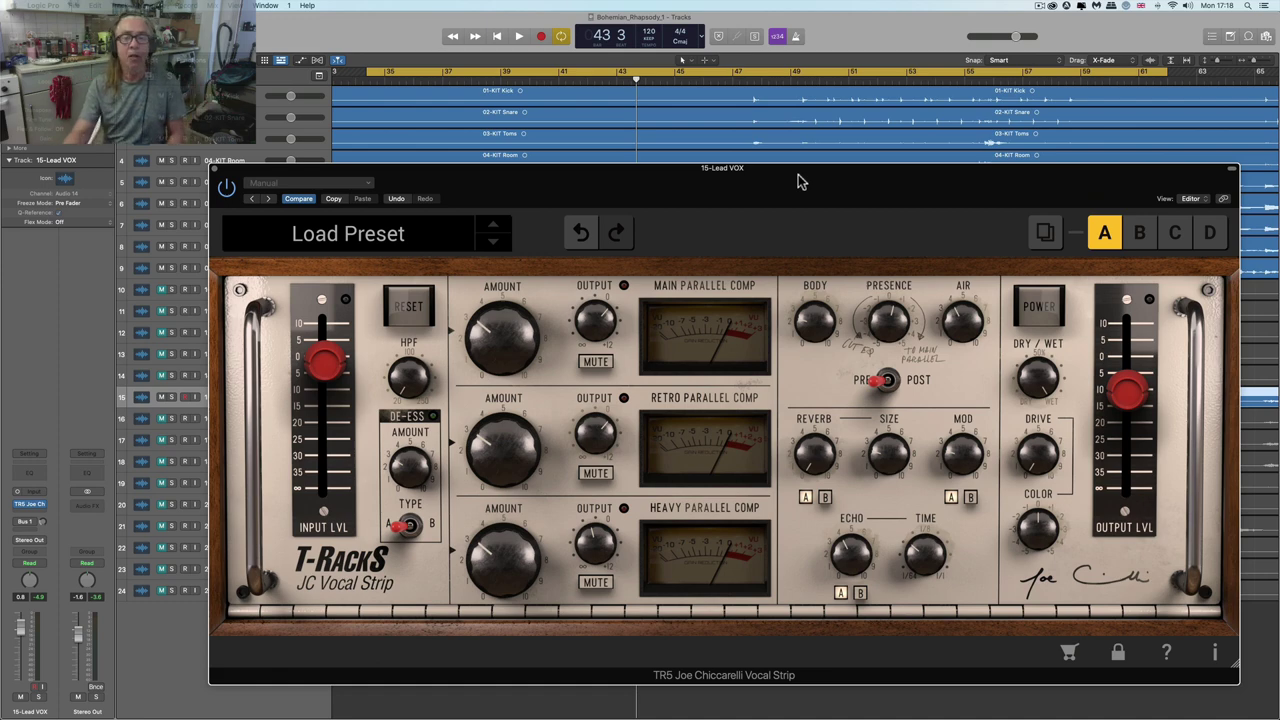
- Move the vocal strip window down to view the song's tracks around 15-Lead VOX, and bring it back up
left_click_drag(774, 180, 812, 528)
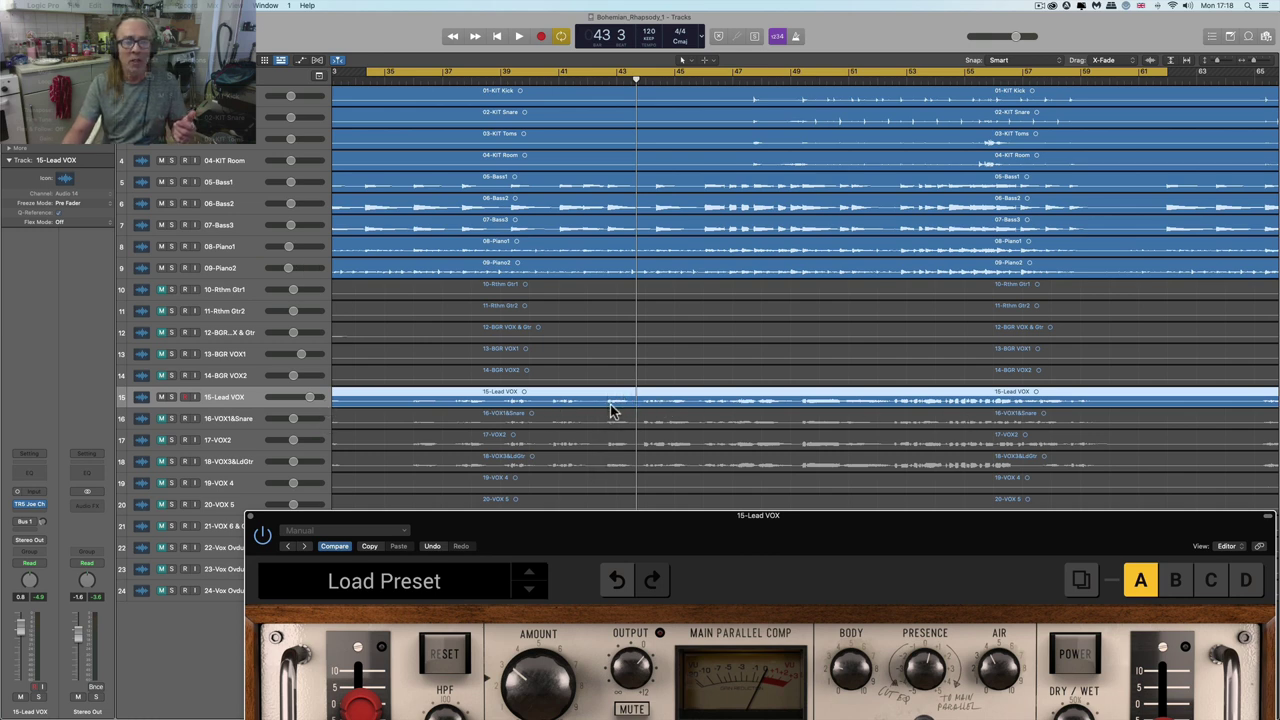
left_click_drag(679, 518, 679, 501)
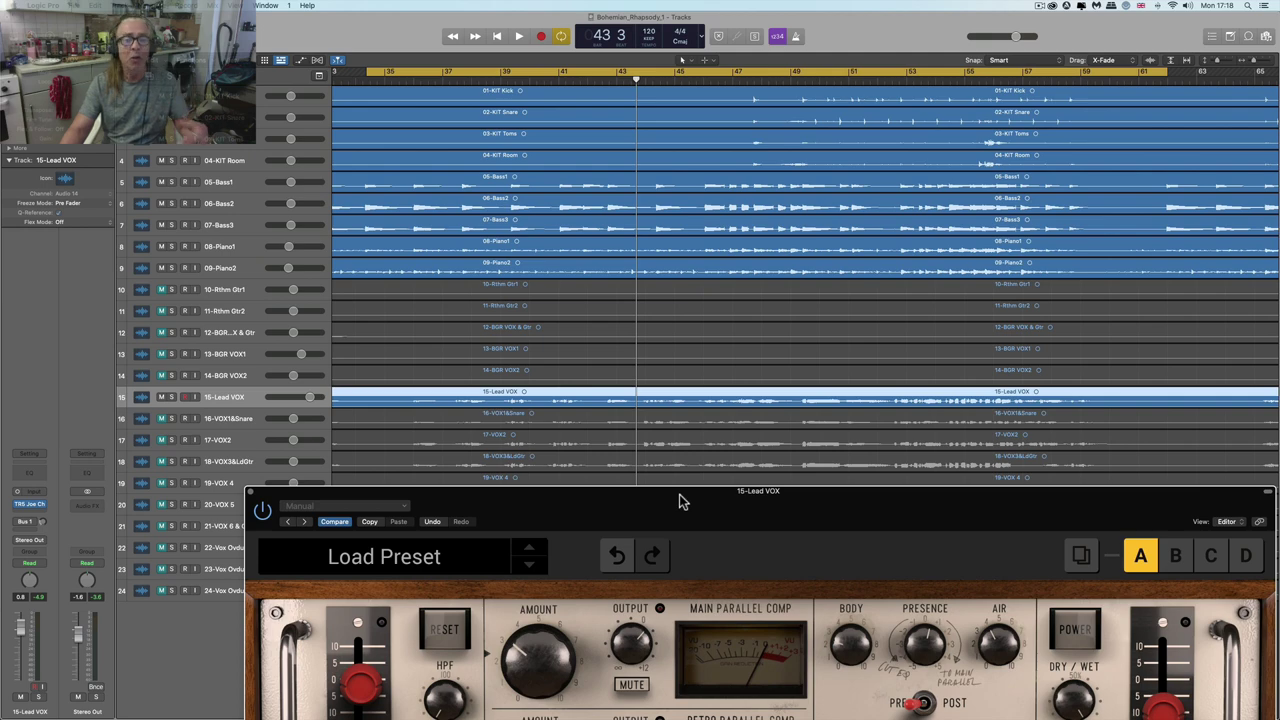
left_click_drag(679, 501, 663, 192)
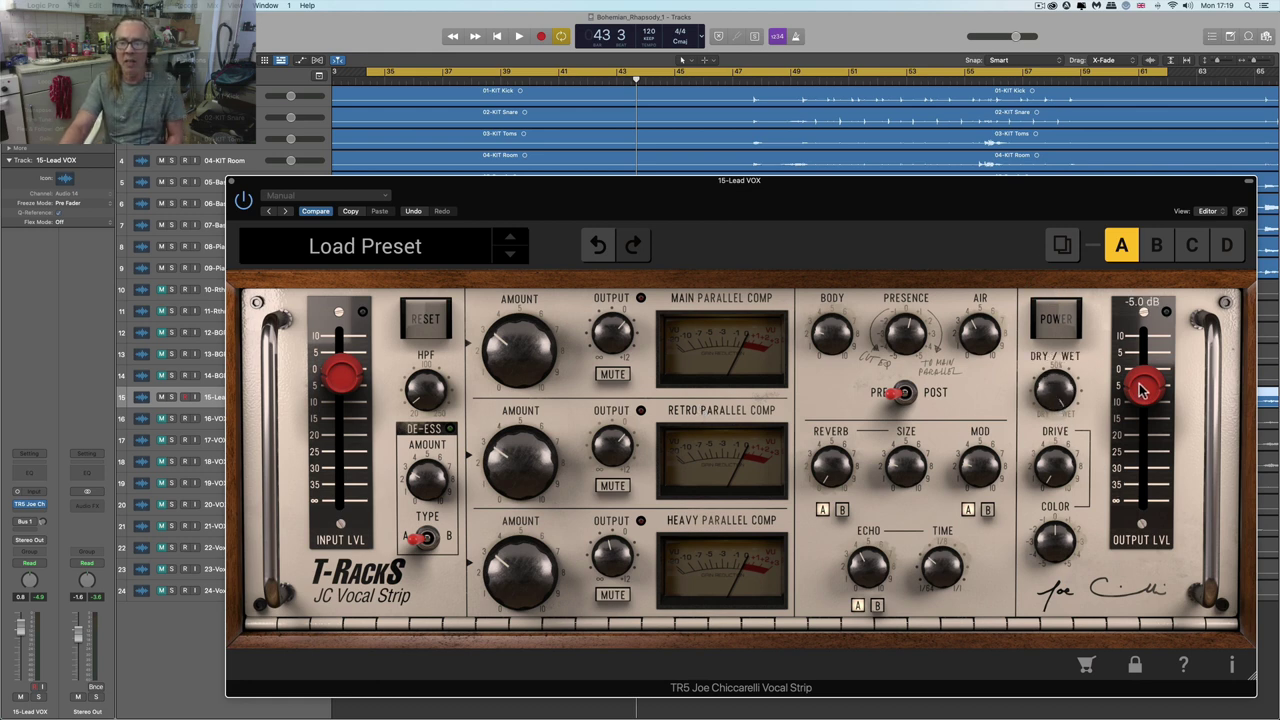
- Power on the JC Vocal Strip while the song plays and lower its output level to -11.4 dB
left_click_drag(1144, 389, 1143, 405)
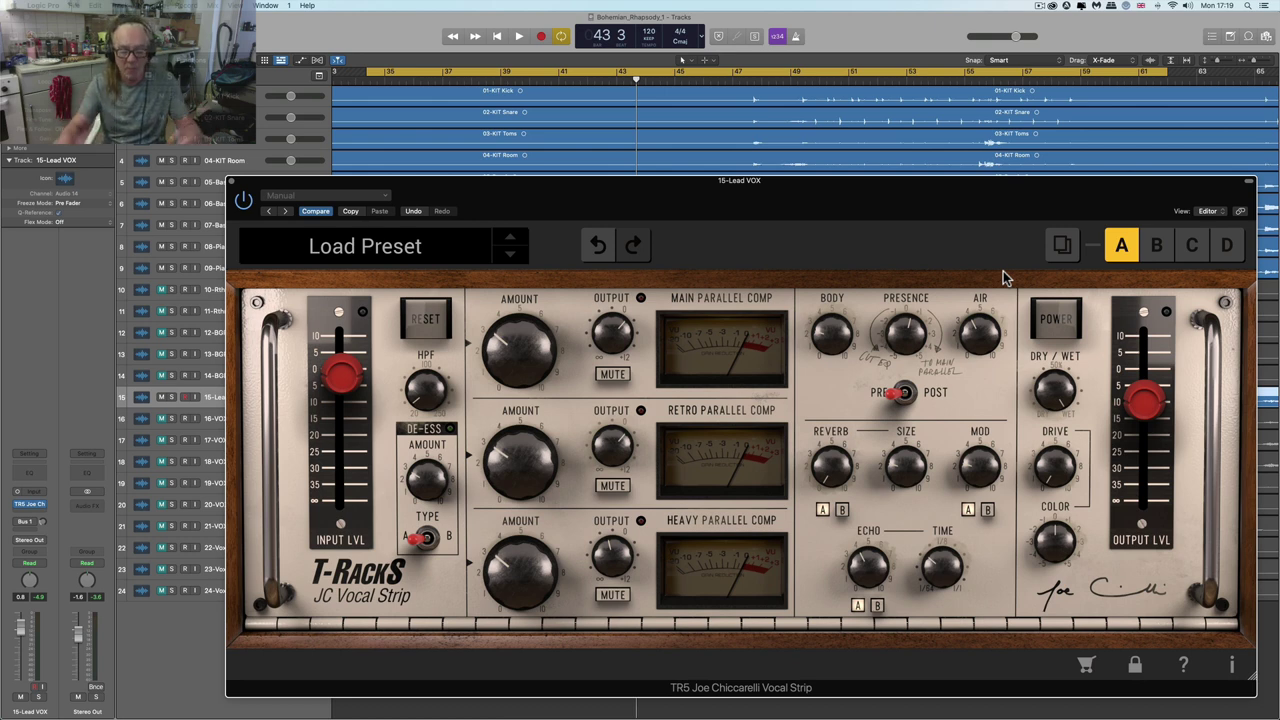
key("space")
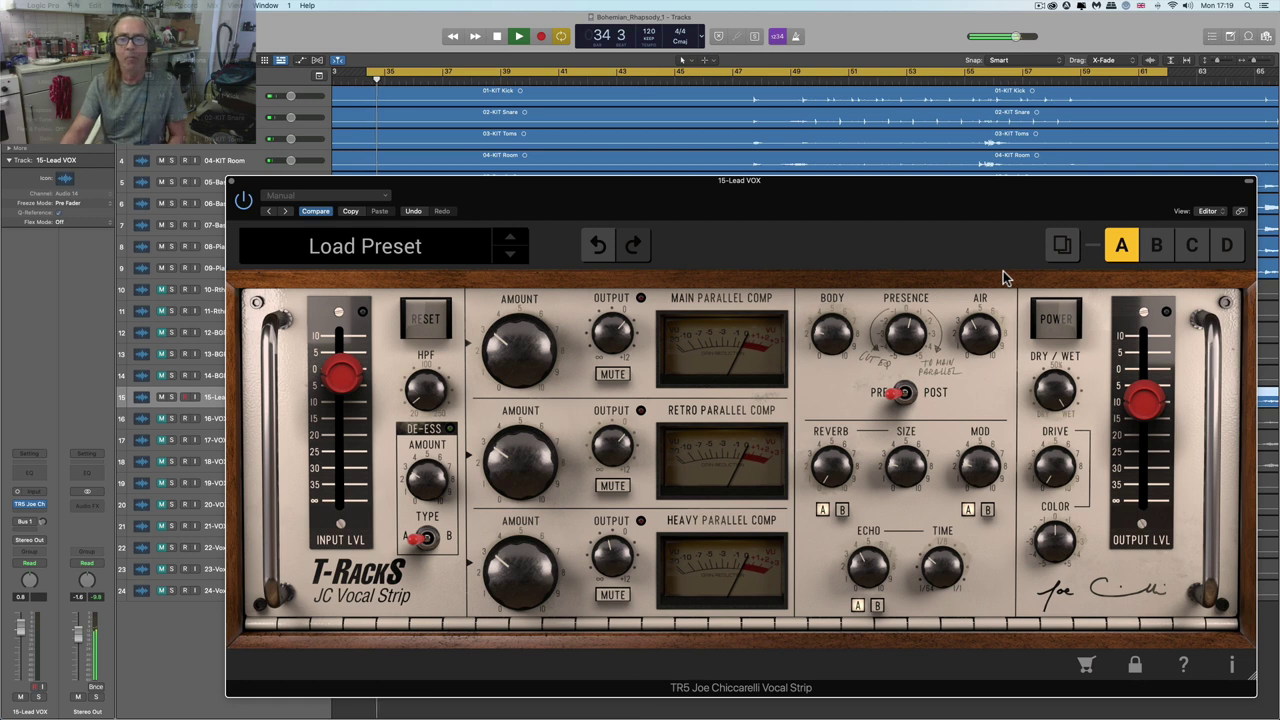
left_click_drag(1143, 408, 1145, 413)
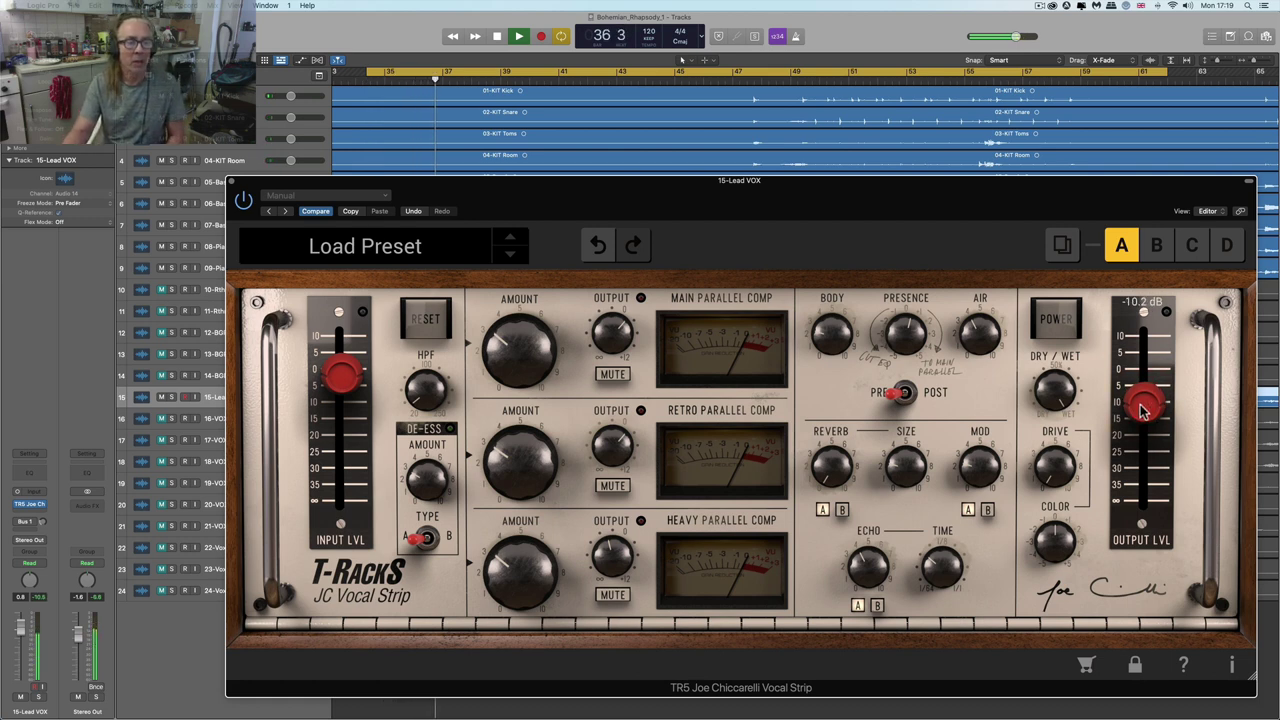
left_click(1060, 328)
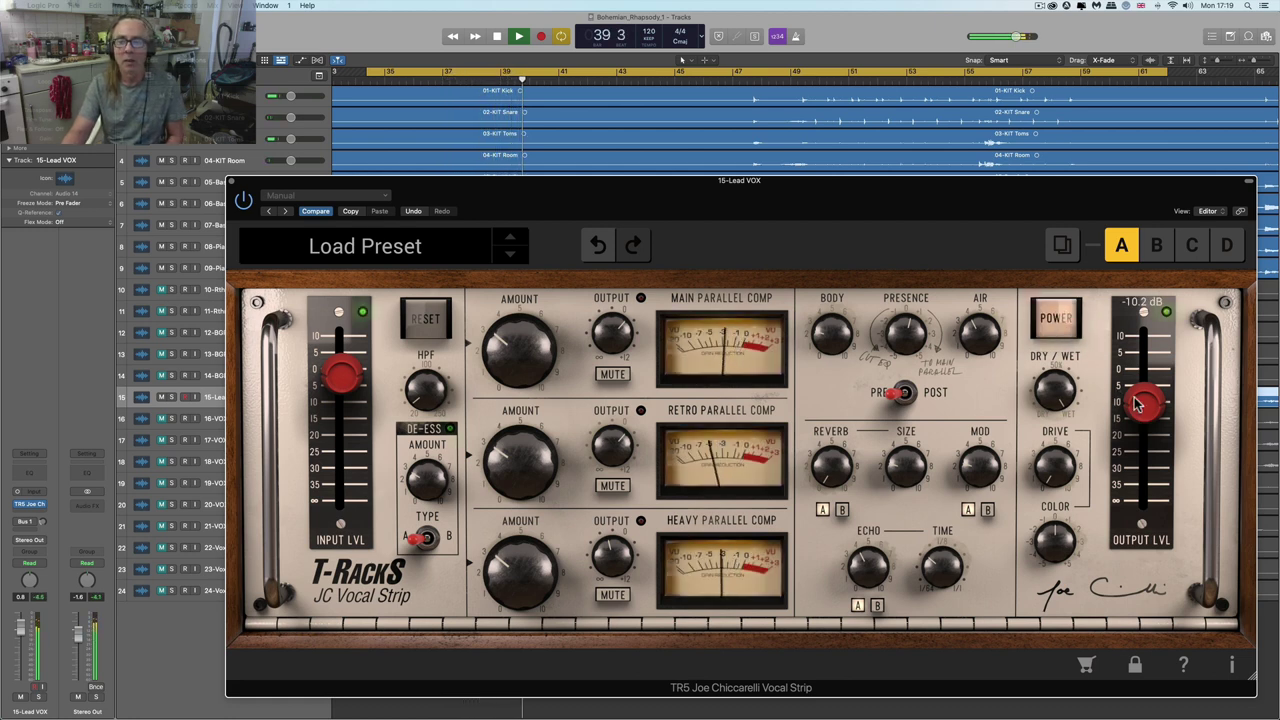
left_click_drag(1134, 398, 1134, 402)
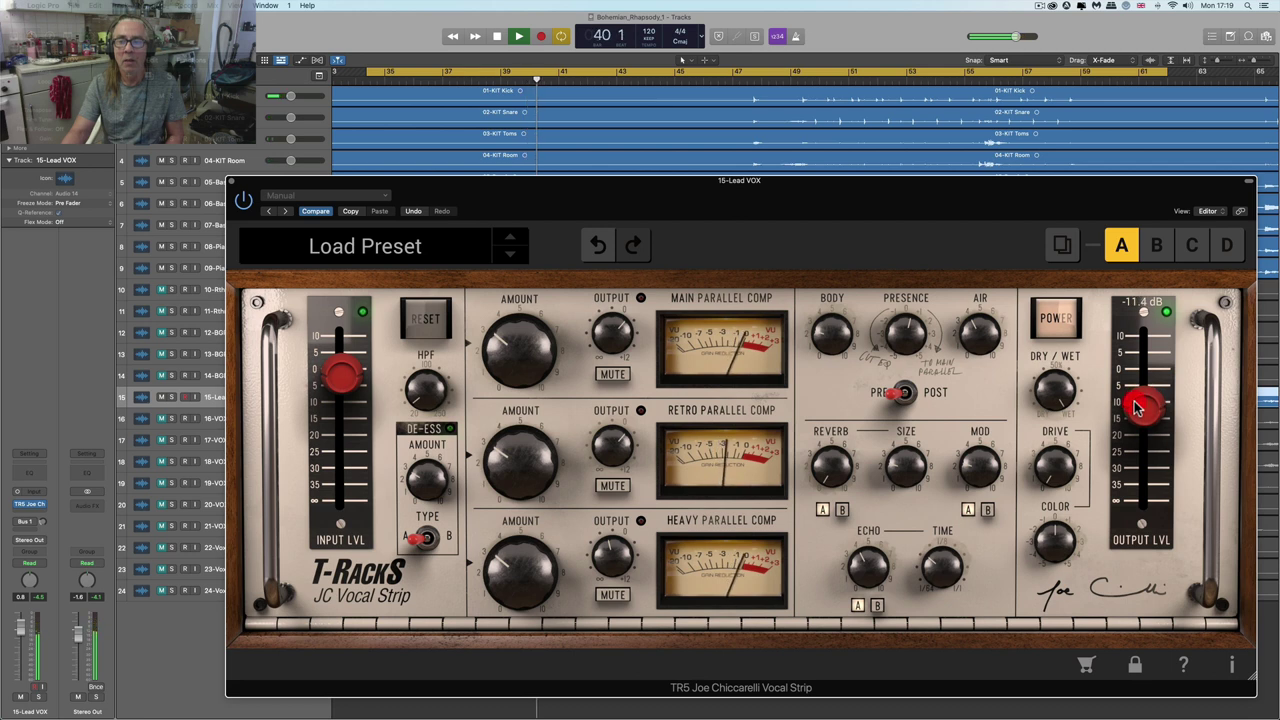
- Compare the lead vocal with the strip powered off and on during playback, and stop the song
left_click(1056, 320)
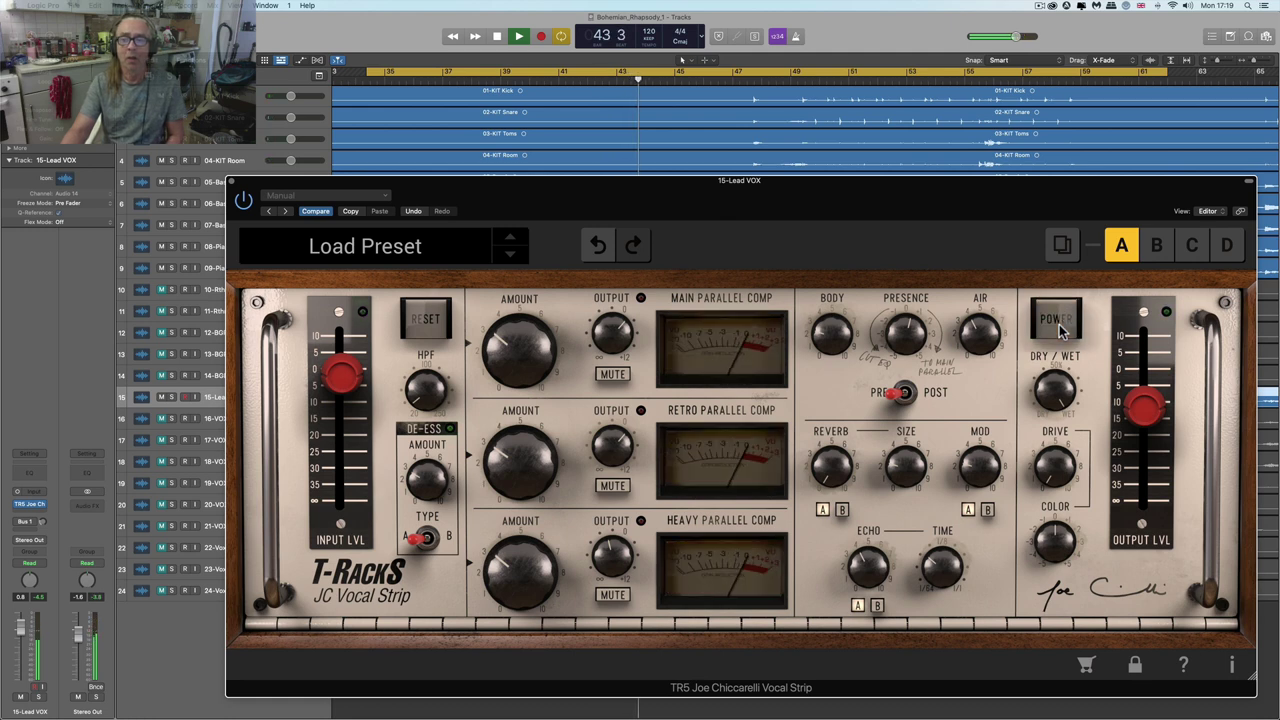
left_click(1058, 322)
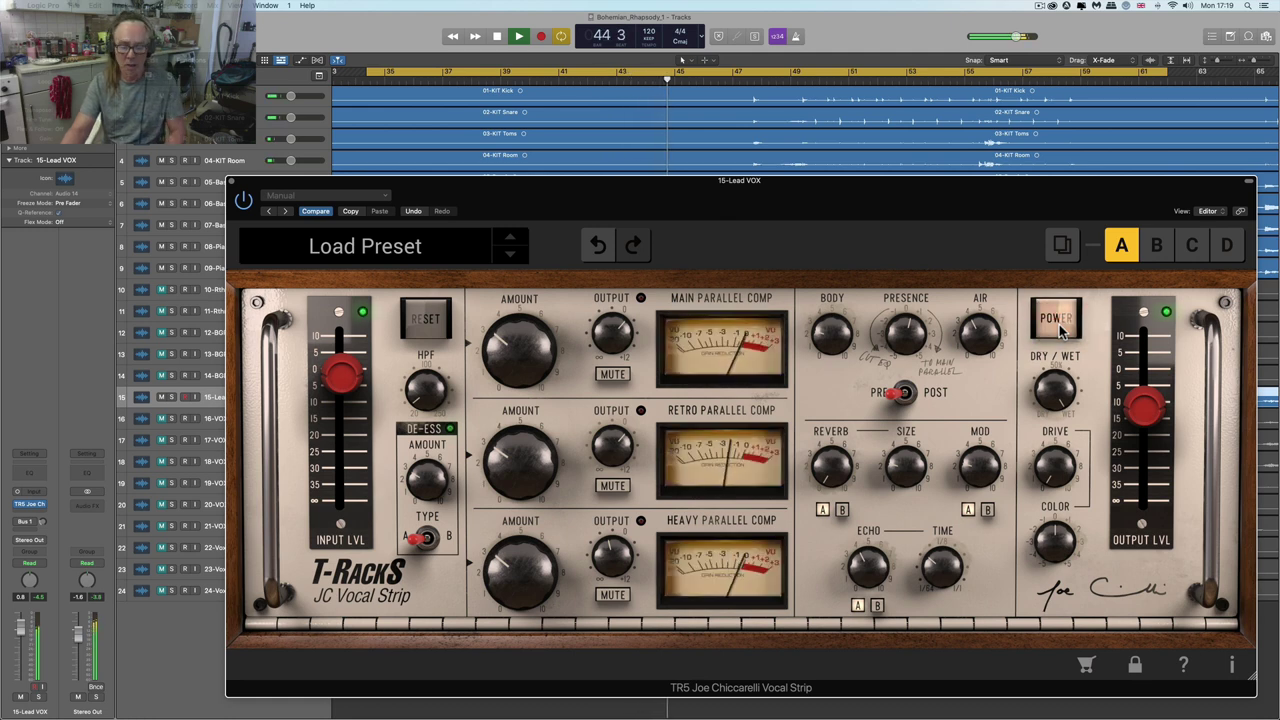
key("space")
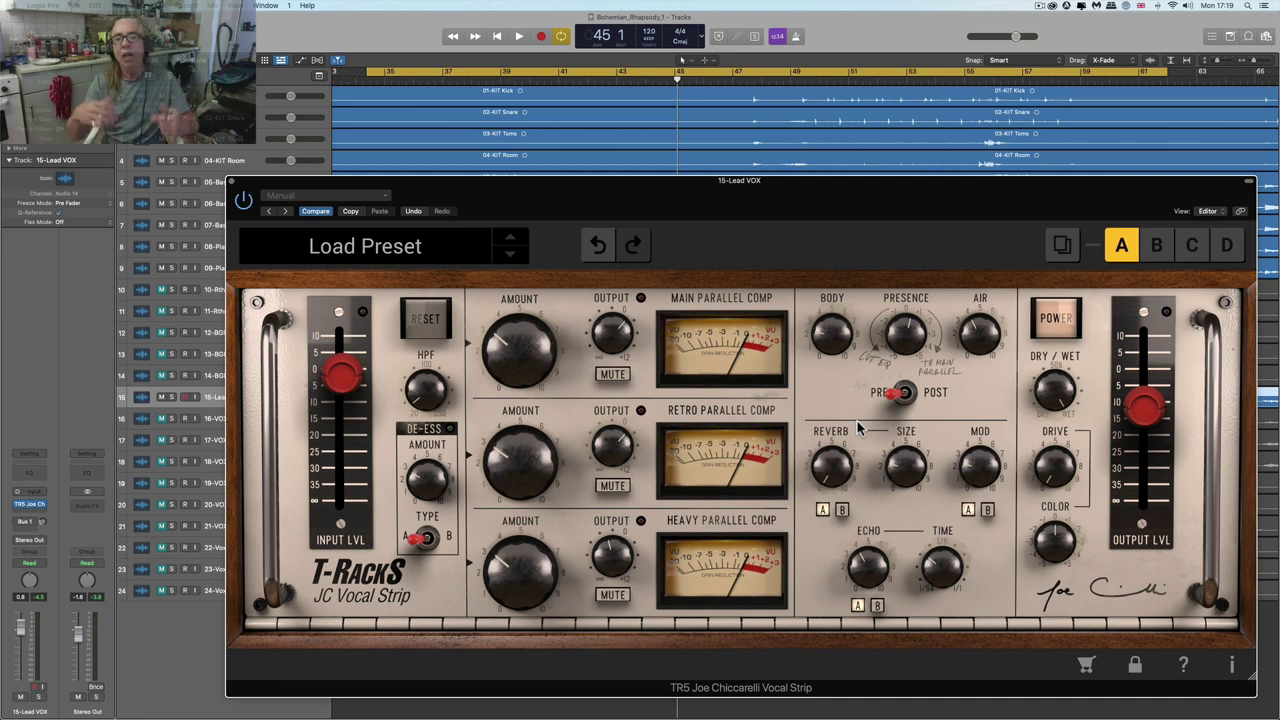
mouse_move(978, 480)
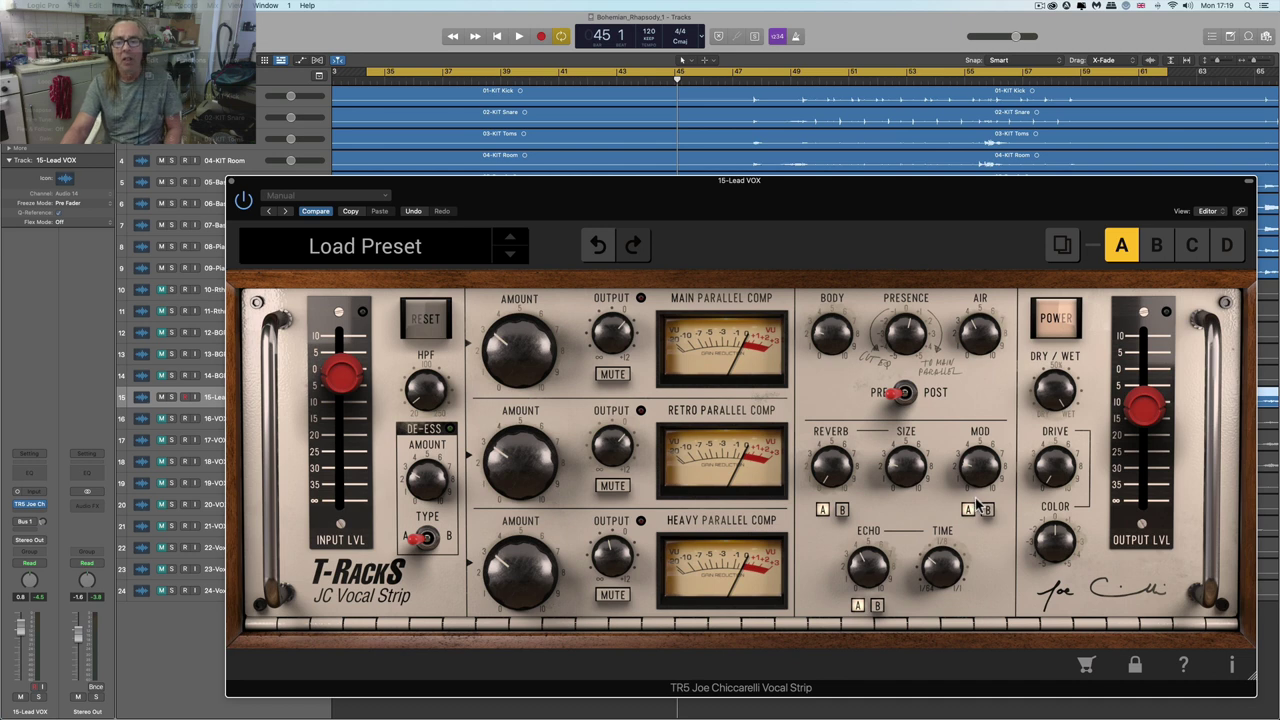
mouse_move(870, 568)
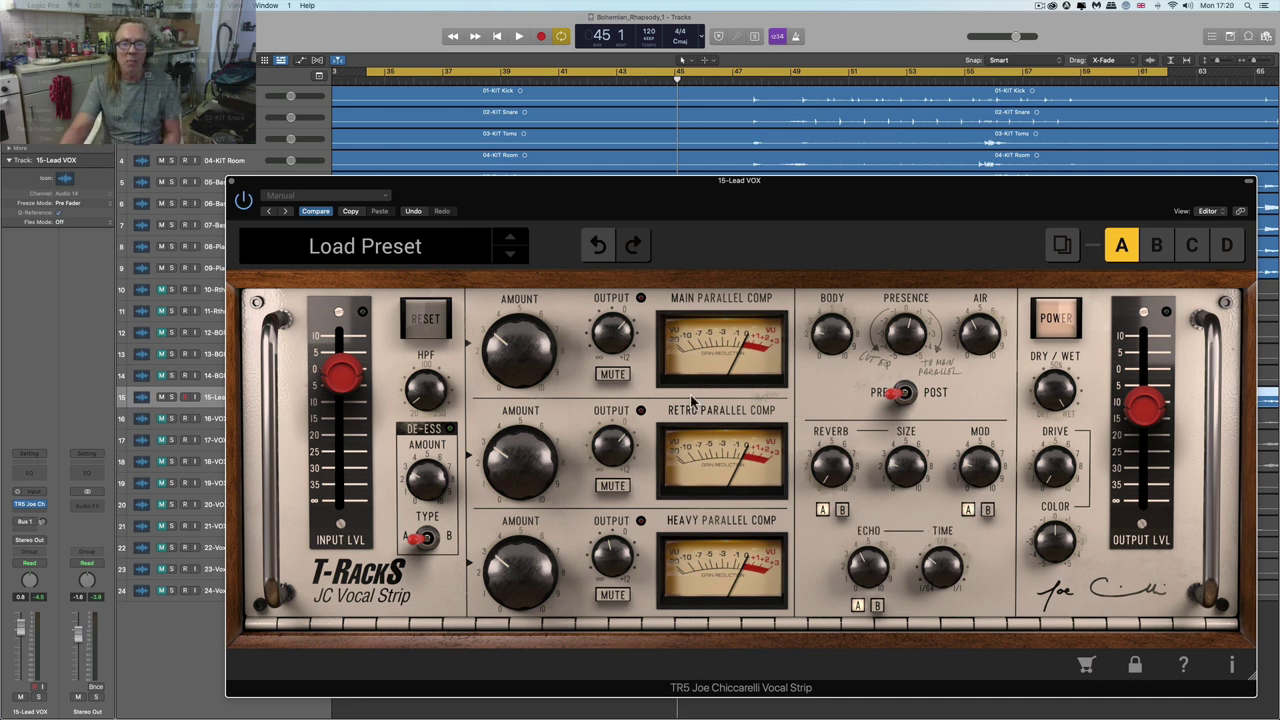
left_click_drag(688, 192, 686, 190)
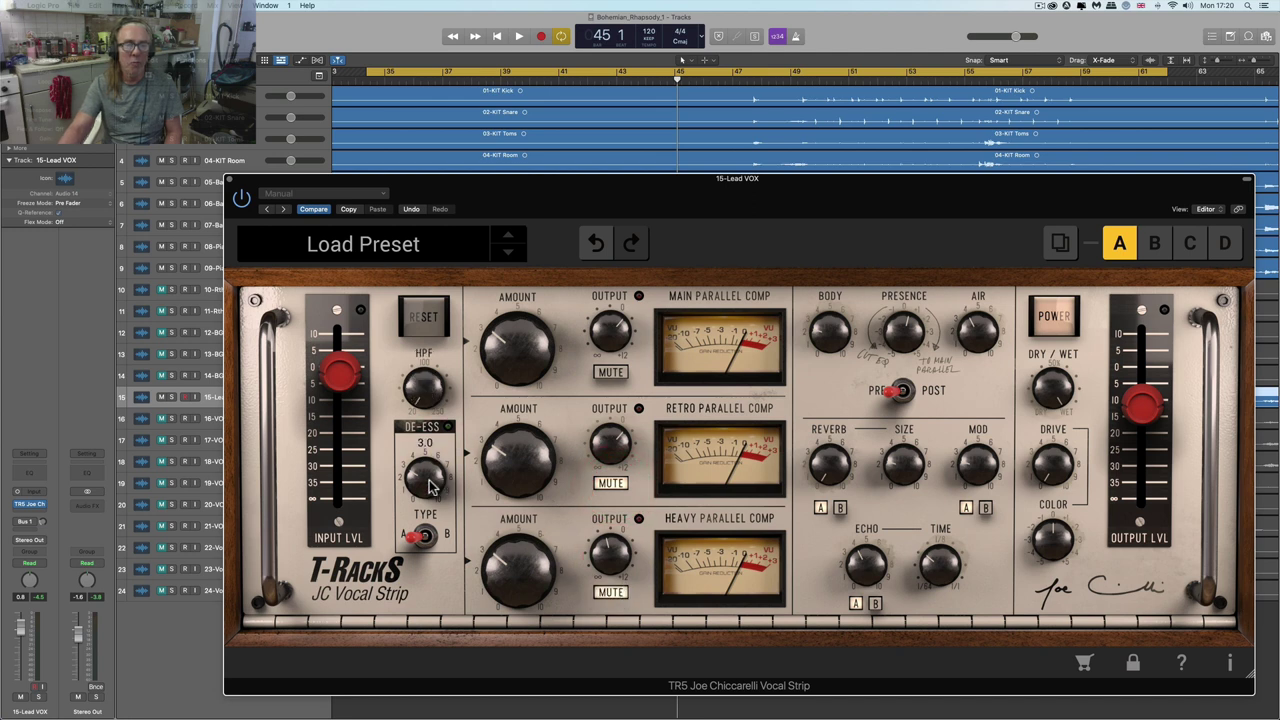
- Turn down the de-esser amount and the EQ controls, with Air at 0.0, and switch the EQ position to POST
left_click(452, 591)
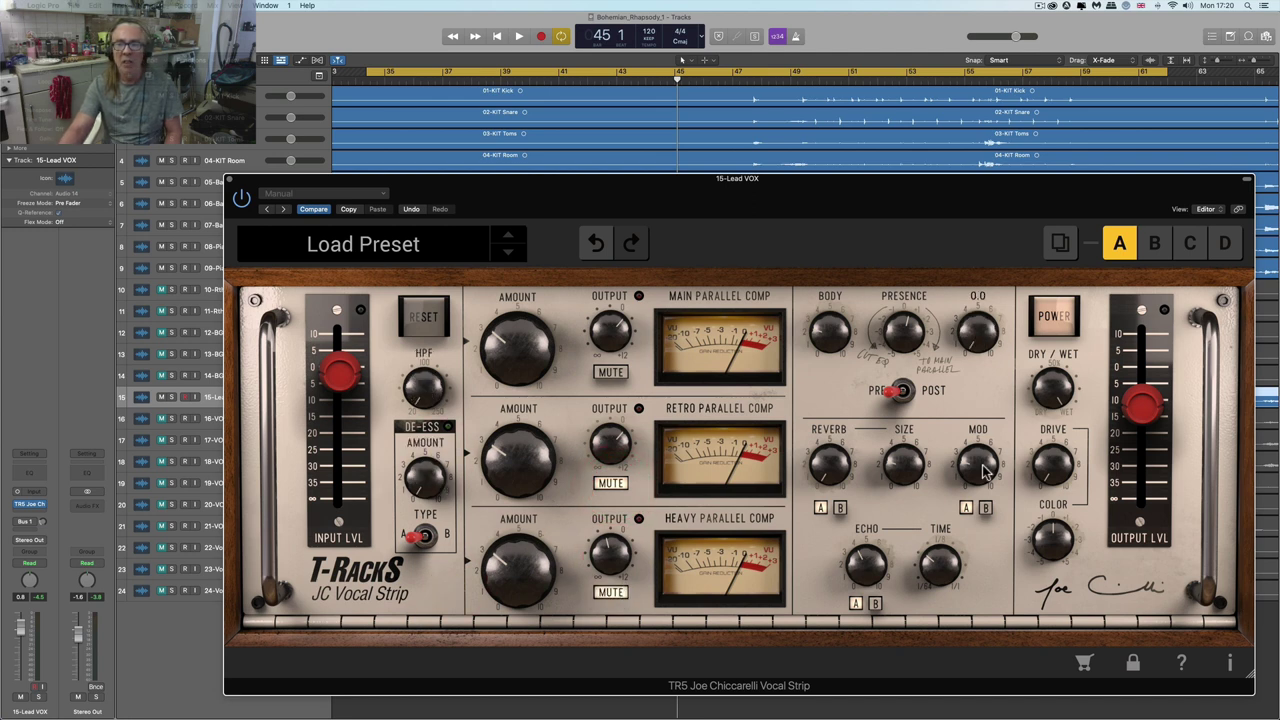
left_click(938, 427)
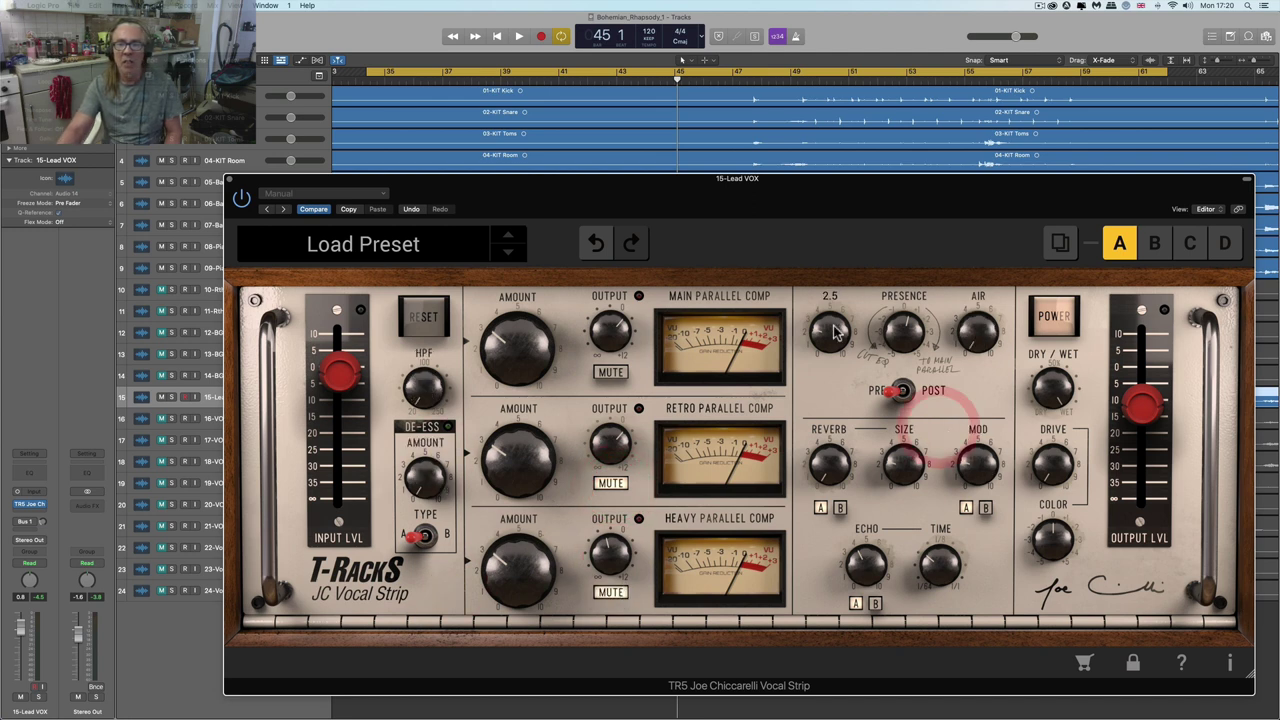
left_click(904, 390)
- Turn the Echo and reverb modulation amounts down to zero, keeping Reverb and Drive at 0.0
left_click_drag(868, 556, 867, 592)
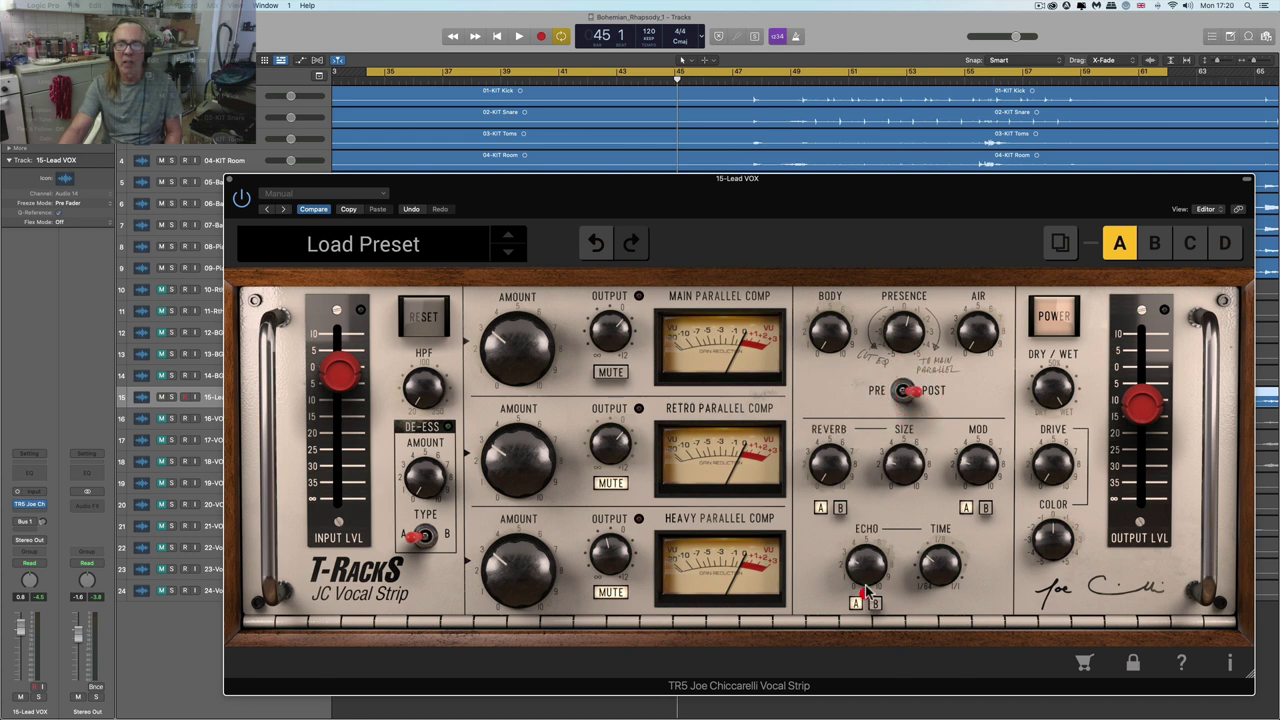
left_click(872, 592)
left_click(872, 580)
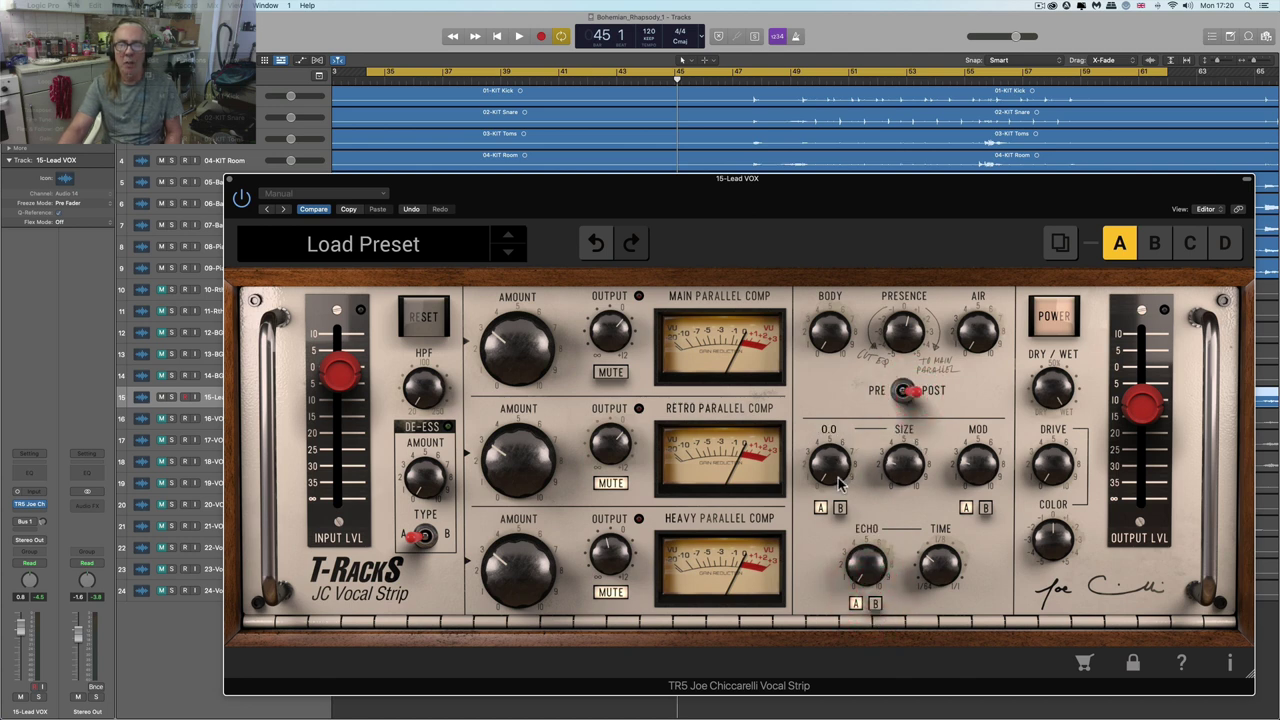
left_click(958, 501)
left_click(986, 566)
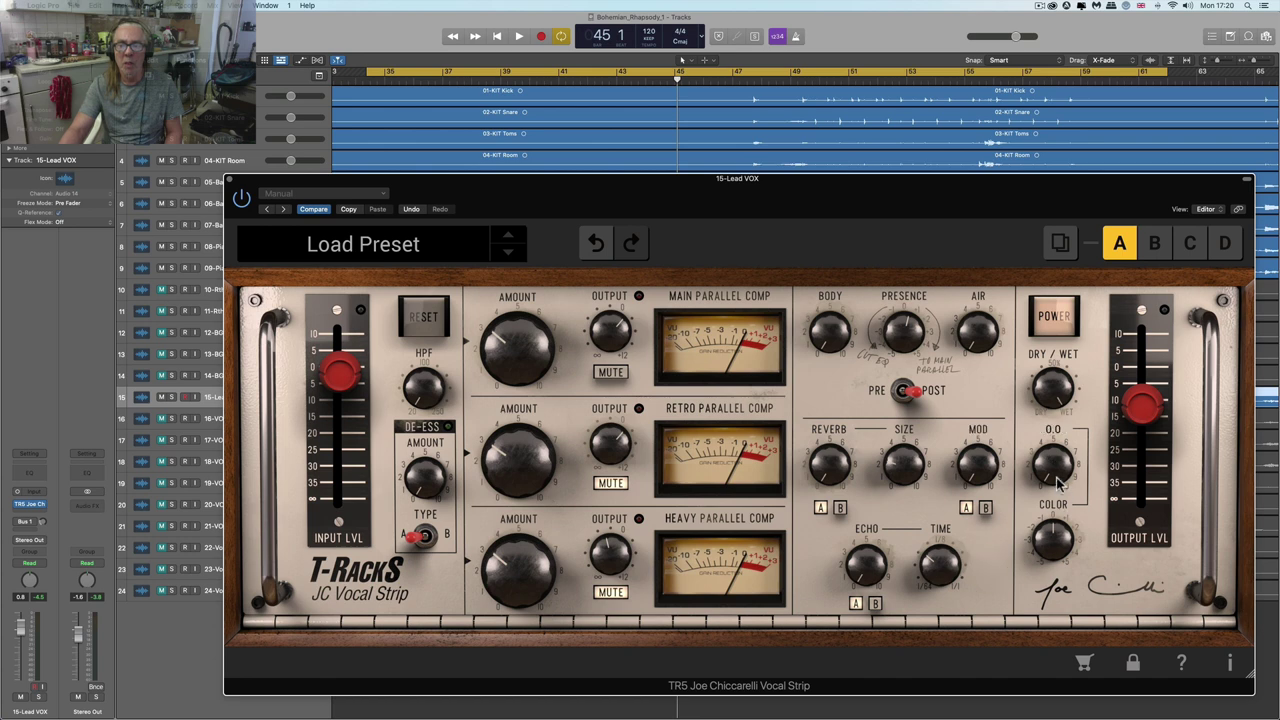
left_click(1060, 506)
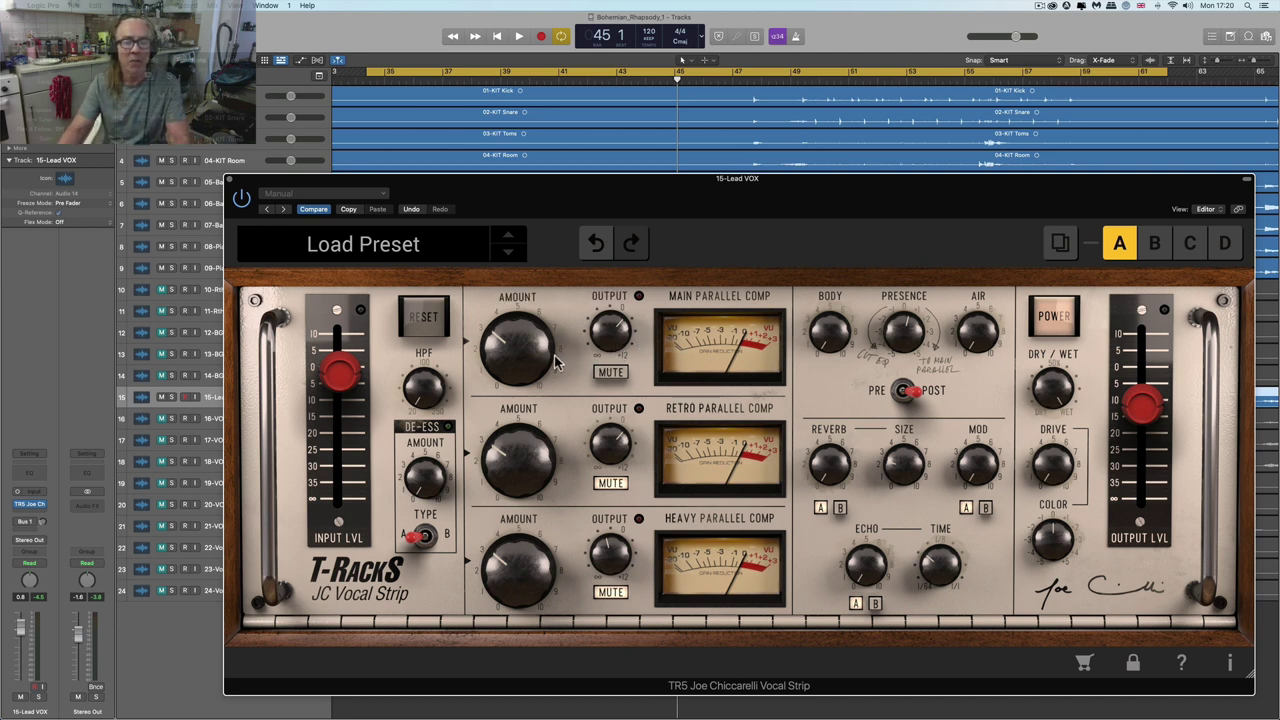
- Sweep the Main Parallel Comp amount down to 1.1 and up to 8.8
left_click_drag(520, 312, 518, 446)
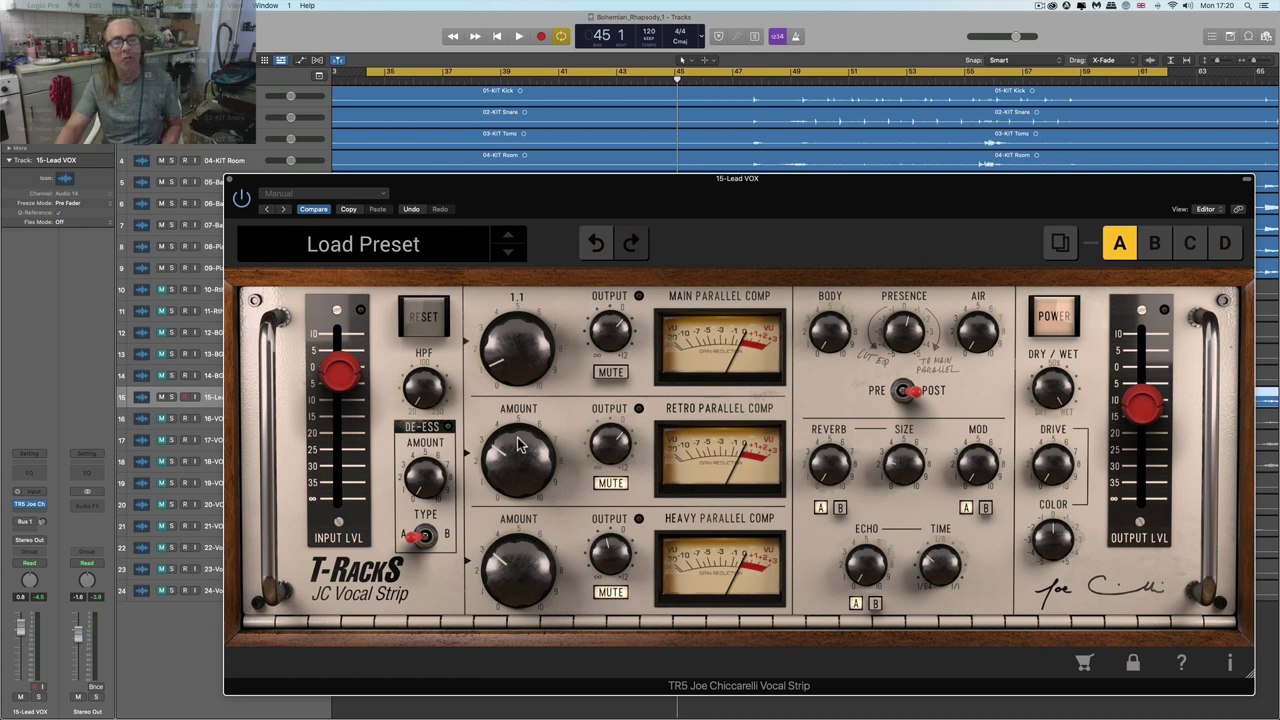
left_click_drag(500, 302, 514, 128)
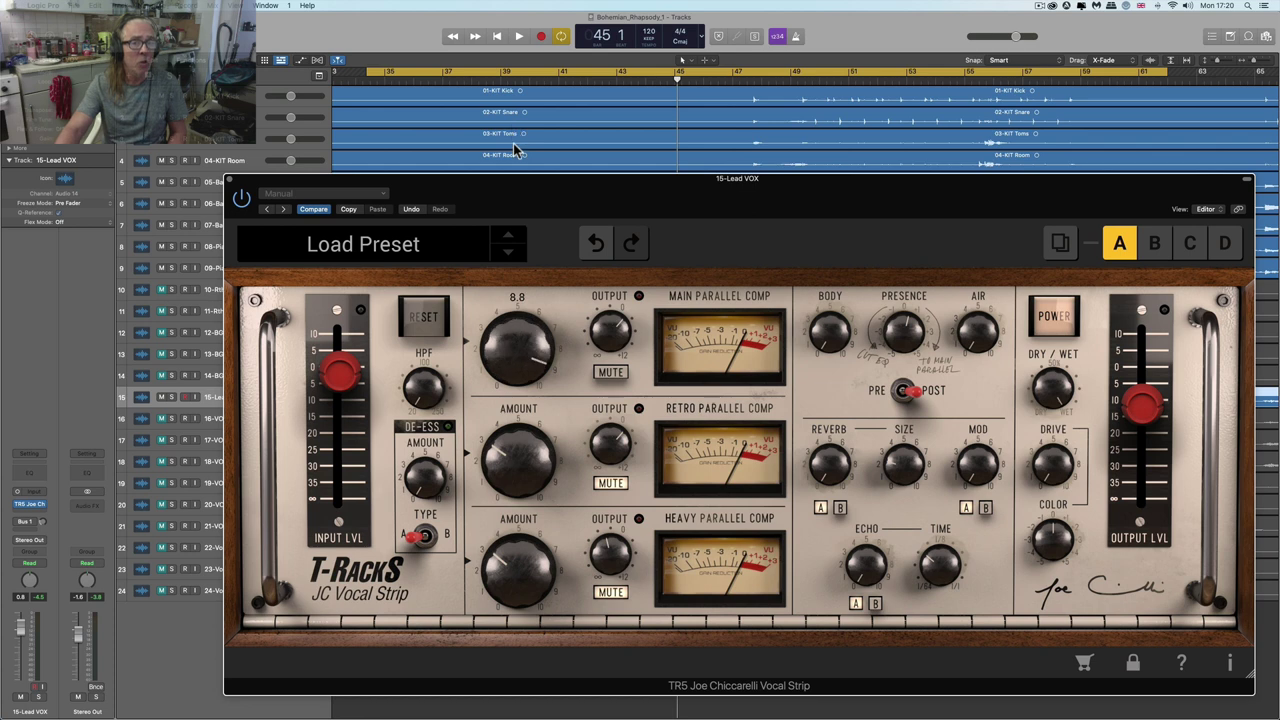
- Turn the Presence control to 3.2, towards the main parallel compressor
left_click_drag(513, 125, 518, 182)
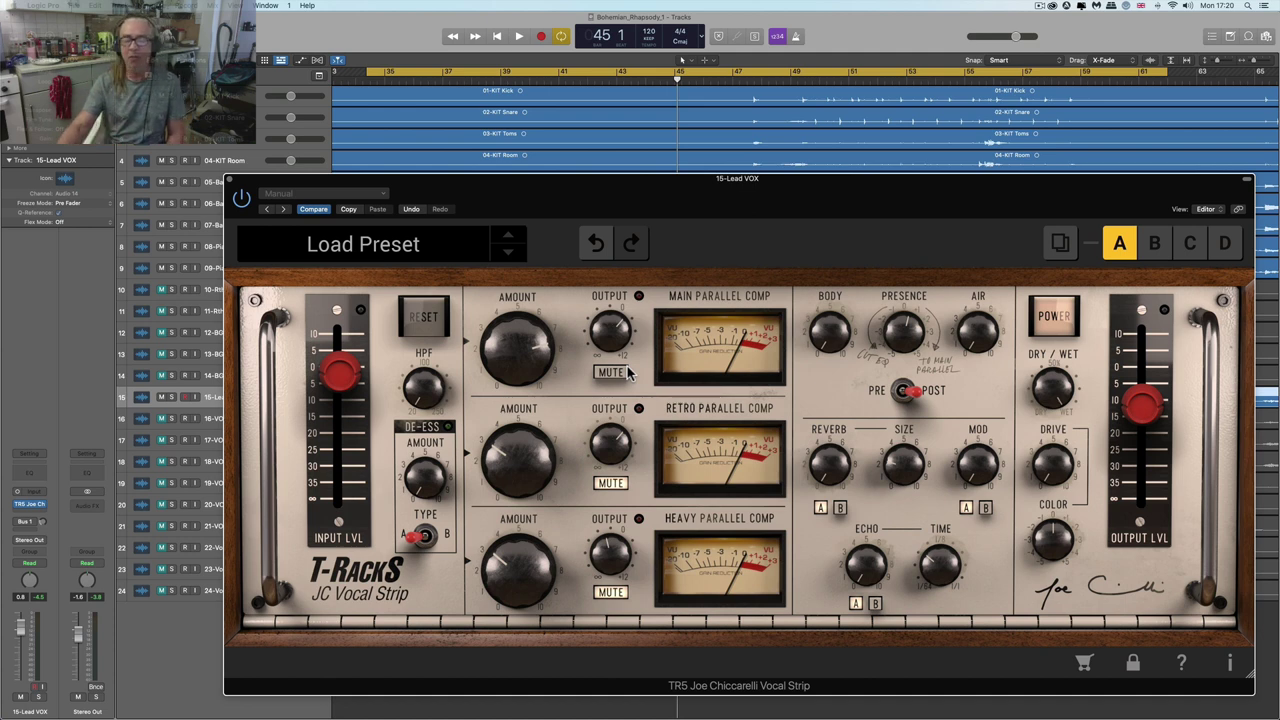
left_click(533, 363)
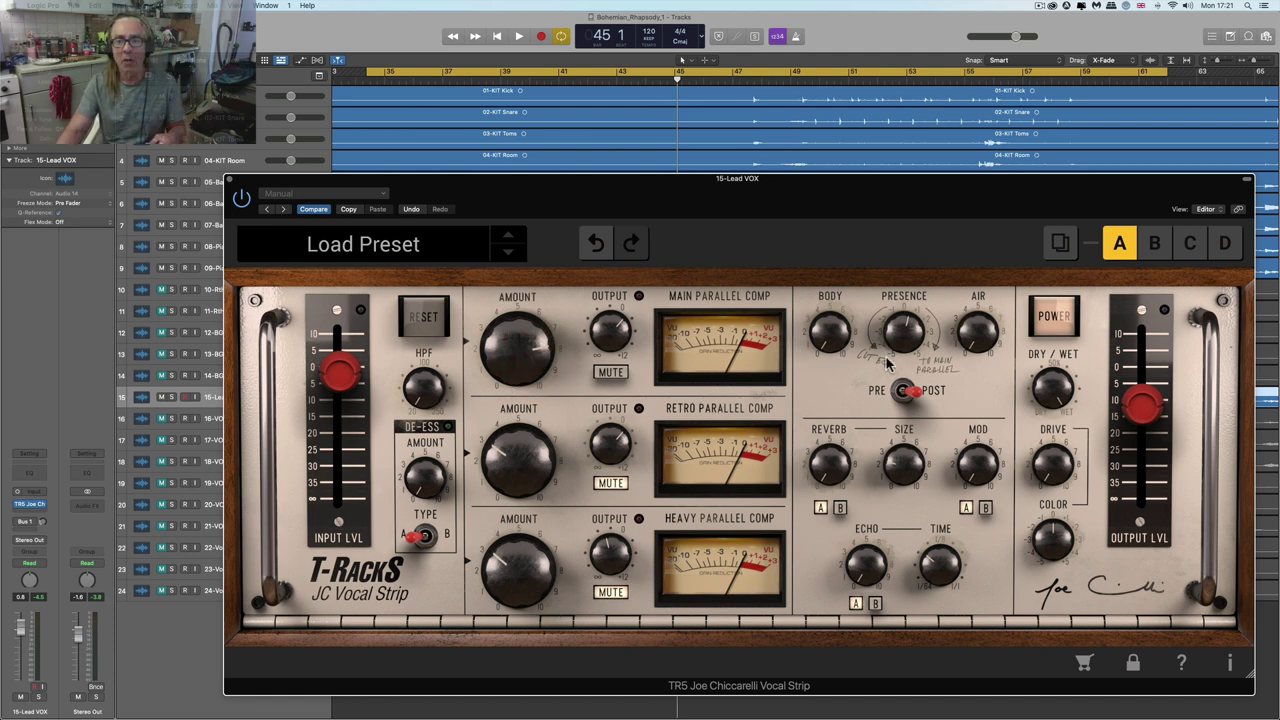
mouse_move(913, 345)
left_click_drag(900, 281, 900, 265)
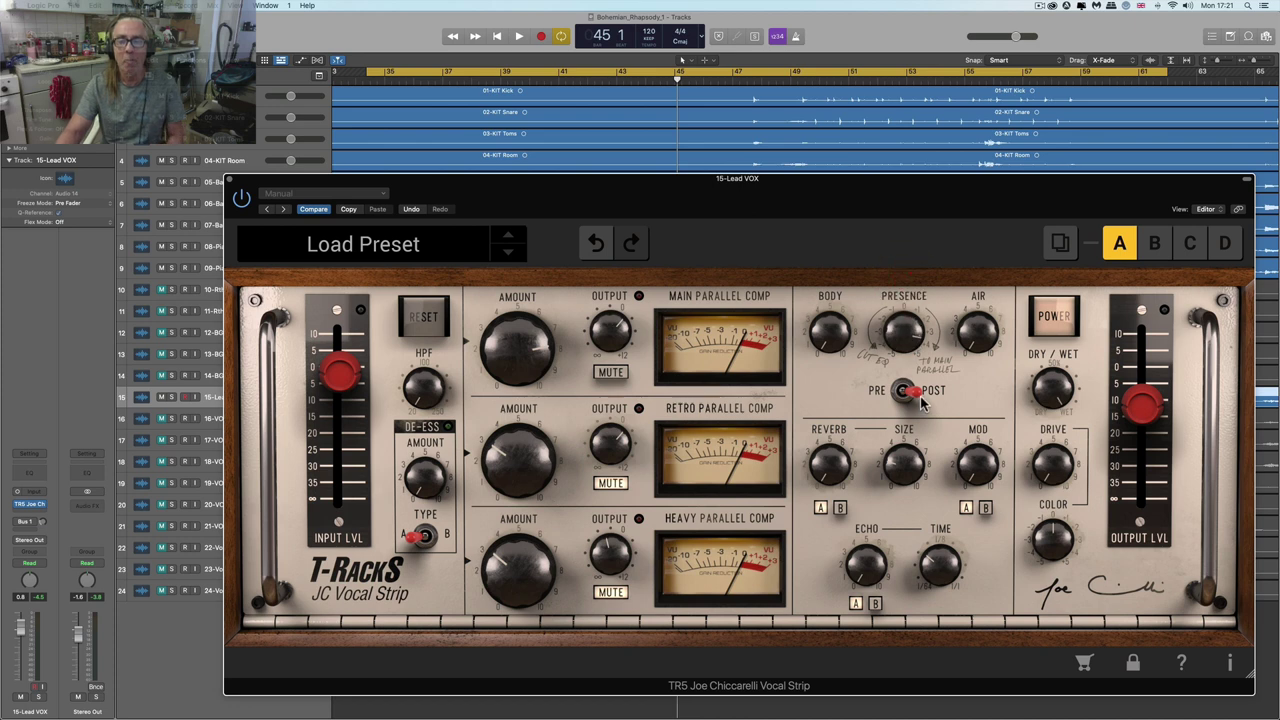
left_click_drag(906, 333, 907, 338)
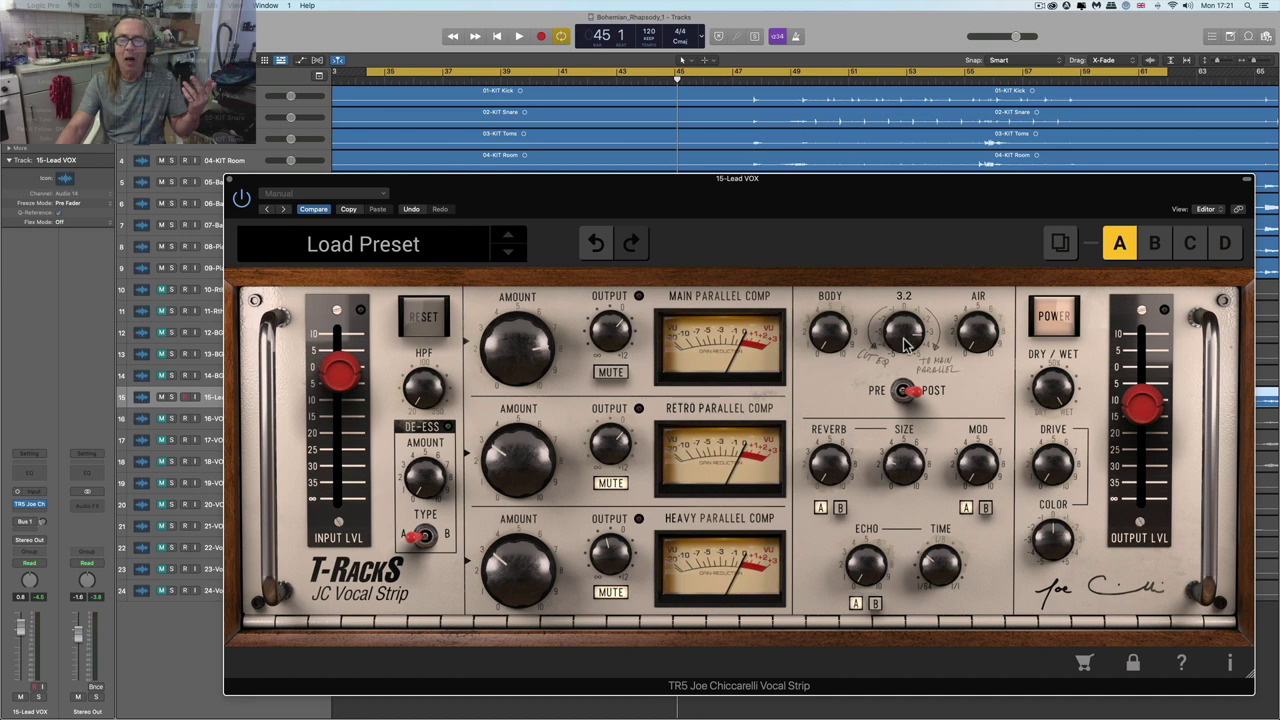
- Switch the EQ position to PRE and back to POST, and turn Presence up to 4.5
left_click(905, 393)
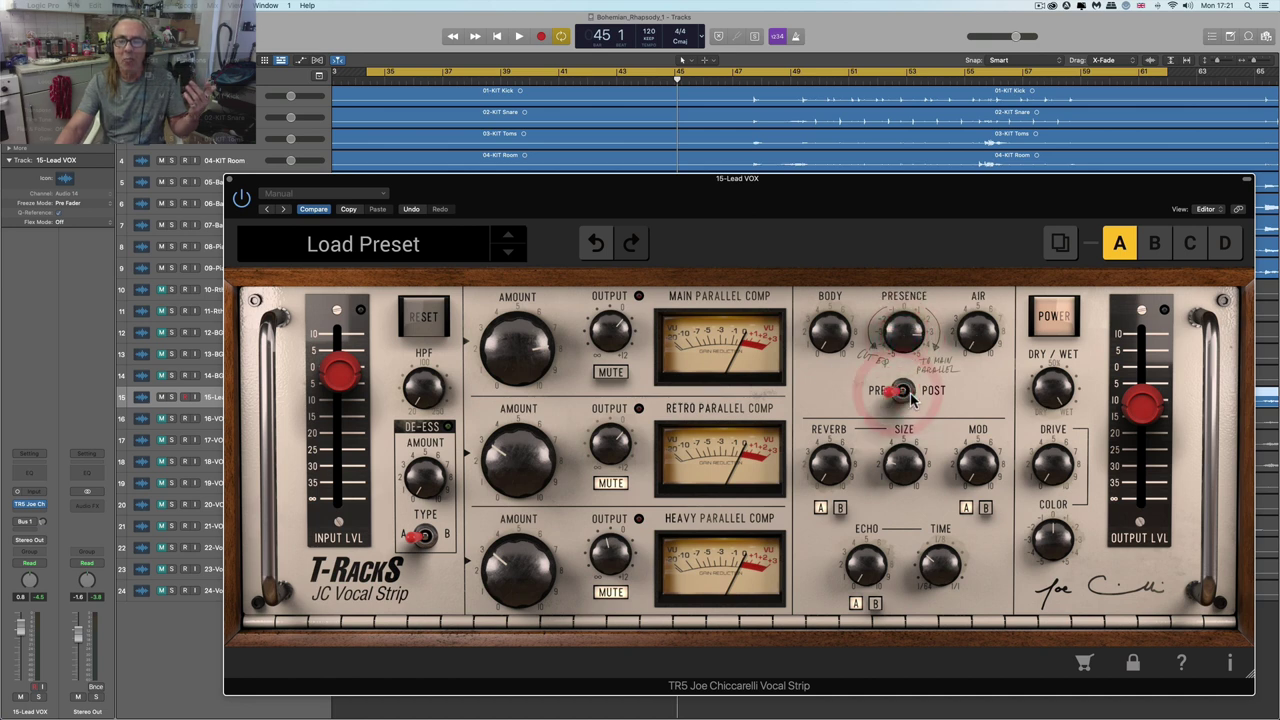
left_click(906, 394)
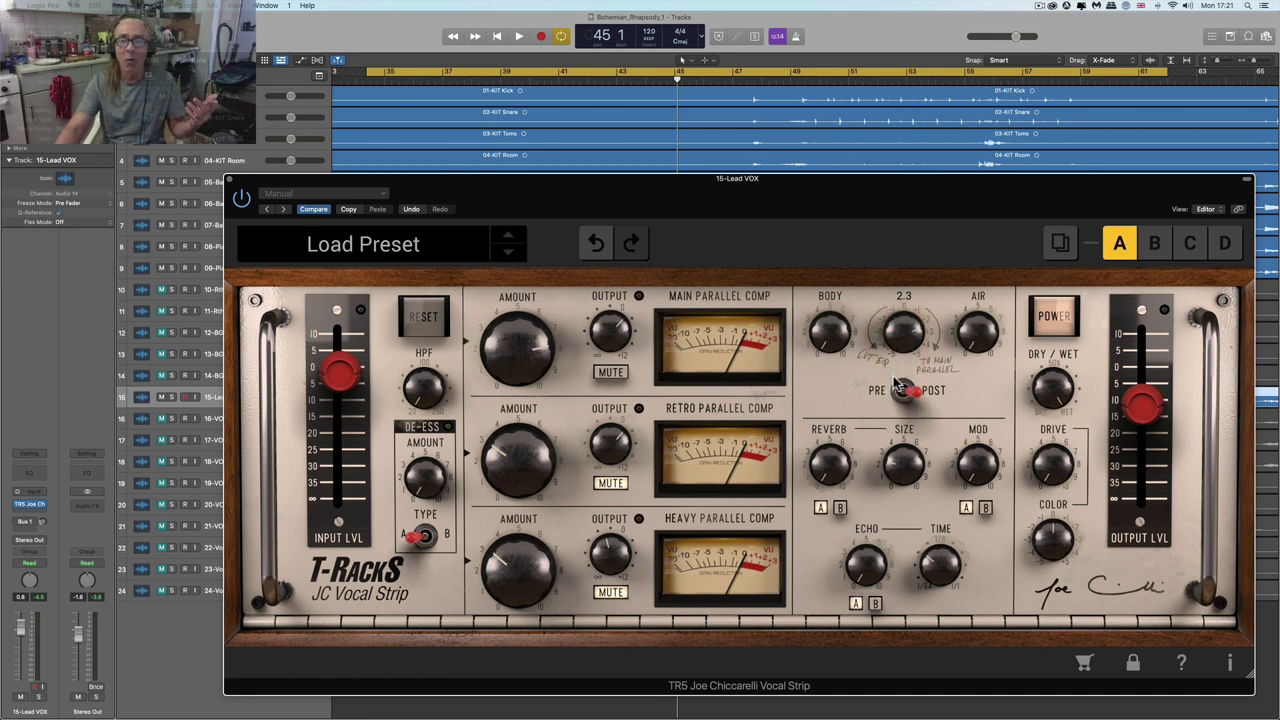
left_click(902, 312)
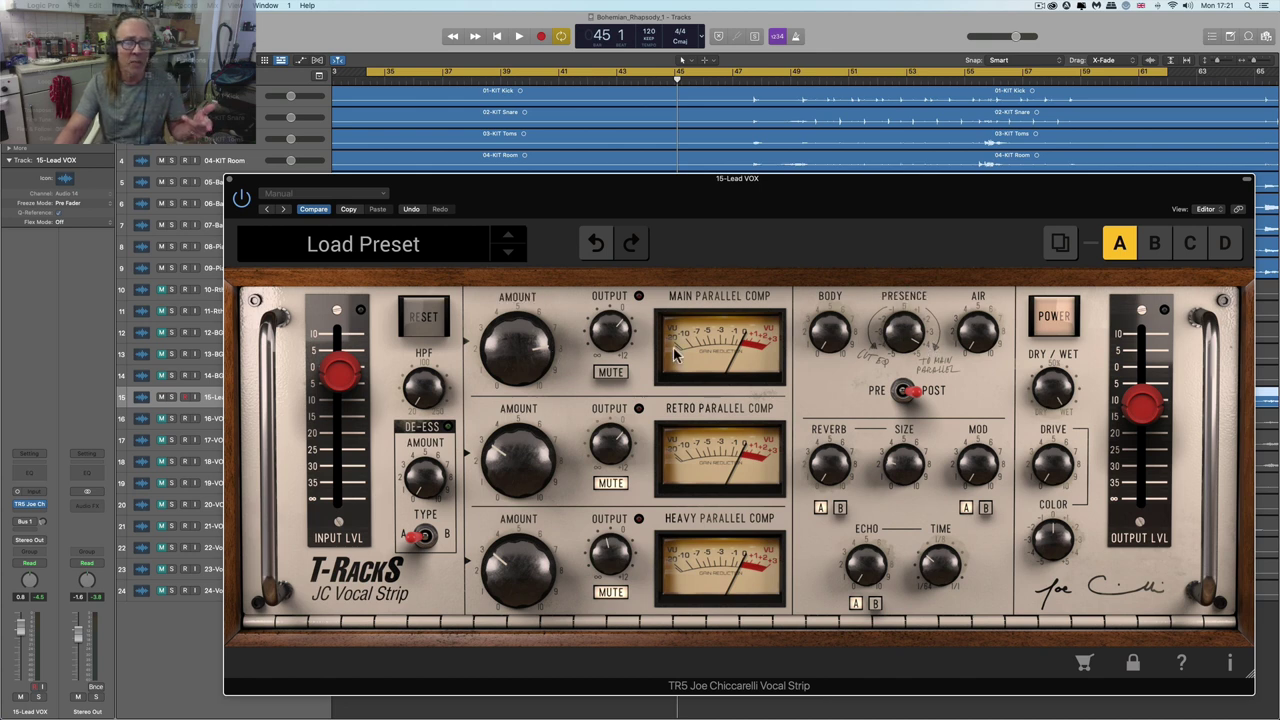
left_click(903, 341)
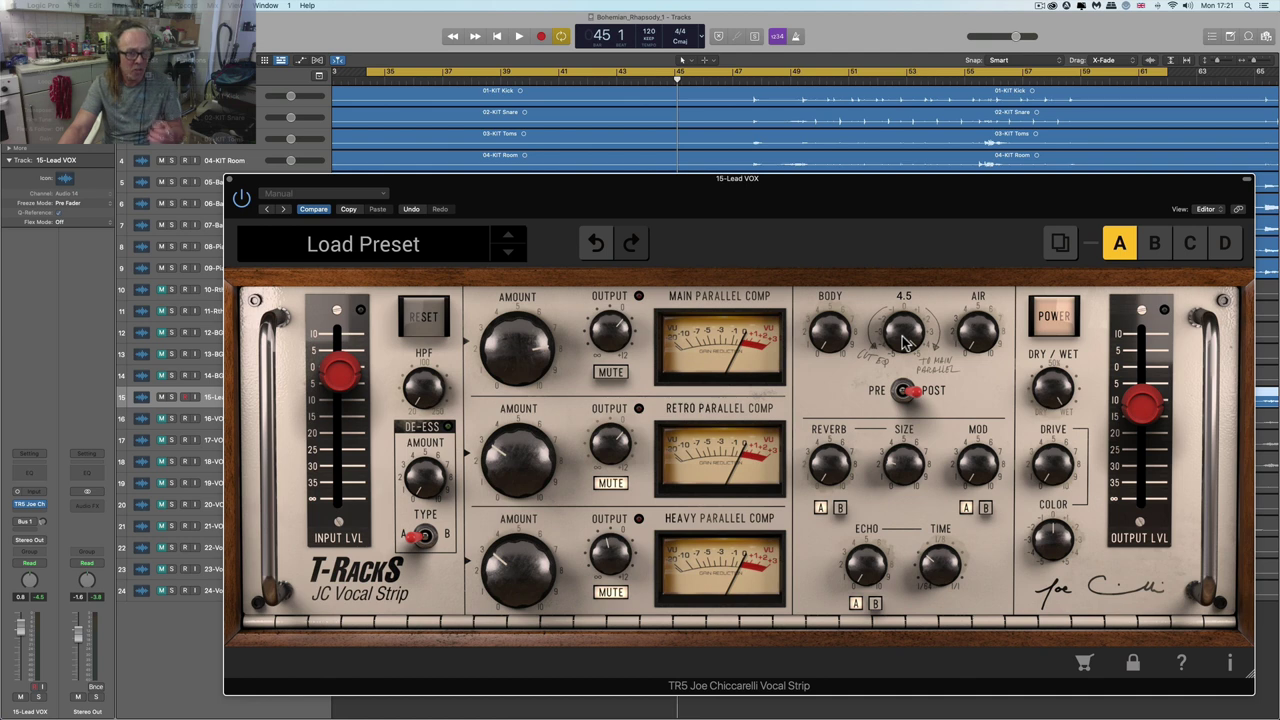
- Set the Main Parallel Comp amount to 8.1
left_click(809, 342)
mouse_move(510, 349)
left_mouse_down()
mouse_move(528, 400)
mouse_move(524, 337)
left_mouse_up()
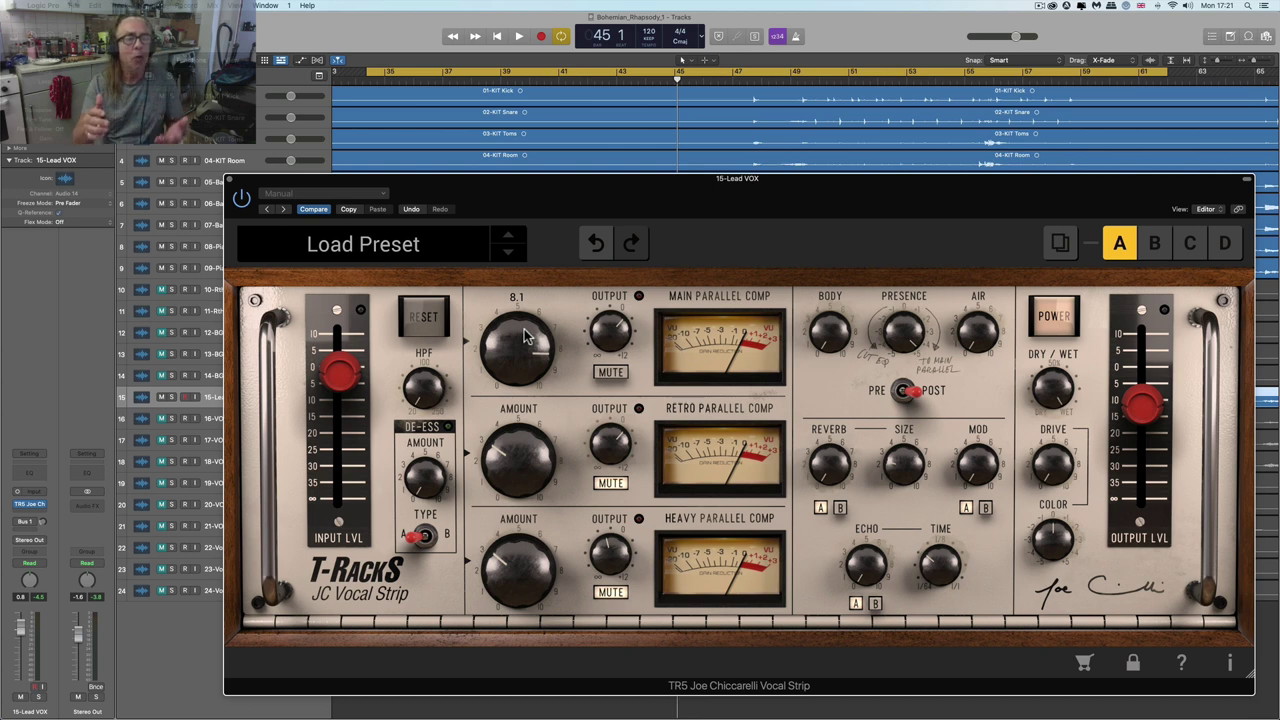
mouse_move(907, 334)
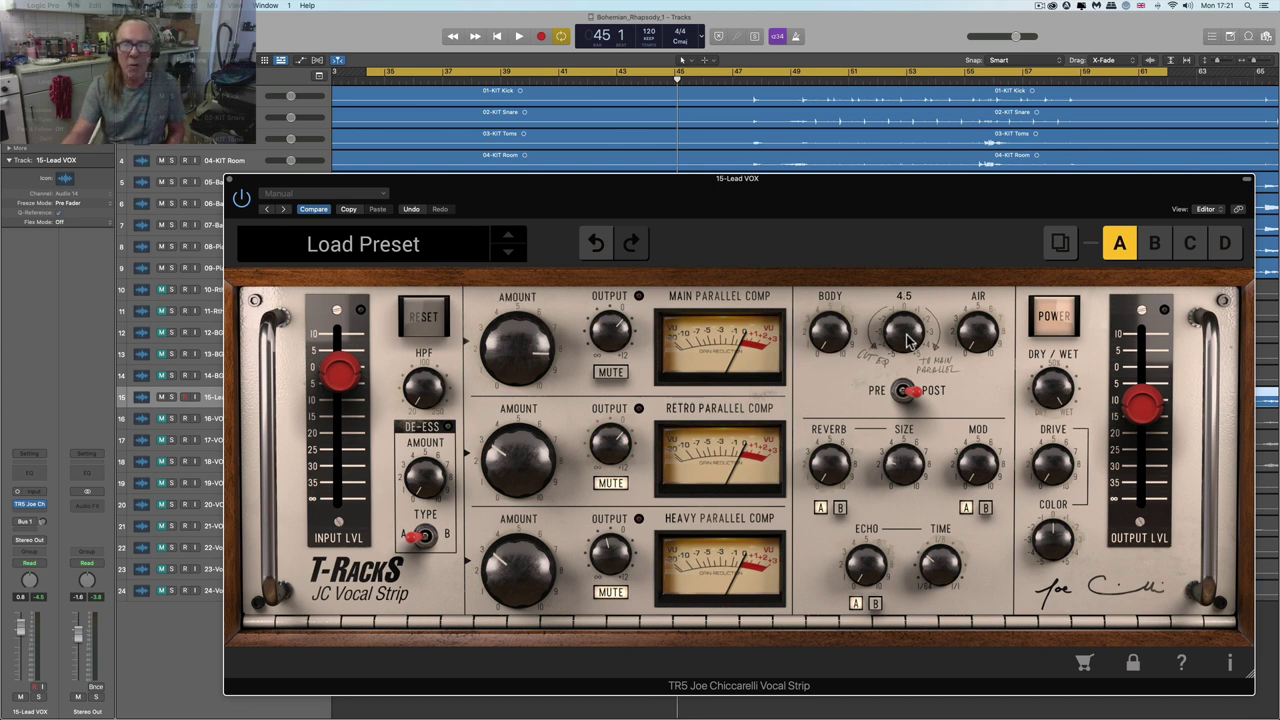
mouse_move(824, 345)
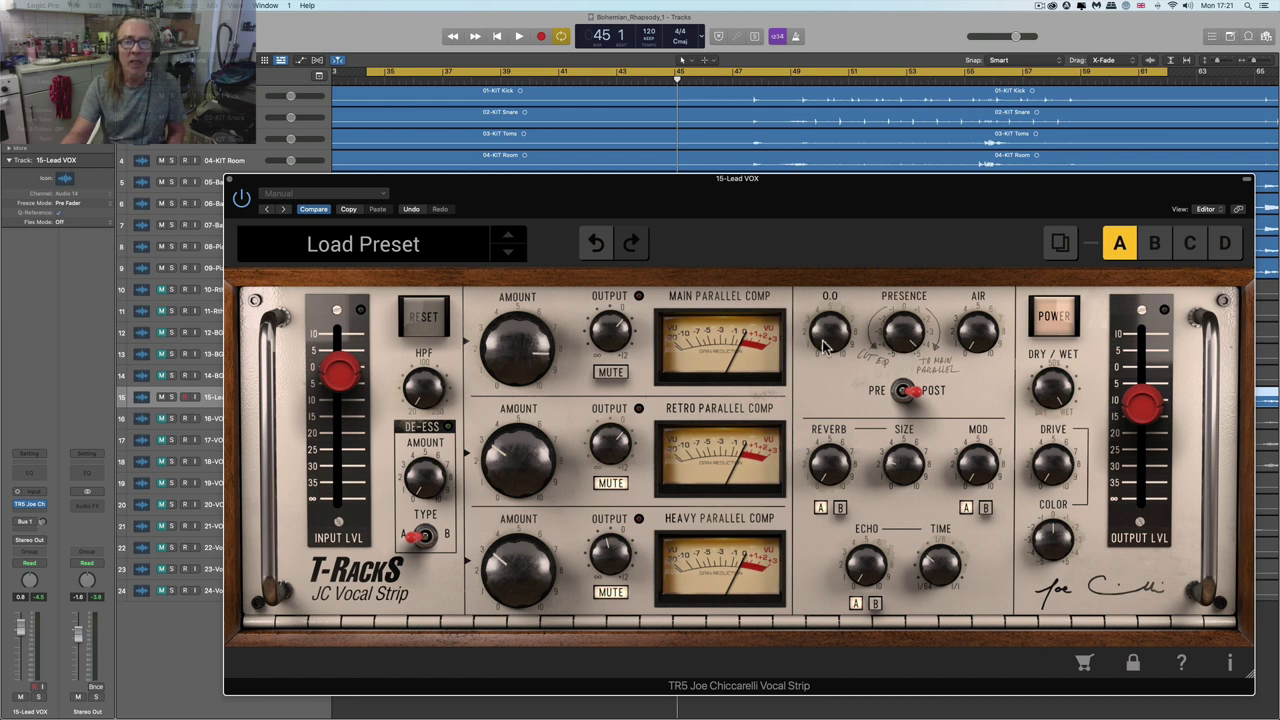
mouse_move(514, 358)
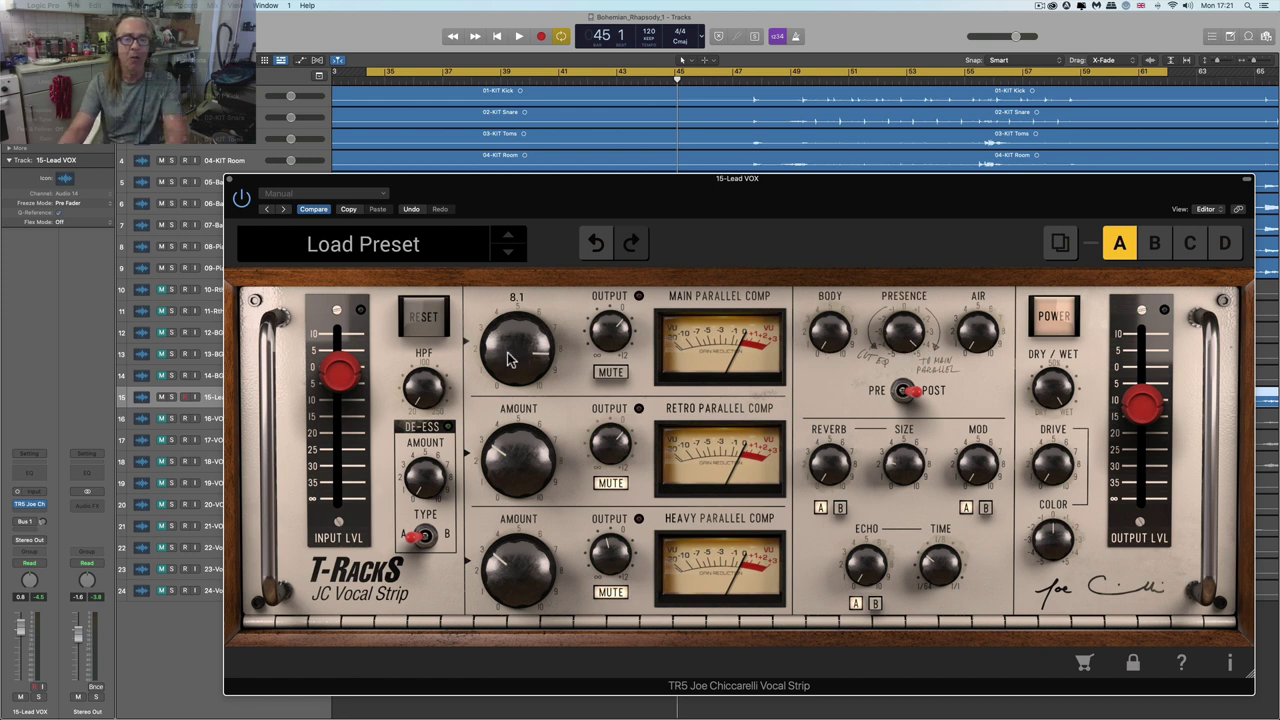
- During playback, raise the output level fader and set the Main Parallel Comp to amount 9.4 and output 7.4 dB, then stop
key("space")
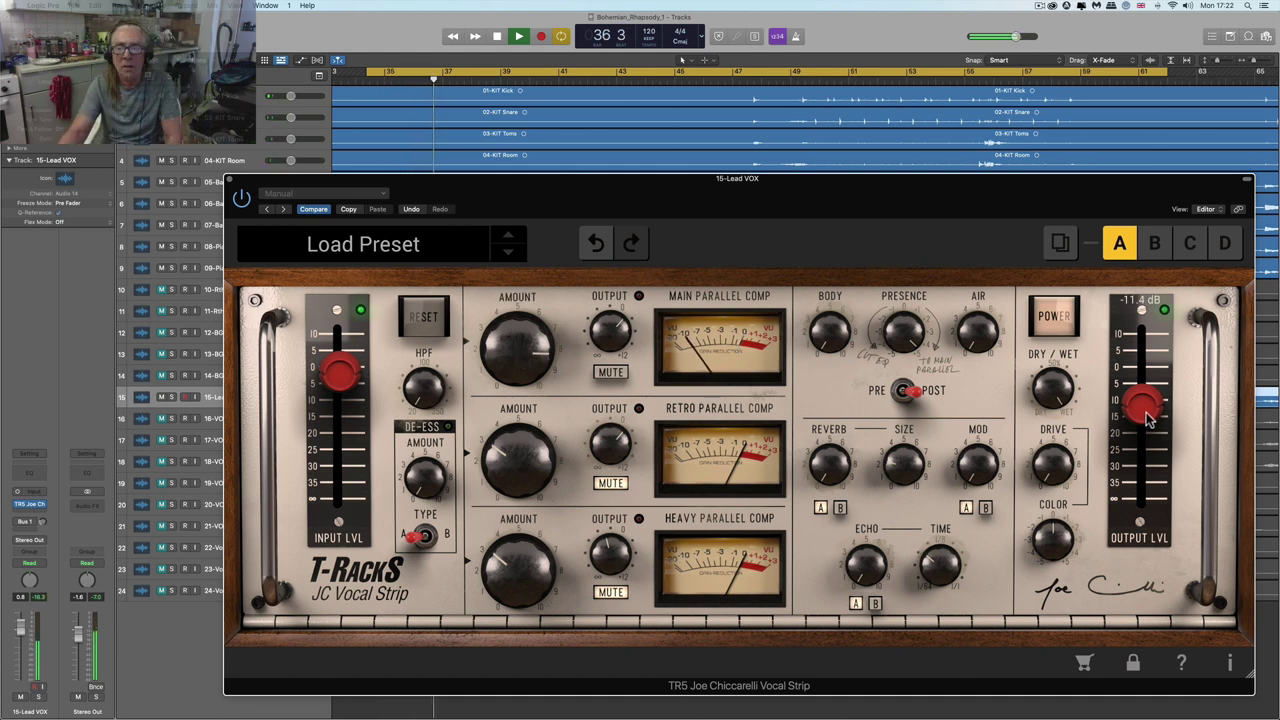
left_click_drag(1146, 411, 1147, 393)
left_click_drag(540, 352, 604, 266)
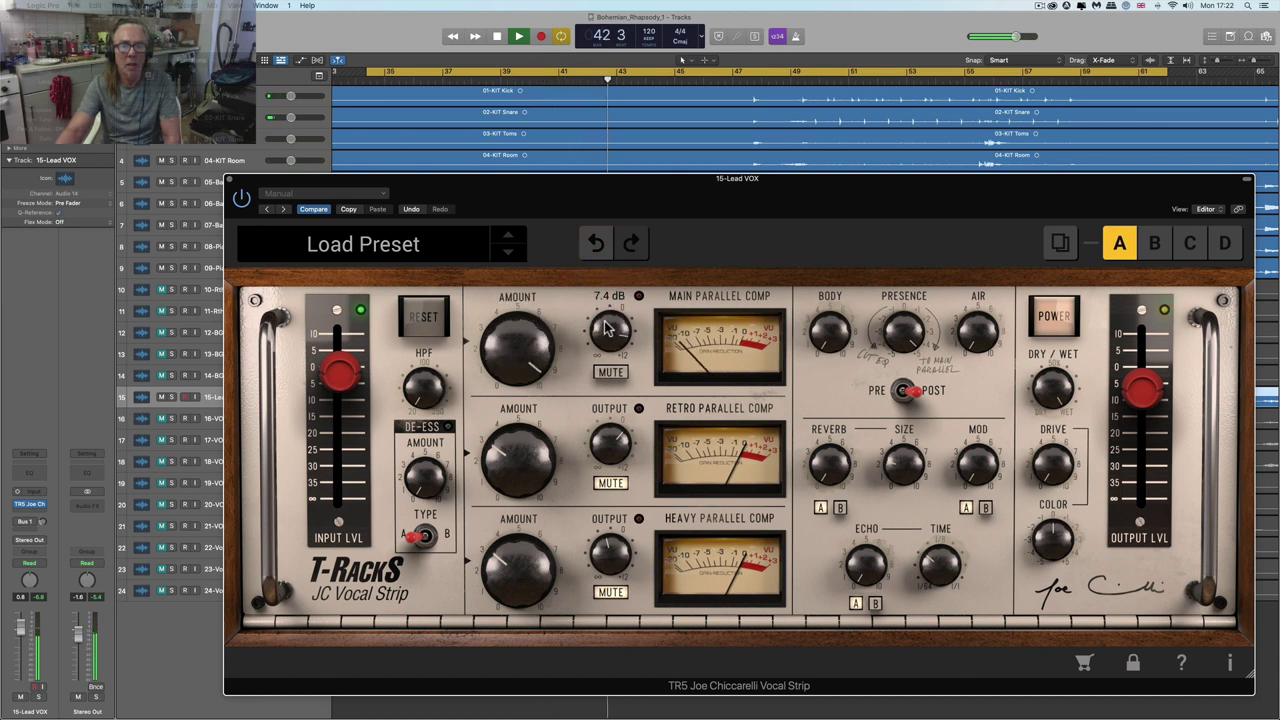
left_click(607, 326)
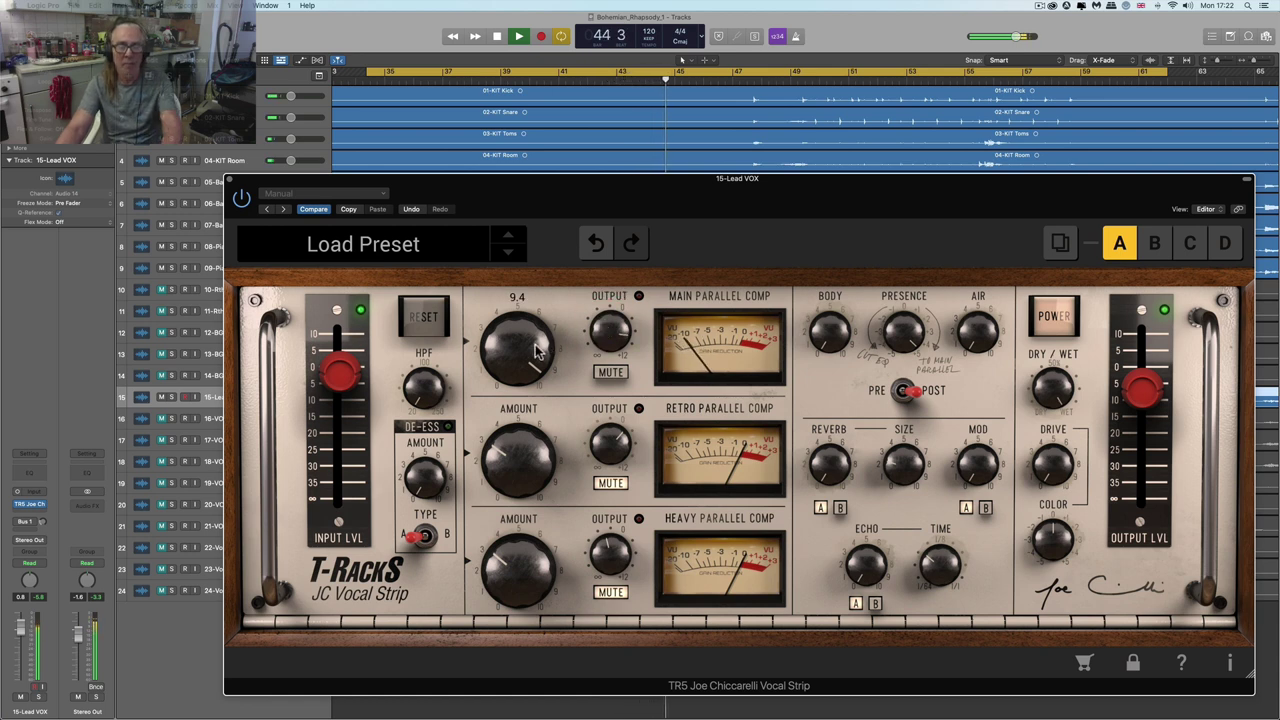
key("space")
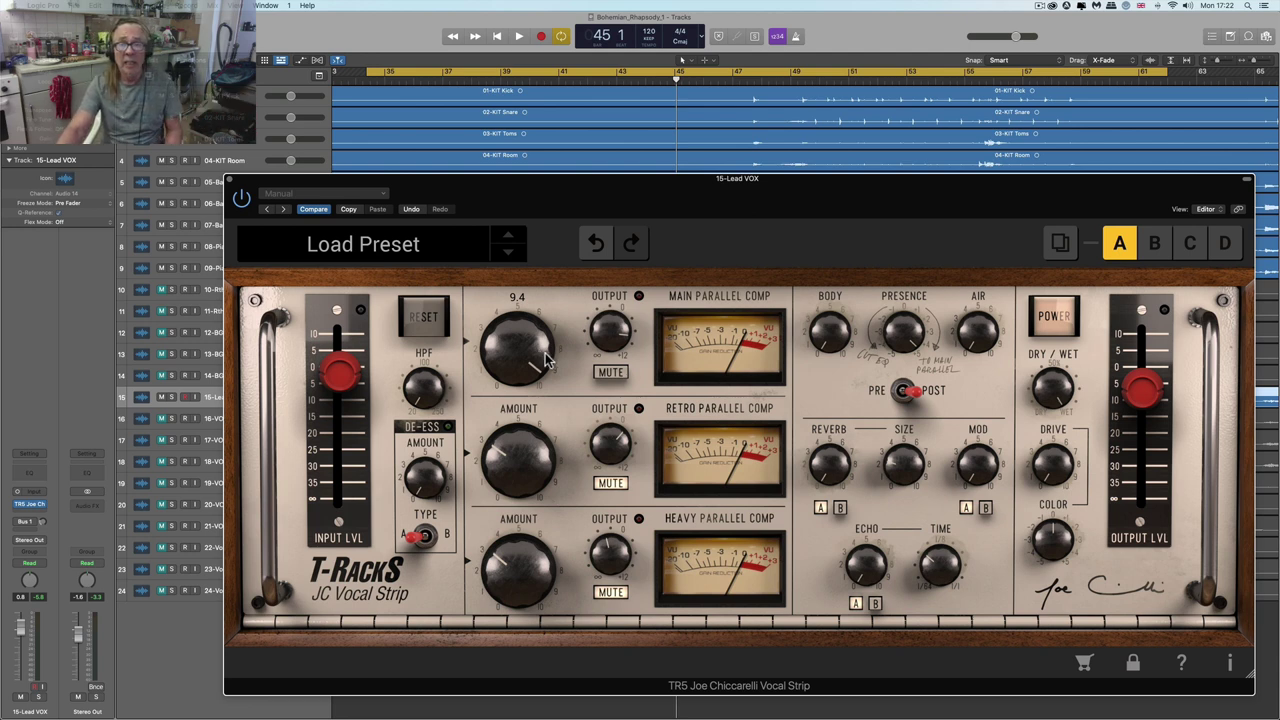
- Turn the Presence control down to 3.4
mouse_move(900, 343)
left_click_drag(900, 343, 905, 365)
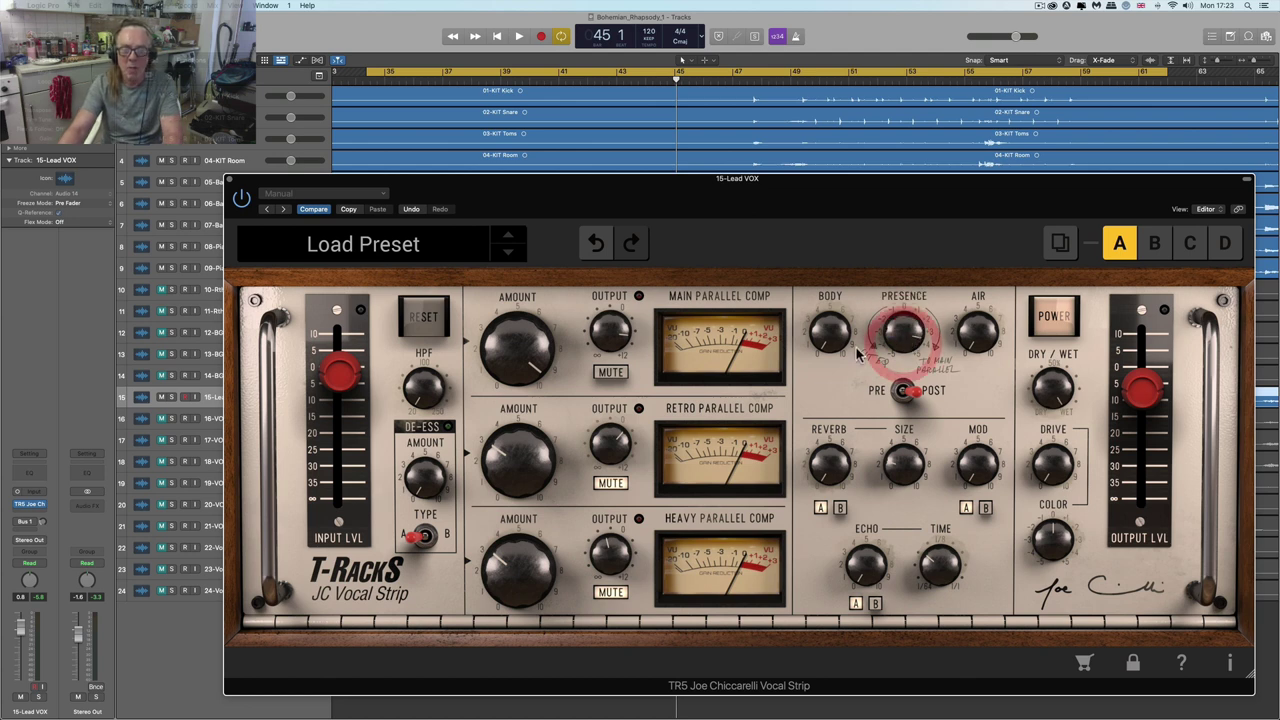
mouse_move(838, 340)
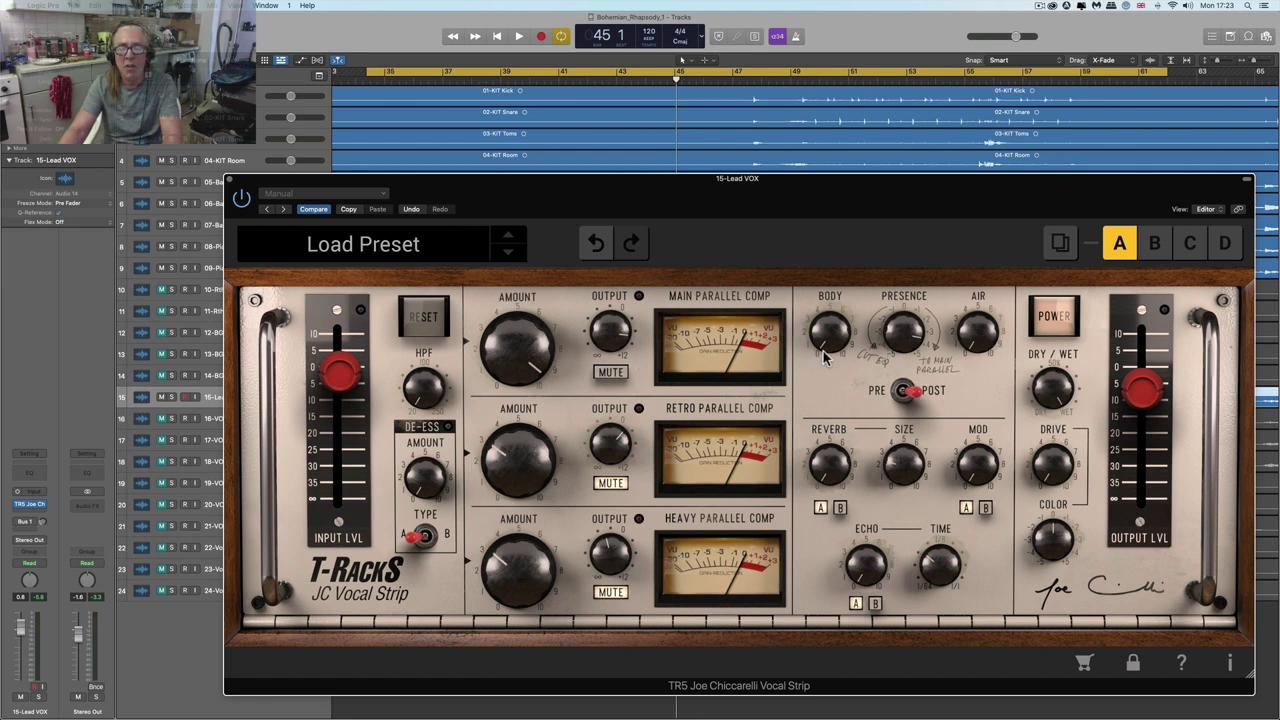
mouse_move(912, 350)
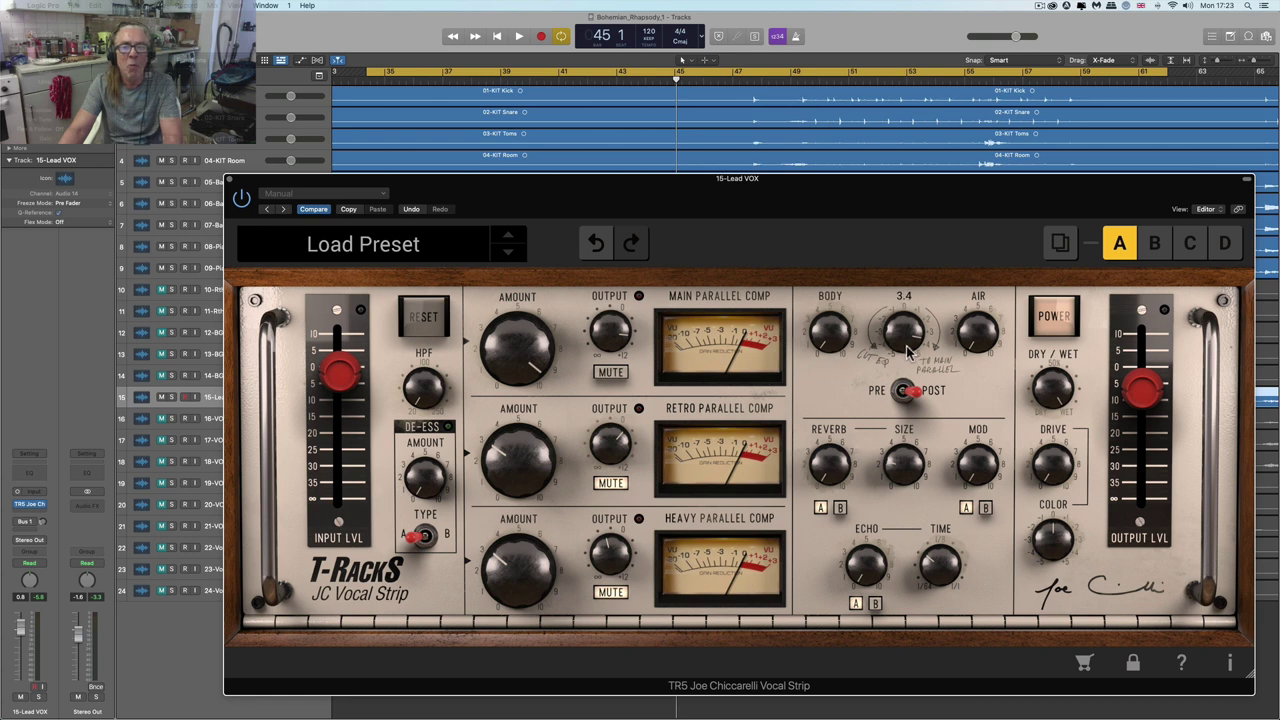
left_click_drag(911, 342, 907, 339)
- Ease the Main Parallel Comp amount down to 9.0, start playback and lower it further to 8.7
mouse_move(532, 338)
left_mouse_down()
mouse_move(559, 425)
mouse_move(545, 350)
left_mouse_up()
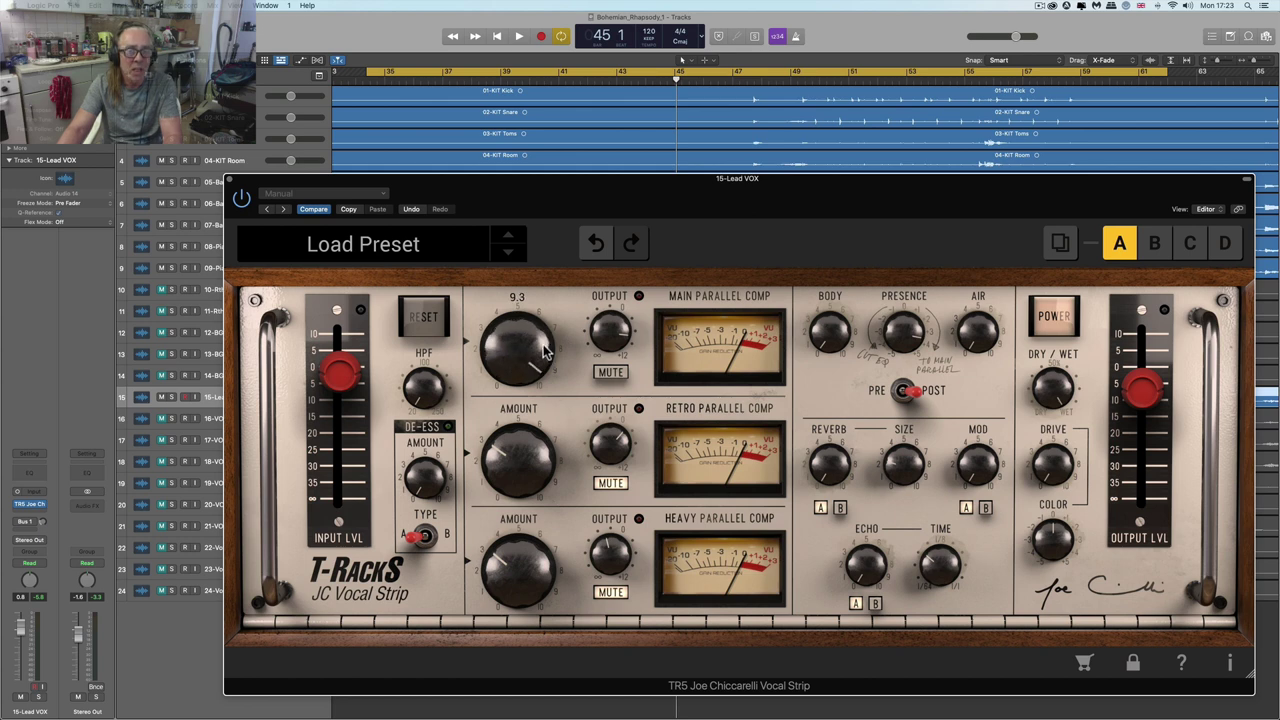
mouse_move(545, 350)
left_mouse_down()
mouse_move(556, 446)
mouse_move(547, 362)
left_mouse_up()
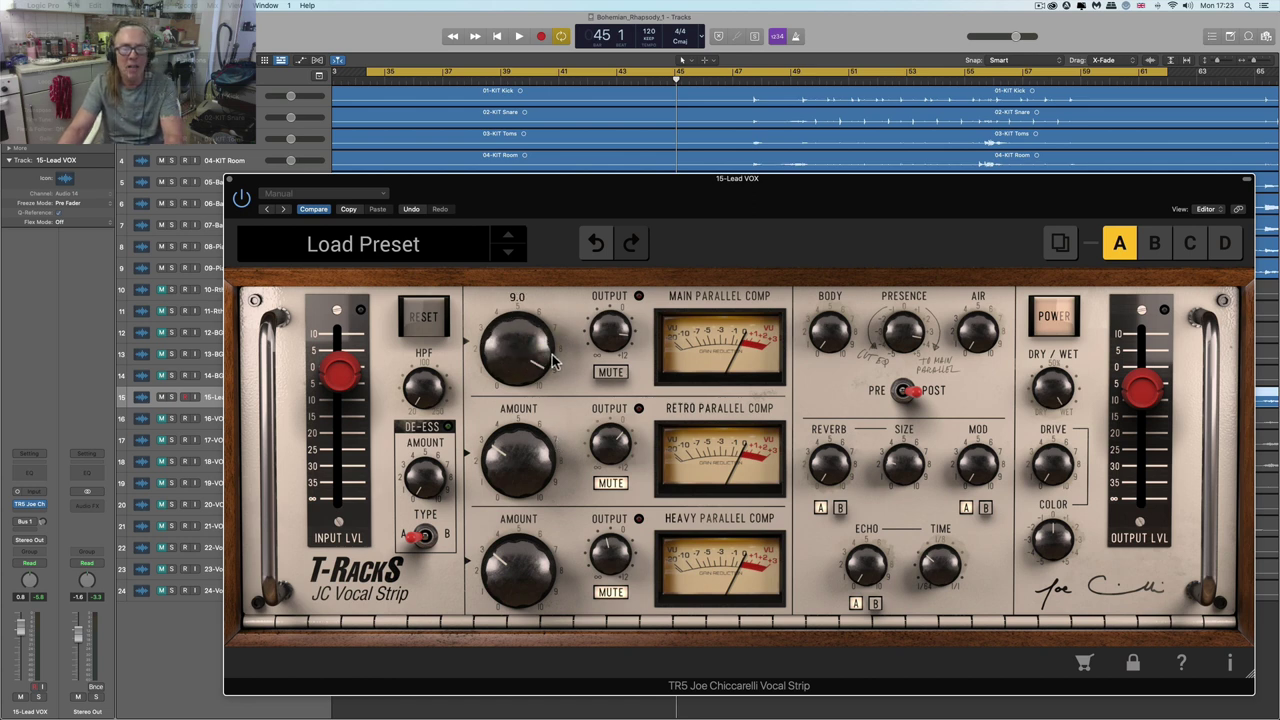
key("space")
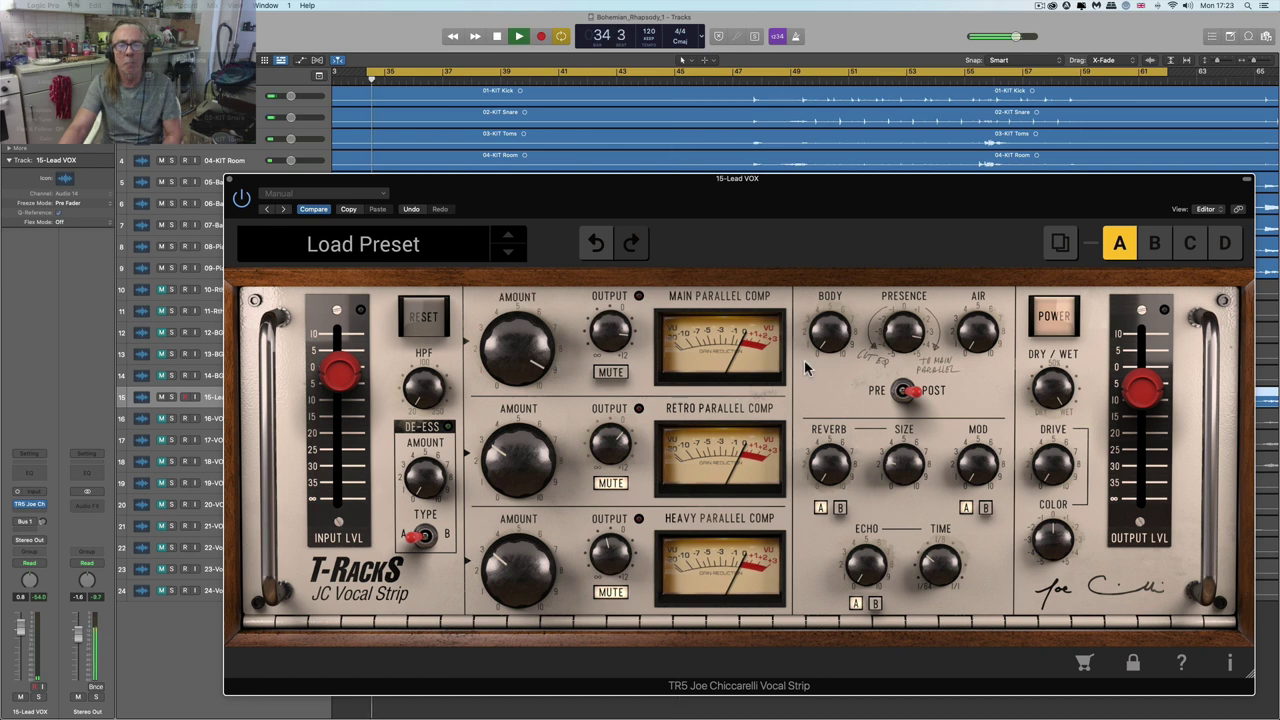
left_click_drag(529, 344, 531, 356)
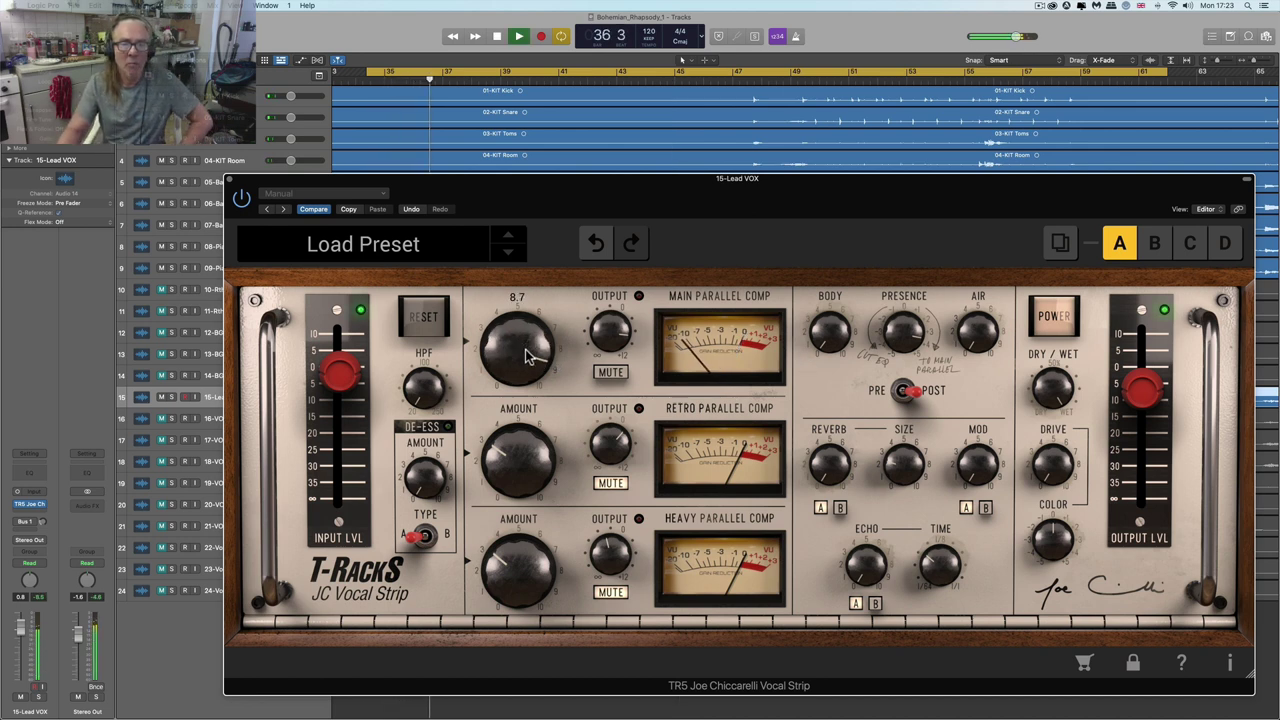
- Set Presence to 2.0 and raise the Body and Air controls while the song plays
left_click_drag(904, 334, 907, 370)
left_click_drag(830, 285, 823, 227)
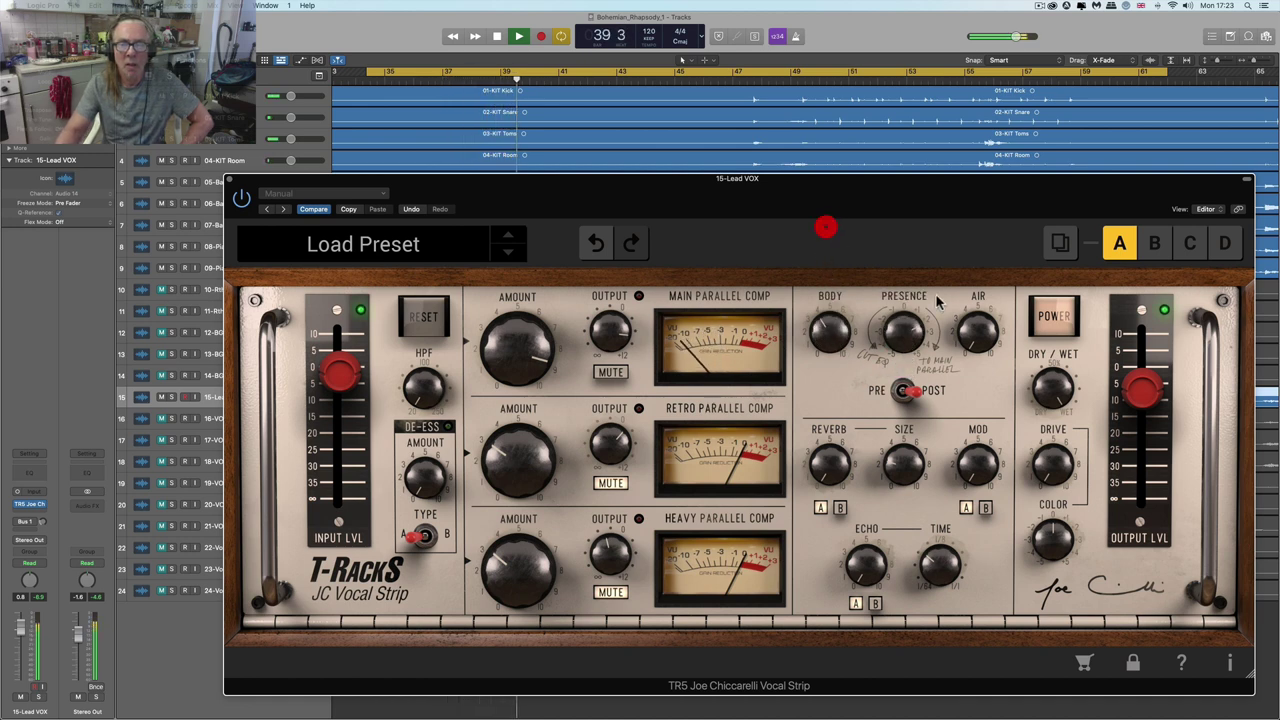
left_click_drag(978, 331, 968, 273)
left_click_drag(829, 331, 828, 296)
left_click(910, 331)
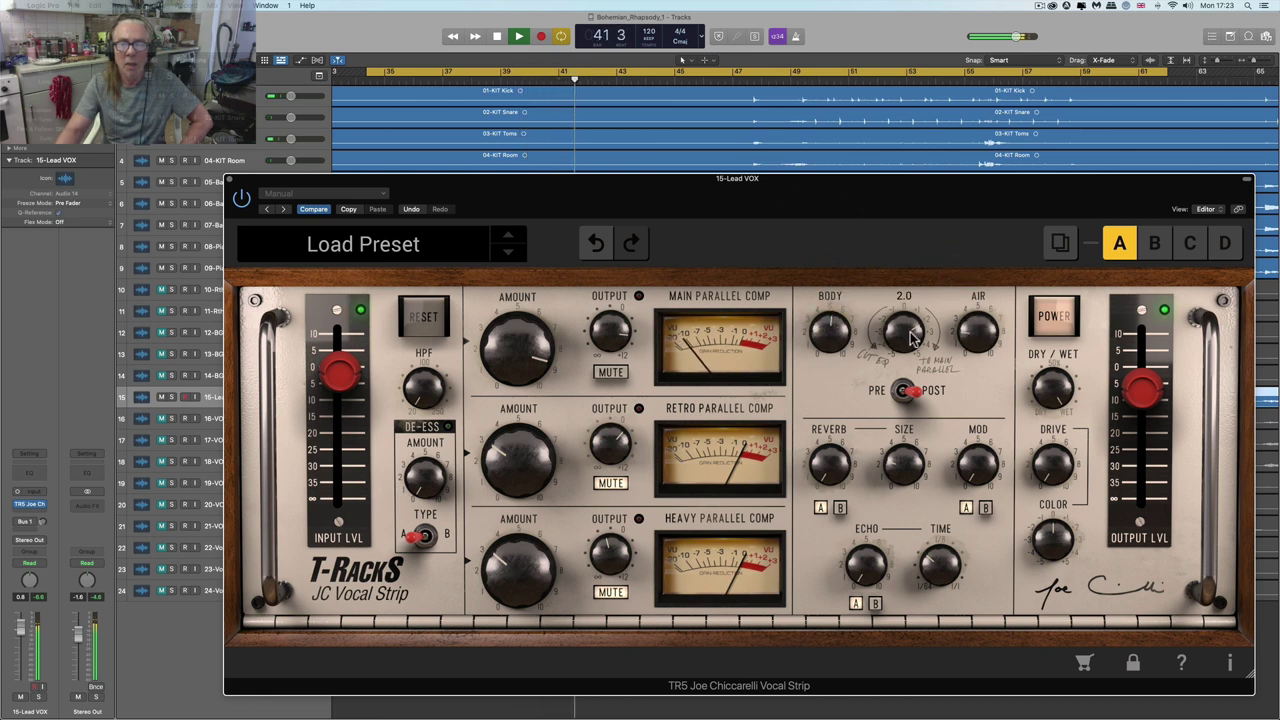
- Lower the Main Parallel Comp amount to 6.5, stop playback and bring the amount up to 7.1
mouse_move(518, 356)
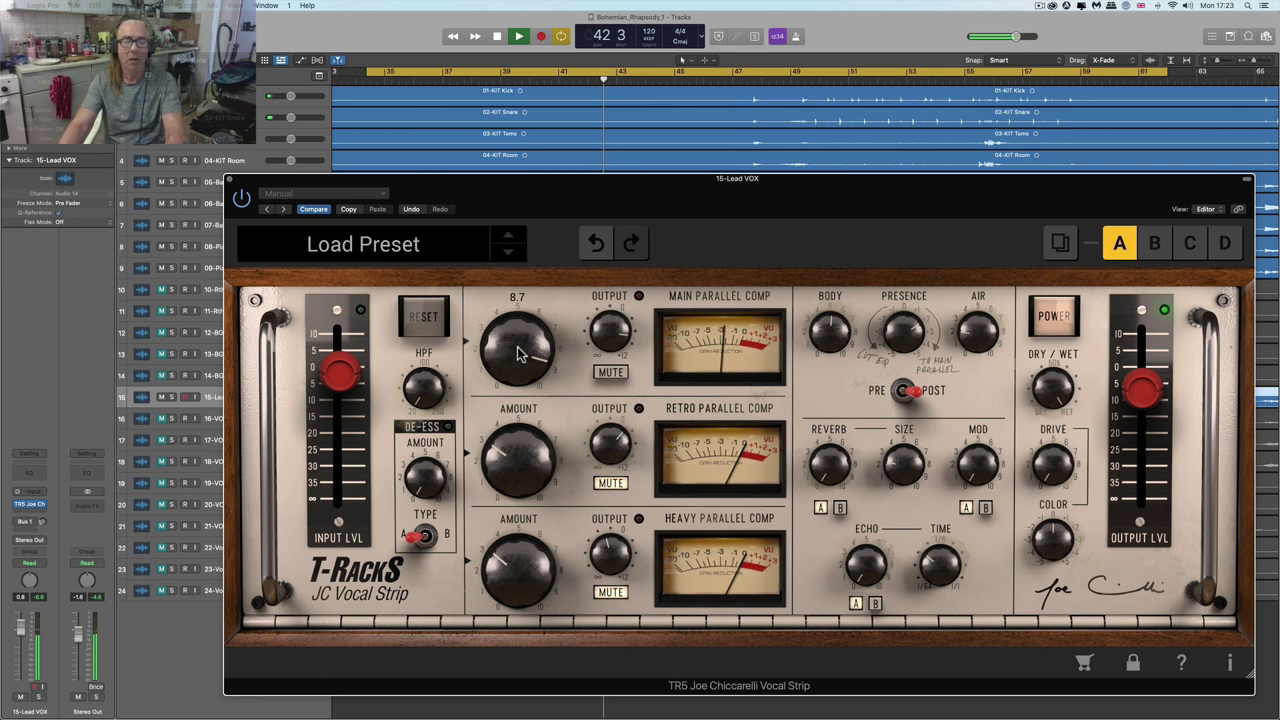
left_click_drag(518, 356, 556, 428)
key("space")
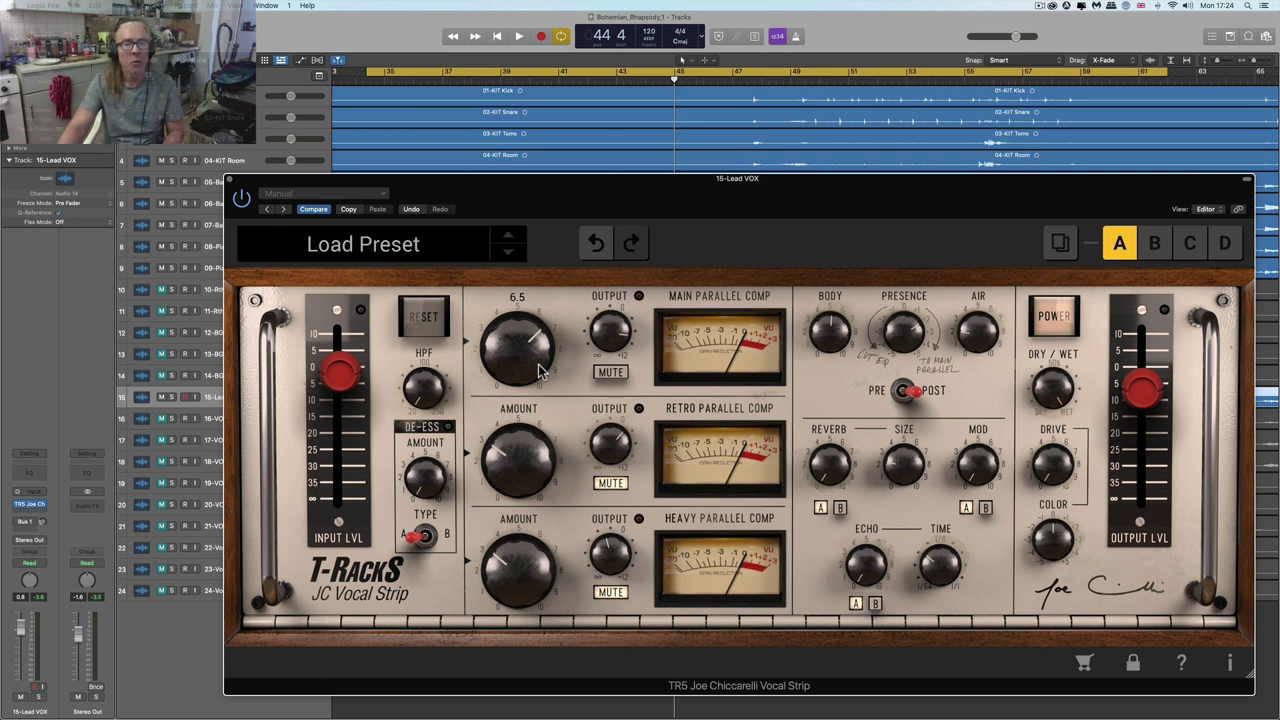
left_click_drag(540, 370, 538, 358)
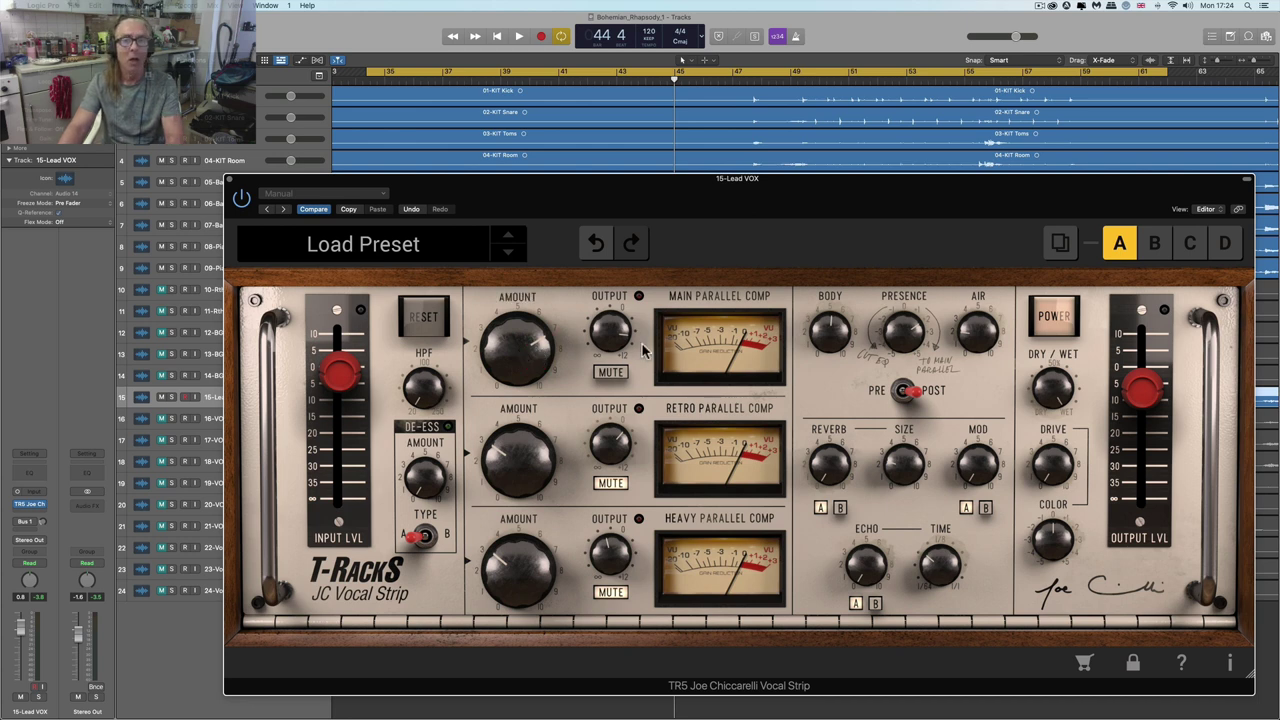
- Play the song with the Main Parallel Comp output set to 7.0 dB, and stop playback
key("space")
mouse_move(543, 362)
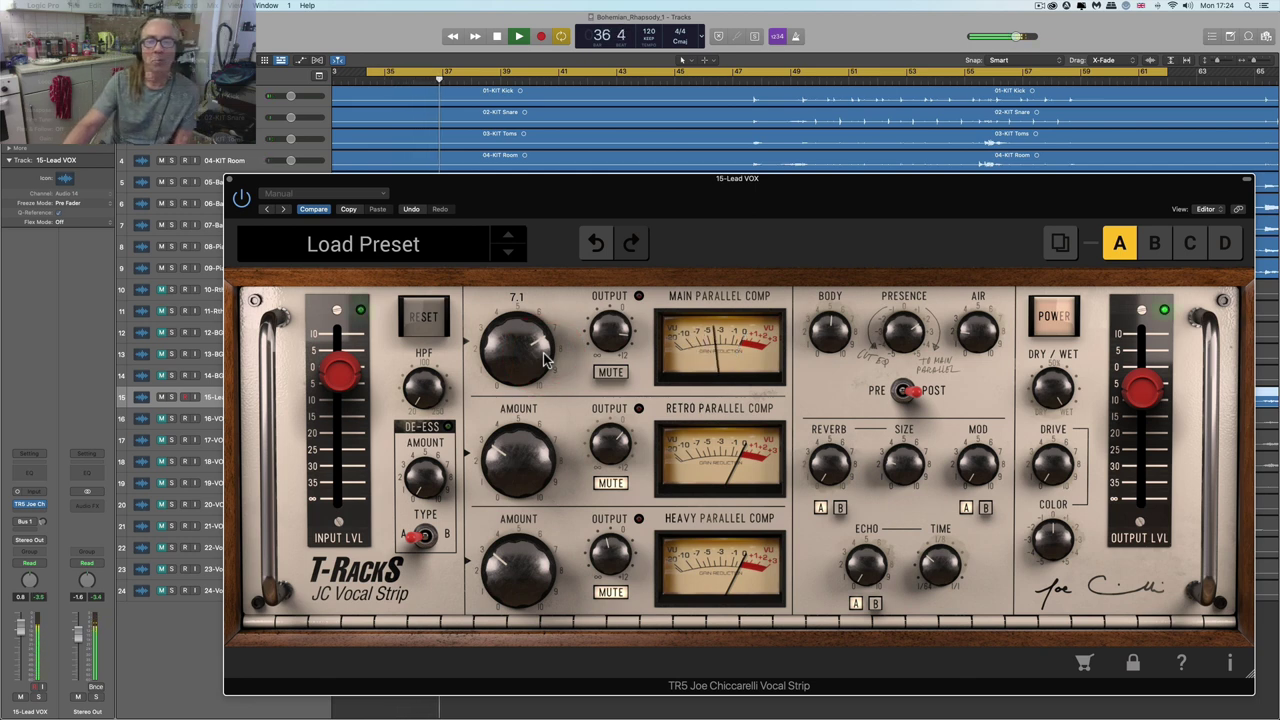
mouse_move(605, 336)
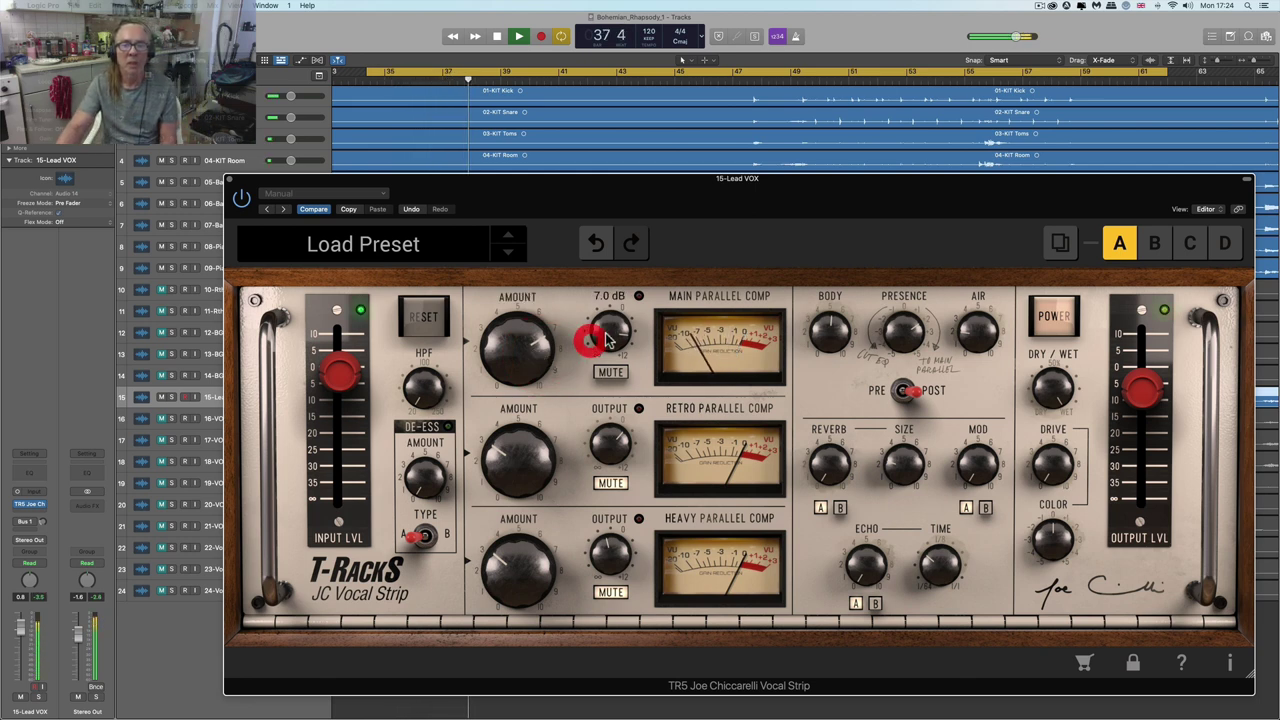
left_click(897, 347)
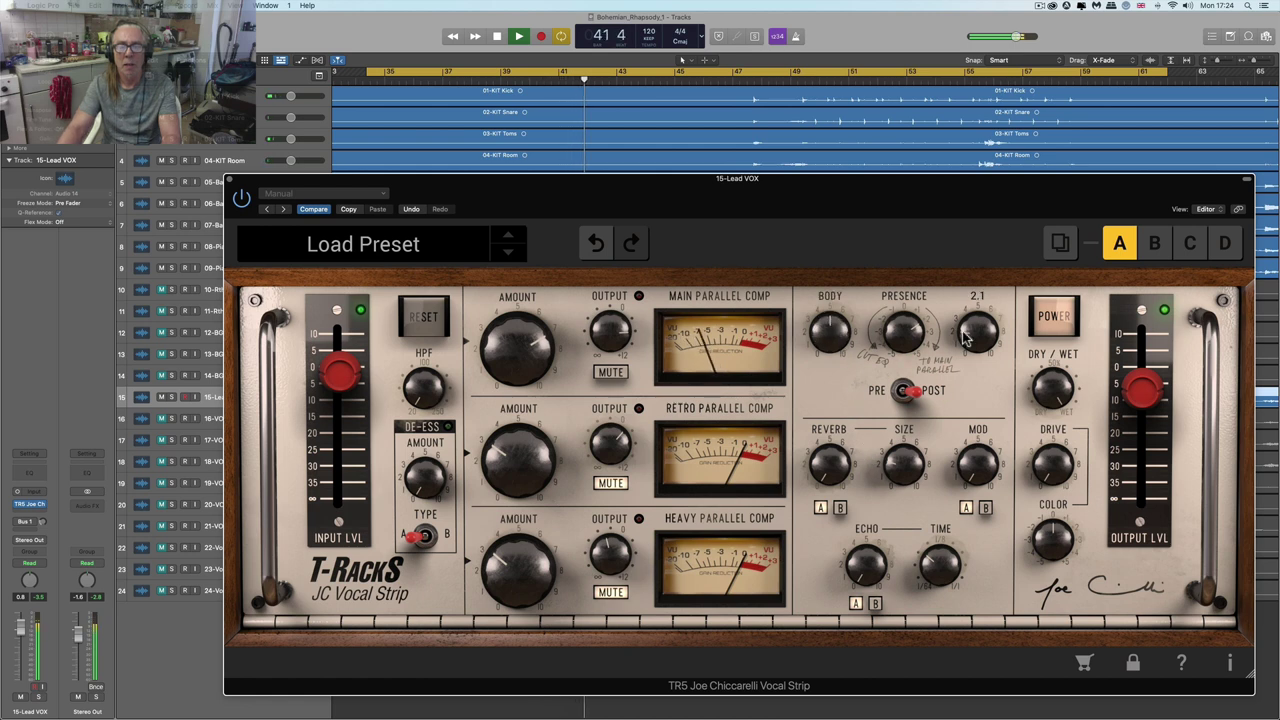
key("space")
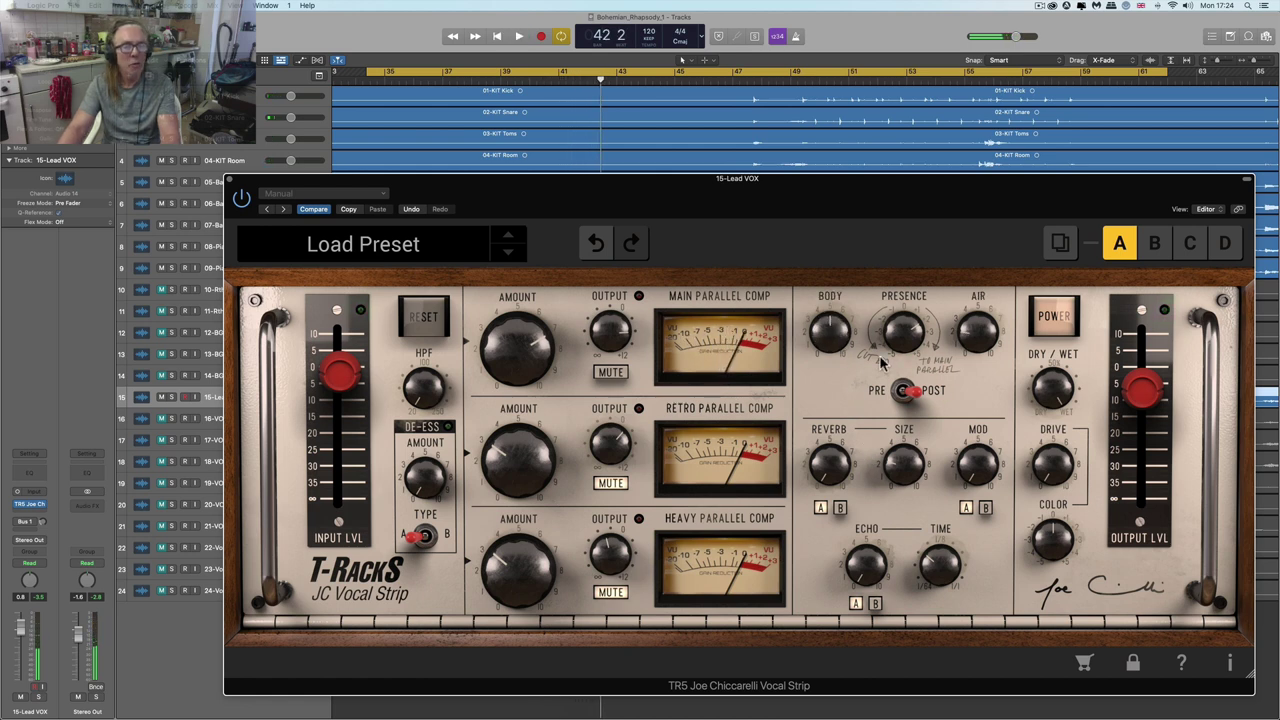
- Set the de-esser amount to 5.8 and raise Air to 5.1 during a short playback
left_click_drag(424, 492, 390, 349)
key("space")
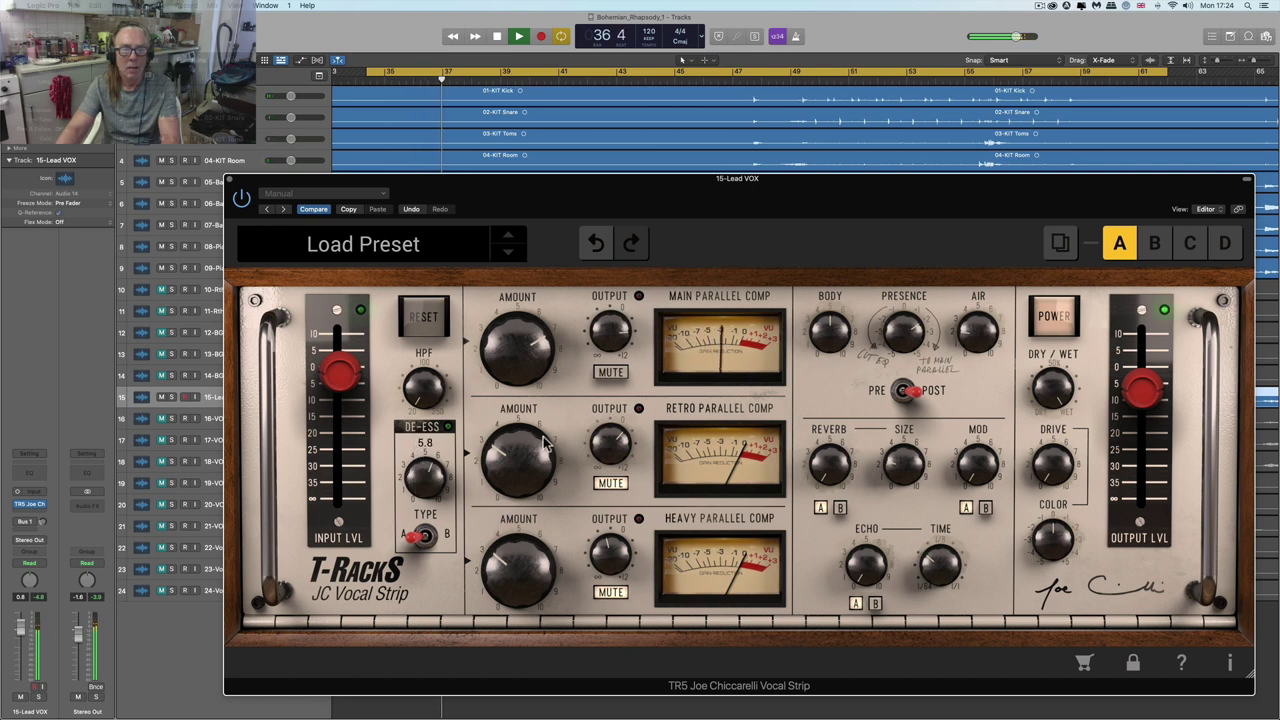
left_click(962, 285)
key("space")
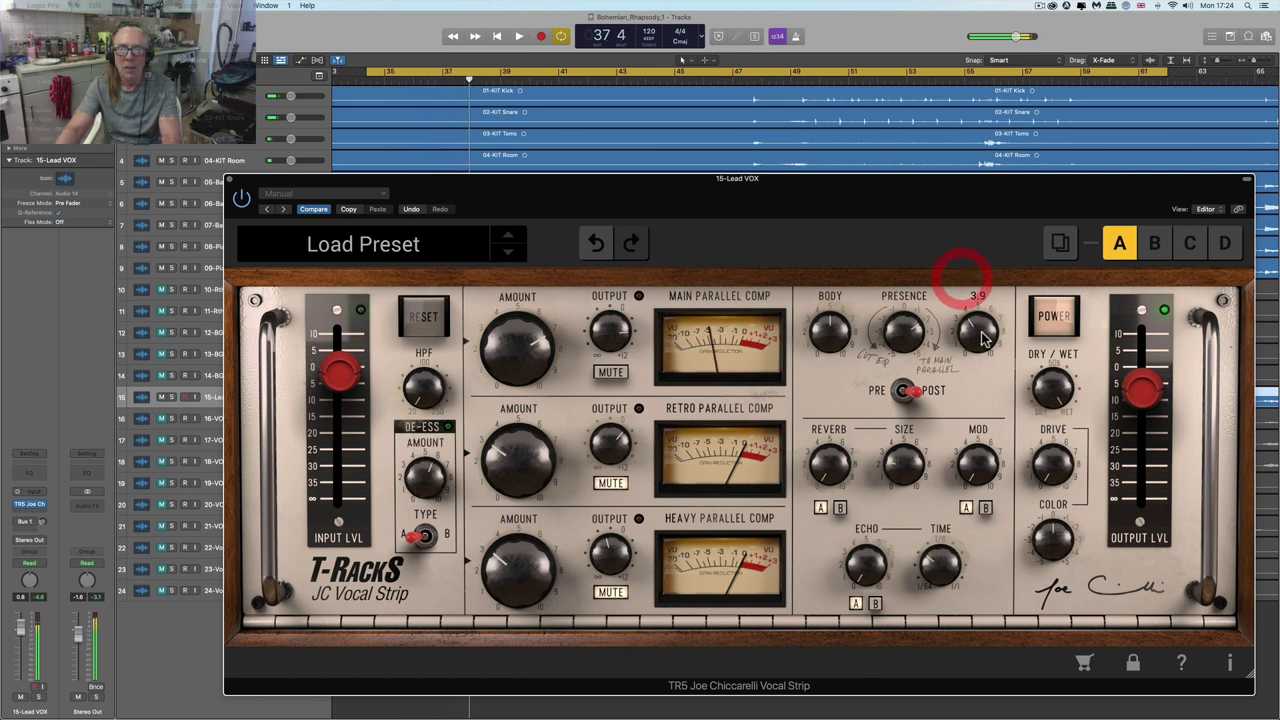
mouse_move(979, 332)
left_mouse_down()
mouse_move(979, 307)
mouse_move(985, 340)
left_mouse_up()
left_click(942, 312)
left_click(793, 397)
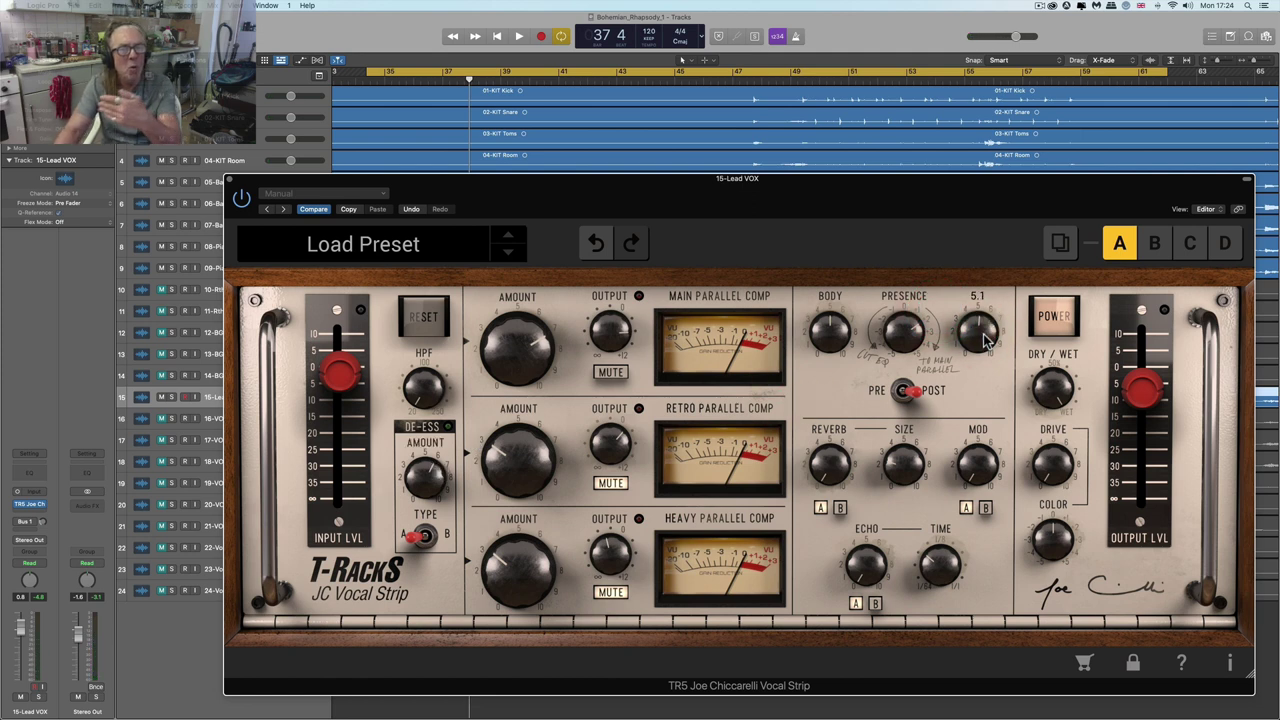
- Fine-tune Body to about 5.3 and the high-pass filter to about 30 Hz between short playbacks of the song
left_click(827, 342)
key("space")
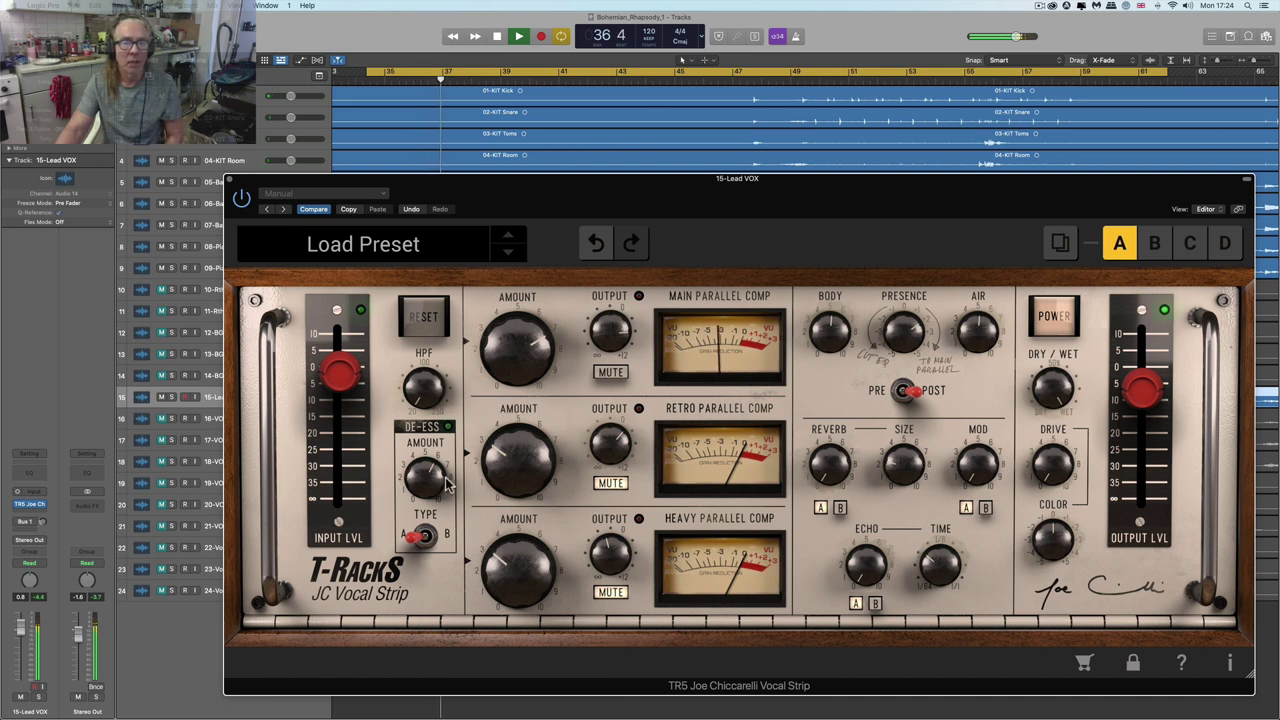
mouse_move(430, 478)
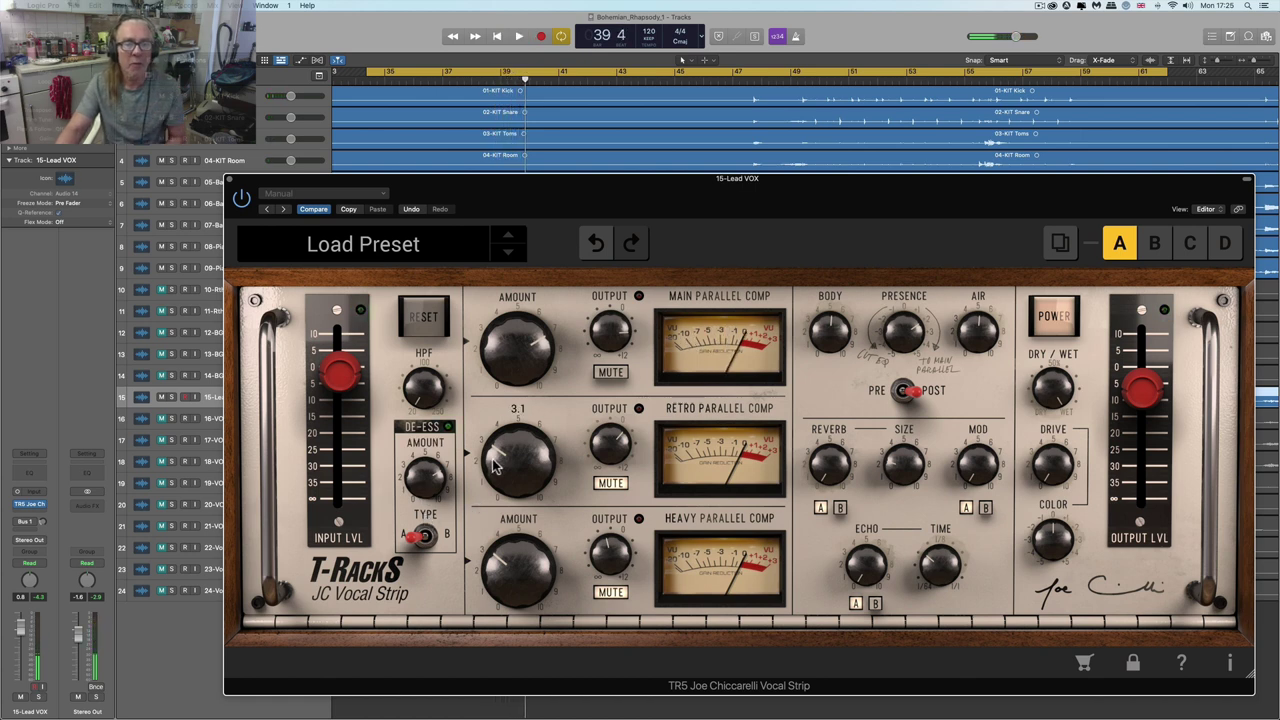
mouse_move(425, 394)
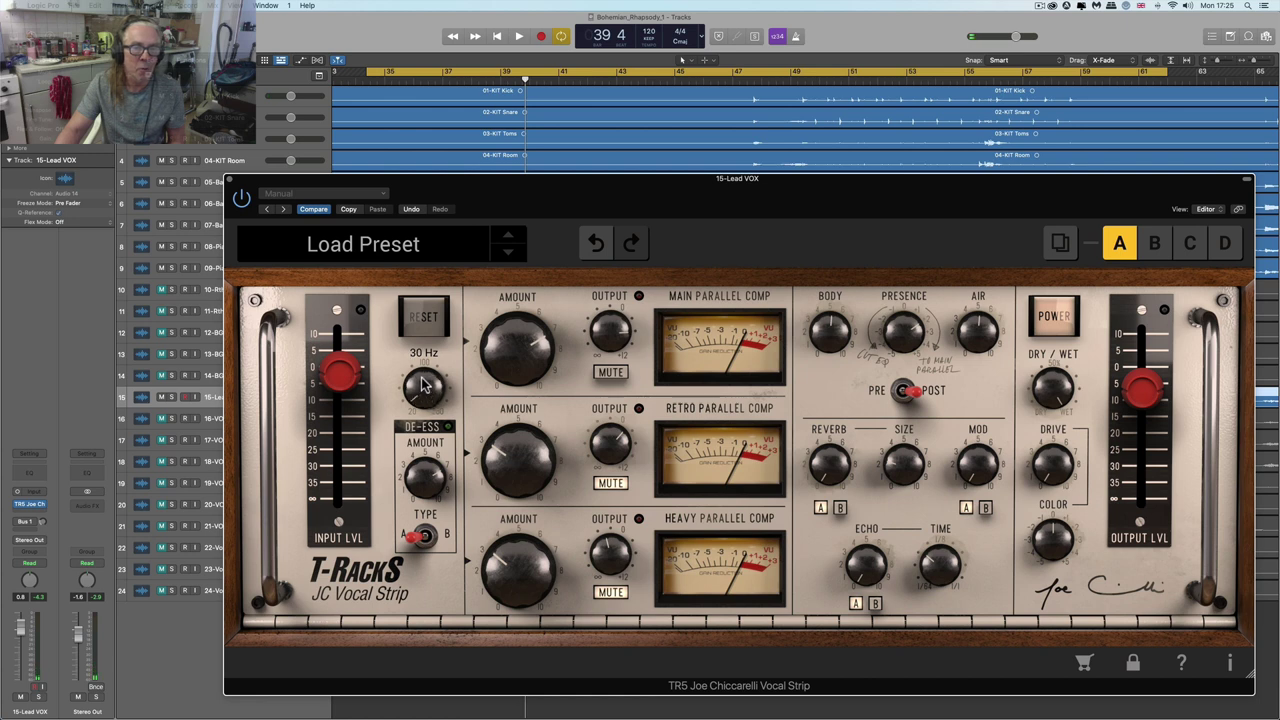
left_click_drag(425, 387, 428, 380)
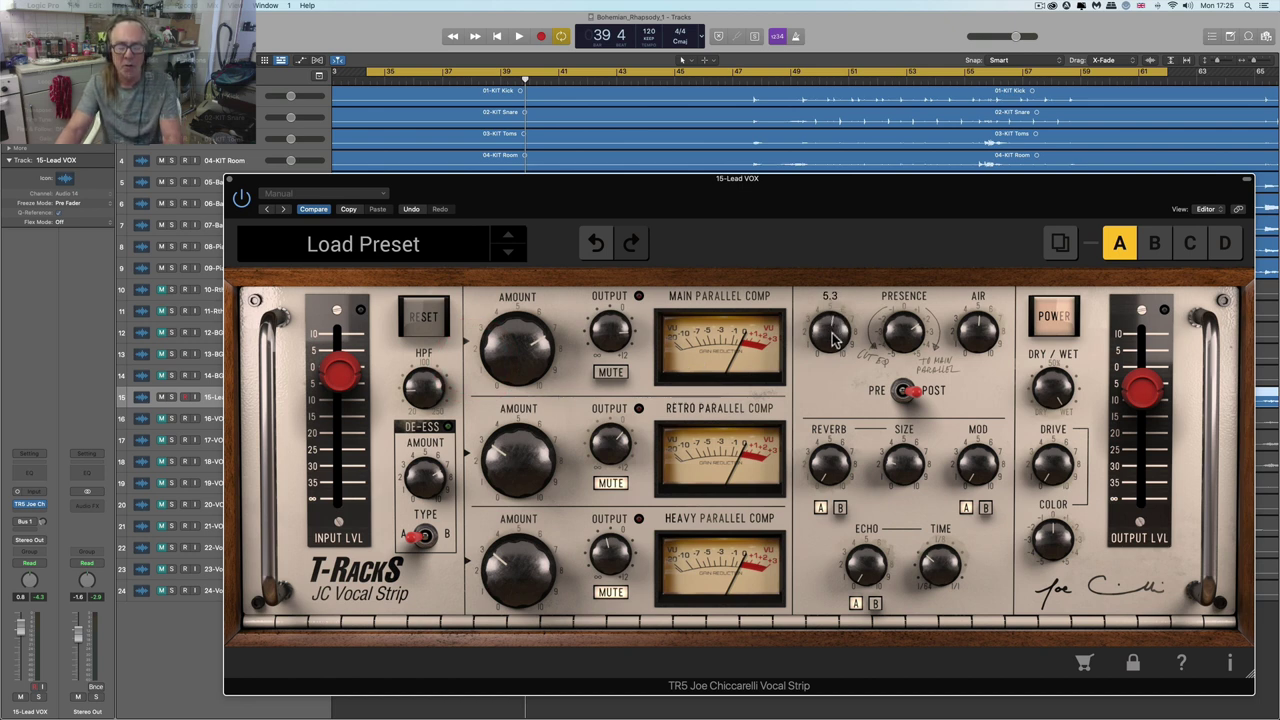
left_click_drag(833, 338, 830, 340)
key("space")
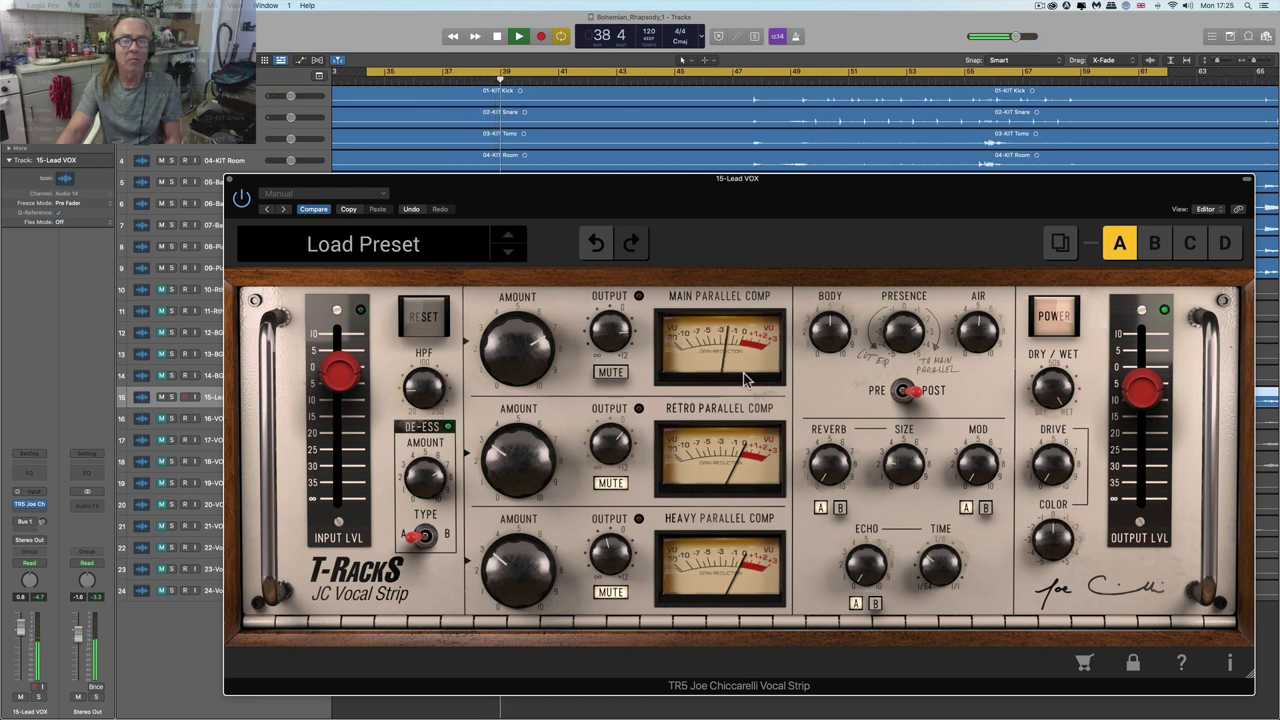
key("space")
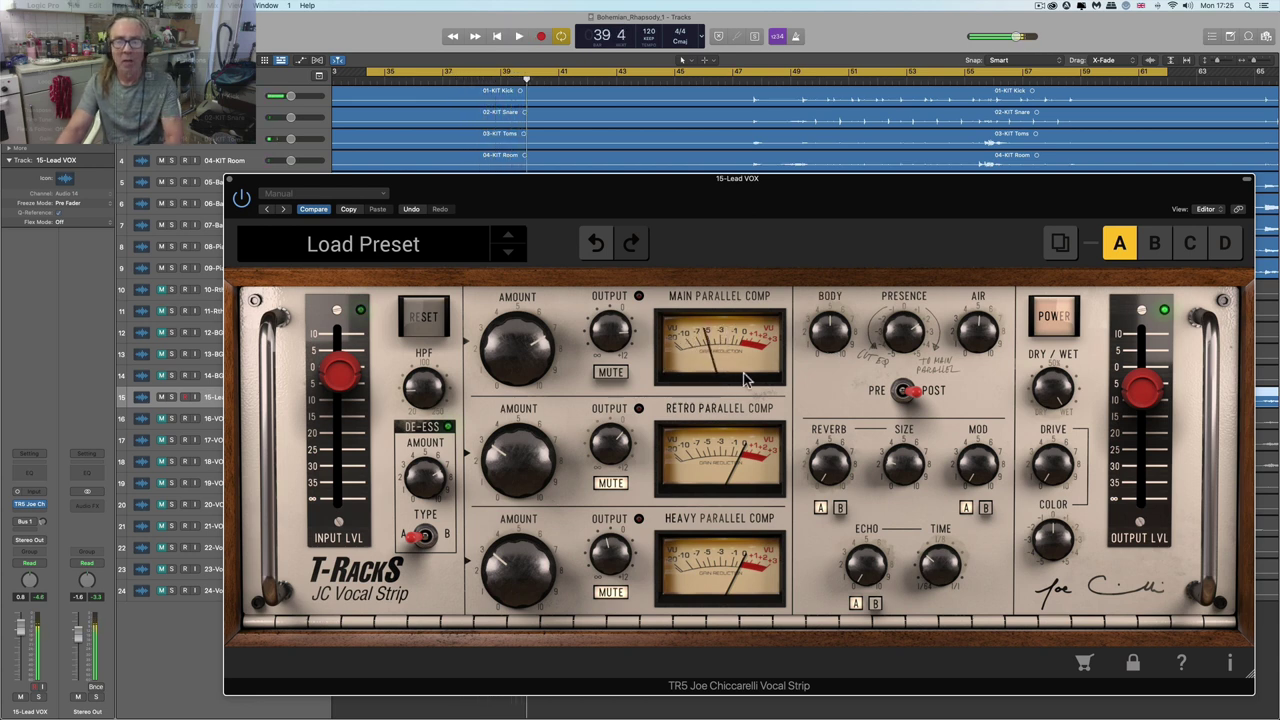
- Raise the Main Parallel Comp amount to 9.6, bring it back to 9.0 while the song plays, and stop playback
mouse_move(537, 366)
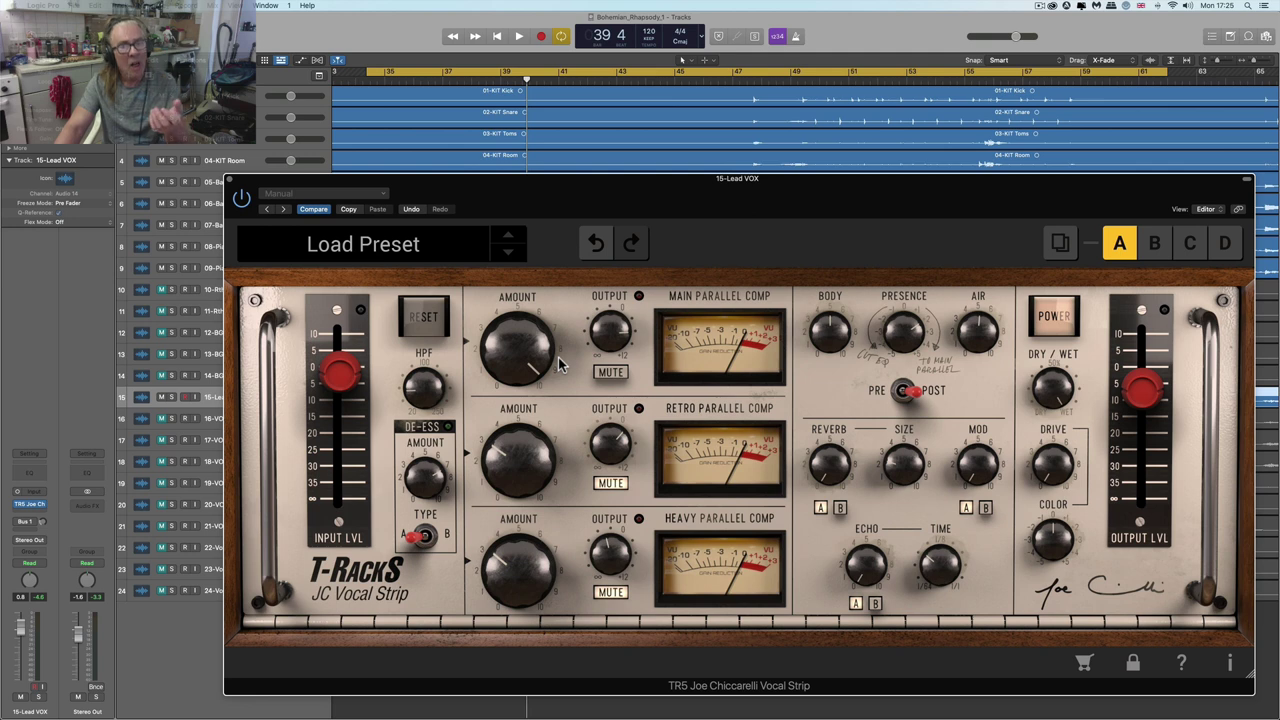
key("space")
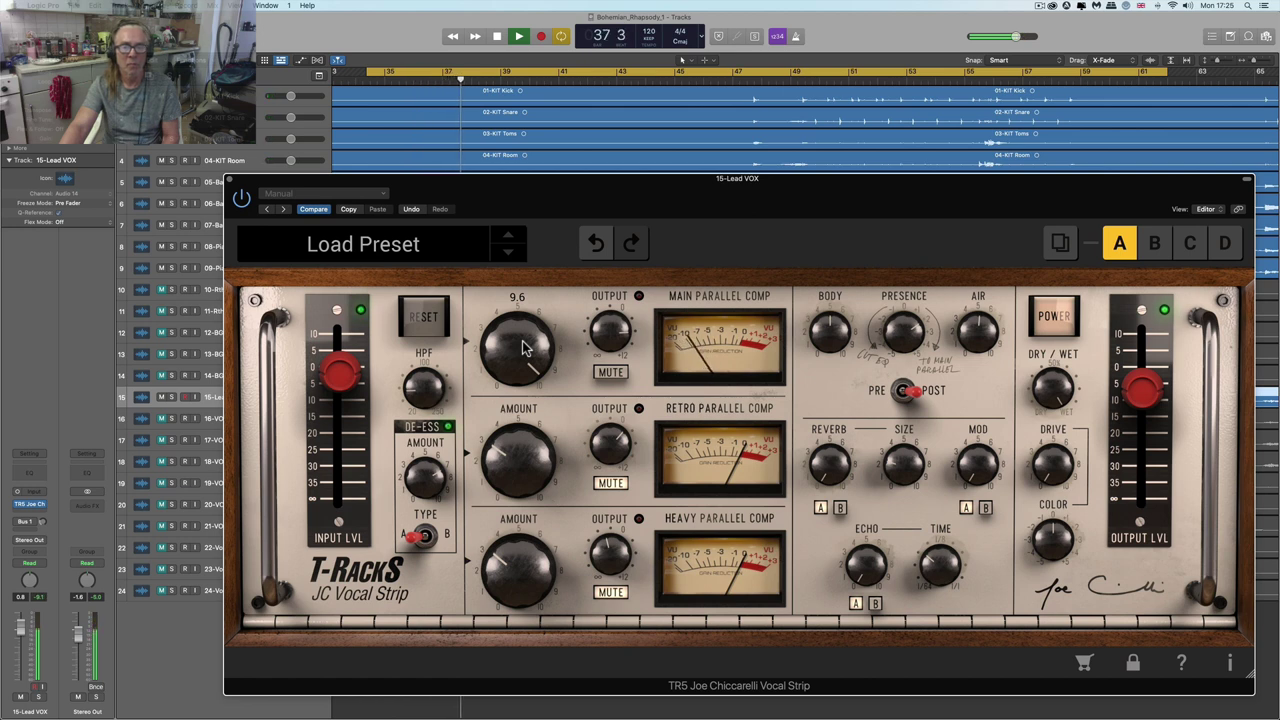
left_click_drag(523, 341, 532, 365)
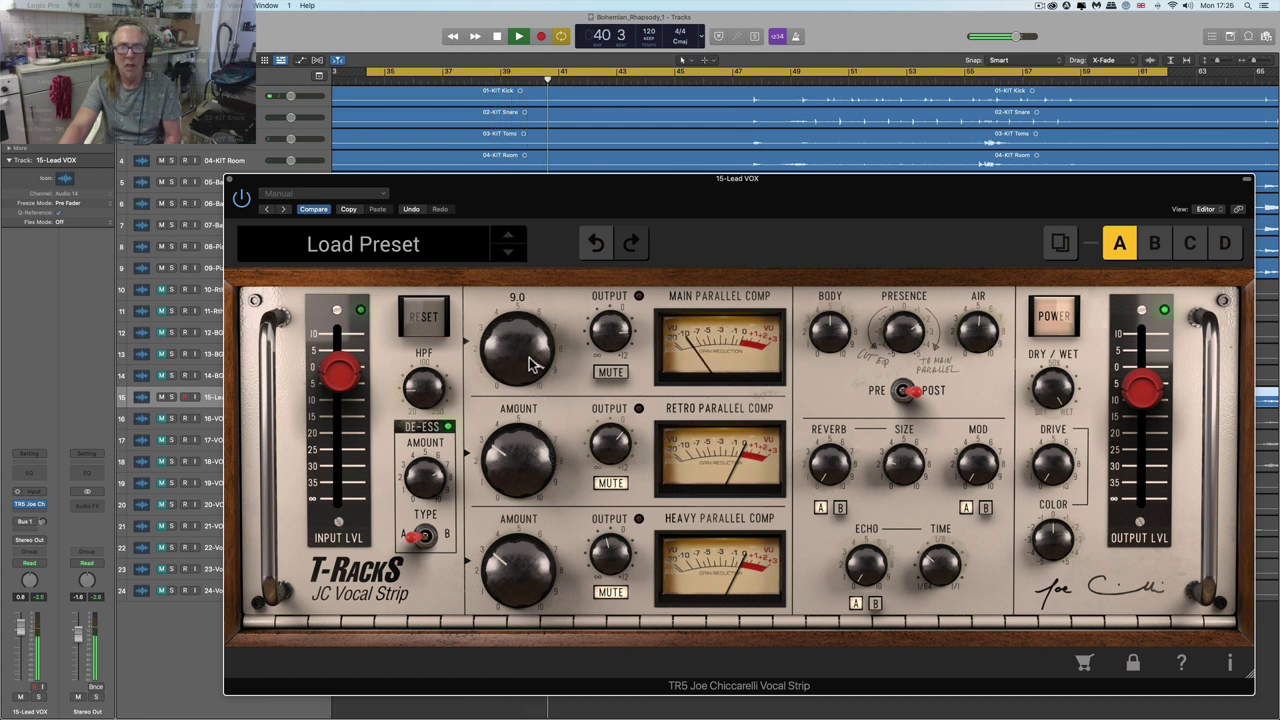
left_click(530, 361)
key("space")
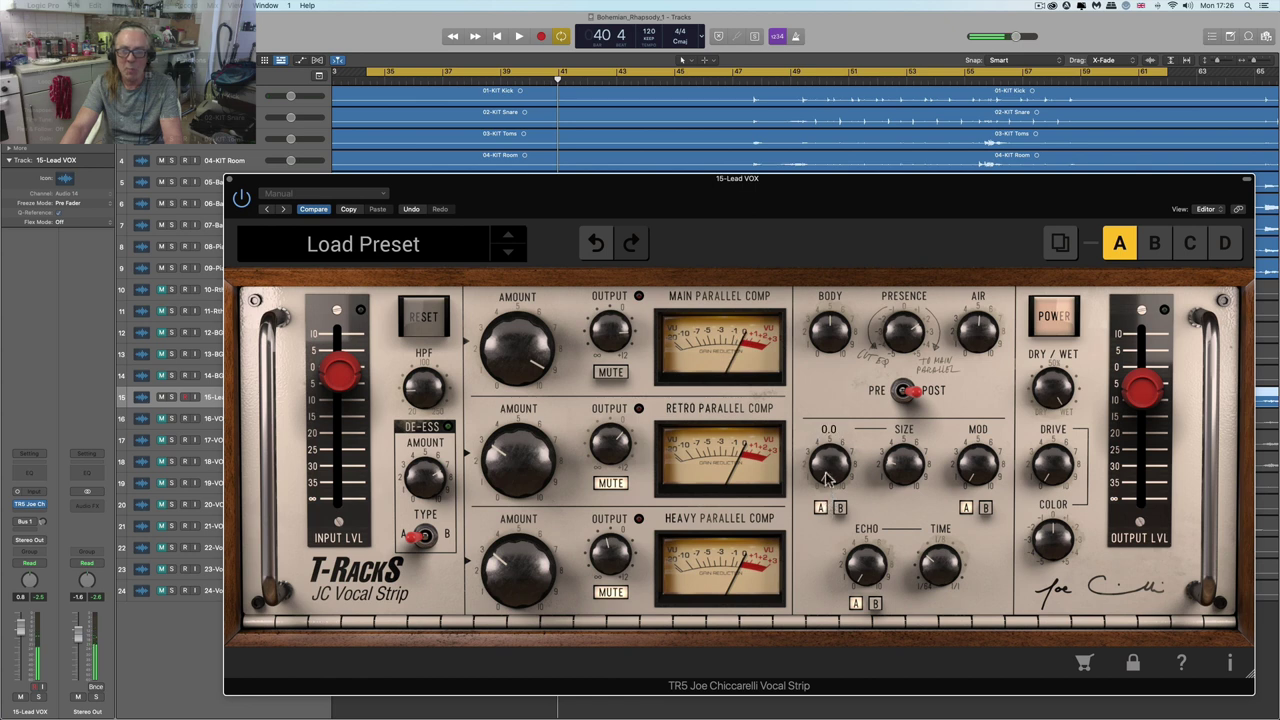
- Raise the reverb Size and bring the Reverb level up to 4.6 while the song plays
mouse_move(903, 475)
left_click_drag(901, 469, 901, 403)
left_click_drag(831, 460, 821, 358)
key("space")
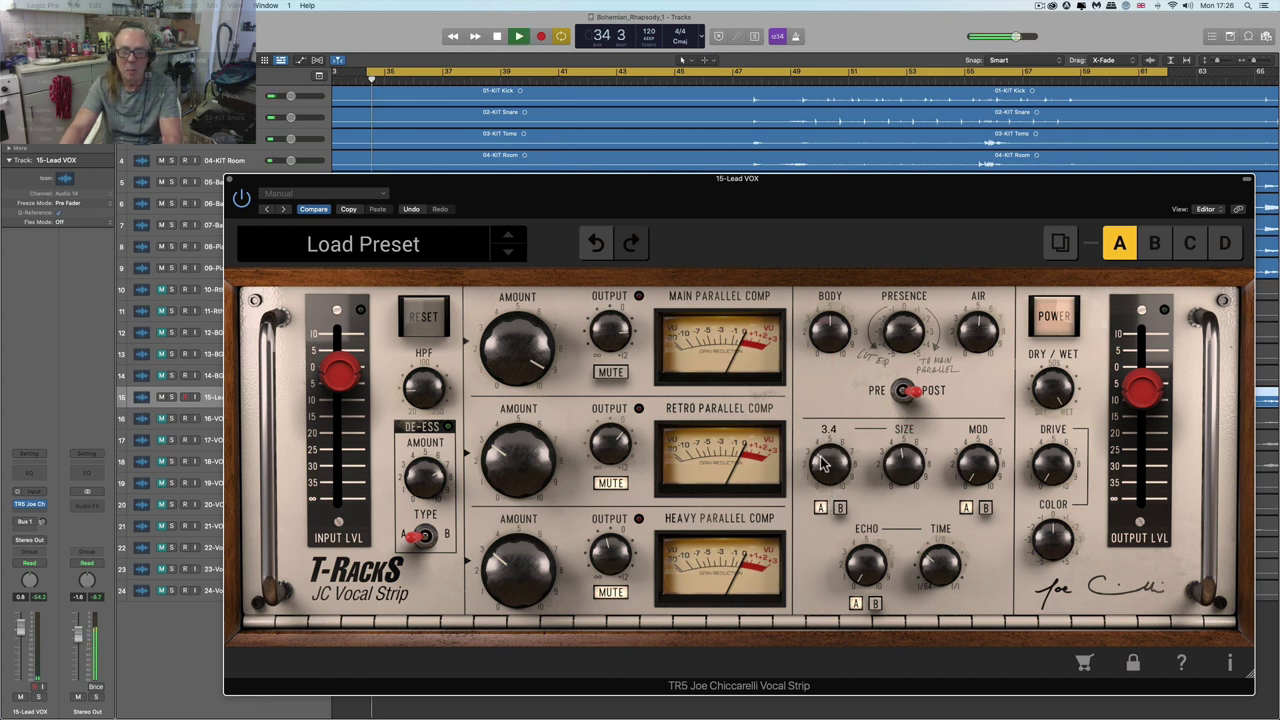
left_click(826, 447)
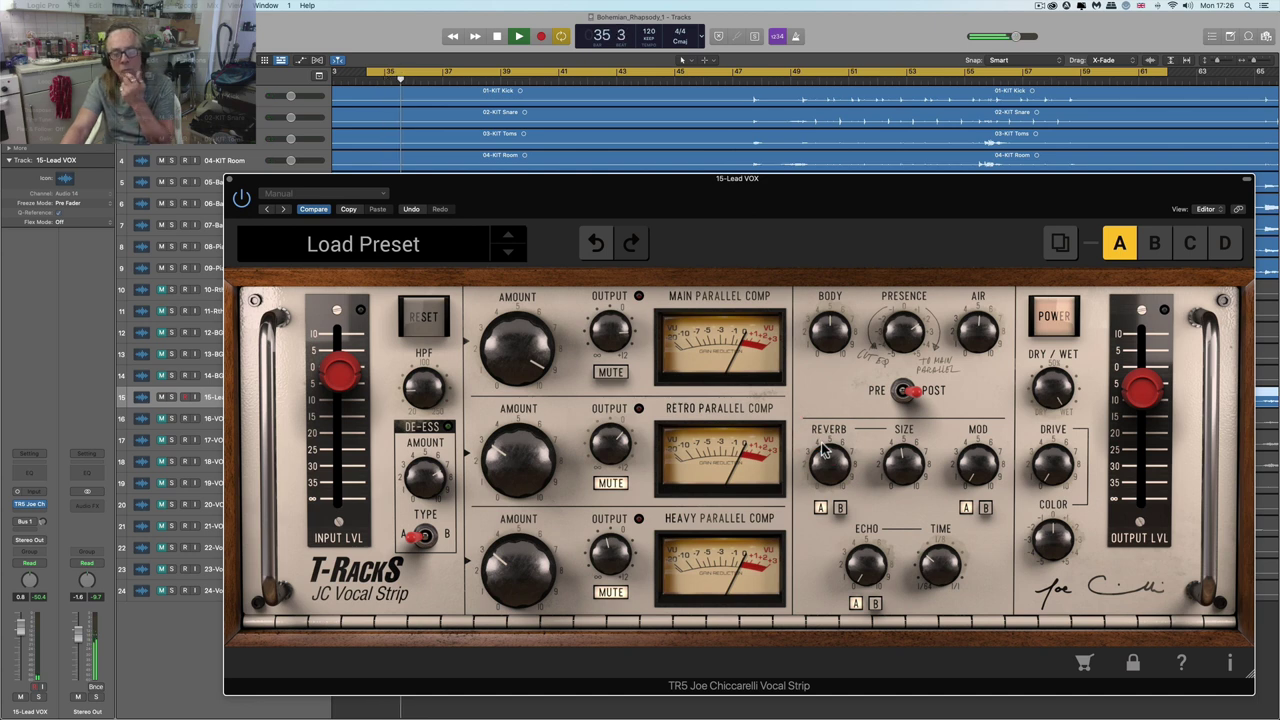
left_click_drag(826, 457, 825, 437)
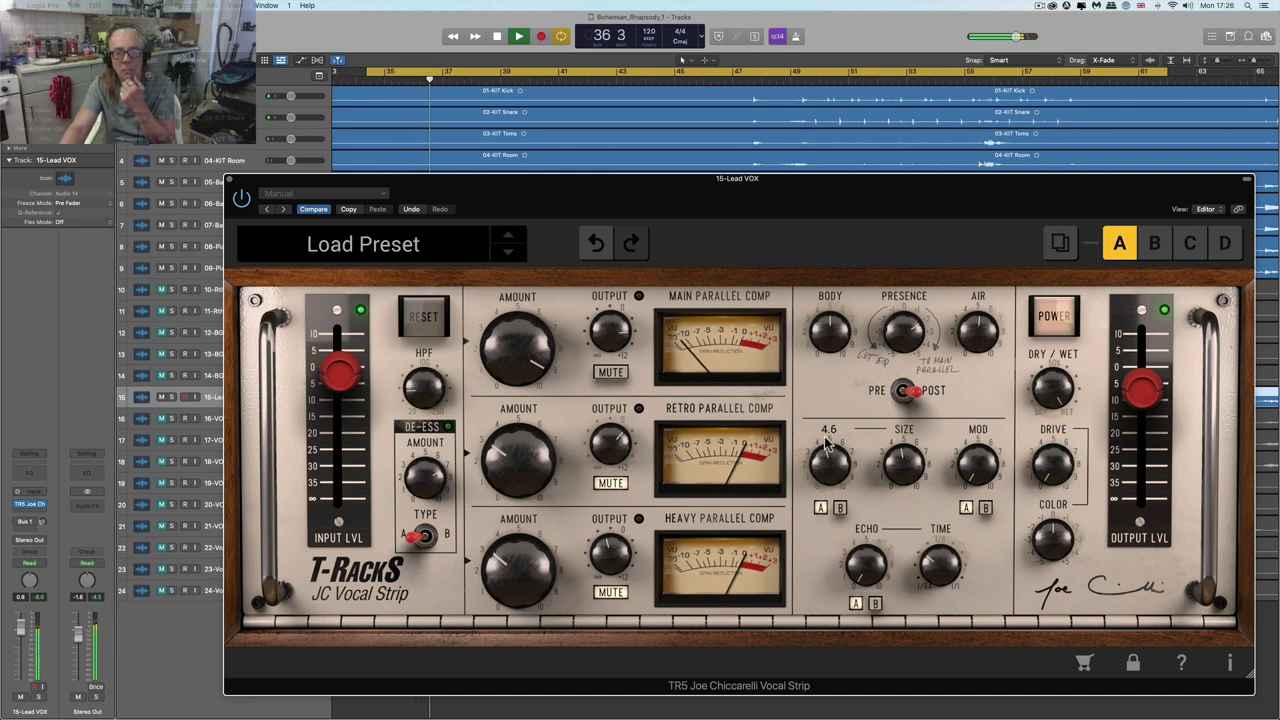
left_click(830, 463)
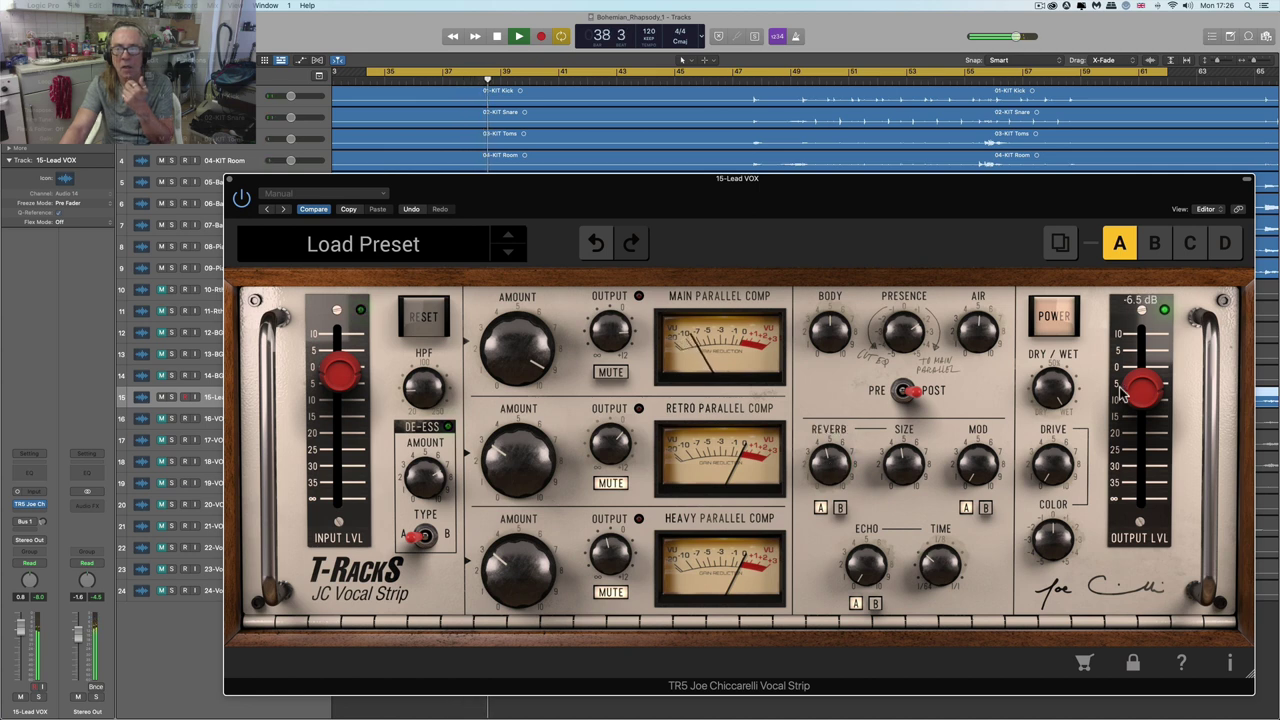
- Raise the output level slightly, set the Main Parallel Comp output to 6.1 dB, and stop playback
left_click_drag(1141, 393, 1139, 386)
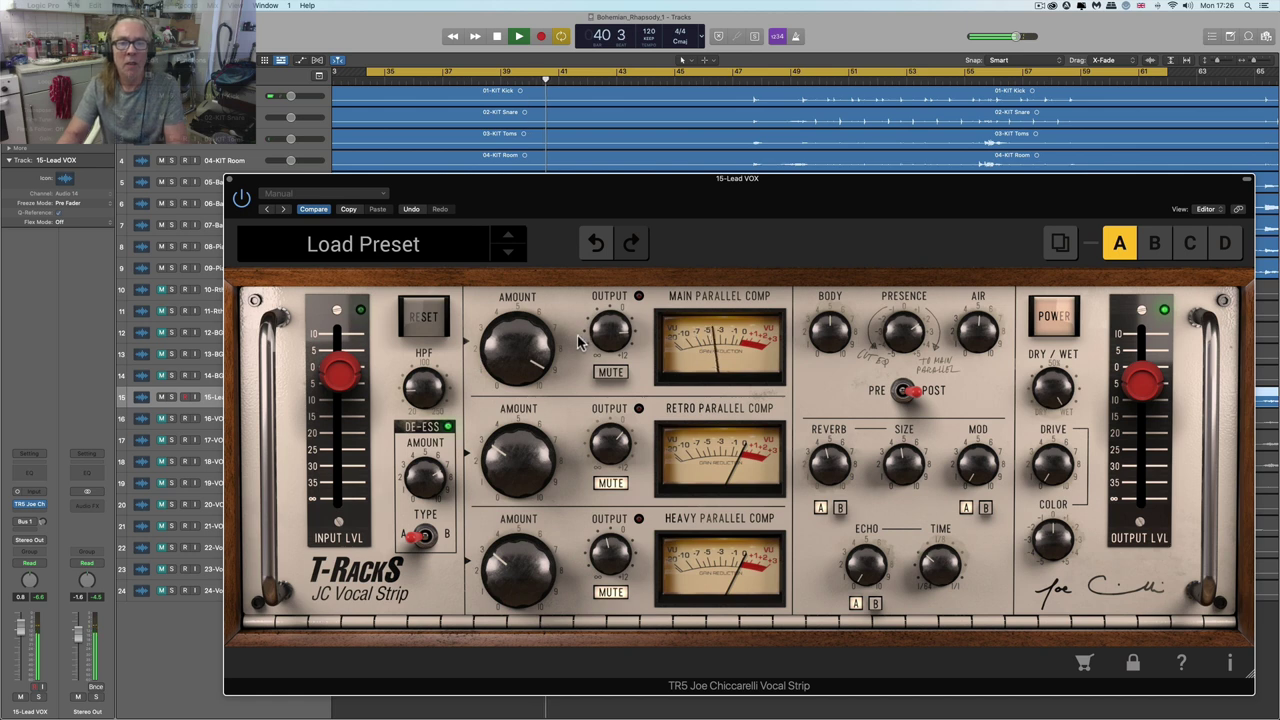
left_click_drag(610, 332, 612, 343)
scroll(612, 340, "up", 2)
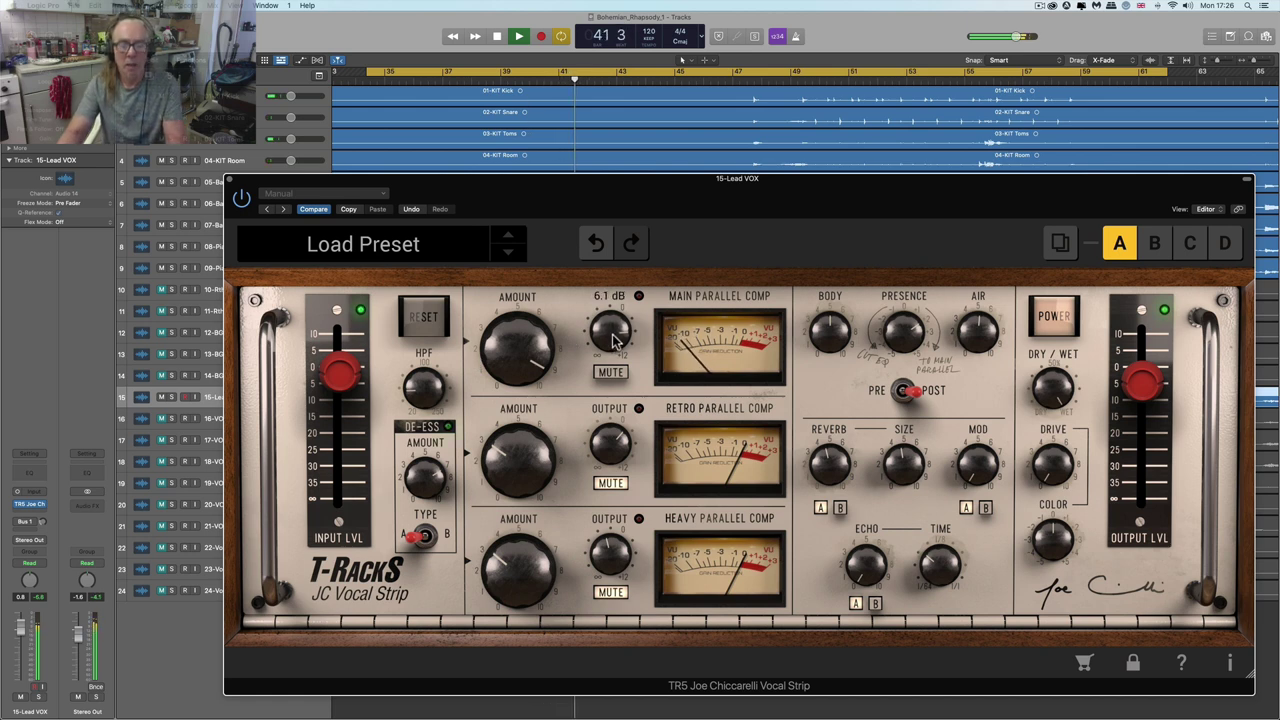
key("space")
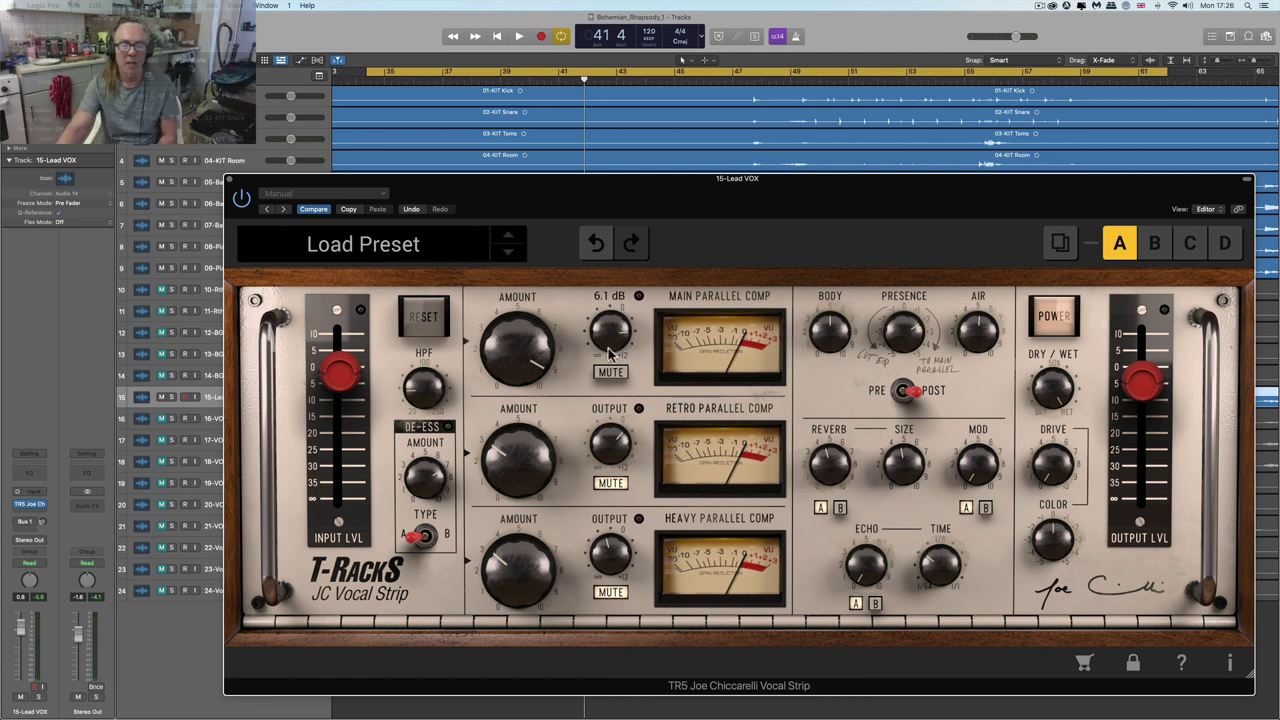
- Switch from the Main to the Retro Parallel Comp, raising its output to 7.6 dB and its amount to 6.5
mouse_move(533, 473)
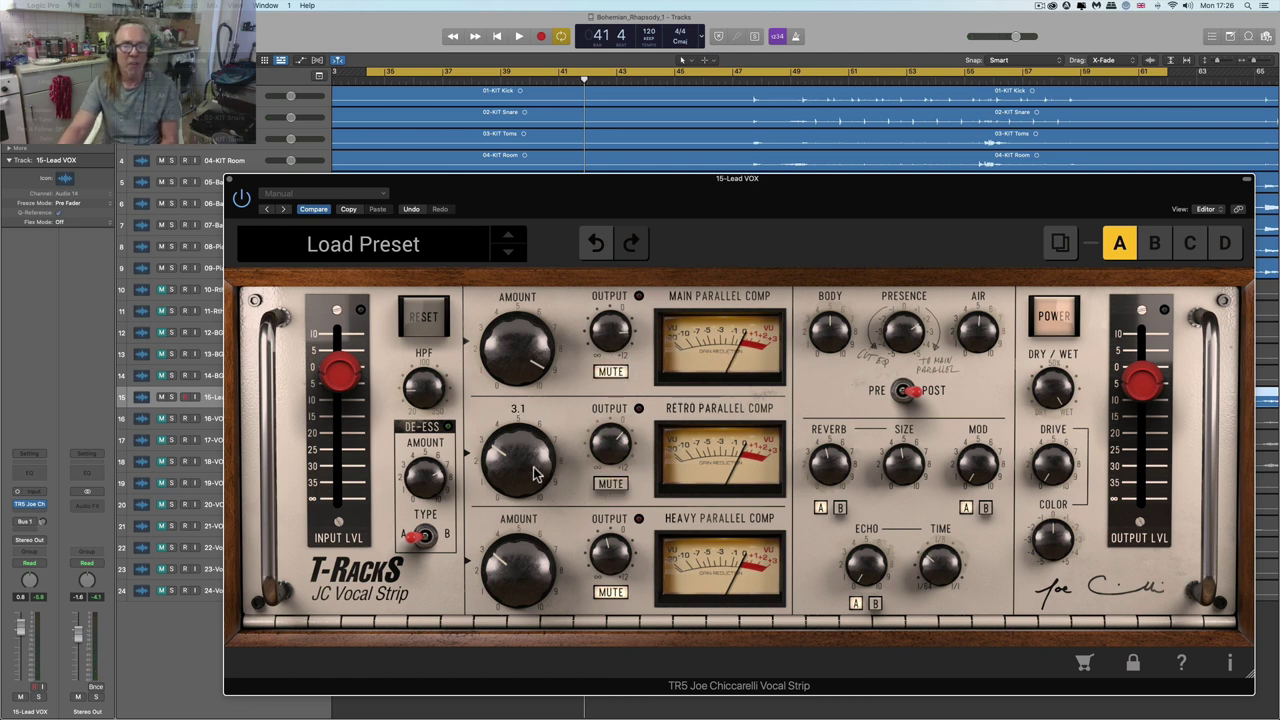
left_click_drag(533, 473, 520, 395)
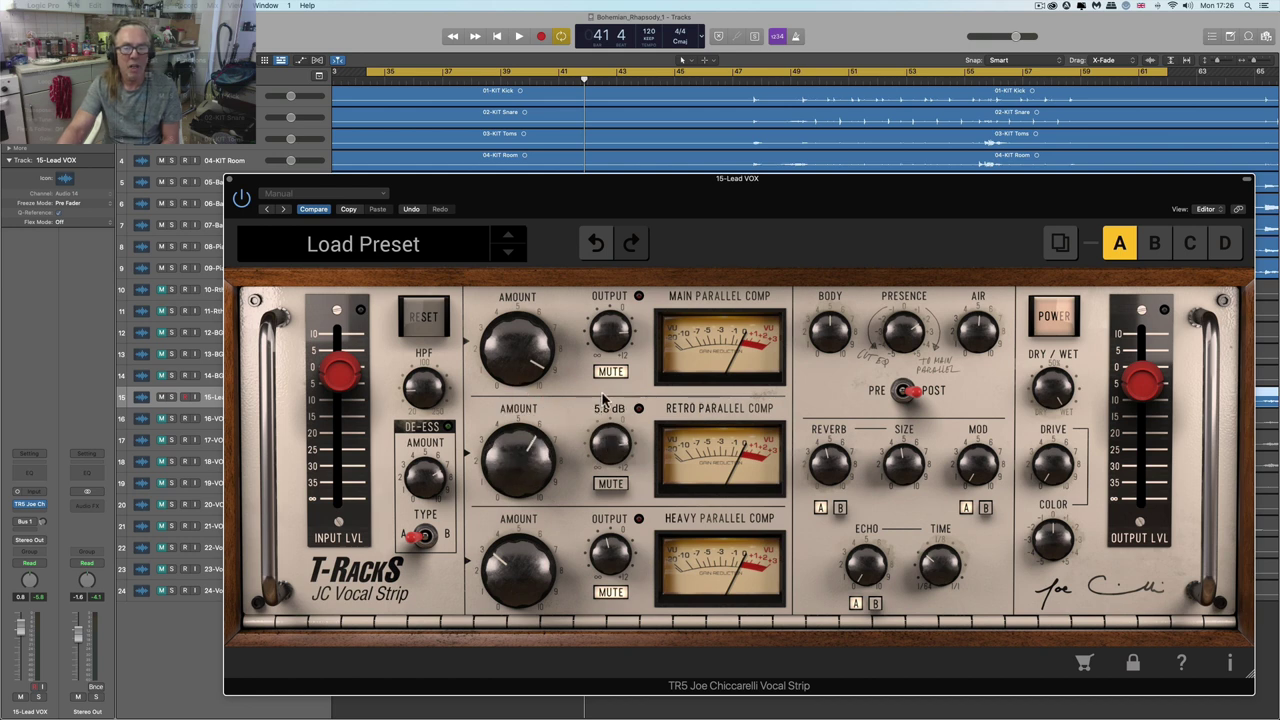
left_click(587, 403)
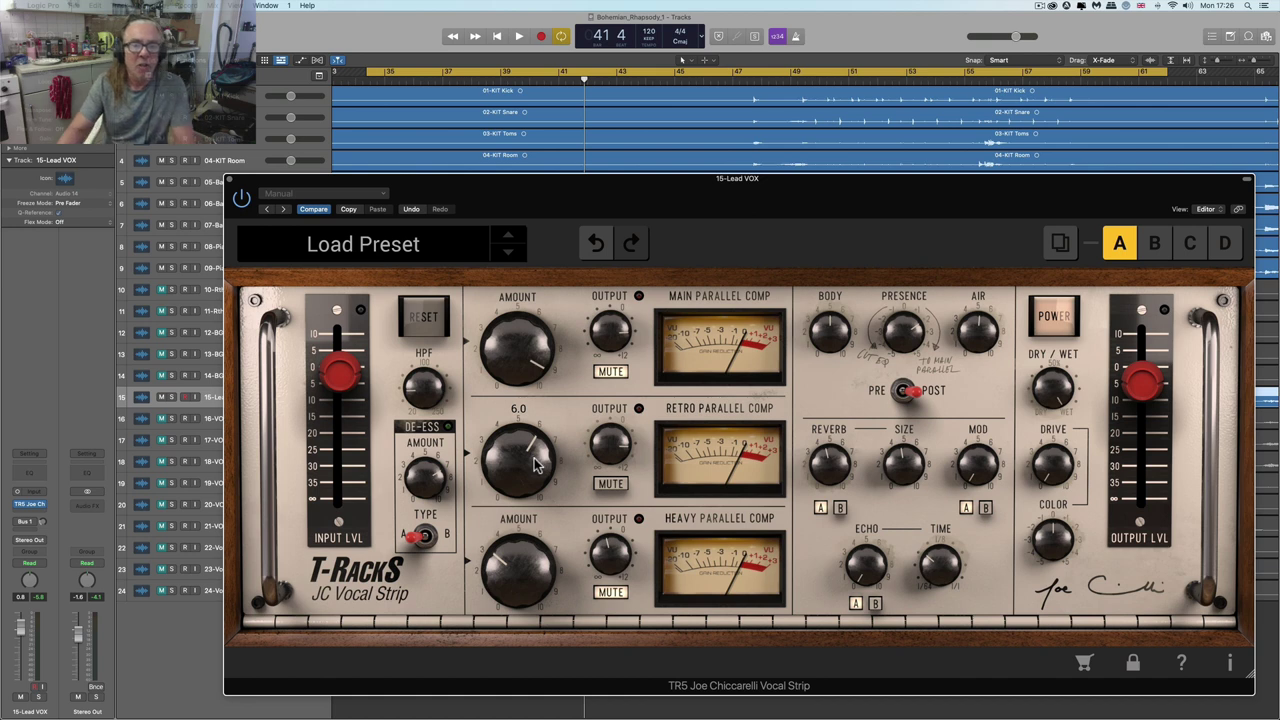
left_click_drag(535, 463, 533, 453)
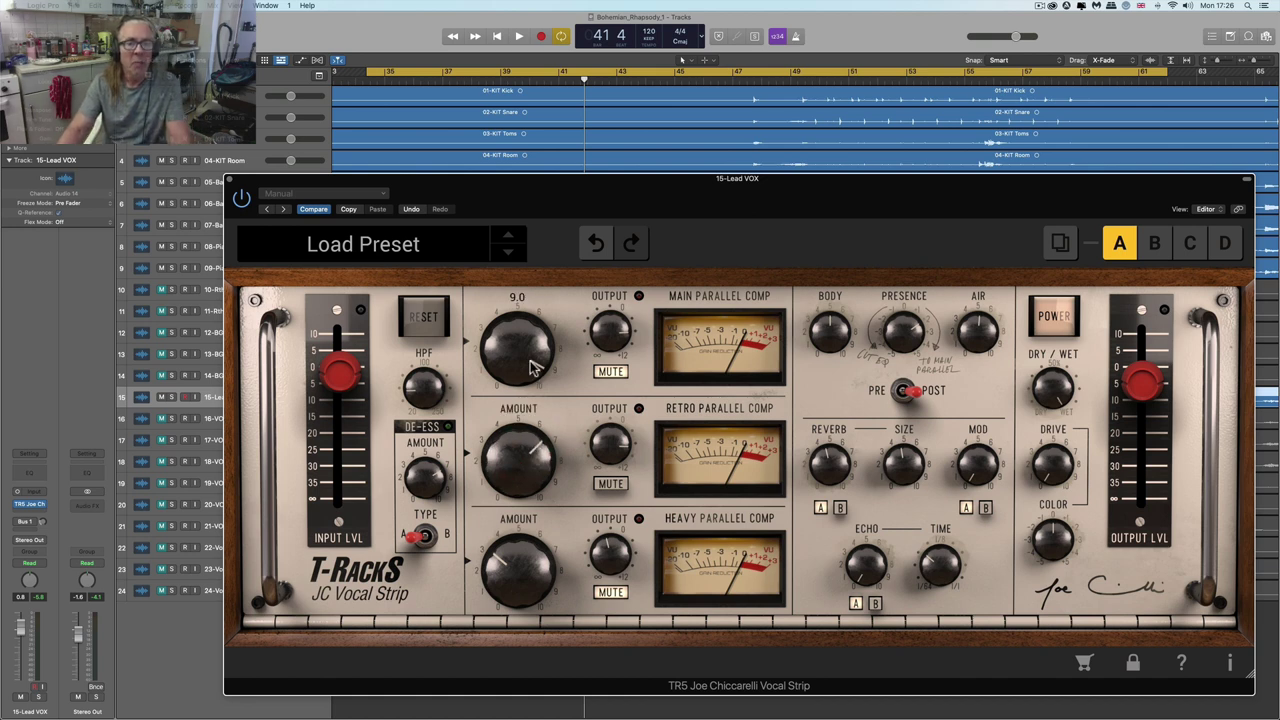
- Lower the Main Parallel Comp amount and raise the Retro Parallel Comp amount to 7.0
mouse_move(531, 358)
left_mouse_down()
mouse_move(533, 390)
mouse_move(529, 366)
left_mouse_up()
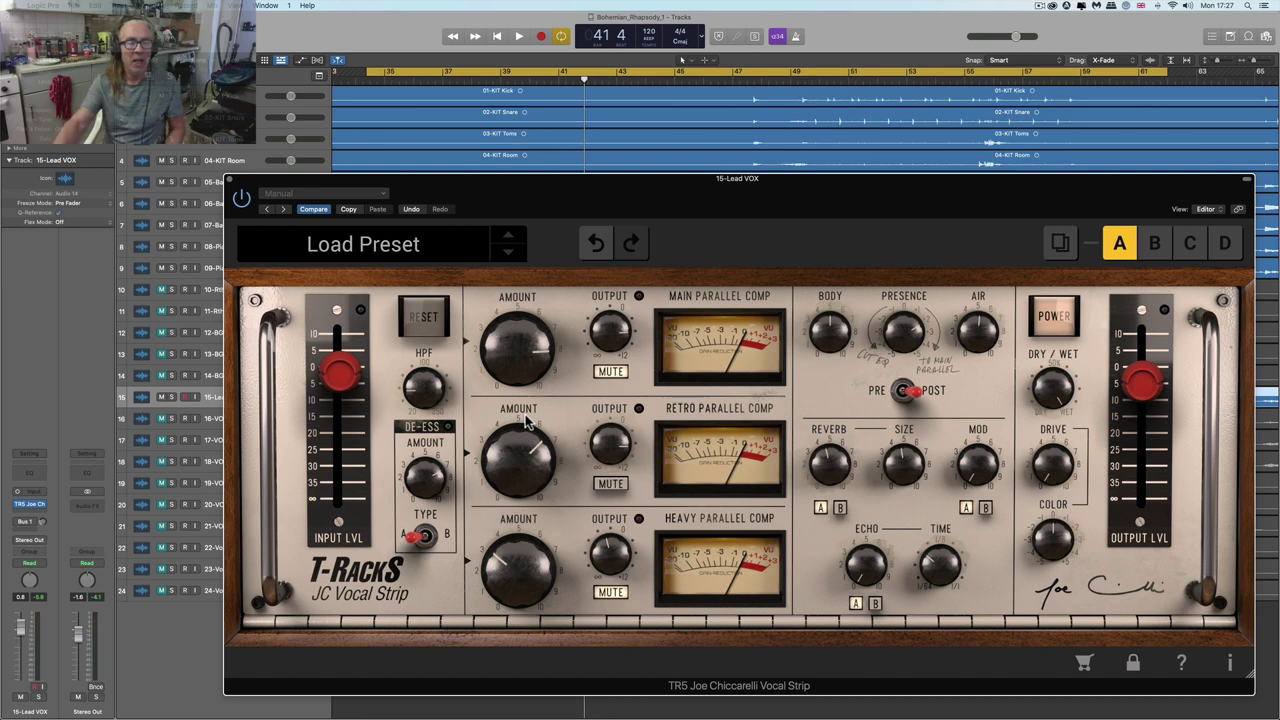
mouse_move(530, 450)
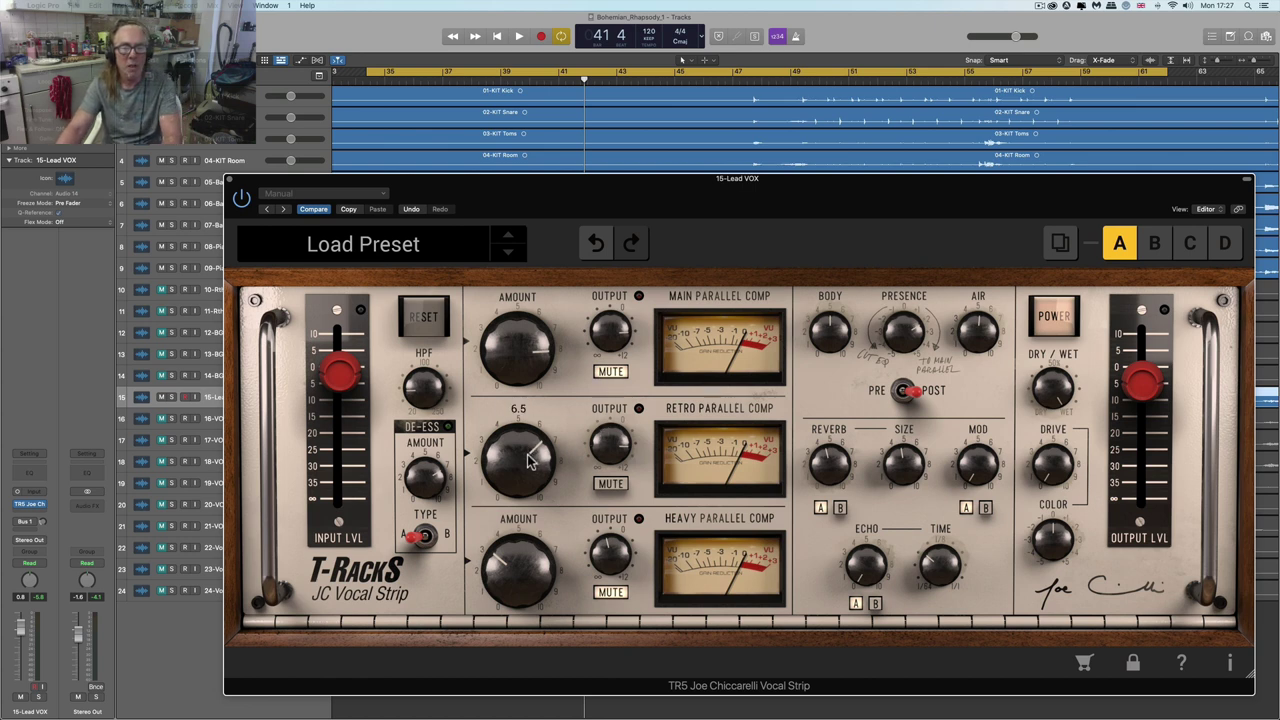
left_click_drag(528, 455, 532, 459)
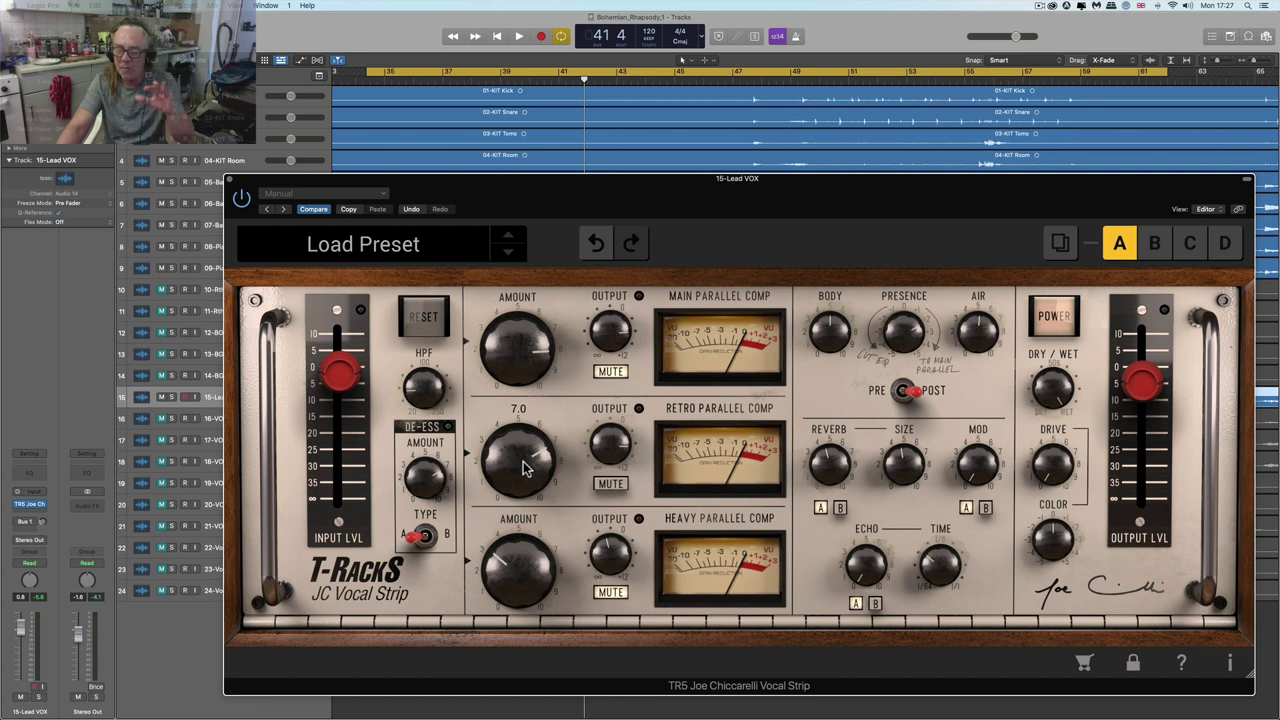
left_click_drag(530, 330, 529, 357)
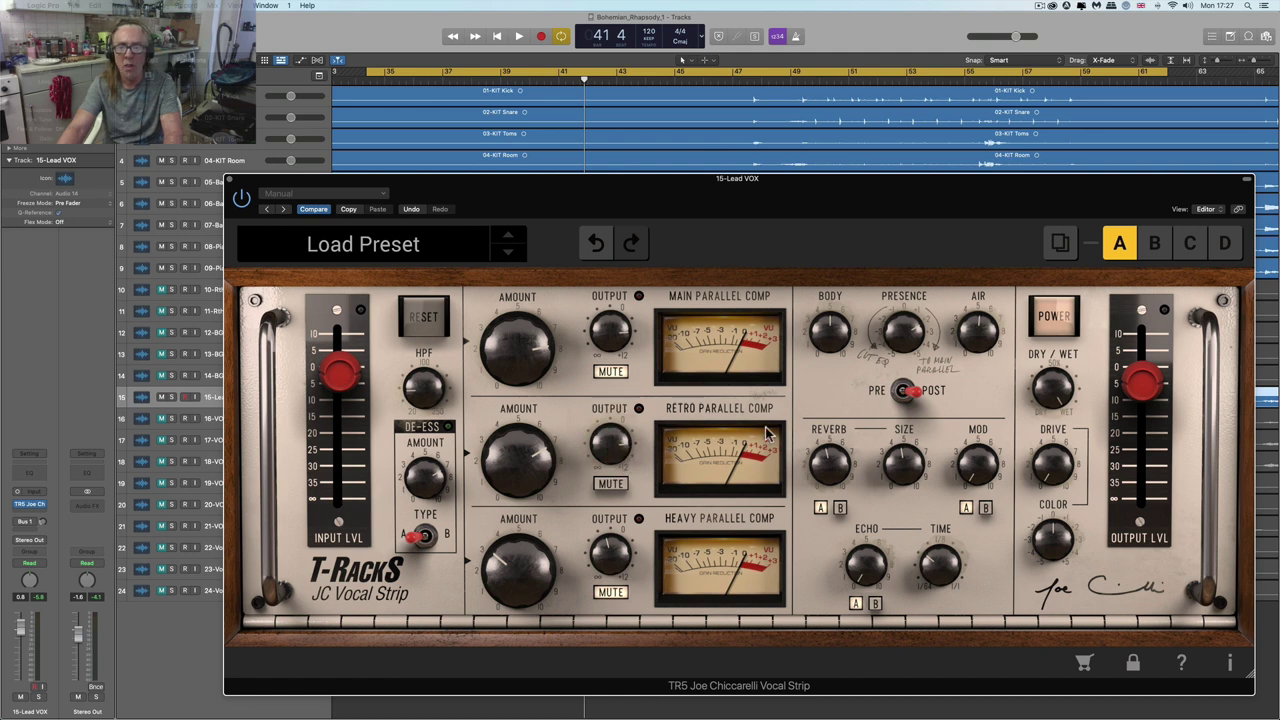
- Play the song while sweeping the Retro Parallel Comp amount up to 9.9 and back down
key("space")
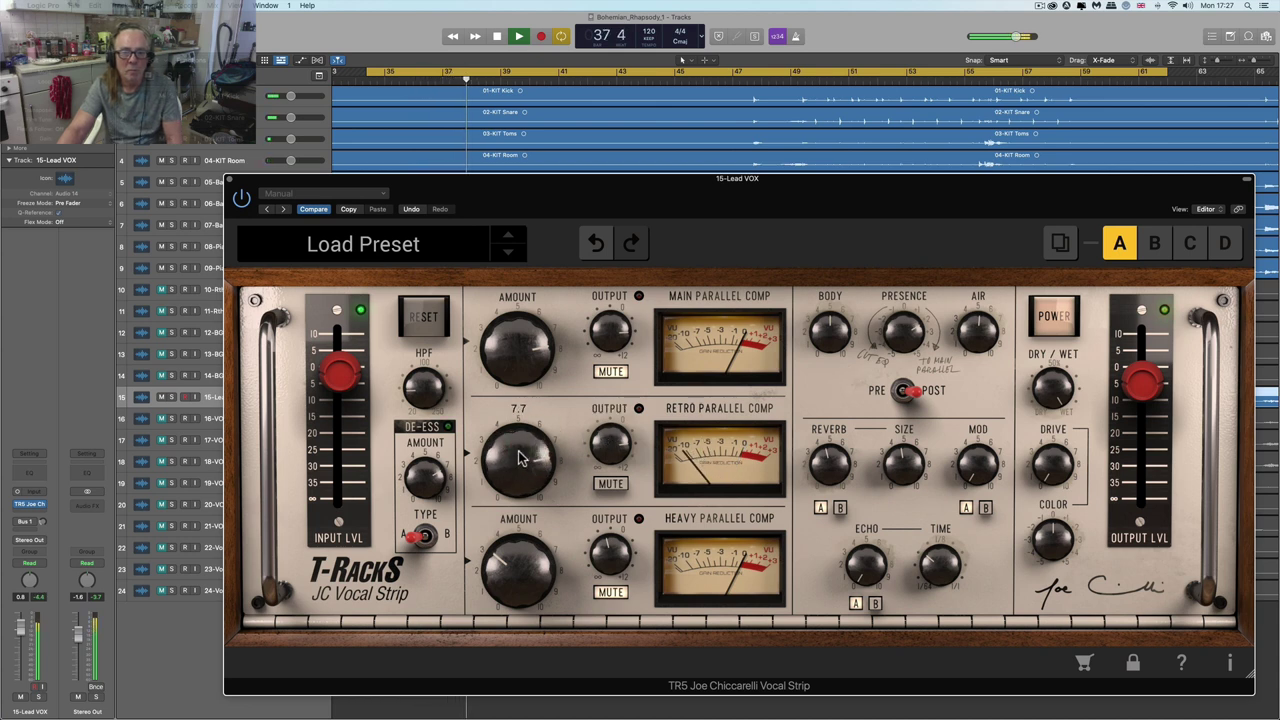
left_click_drag(519, 449, 517, 389)
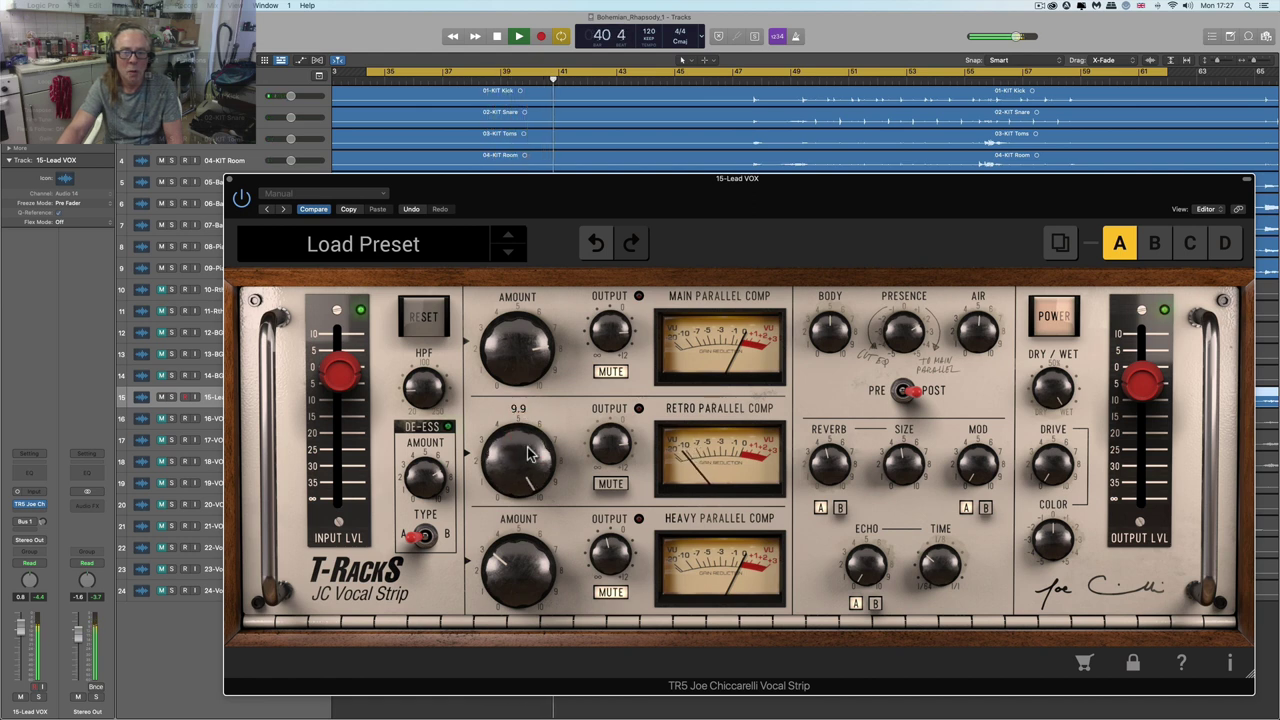
left_click_drag(530, 479, 549, 573)
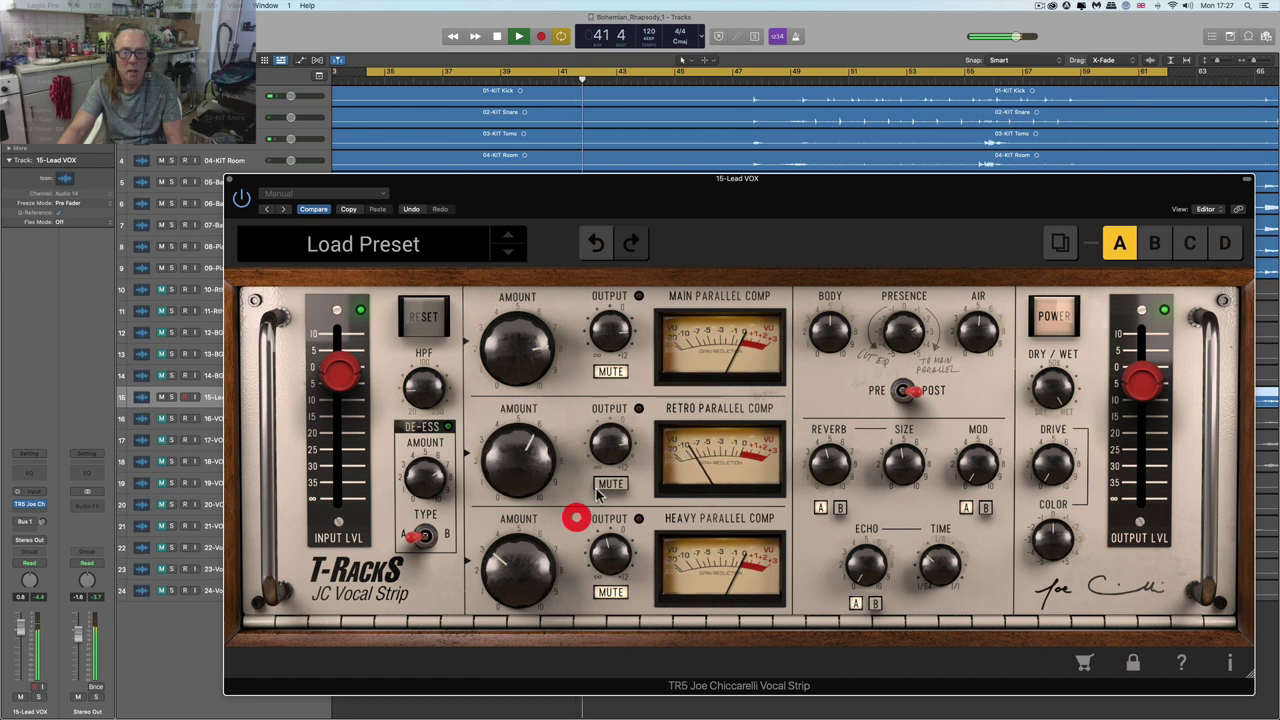
- Lower Presence to 1.3, set the Retro Parallel Comp amount to 6.5 during playback, and stop the song
mouse_move(907, 350)
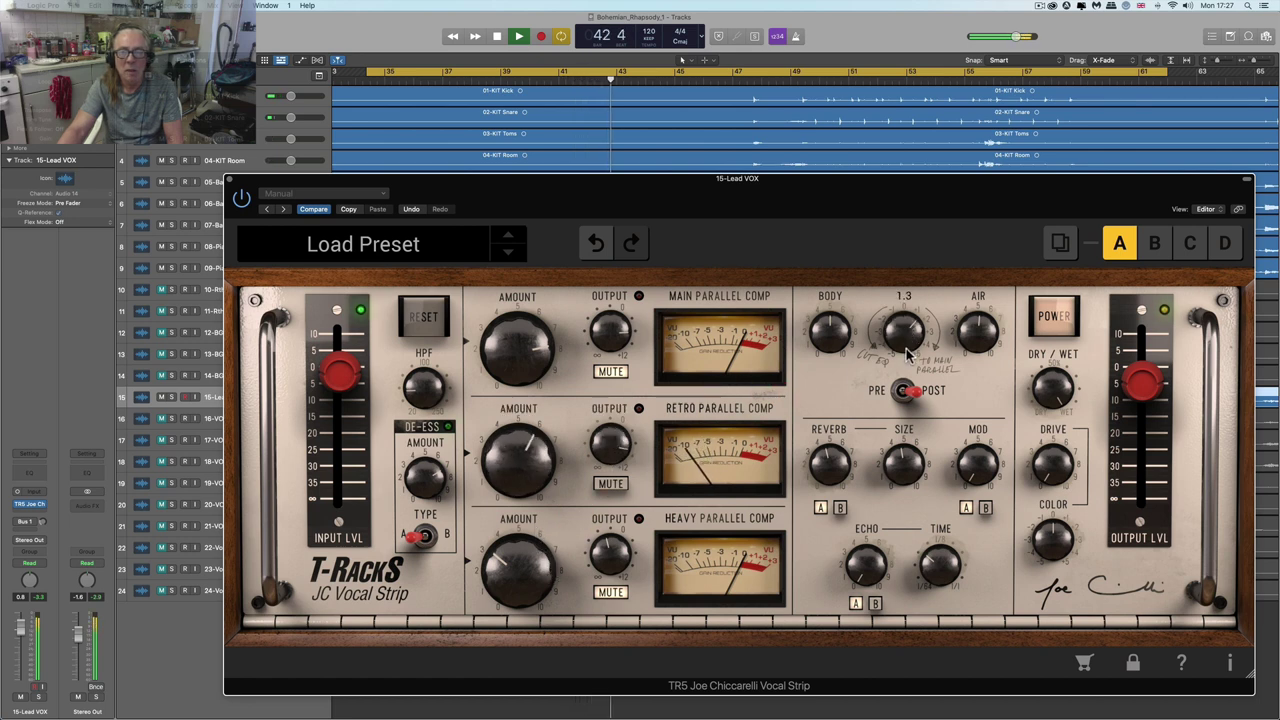
mouse_move(612, 447)
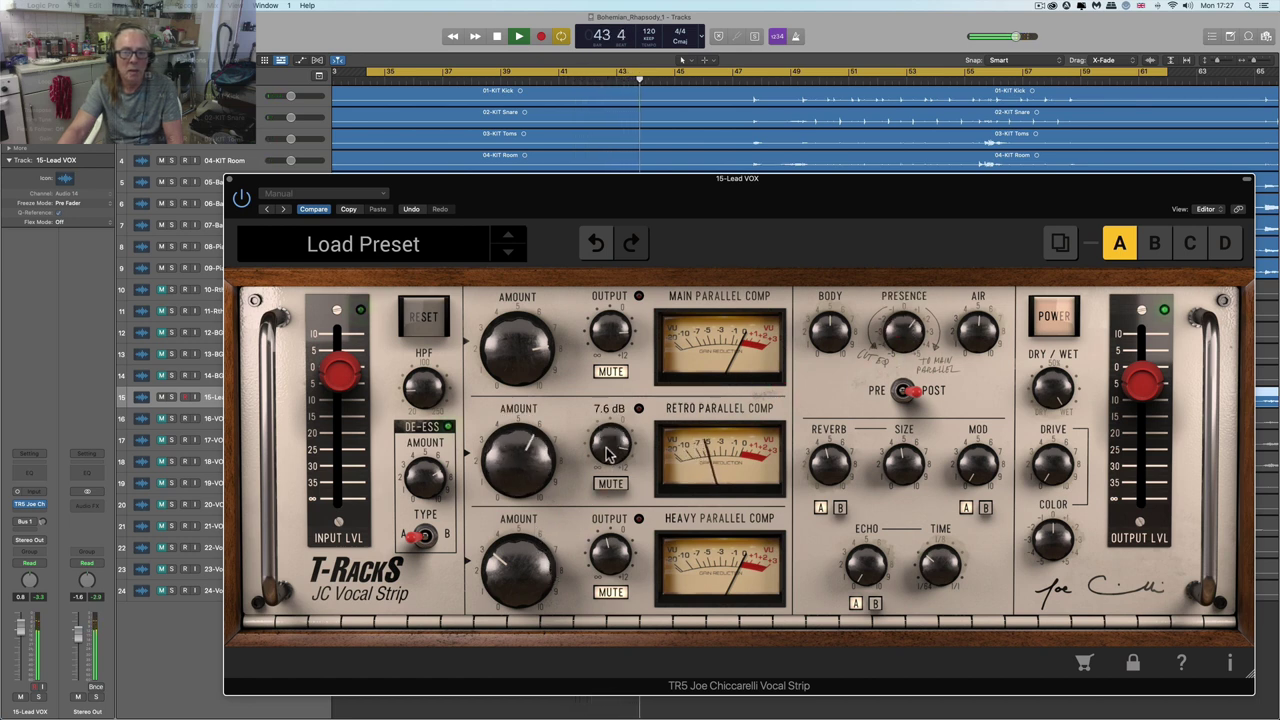
mouse_move(528, 466)
left_click_drag(528, 466, 530, 445)
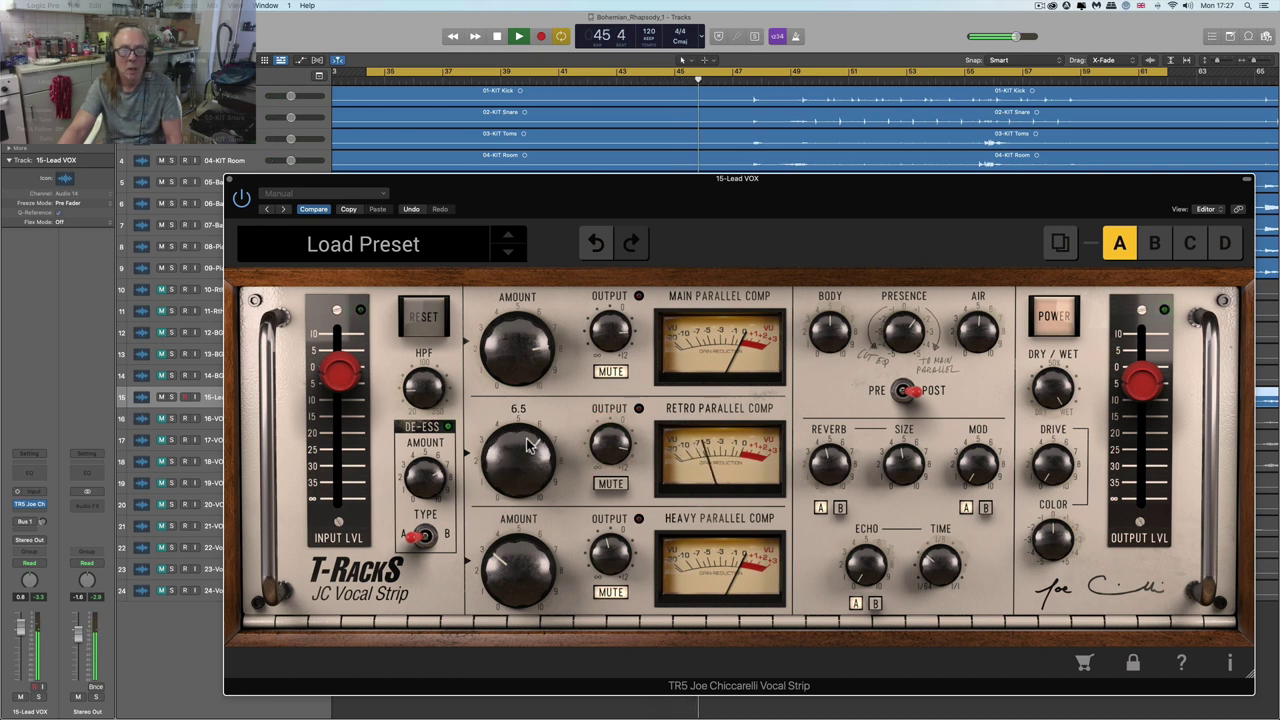
left_click(527, 443)
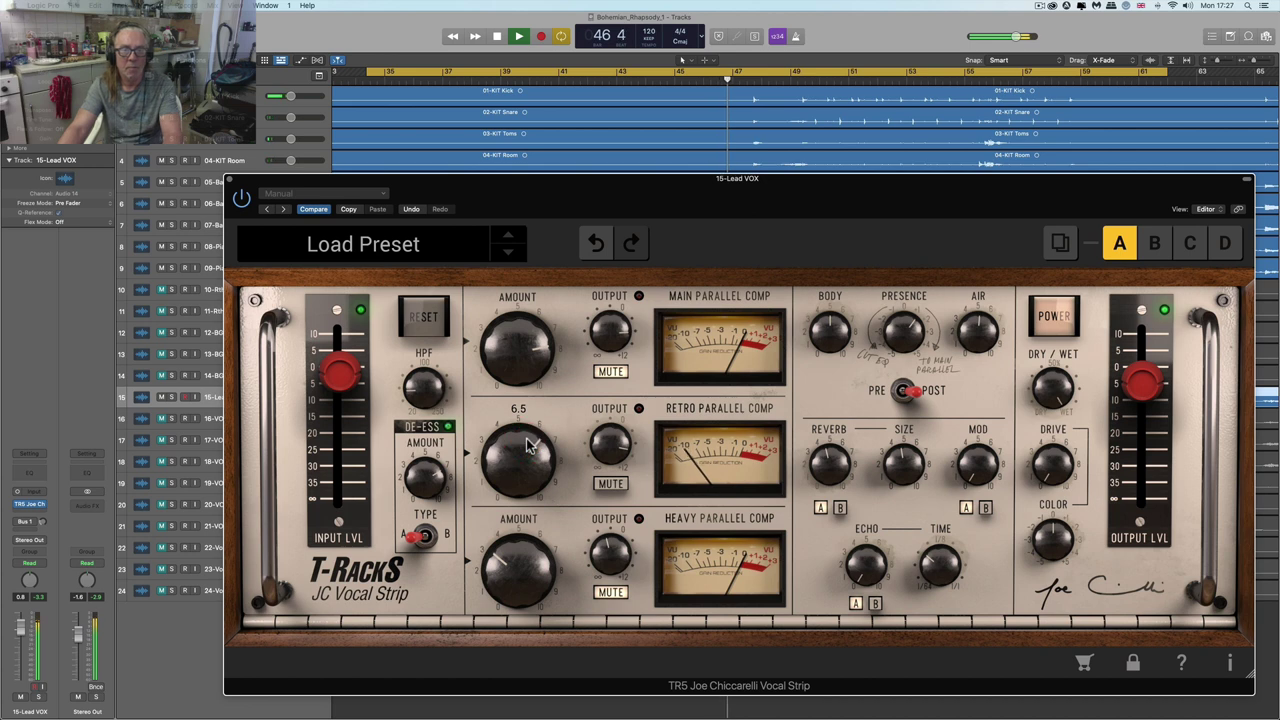
key("space")
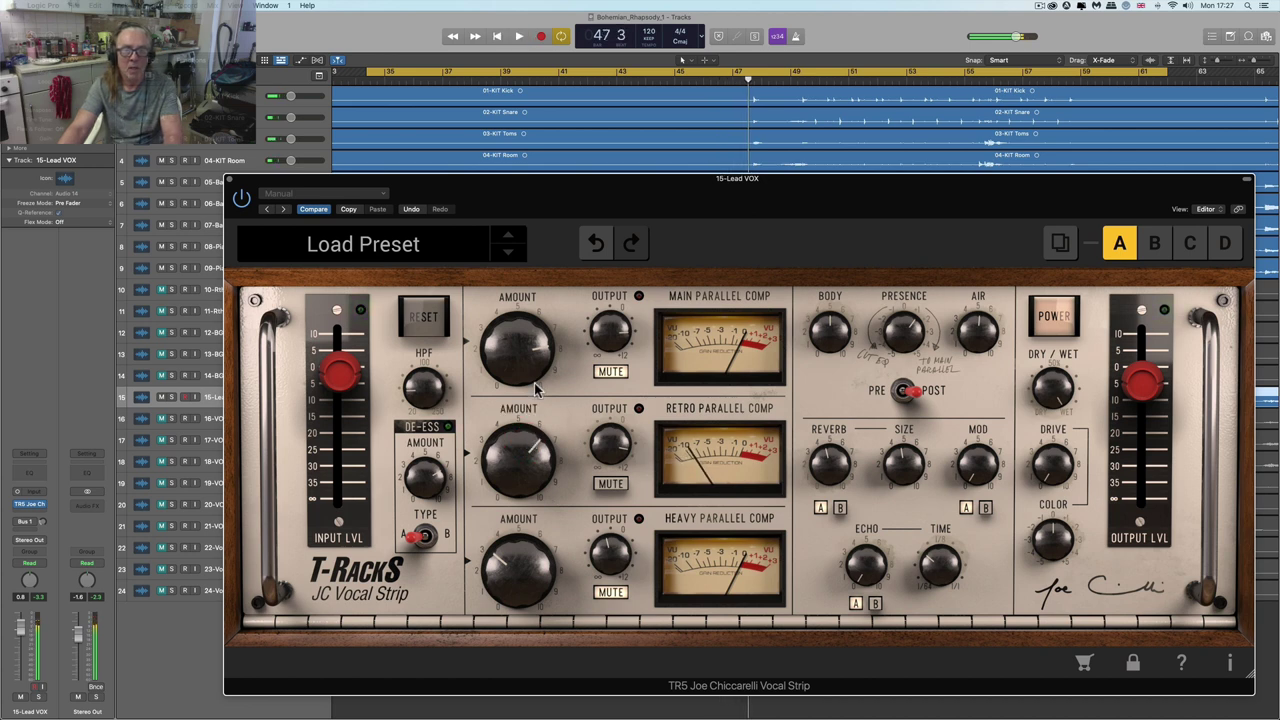
- Lower the Main Parallel Comp amount further and mute the Retro Parallel Comp
left_click_drag(534, 383, 523, 382)
mouse_move(612, 337)
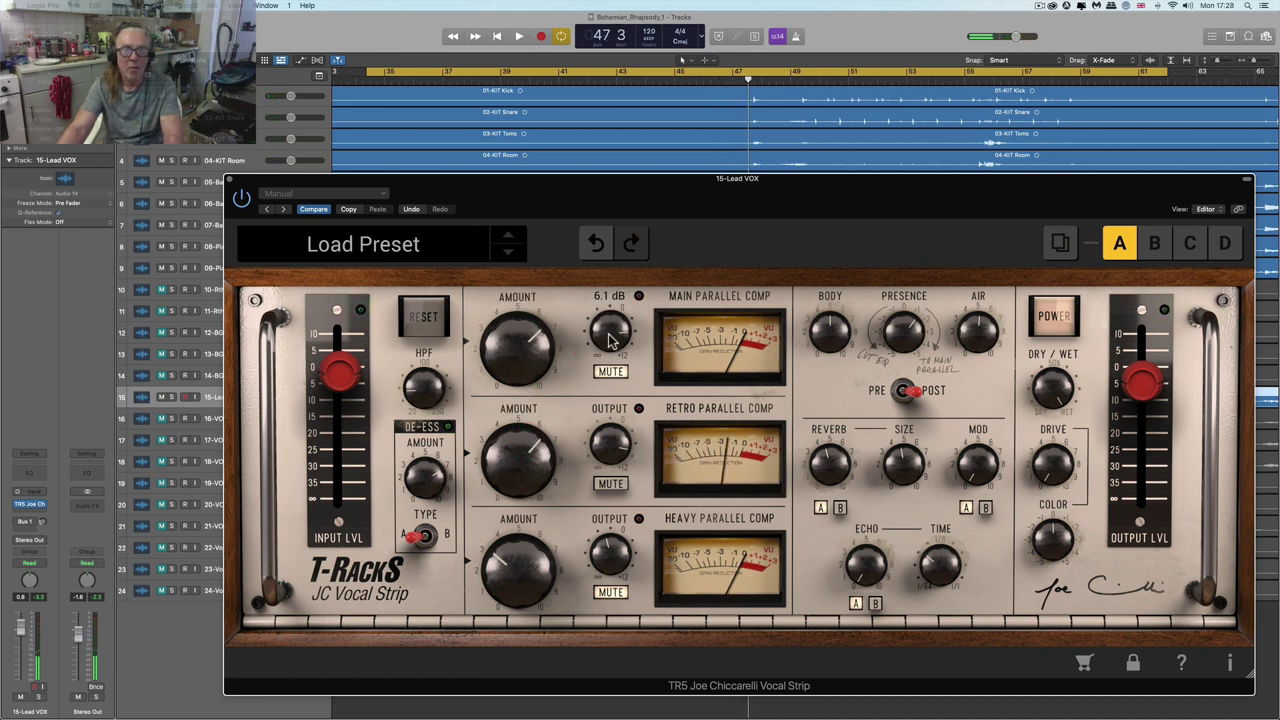
left_click(607, 484)
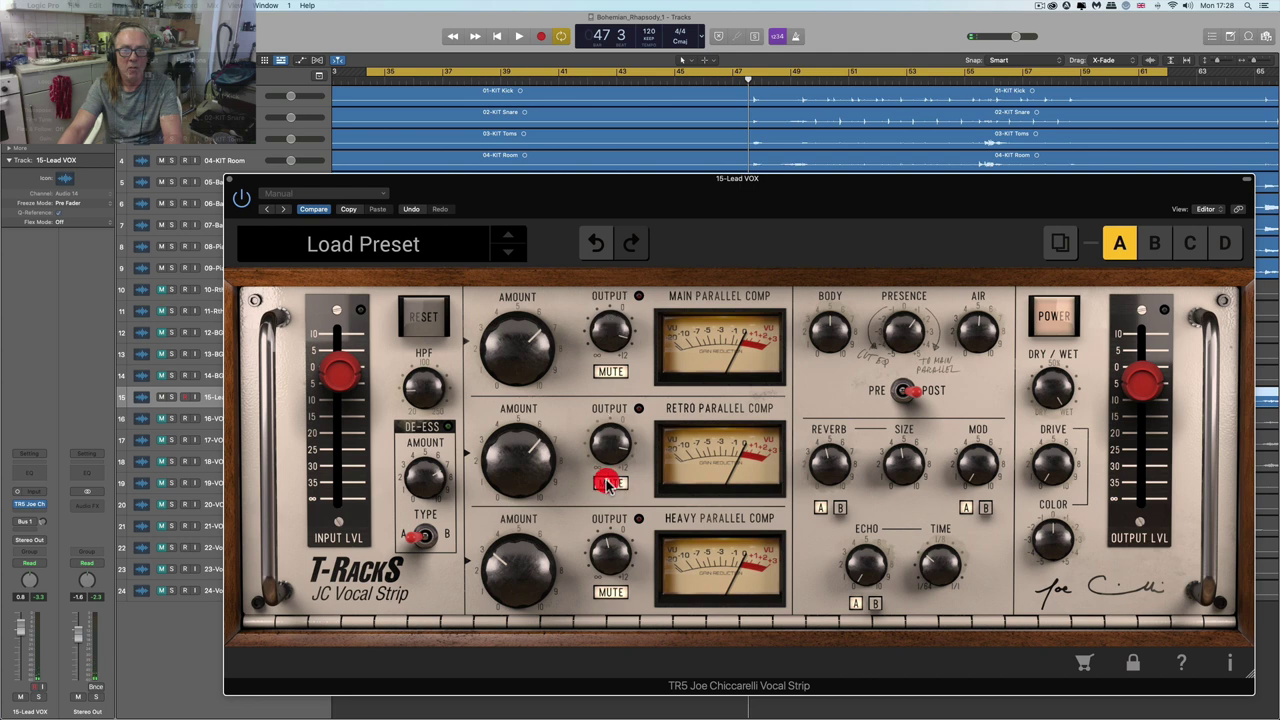
- Play the song from around bar 40 with all three parallel compressors muted, and stop playback
key("space")
left_click(539, 77)
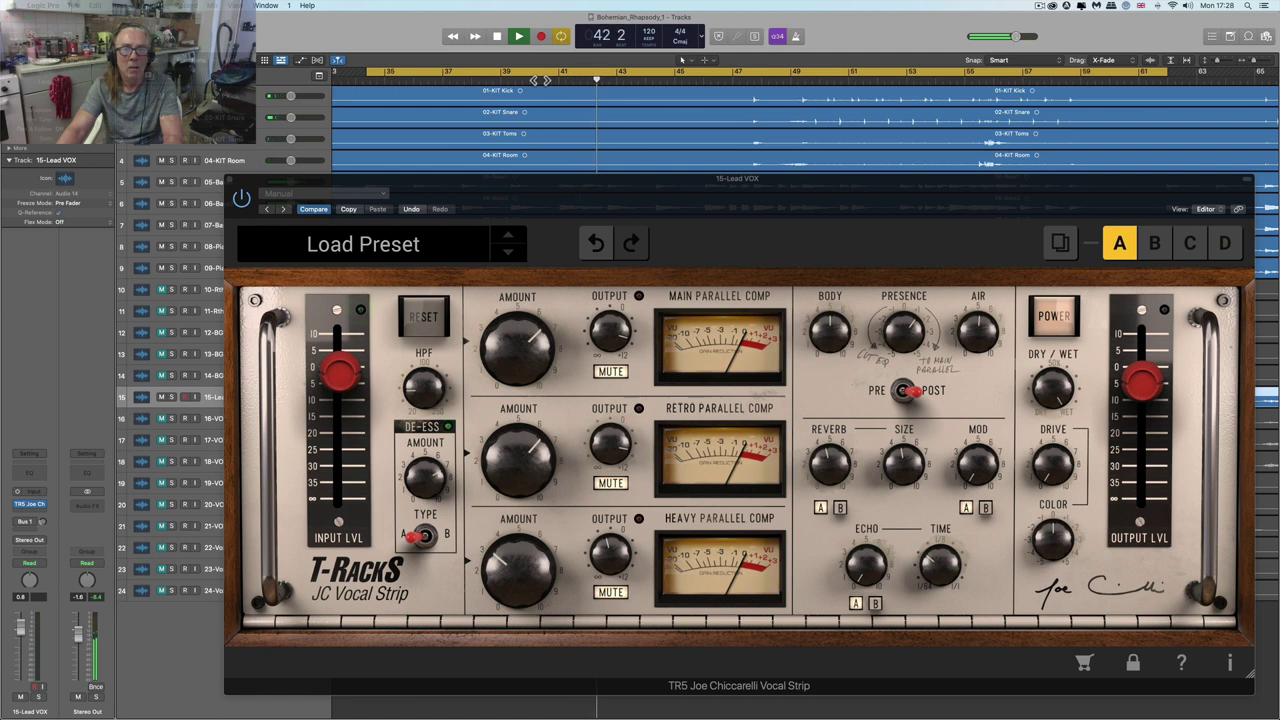
key("space")
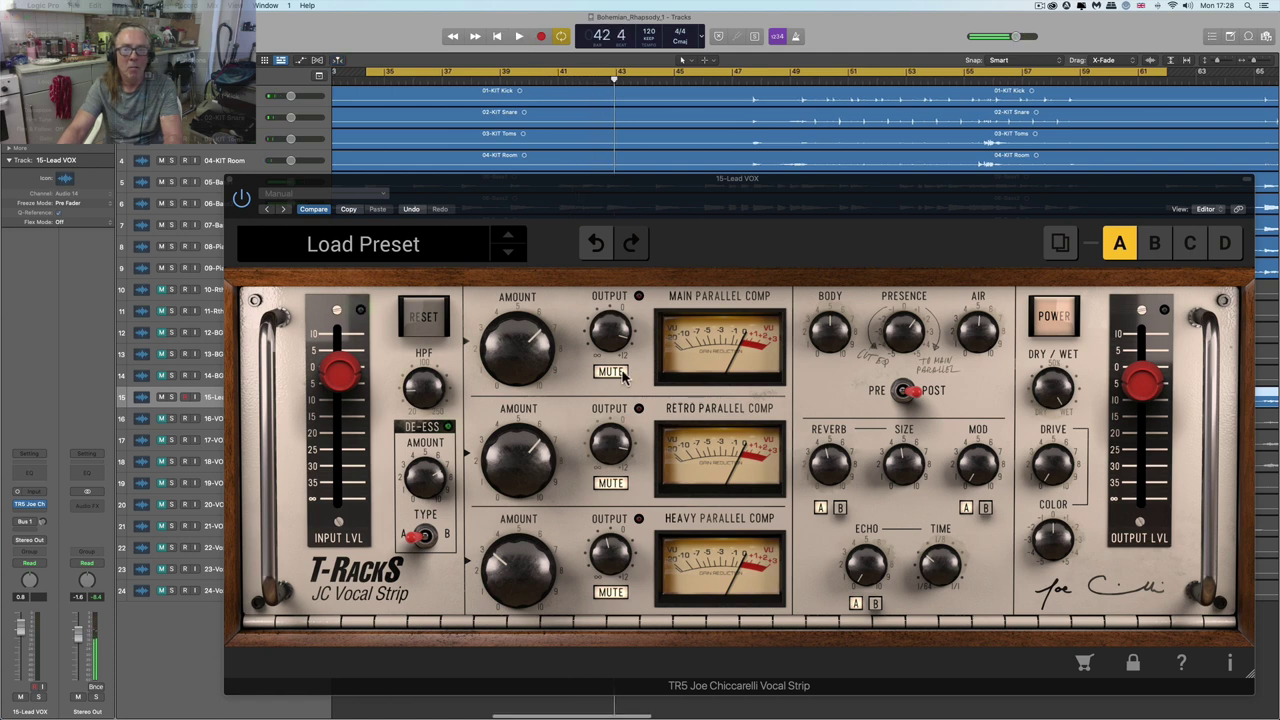
- Unmute the Main Parallel Comp and audition the vocal passage from around bar 39 twice, stopping after each pass
left_click(622, 374)
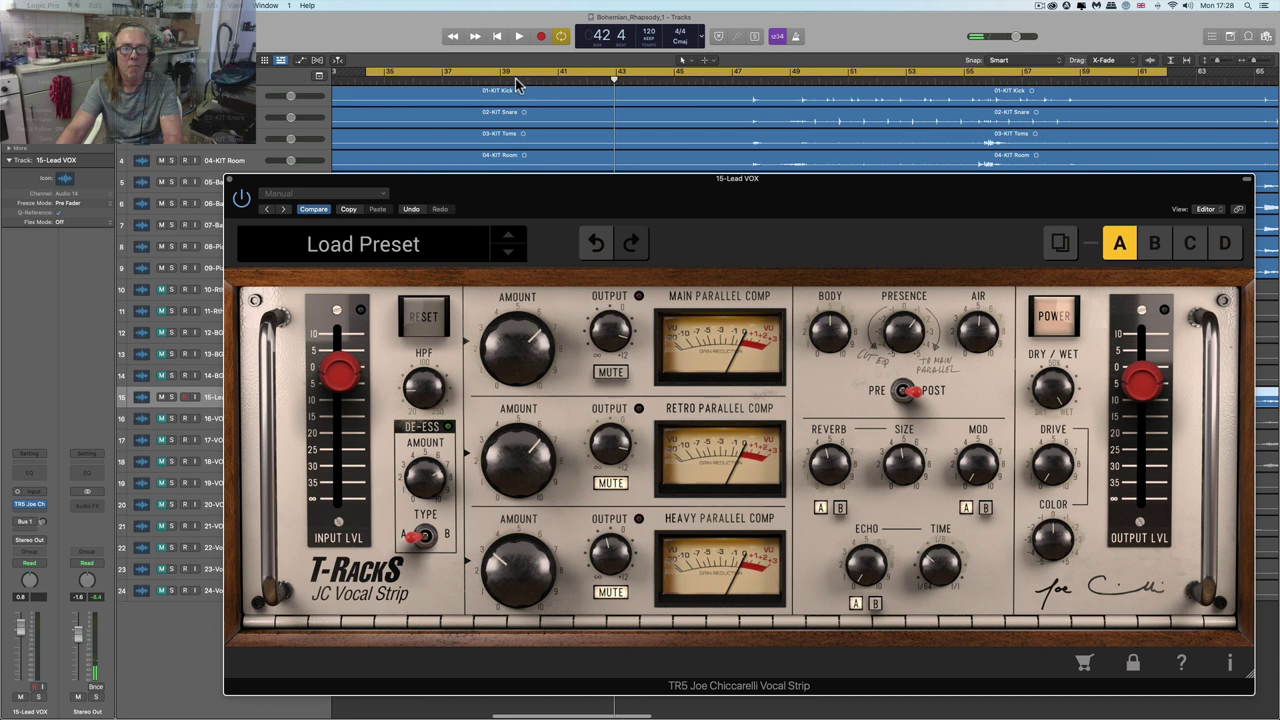
double_click(515, 78)
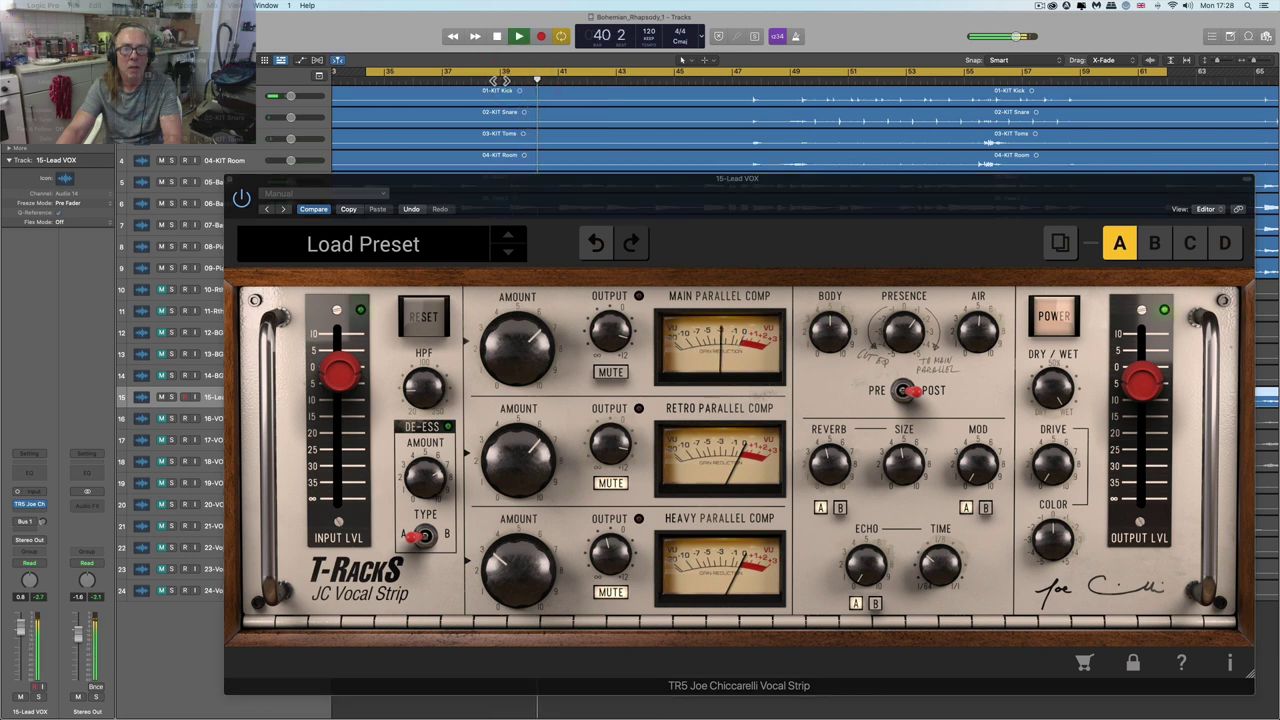
key("space")
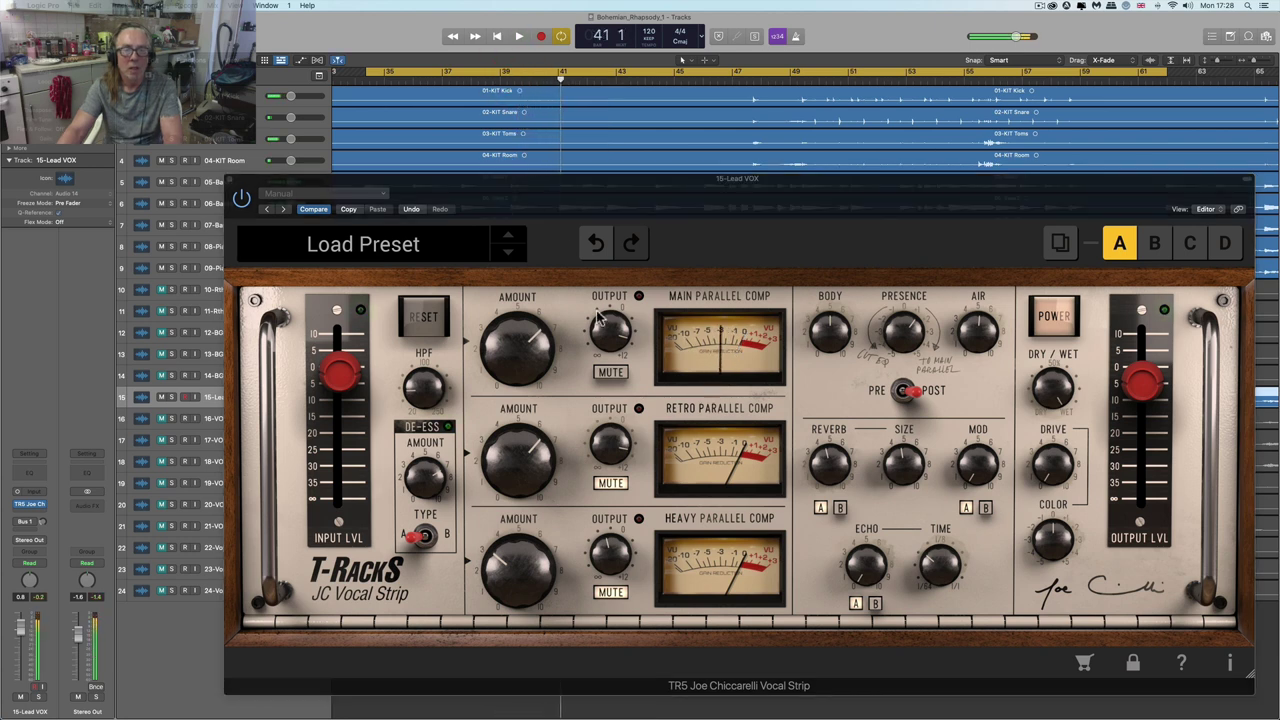
mouse_move(610, 345)
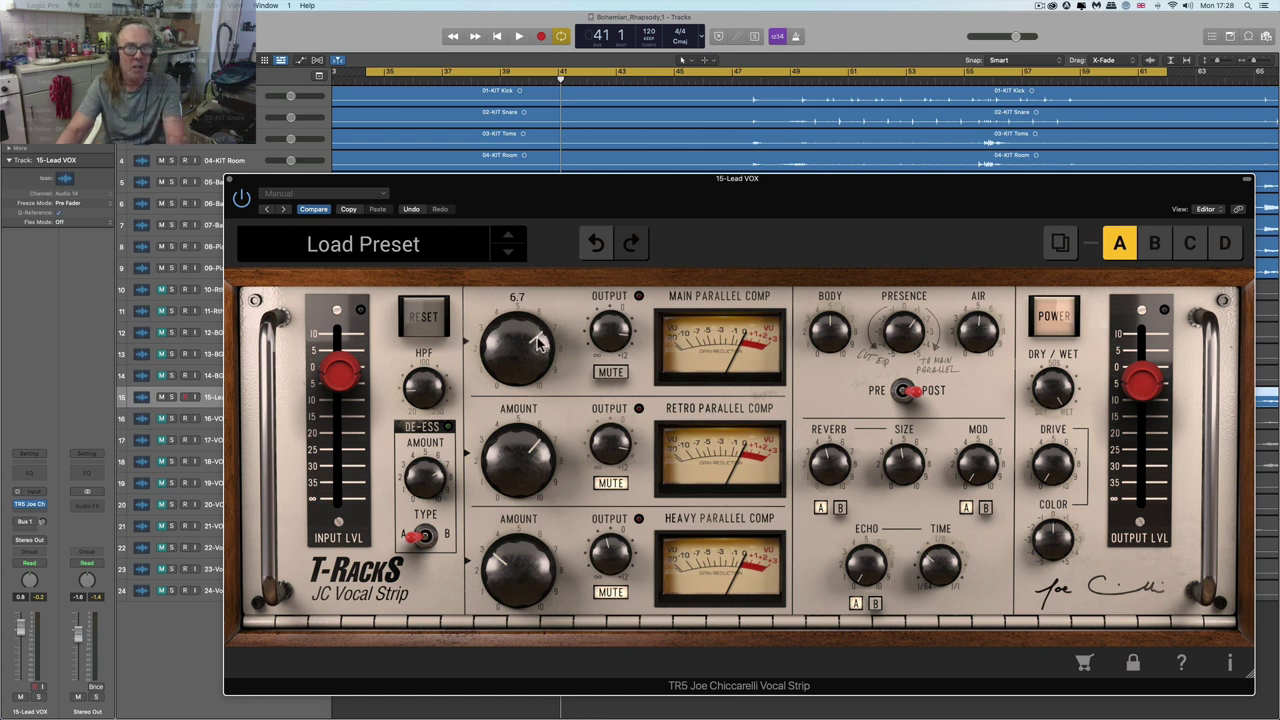
double_click(513, 81)
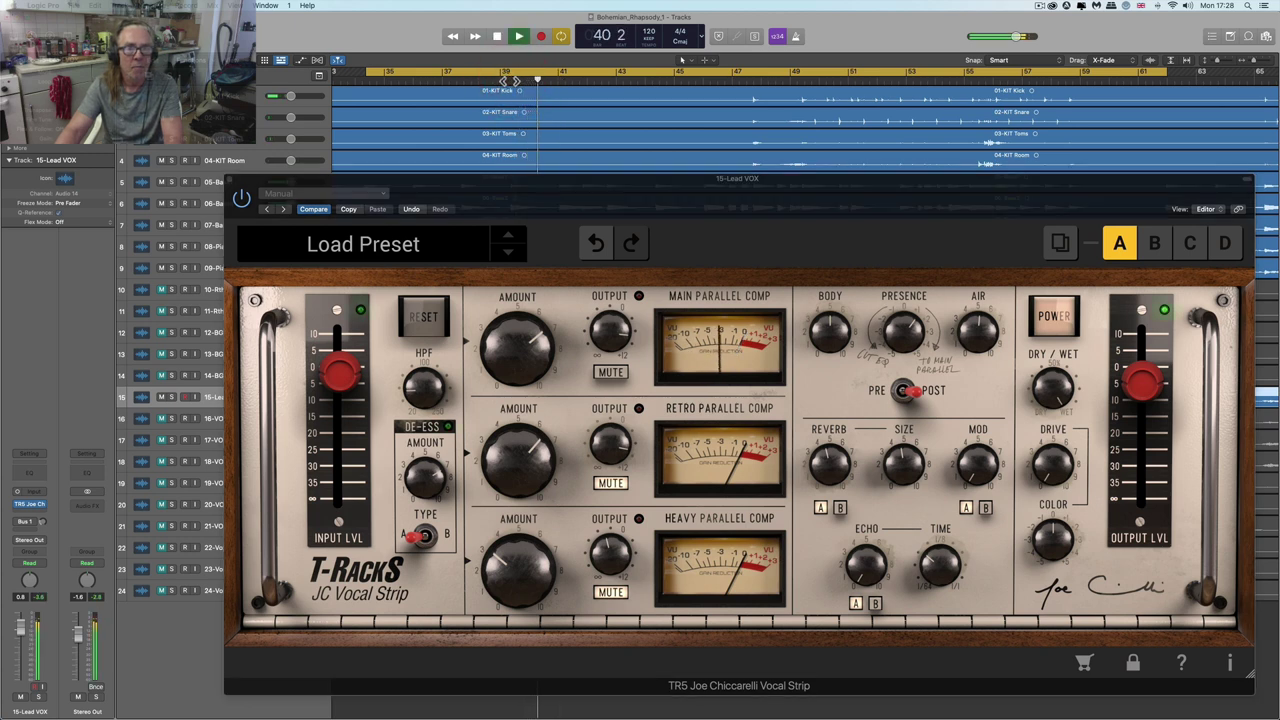
key("space")
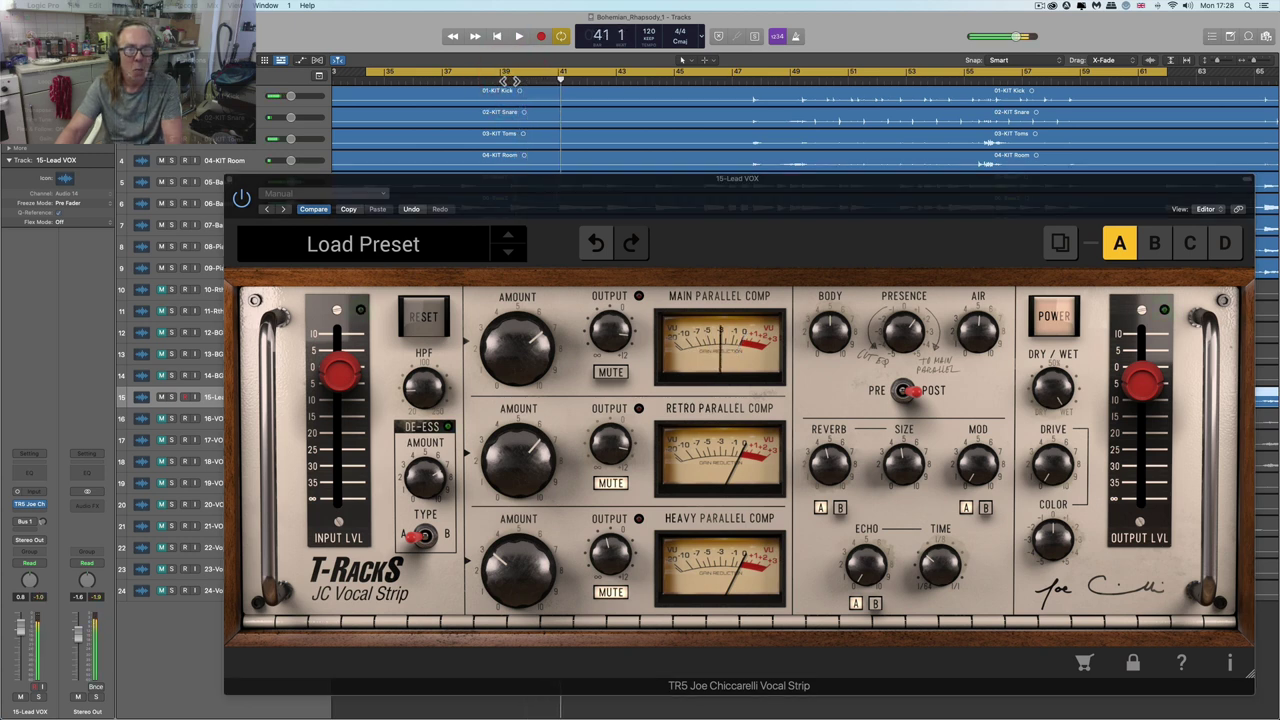
- Unmute the Retro Parallel Comp, mute the Main, and play the same passage from around bar 39
left_click(617, 482)
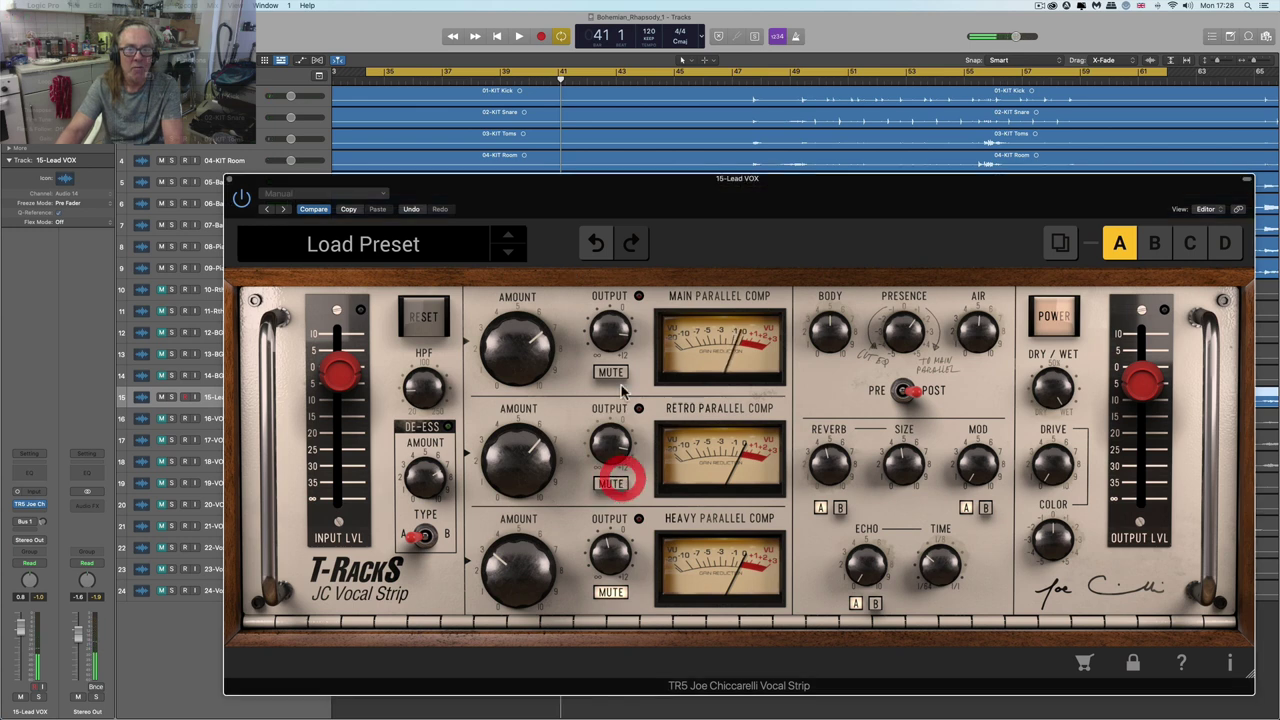
left_click(614, 373)
mouse_move(611, 441)
left_click_drag(611, 444, 610, 434)
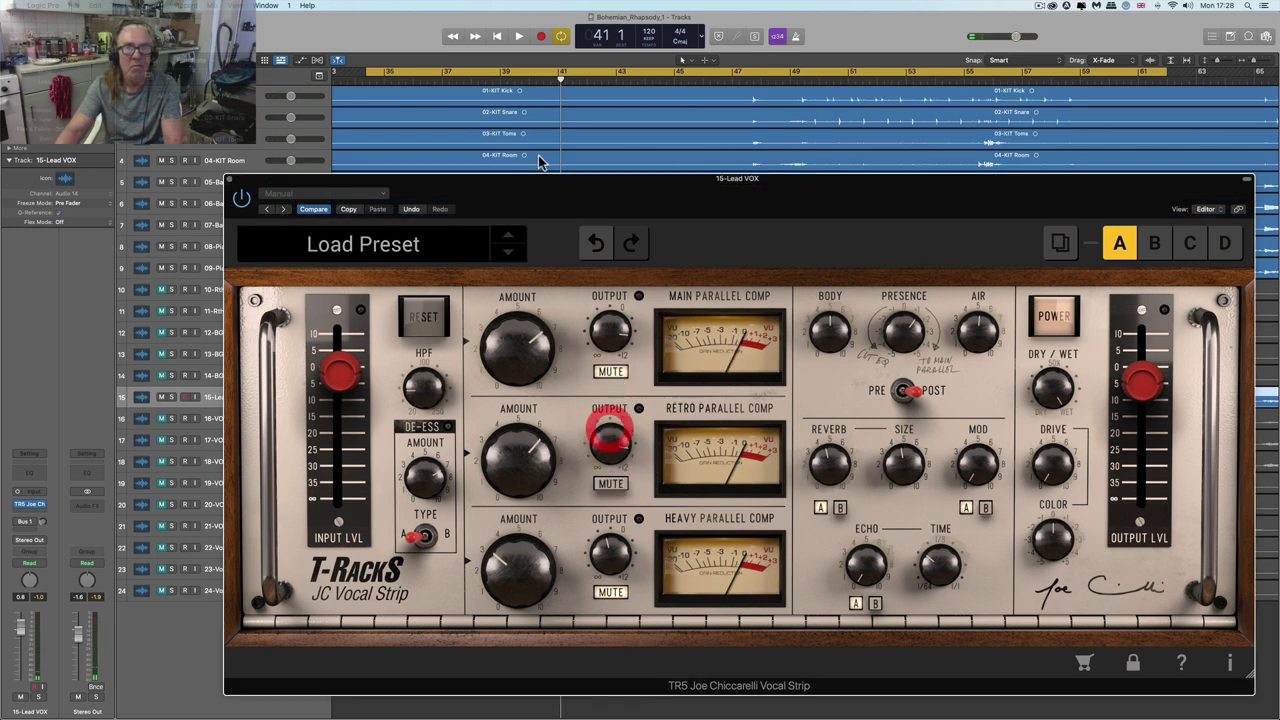
double_click(516, 82)
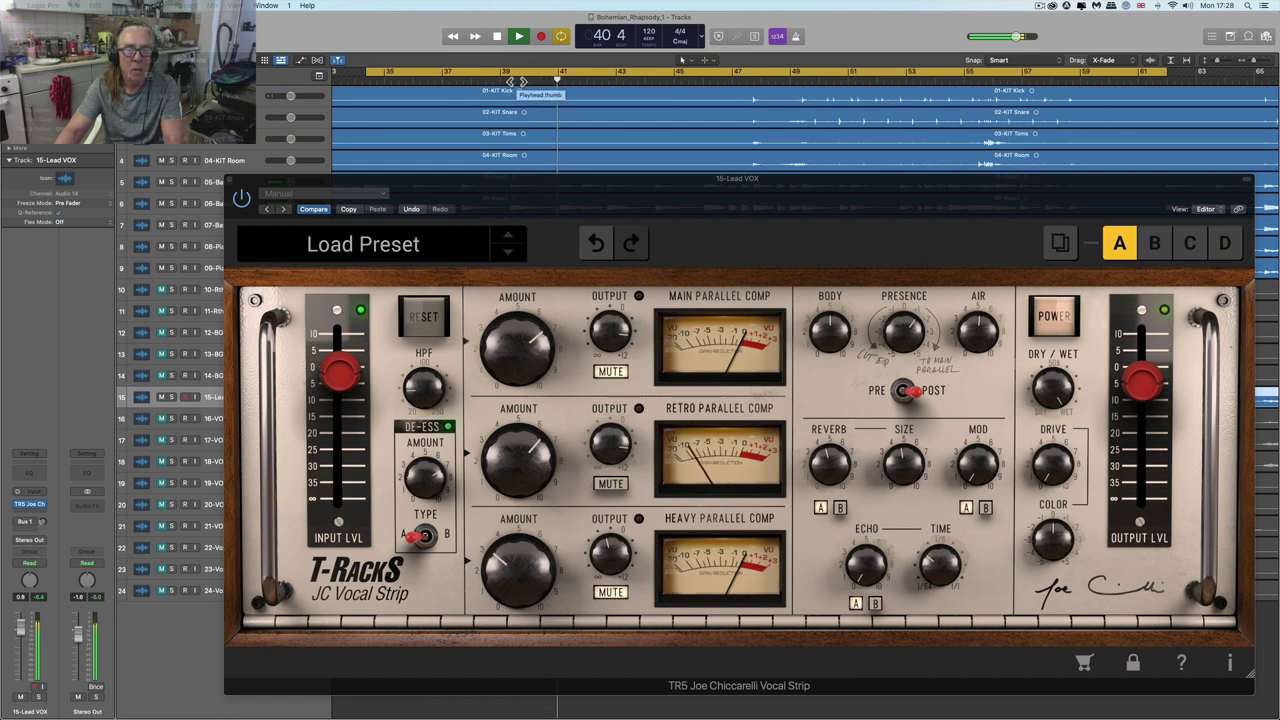
key("space")
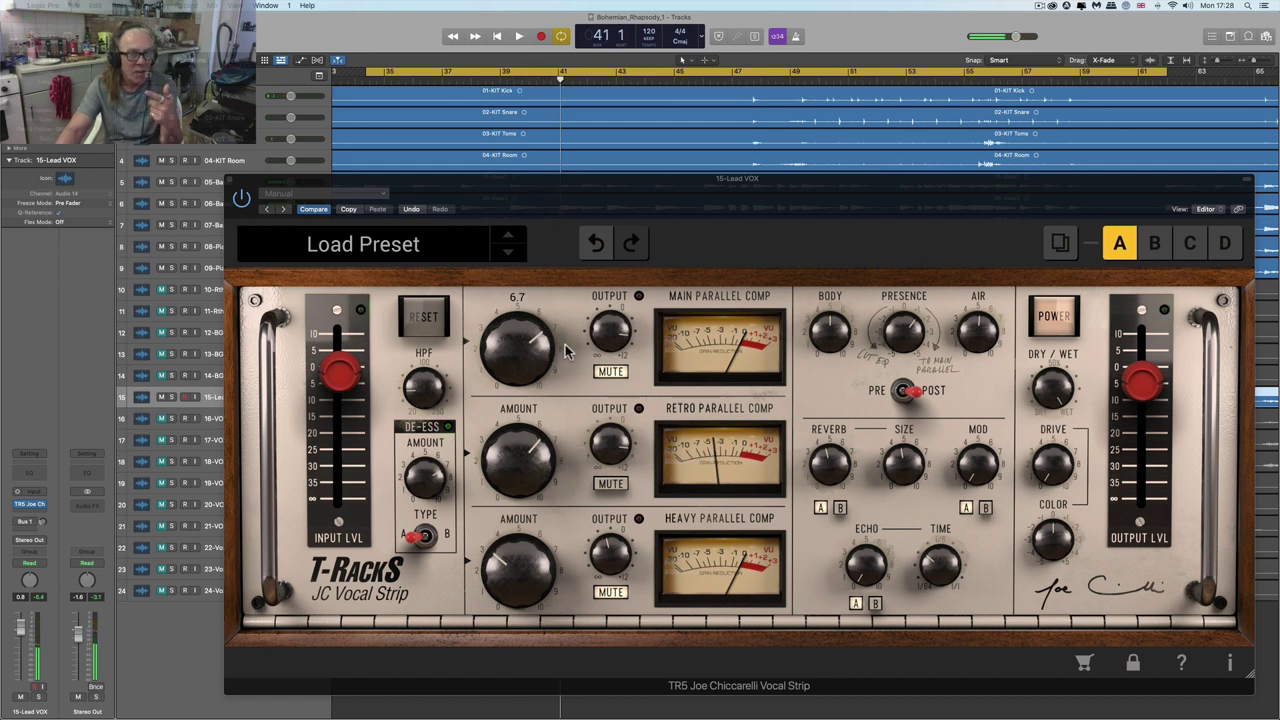
- Switch back to the Main Parallel Comp with the Retro muted and replay the passage for comparison
left_click(611, 384)
left_click(611, 483)
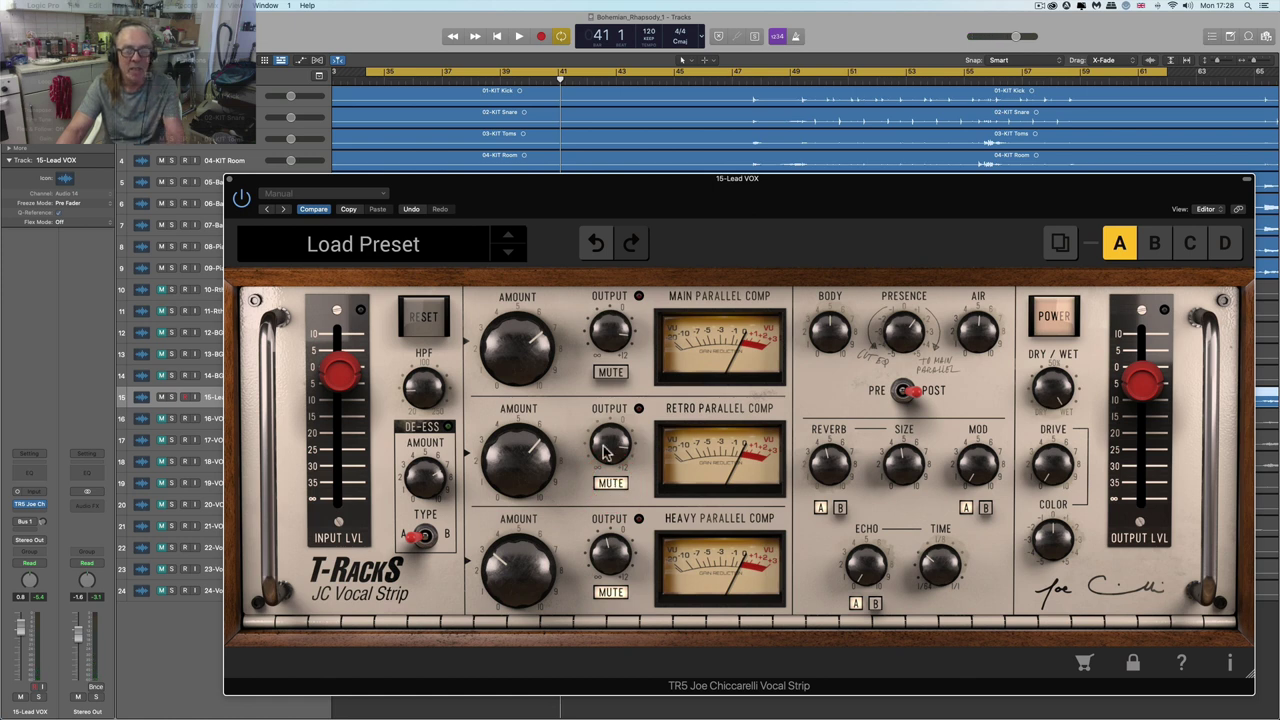
left_click(527, 79)
key("space")
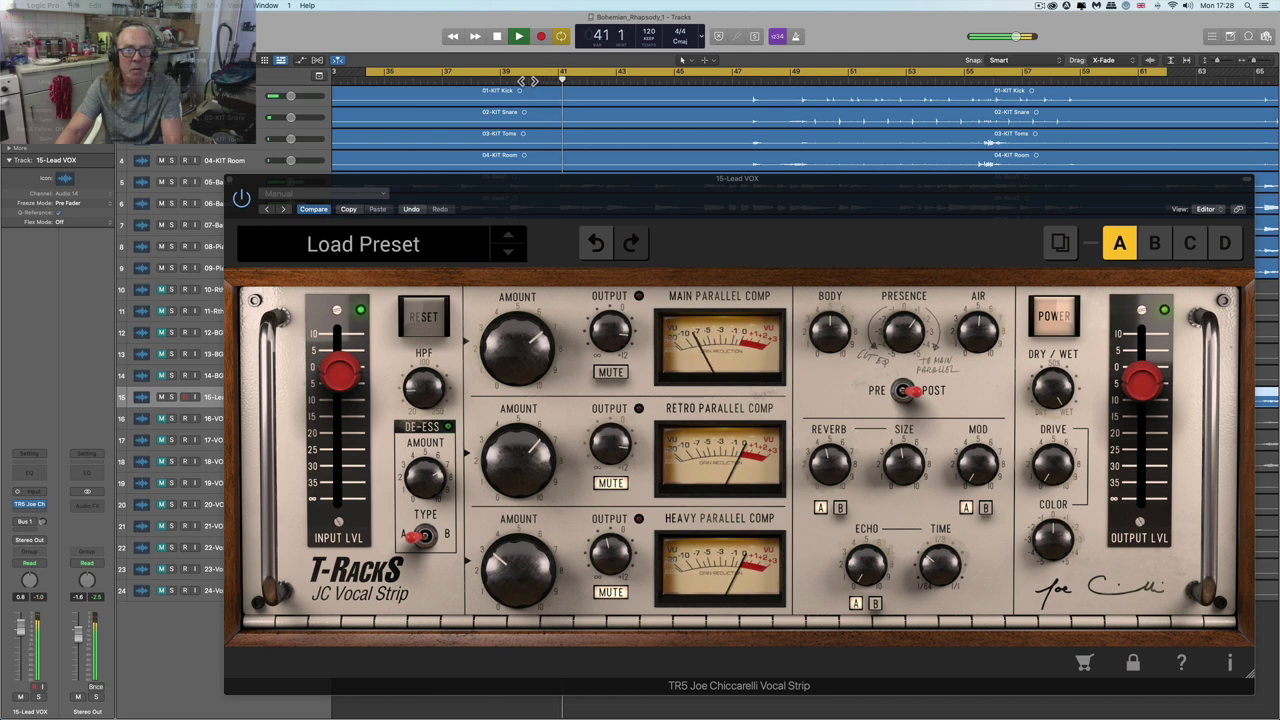
key("space")
- Unmute the Retro Parallel Comp, mute the Main again, and replay the passage from around bar 40
left_click(612, 485)
left_click(612, 485)
left_click(612, 371)
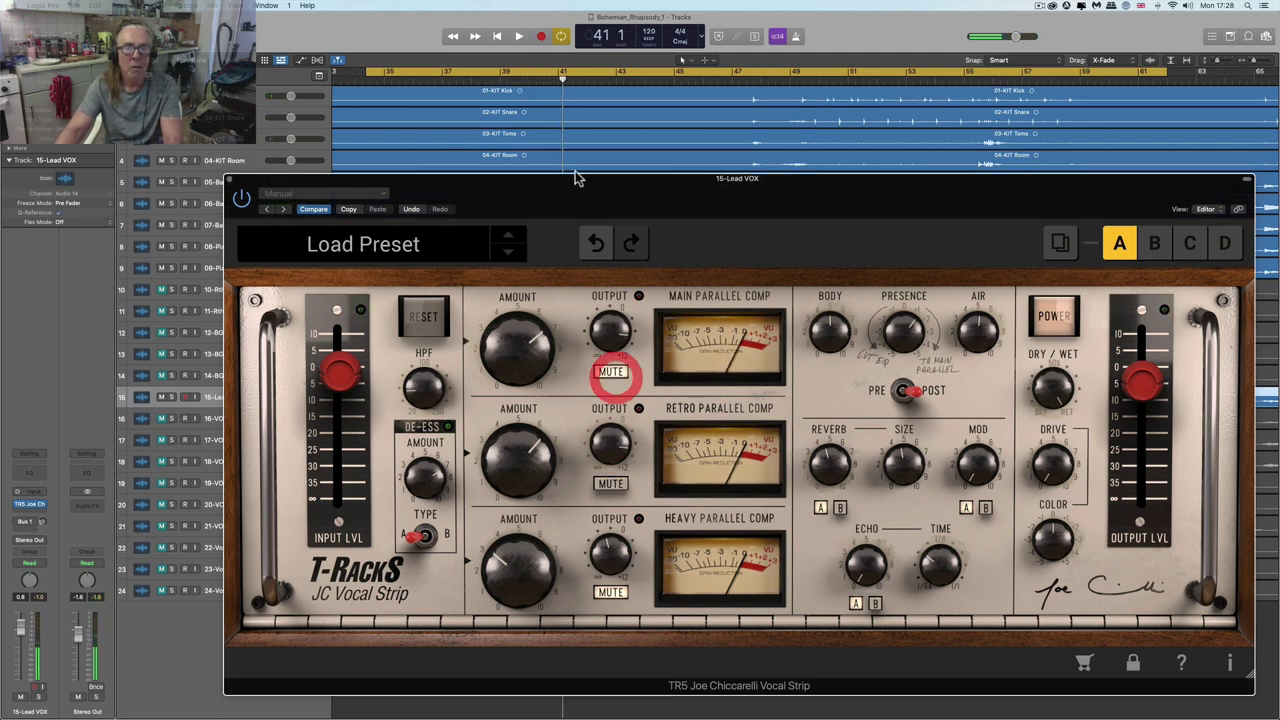
left_click(531, 80)
key("space")
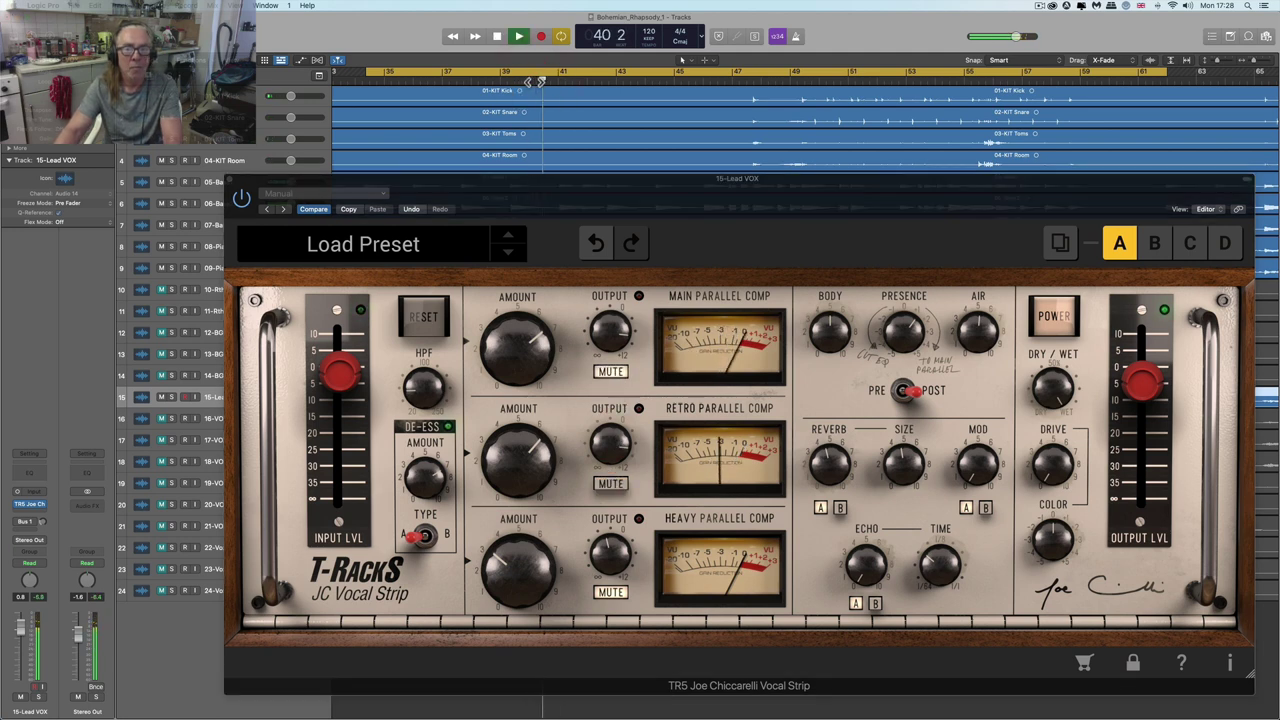
key("space")
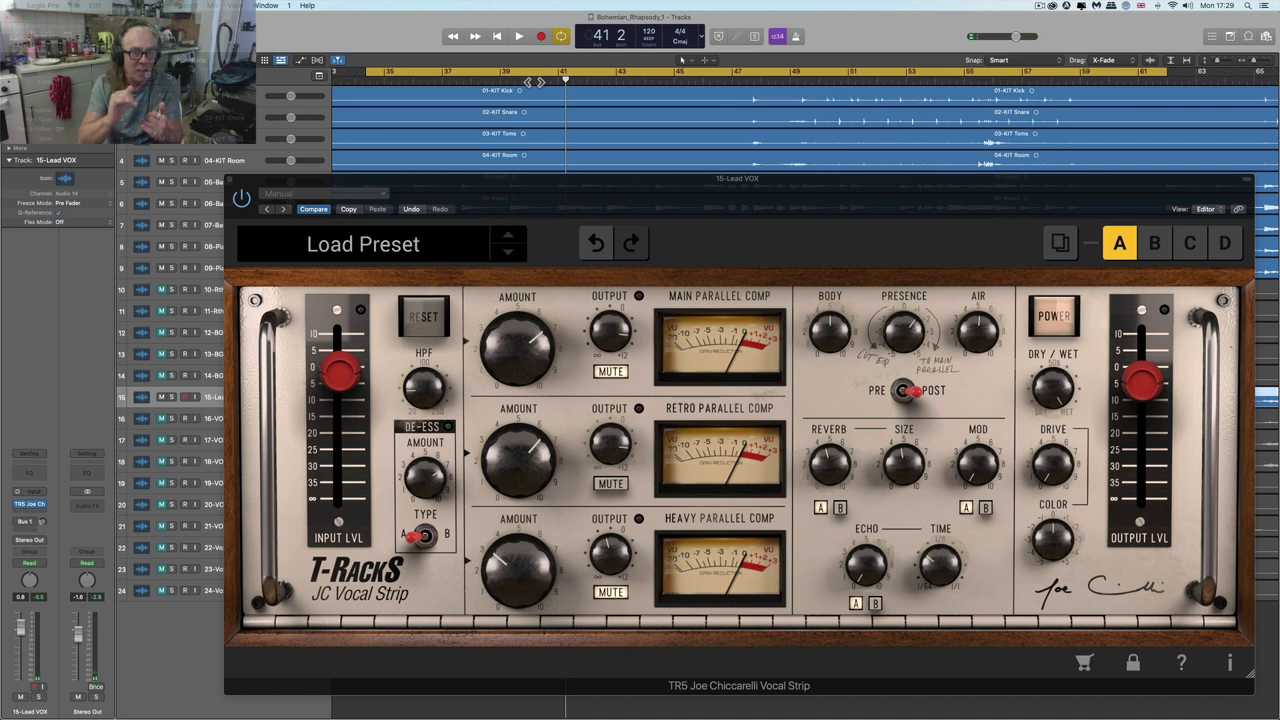
- Return Presence to its centre position and audition the passage through the Main Parallel Comp with the Retro muted
left_click(905, 342)
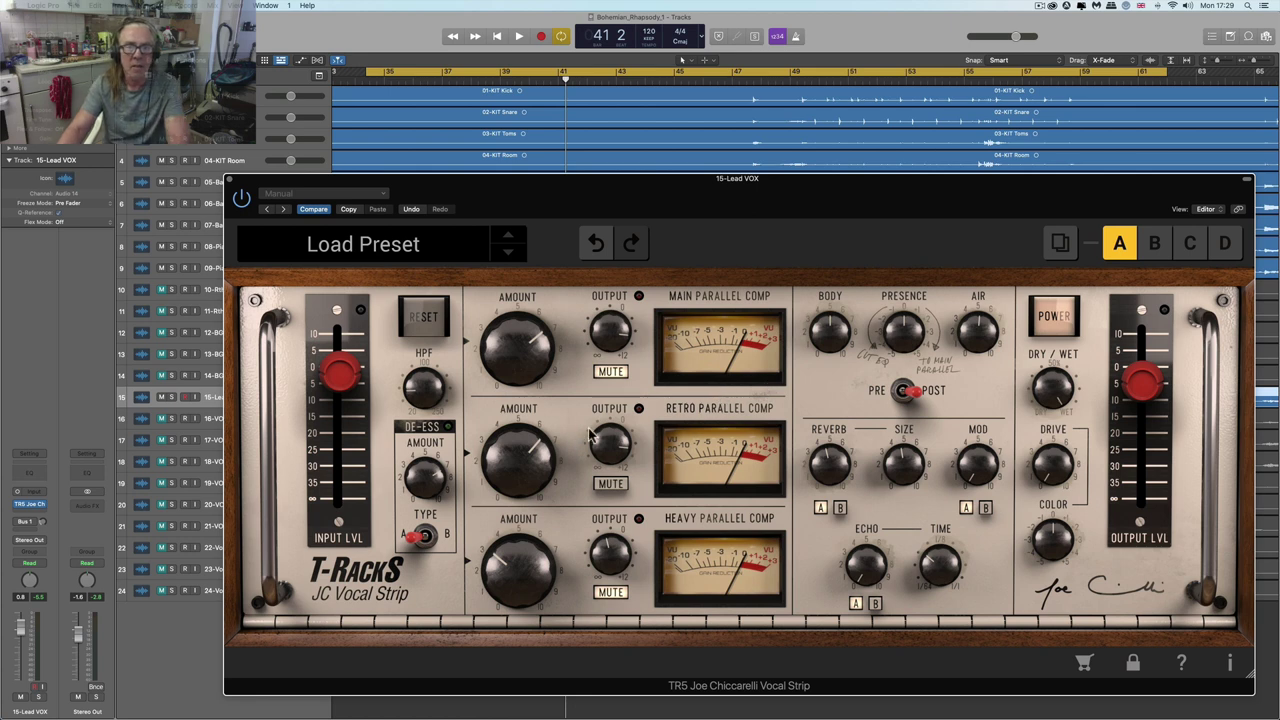
left_click(612, 481)
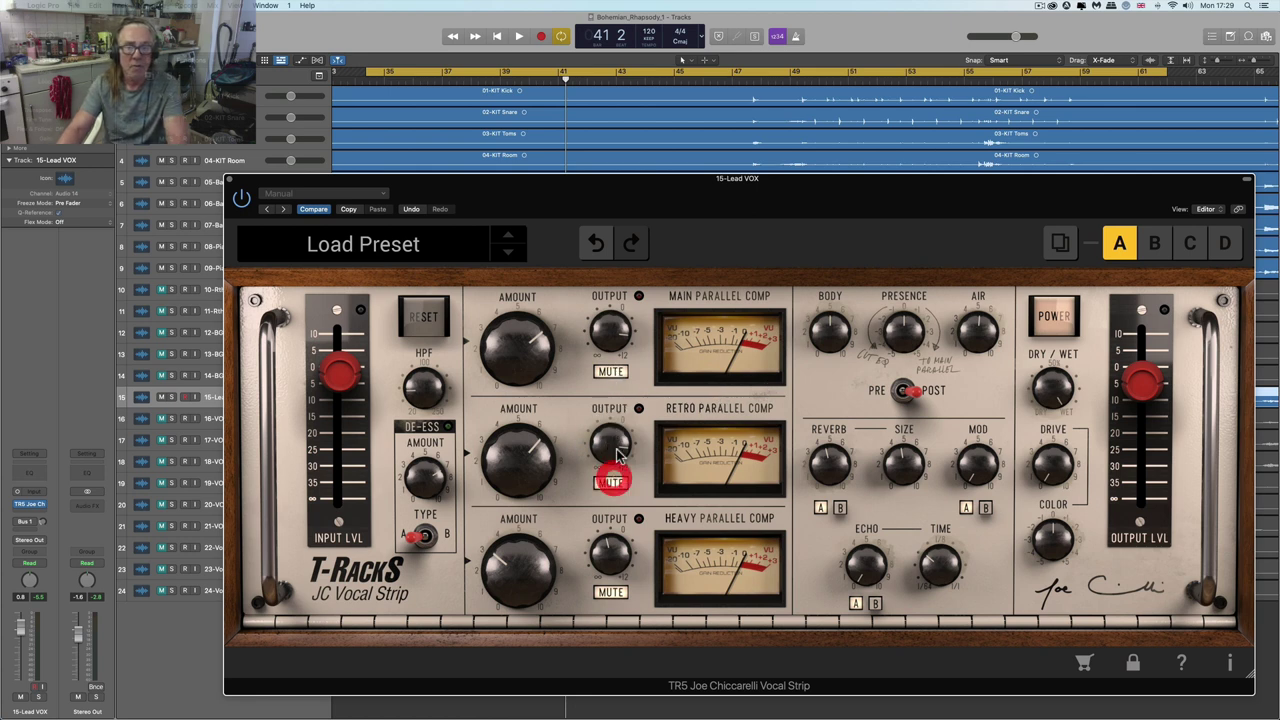
left_click(612, 372)
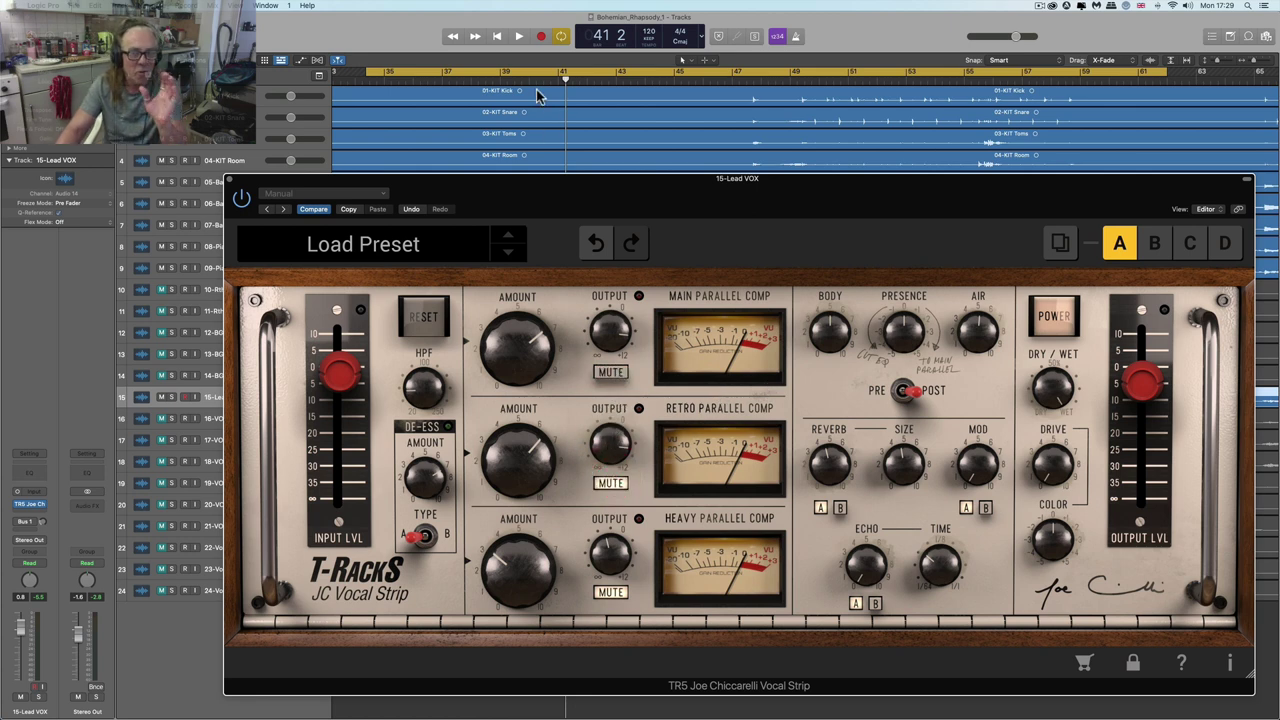
mouse_move(1138, 390)
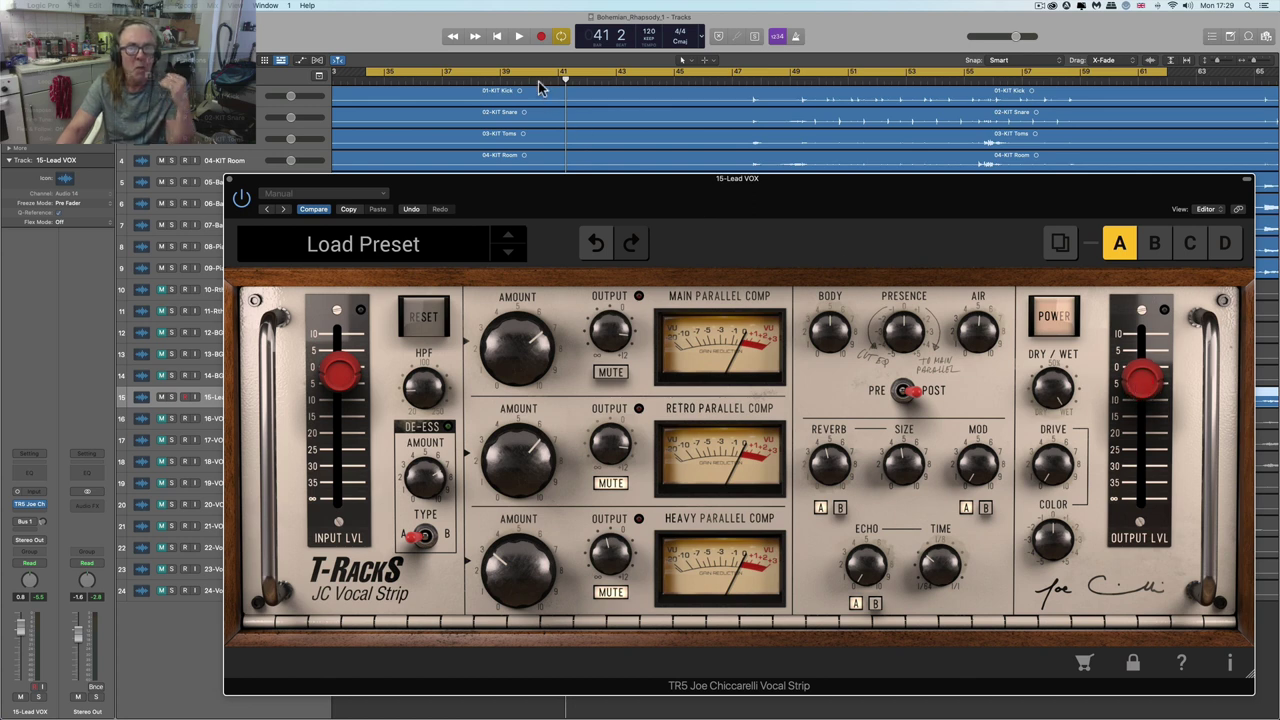
left_click(525, 78)
key("space")
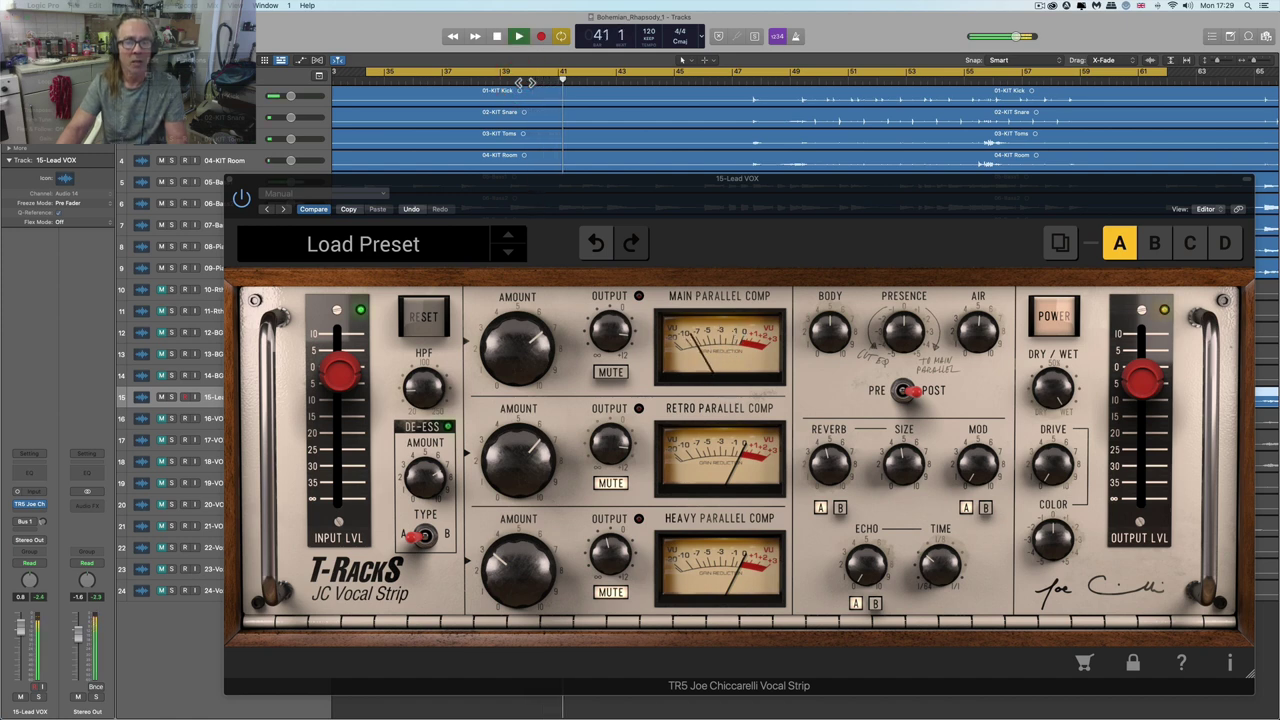
left_click(525, 79)
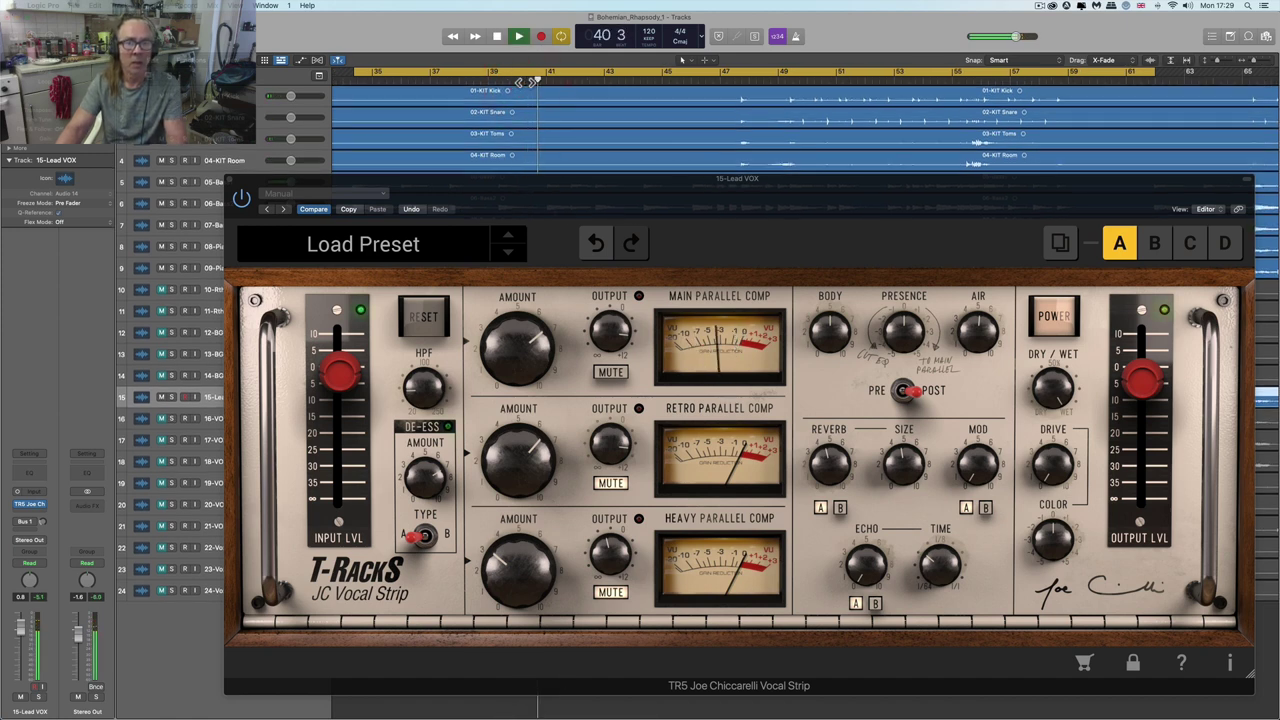
key("space")
- Audition the passage through the Retro Parallel Comp with the Main muted and Presence centred
left_click(612, 483)
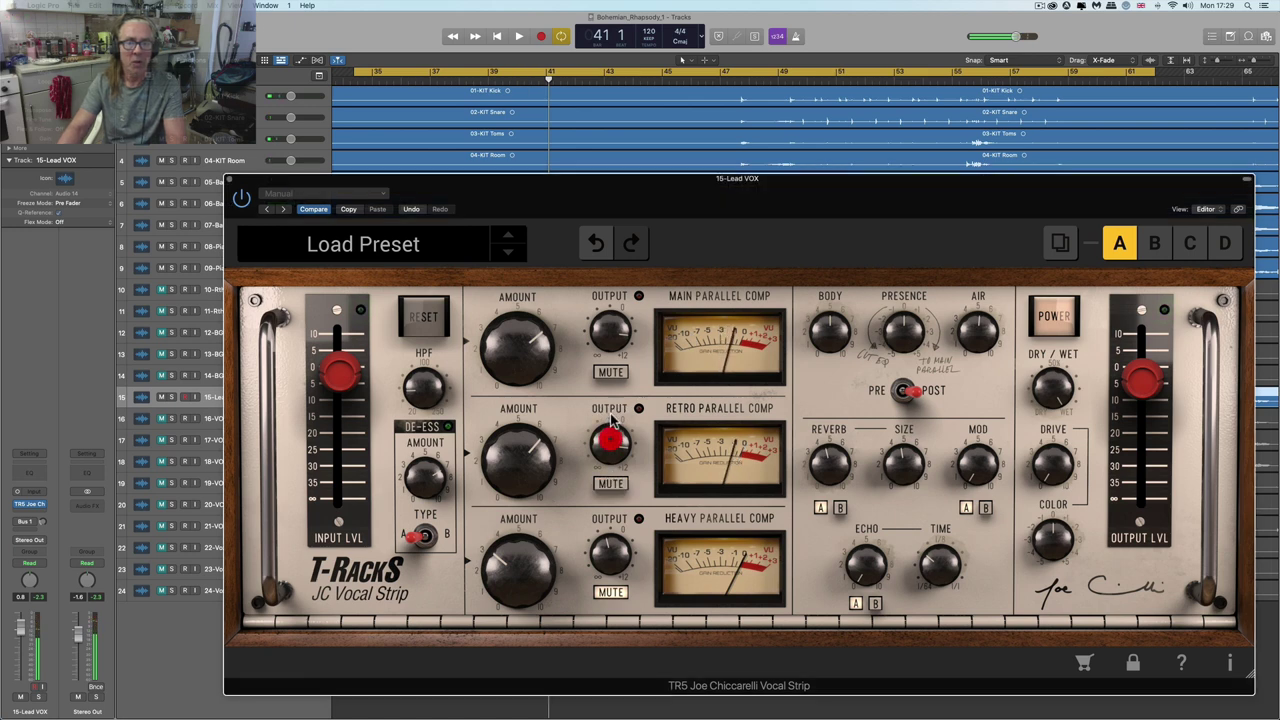
left_click(612, 378)
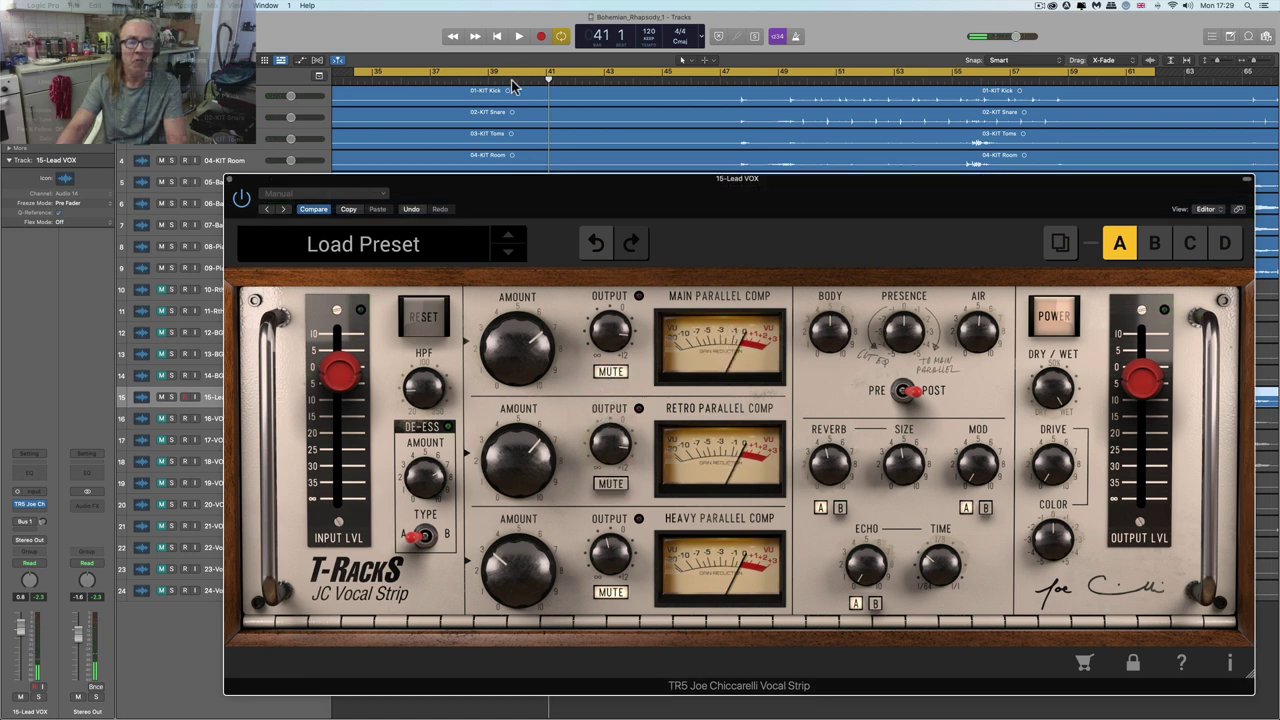
left_click(510, 79)
key("space")
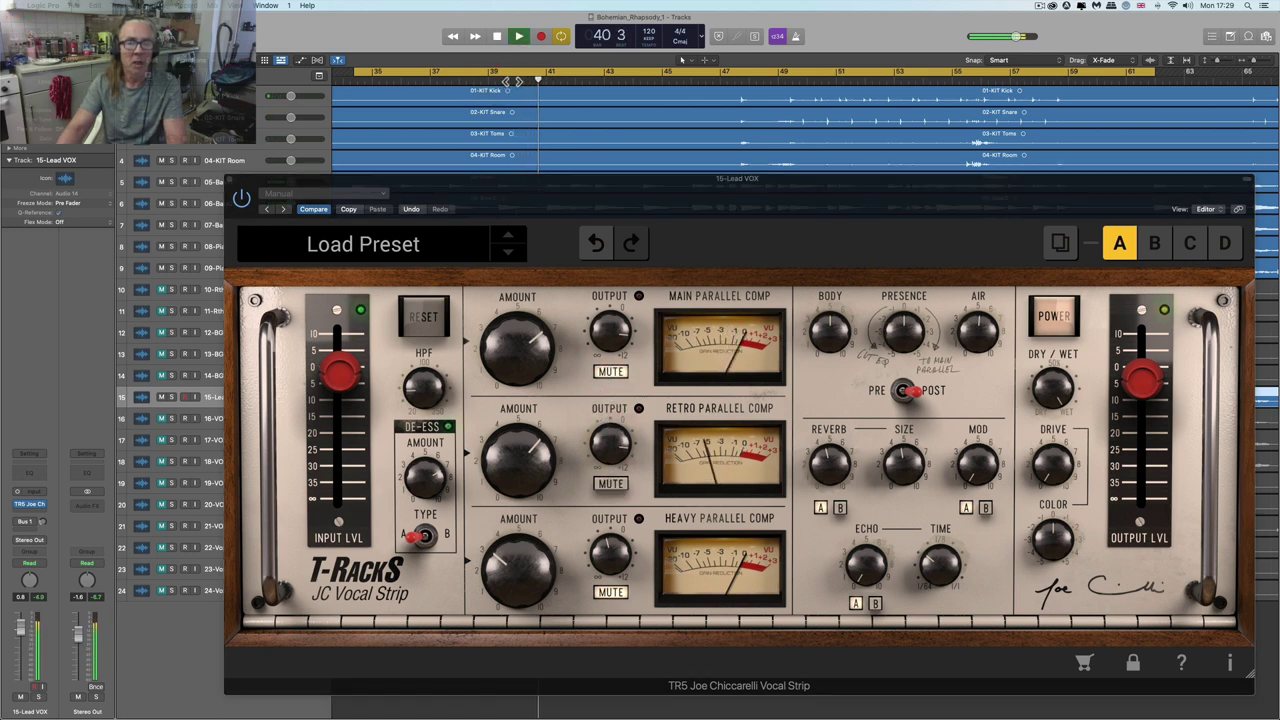
key("space")
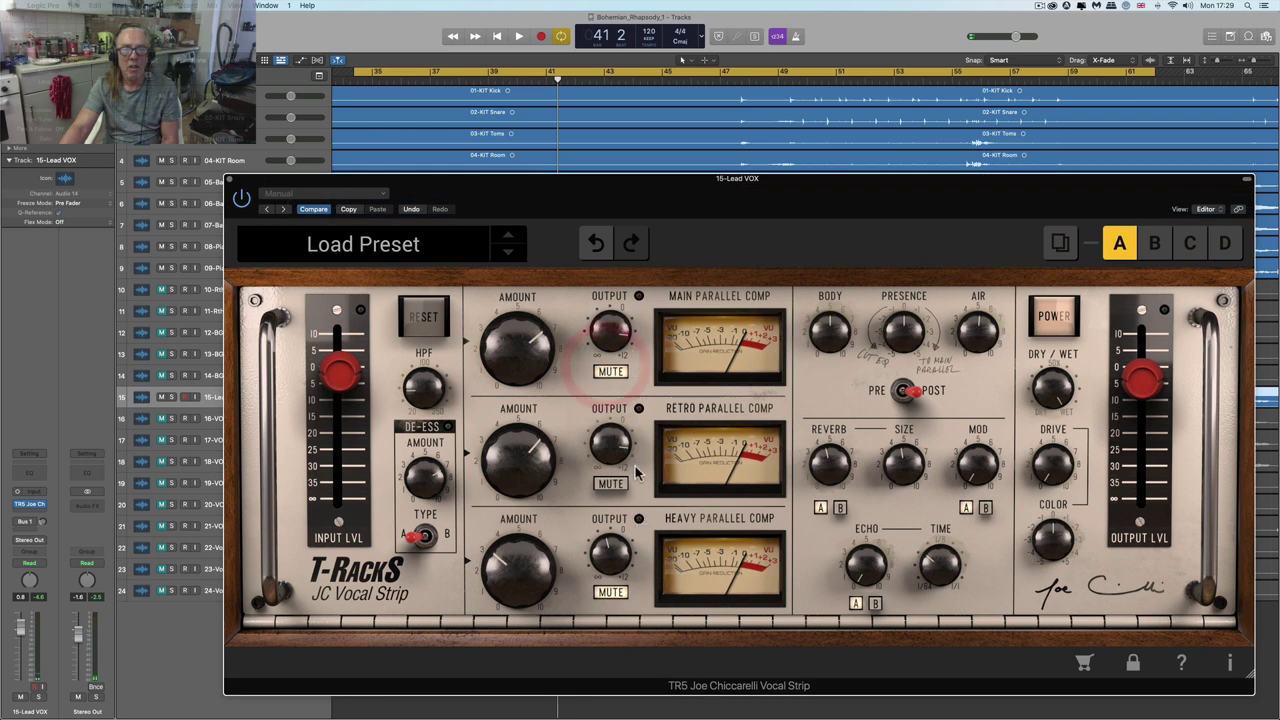
- Leave only the Heavy Parallel Comp unmuted and raise its amount to 6.7 while the song plays
left_click(615, 374)
left_click(610, 479)
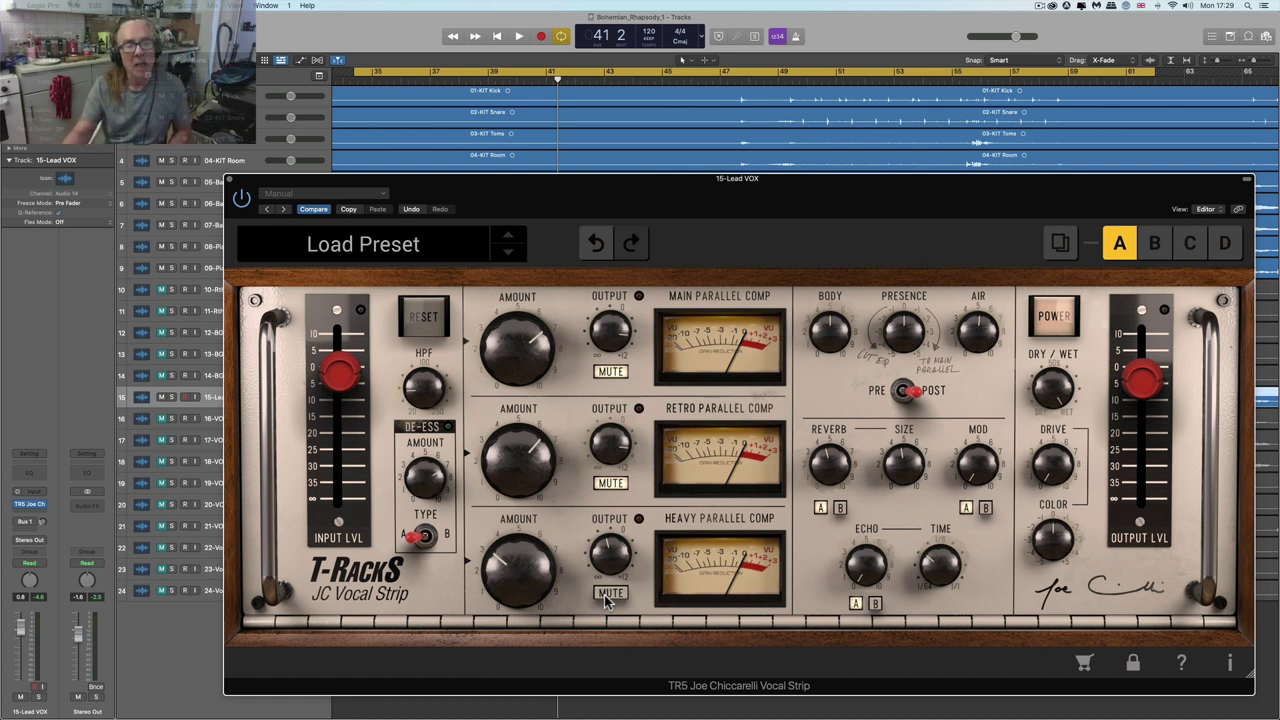
mouse_move(542, 591)
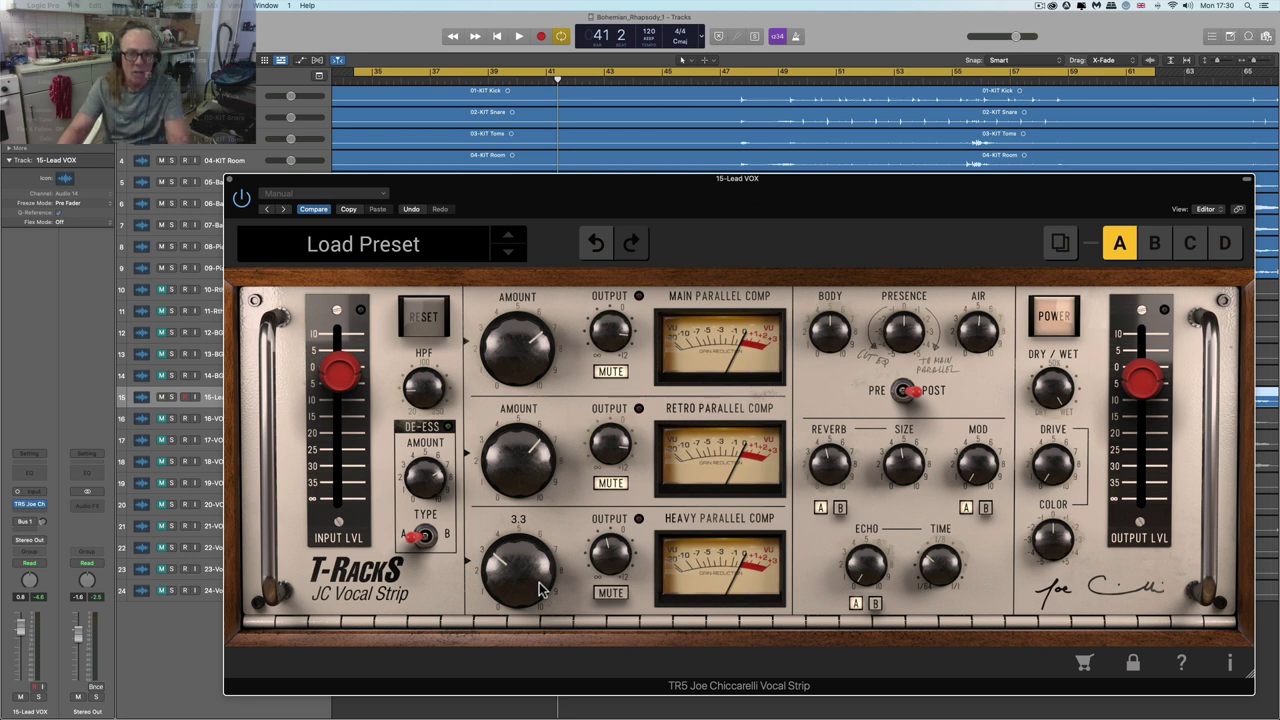
key("space")
left_click_drag(538, 576, 532, 532)
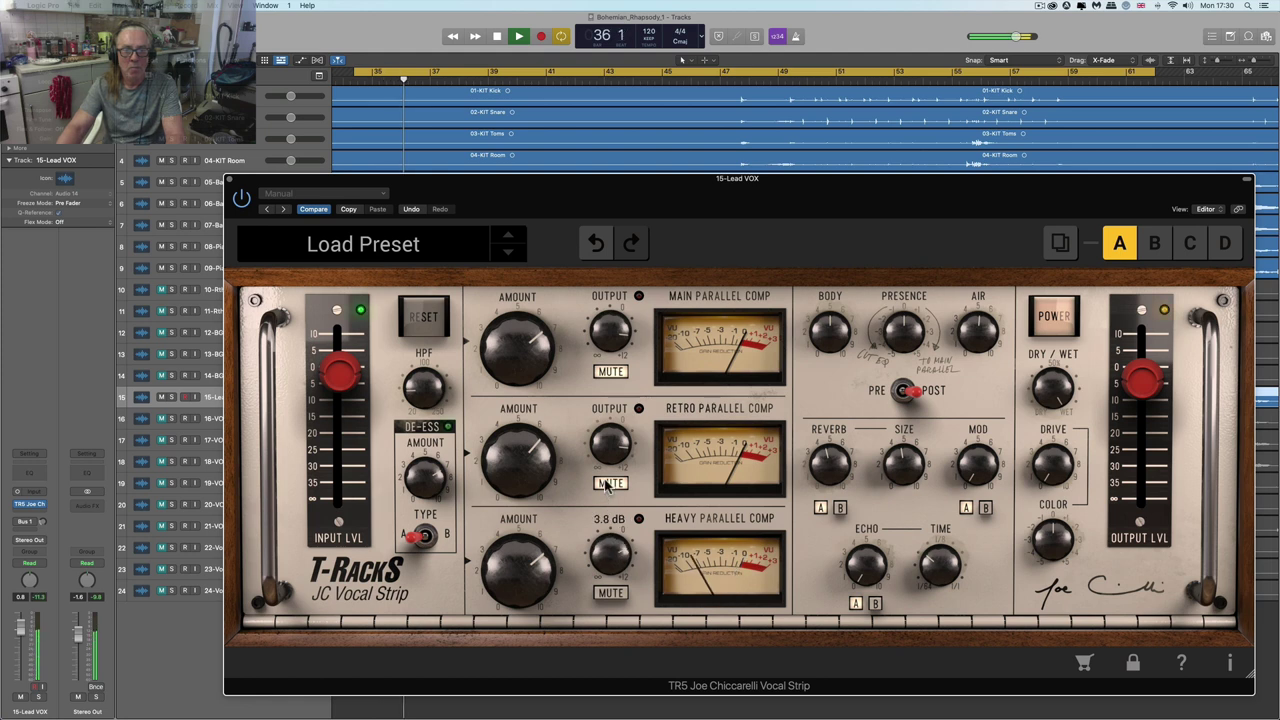
mouse_move(540, 575)
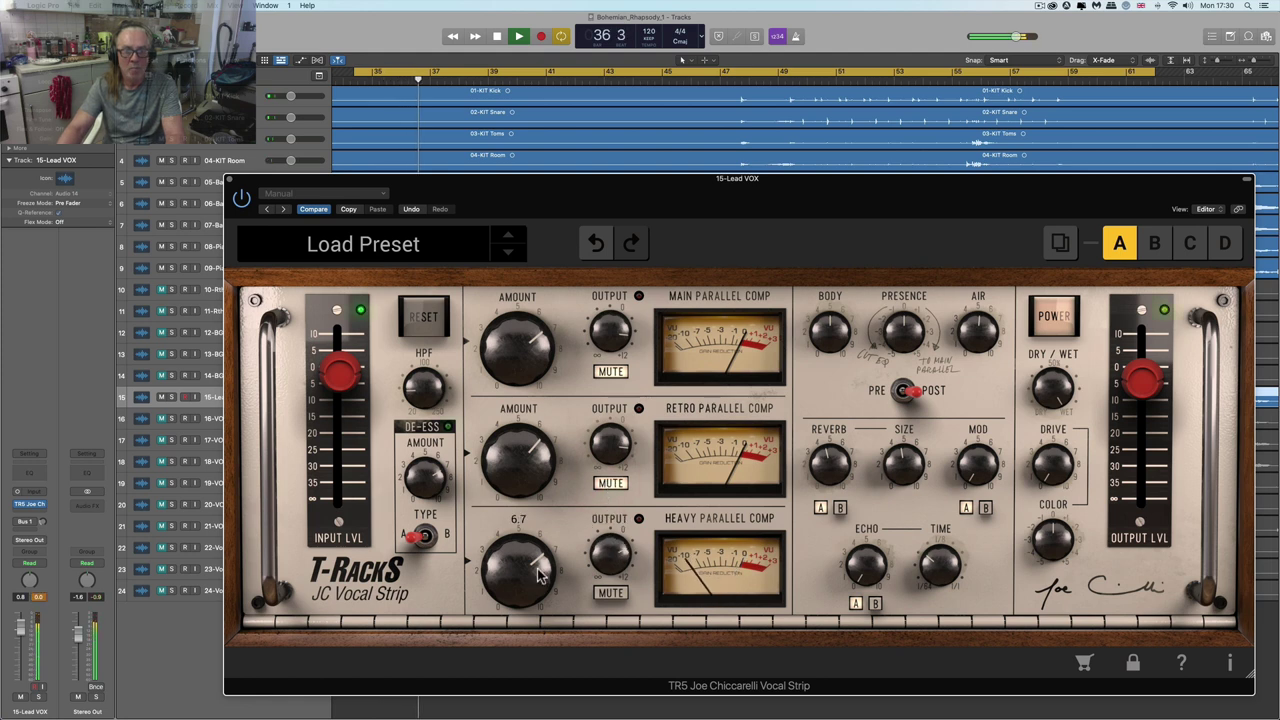
- Set the Heavy Parallel Comp output to 3.5 dB, stop playback, and turn its amount up to about maximum
left_click(609, 559)
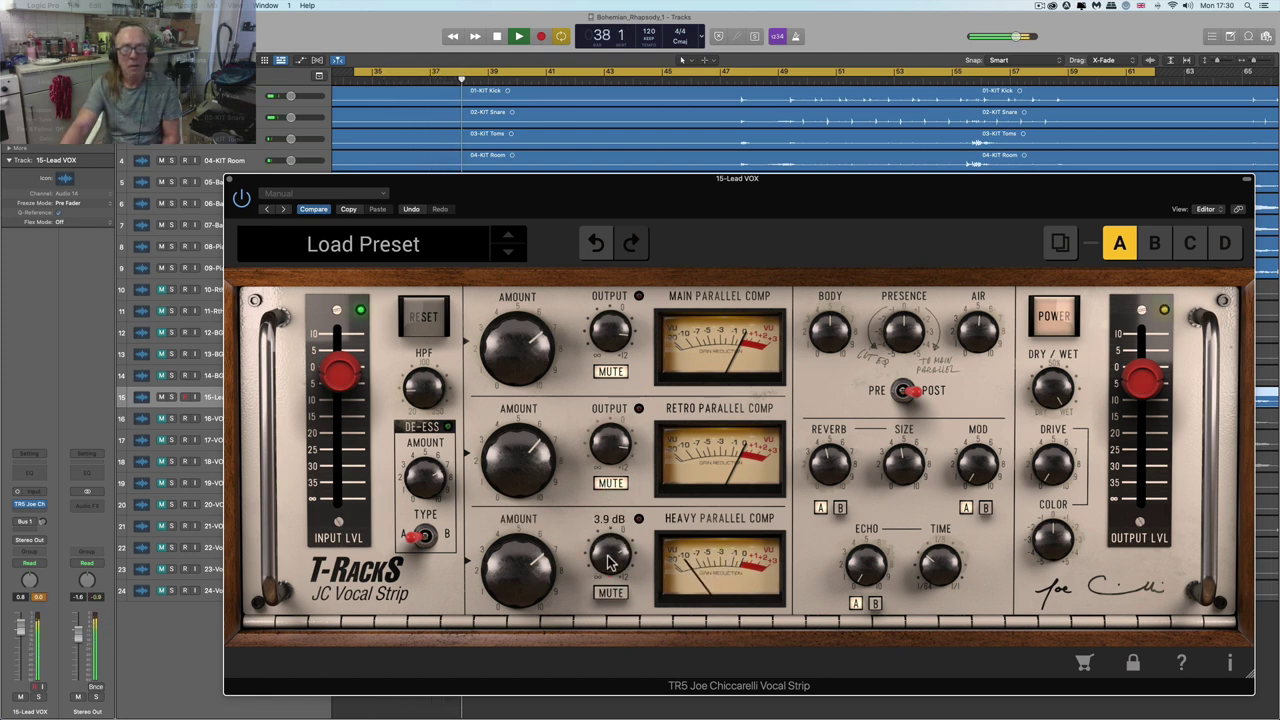
left_click_drag(608, 556, 608, 558)
left_click(608, 554)
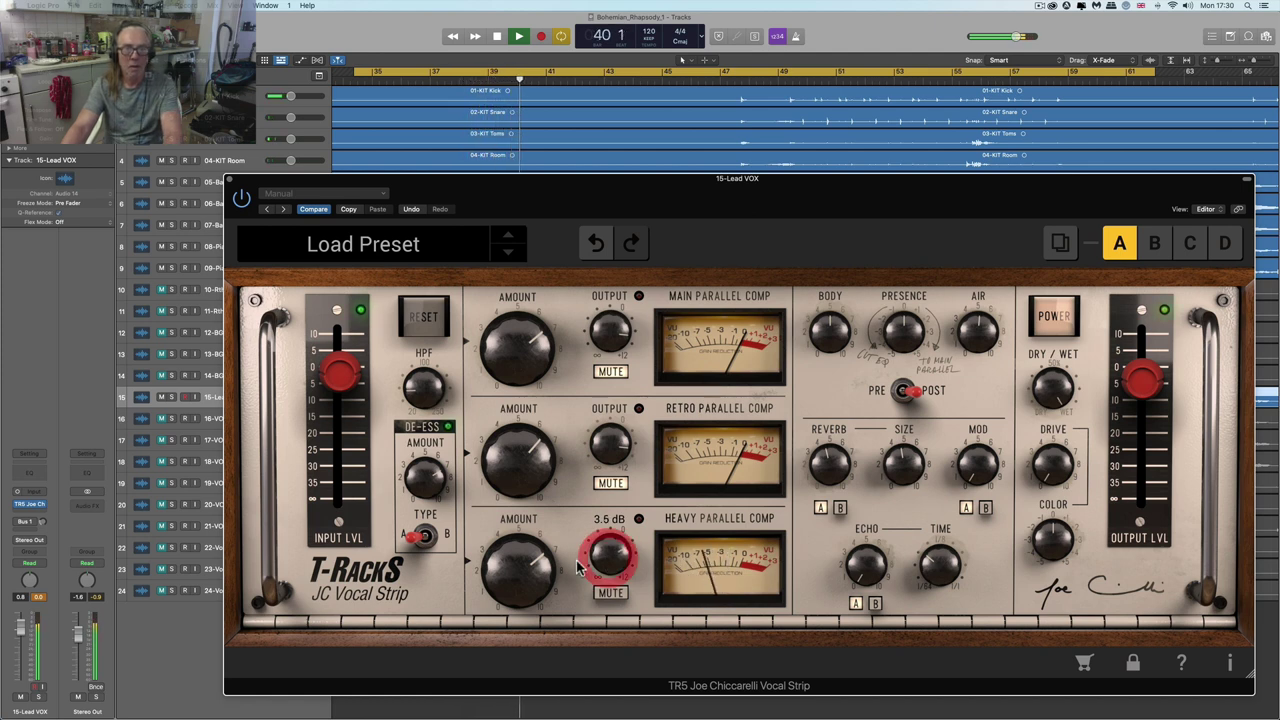
mouse_move(540, 568)
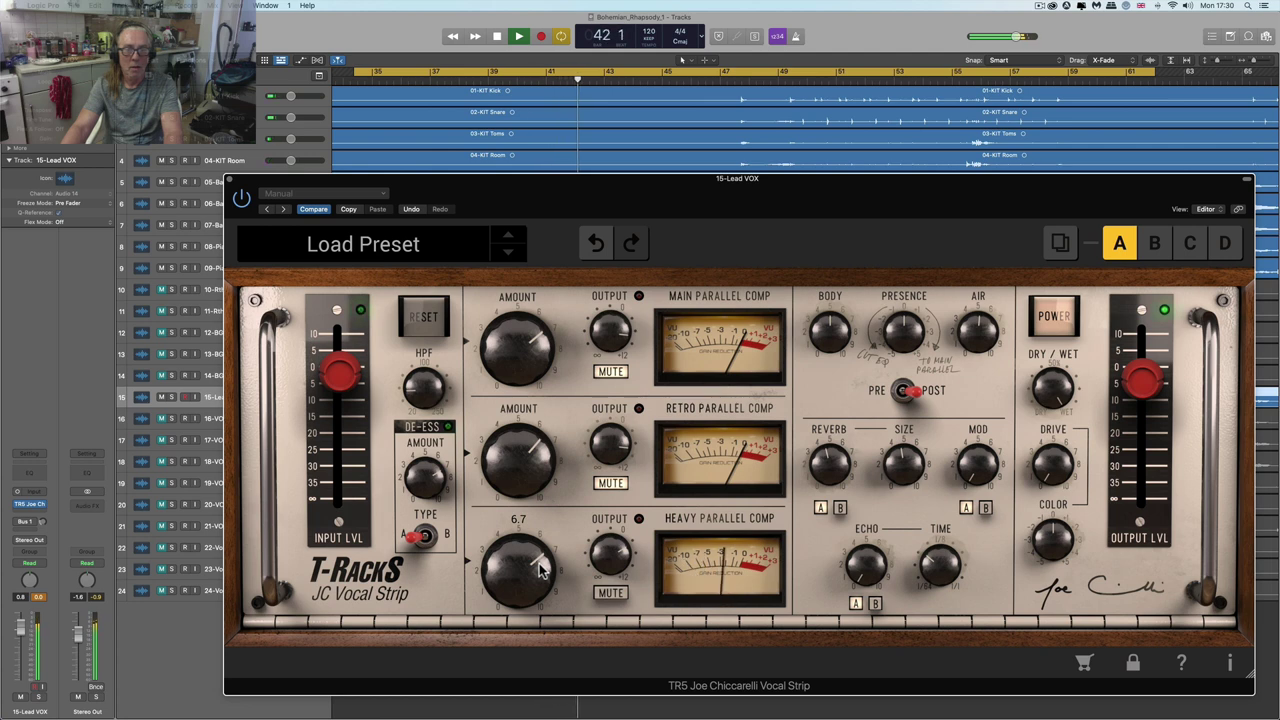
left_click(540, 568)
key("space")
left_click_drag(540, 580, 524, 478)
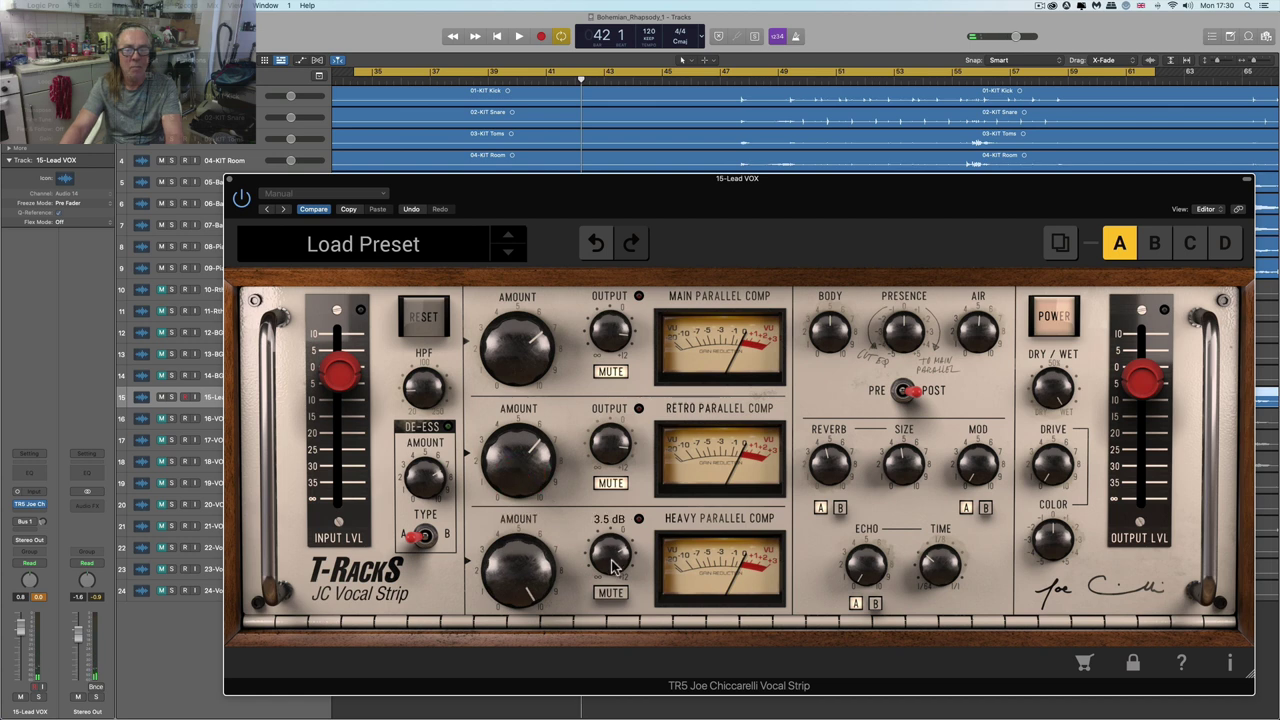
- Audition the song through the Heavy Parallel Comp at amount 10.0 and raise its output to about 6.1 dB
key("space")
left_click_drag(615, 565, 615, 578)
left_click(612, 578)
key("space")
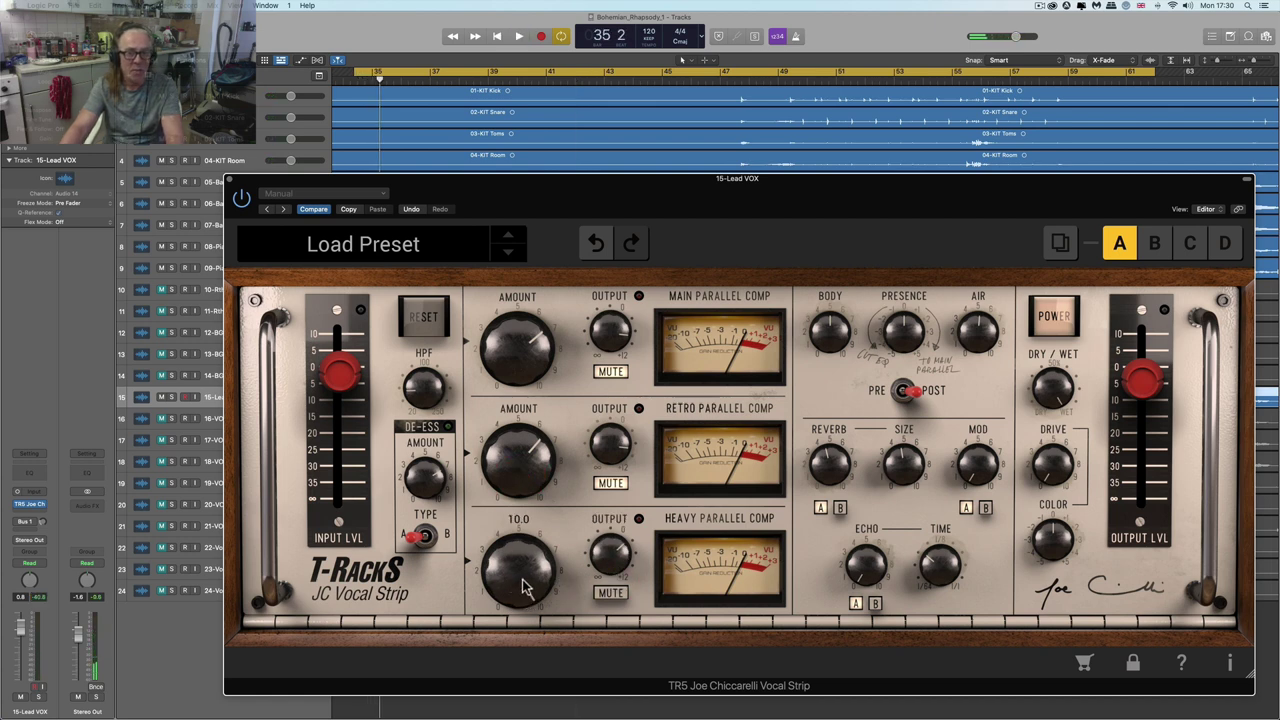
mouse_move(601, 563)
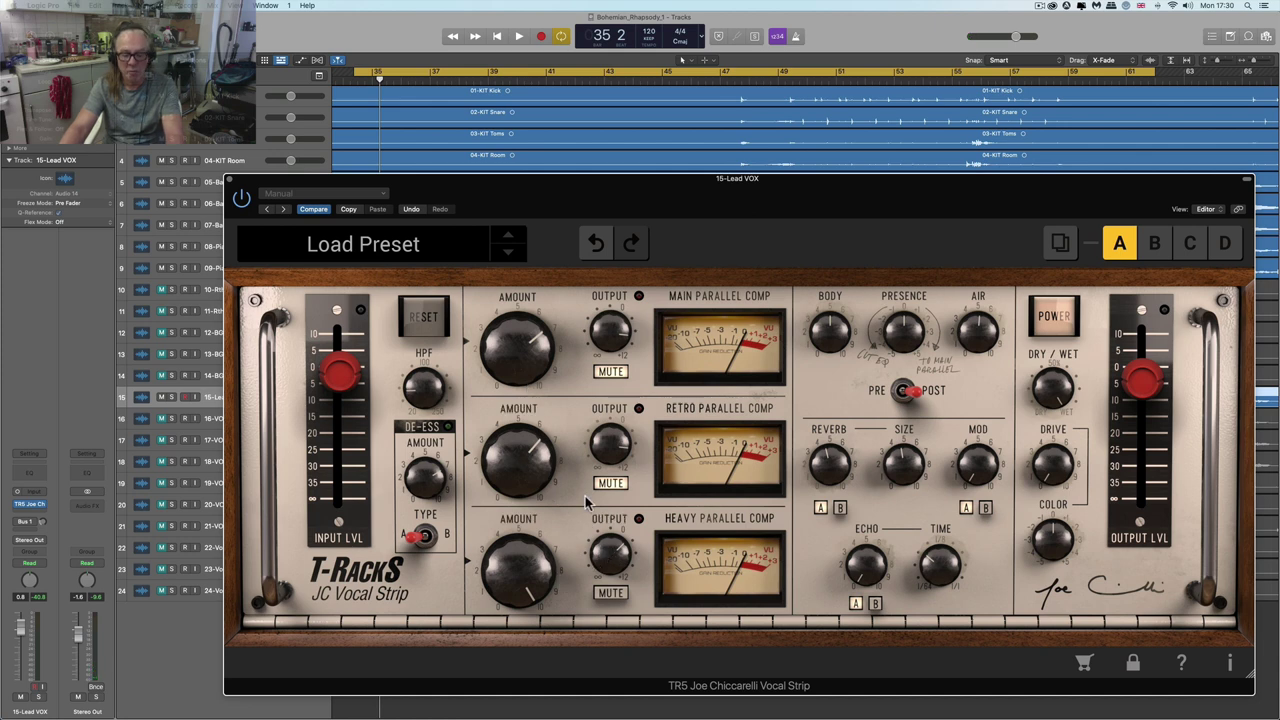
key("space")
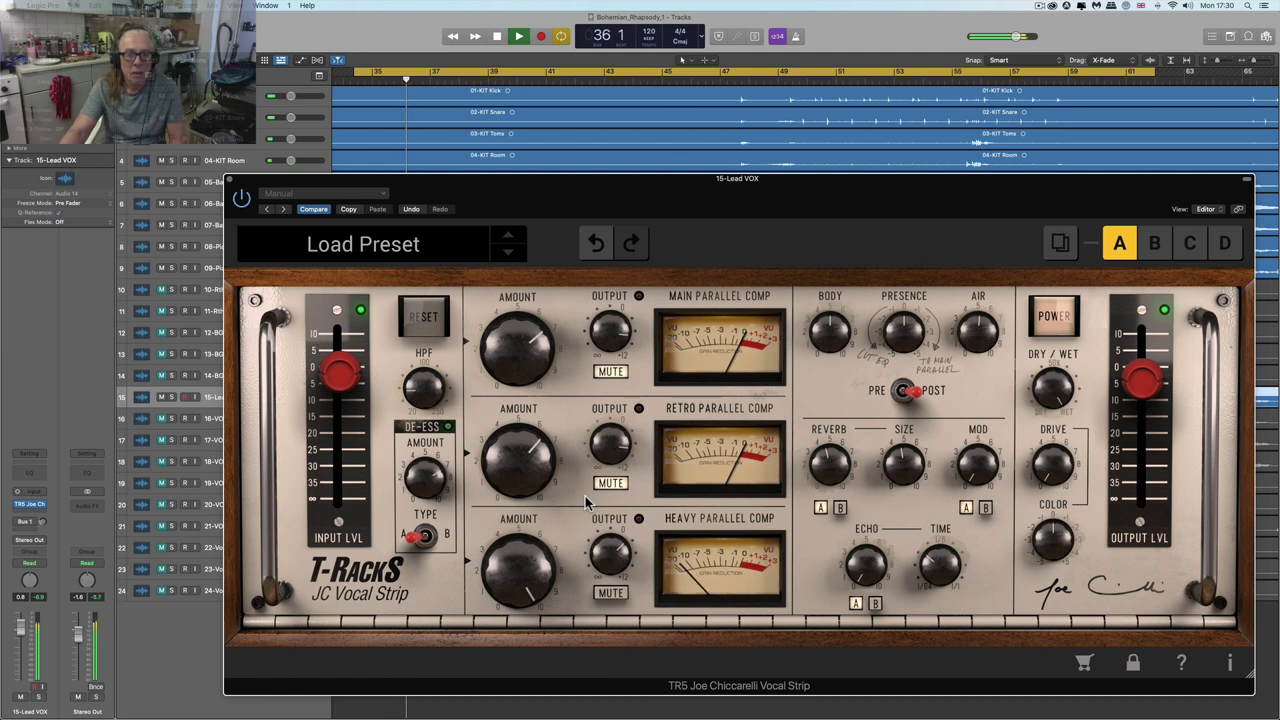
left_click_drag(612, 560, 613, 515)
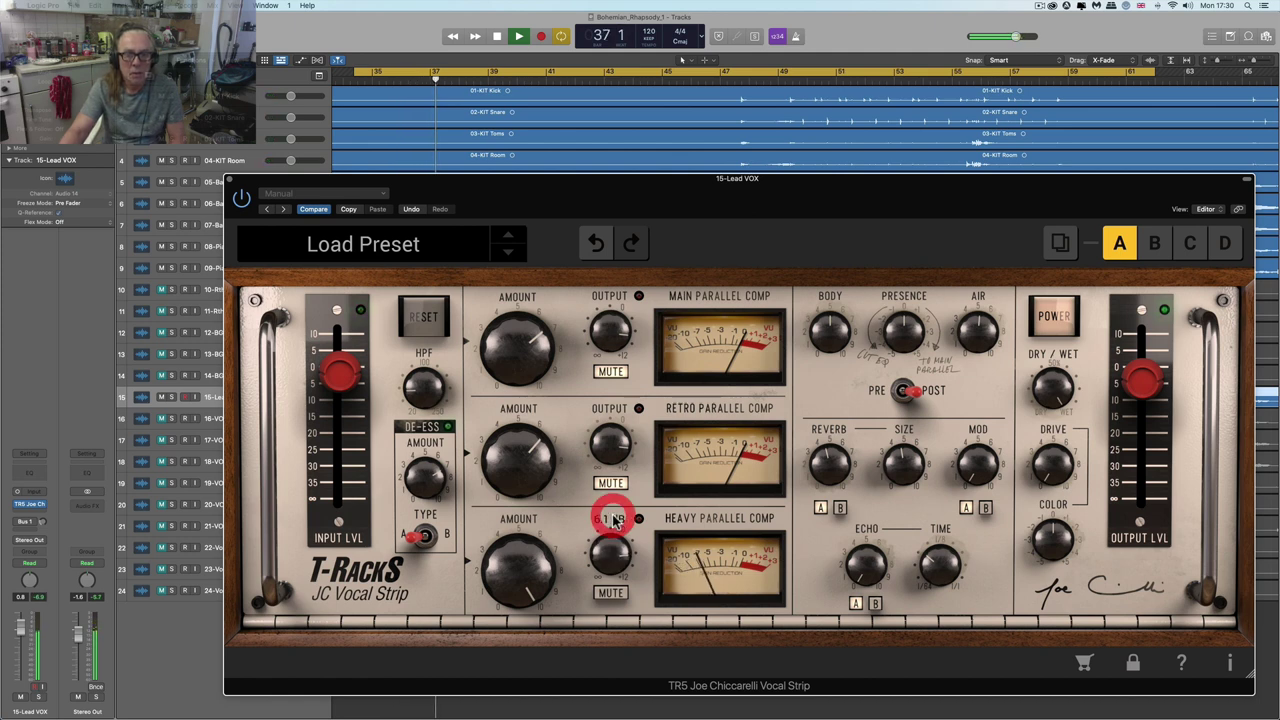
- Audition the lead vocal in solo, stop playback, lower the Heavy Parallel Comp amount to 9.2 and unsolo the track
left_click(38, 697)
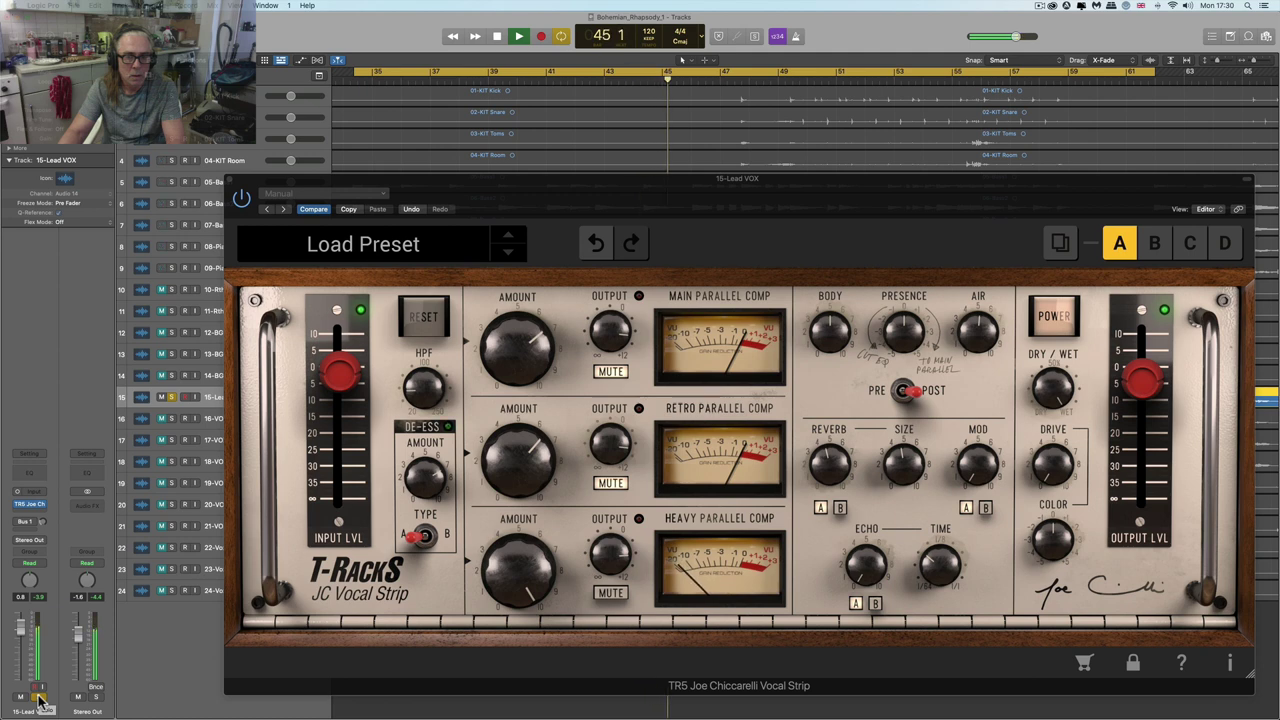
key("space")
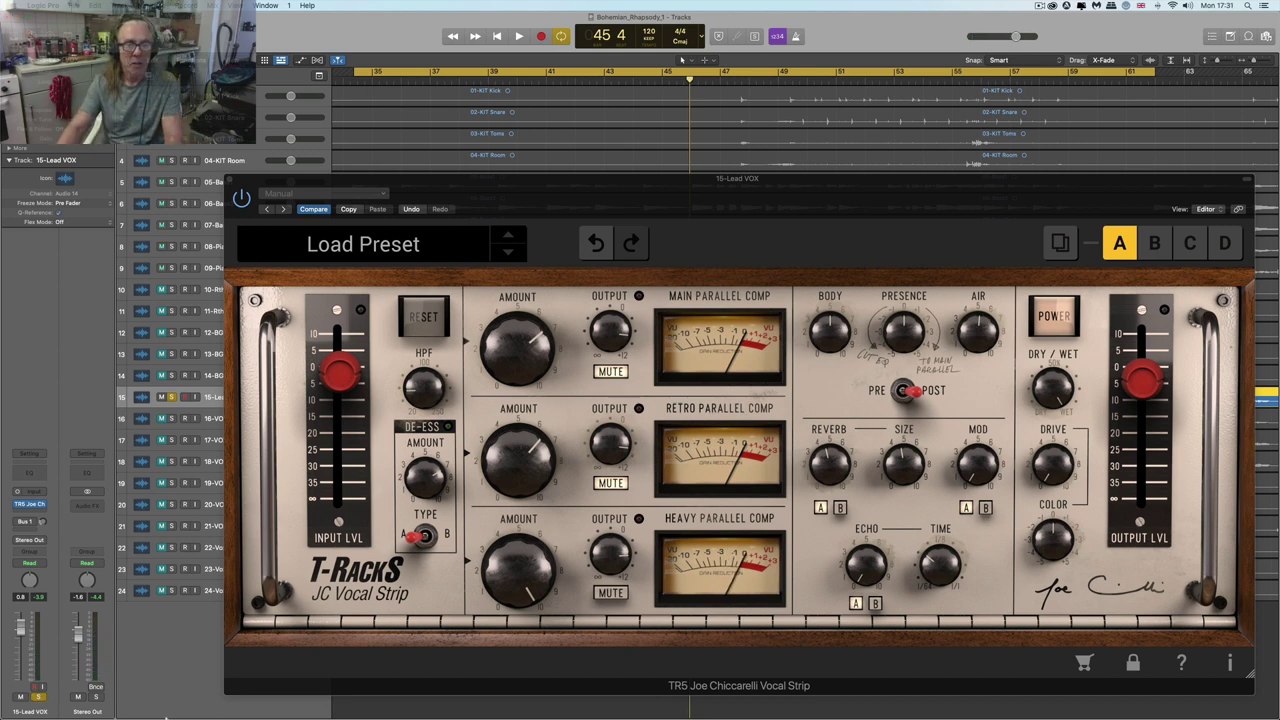
left_click_drag(510, 568, 506, 588)
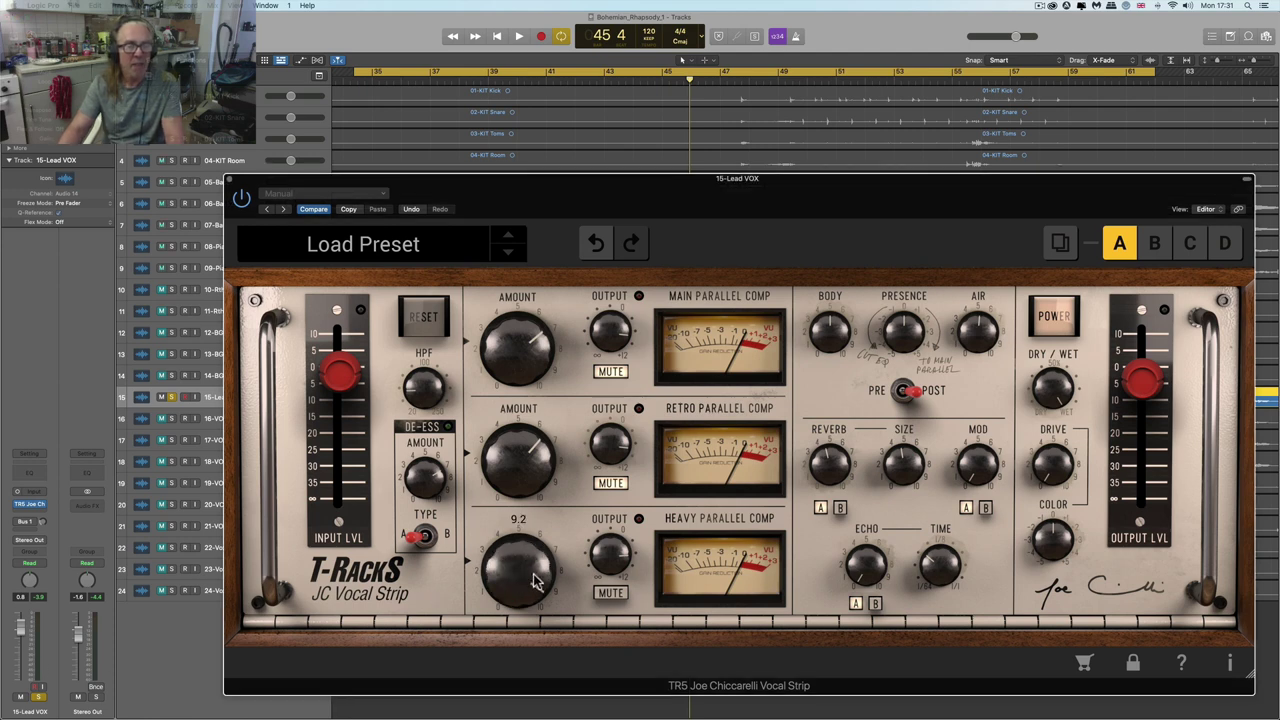
left_click(42, 699)
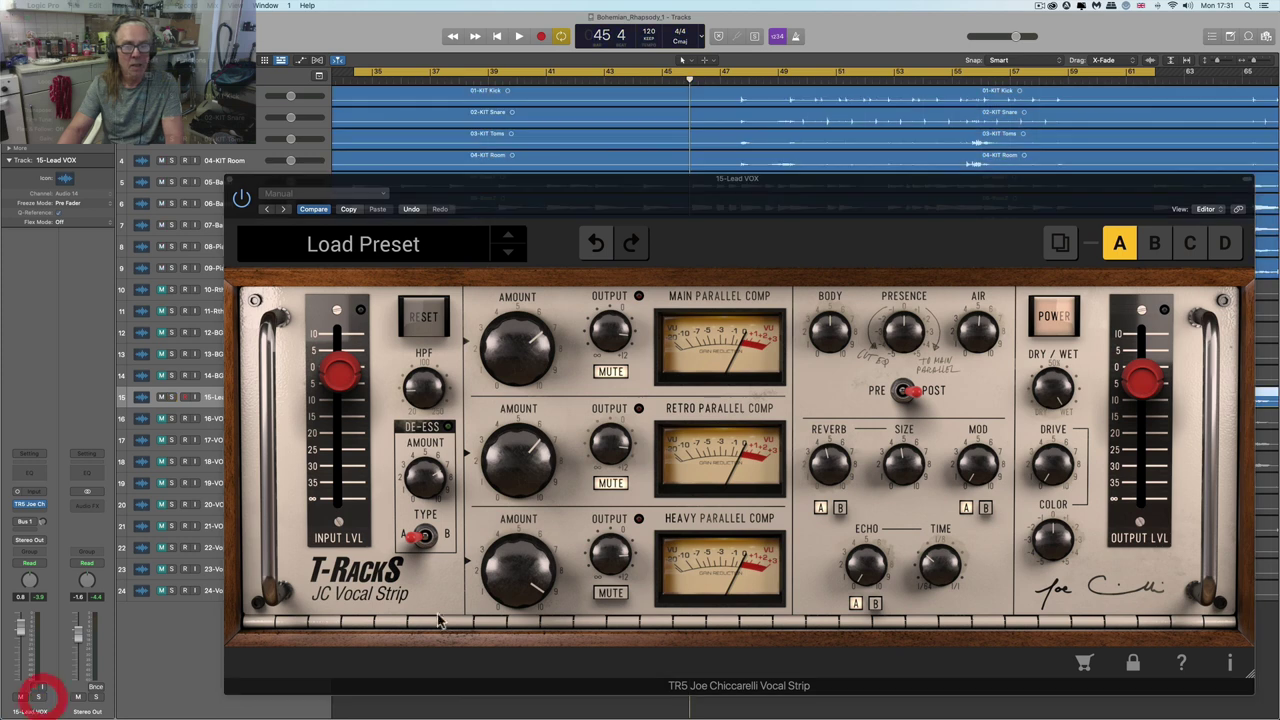
- Replay the full mix with the Heavy Parallel Comp amount raised to about maximum and its output at 7.4 dB
key("space")
left_click_drag(510, 586, 510, 573)
left_click_drag(515, 628, 530, 578)
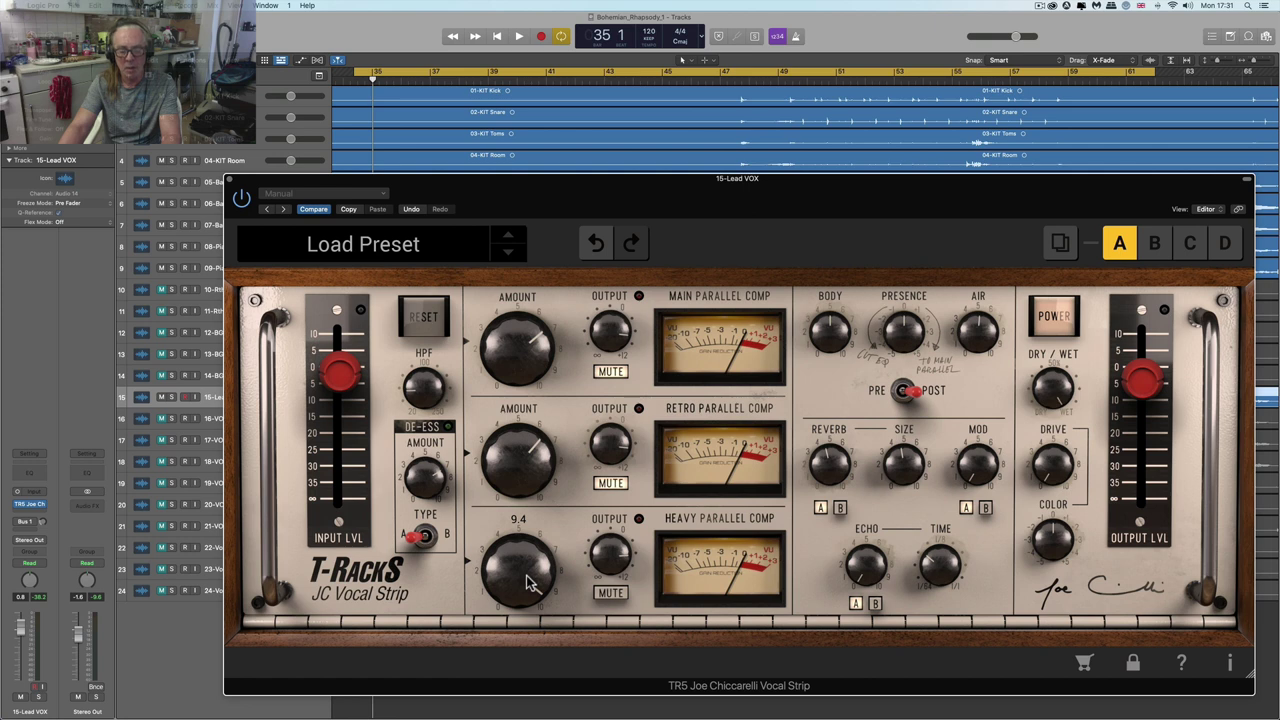
key("space")
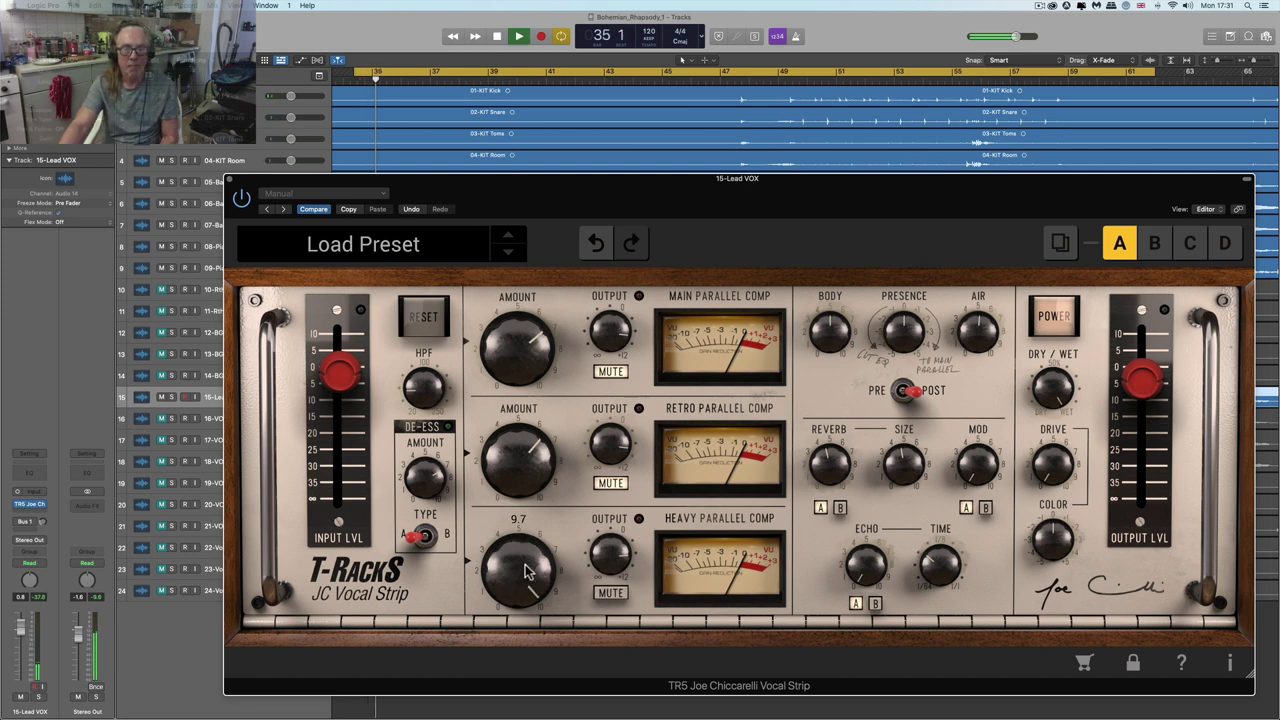
left_click(610, 555)
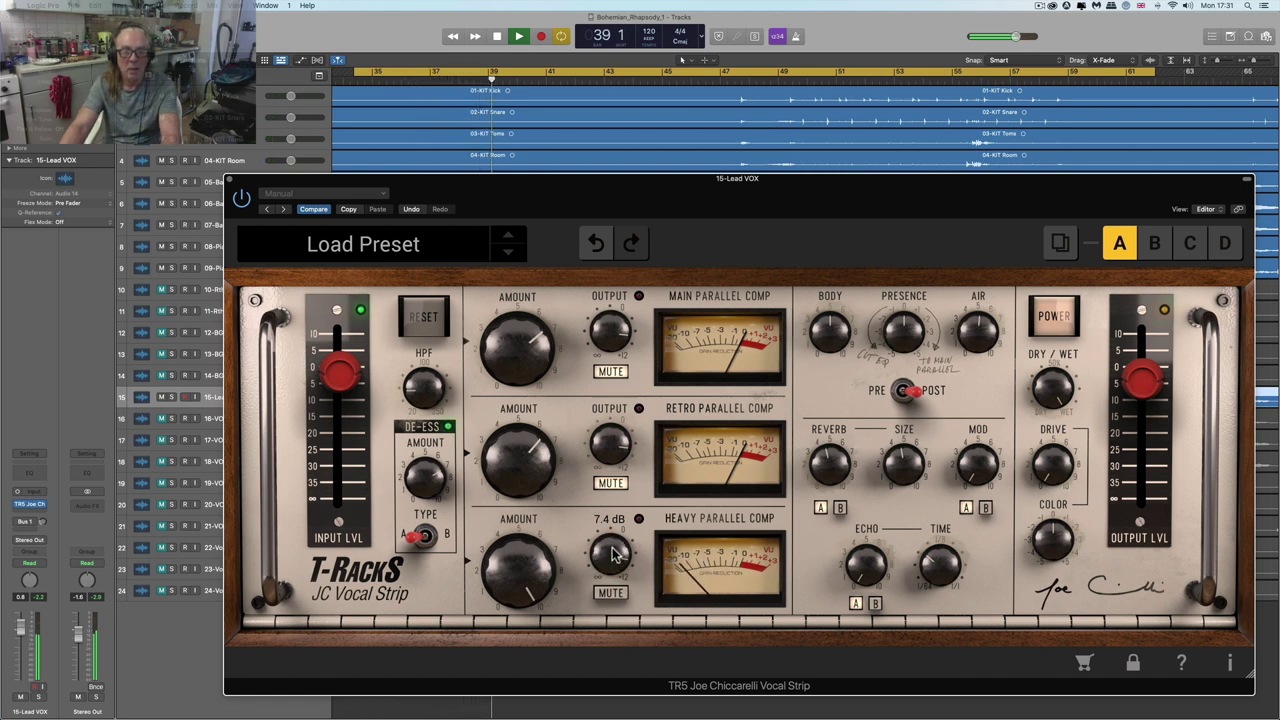
left_click_drag(613, 558, 615, 555)
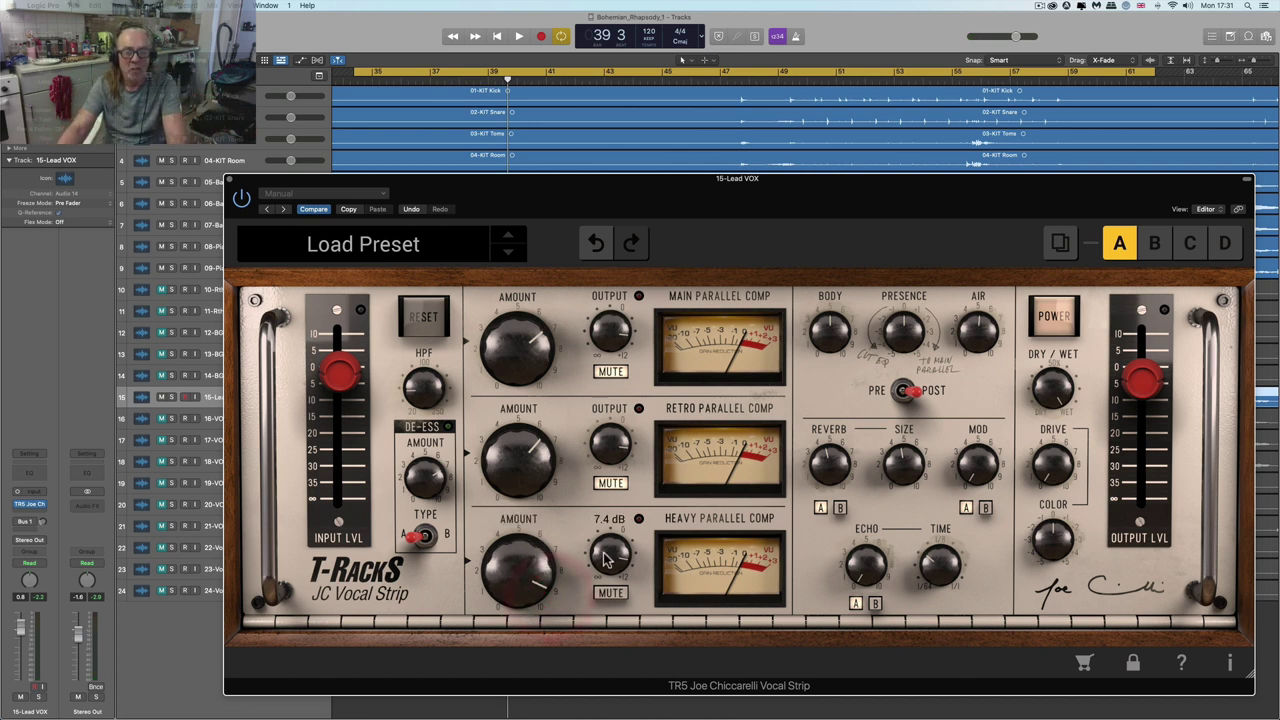
- Lower the Heavy Parallel Comp amount to 8.2, reduce it further to 5.3 during playback, and stop
left_click_drag(521, 564, 524, 580)
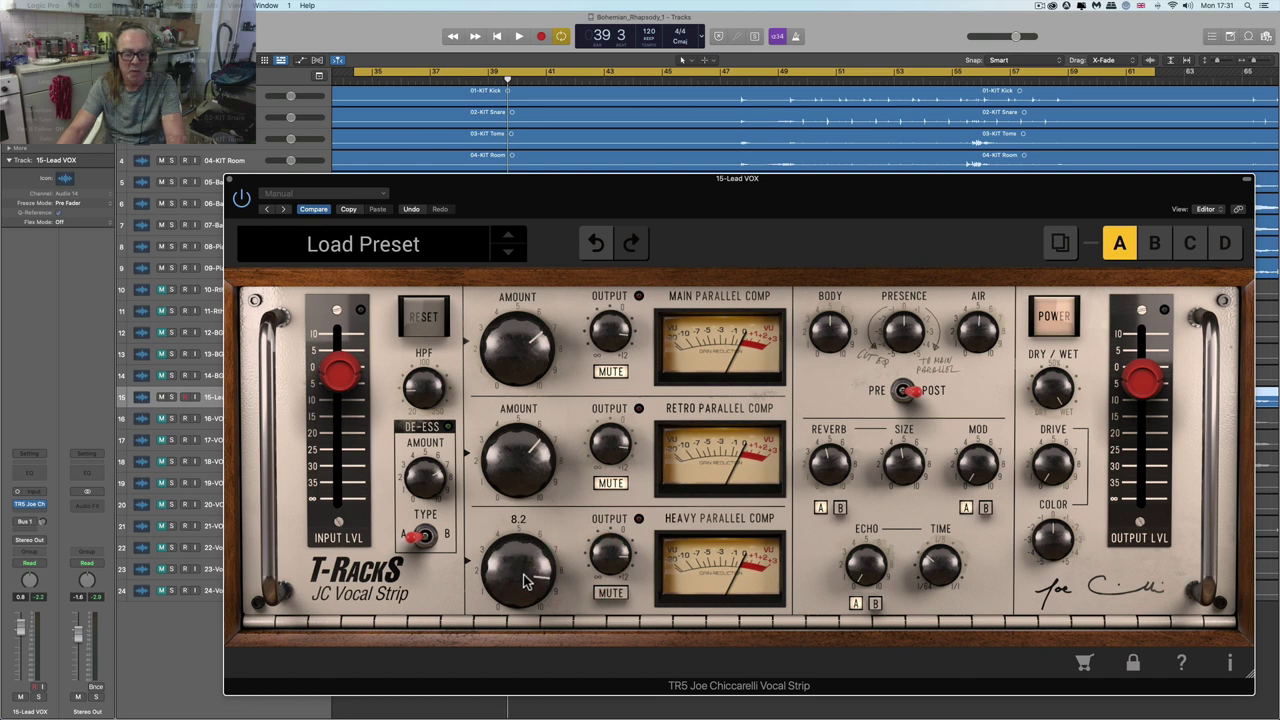
key("space")
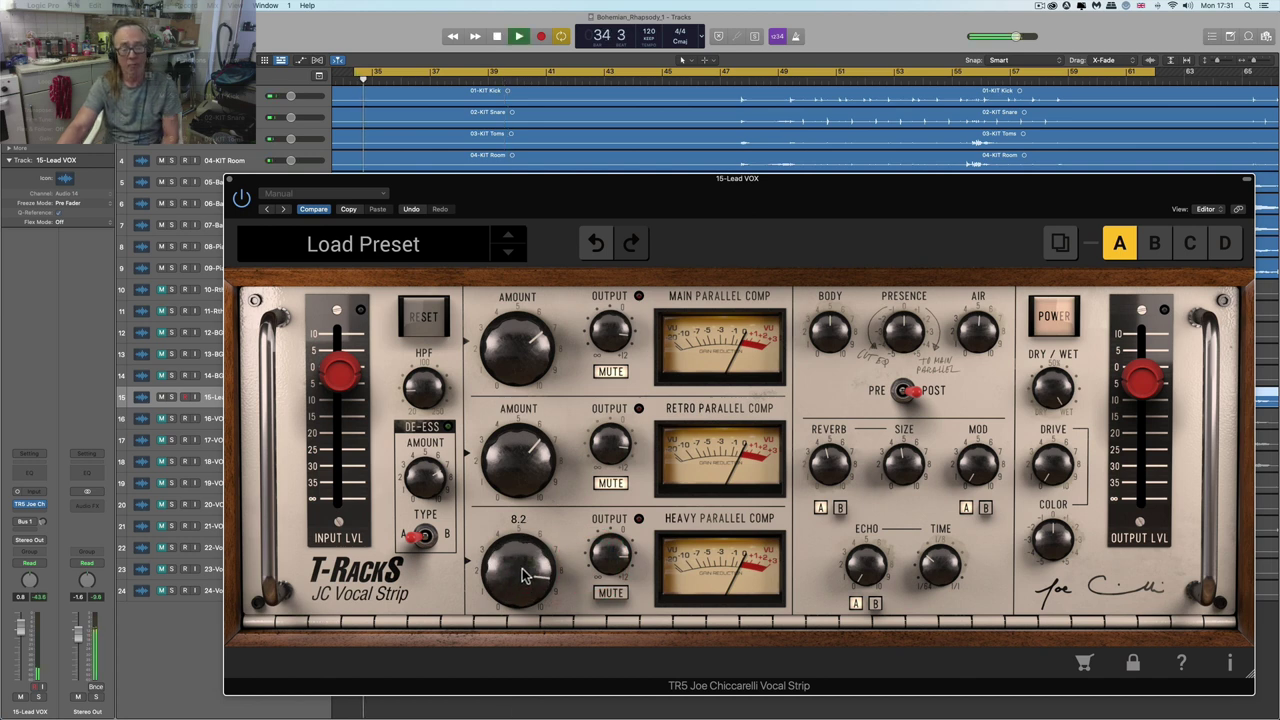
left_click_drag(522, 575, 550, 648)
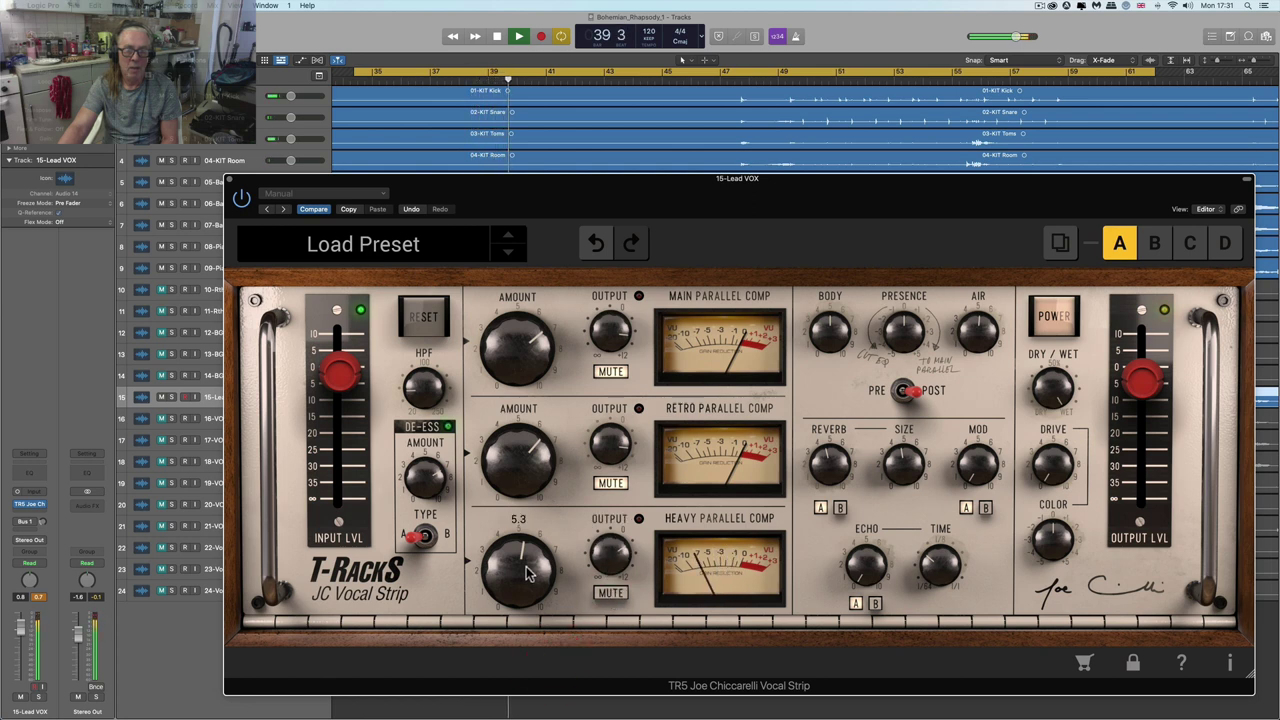
key("space")
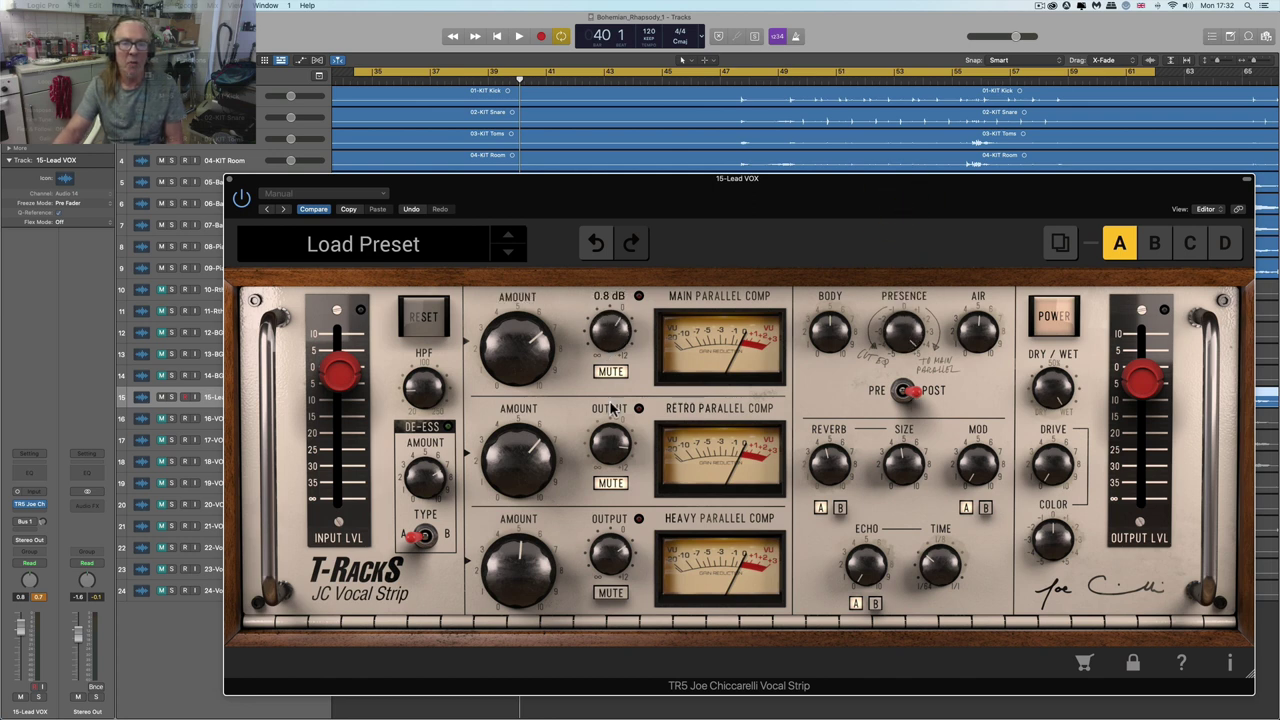
- Turn the Main Parallel Comp amount up to about maximum, mute the Heavy comp and unmute the Retro comp
left_click_drag(518, 345, 515, 278)
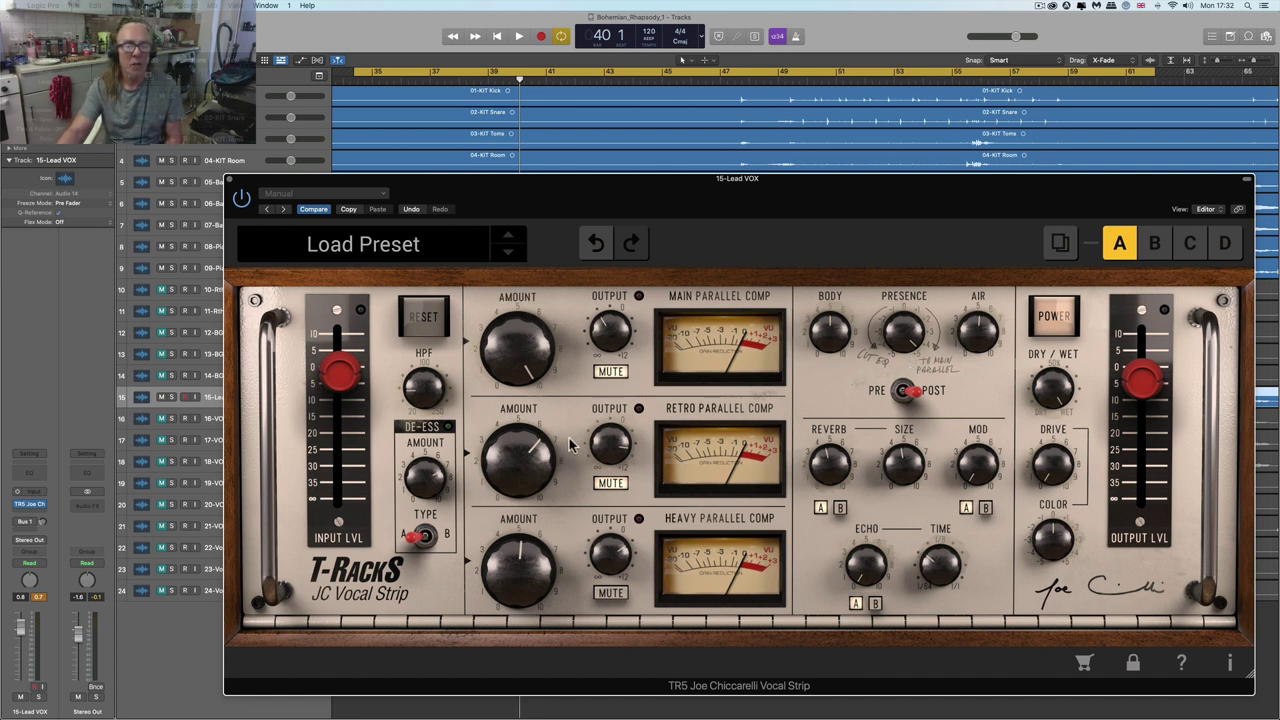
left_click(615, 416)
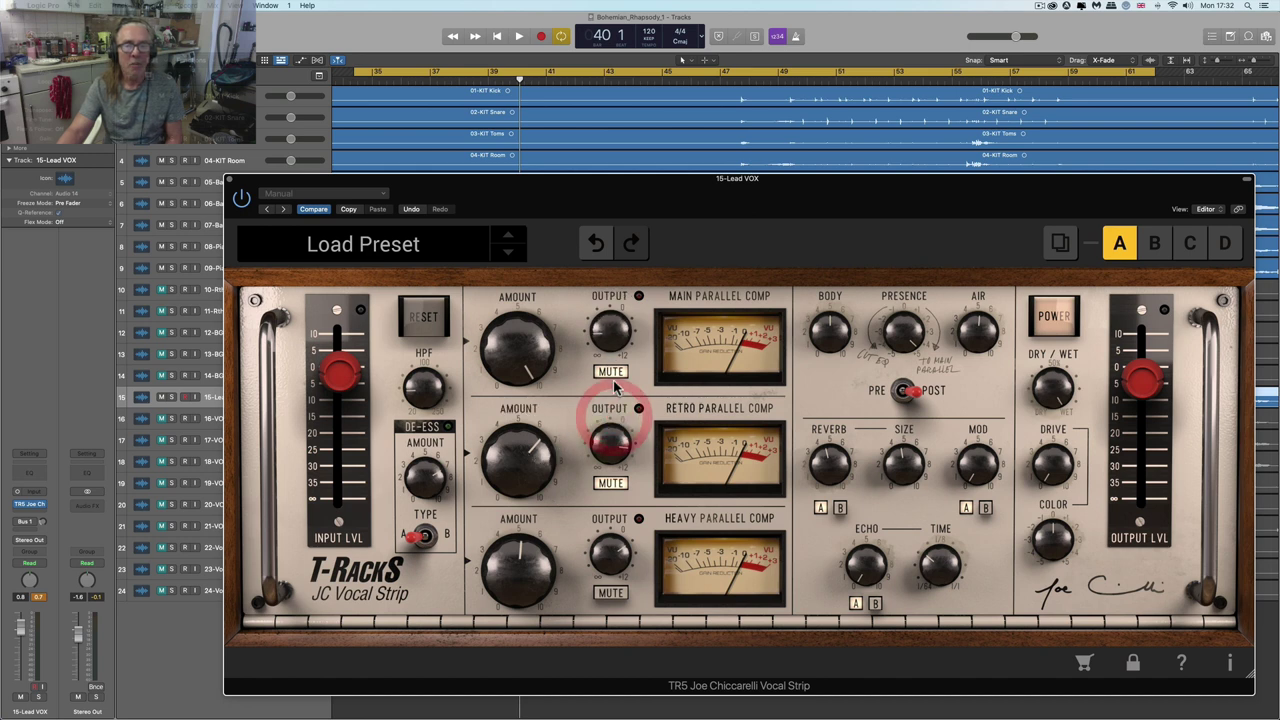
left_click(607, 595)
left_click(614, 485)
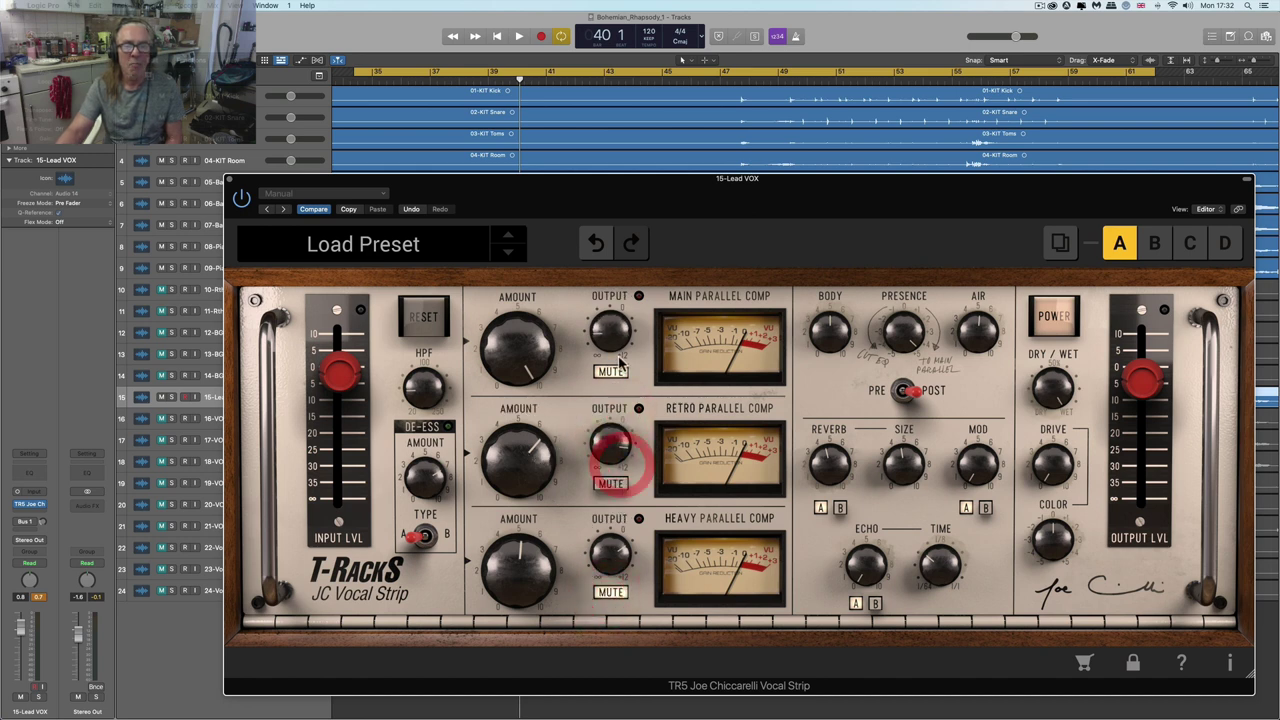
left_click(540, 468)
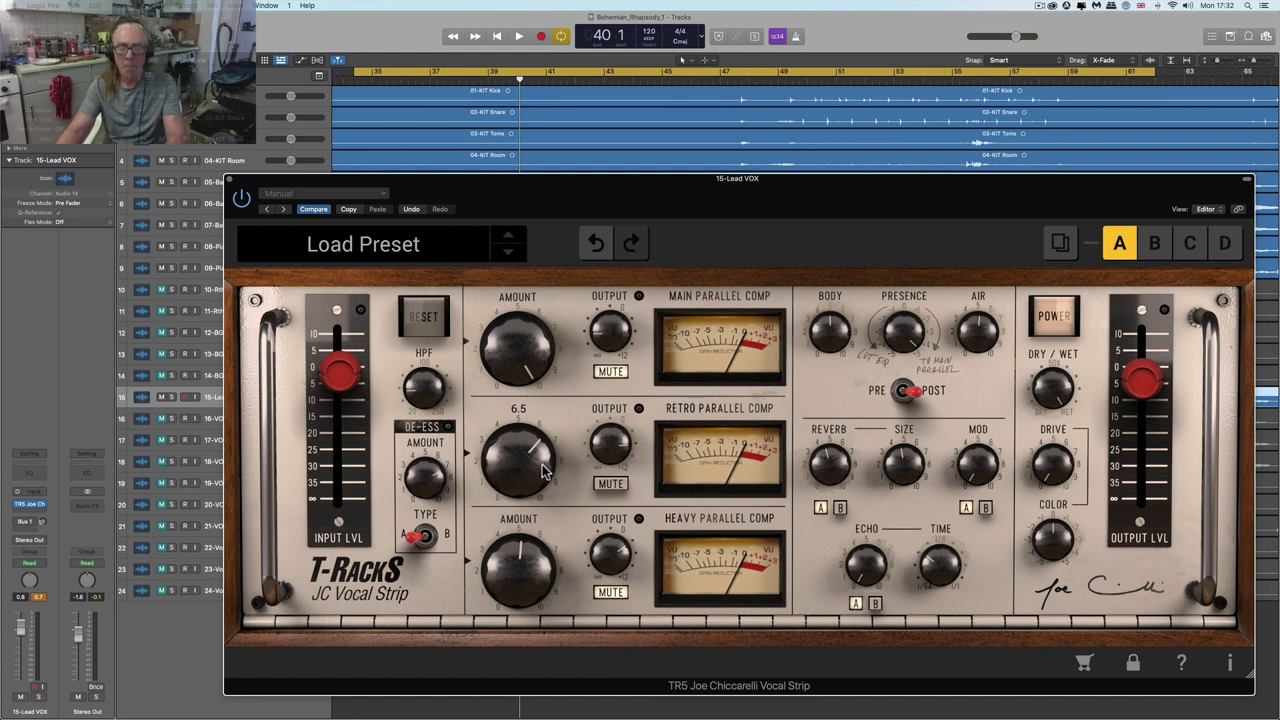
- Raise the Retro Parallel Comp amount to slightly above 6.7 while auditioning the song, and stop playback
key("space")
left_click_drag(540, 480, 528, 468)
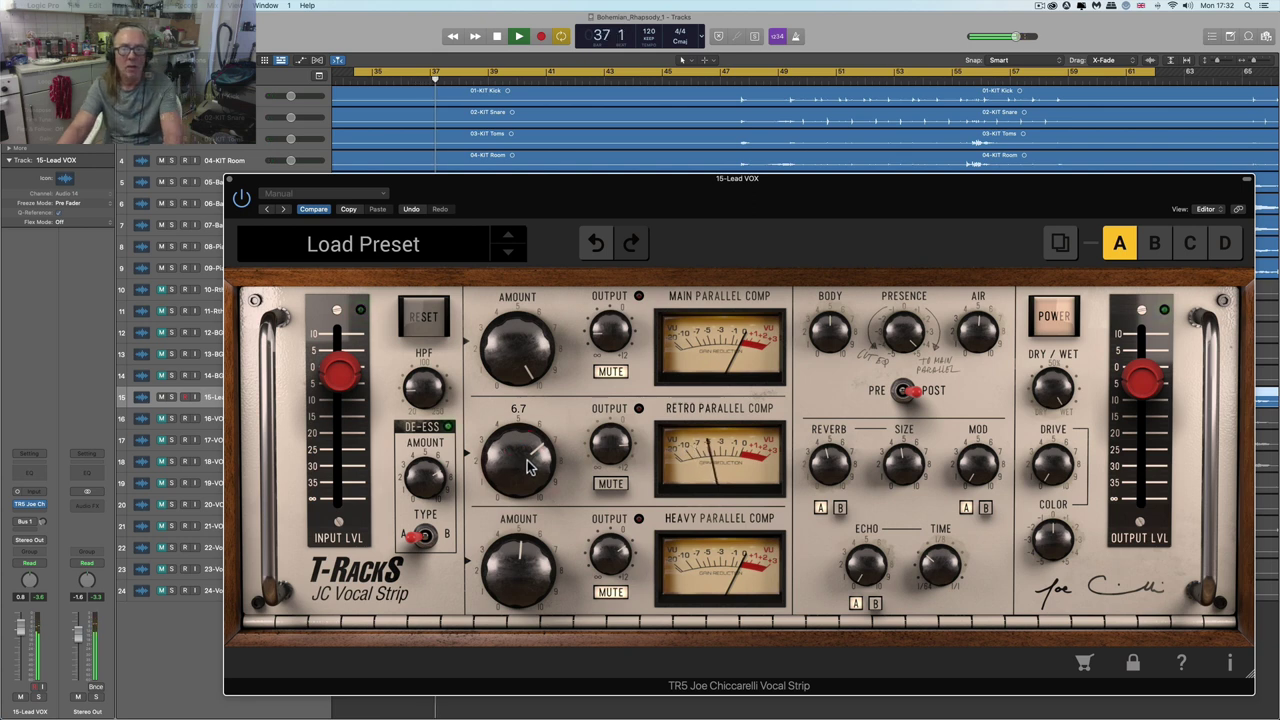
left_click_drag(525, 464, 532, 450)
key("space")
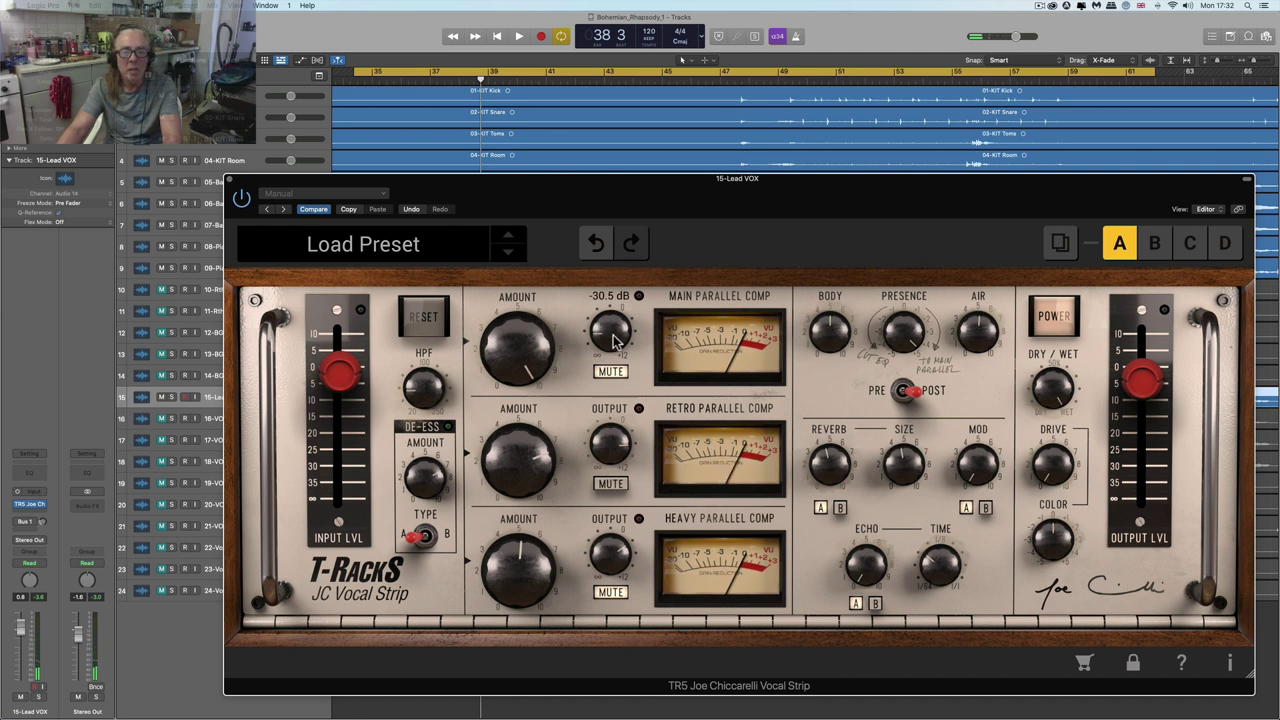
- Unmute the Main Parallel Comp during playback and blend it with the Retro by setting its output to -7.2 dB
key("space")
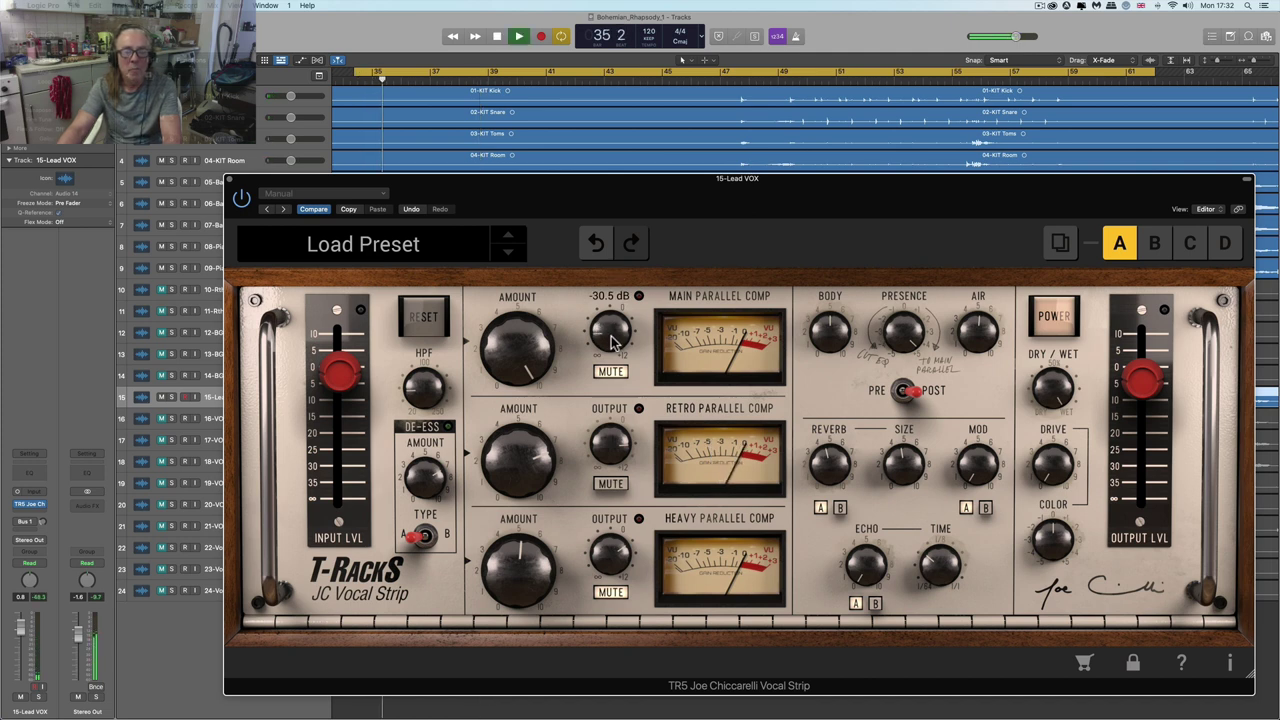
left_click(607, 371)
left_click(607, 371)
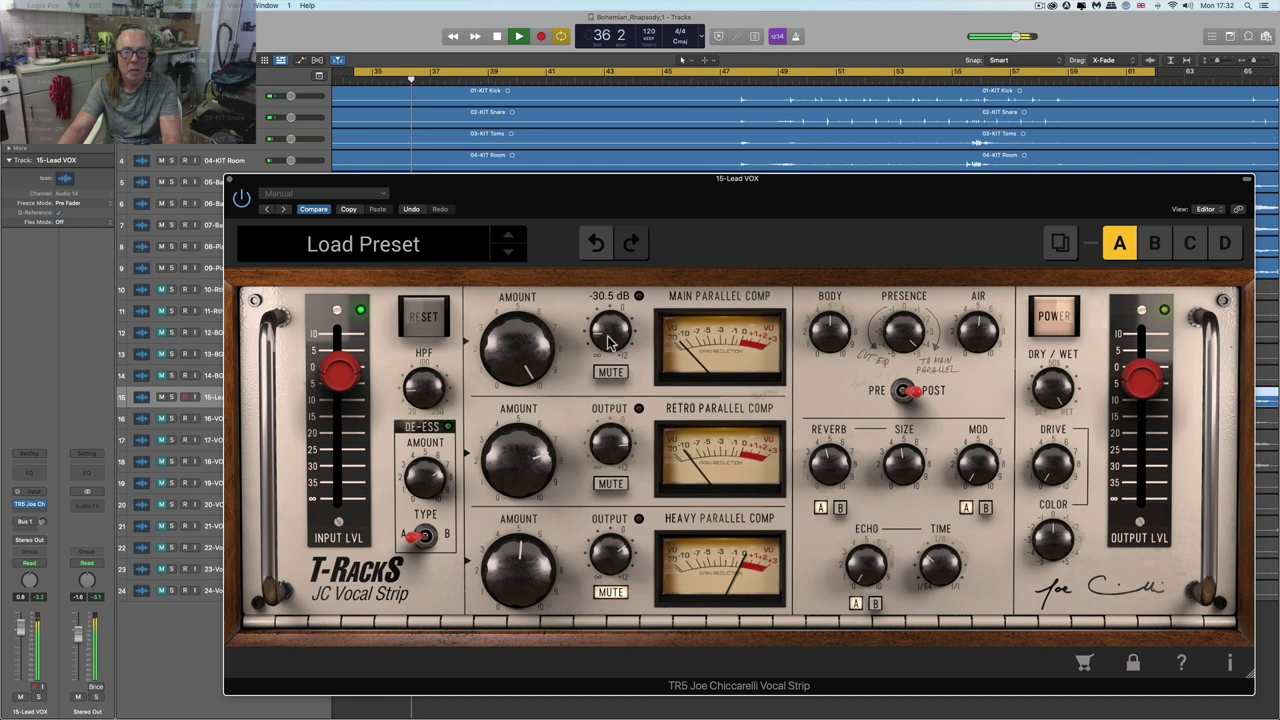
left_click_drag(609, 325, 605, 296)
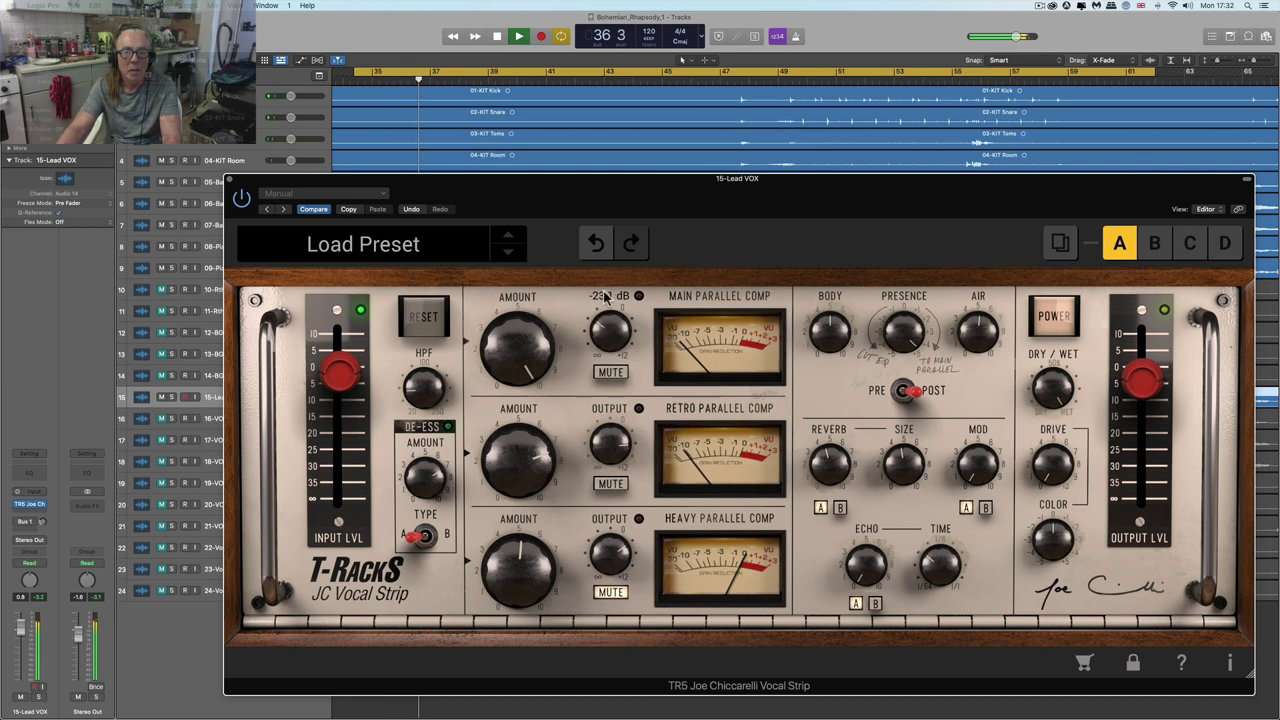
left_click(588, 230)
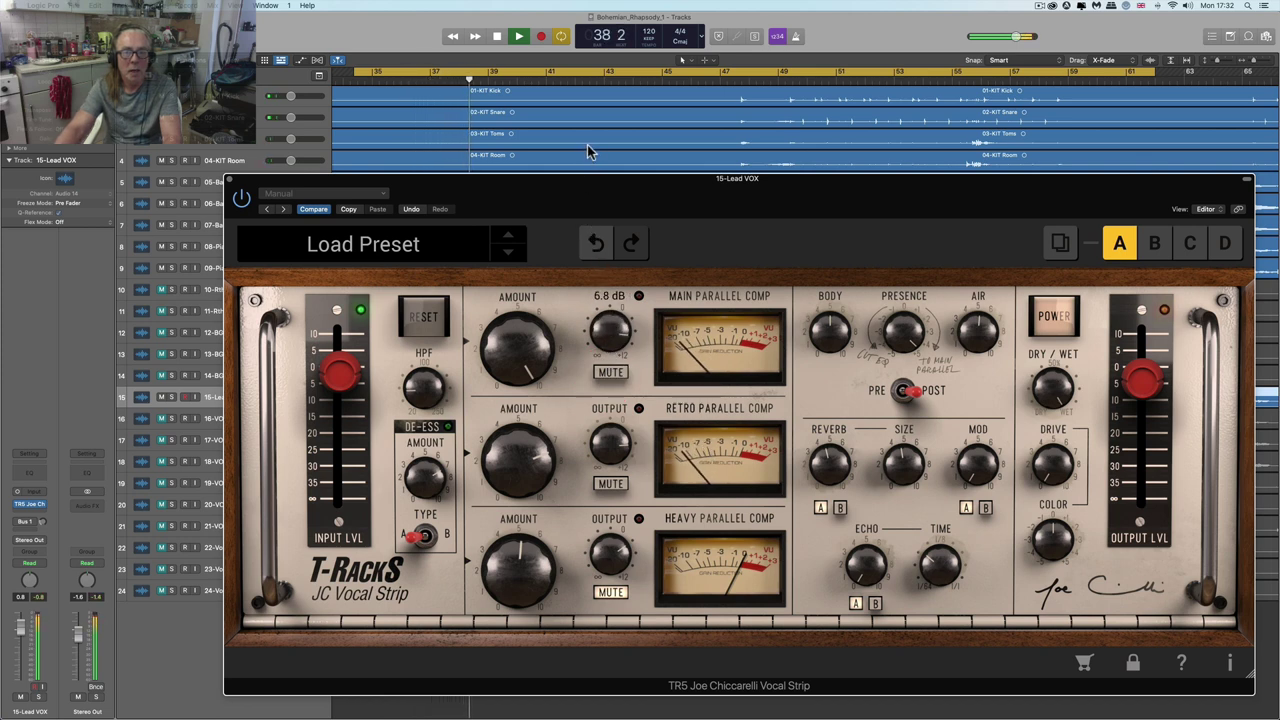
left_click(590, 228)
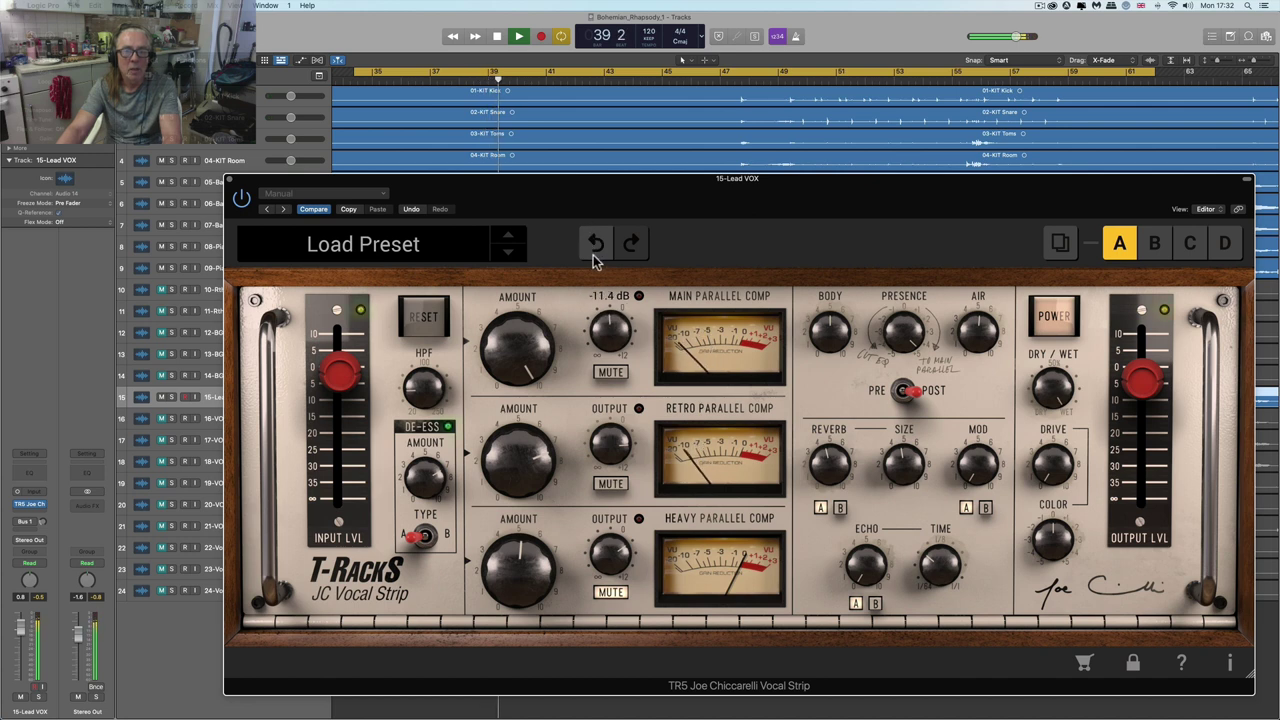
mouse_move(606, 315)
left_mouse_down()
mouse_move(607, 344)
mouse_move(606, 301)
left_mouse_up()
left_click(596, 245)
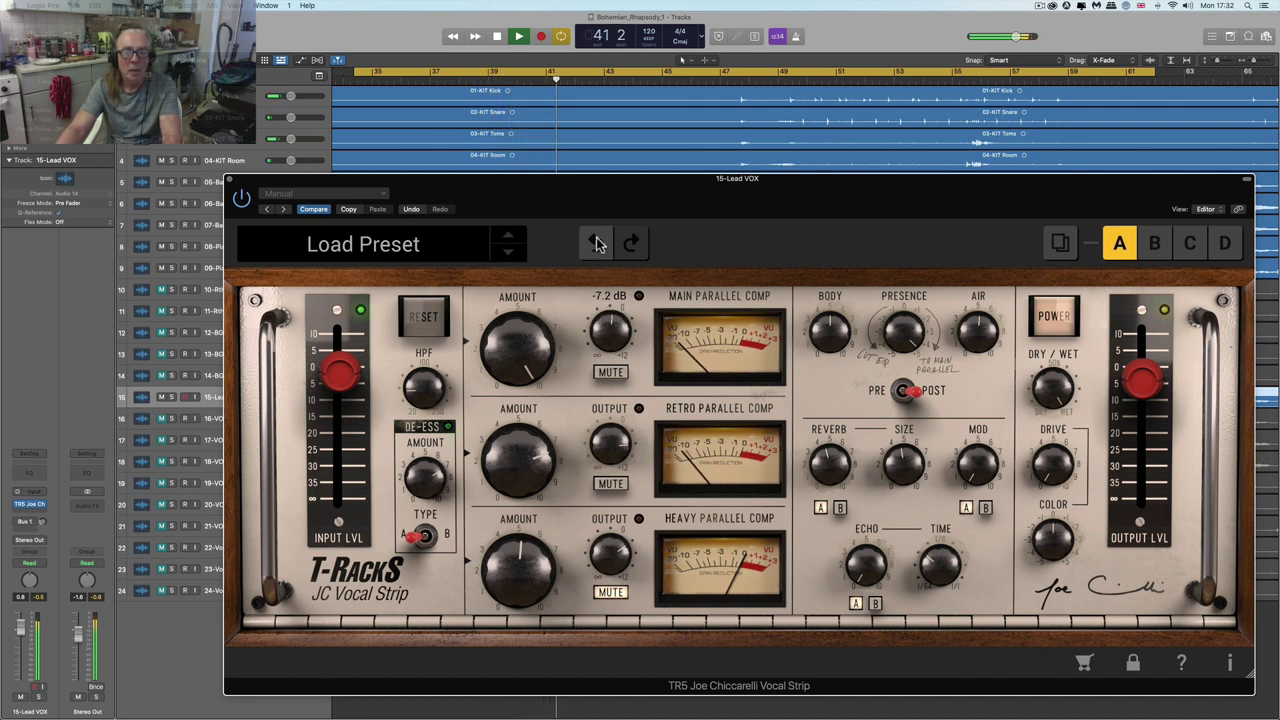
key("space")
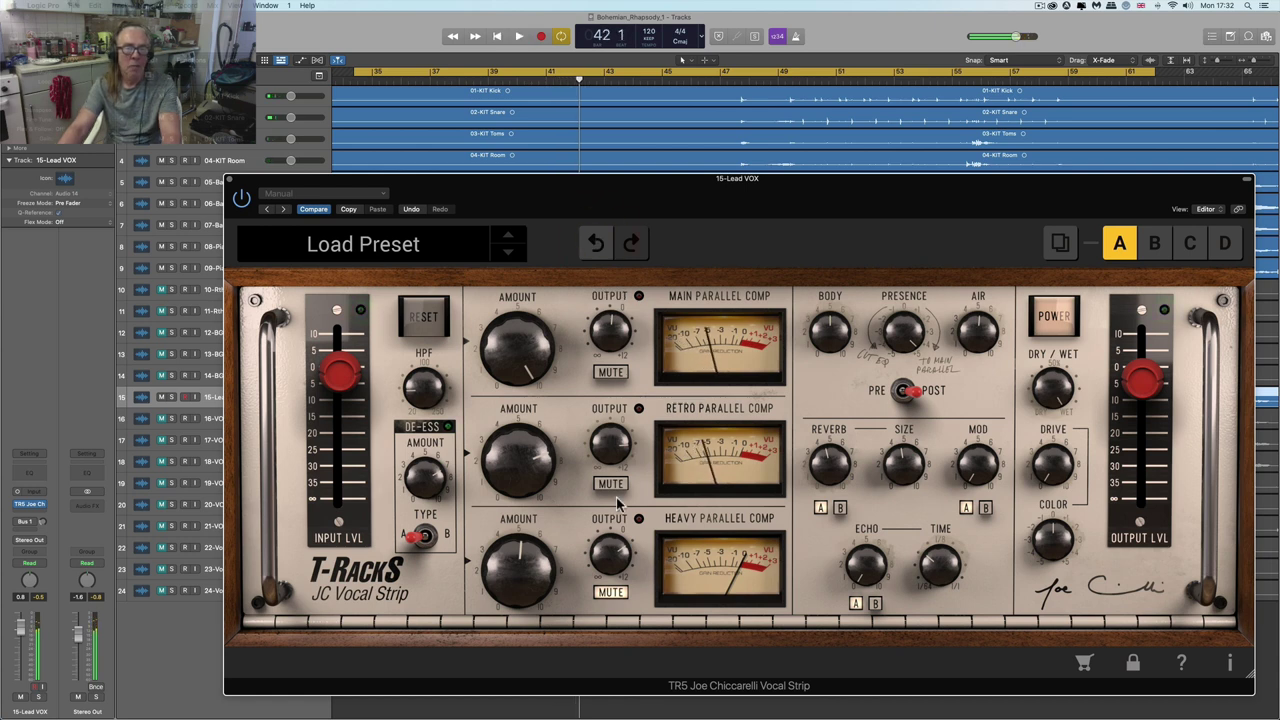
- Mute the Retro Parallel Comp, unmute the Heavy one and turn the Heavy amount up to about maximum
left_click(613, 488)
left_click(604, 591)
left_click_drag(530, 574, 497, 412)
mouse_move(610, 557)
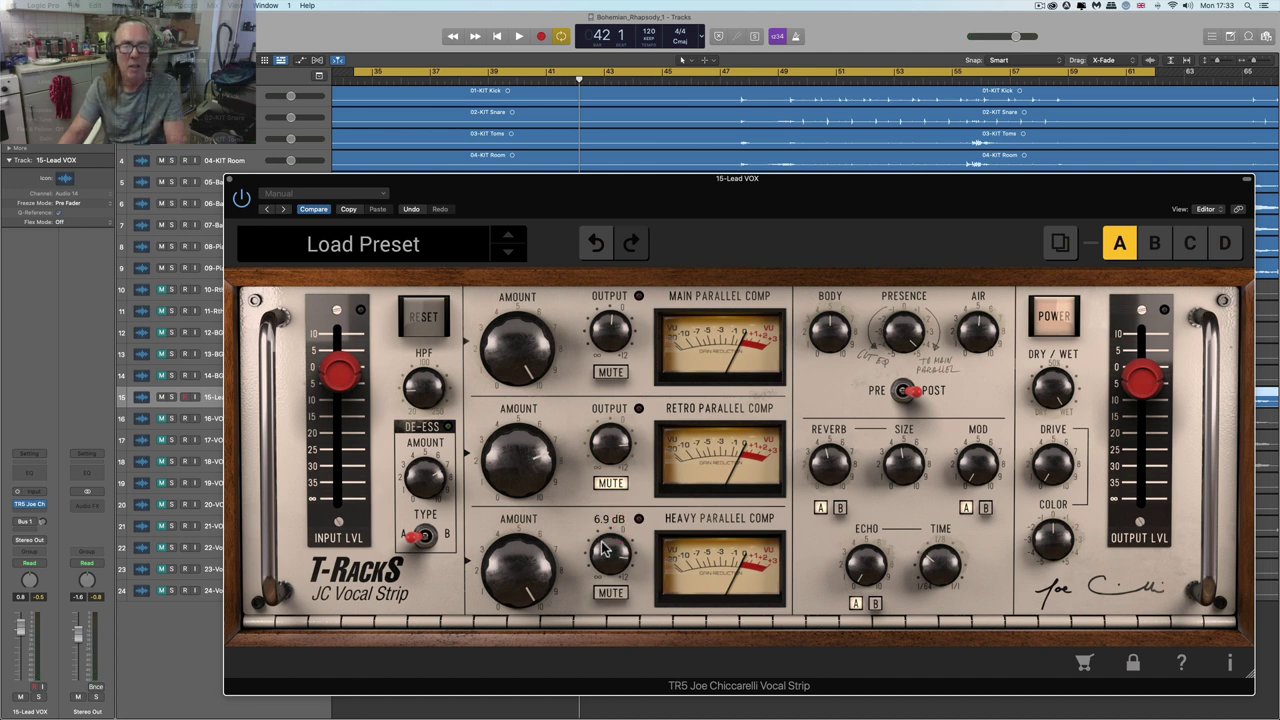
- Pull the Main Parallel Comp output down to -inf. and raise it during playback to blend it with the Heavy comp
key("space")
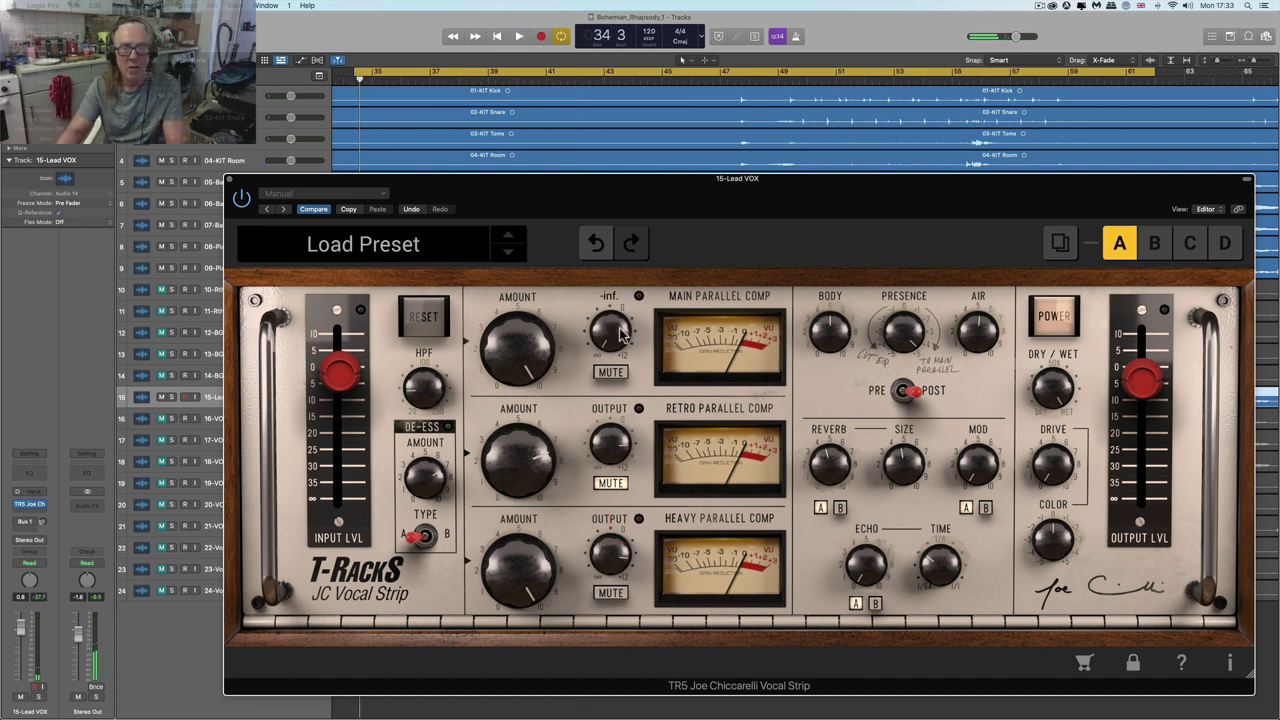
mouse_move(925, 340)
scroll(910, 338, "down", 2)
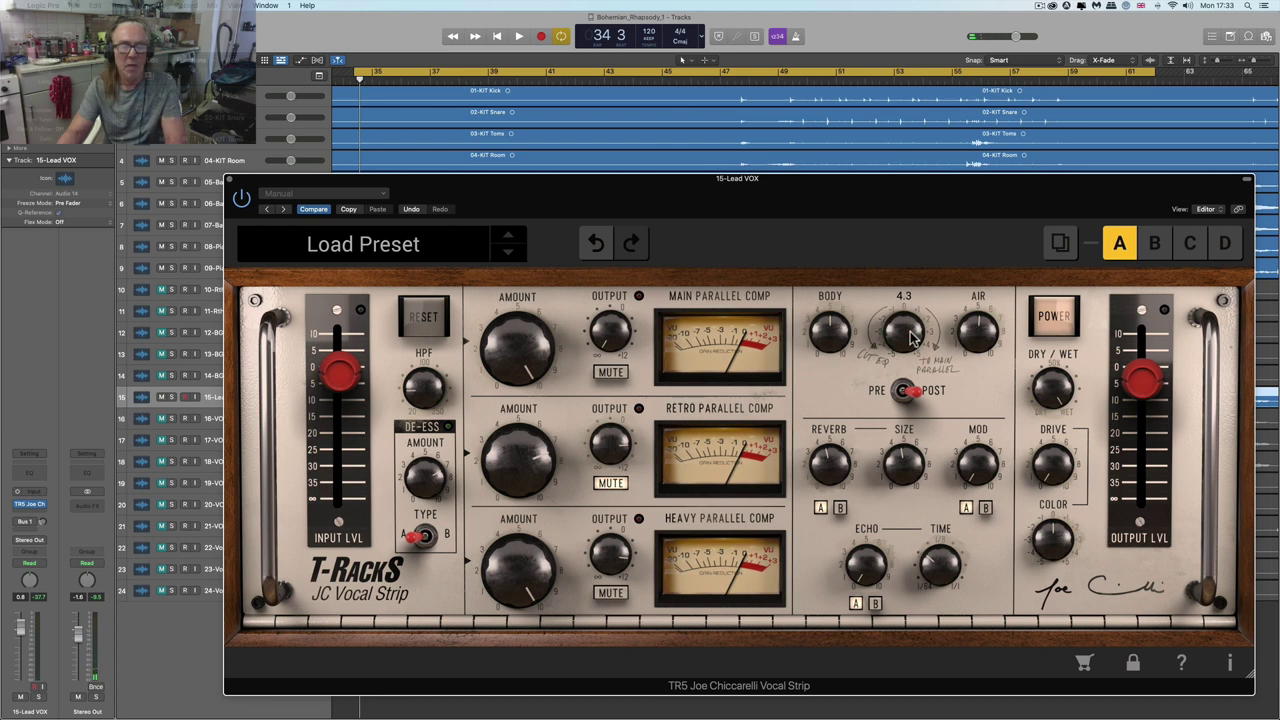
key("space")
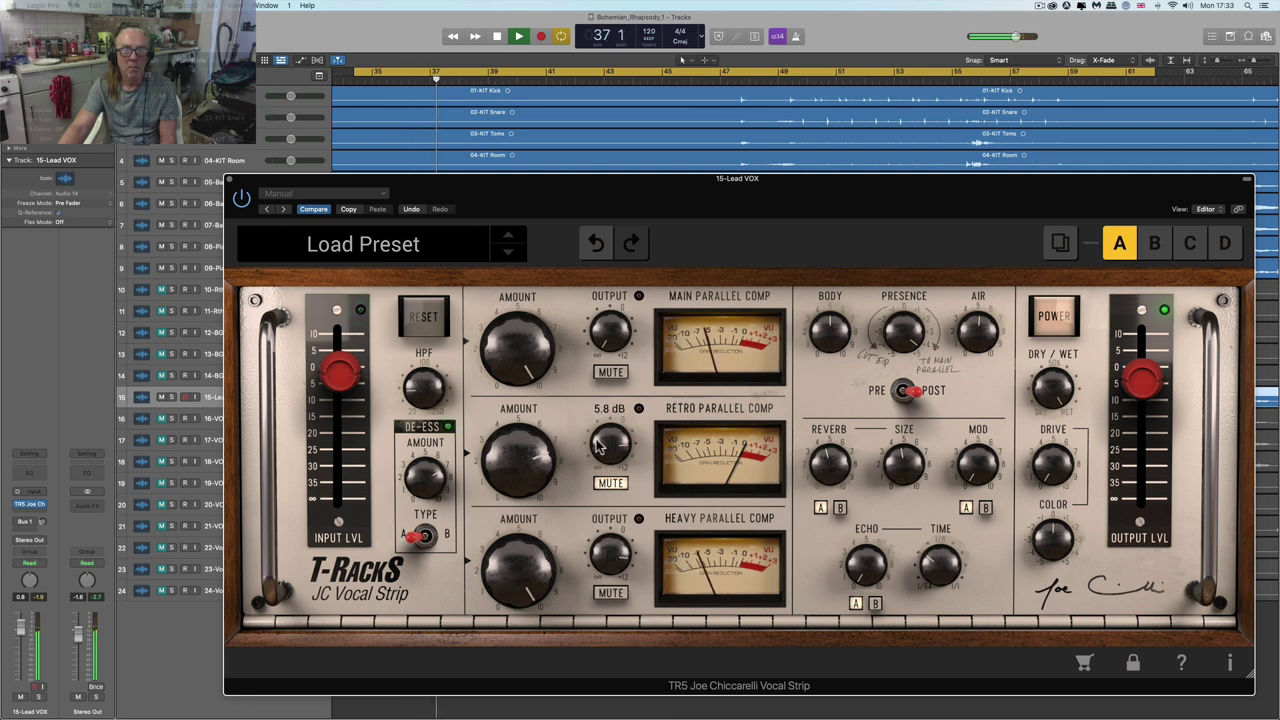
mouse_move(614, 322)
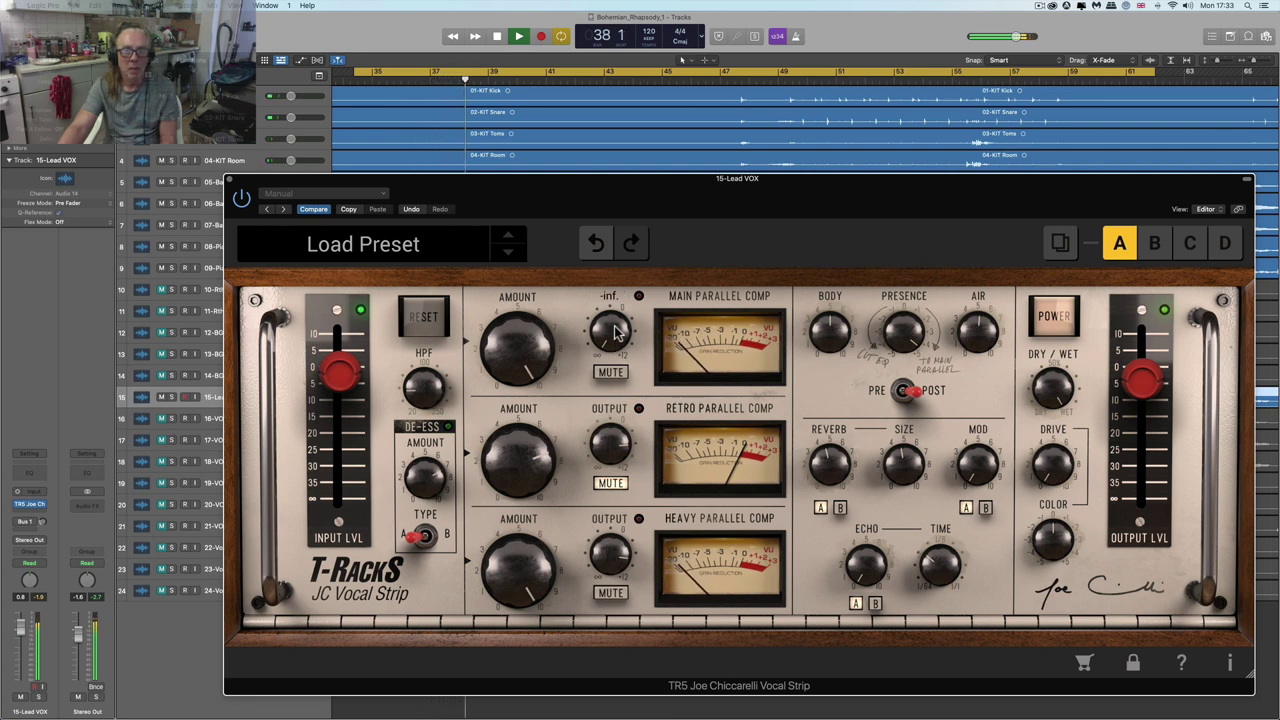
left_click_drag(614, 322, 592, 259)
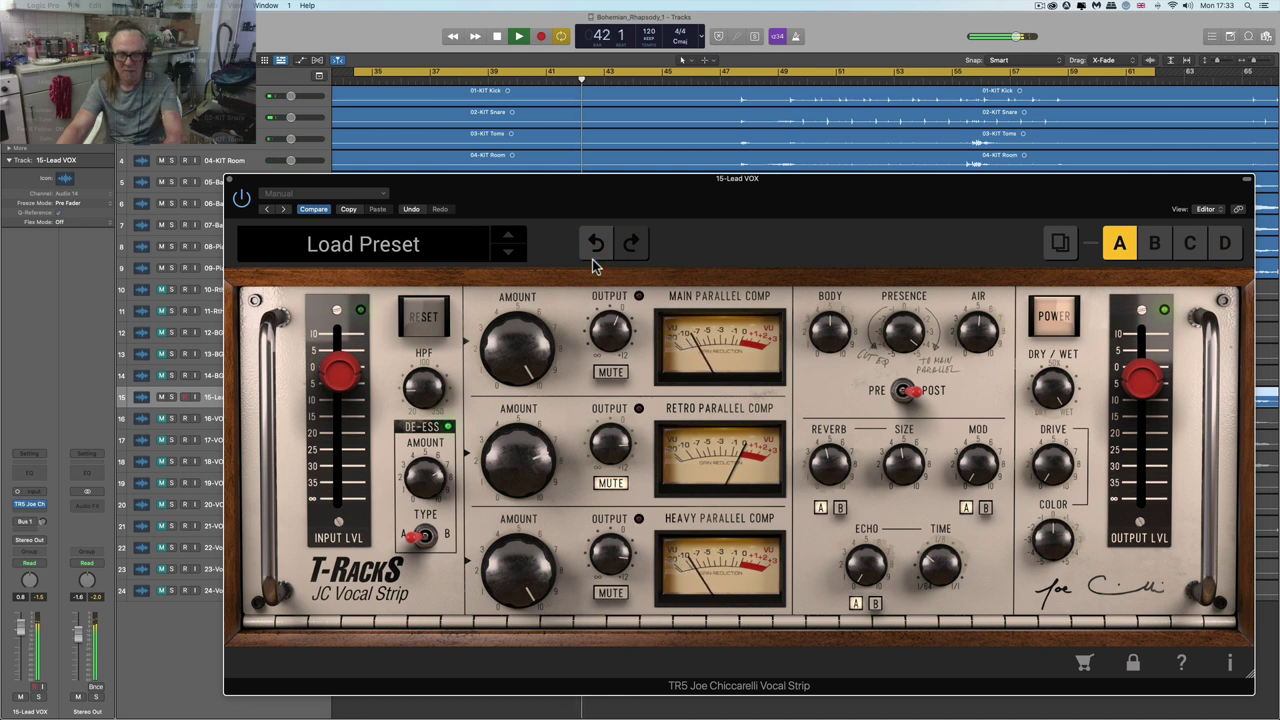
- Adjust the high-pass filter on the lead vocal while auditioning it, settle on 250 Hz, and stop playback
key("space")
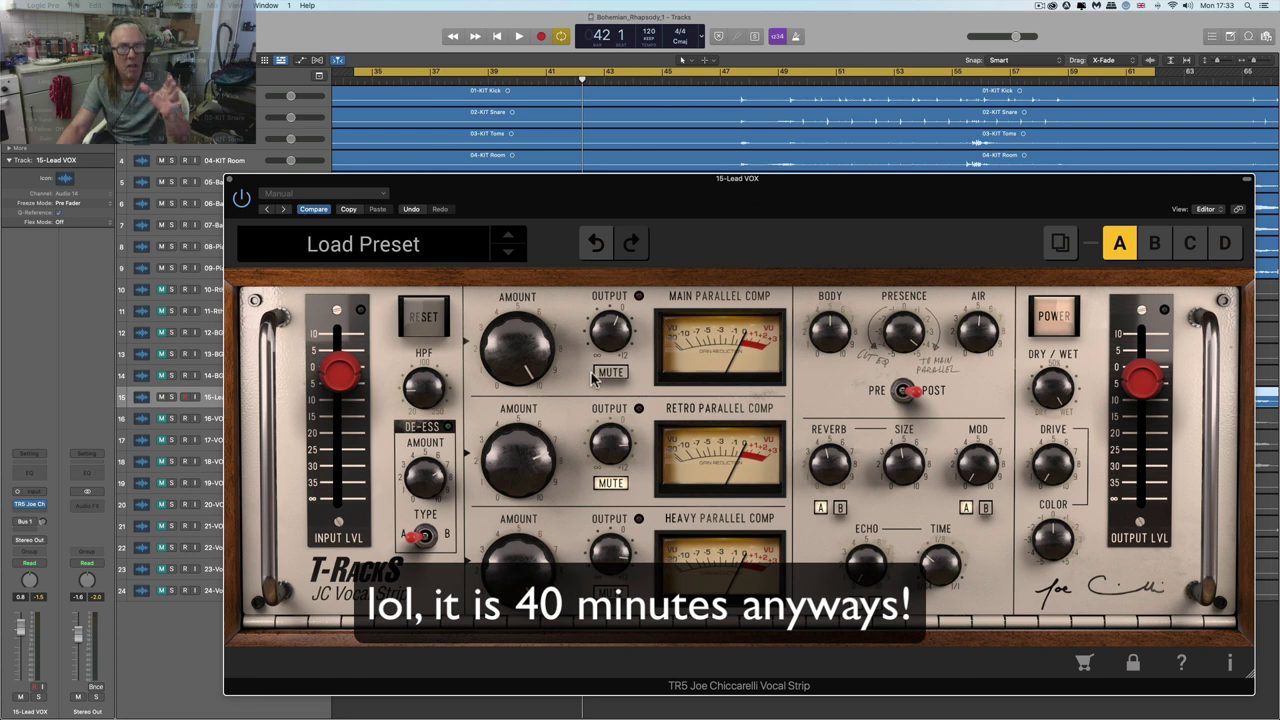
mouse_move(532, 398)
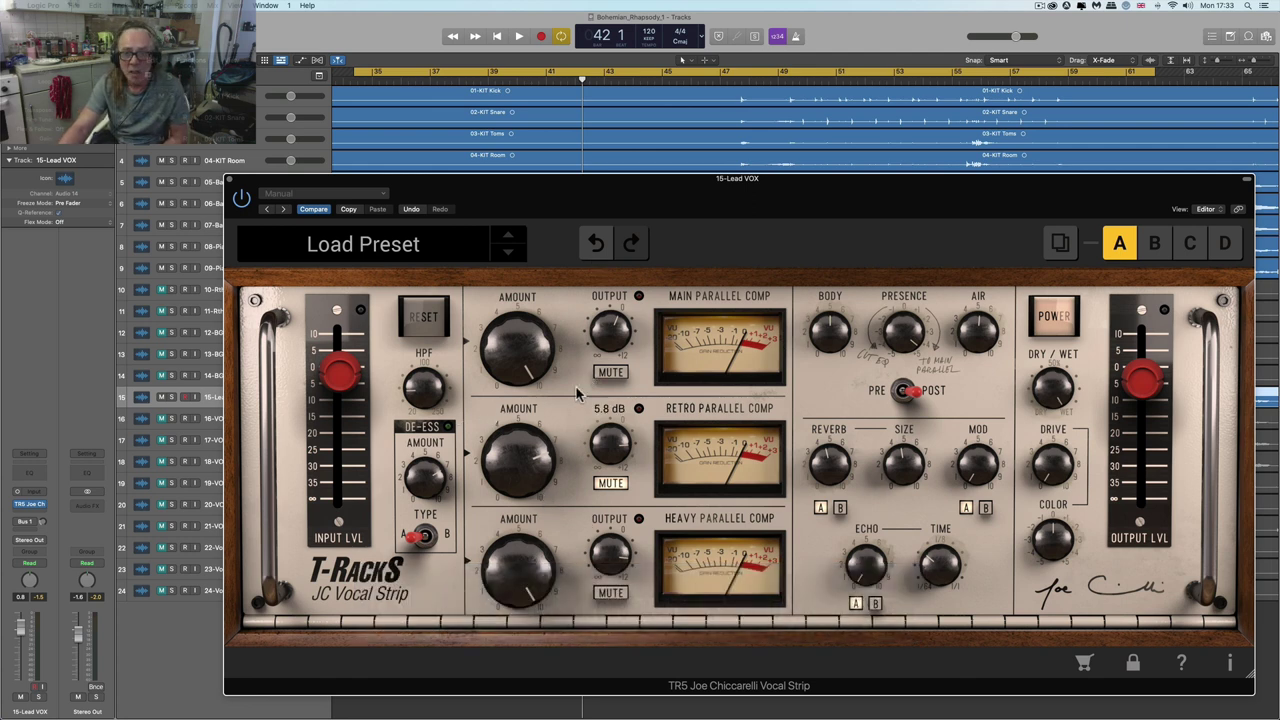
left_click_drag(419, 394, 359, 115)
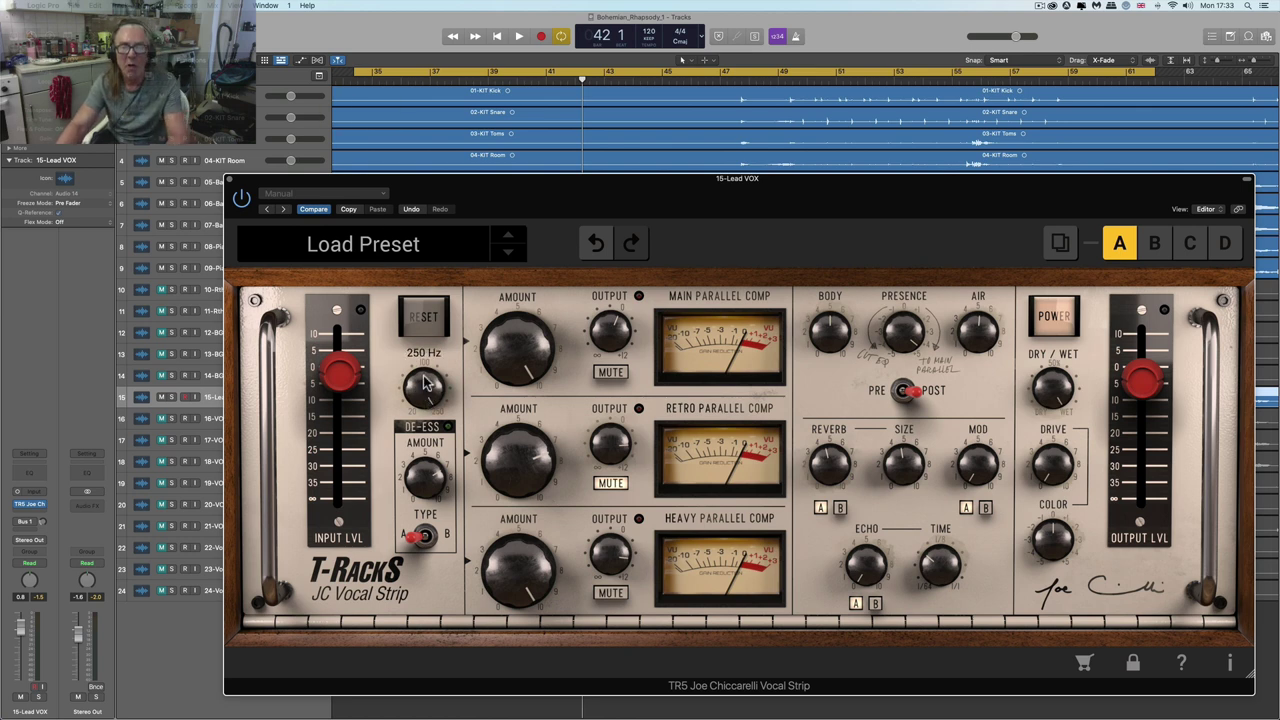
mouse_move(840, 318)
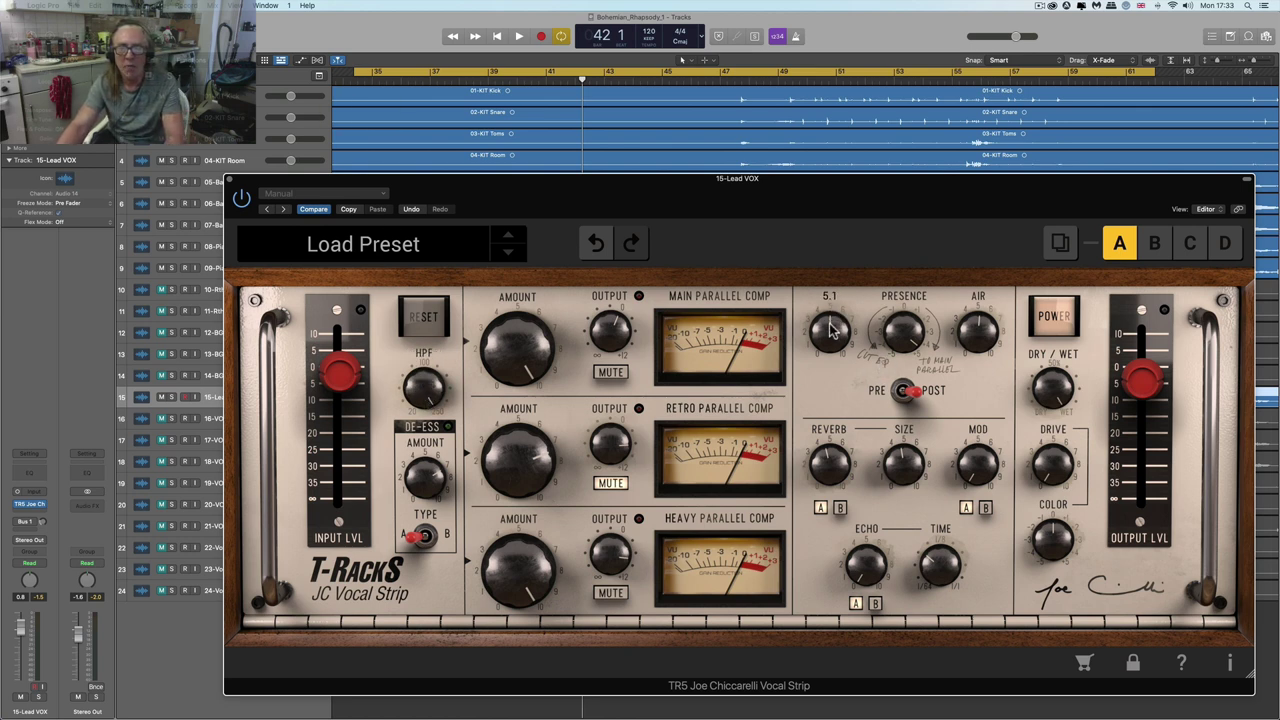
key("space")
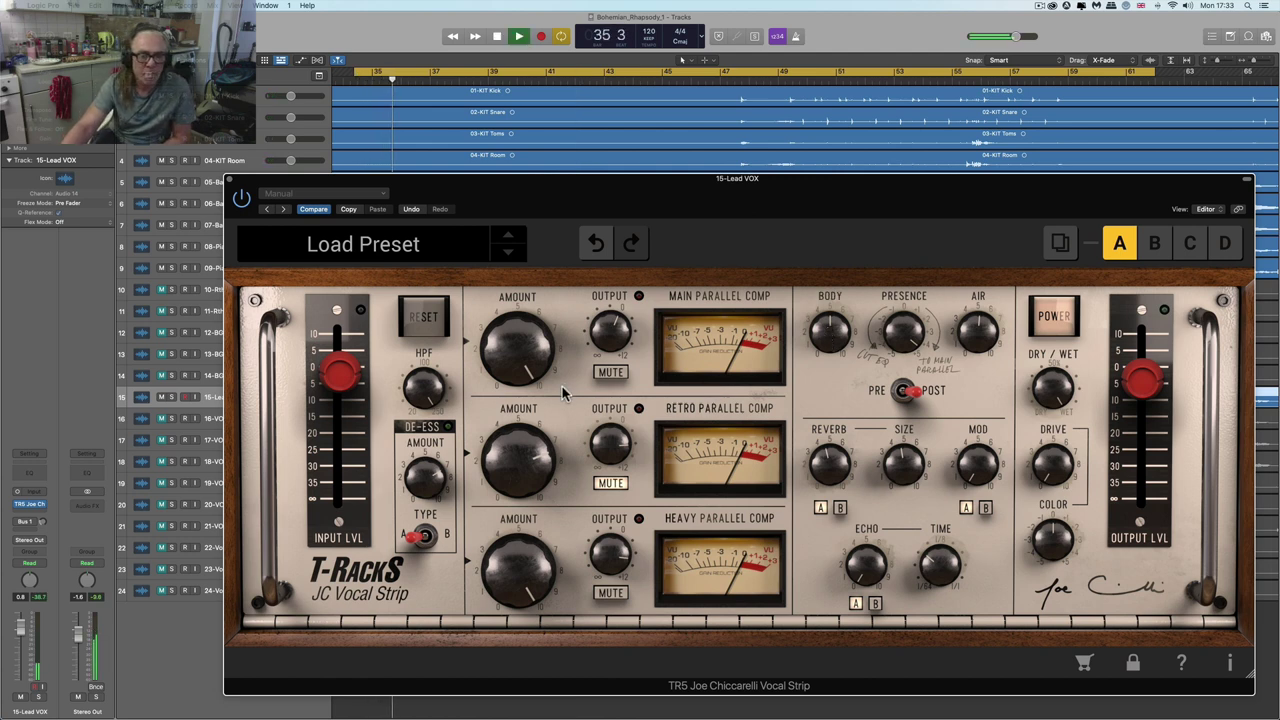
mouse_move(428, 398)
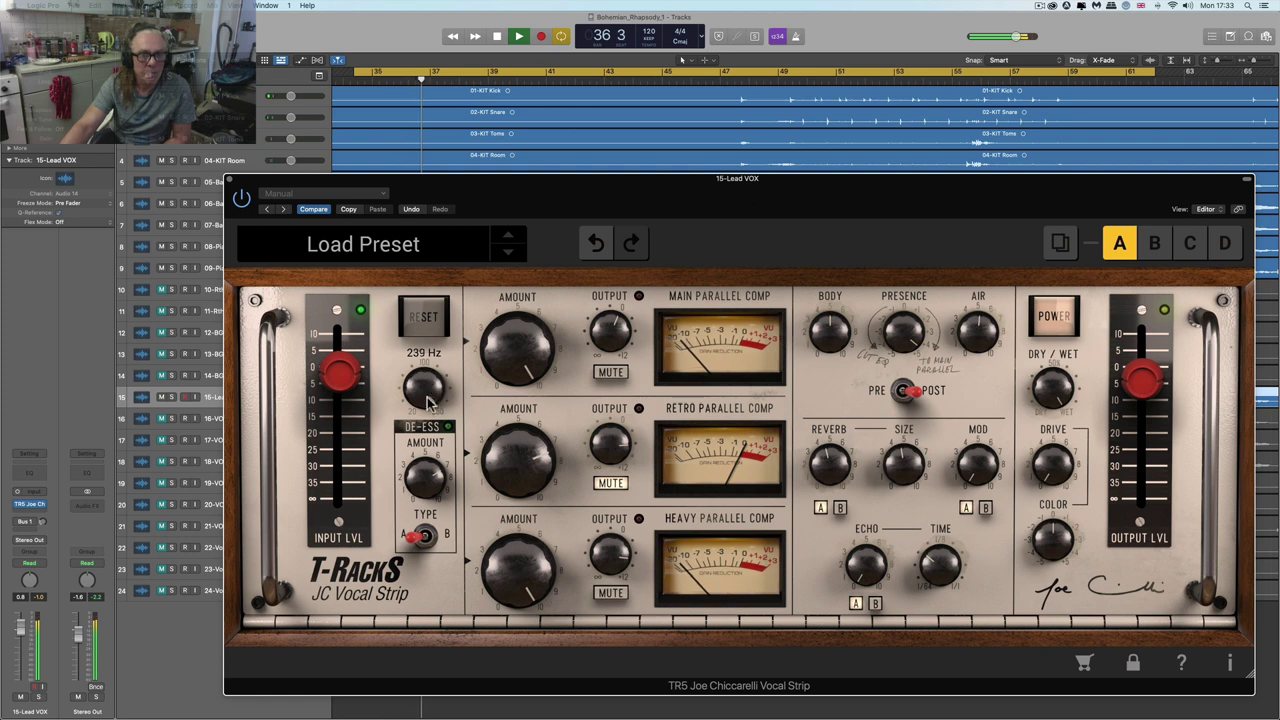
mouse_move(427, 402)
left_mouse_down()
mouse_move(436, 510)
mouse_move(488, 688)
mouse_move(434, 508)
mouse_move(420, 380)
left_mouse_up()
key("space")
left_click(427, 382)
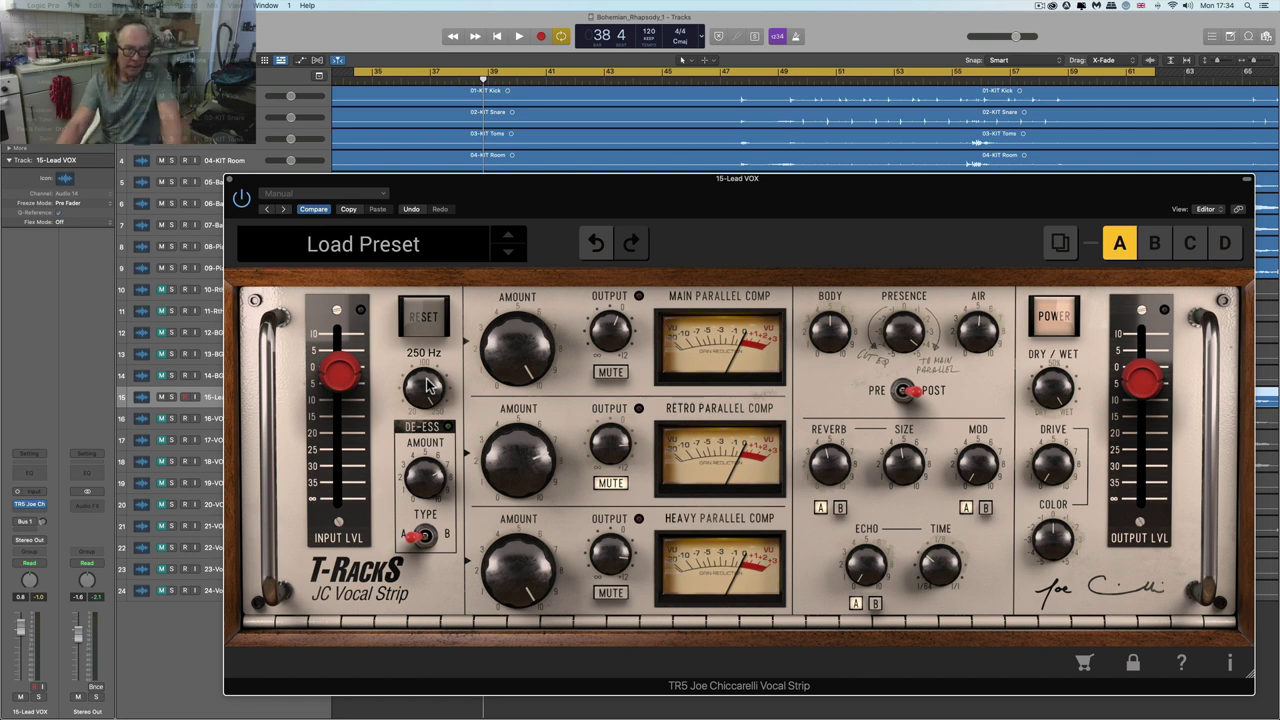
- Lower the Heavy Parallel Comp amount and set its output to 5.7 dB during playback
mouse_move(433, 492)
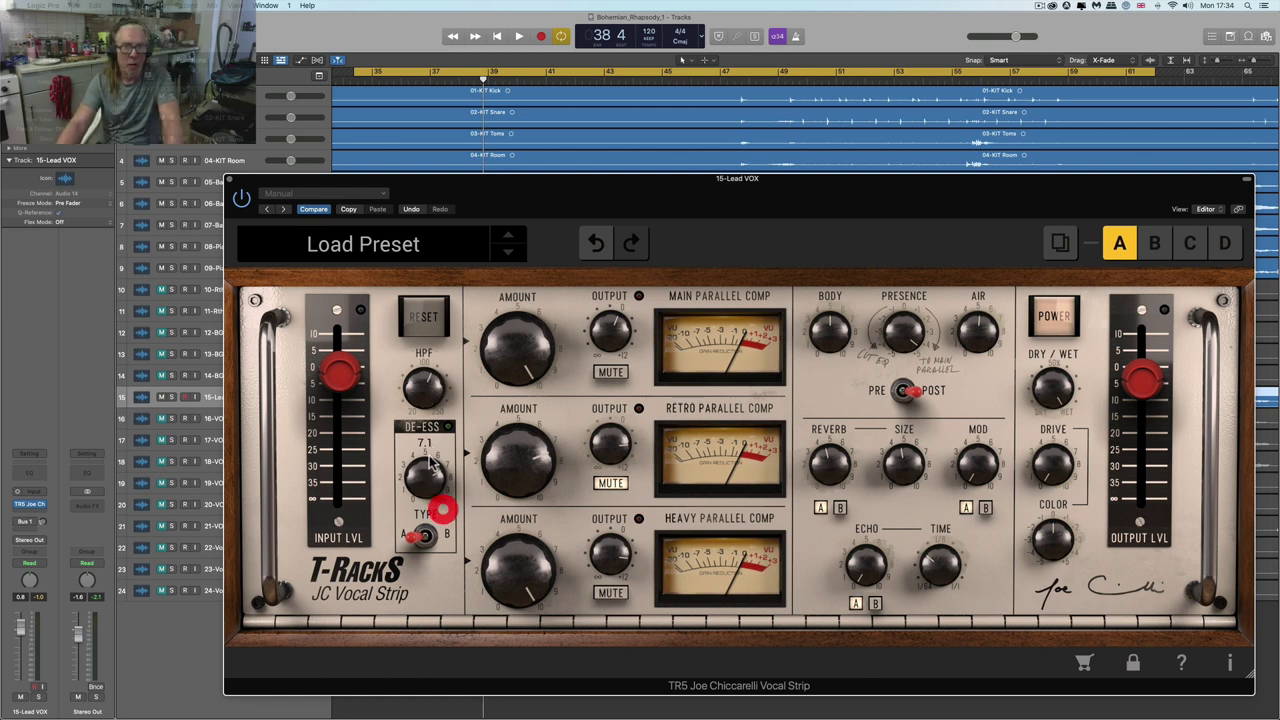
mouse_move(427, 396)
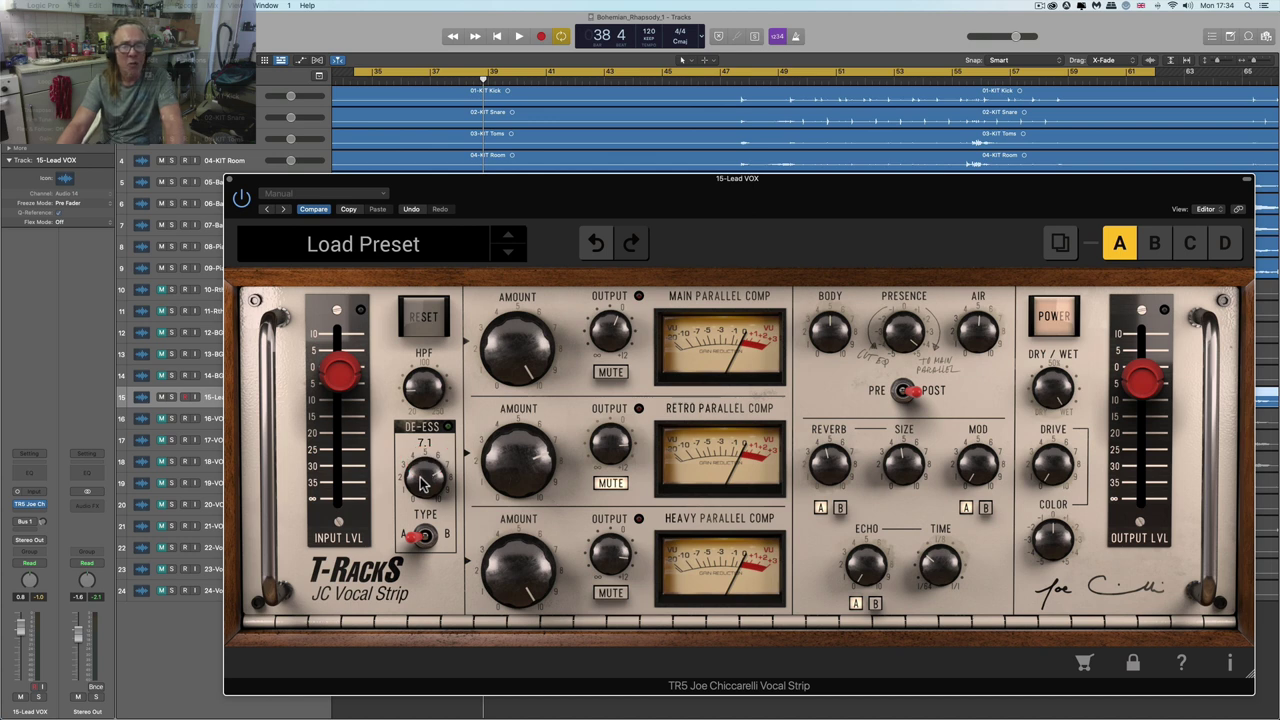
mouse_move(915, 340)
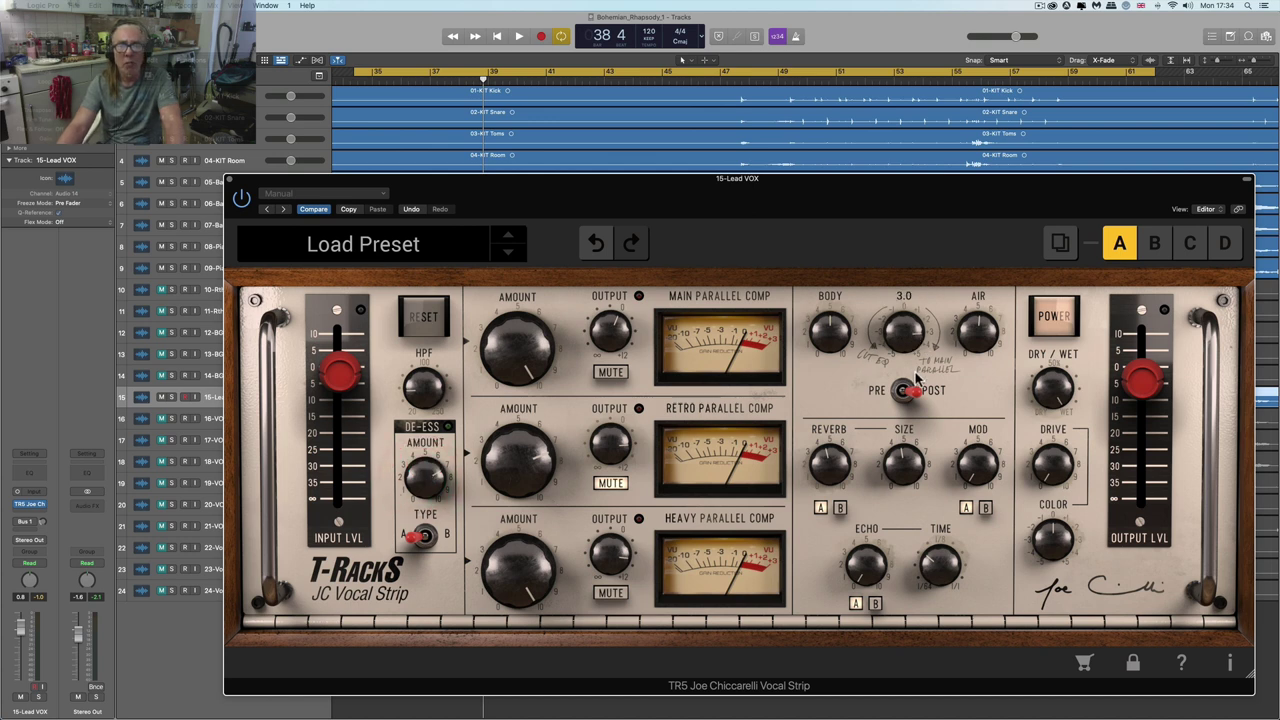
mouse_move(523, 571)
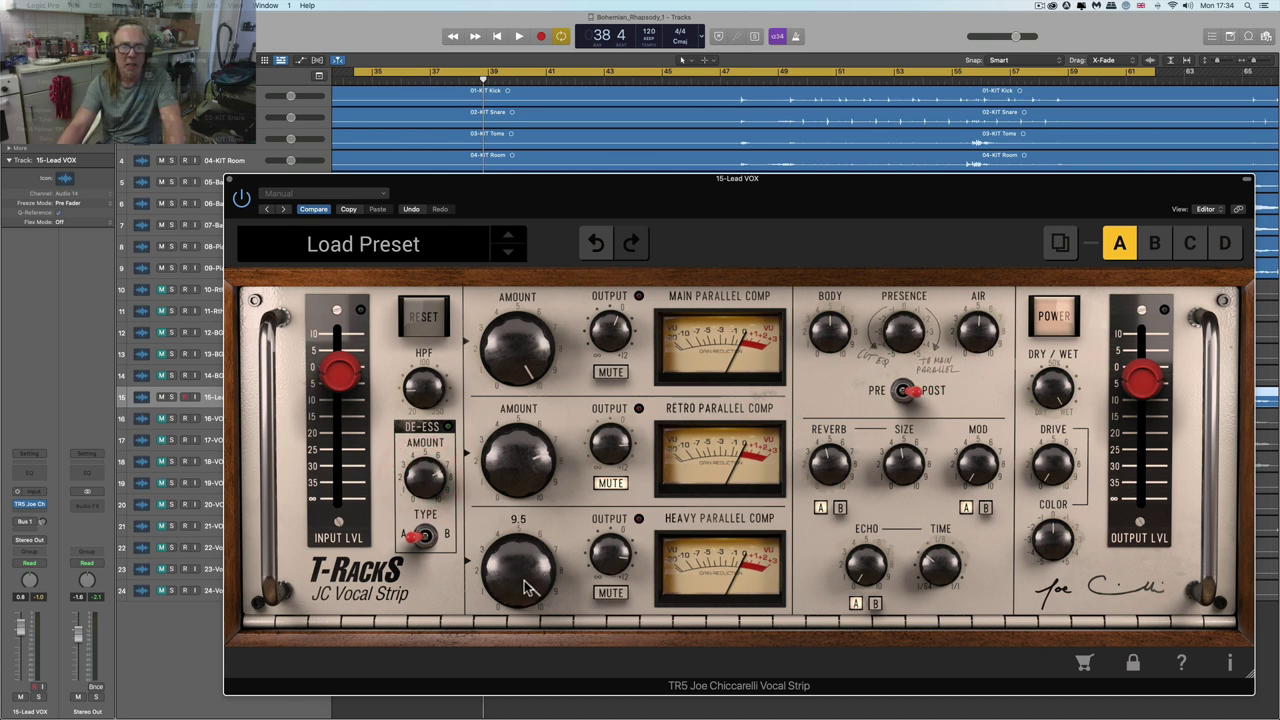
mouse_move(612, 560)
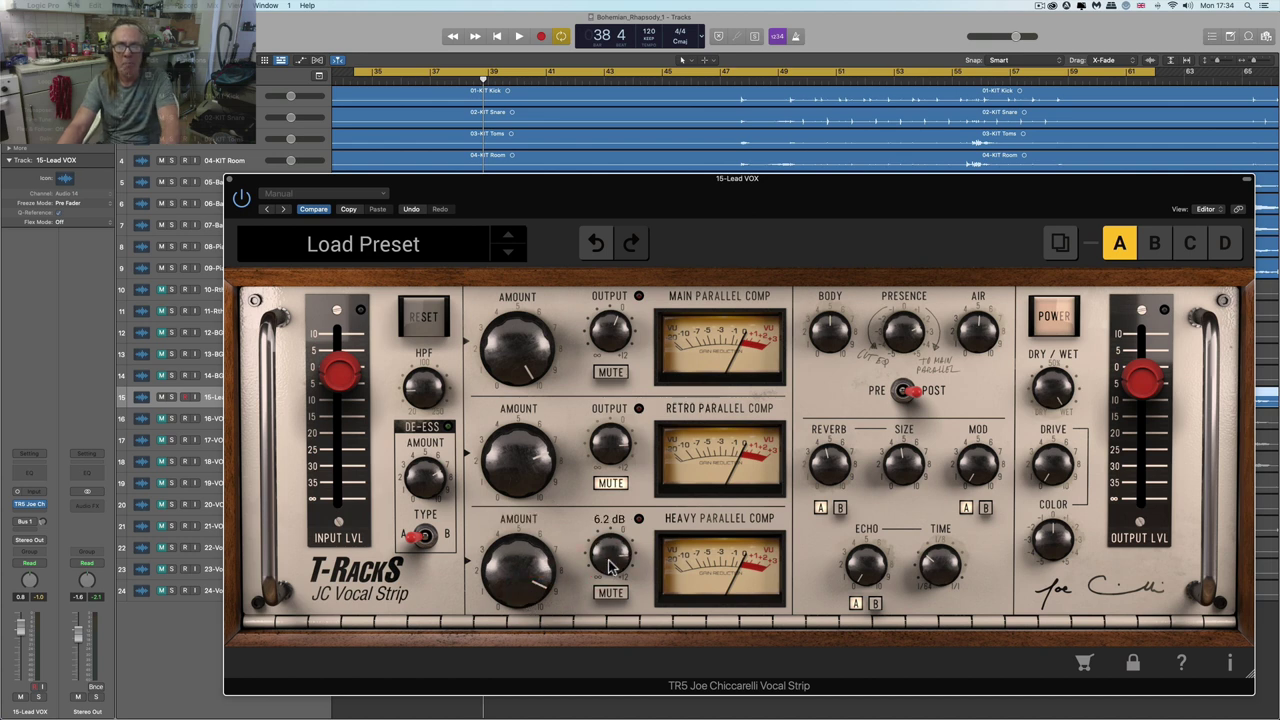
key("space")
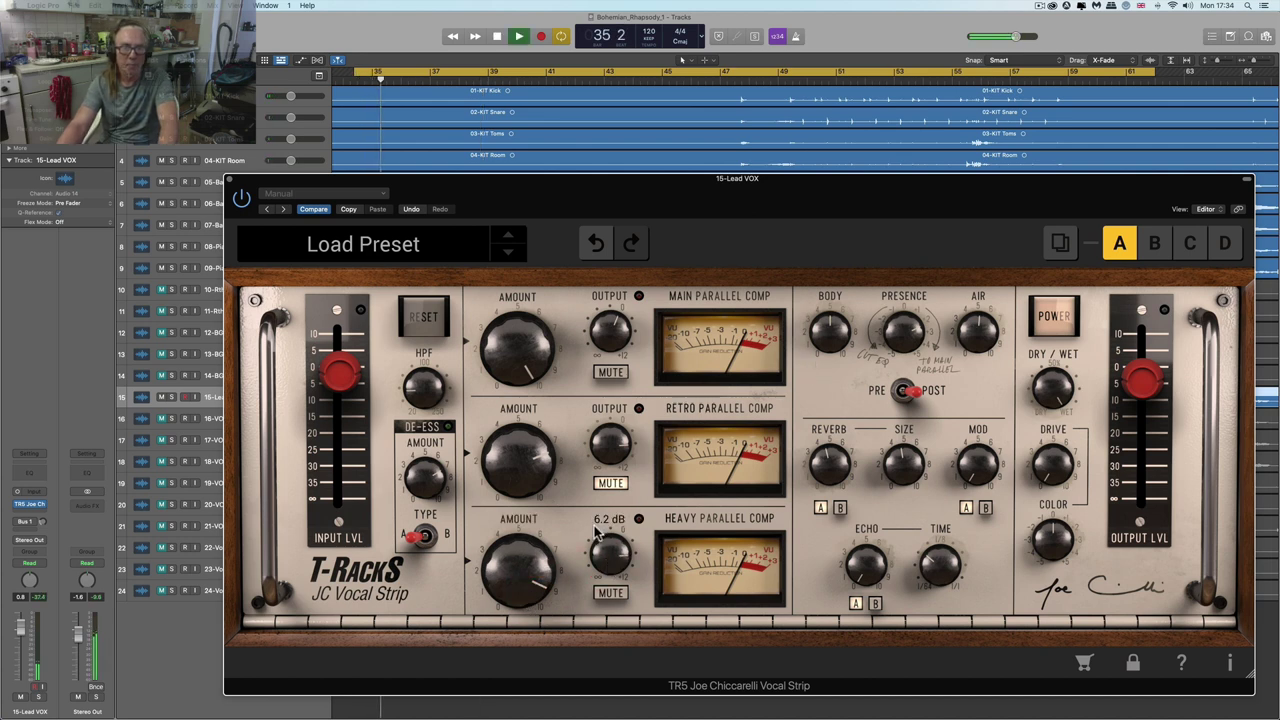
left_click_drag(529, 570, 529, 578)
left_click_drag(620, 550, 621, 556)
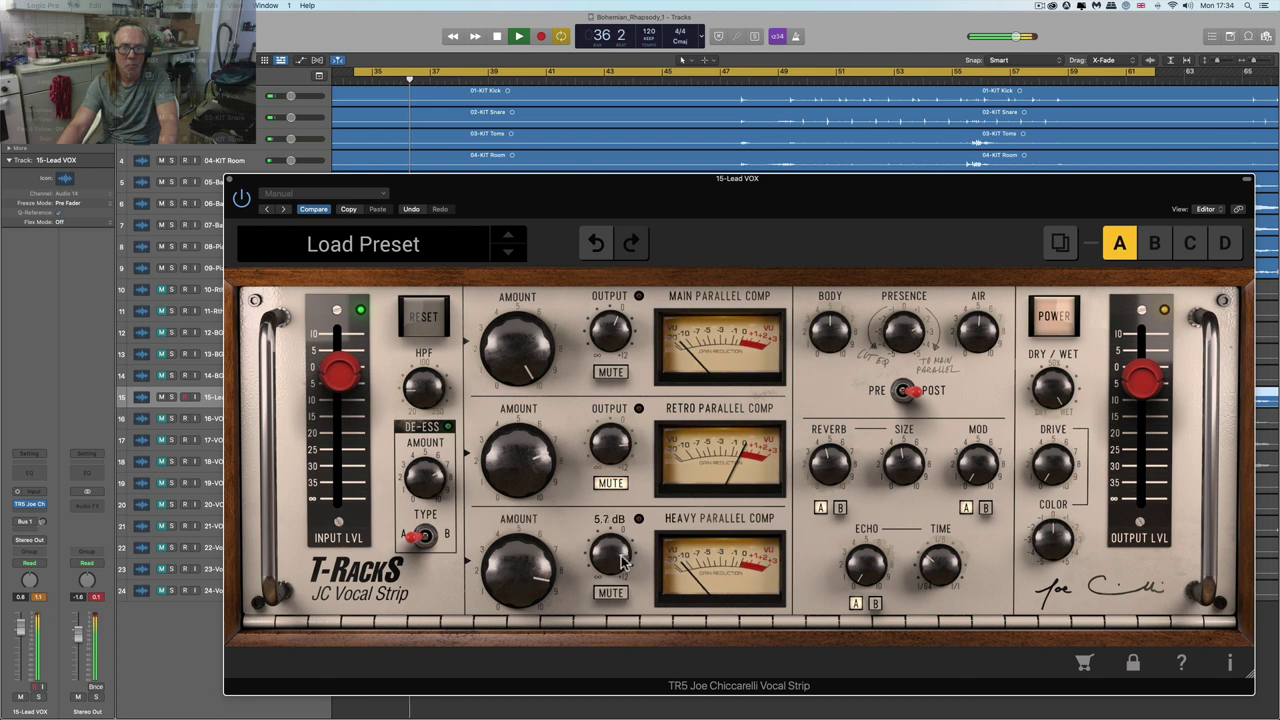
- Check the Main Parallel Comp mute during playback, stop, and raise the Air to about 6 along with the Presence
left_click(614, 373)
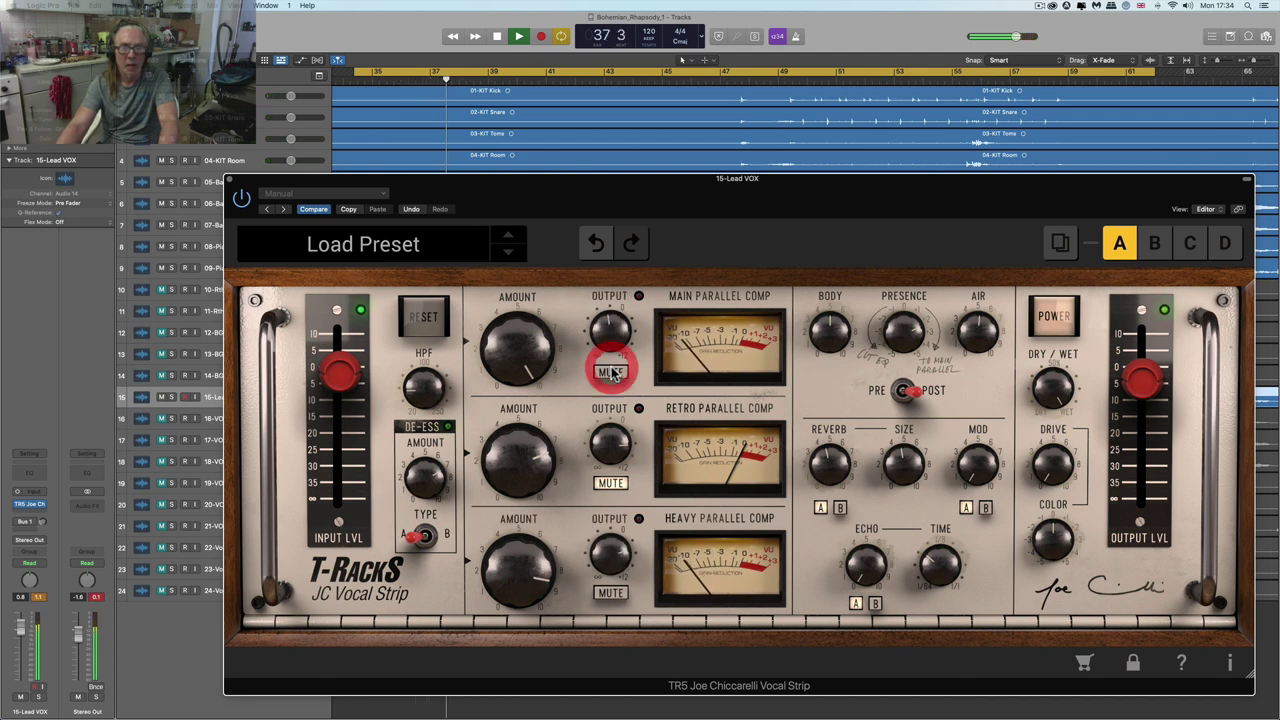
left_click(896, 348)
key("space")
left_click_drag(978, 338, 978, 290)
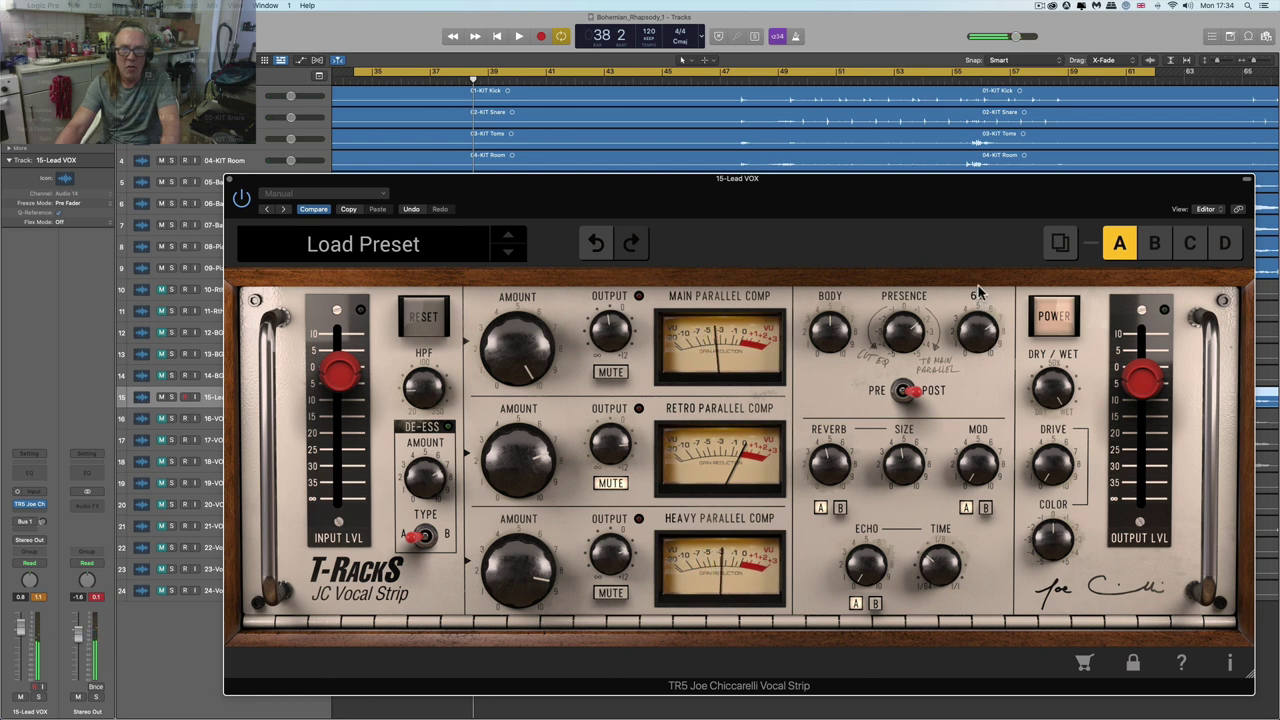
left_click(904, 333)
- Set the Reverb to 3.6 while auditioning the vocal
key("space")
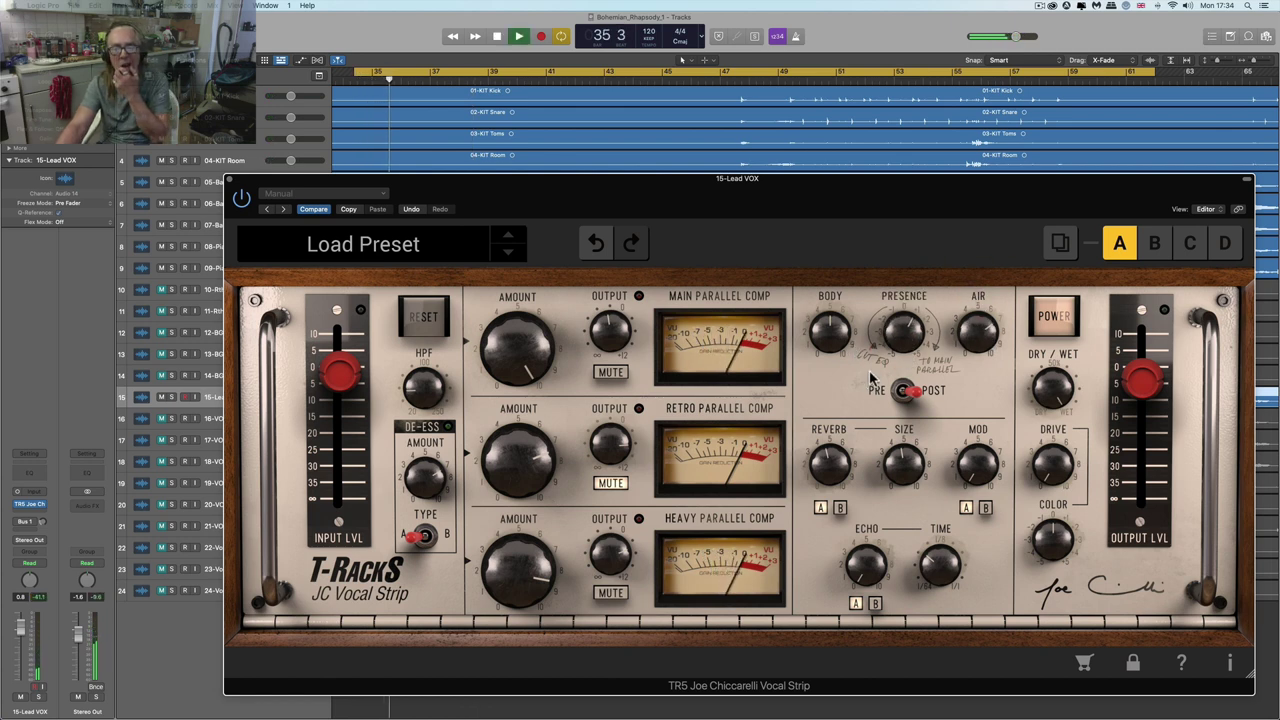
left_click(836, 477)
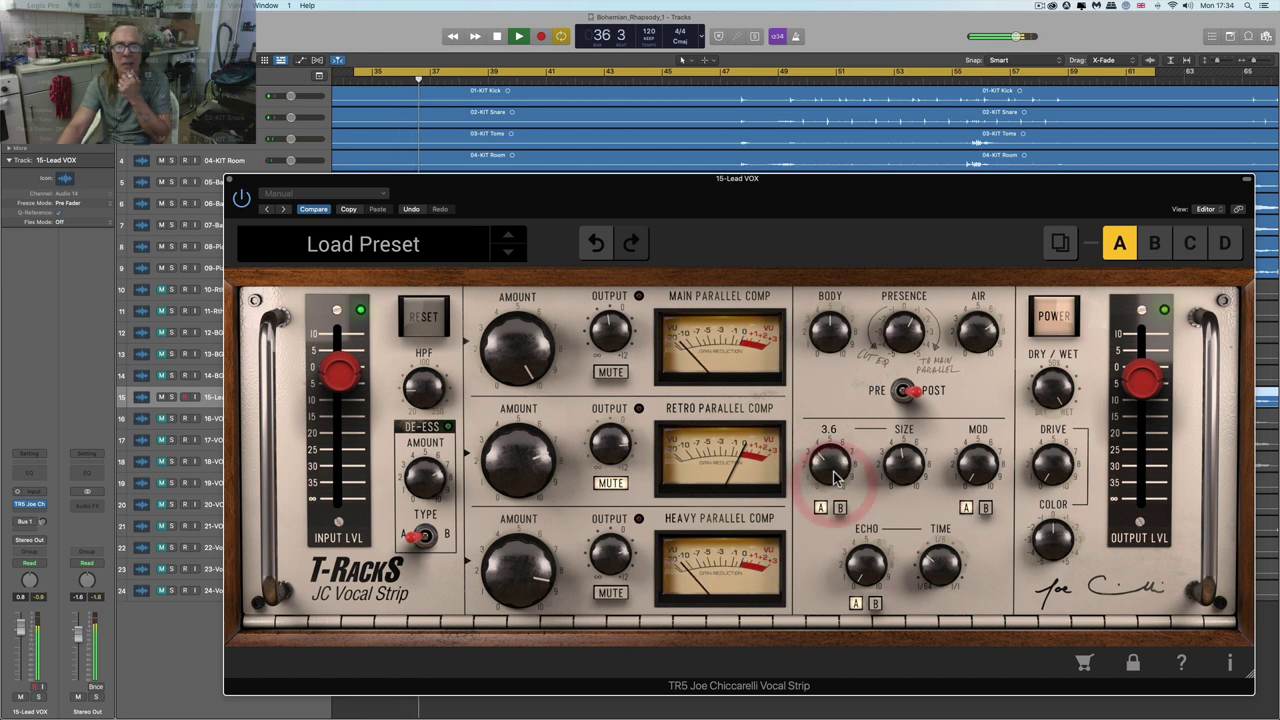
mouse_move(829, 340)
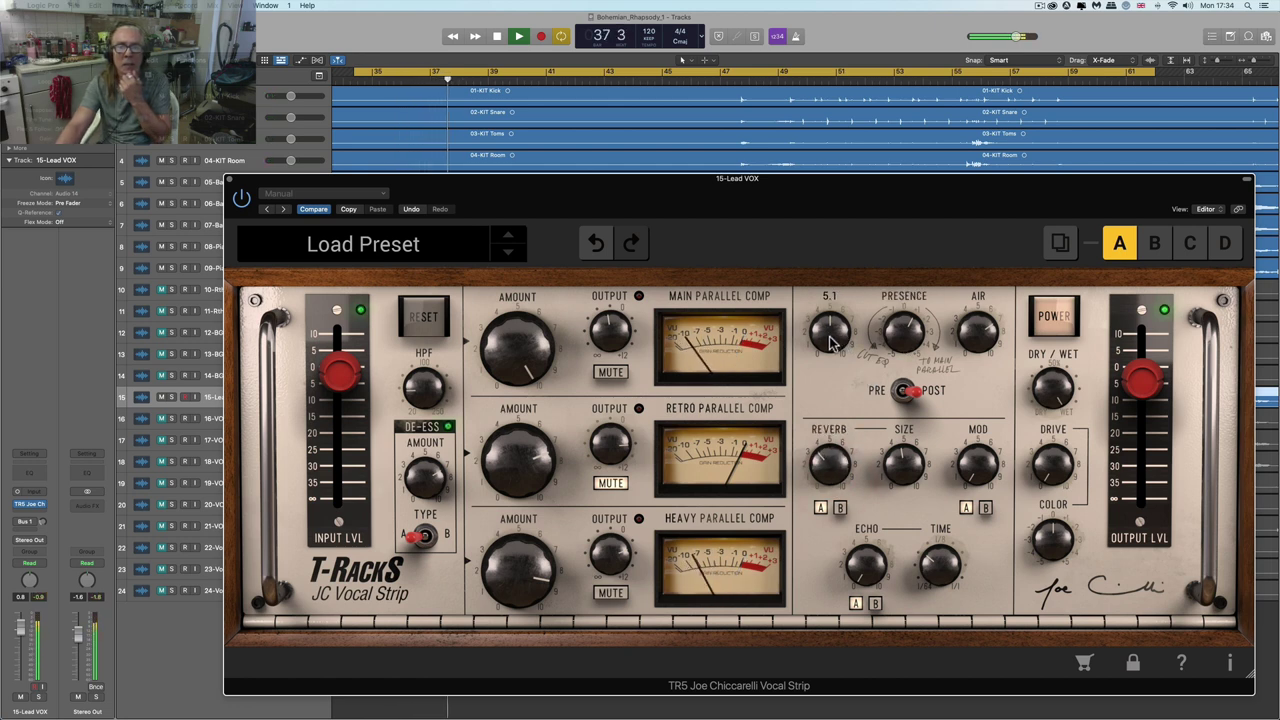
- Push the Main Parallel Comp output up to 5.5 dB during playback, pull it back down and stop playback
mouse_move(612, 340)
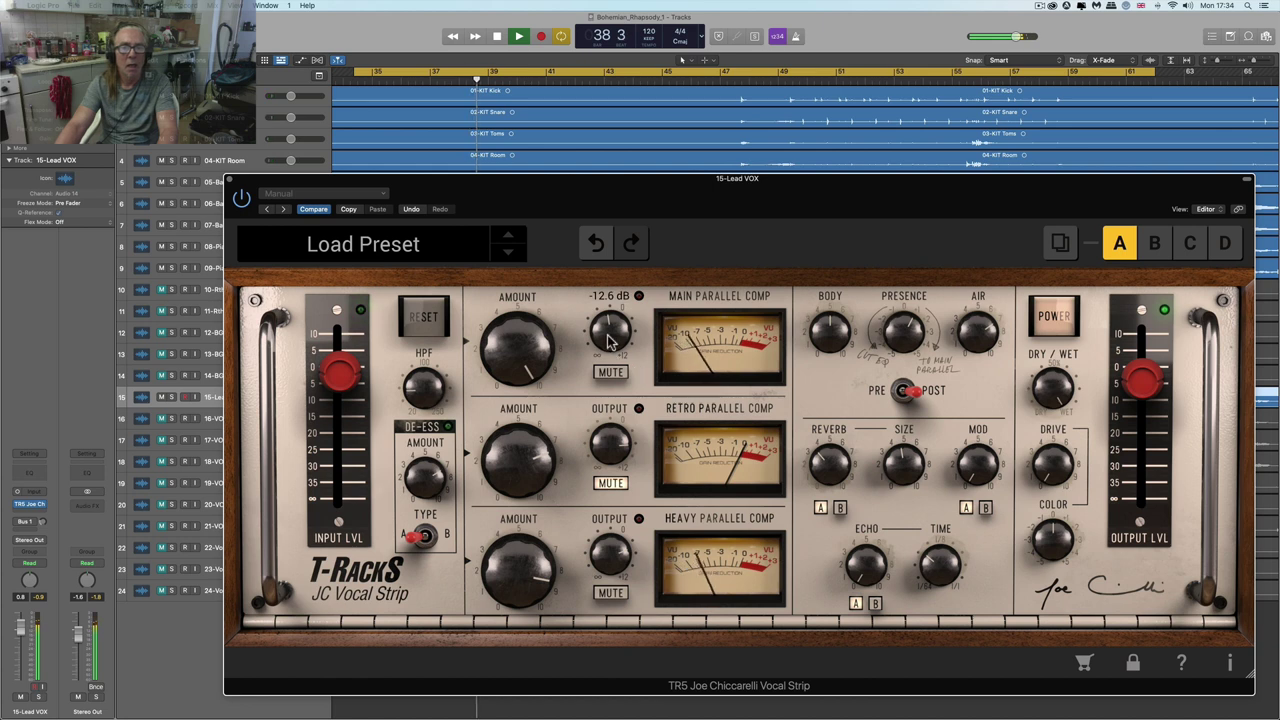
left_click_drag(612, 340, 612, 300)
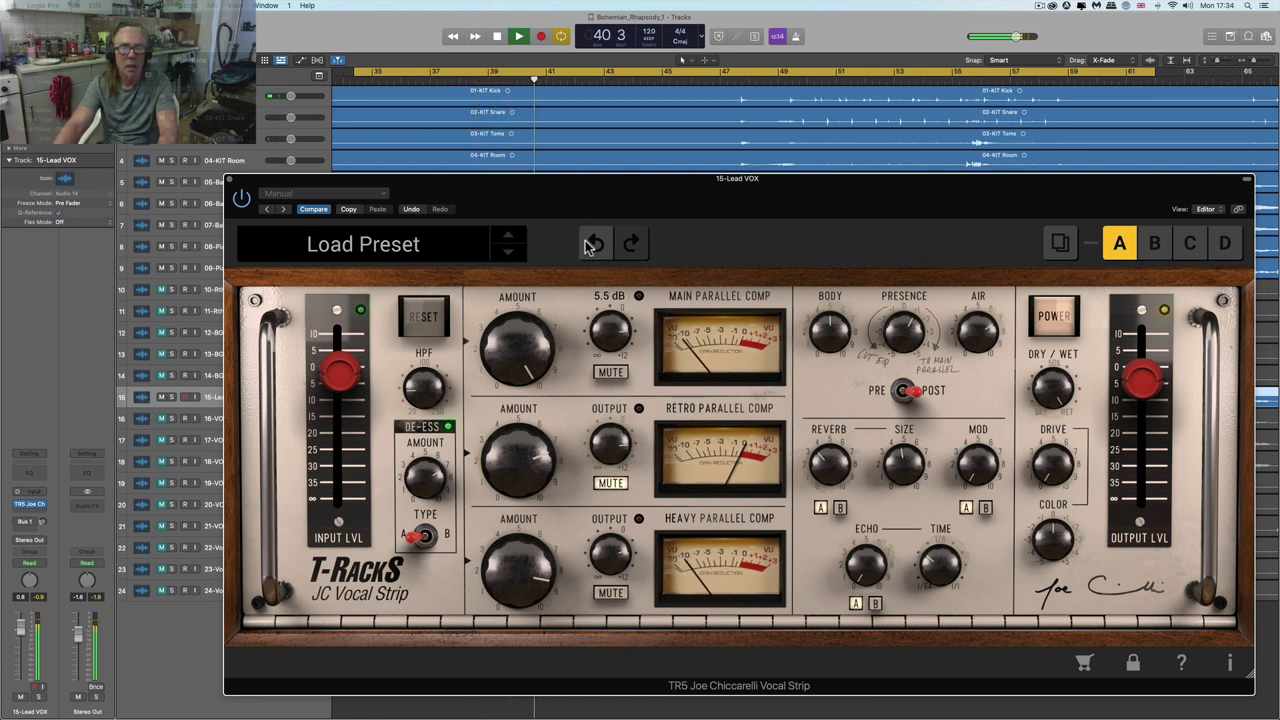
left_click_drag(585, 240, 610, 314)
key("space")
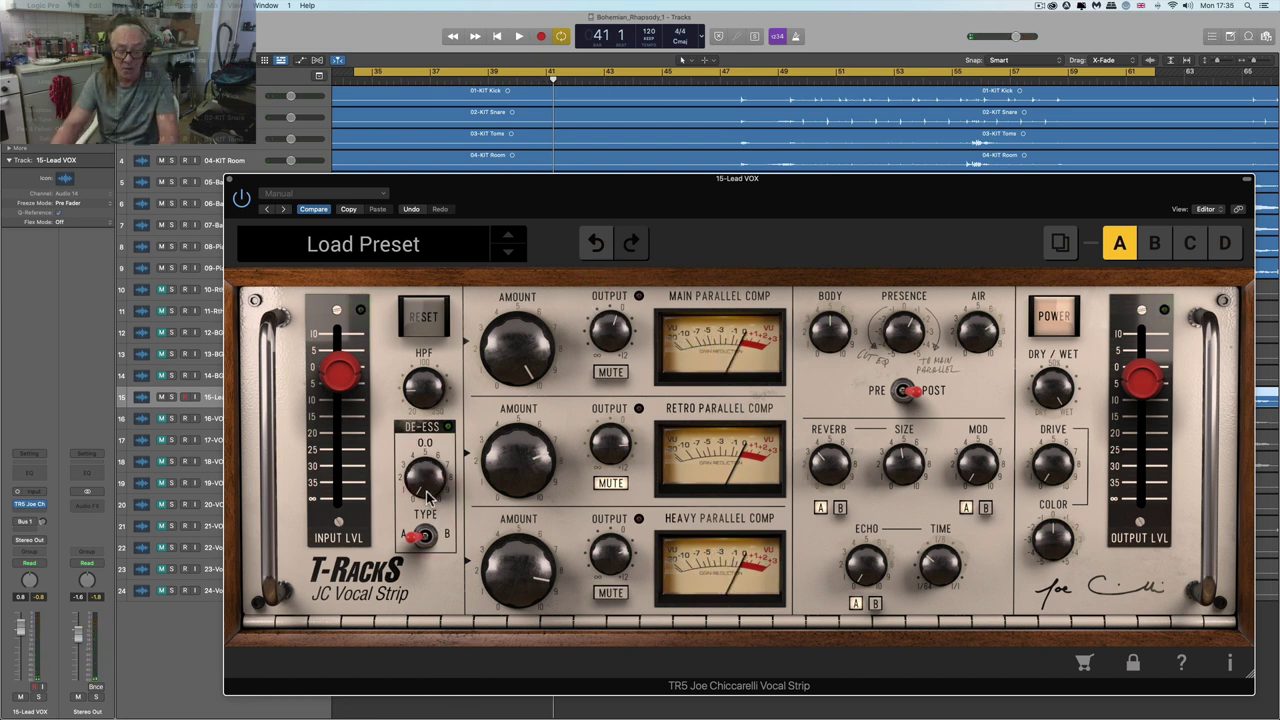
- Audition the vocal with the De-ess at 0.0, lower the Main Parallel Comp amount and raise the De-ess amount to 9.4
key("space")
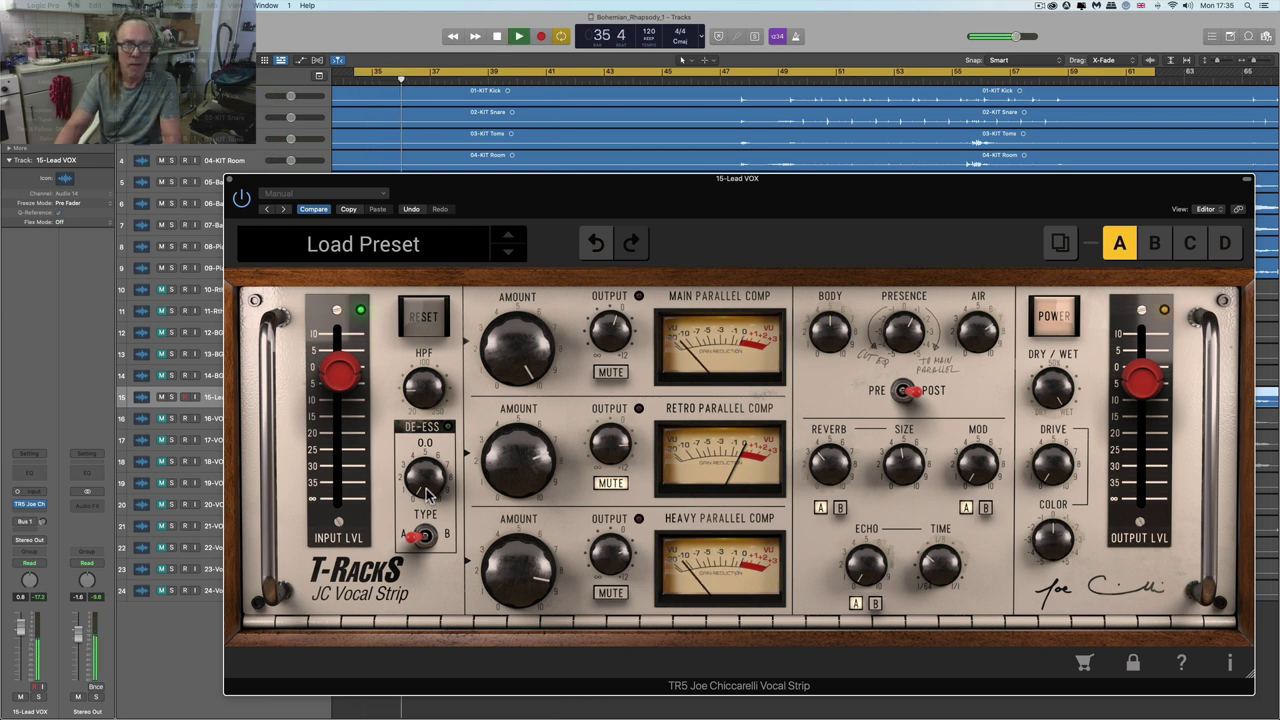
mouse_move(513, 343)
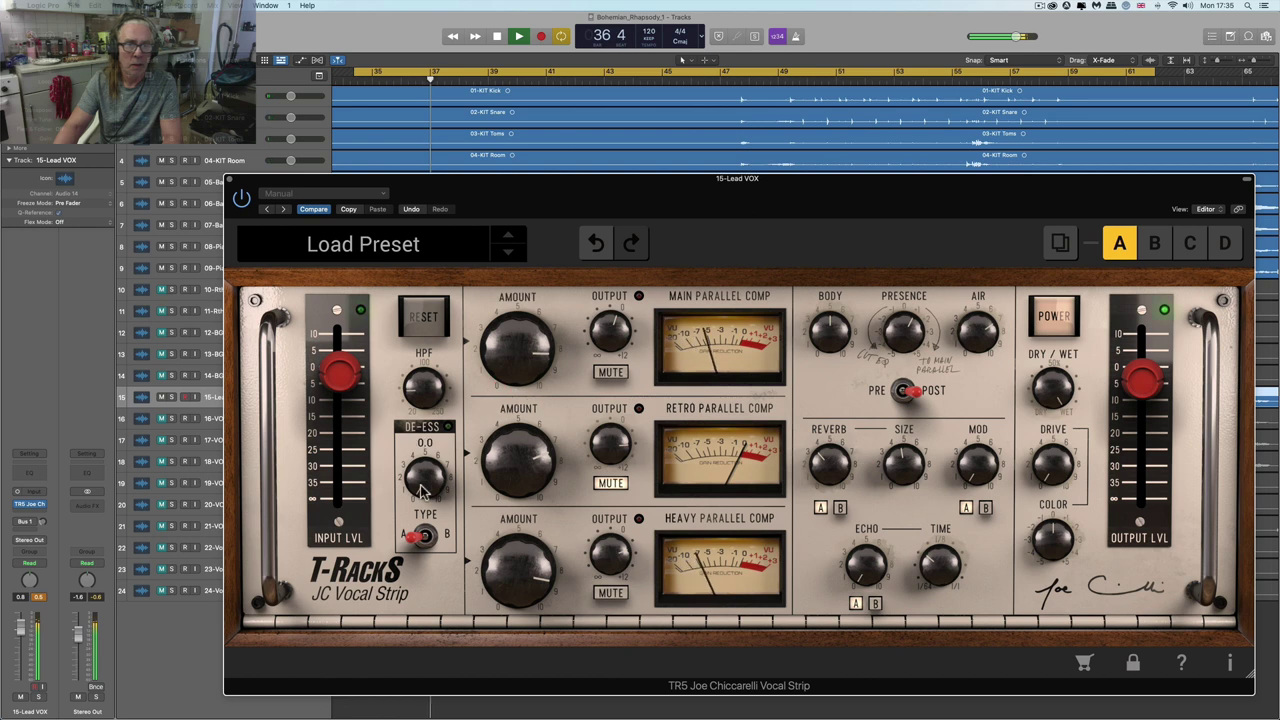
left_click_drag(422, 488, 394, 197)
key("space")
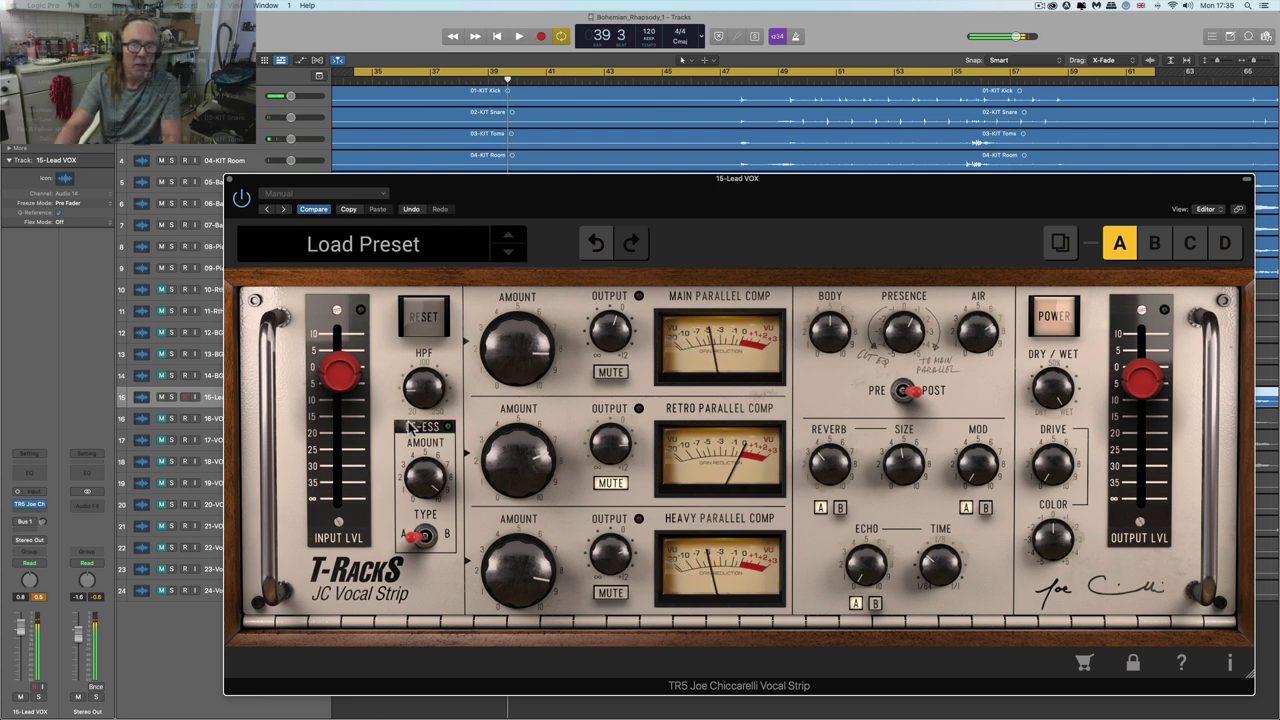
mouse_move(422, 372)
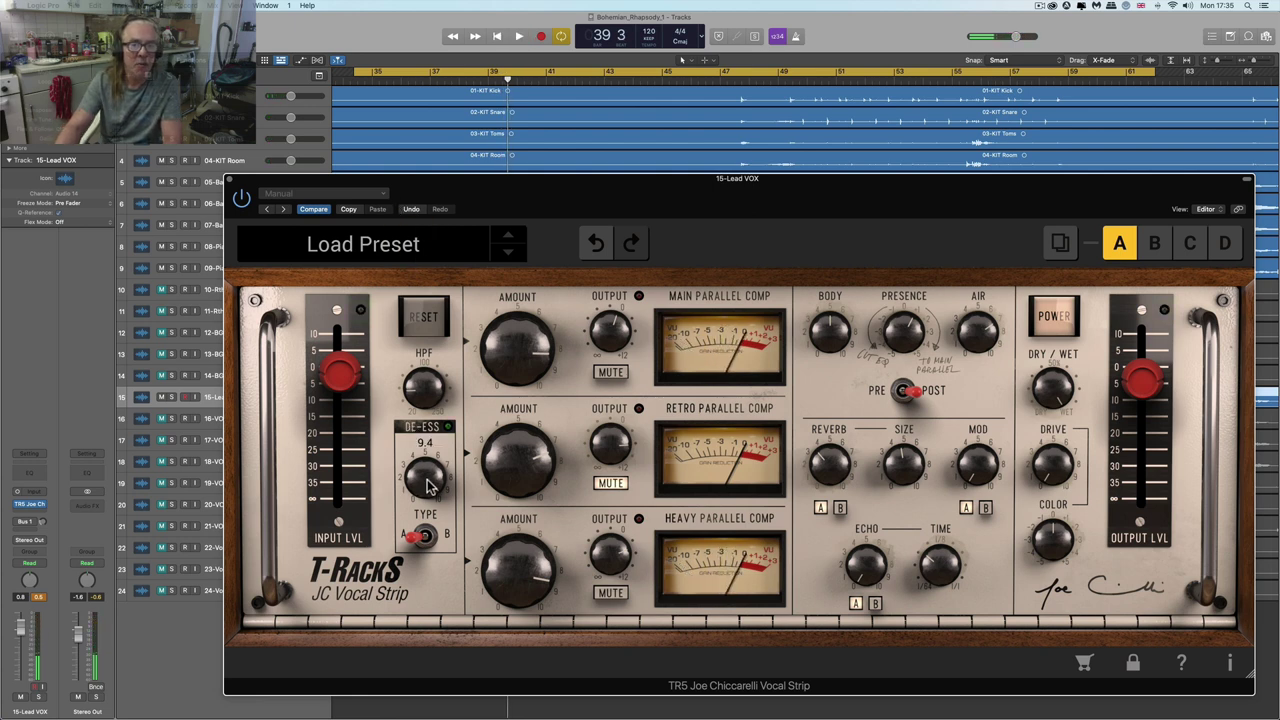
- Replay the vocal from about bar 36 with De-ess type A, stop, and switch the De-ess to type B
left_click(413, 77)
key("space")
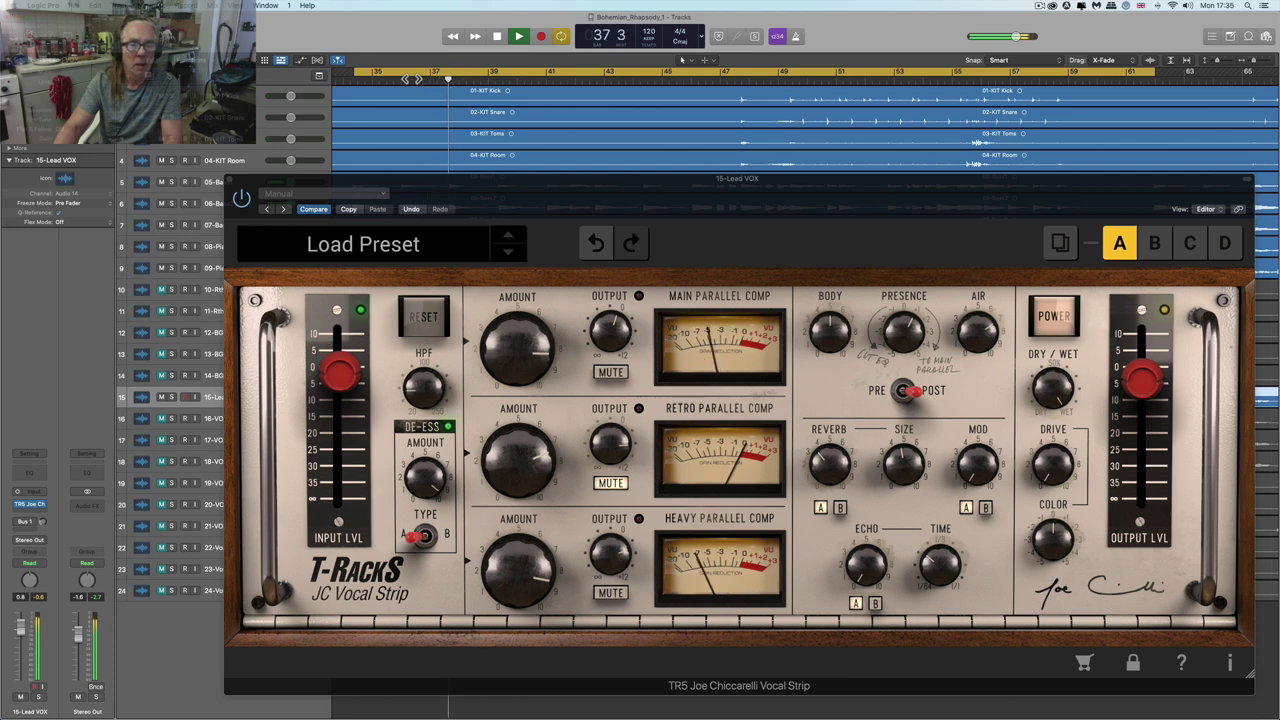
key("space")
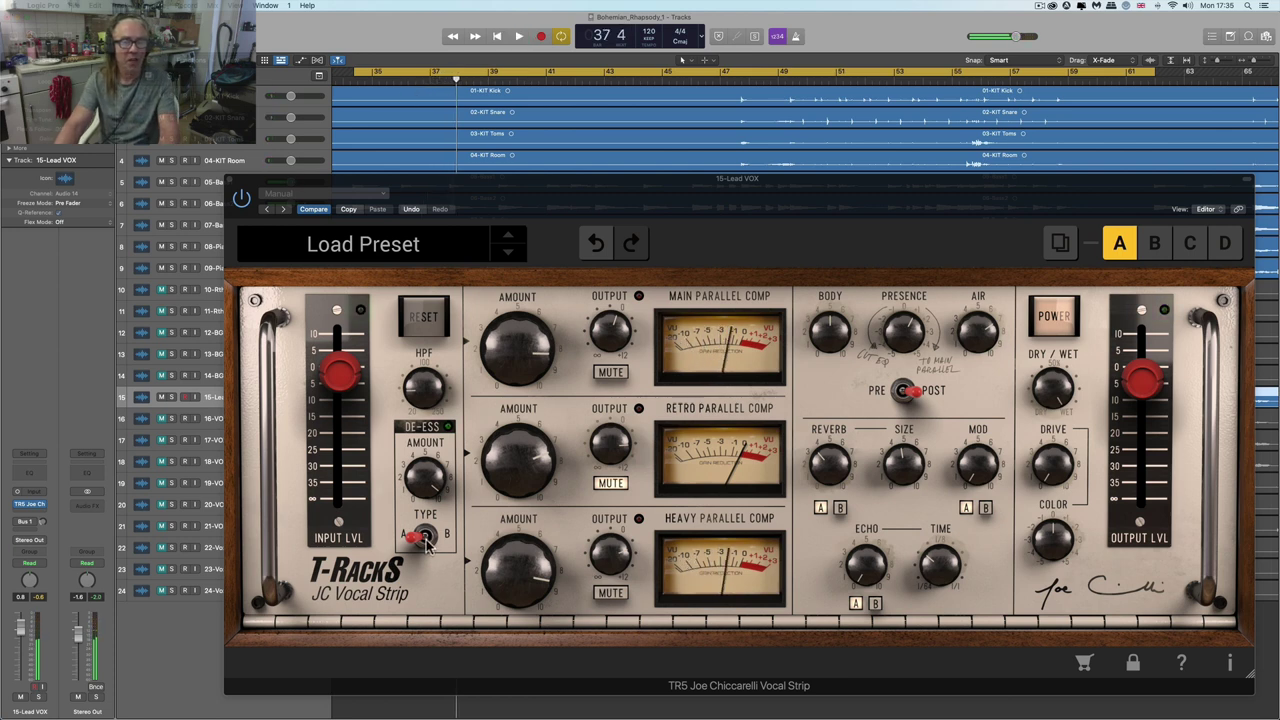
left_click(428, 537)
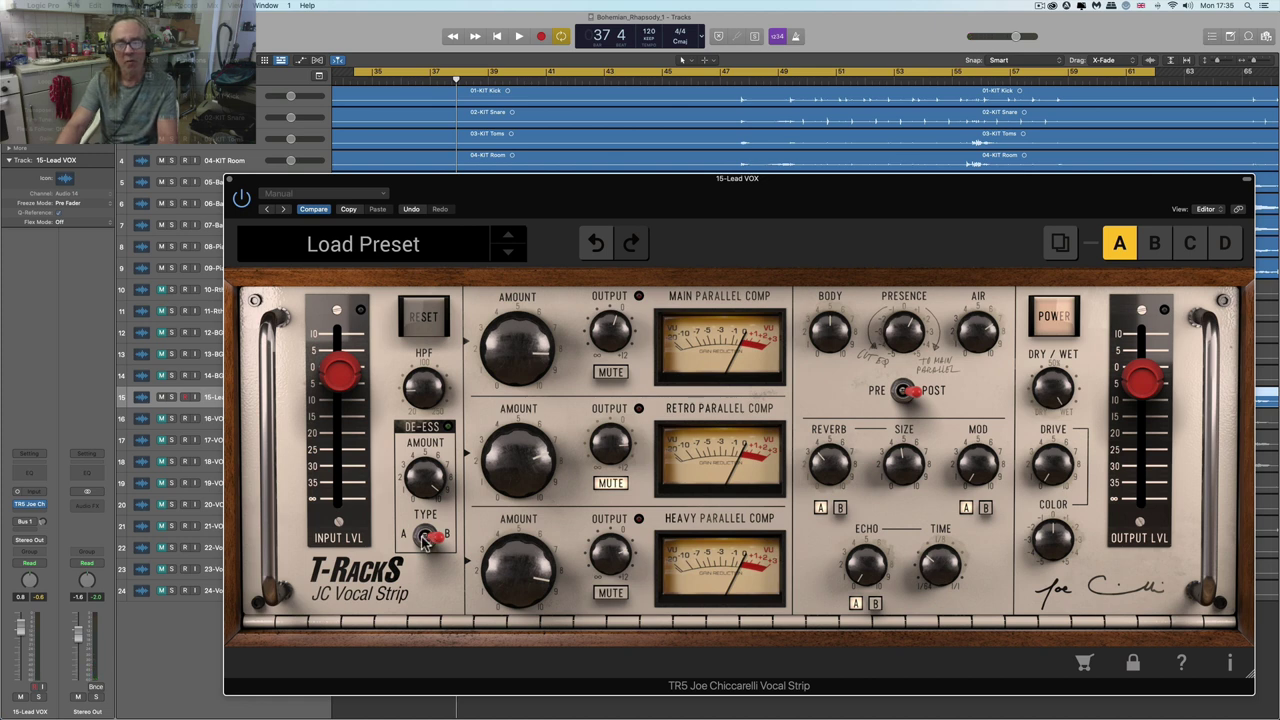
left_click(426, 538)
left_click(426, 538)
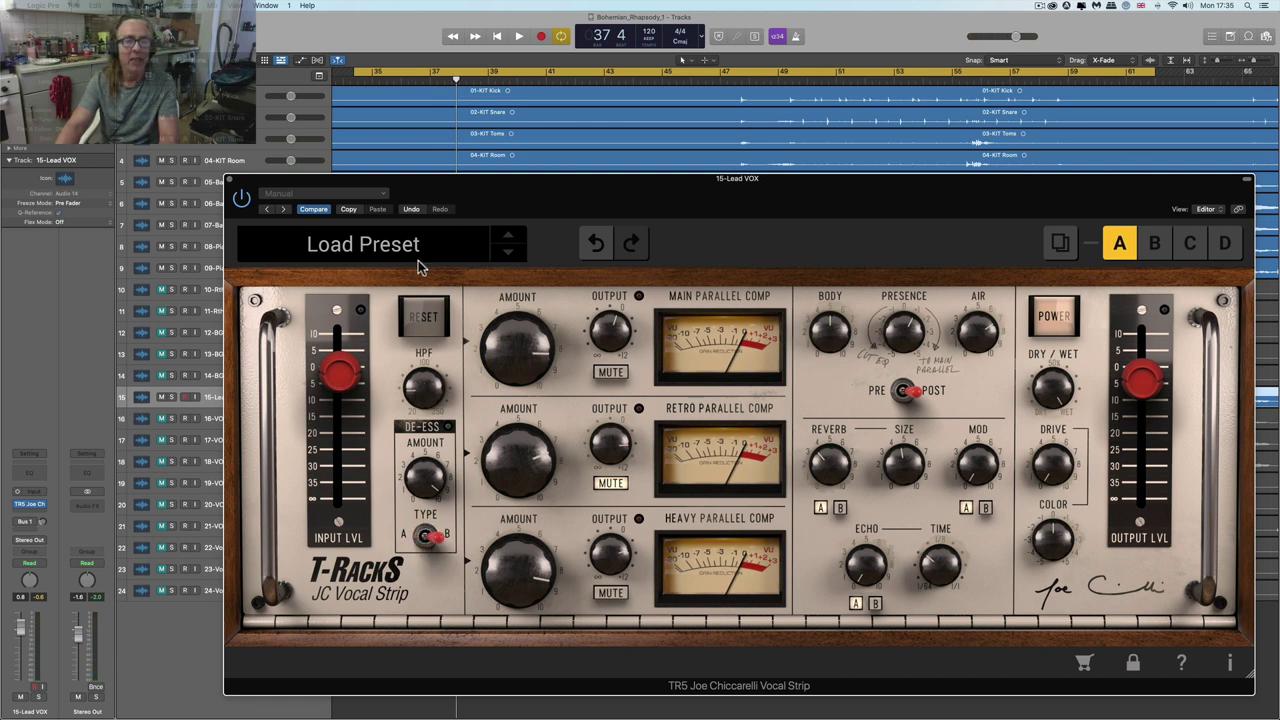
- Audition the vocal from about bar 36 with De-ess type B, switch back to type A and stop playback
double_click(407, 80)
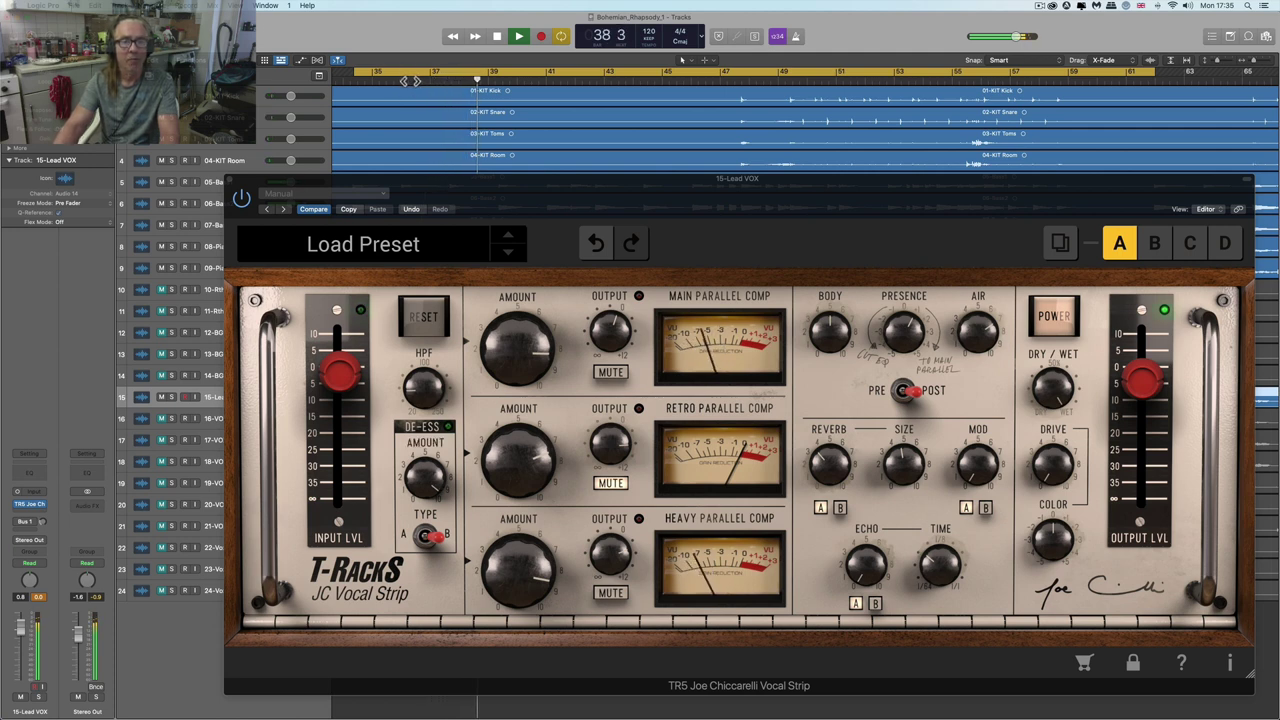
left_click(410, 81)
left_click(431, 545)
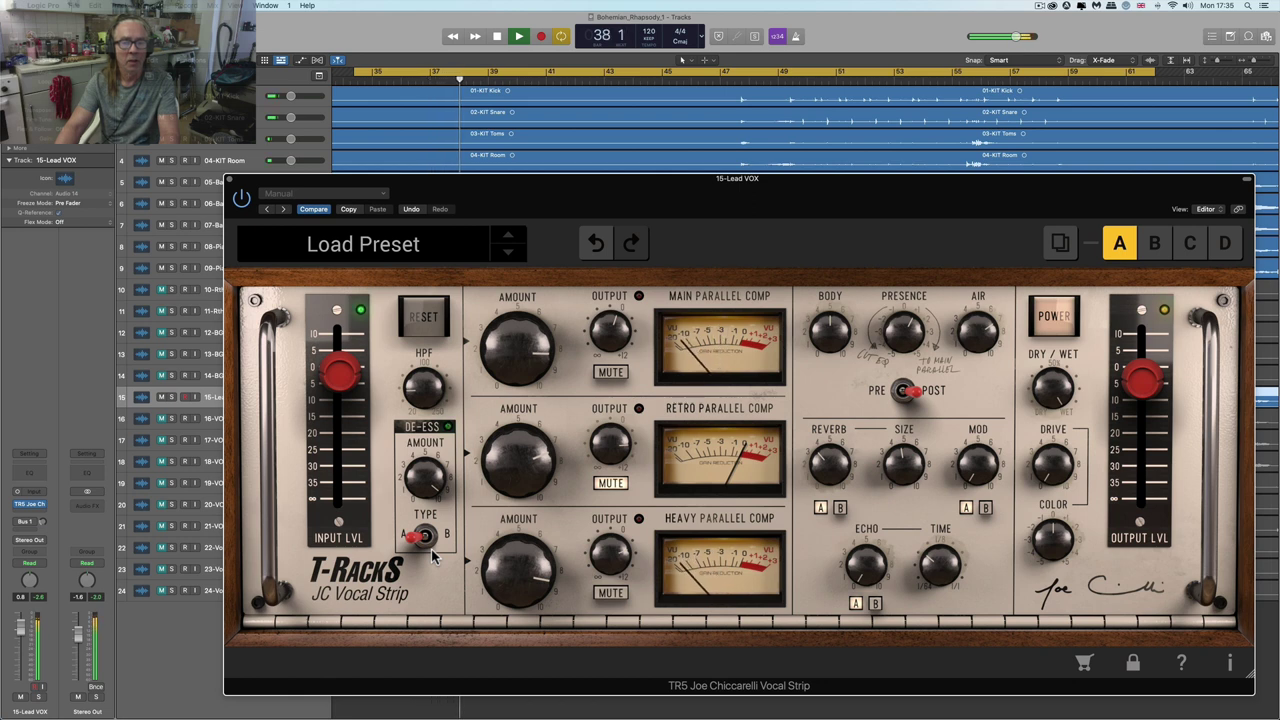
key("space")
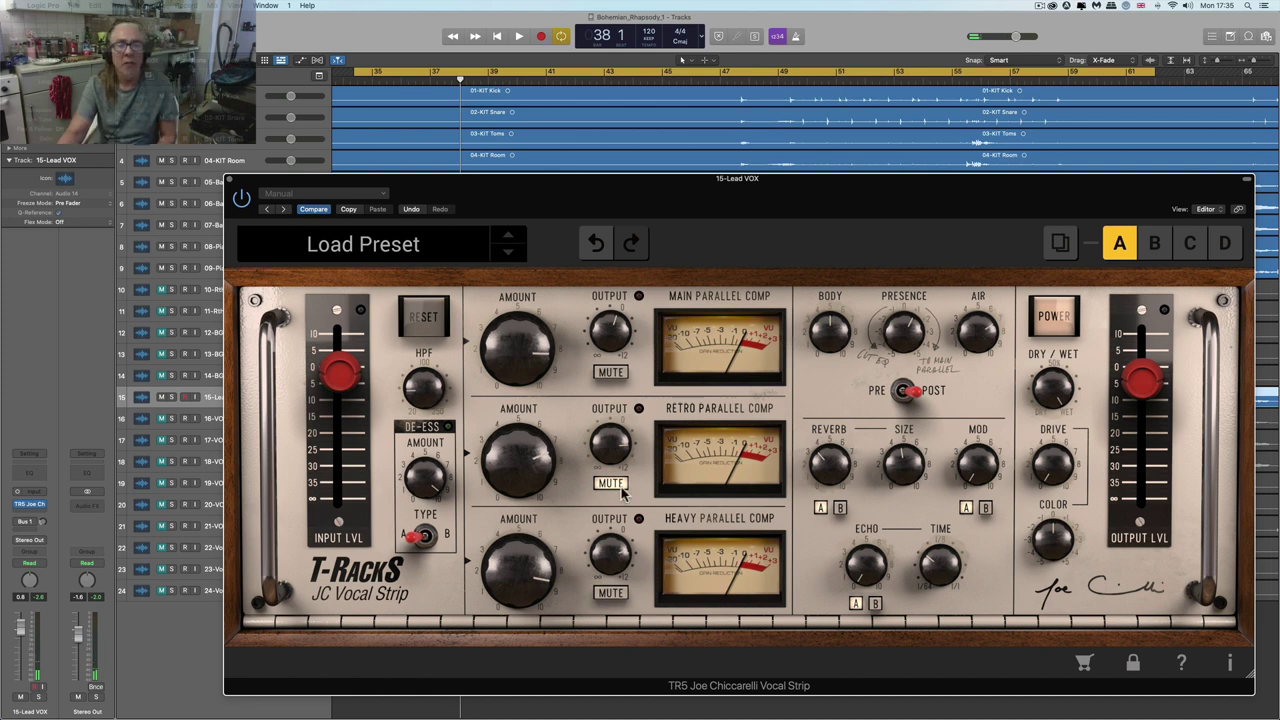
- Lower the De-ess amount to 9.2
mouse_move(545, 553)
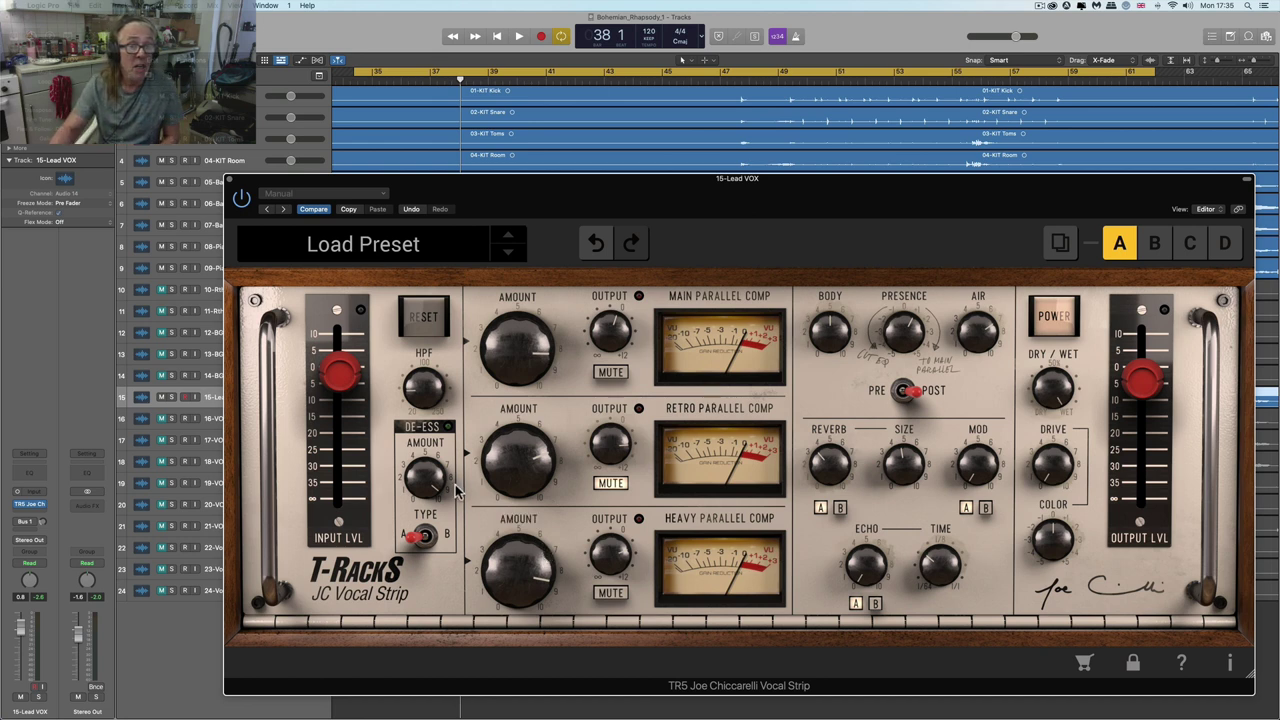
mouse_move(418, 480)
scroll(418, 485, "down", 1)
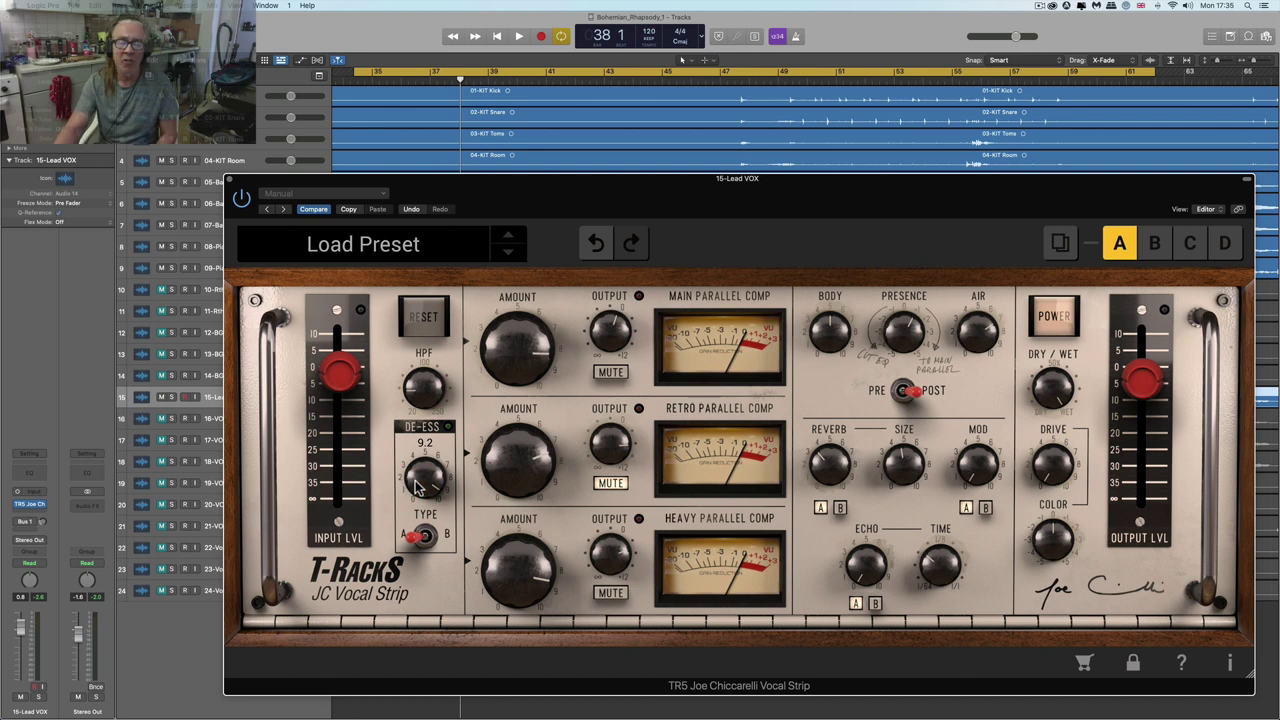
- Compare the EQ's PRE and POST positions by switching between them, ending on POST
mouse_move(818, 470)
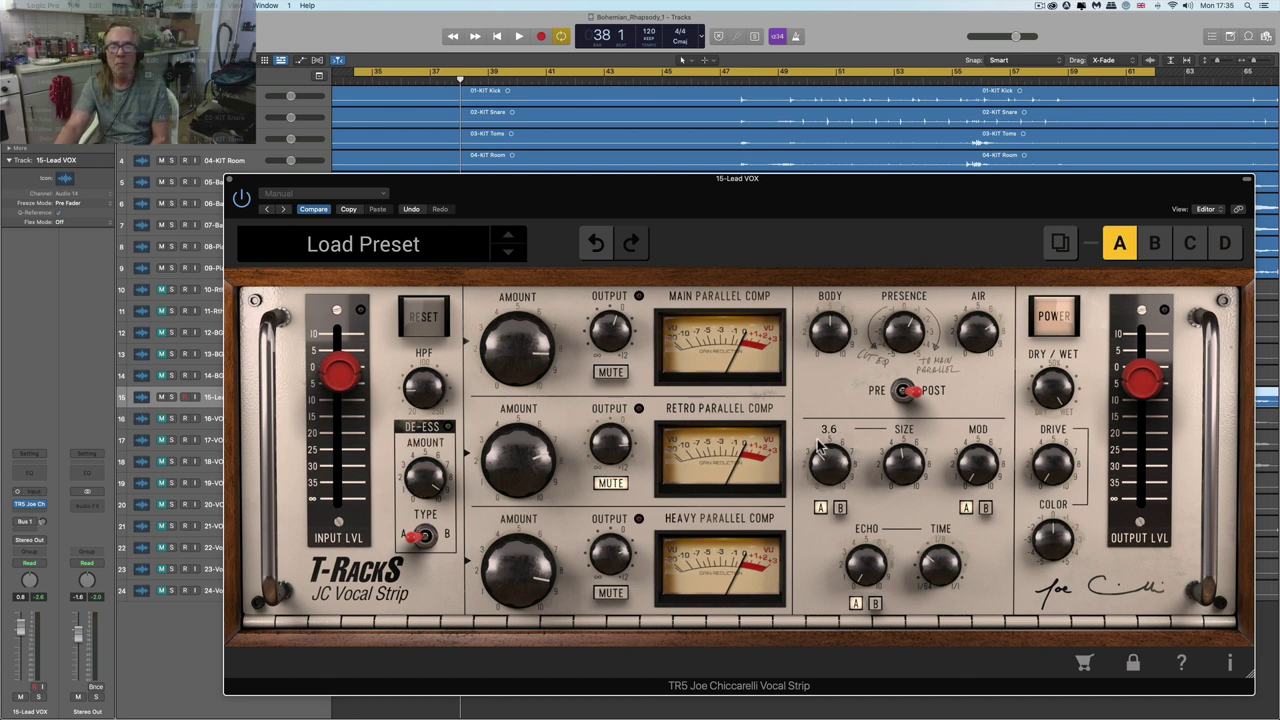
mouse_move(967, 337)
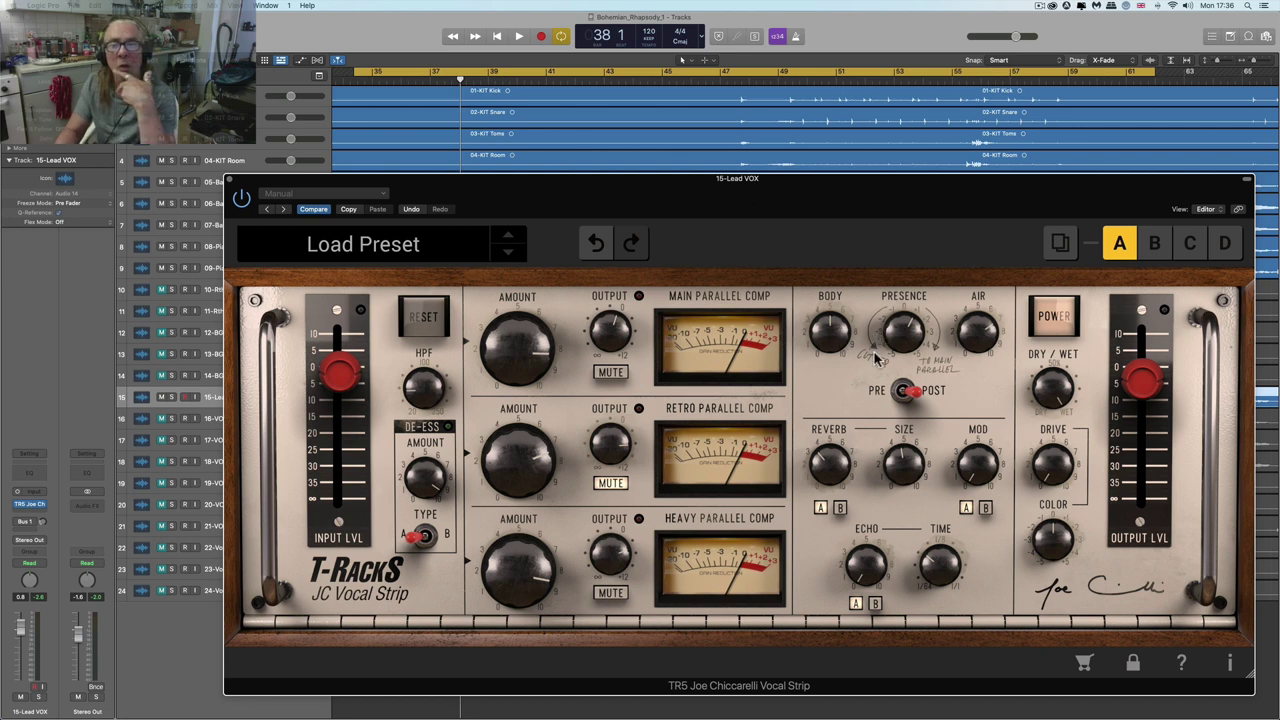
left_click(903, 393)
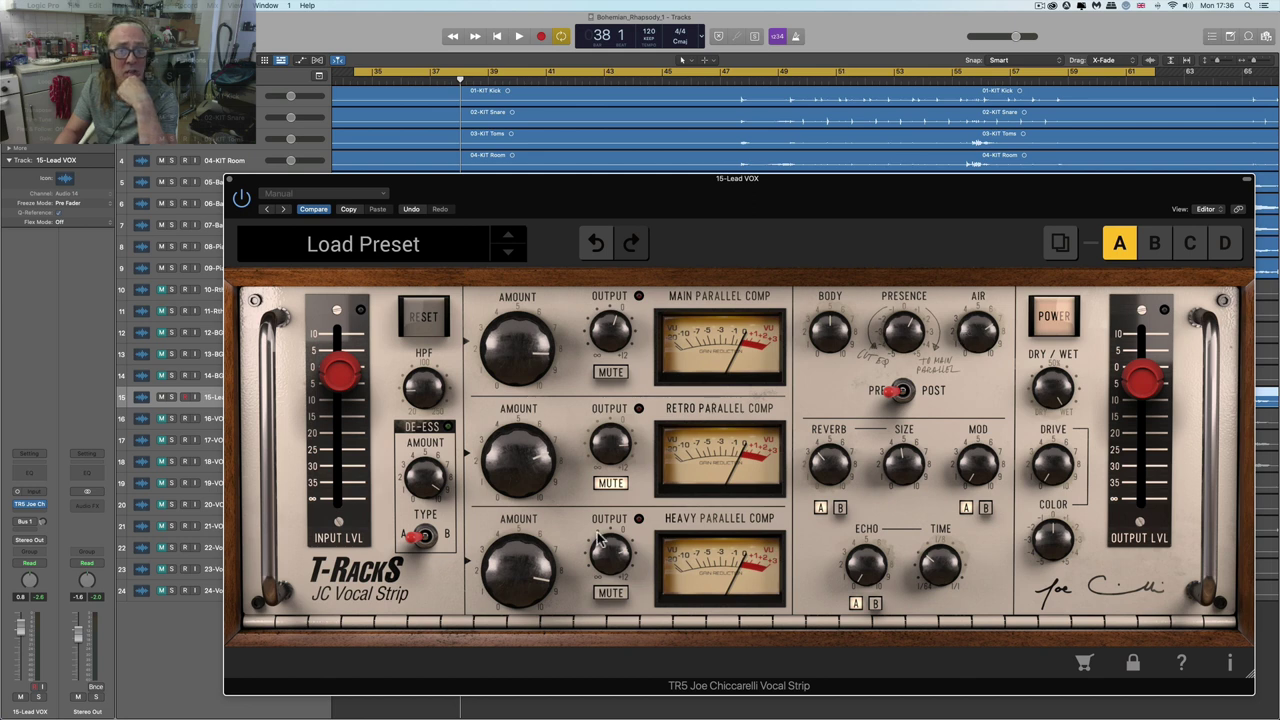
mouse_move(606, 543)
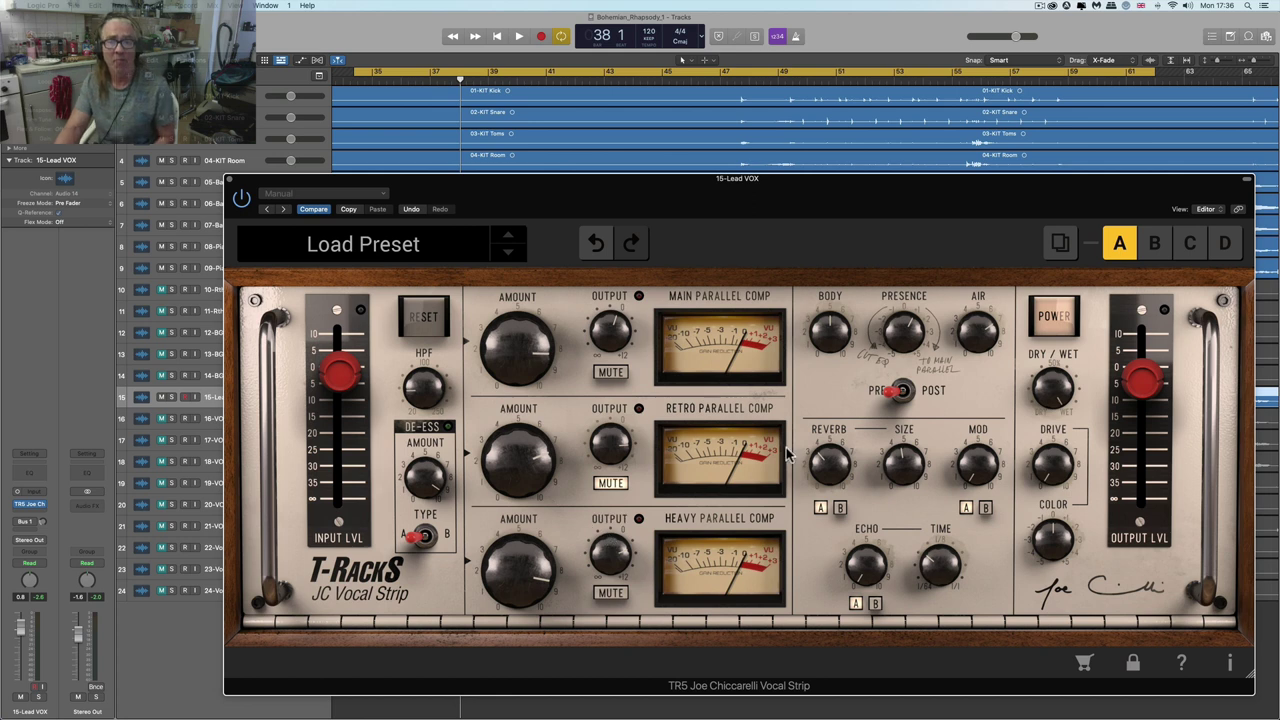
left_click(900, 392)
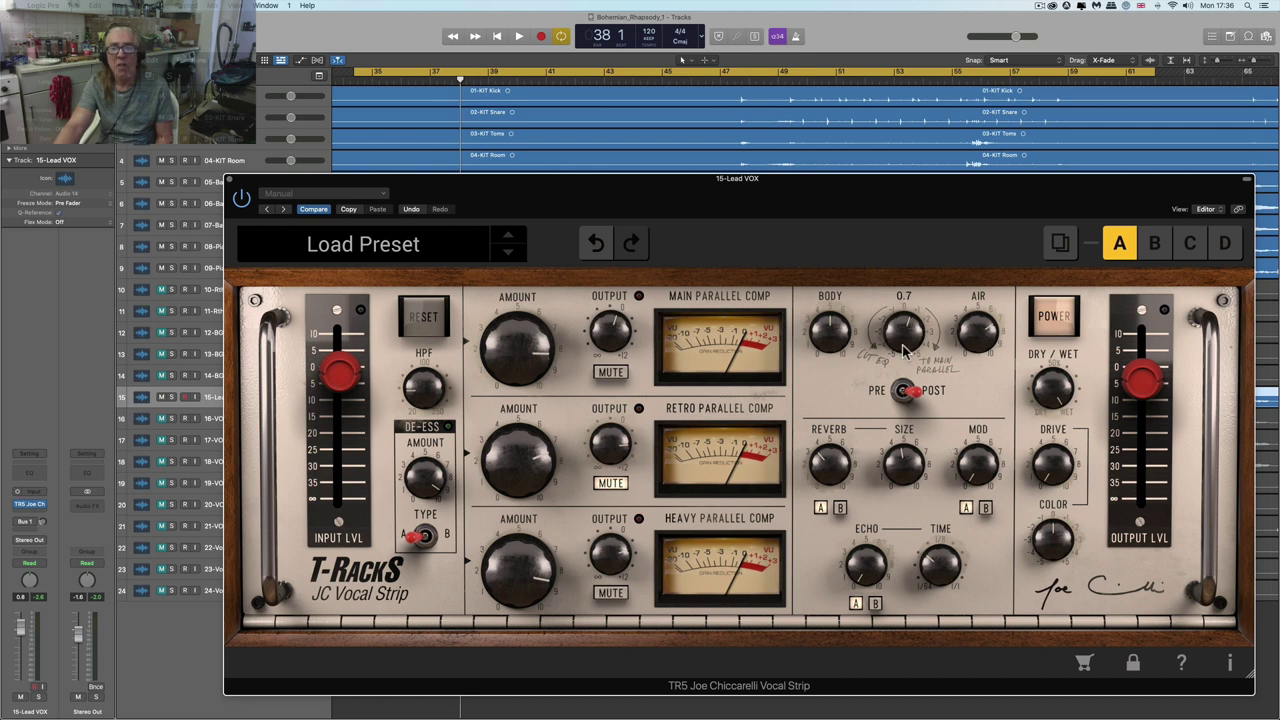
left_click(898, 396)
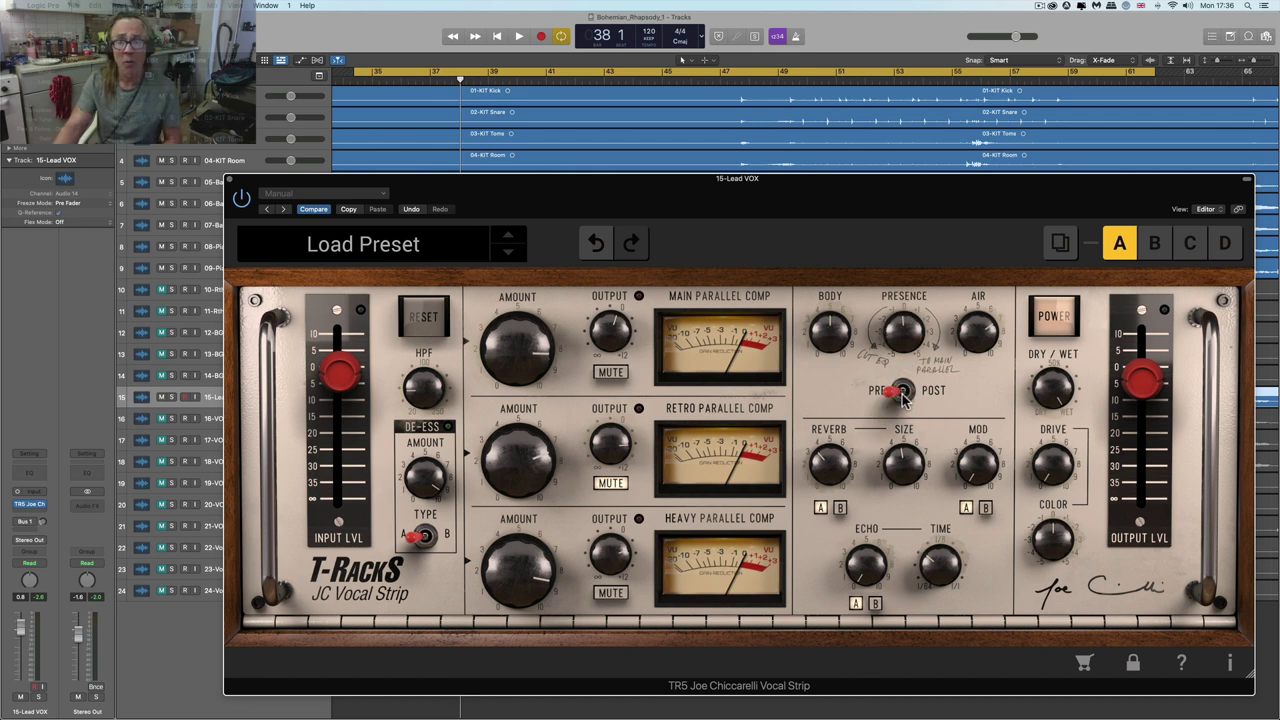
left_click(903, 394)
left_click(901, 394)
left_click(903, 394)
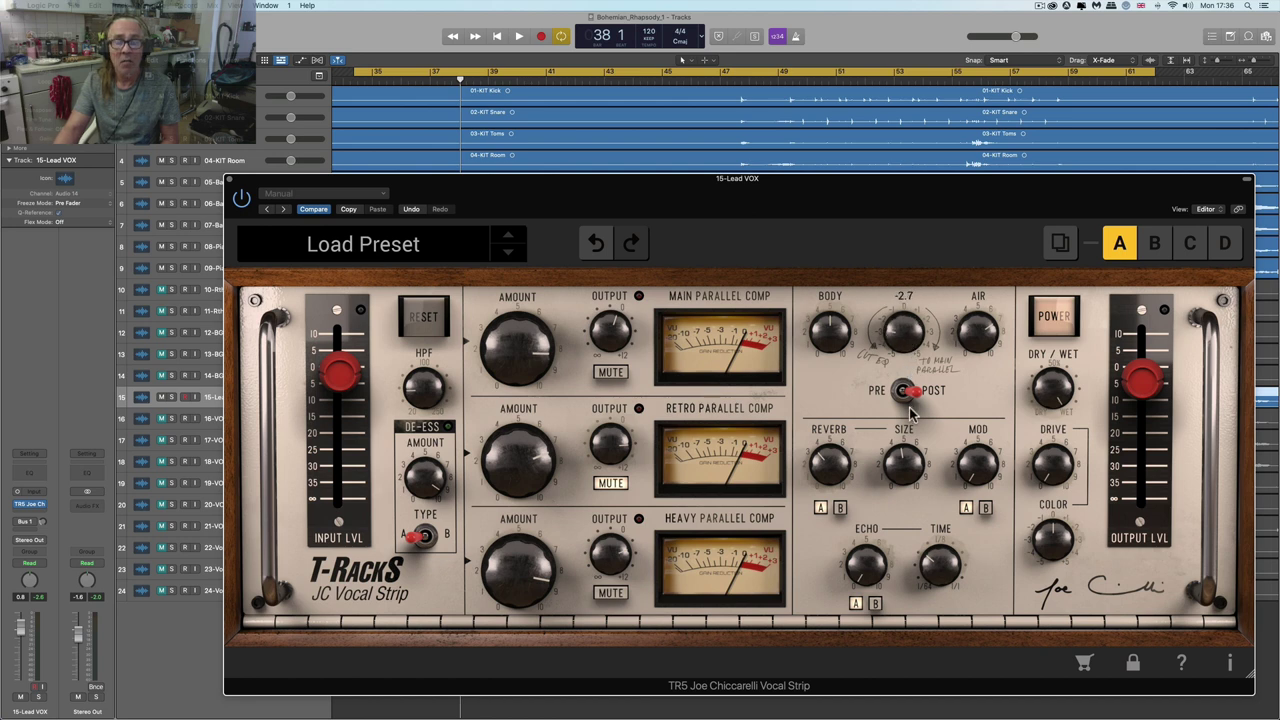
left_click(905, 393)
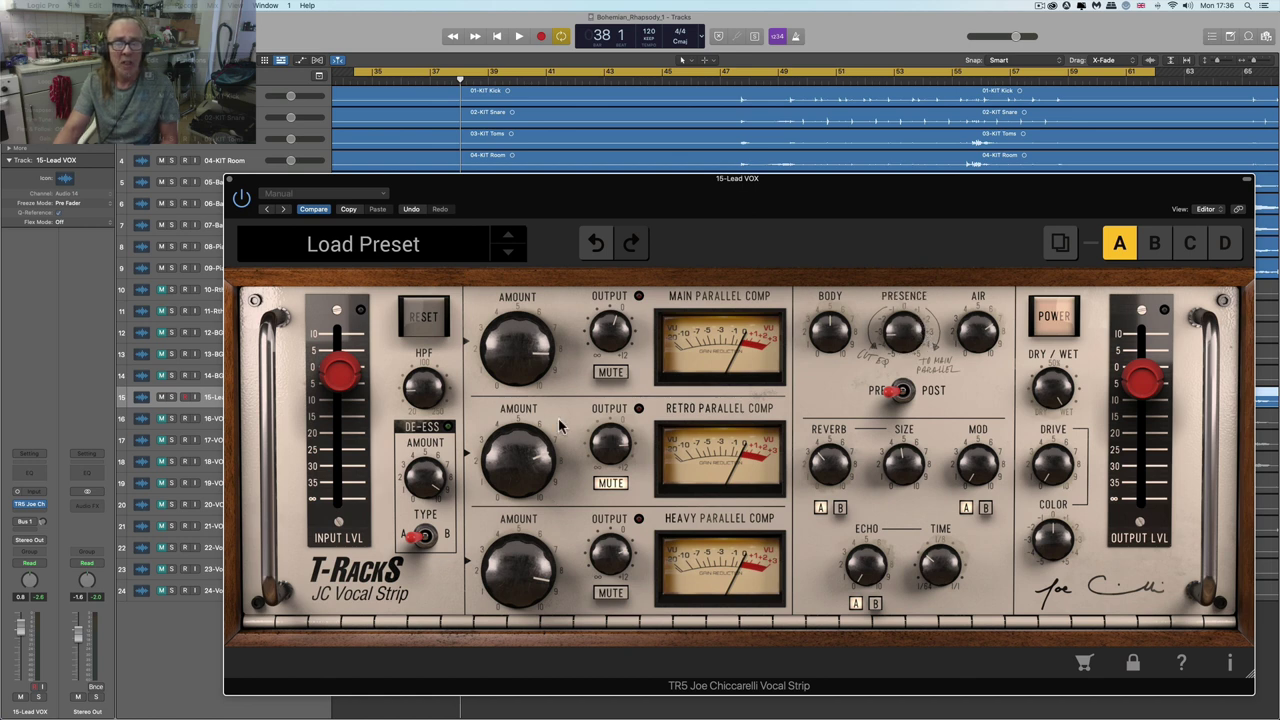
left_click(907, 393)
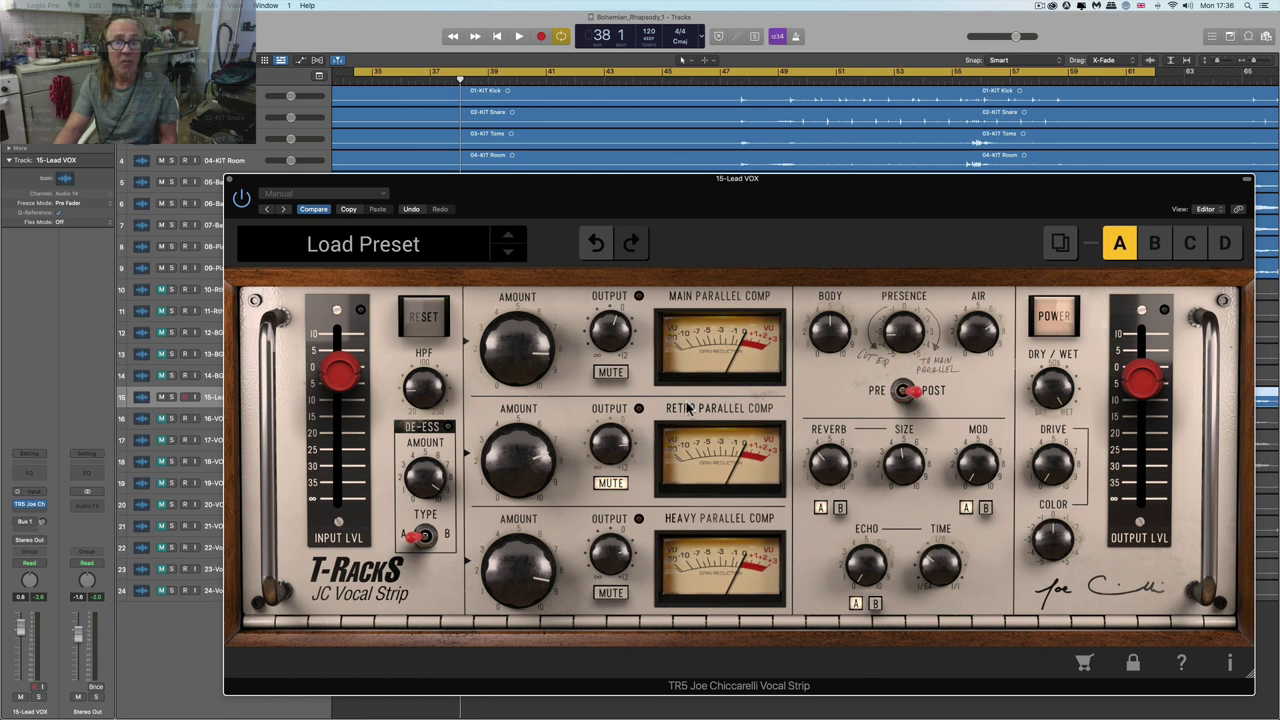
- Raise the EQ's Presence to 2.5 with the EQ on POST, and set the Main Parallel Comp amount to 8.5
left_click_drag(925, 340, 907, 288)
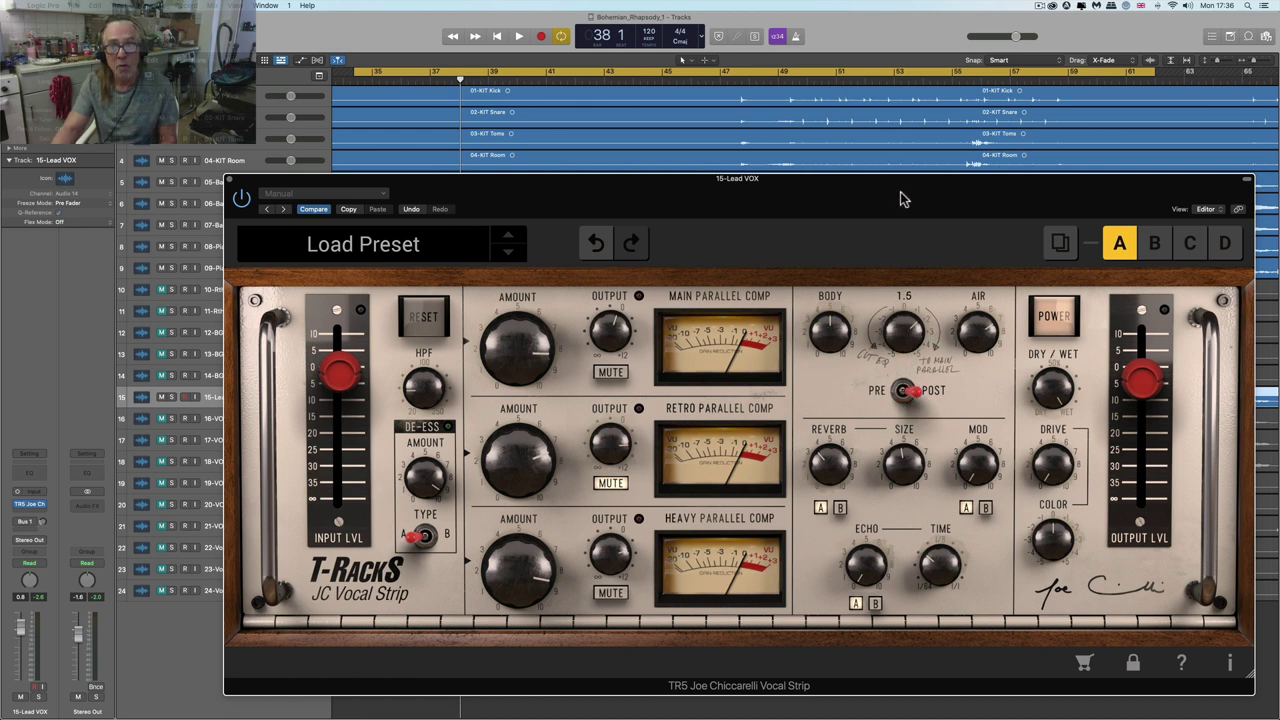
left_click_drag(900, 198, 900, 188)
left_click_drag(895, 332, 906, 316)
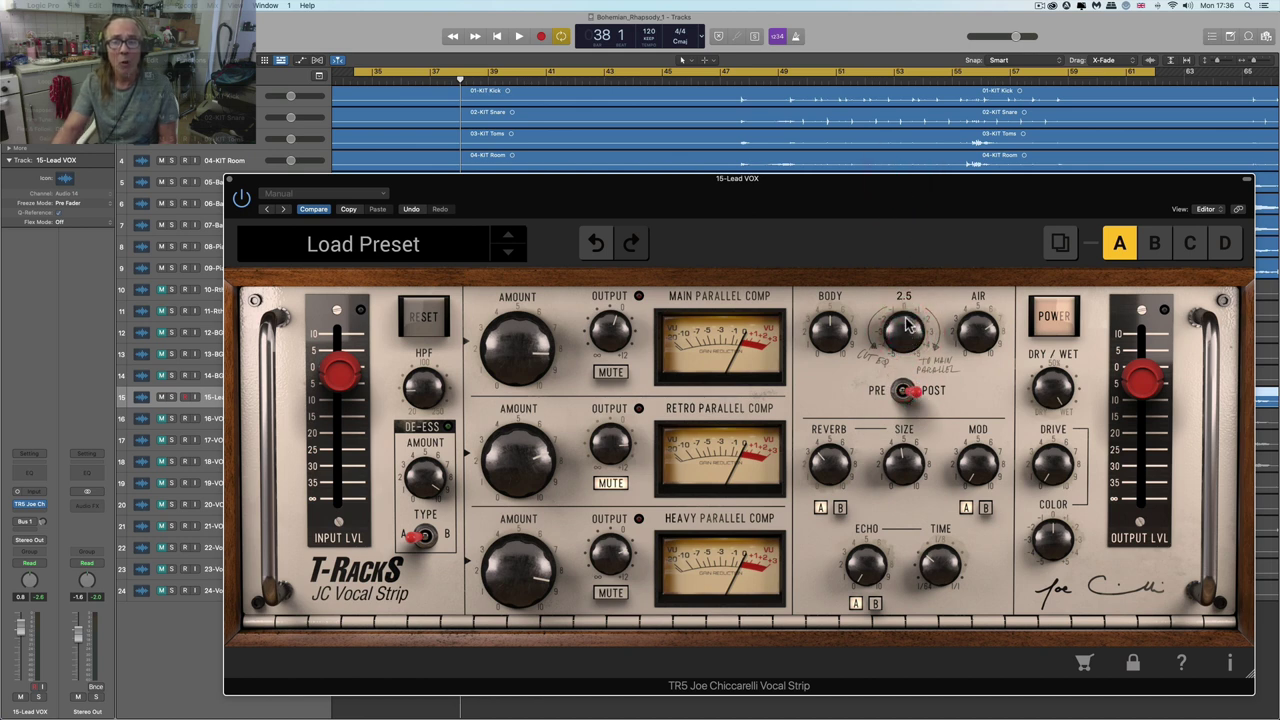
left_click(940, 381)
left_click(905, 398)
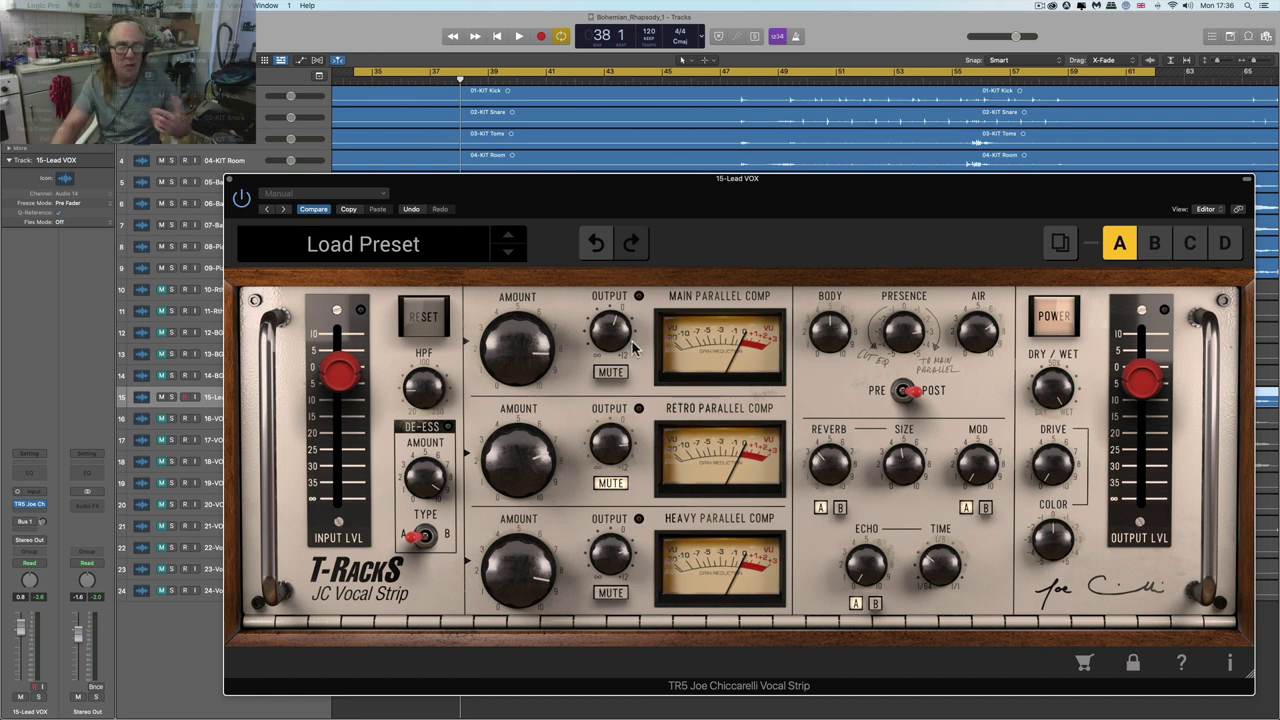
left_click_drag(515, 366, 515, 347)
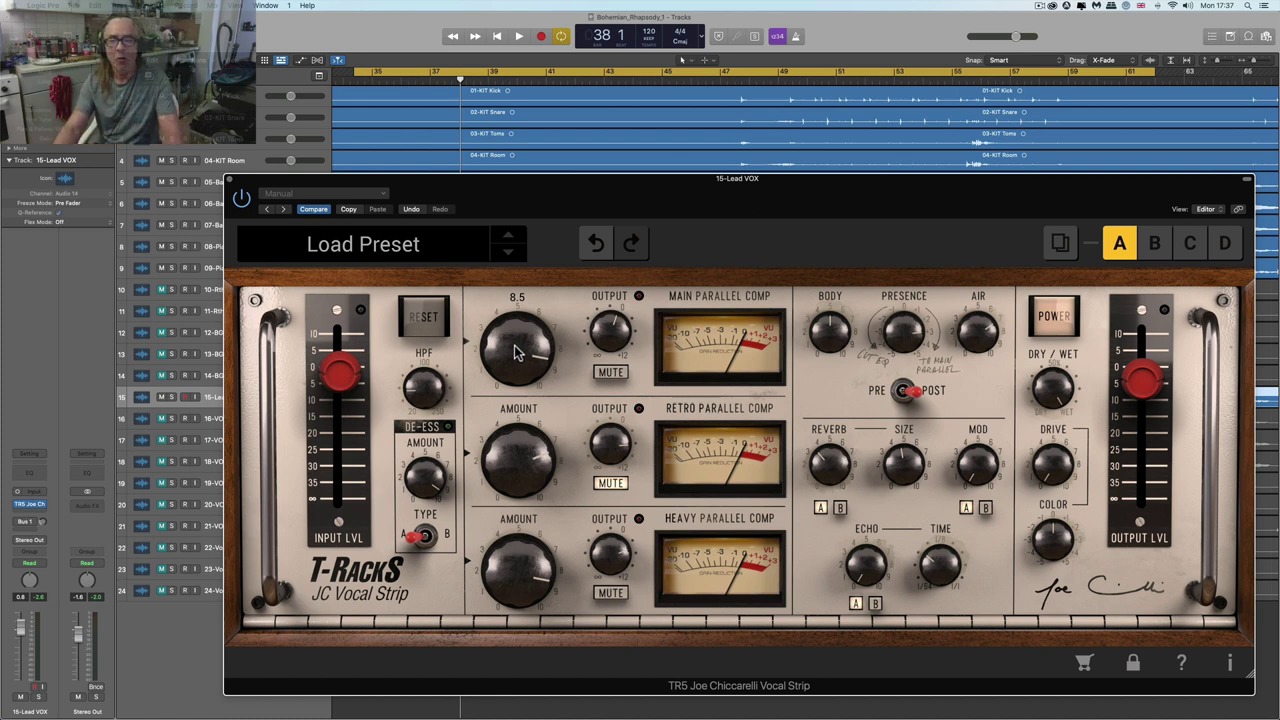
- Raise the EQ's Presence to 3.3 and set the Air to 6.9
mouse_move(848, 338)
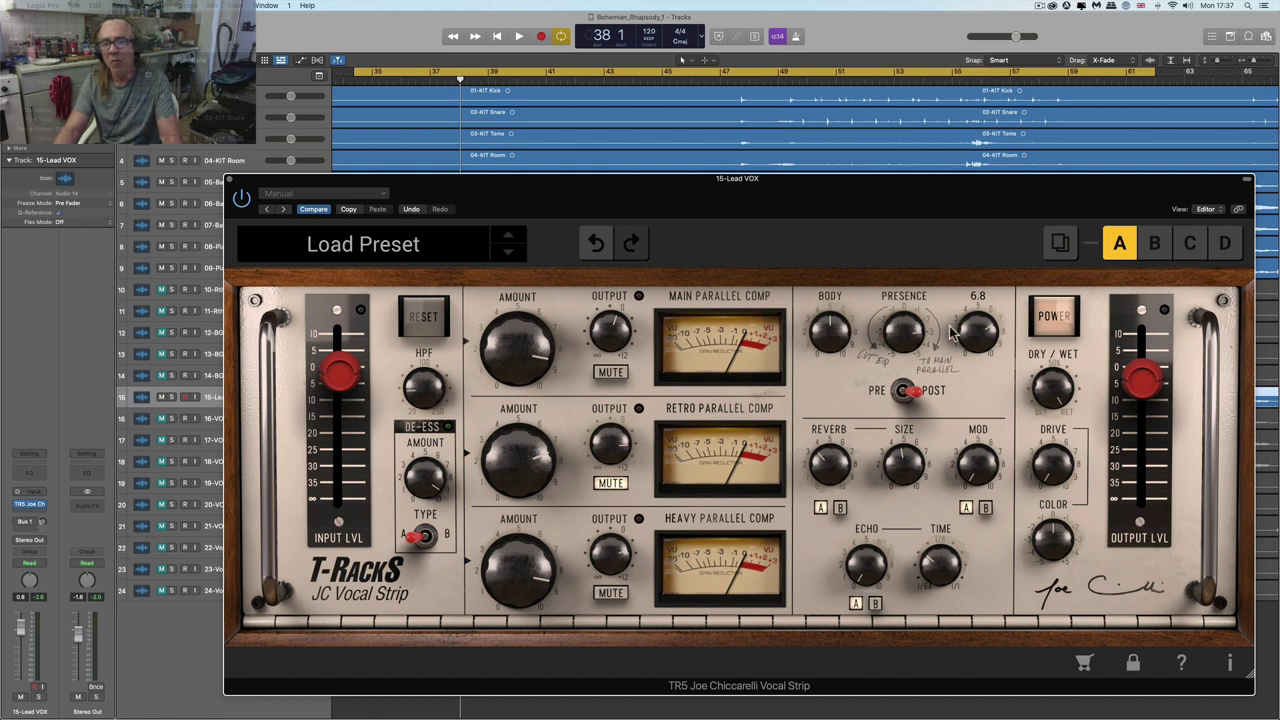
mouse_move(970, 330)
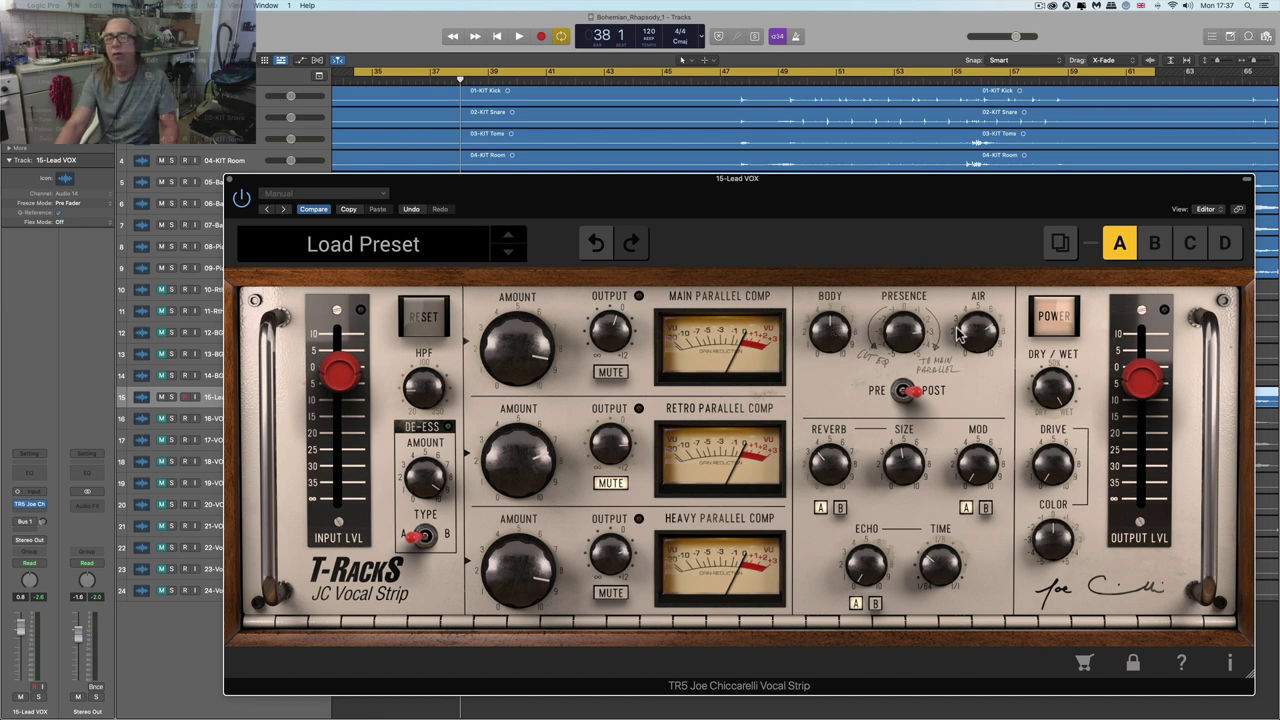
mouse_move(898, 340)
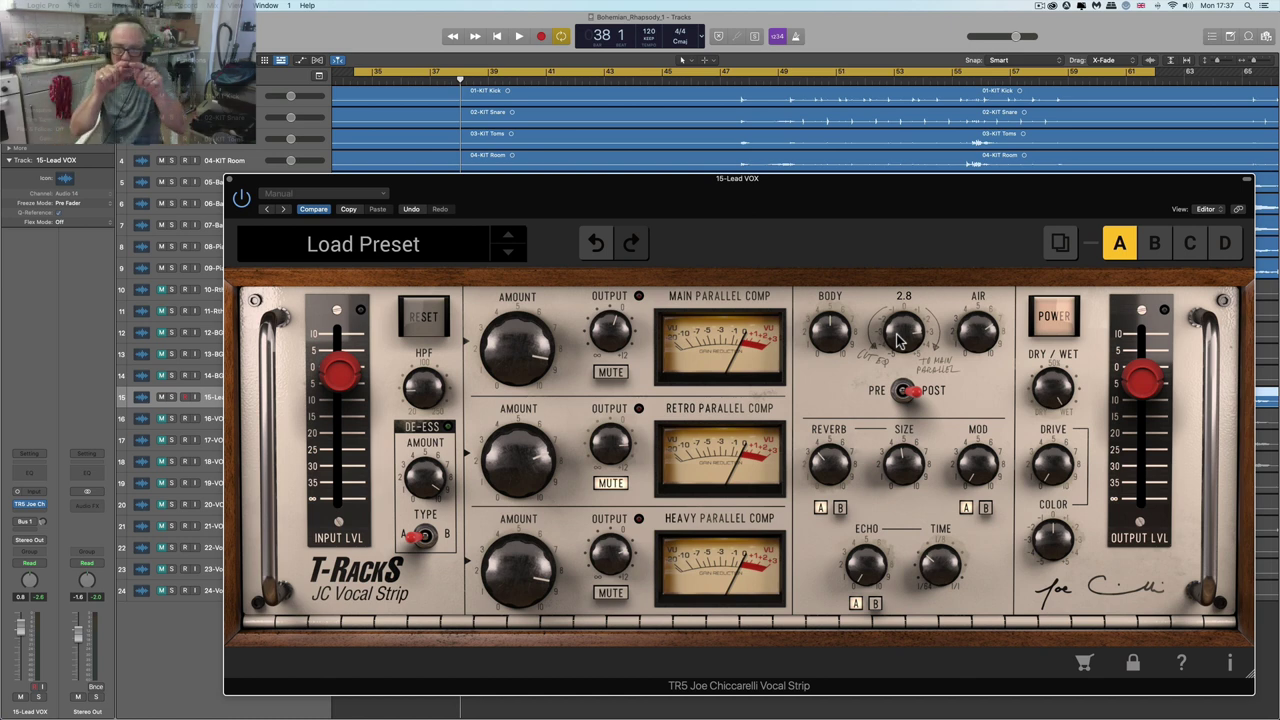
left_click_drag(897, 340, 900, 323)
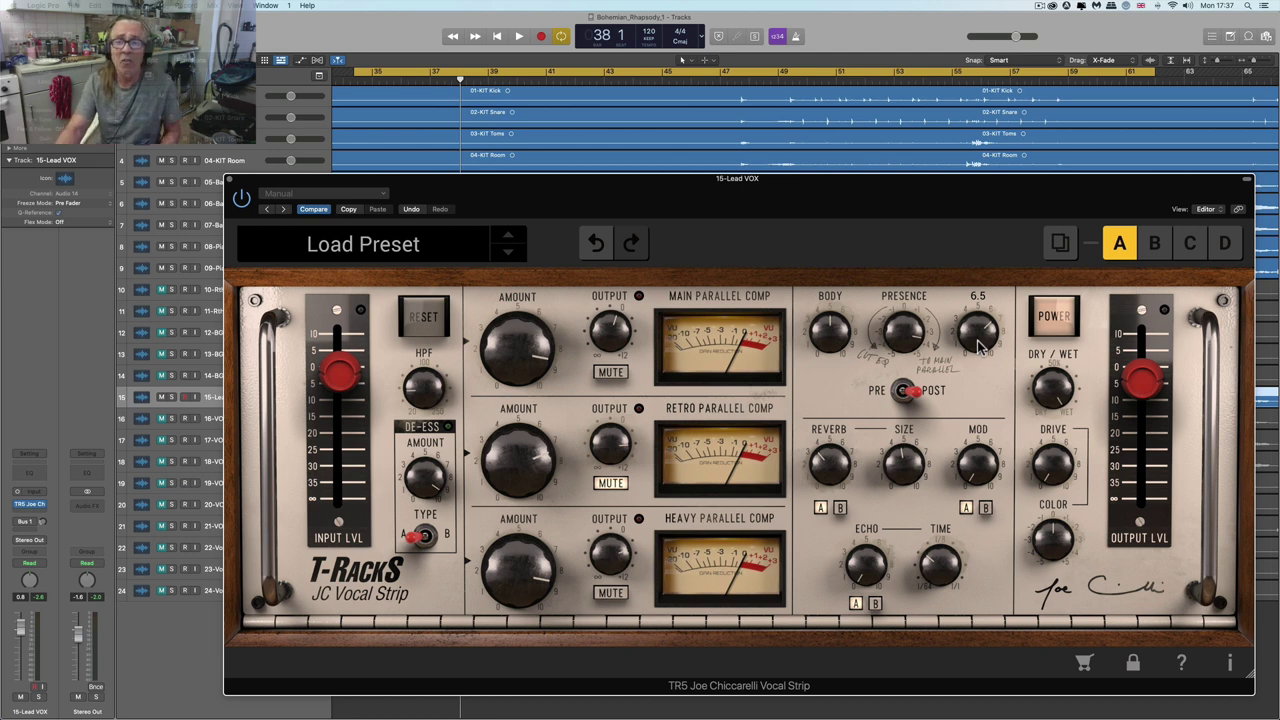
left_click_drag(981, 345, 980, 336)
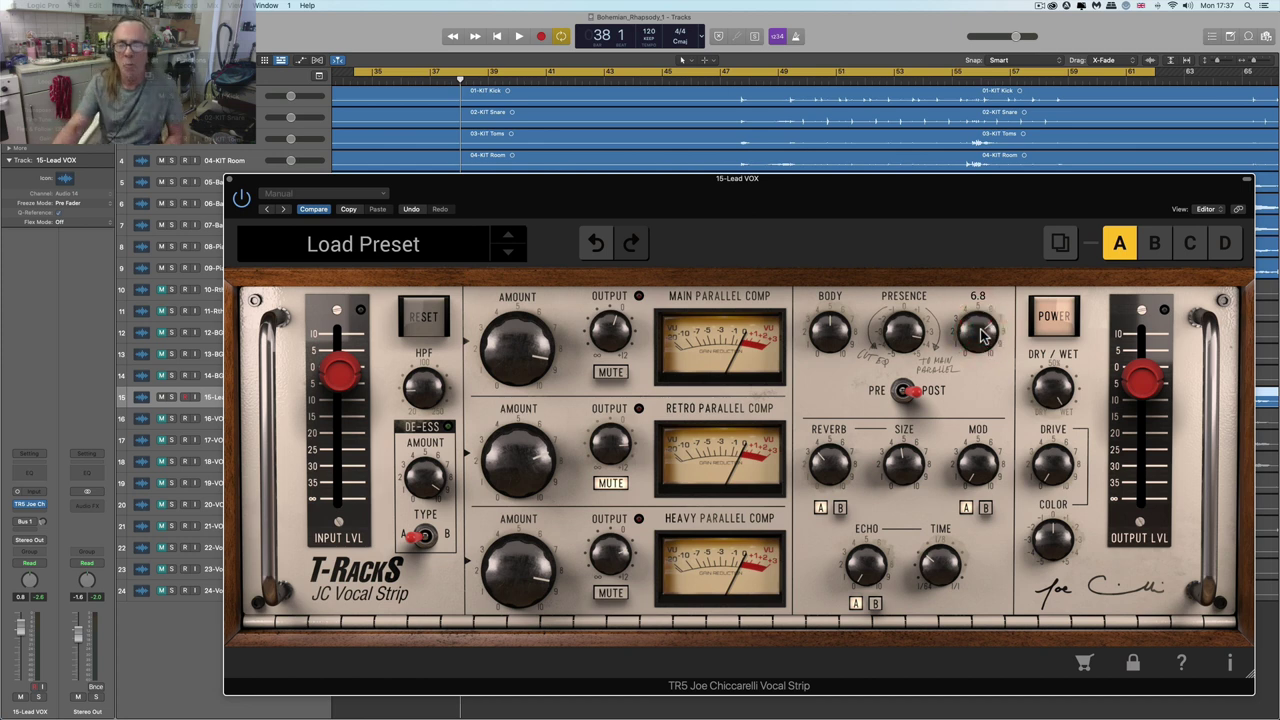
left_click_drag(981, 336, 985, 333)
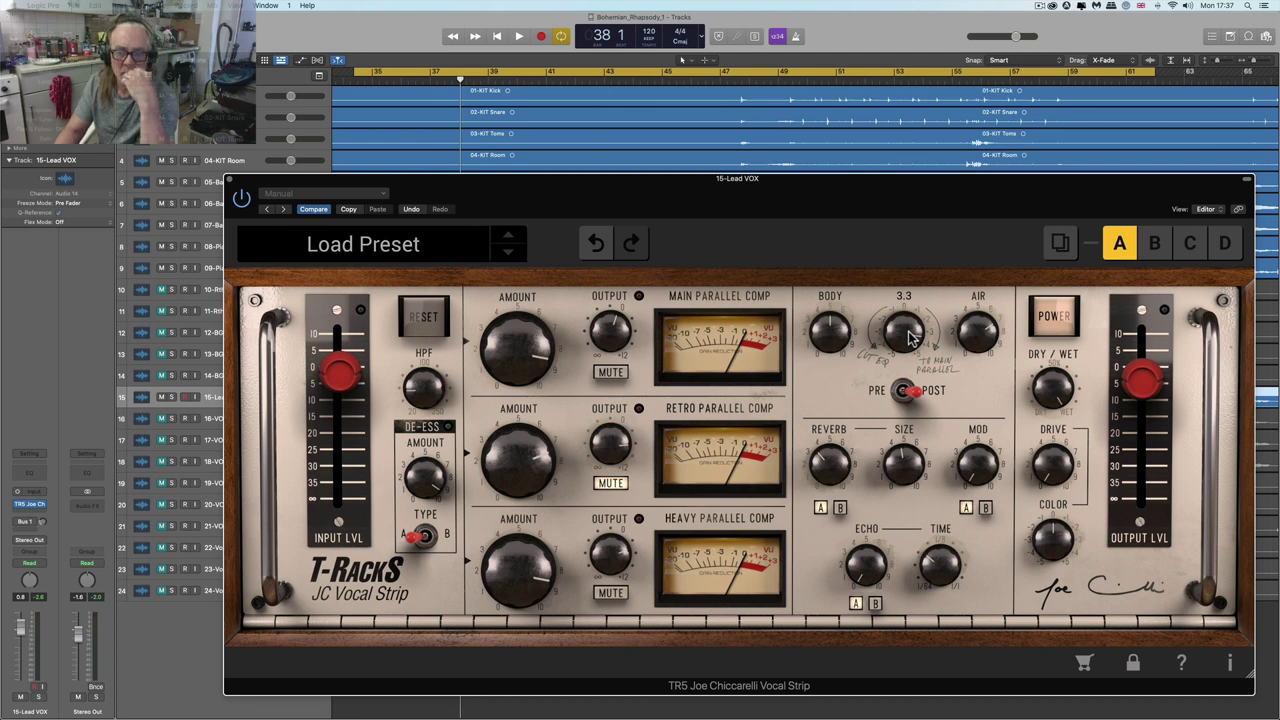
mouse_move(970, 335)
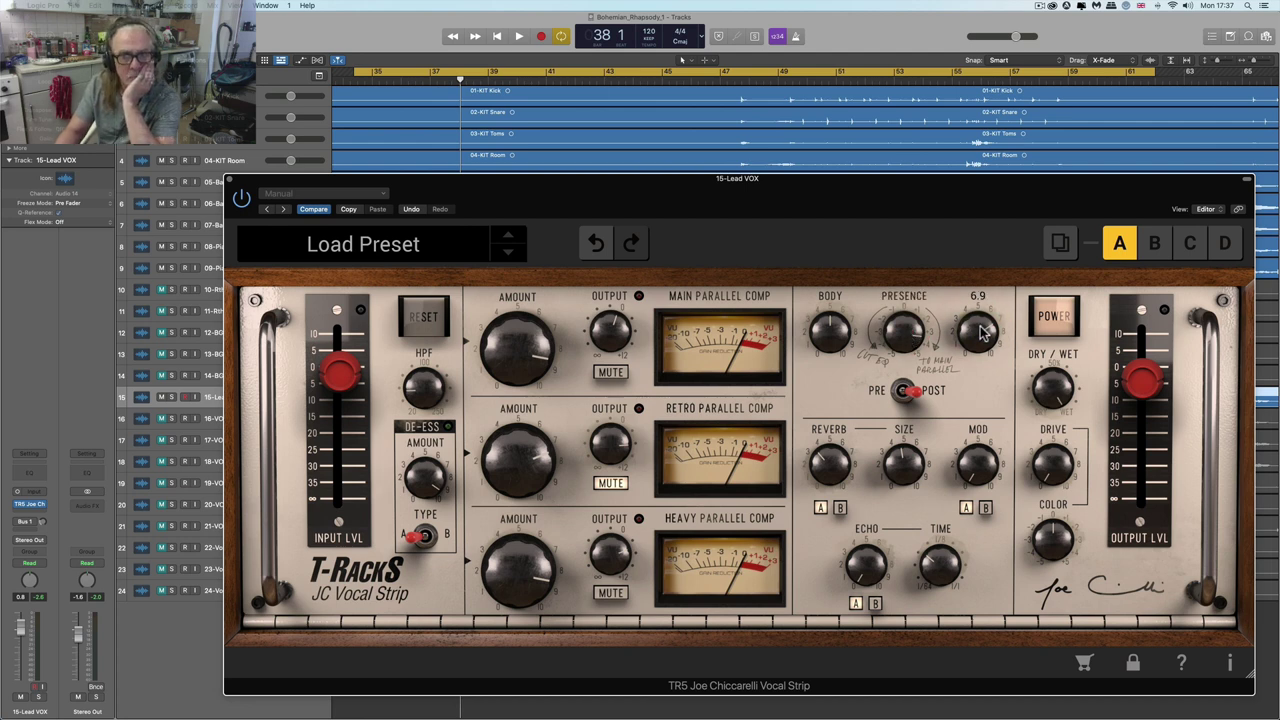
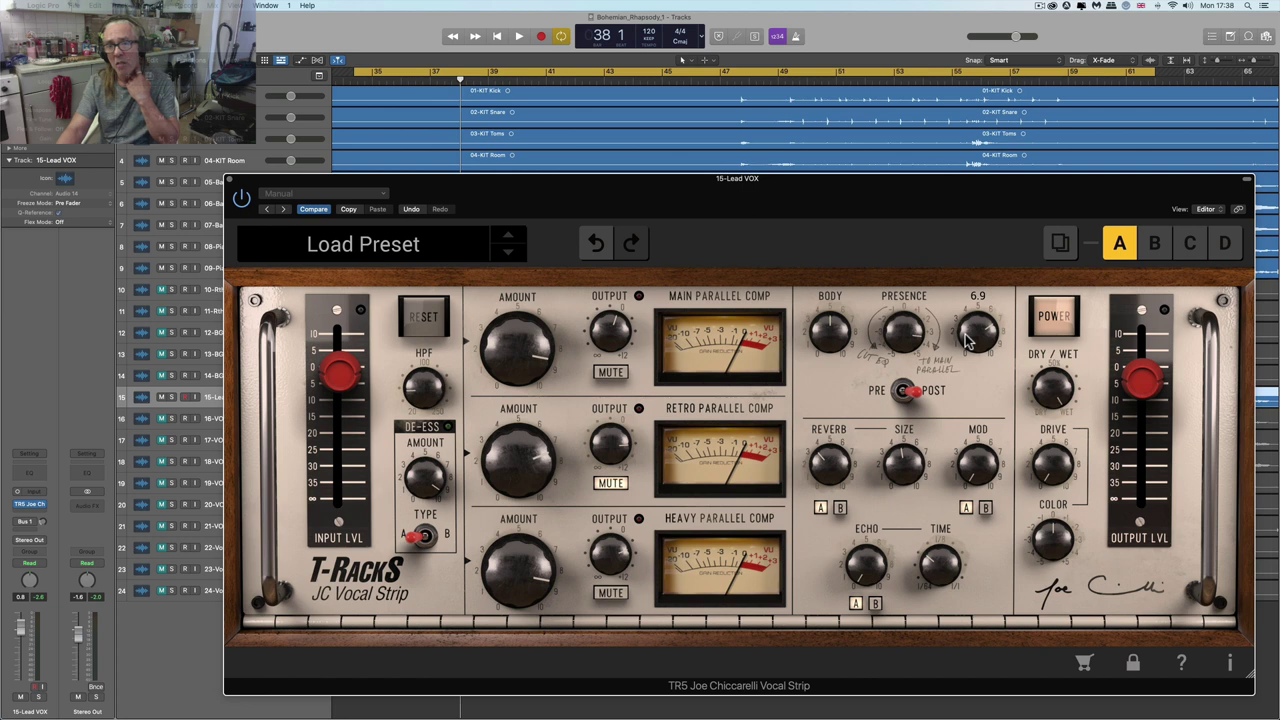
- Lower the EQ's Presence to 2.6 and raise the Air to 7.2
mouse_move(912, 338)
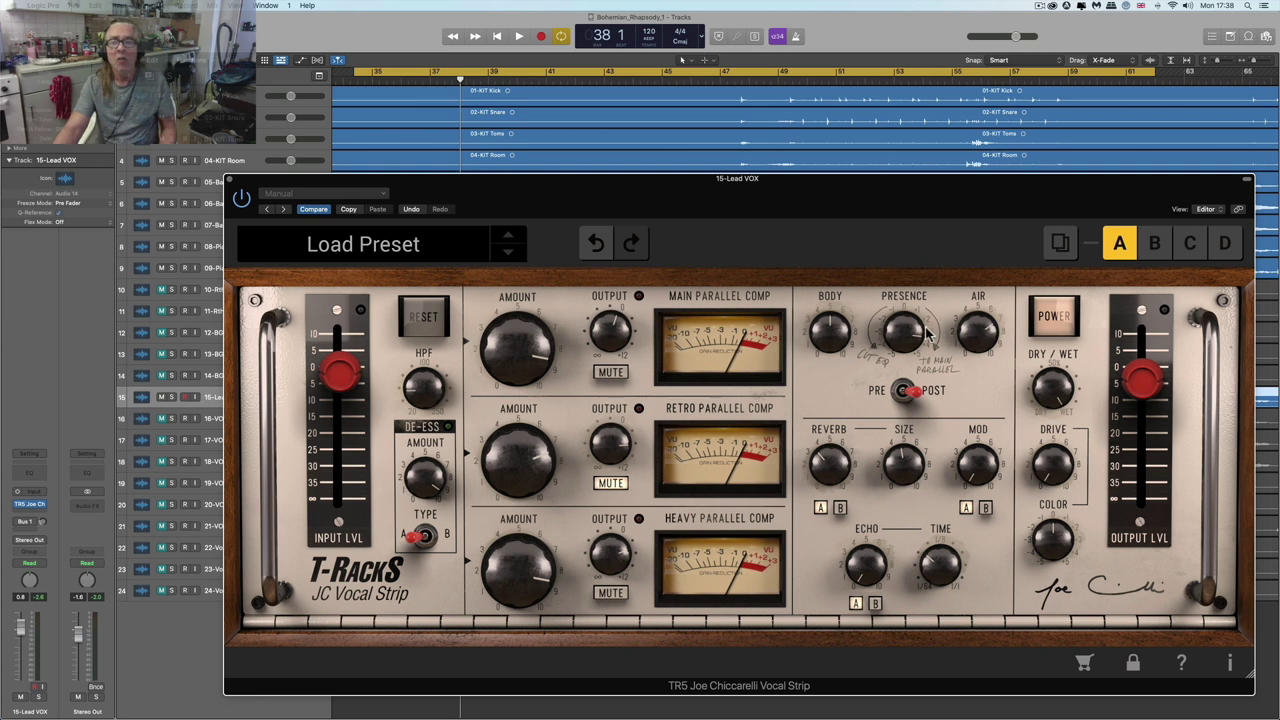
mouse_move(905, 325)
left_mouse_down()
mouse_move(906, 369)
mouse_move(909, 345)
left_mouse_up()
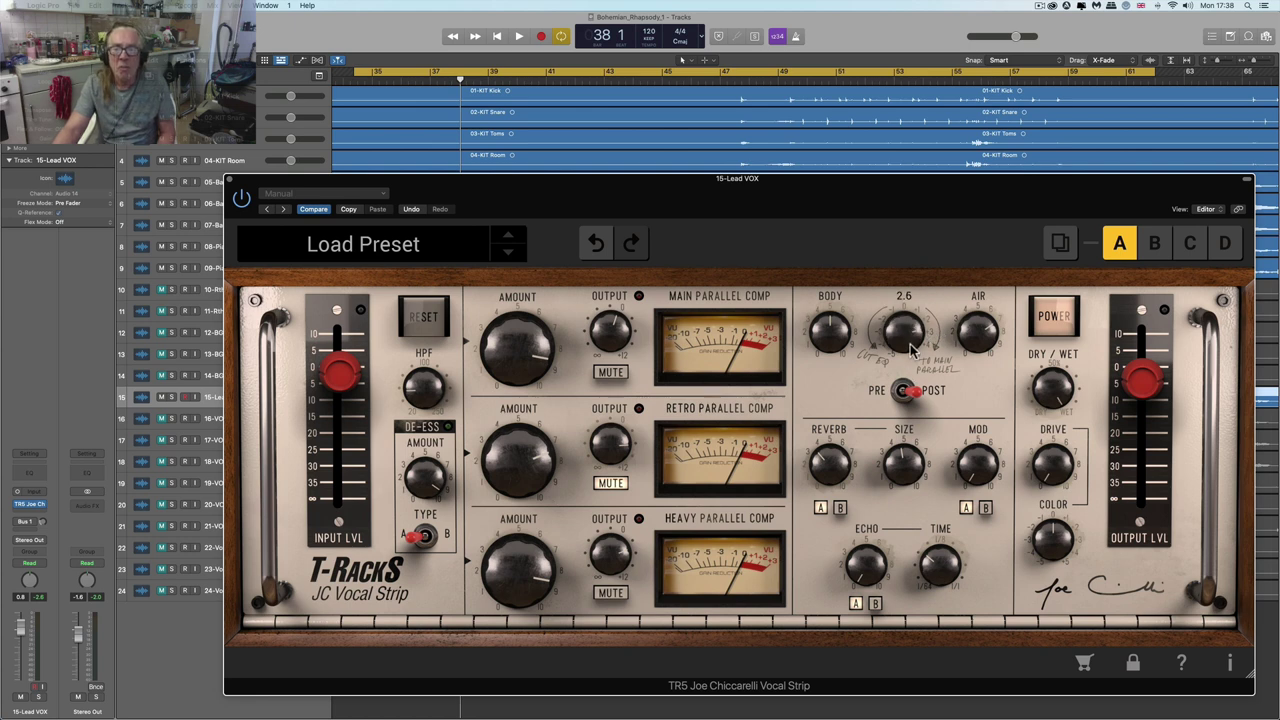
left_click_drag(956, 338, 986, 336)
left_click(988, 337)
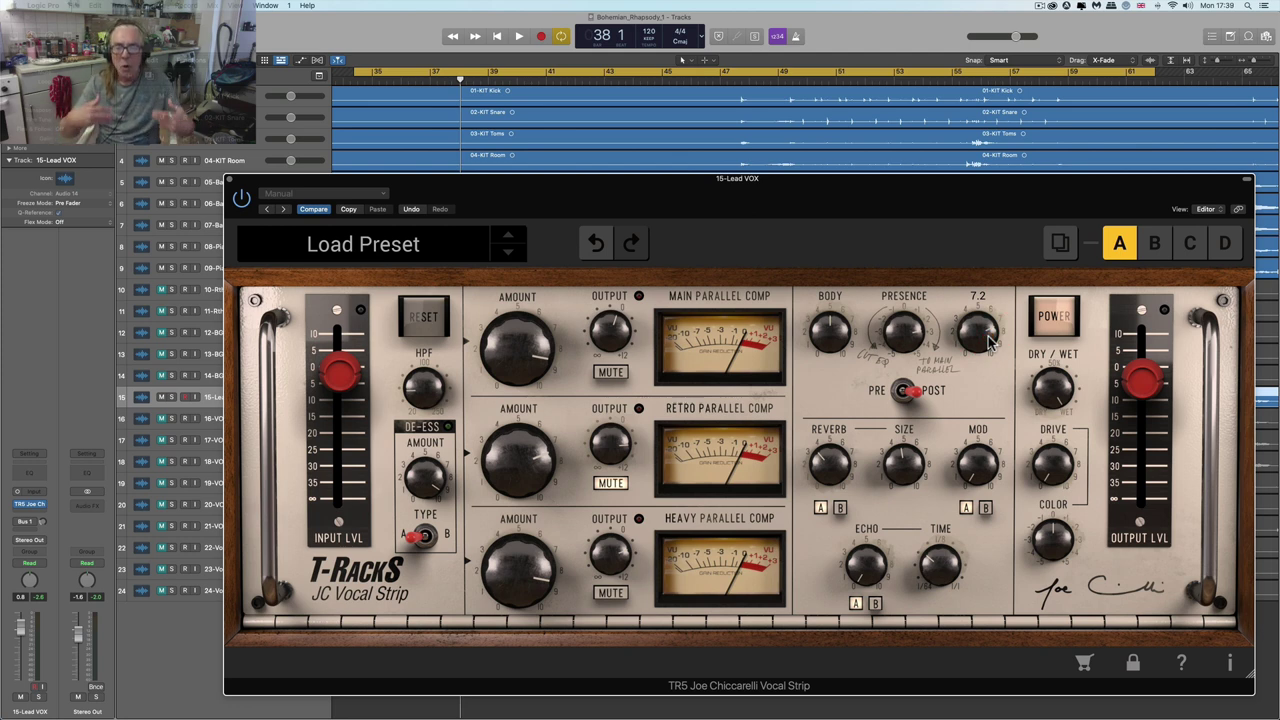
- Demonstrate the EQ's Body range by lowering it to 2.7 and raising it to 8.2
mouse_move(912, 334)
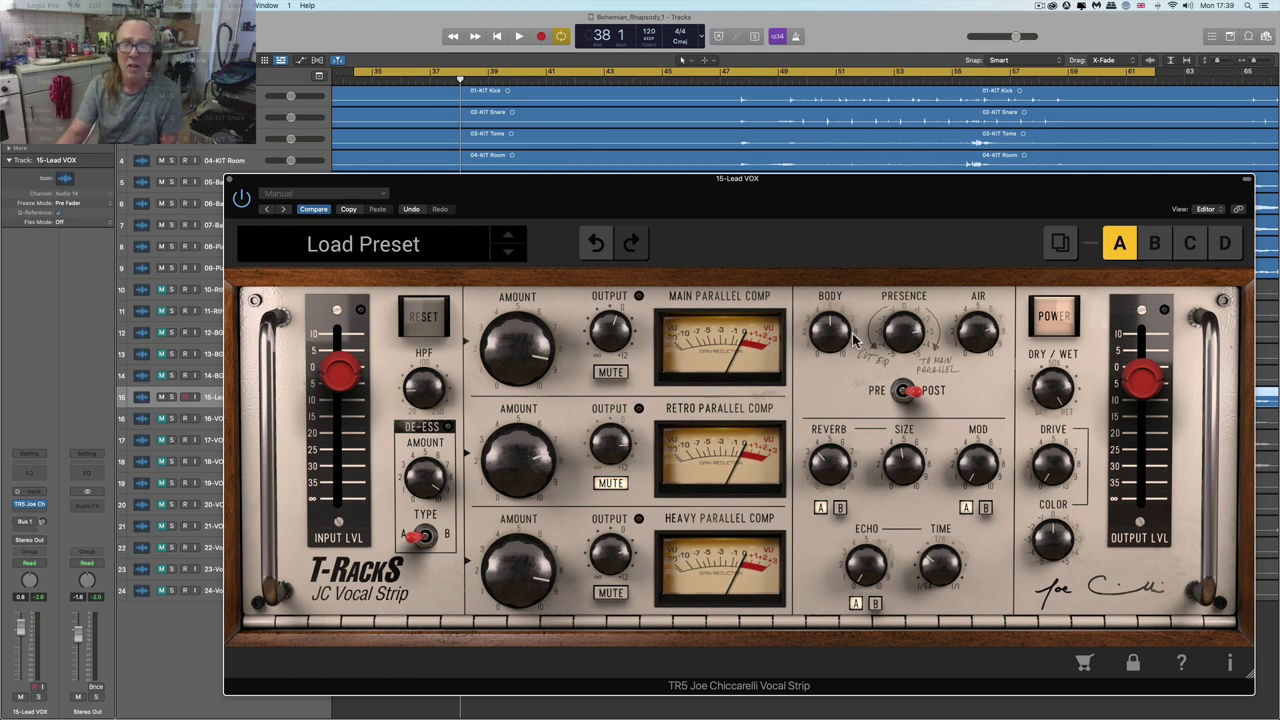
mouse_move(833, 330)
left_click_drag(833, 330, 843, 396)
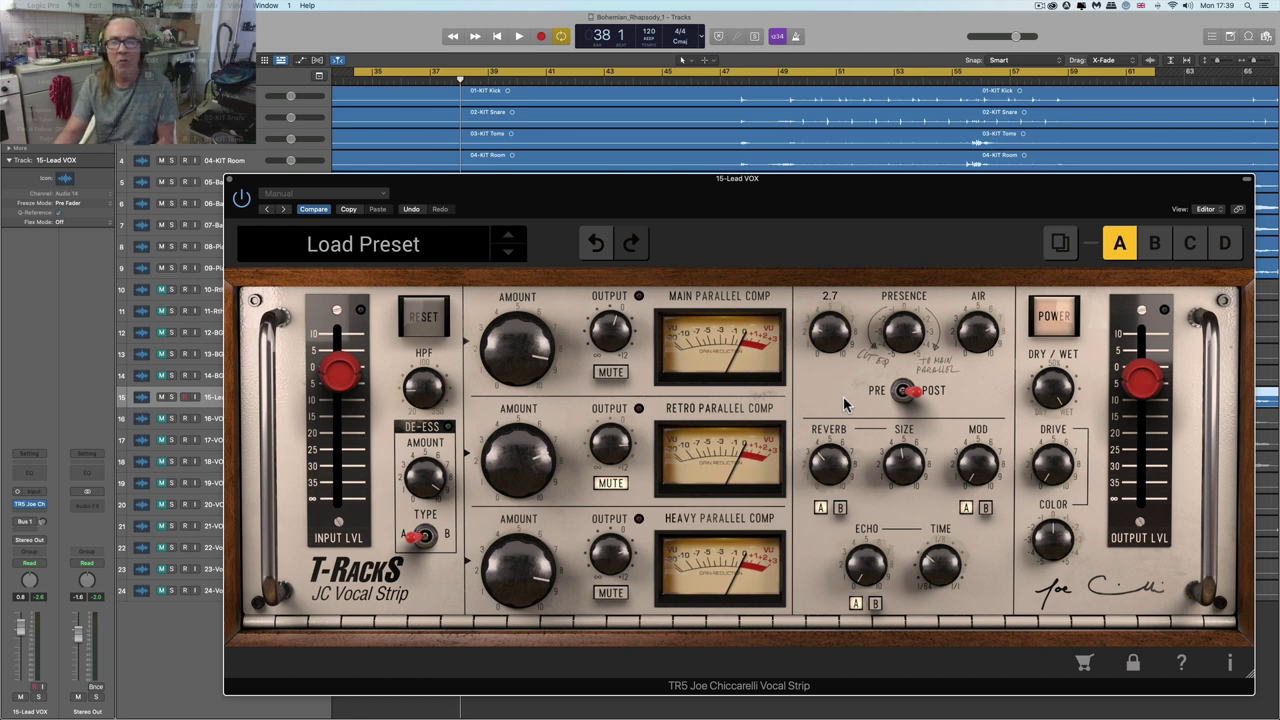
mouse_move(830, 358)
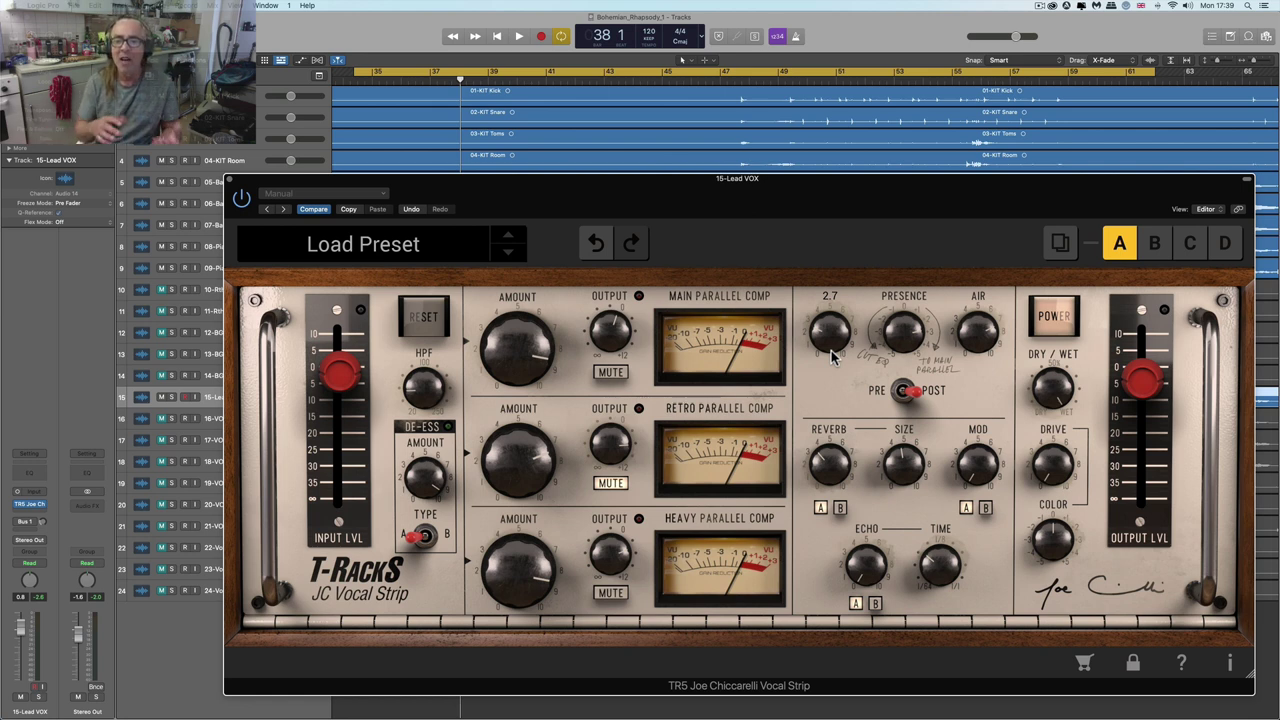
left_click(835, 190)
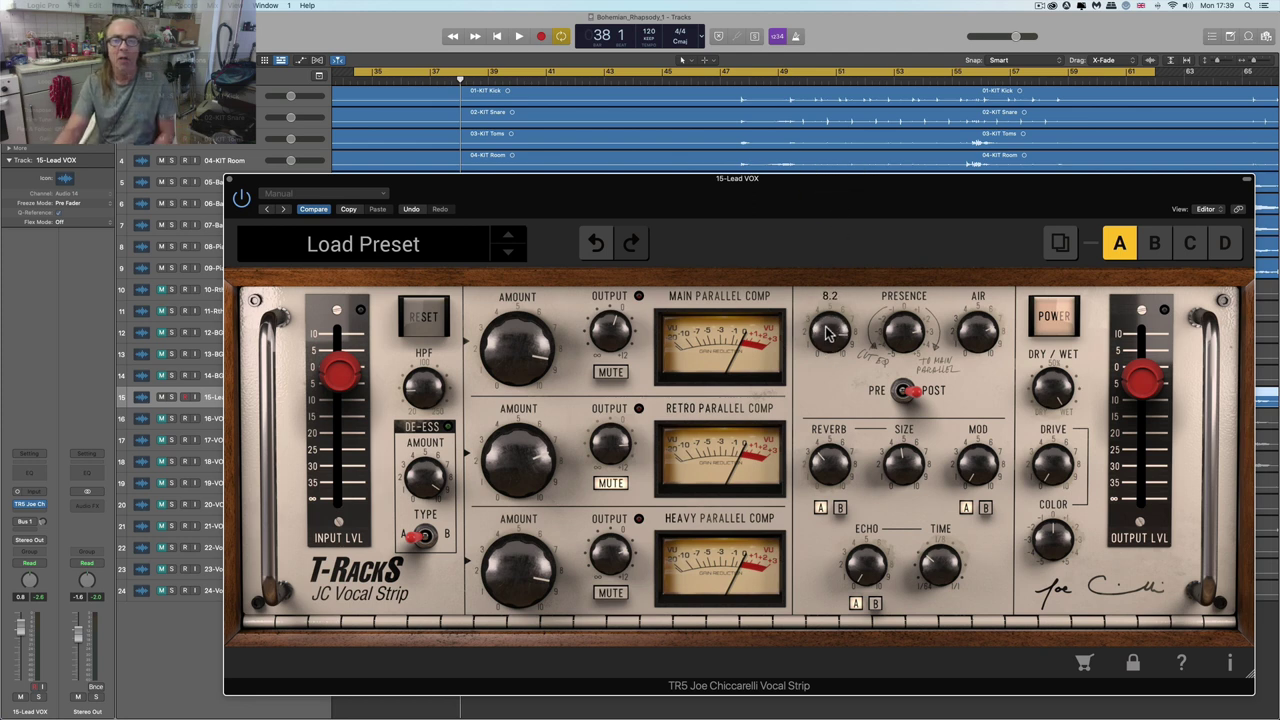
- Bring the EQ's Body back near its middle, to 4.8
left_click_drag(827, 329, 839, 432)
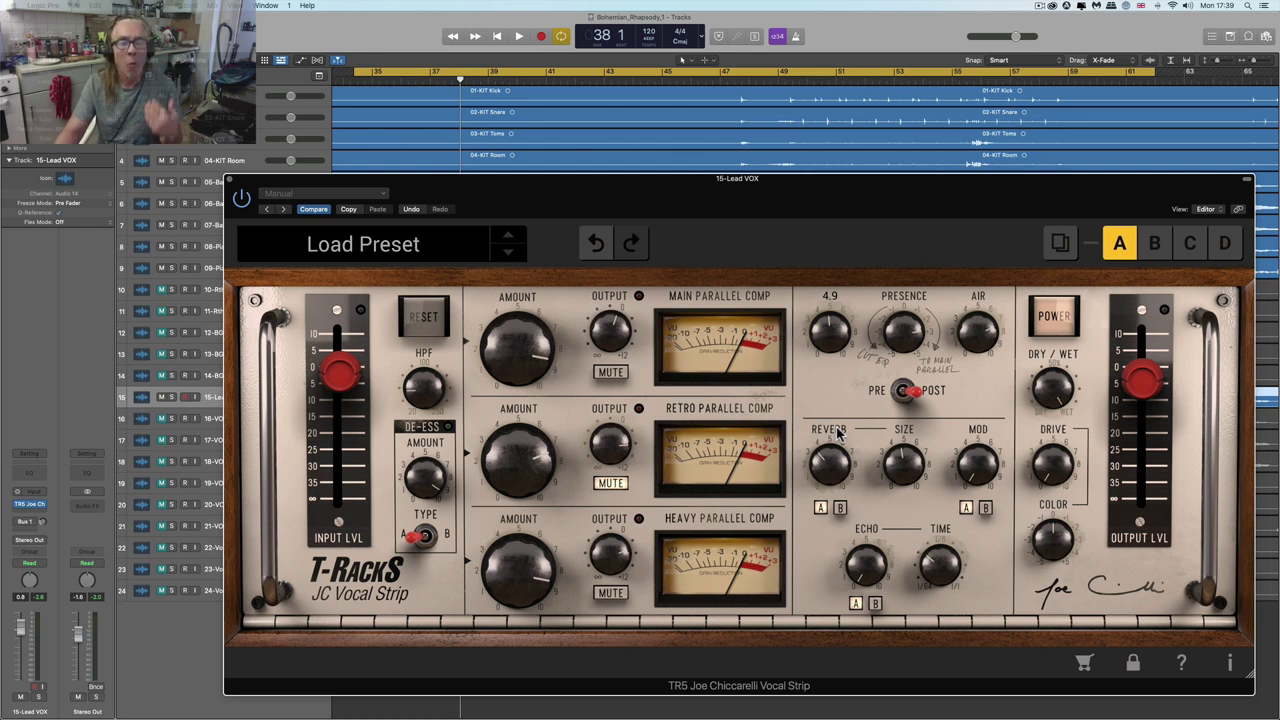
left_click_drag(839, 432, 838, 430)
left_click(830, 338)
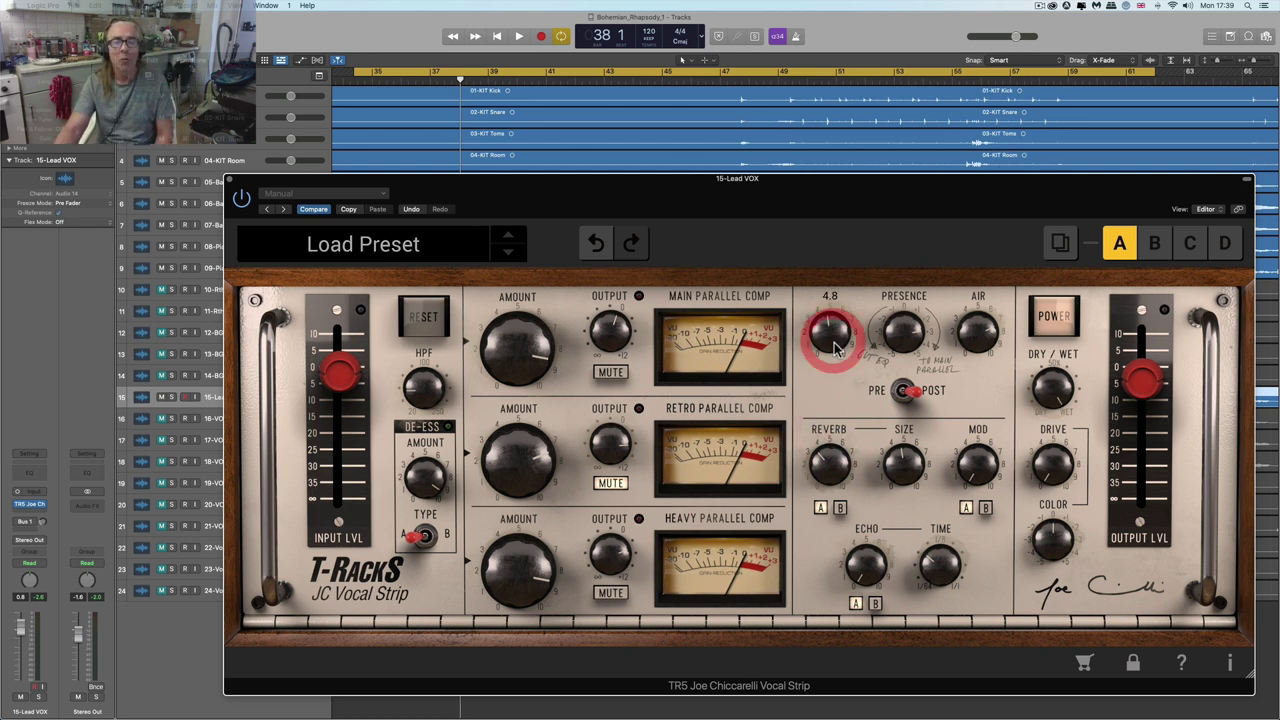
left_click(830, 339)
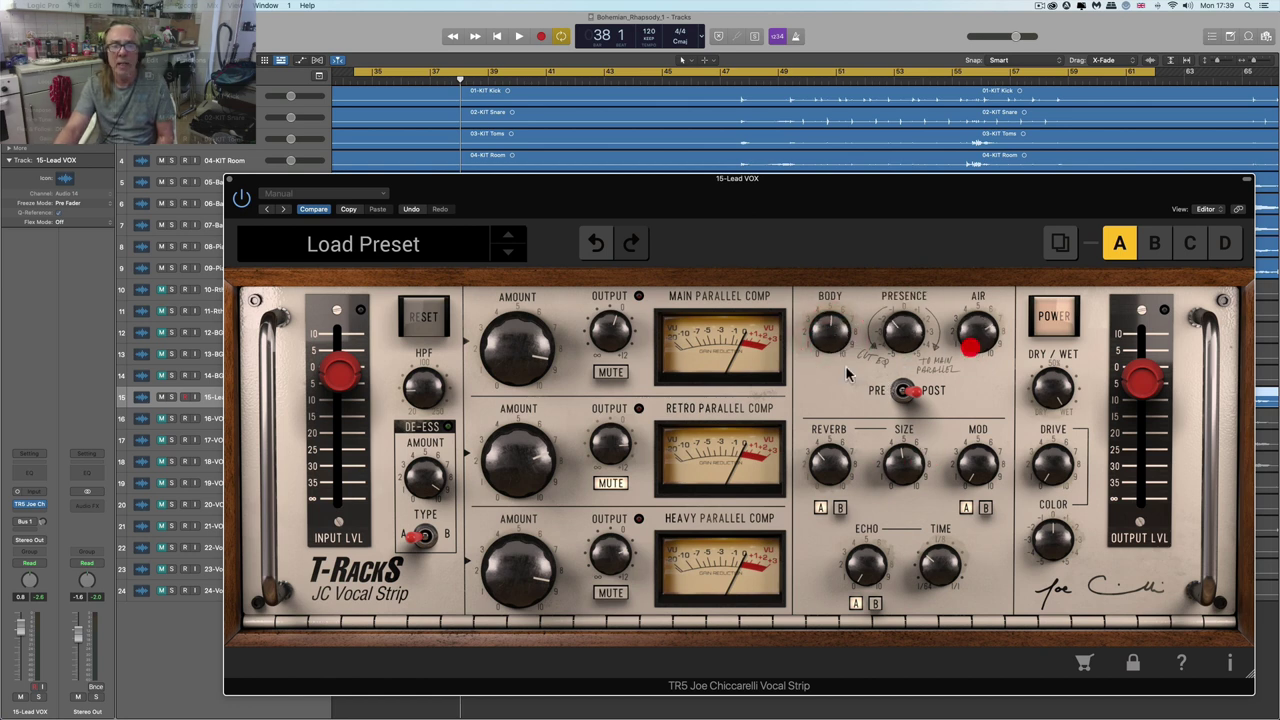
- Lower the Main Parallel Comp output slightly and play the vocal from about bar 34
left_click_drag(612, 326, 614, 346)
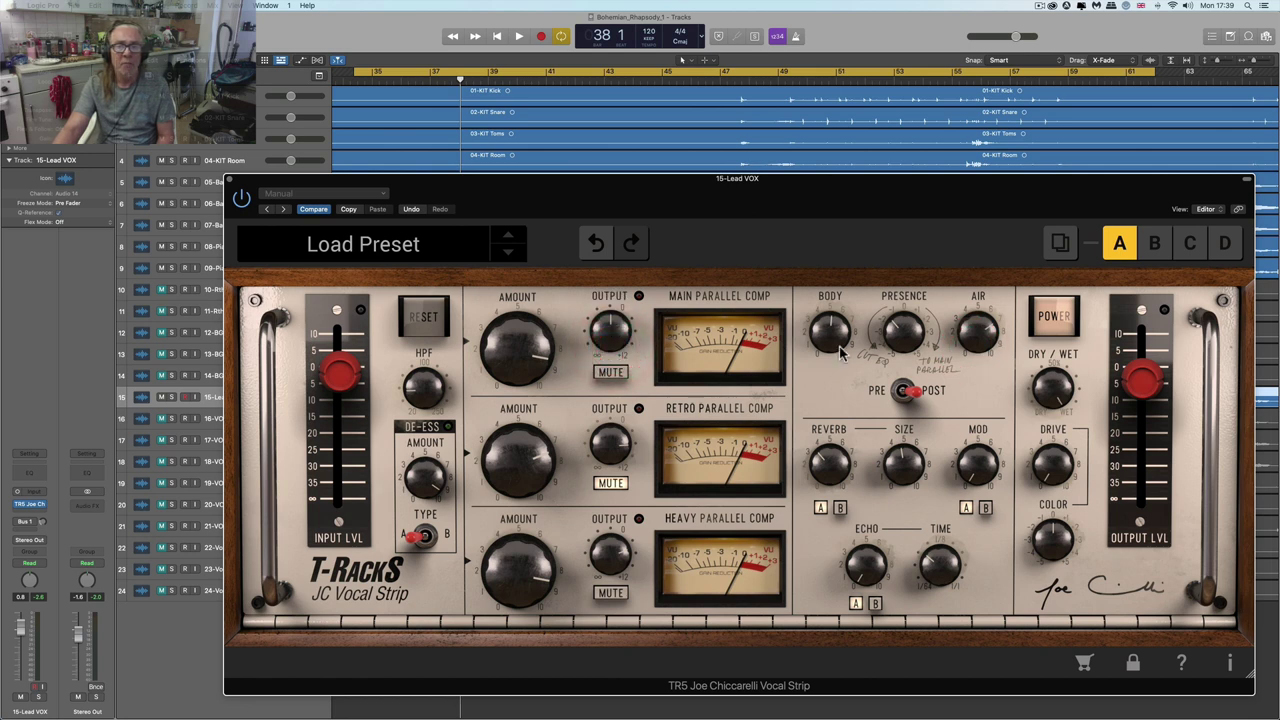
key("space")
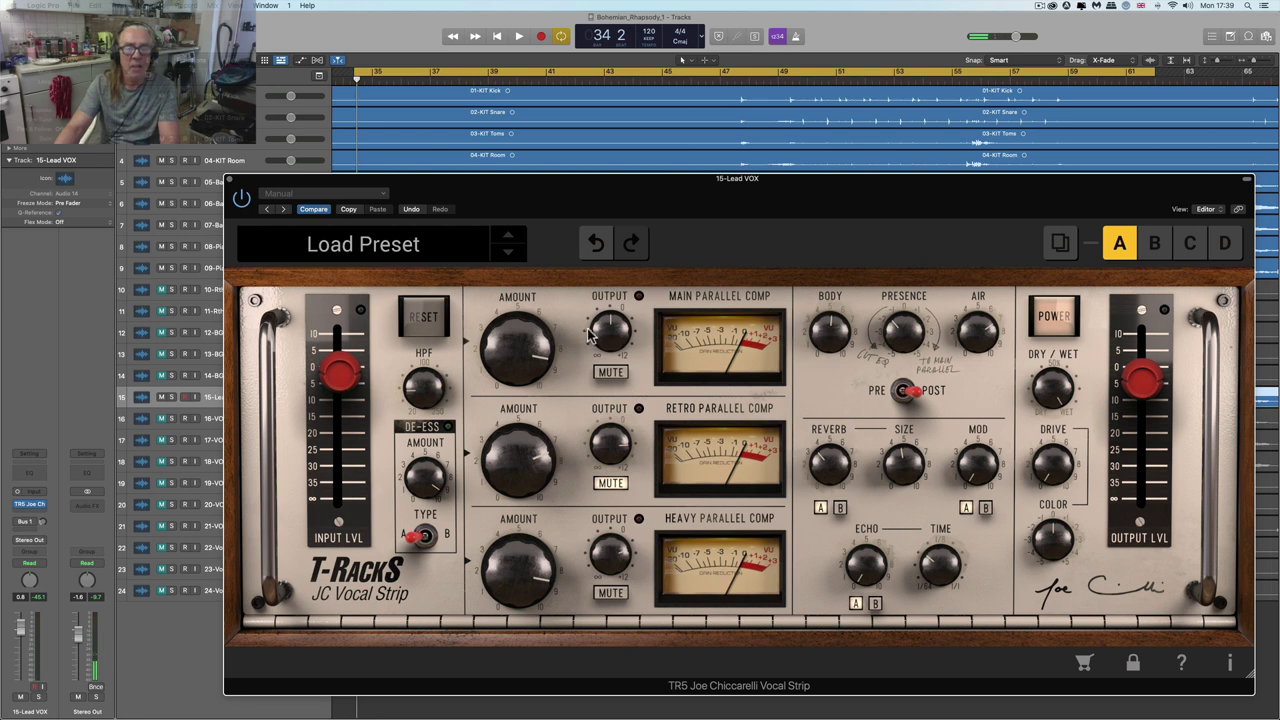
mouse_move(600, 440)
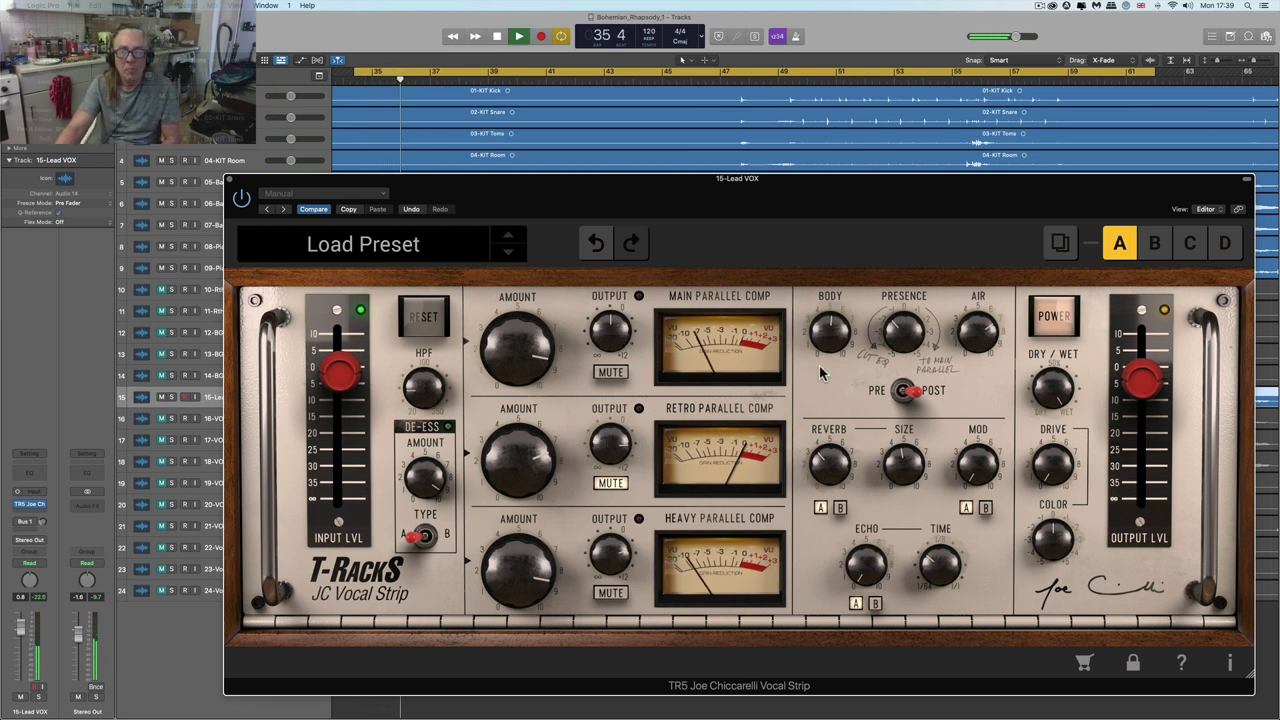
mouse_move(613, 553)
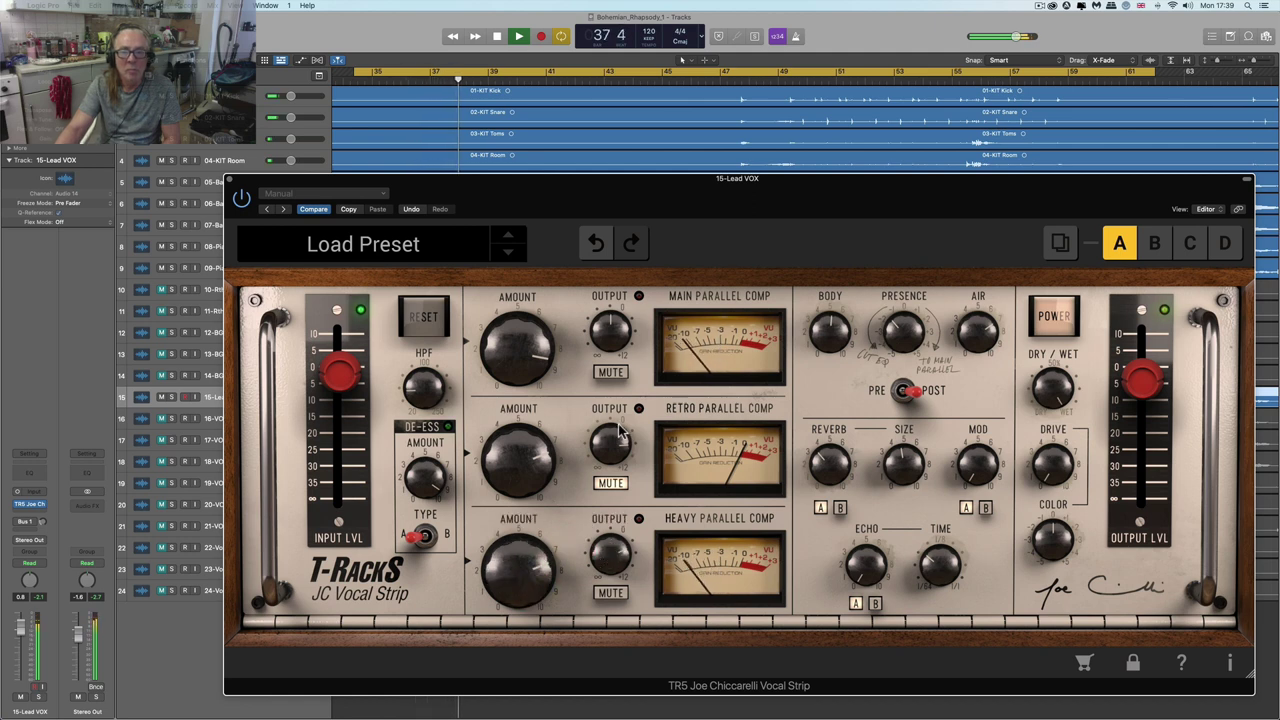
- Replay the vocal from about bar 34 and raise the Echo amount to 3.7 while it plays
mouse_move(896, 336)
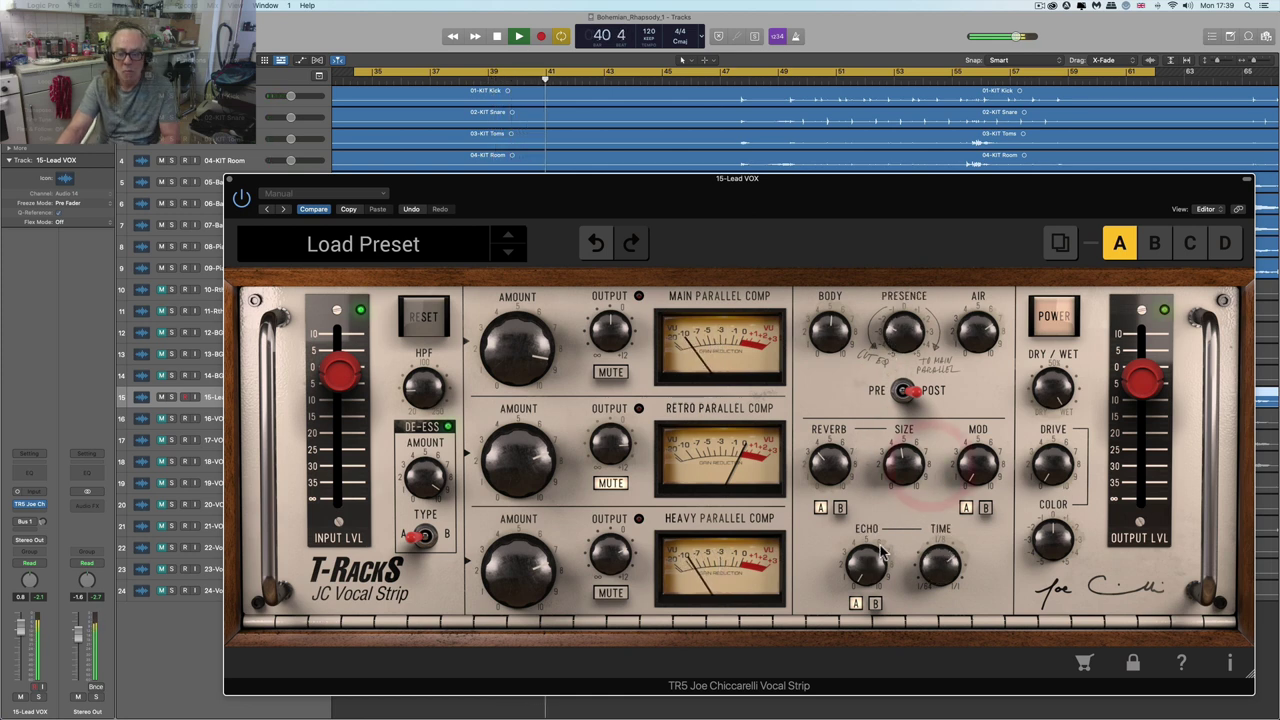
key("space")
mouse_move(866, 575)
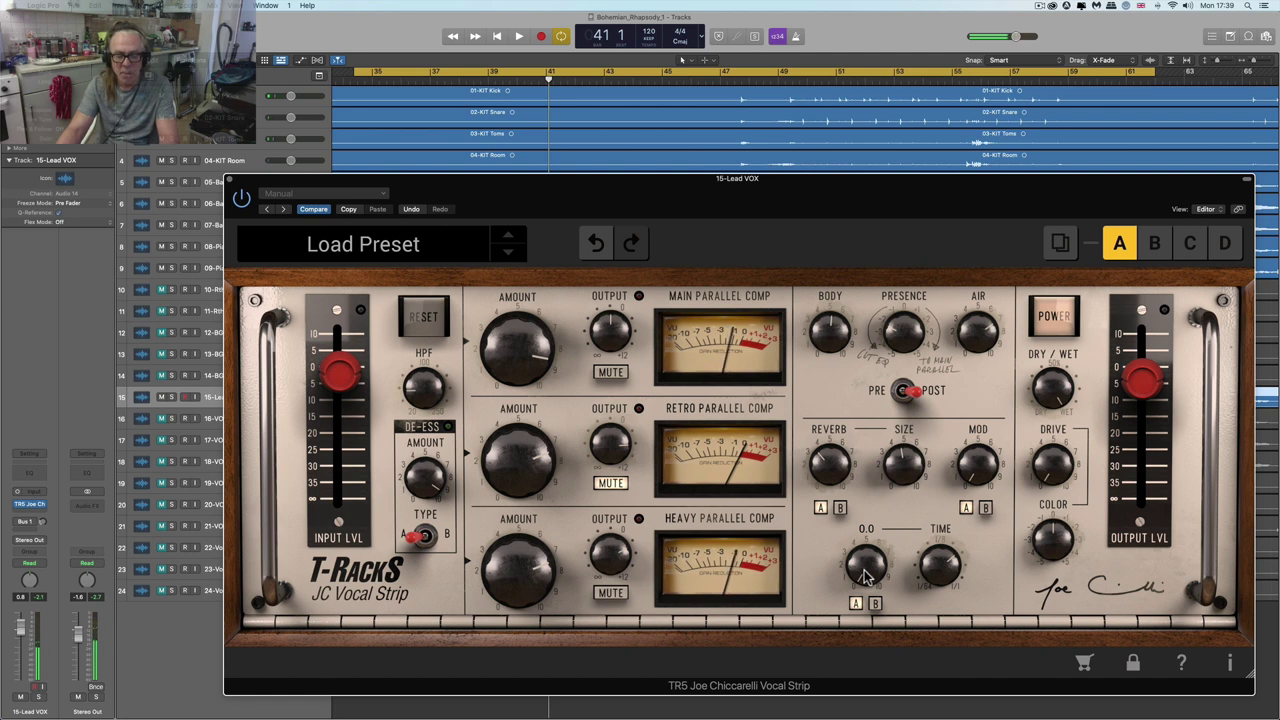
key("Return")
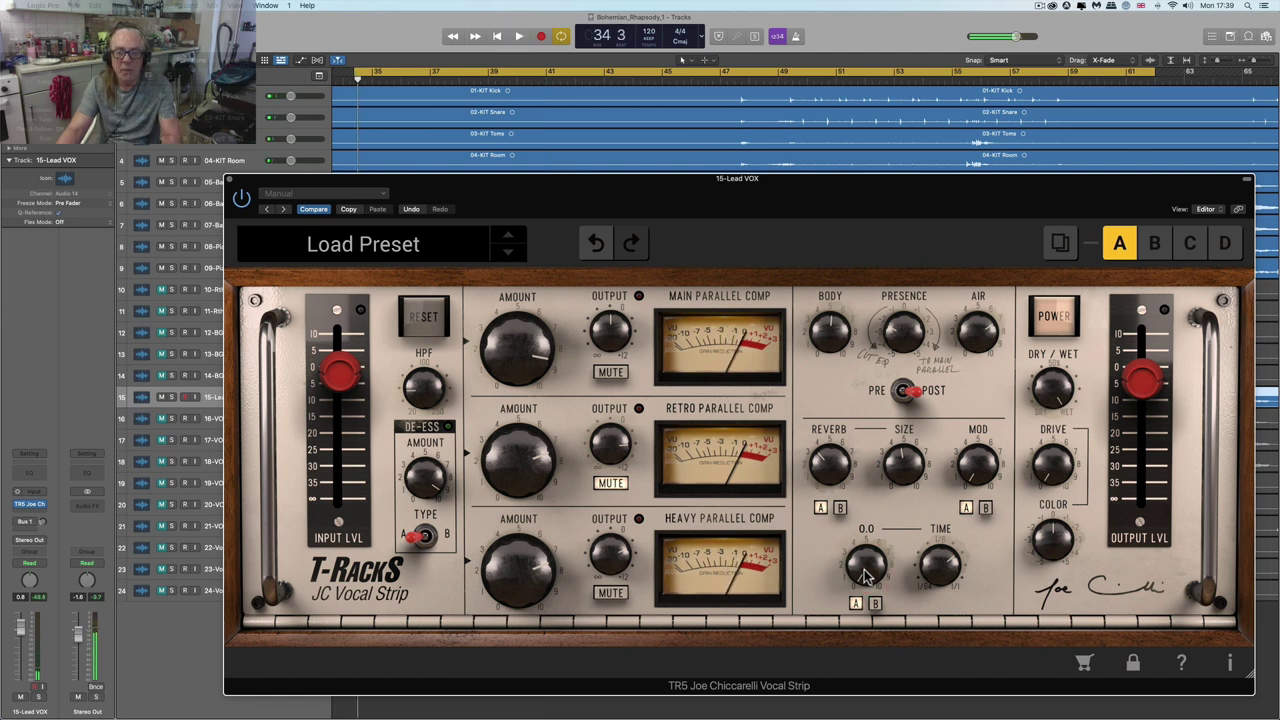
key("space")
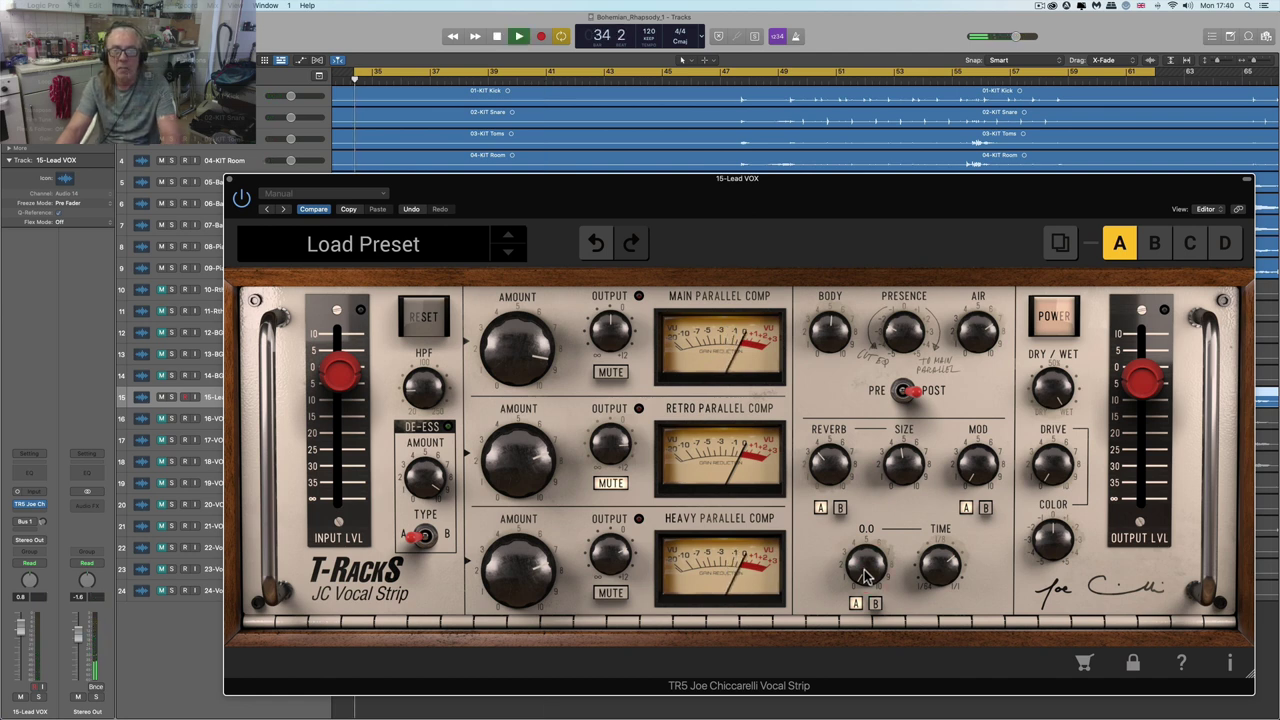
mouse_move(838, 465)
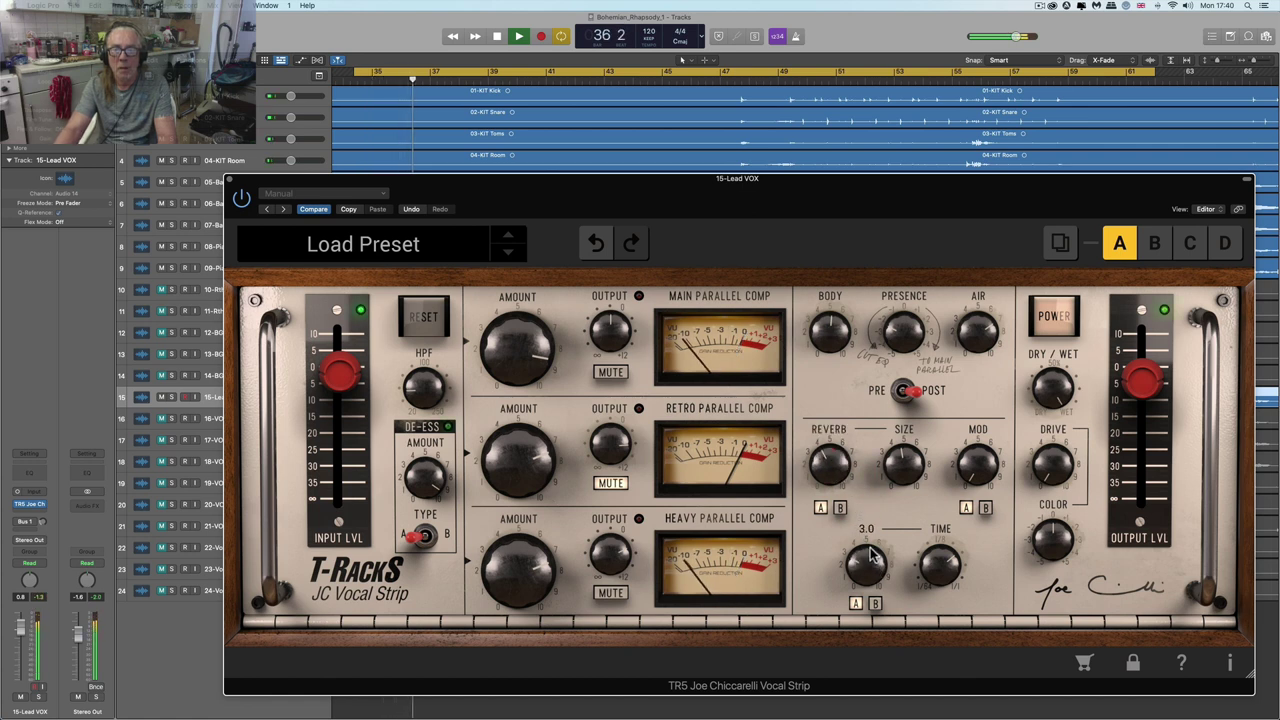
mouse_move(870, 558)
left_mouse_down()
mouse_move(868, 535)
mouse_move(868, 564)
left_mouse_up()
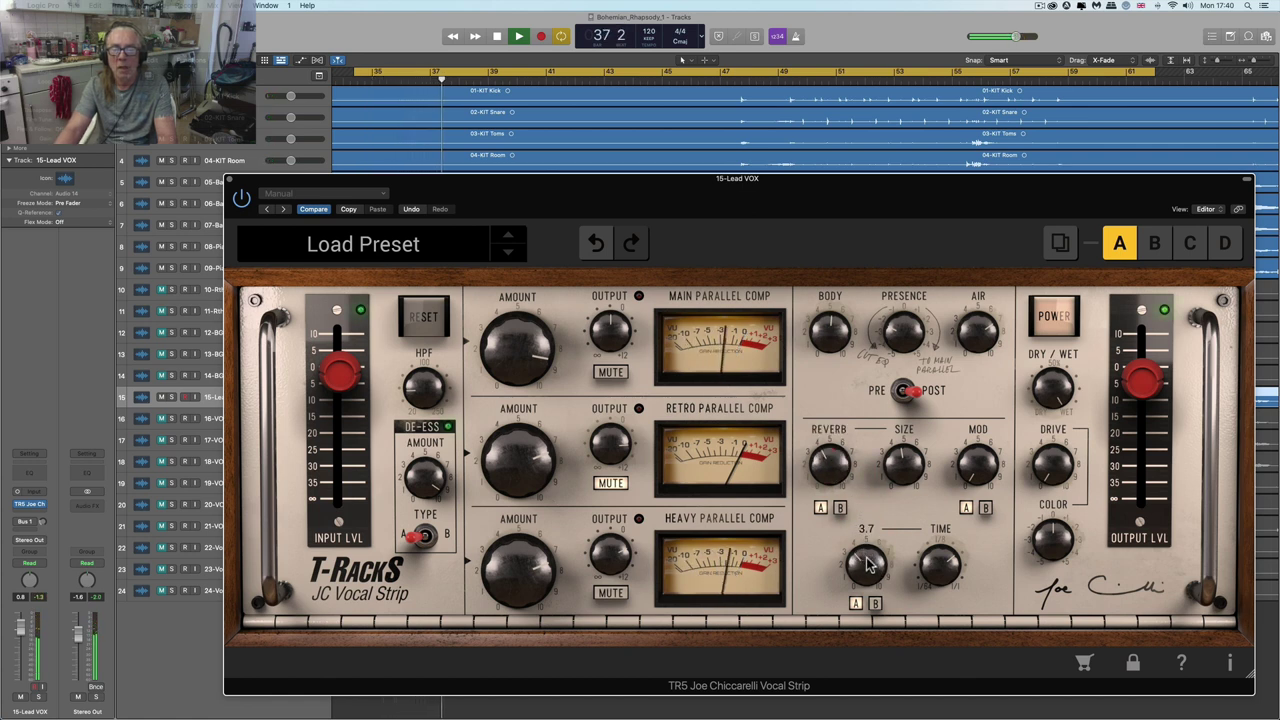
mouse_move(983, 345)
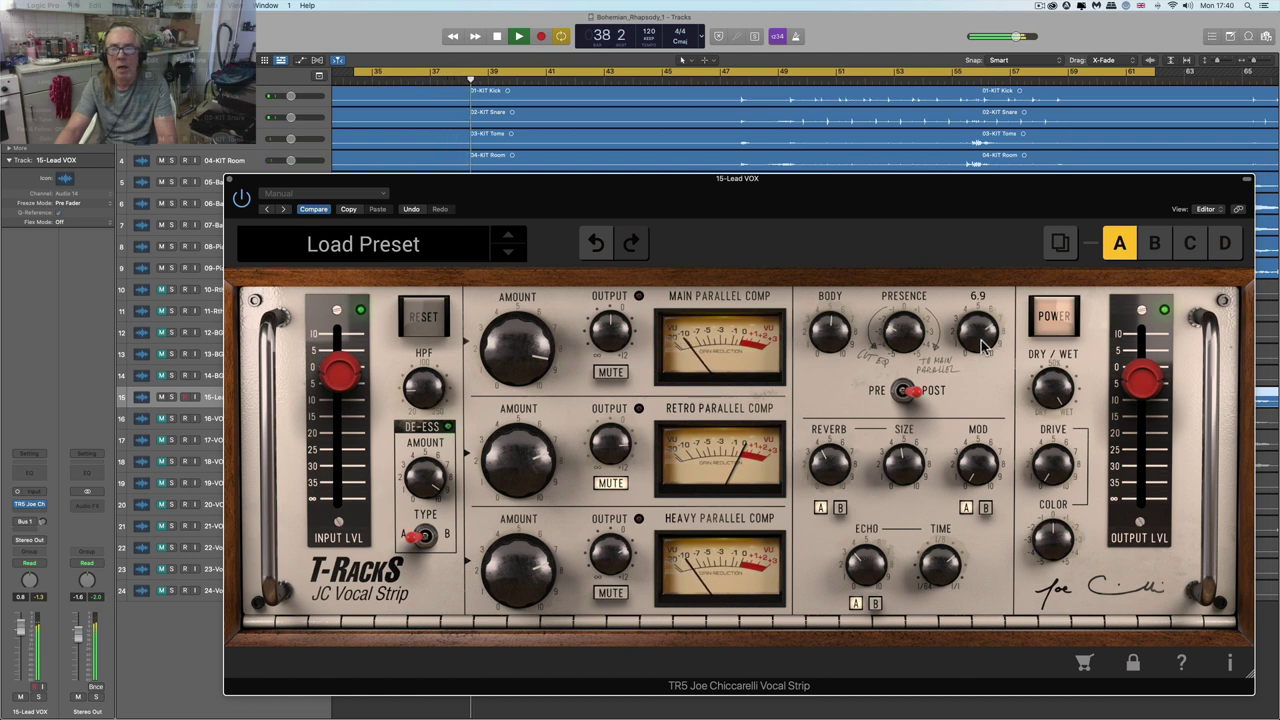
- Switch the Echo to type B, and try the Reverb on type B before returning it to type A
mouse_move(1145, 392)
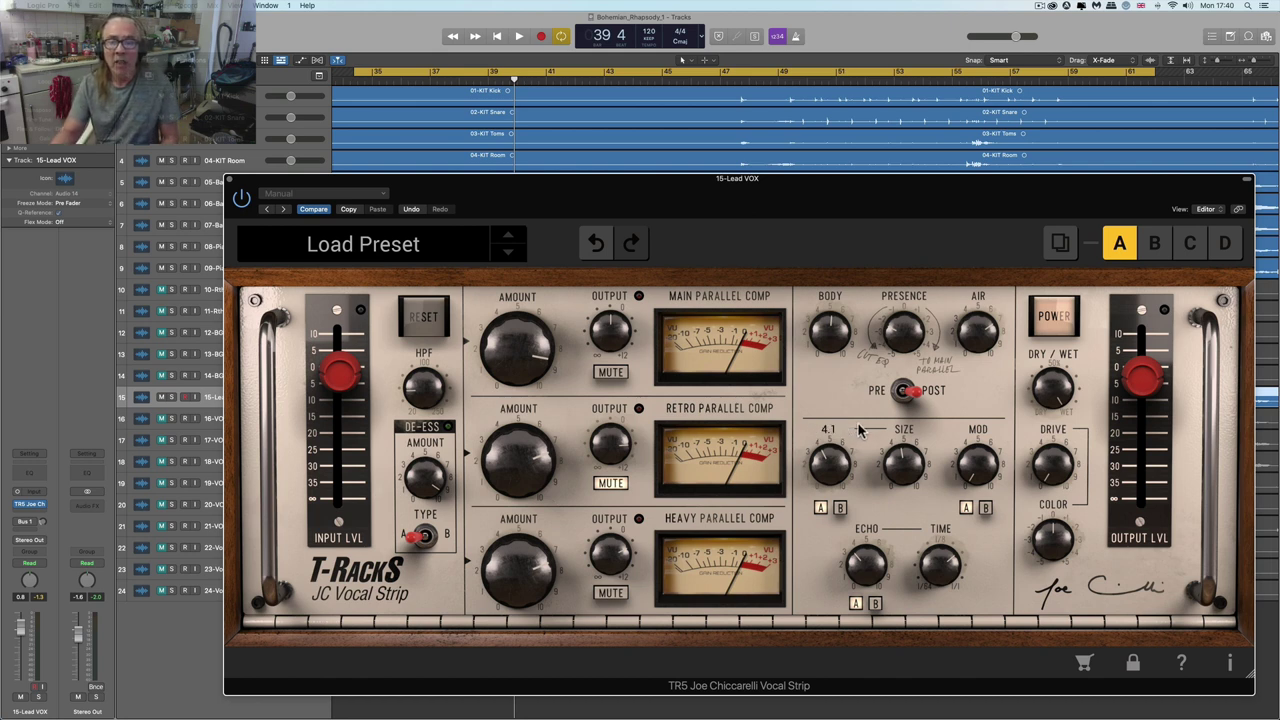
mouse_move(862, 567)
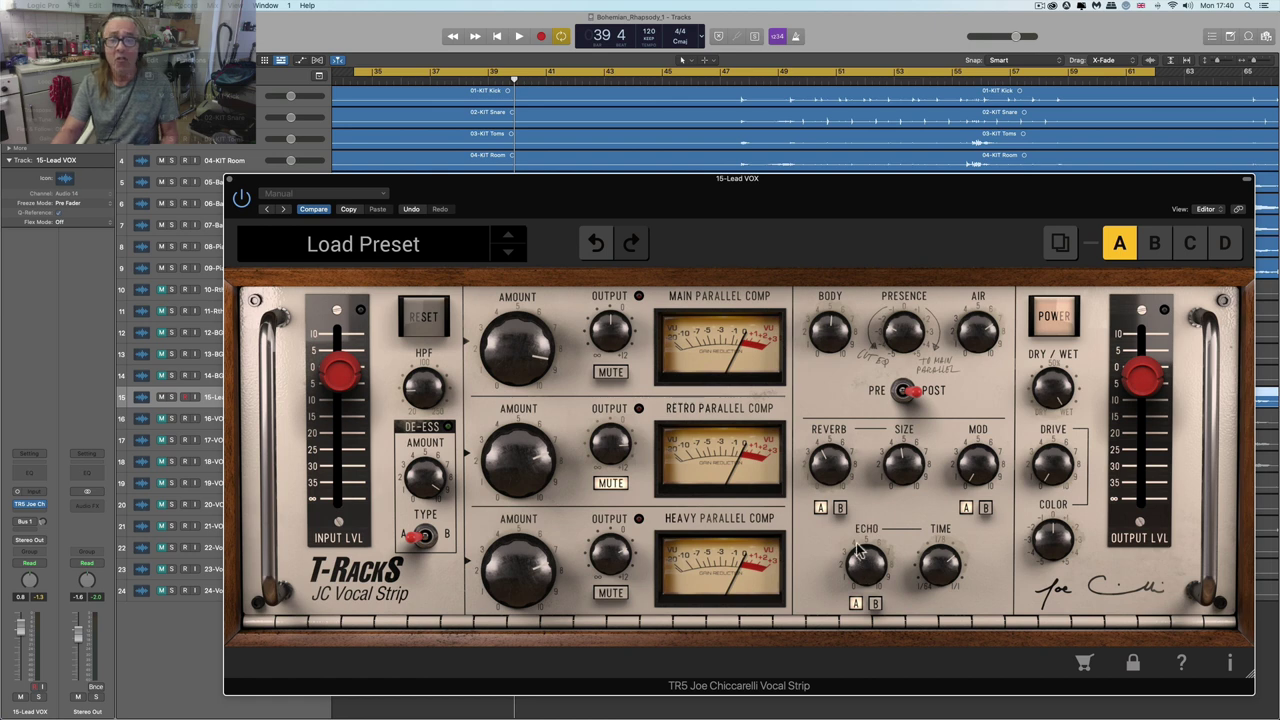
mouse_move(836, 473)
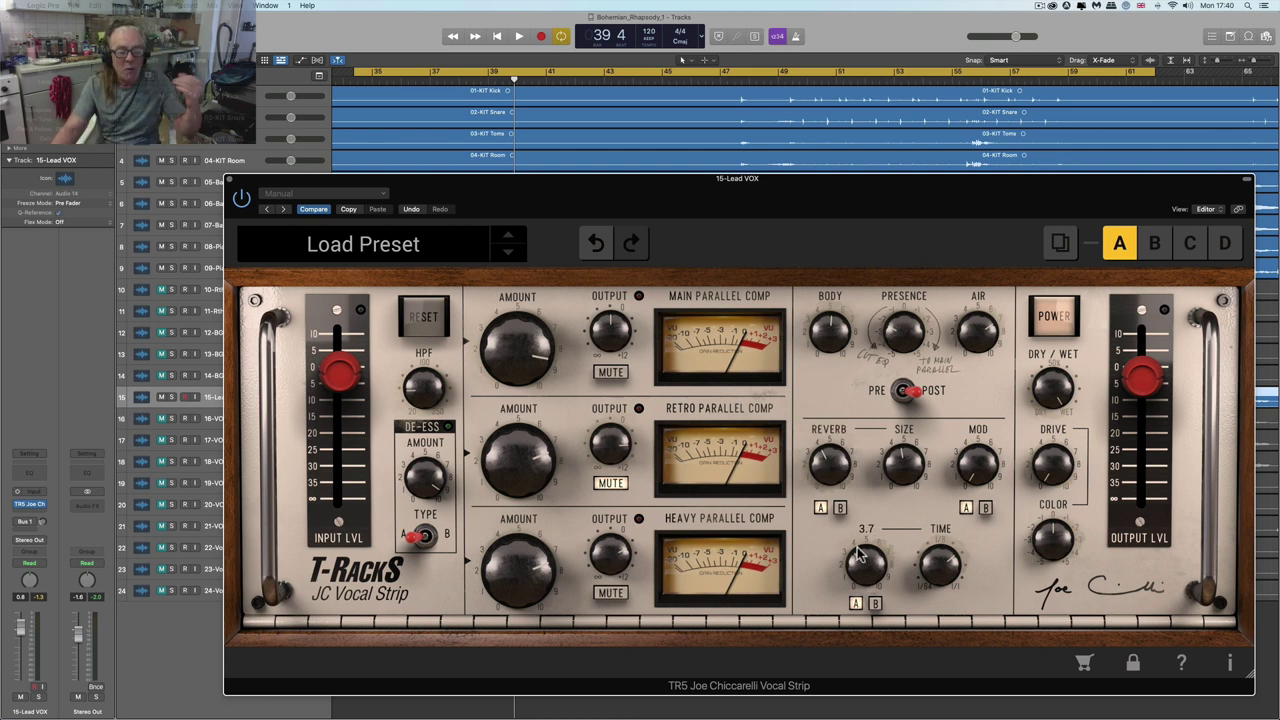
left_click(857, 606)
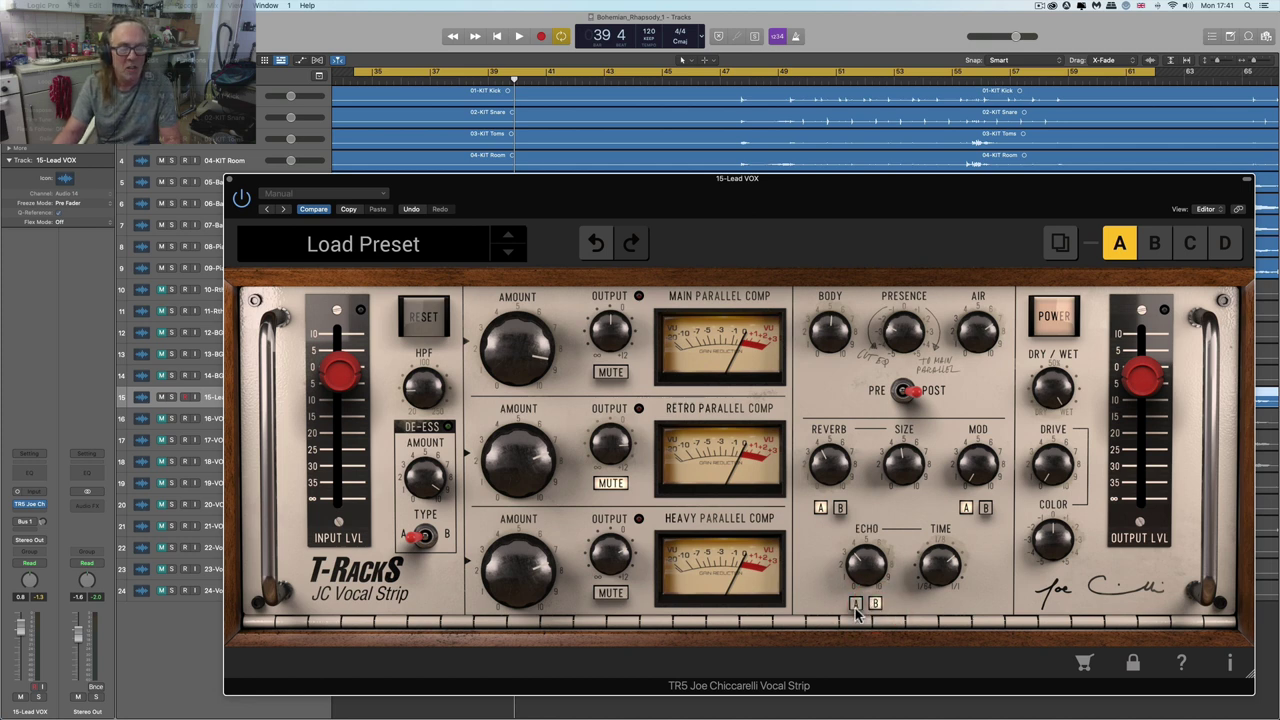
left_click(820, 508)
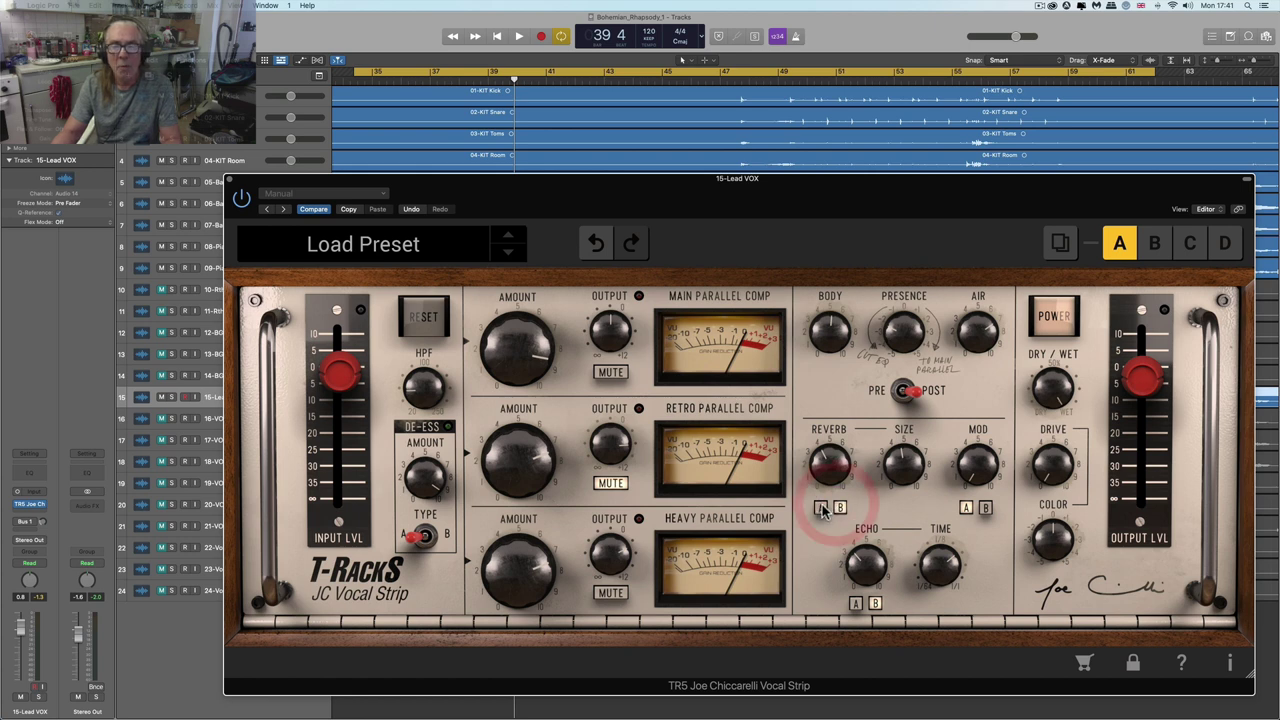
left_click(840, 508)
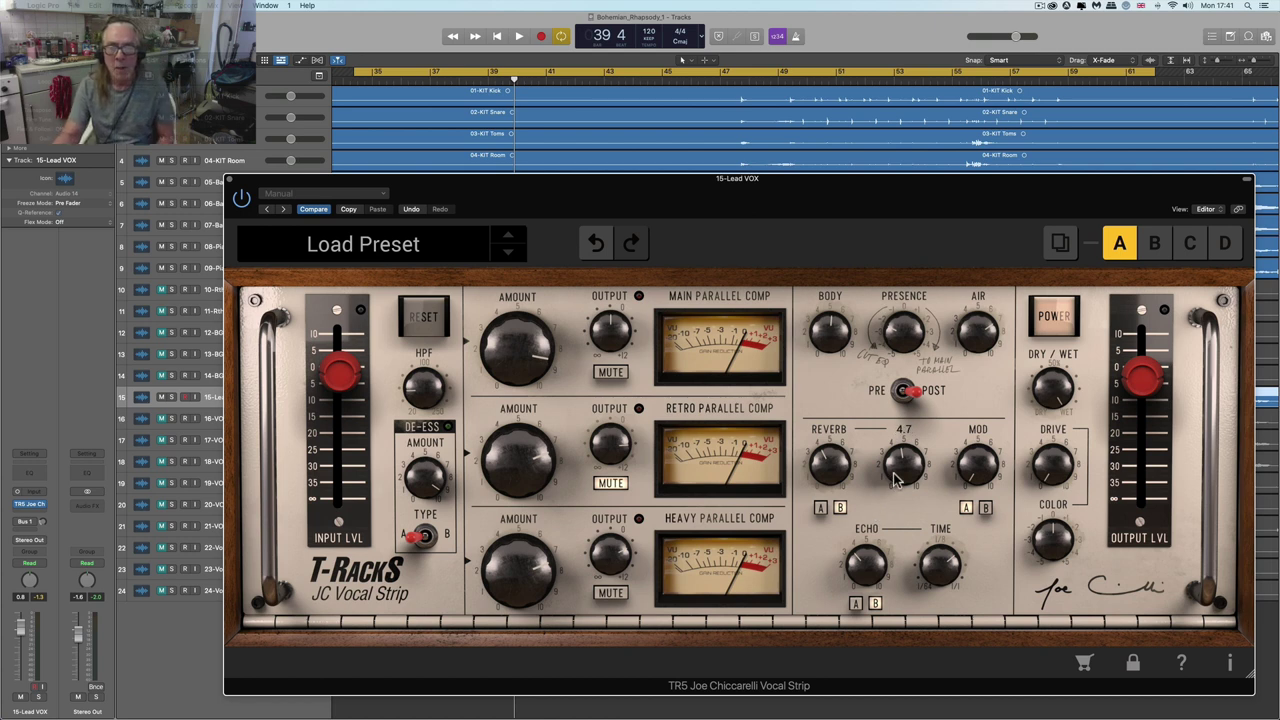
left_click(822, 508)
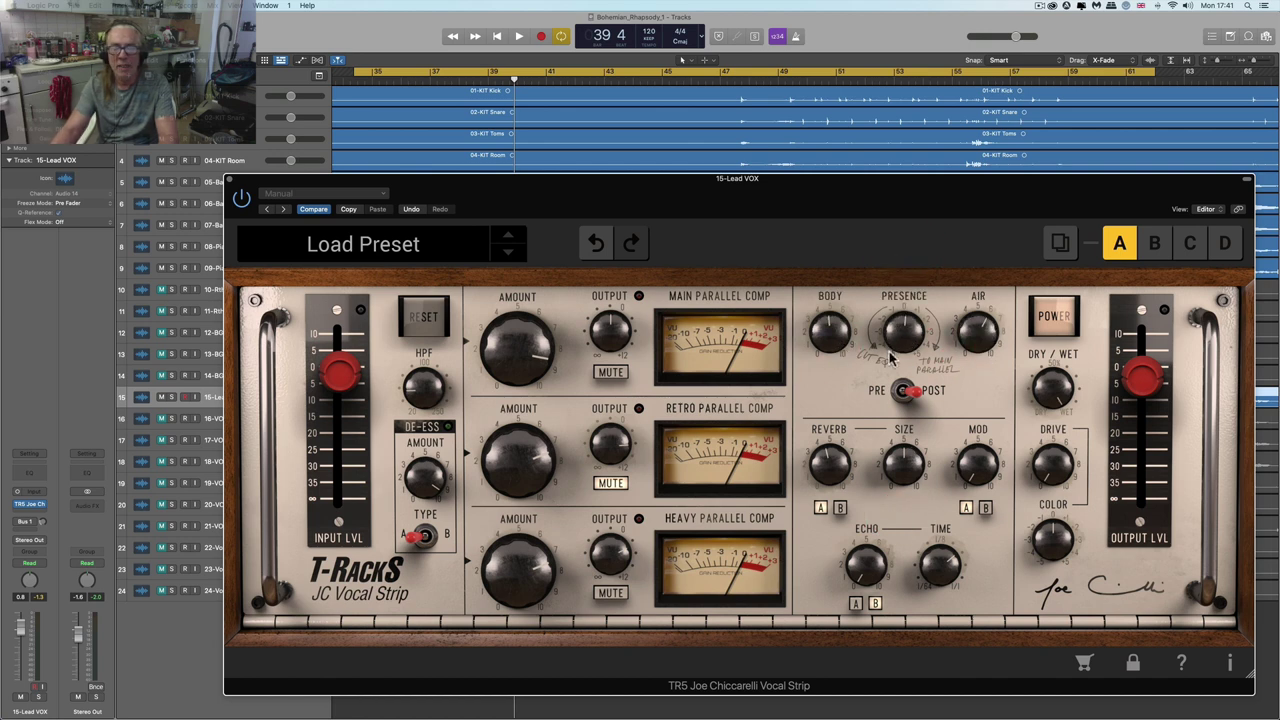
- Turn the reverb Size down, raise the Reverb amount to 6.8, and replay the vocal from about bar 34
key("space")
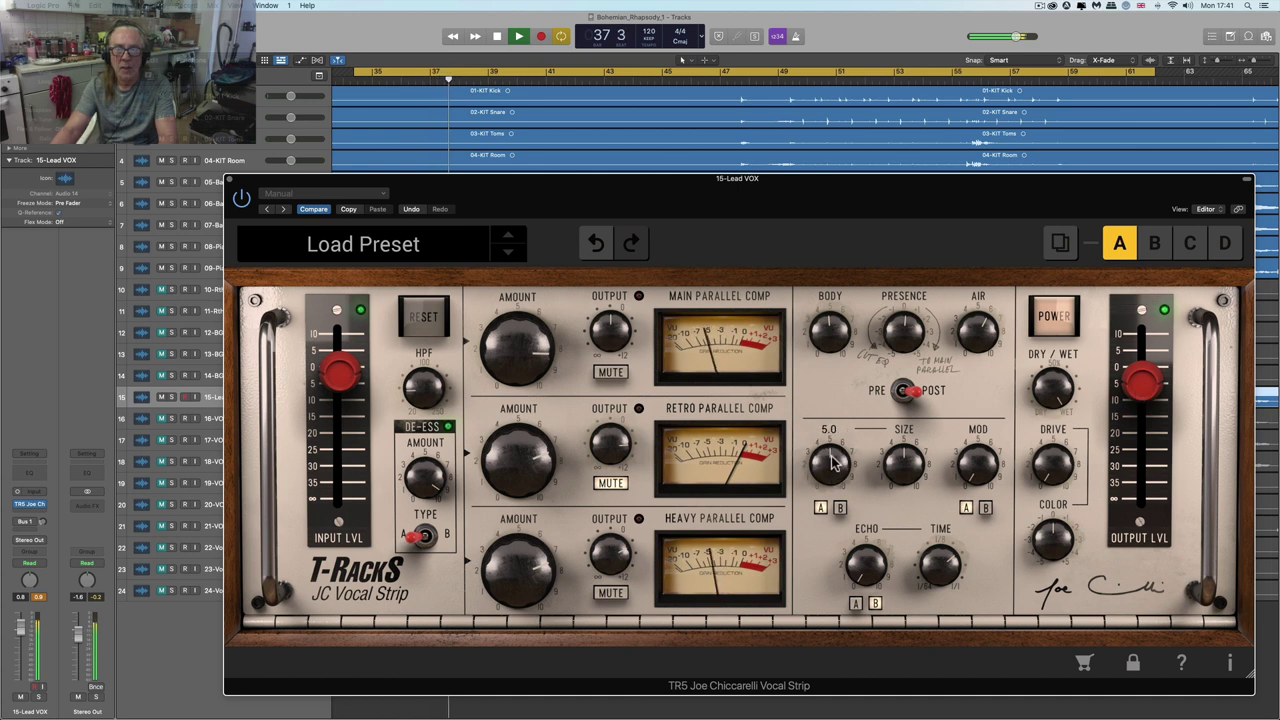
key("space")
left_click_drag(832, 456, 929, 617)
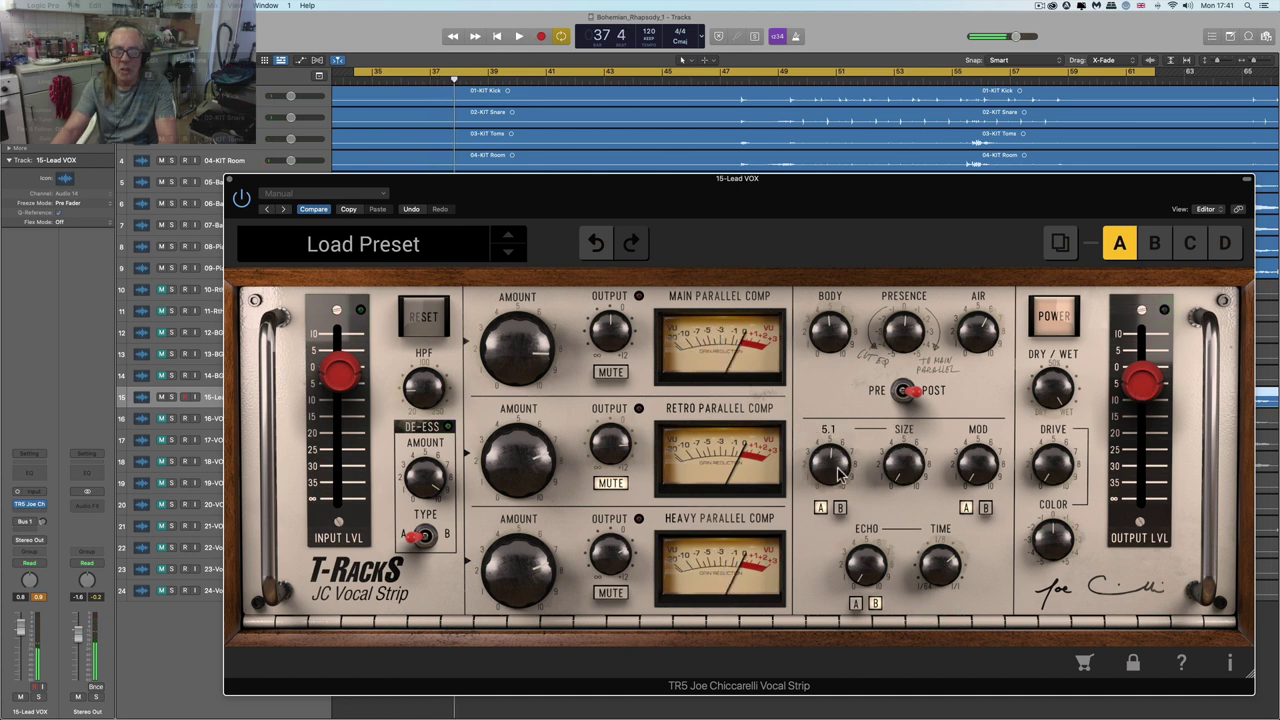
left_click_drag(840, 478, 830, 470)
key("space")
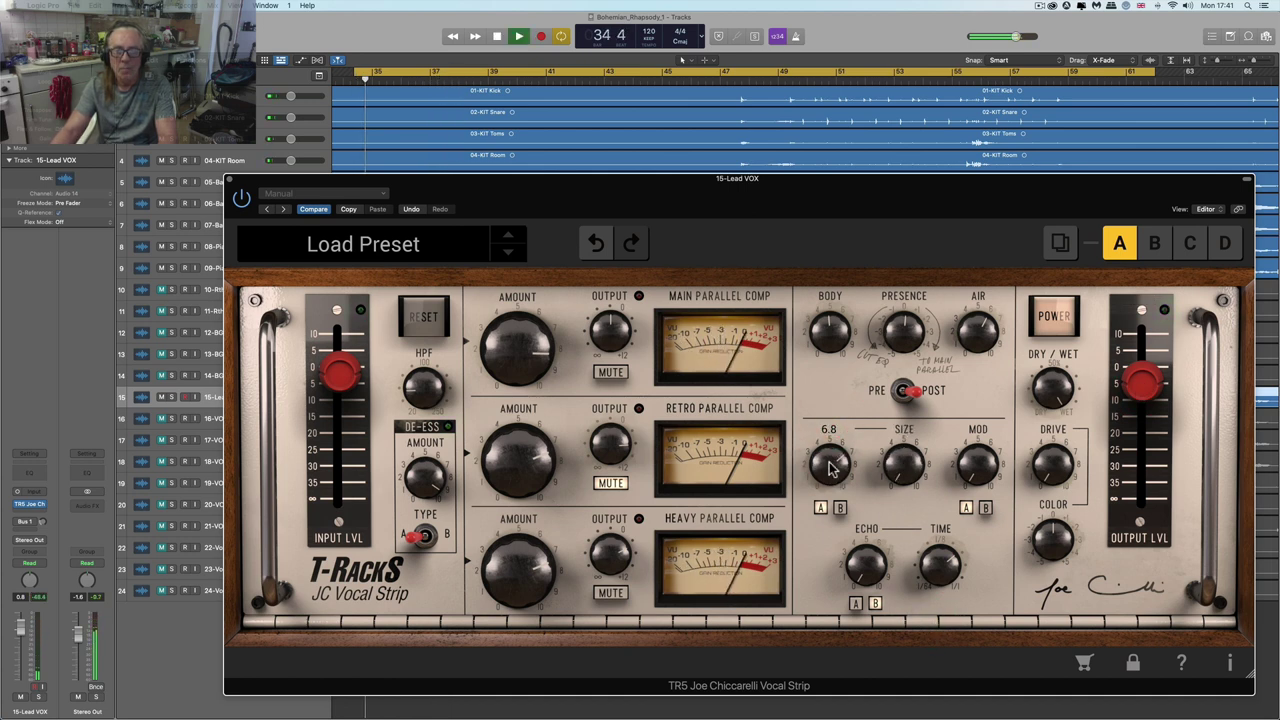
- Set the EQ's Air to 5.7 while the vocal plays
left_click_drag(974, 340, 974, 350)
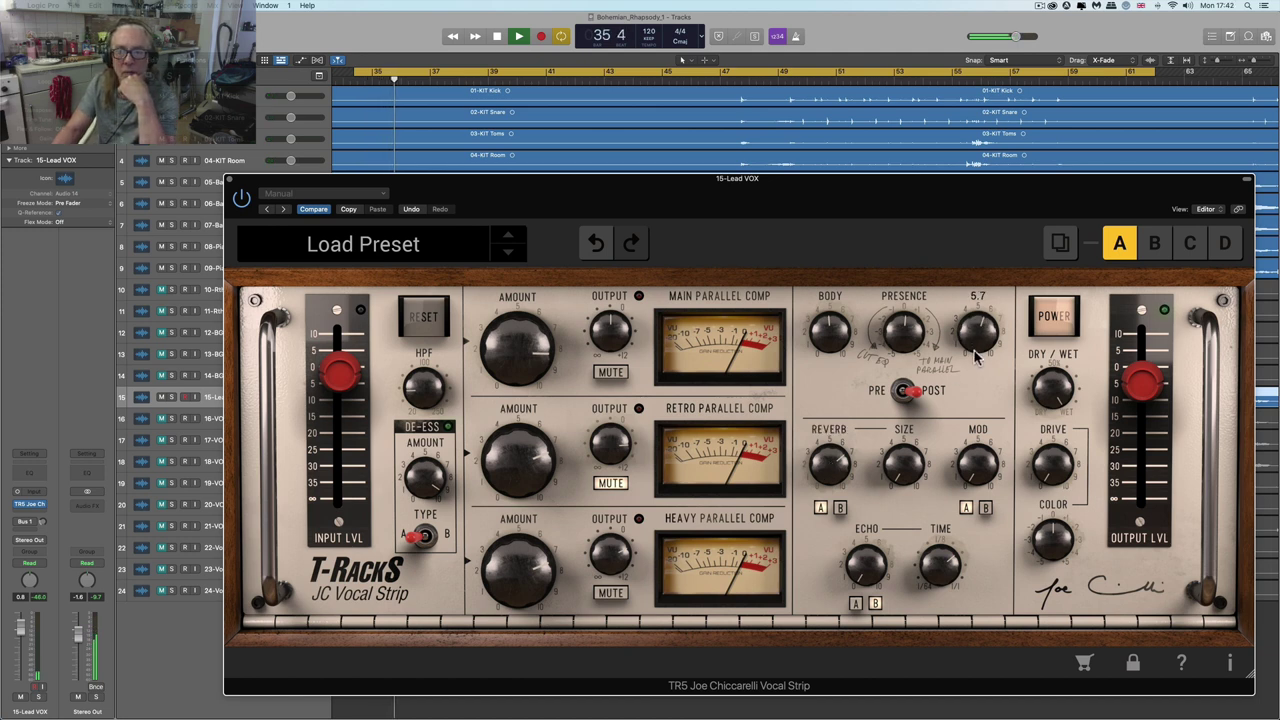
left_click(974, 354)
left_click(885, 344)
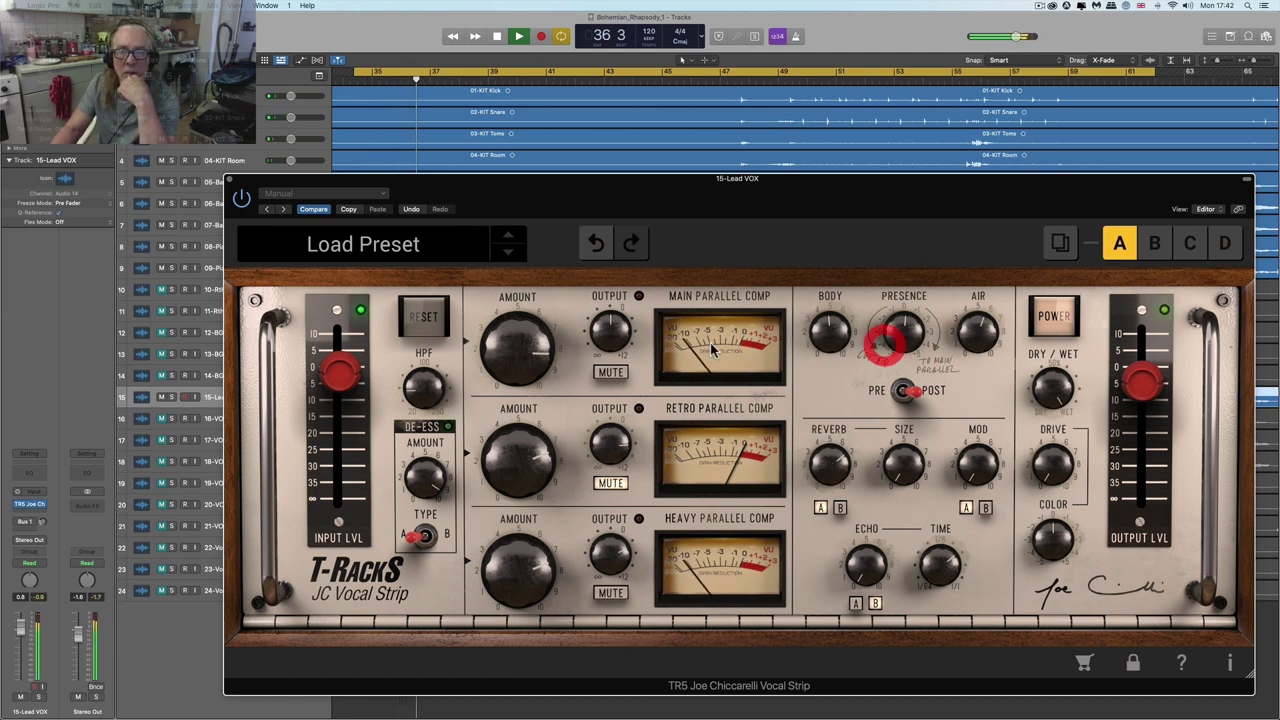
left_click(612, 333)
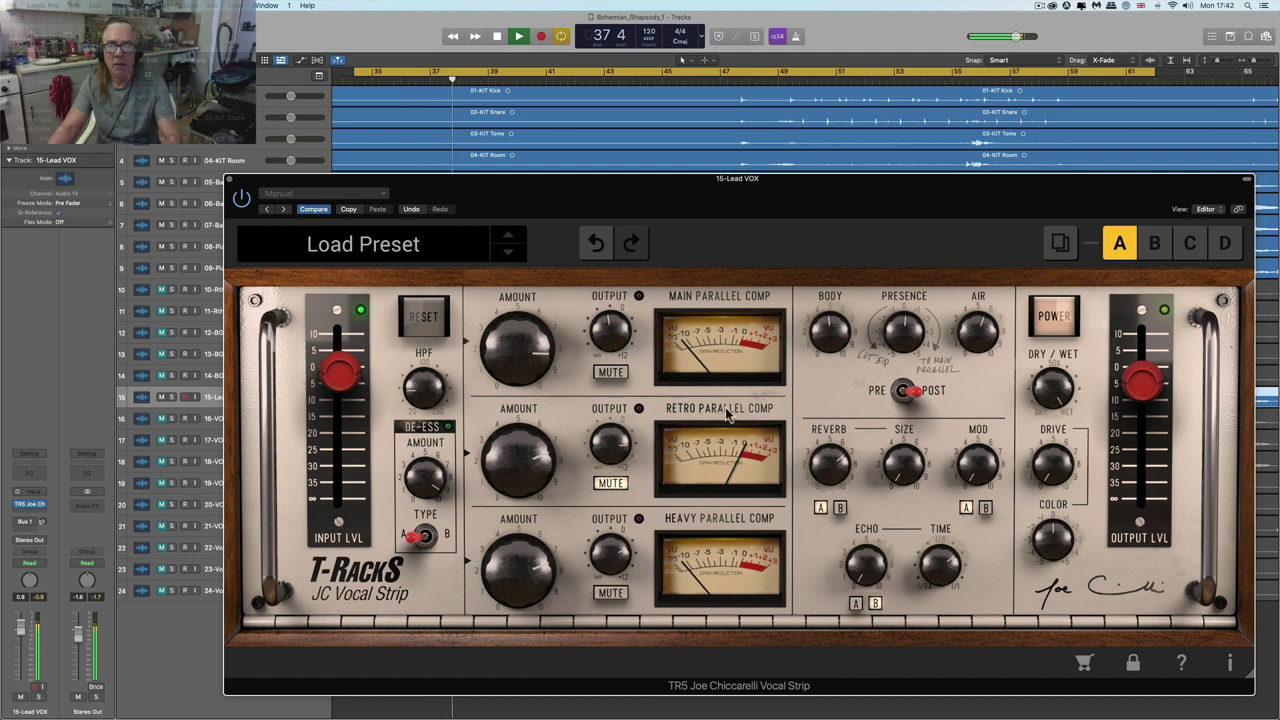
- Push the Reverb amount to 9.0, bring it back to 7.7, and stop playback
left_click(833, 460)
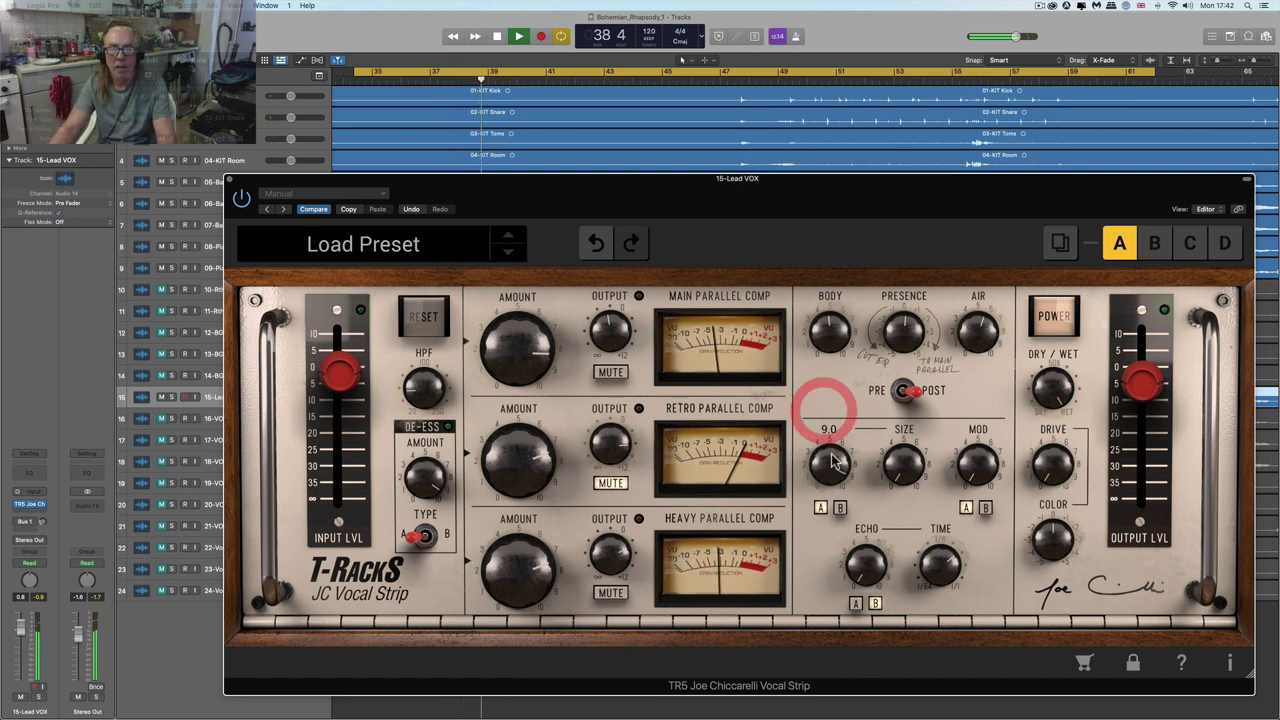
left_click_drag(832, 461, 838, 487)
key("space")
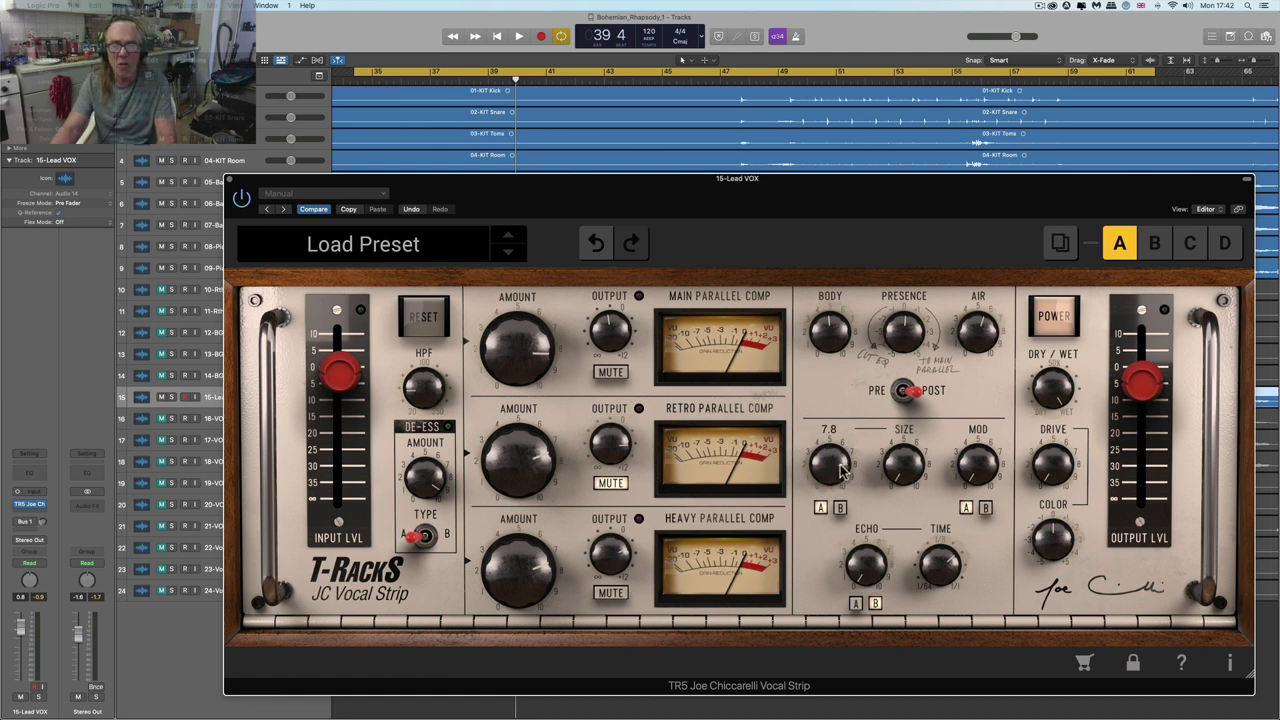
left_click(841, 467)
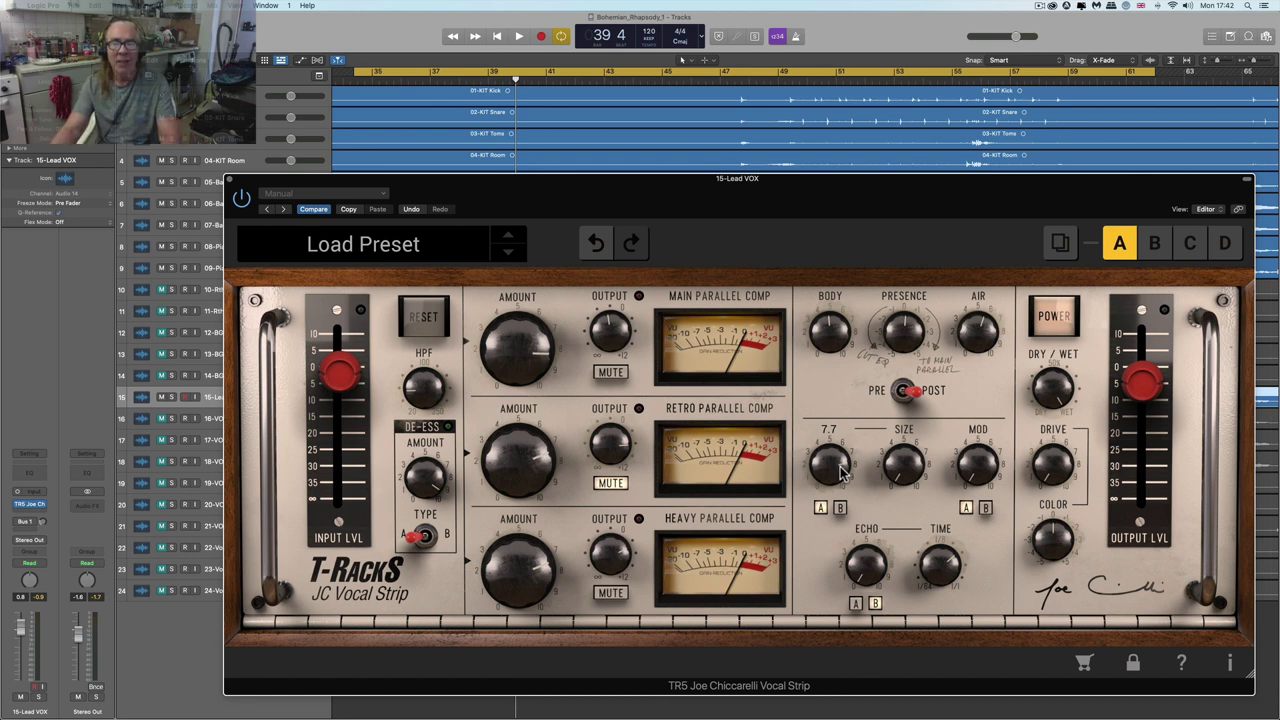
- Raise the Reverb amount to 9.6 and play the vocal through to about bar 41
key("space")
key("space")
left_click_drag(841, 466, 831, 381)
key("space")
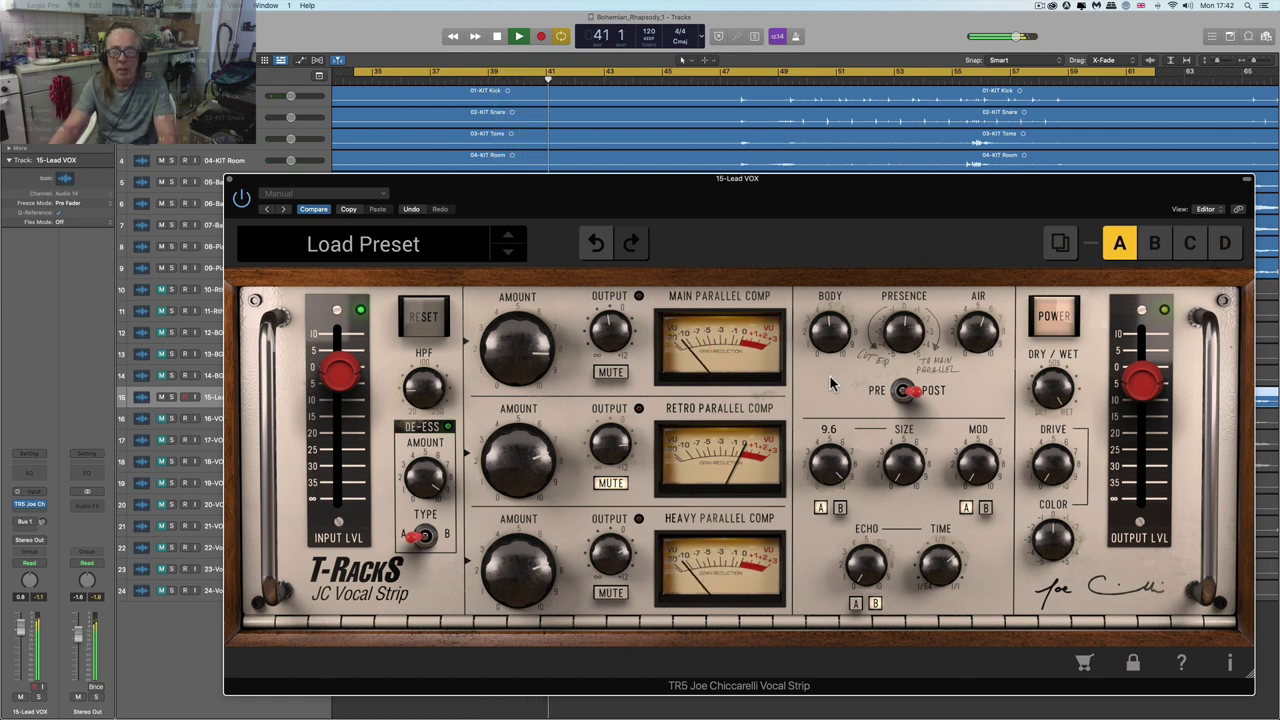
key("space")
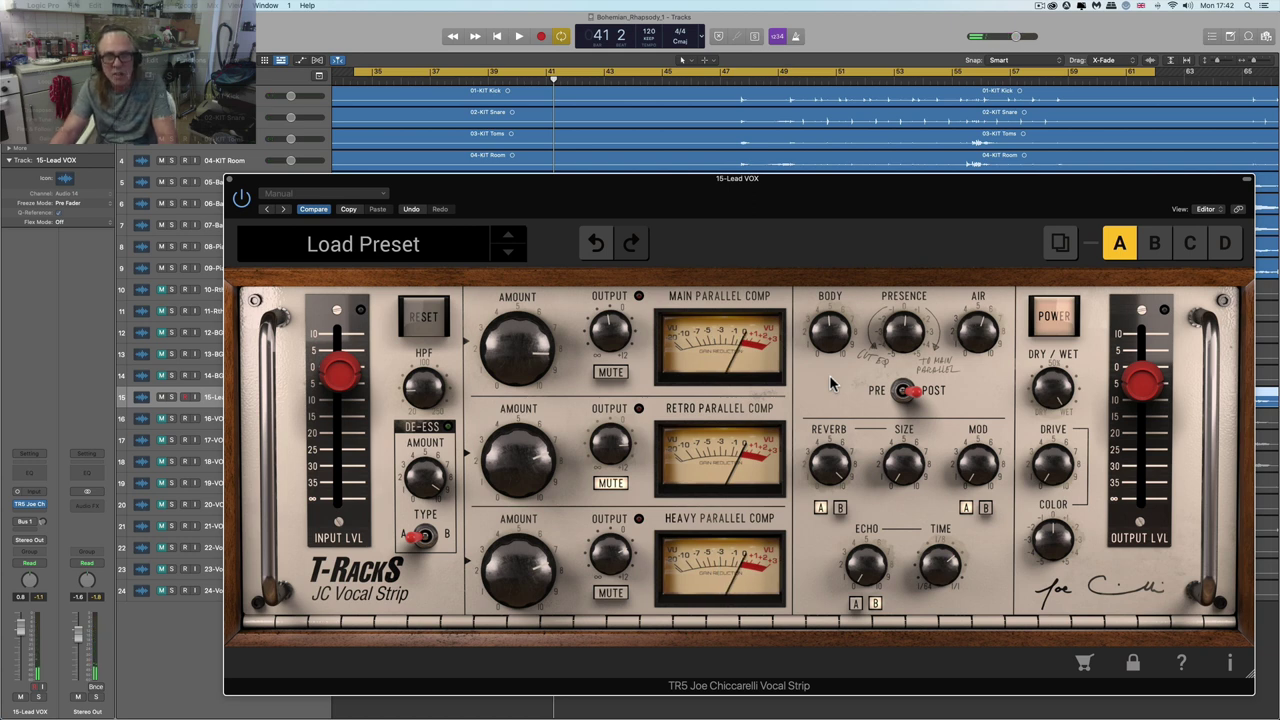
- Set the reverb Size to 5.6, ease the Reverb amount back, and replay the vocal from about bar 34
mouse_move(825, 462)
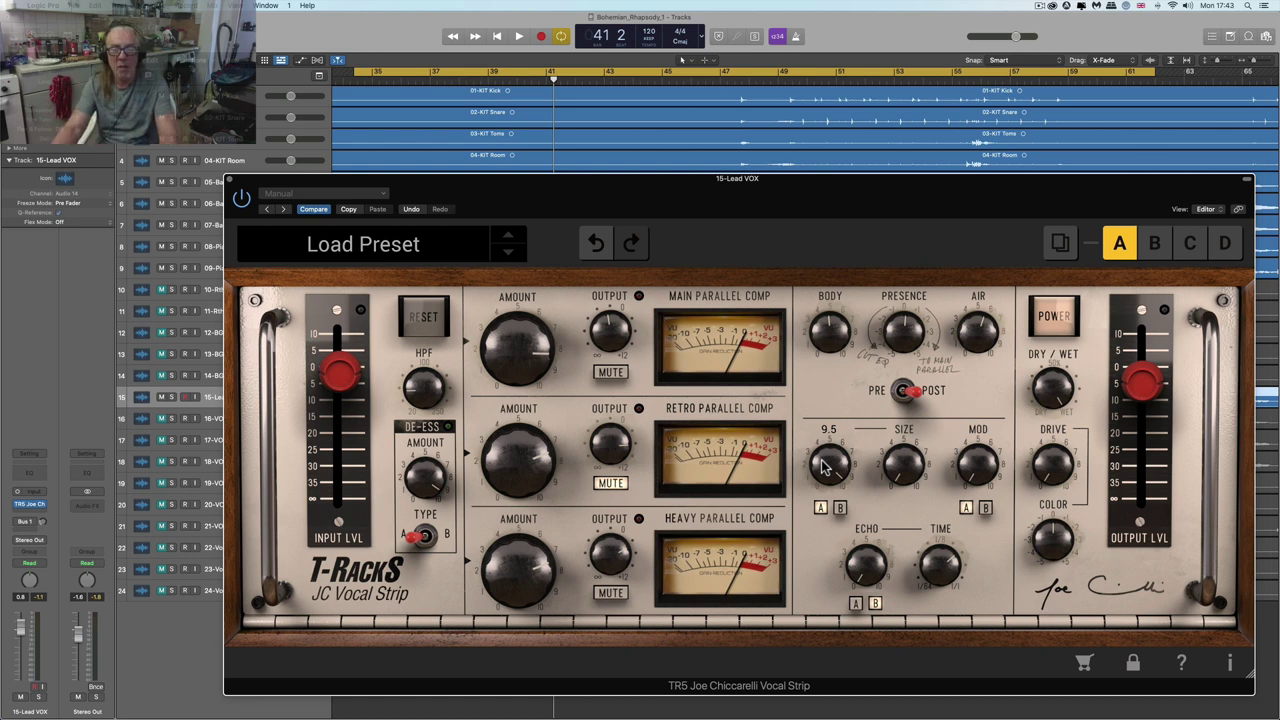
mouse_move(898, 473)
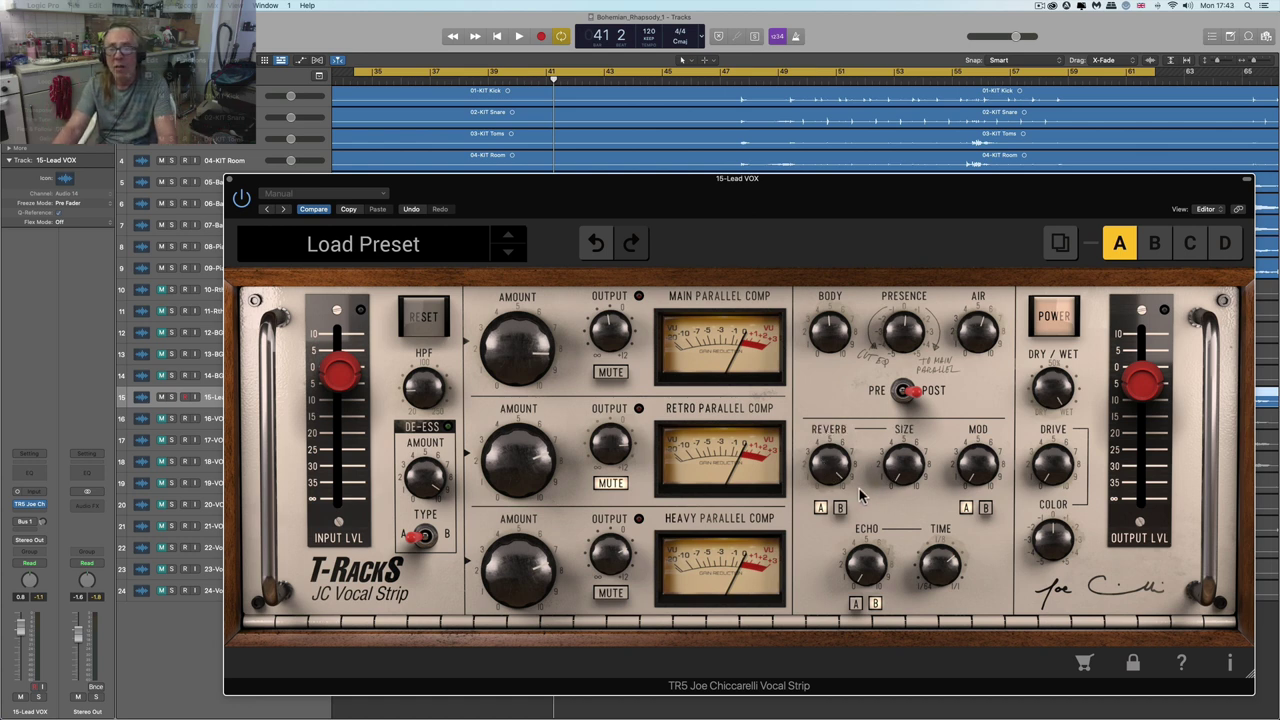
left_click_drag(890, 478, 889, 355)
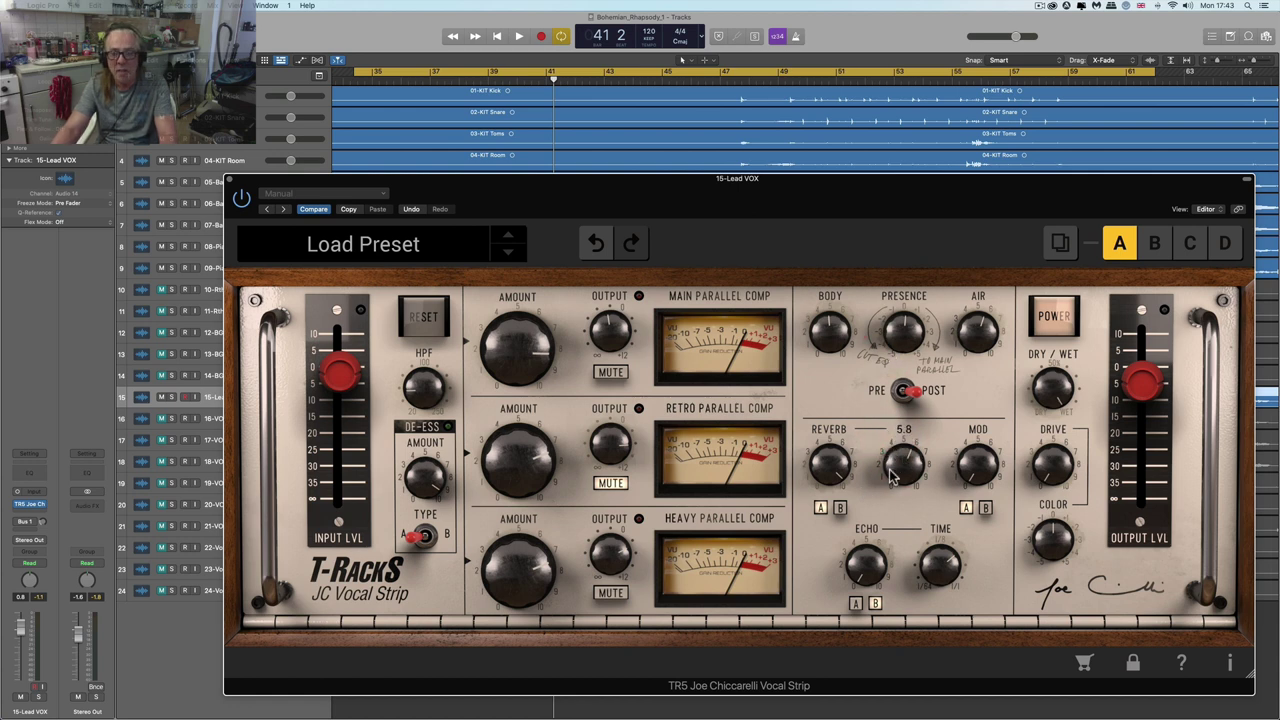
left_click_drag(836, 467, 861, 543)
left_click_drag(904, 472, 903, 467)
scroll(904, 470, "down", 3)
key("space")
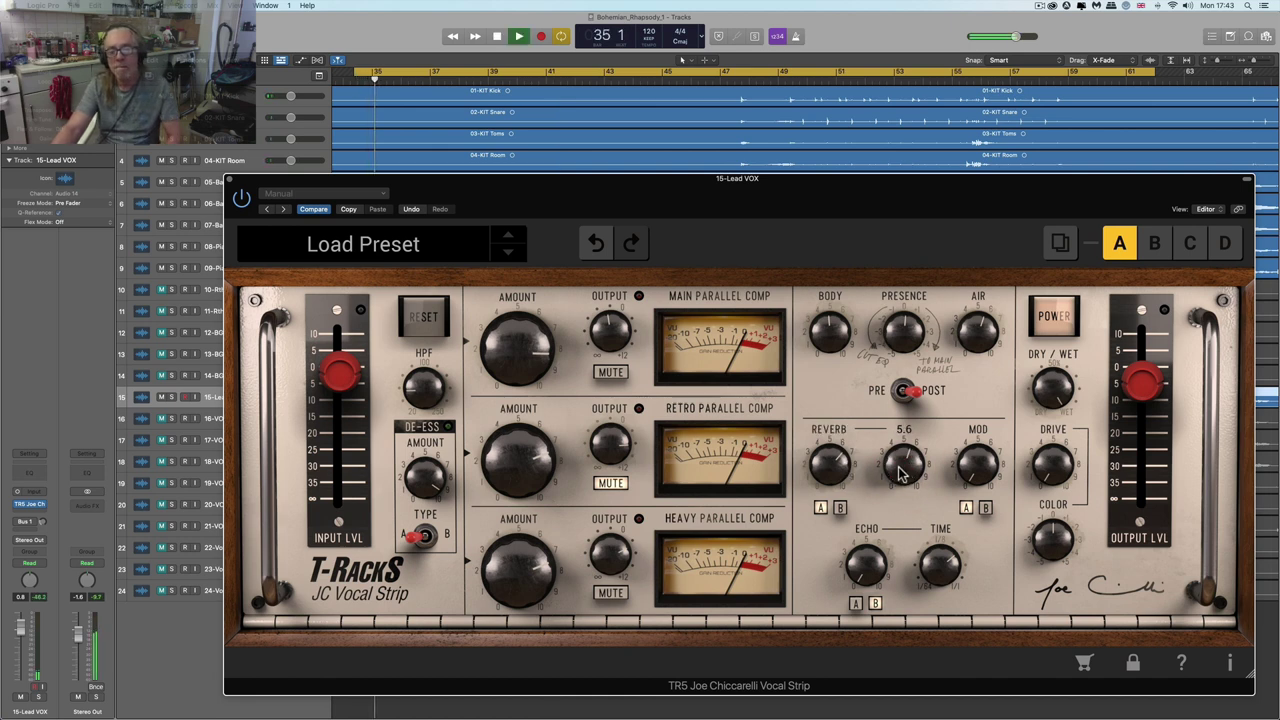
- Raise the reverb Size to its maximum of 10.0 while the vocal plays
left_click(842, 467)
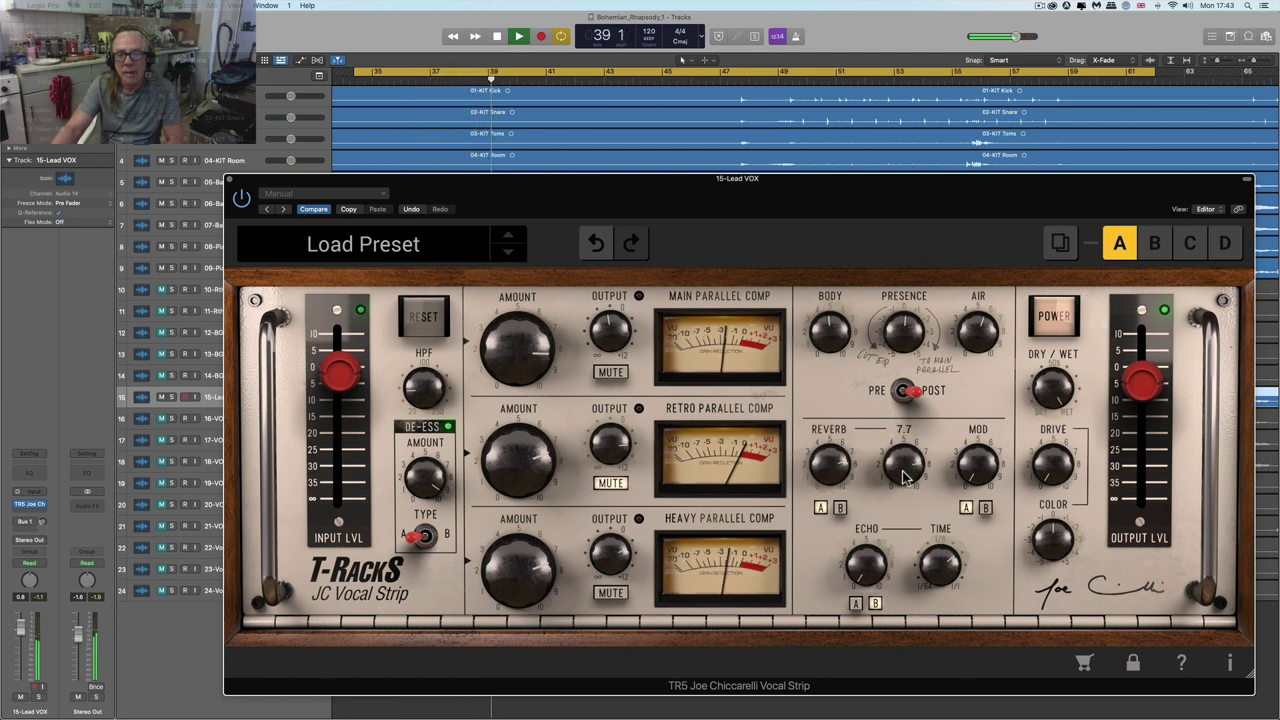
scroll(905, 461, "up", 6)
left_click_drag(904, 456, 901, 432)
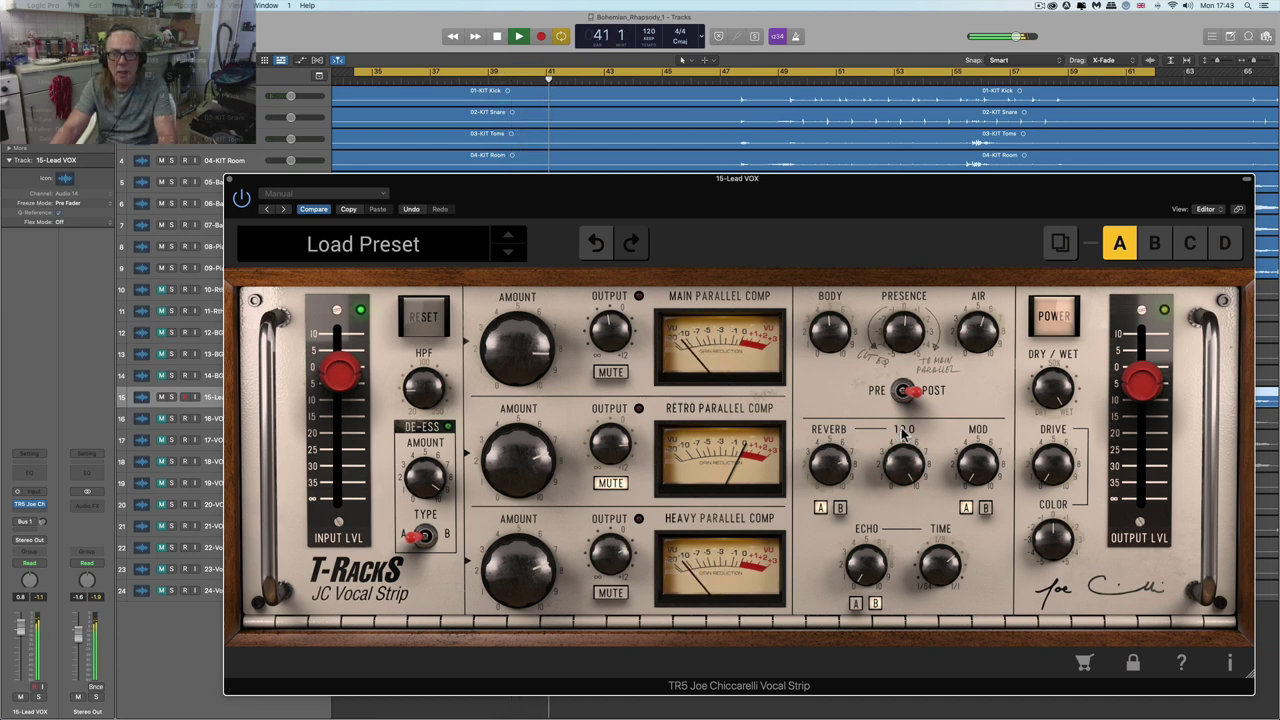
- Replay the looped section and lower the lead vocal's type A reverb amount to 4.8, finishing with playback stopped
key("space")
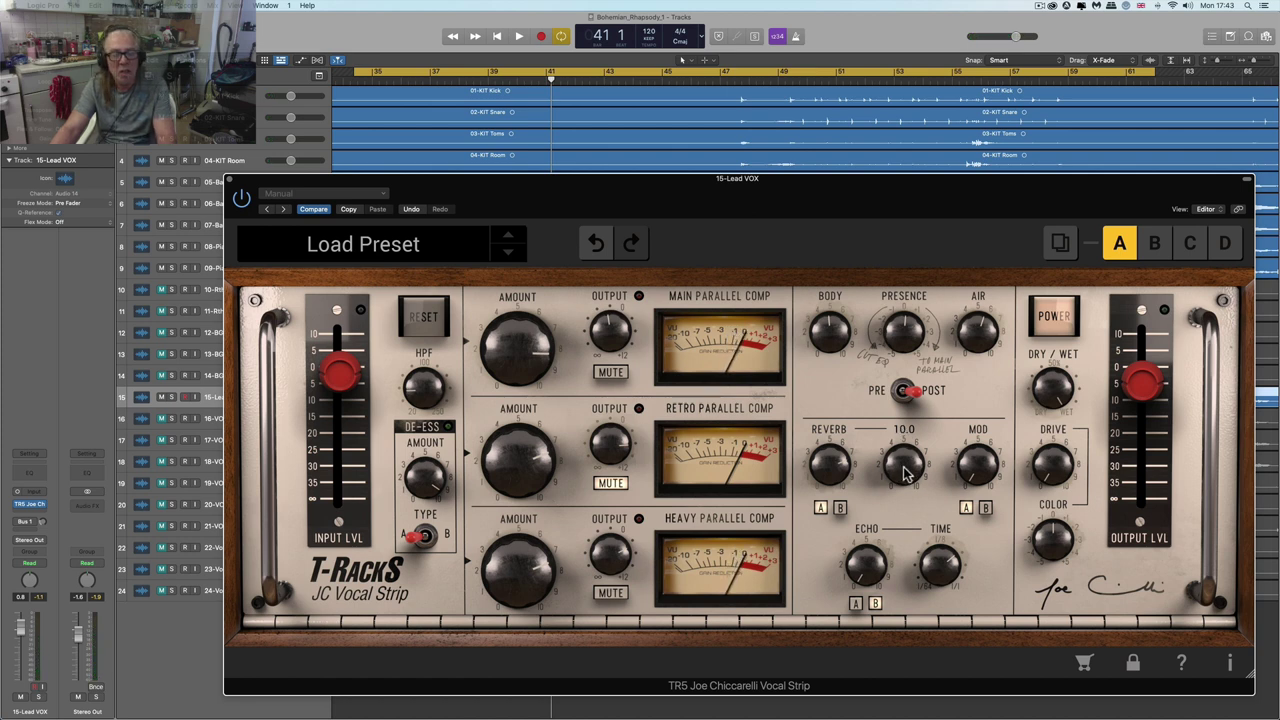
key("space")
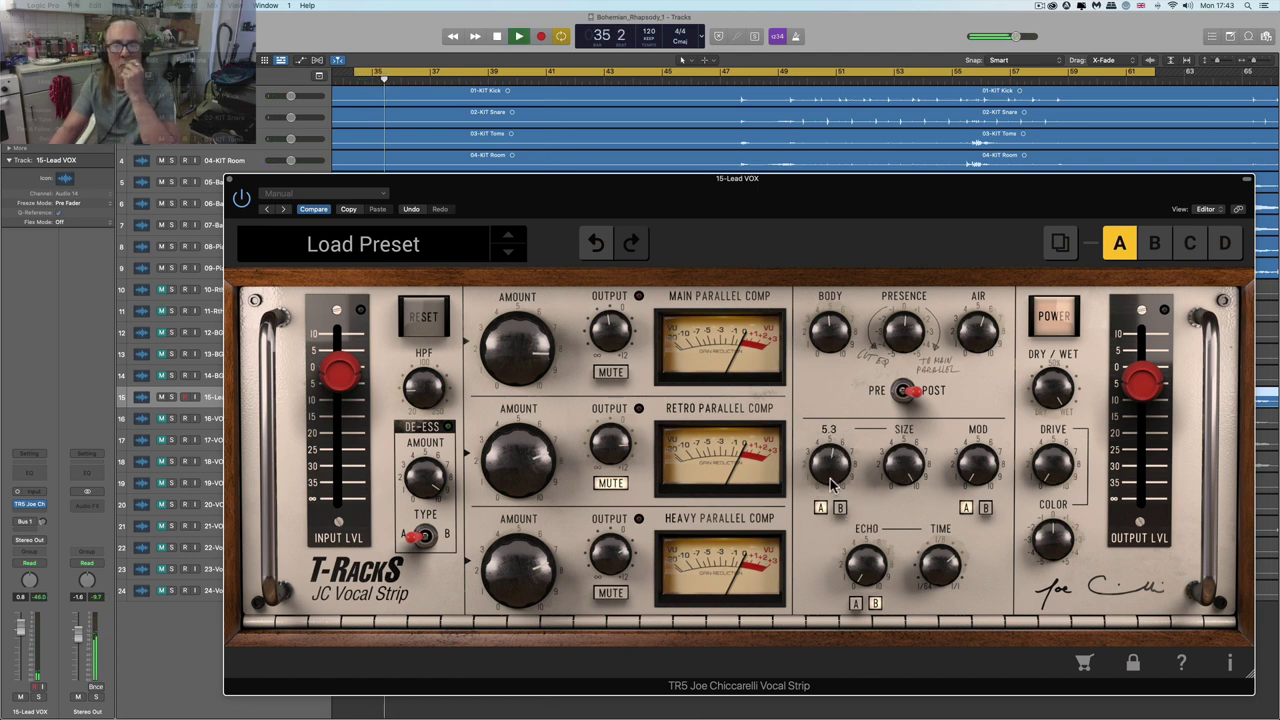
left_click(830, 485)
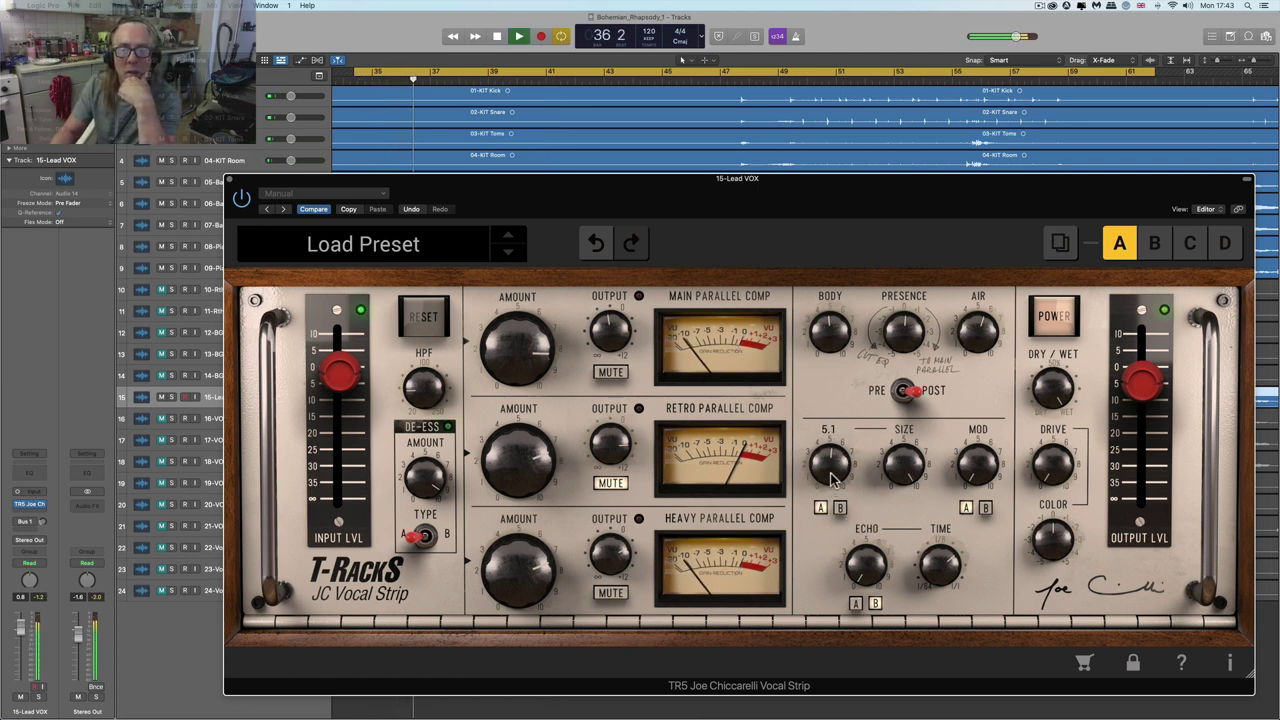
left_click(830, 473)
left_click_drag(830, 473, 834, 483)
left_click(833, 475)
key("space")
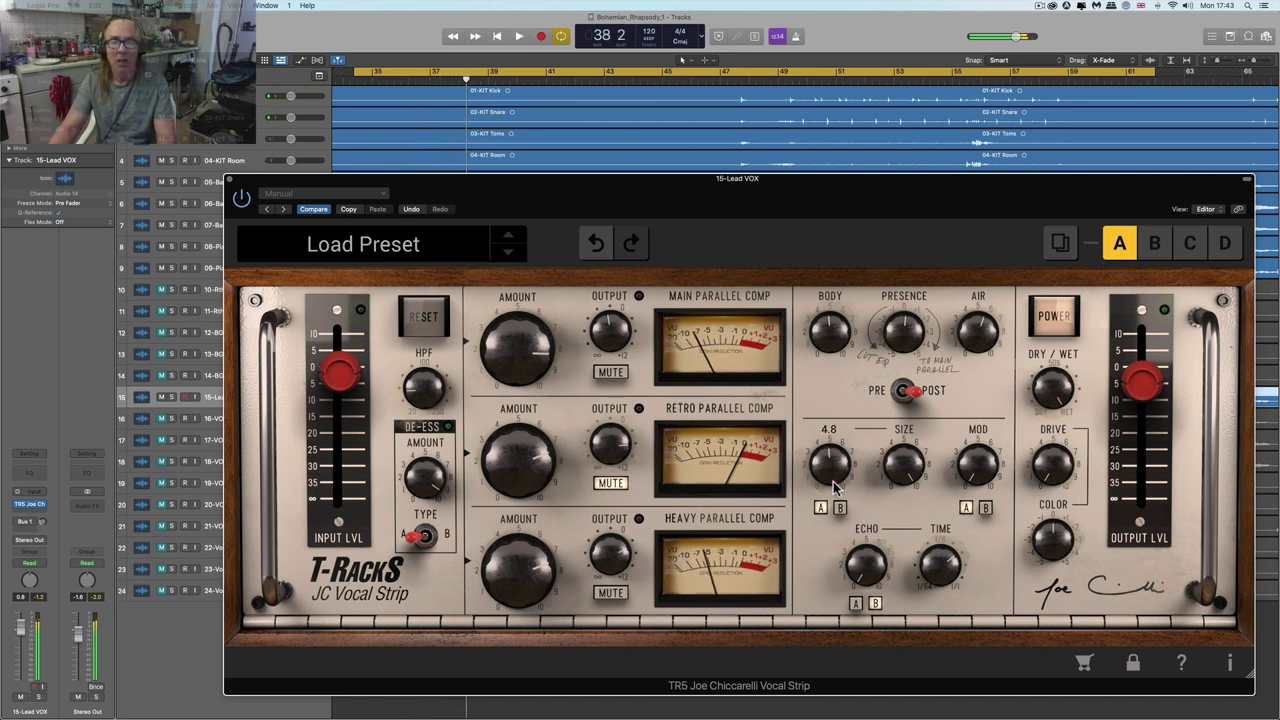
mouse_move(898, 487)
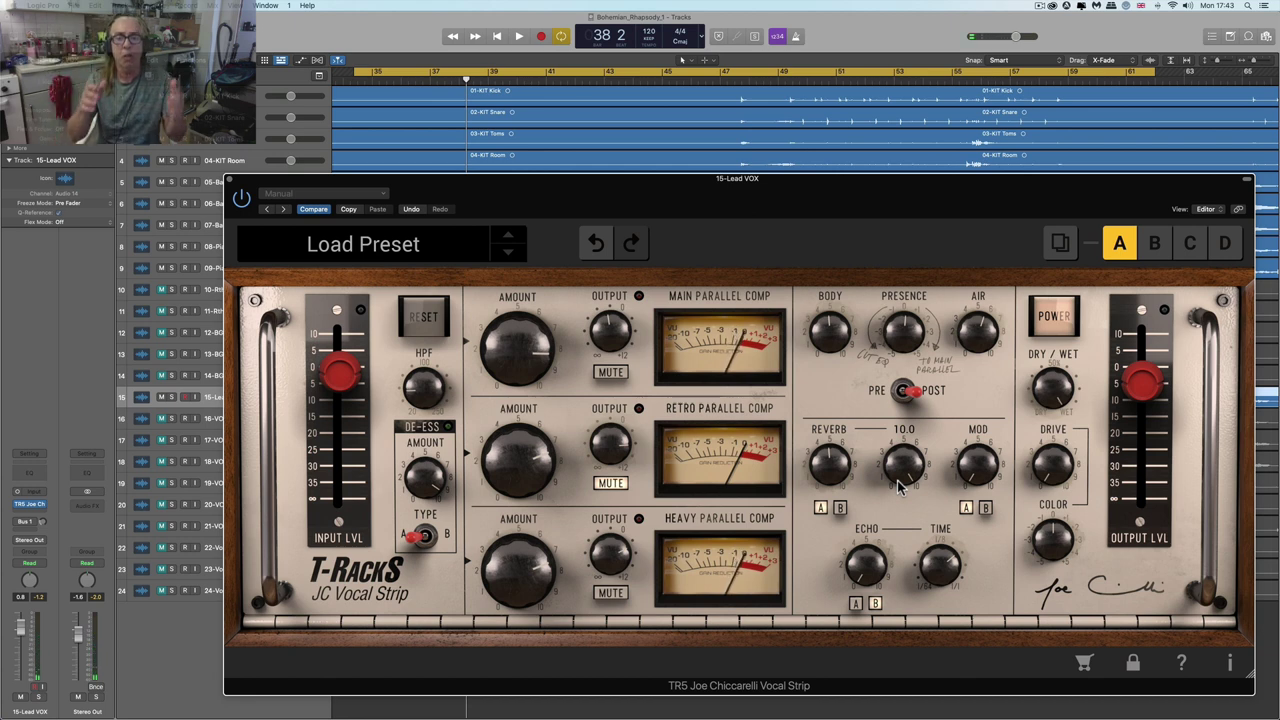
- Switch the reverb to type B, raise its amount to 8.0 while auditioning the section, and stop playback
left_click(840, 508)
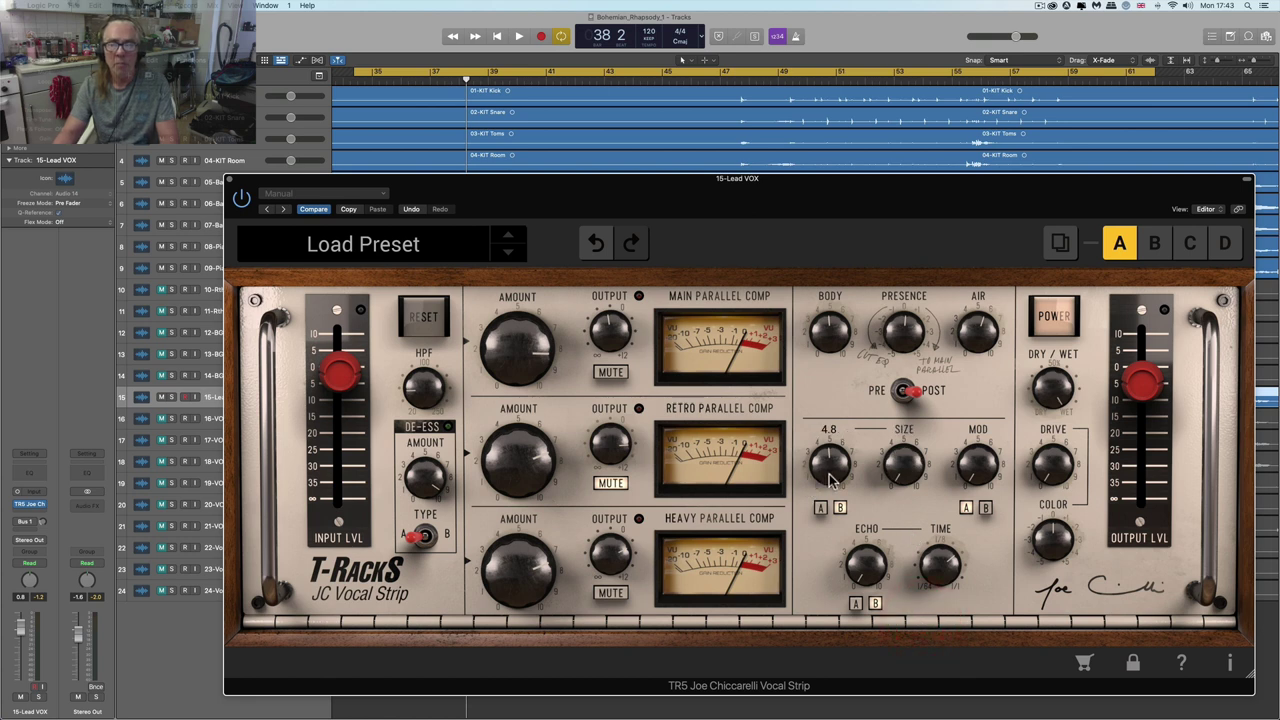
key("space")
left_click_drag(829, 469, 820, 397)
left_click_drag(823, 460, 828, 450)
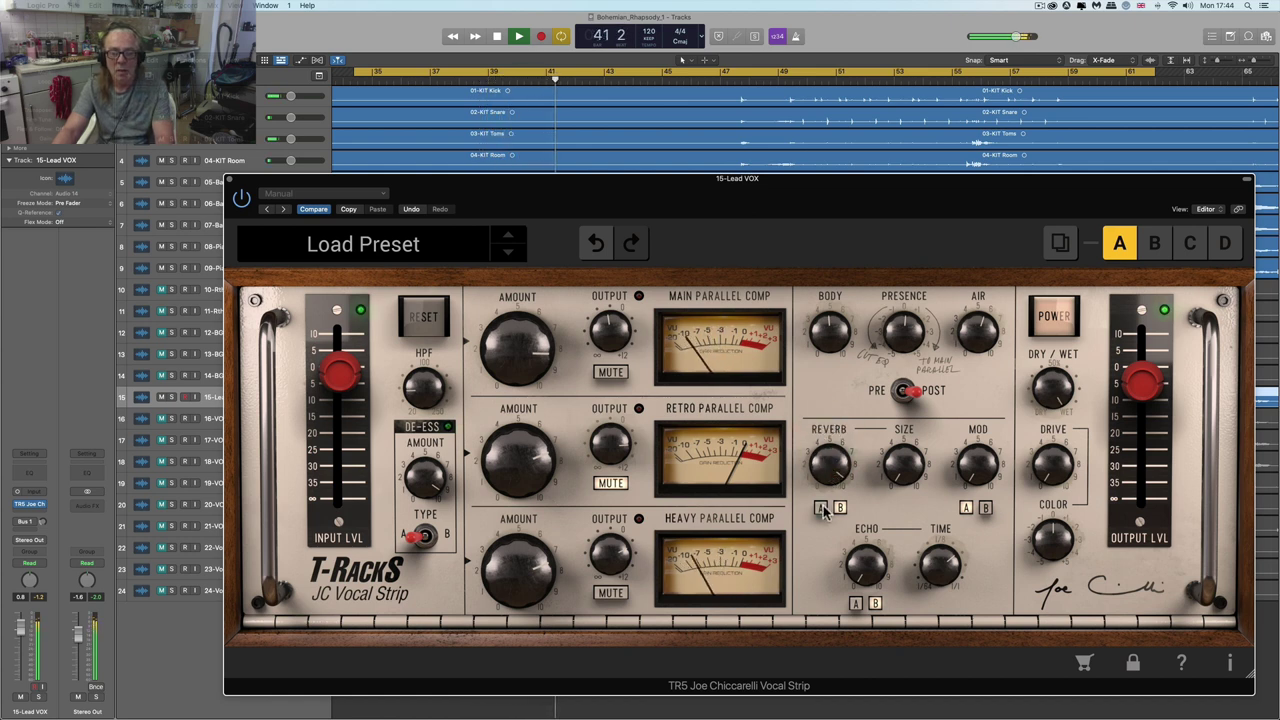
key("space")
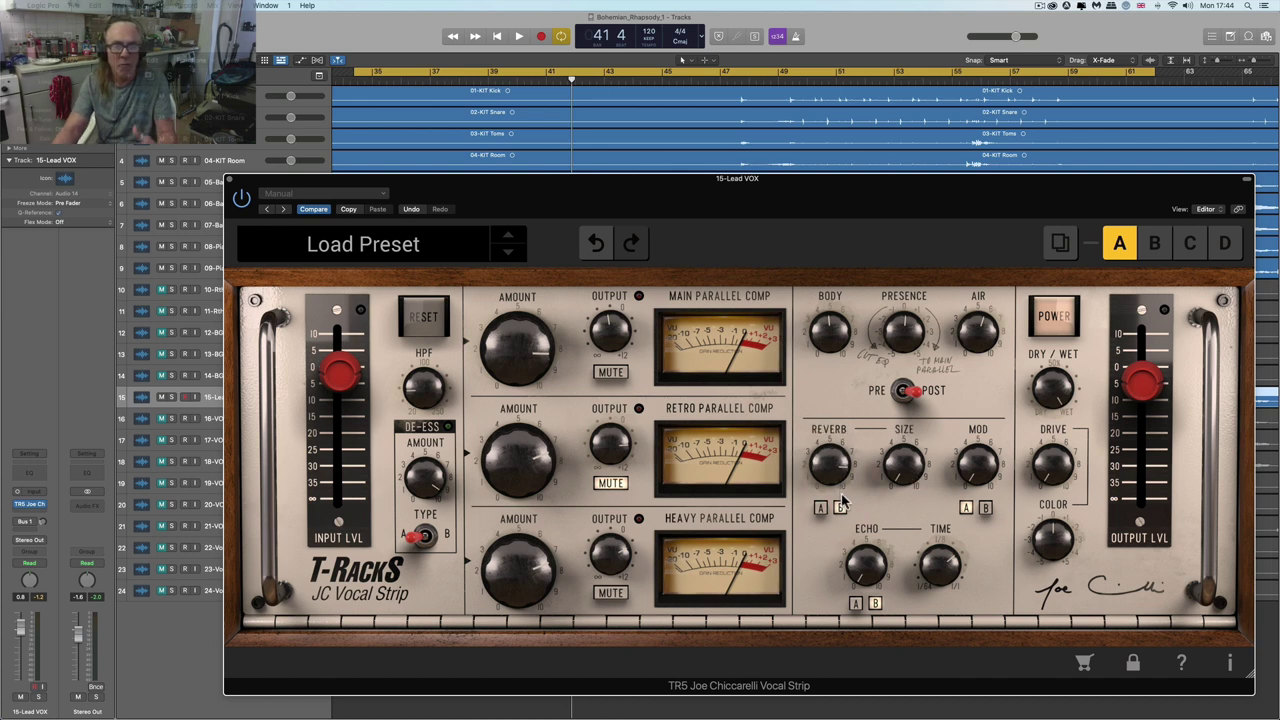
- Replay the section while reducing the type B reverb amount from its high setting, then stop
key("space")
mouse_move(840, 474)
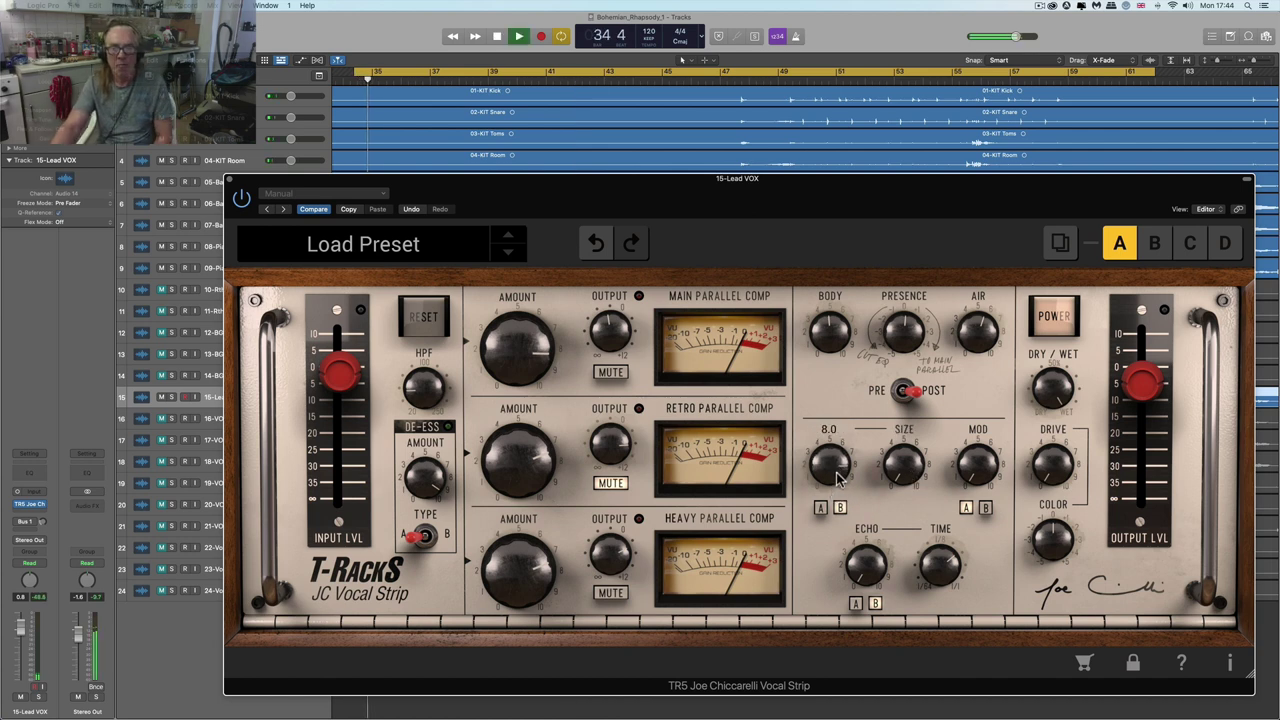
left_click_drag(837, 473, 836, 500)
mouse_move(890, 472)
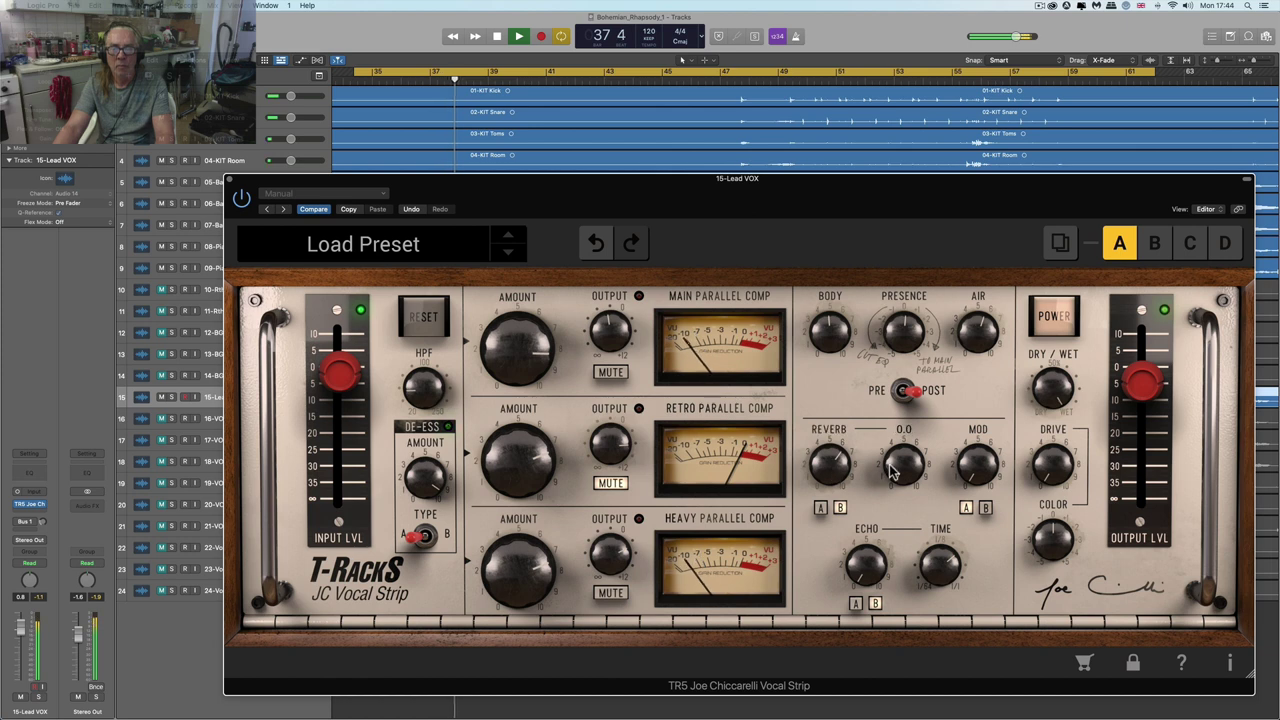
key("space")
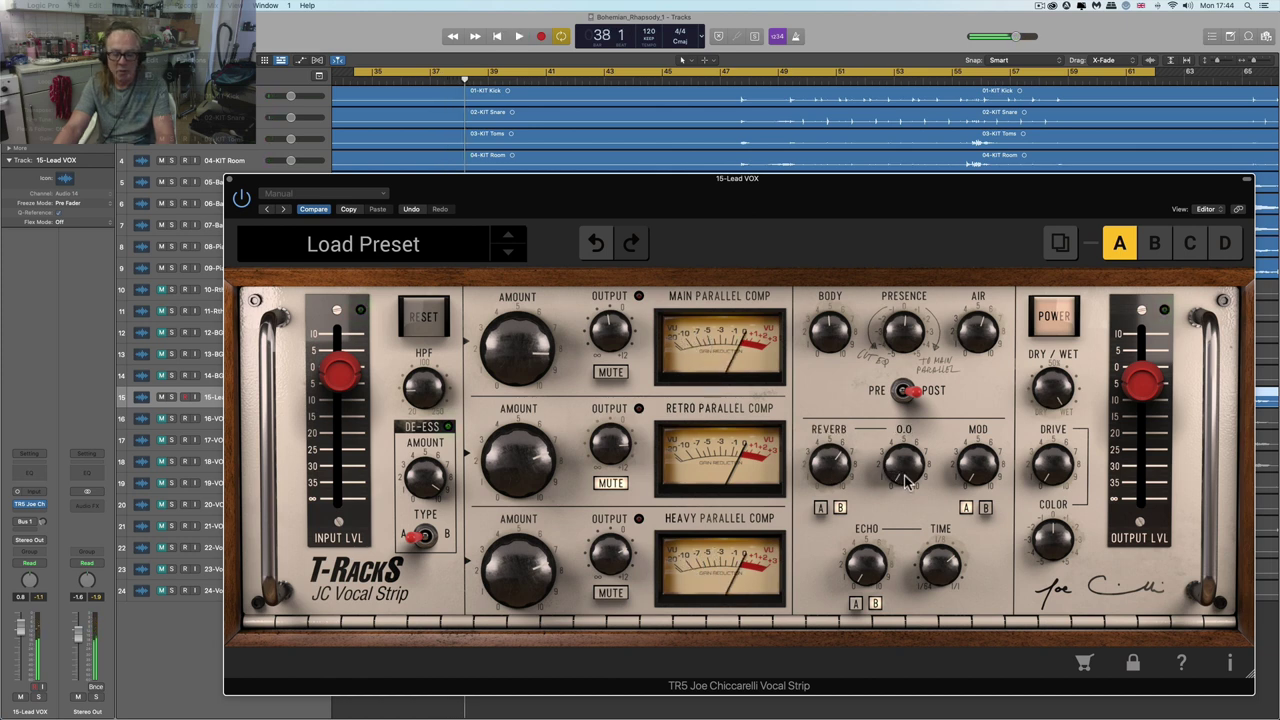
- Audition the section while raising the type B reverb's size and amount to 10.0
key("space")
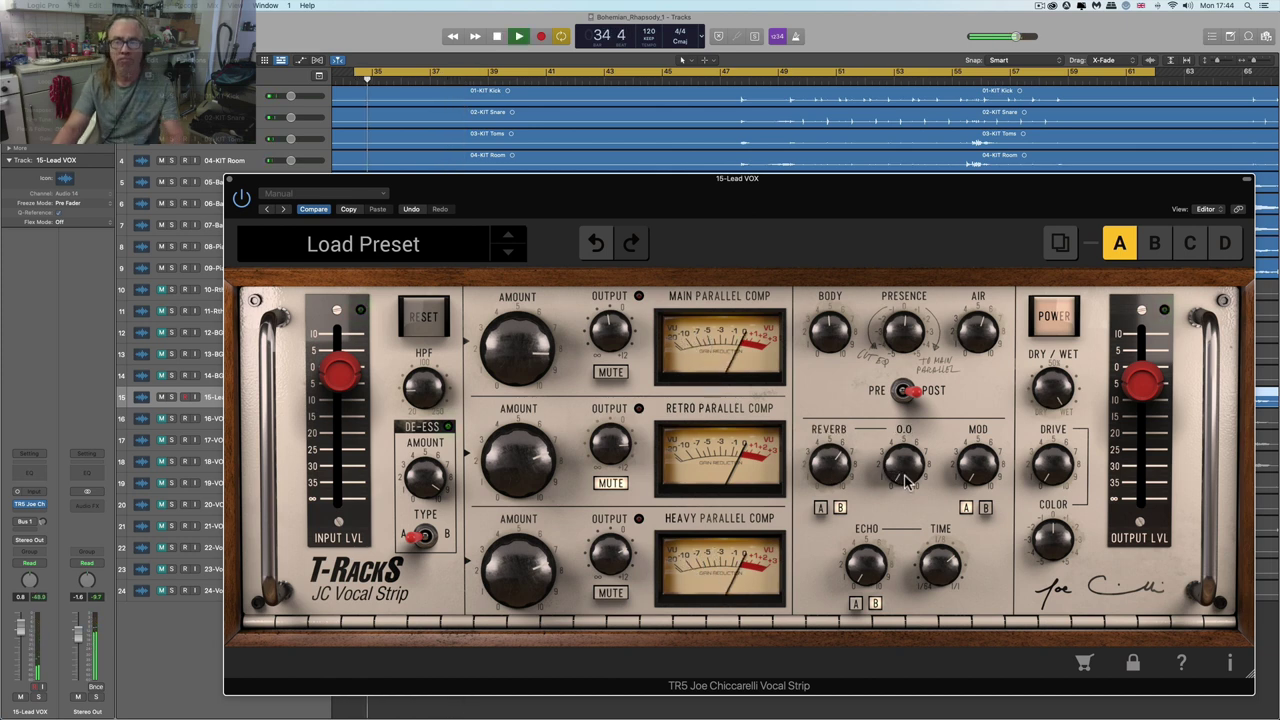
left_click_drag(906, 482, 890, 382)
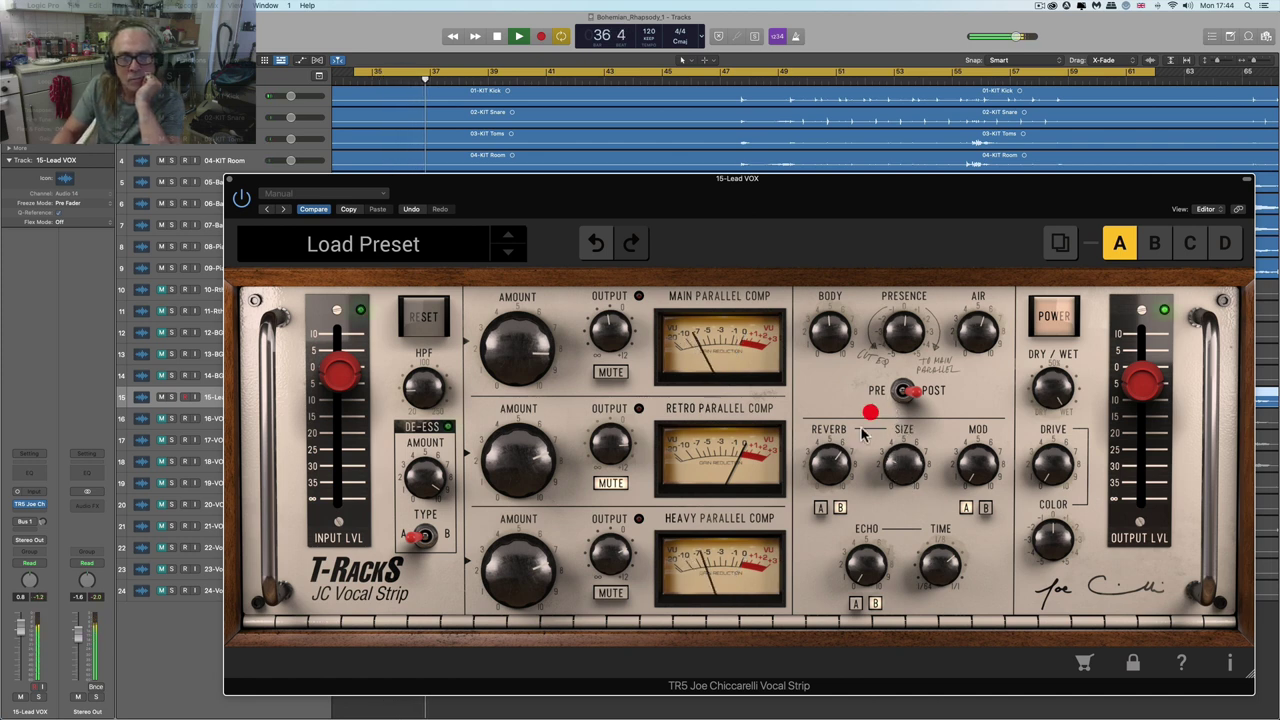
left_click_drag(898, 453, 903, 410)
mouse_move(900, 455)
left_mouse_down()
mouse_move(901, 432)
mouse_move(901, 447)
left_mouse_up()
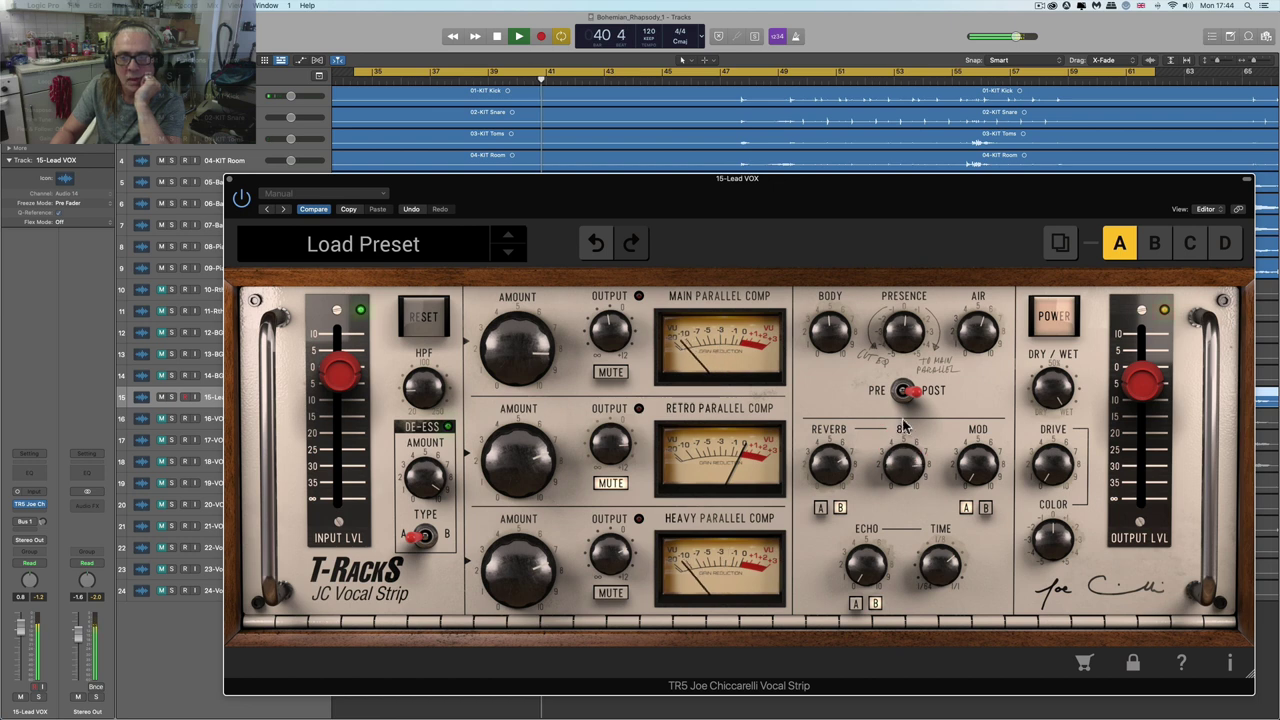
left_click(902, 342)
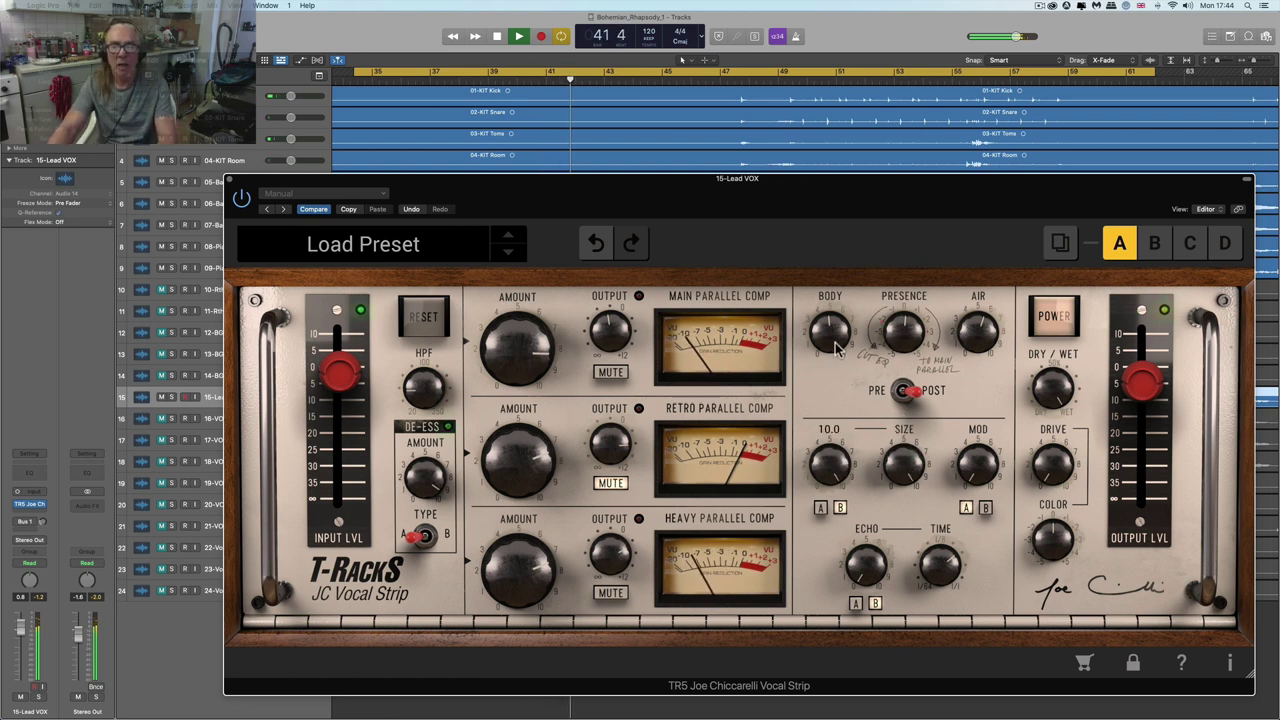
mouse_move(838, 345)
key("space")
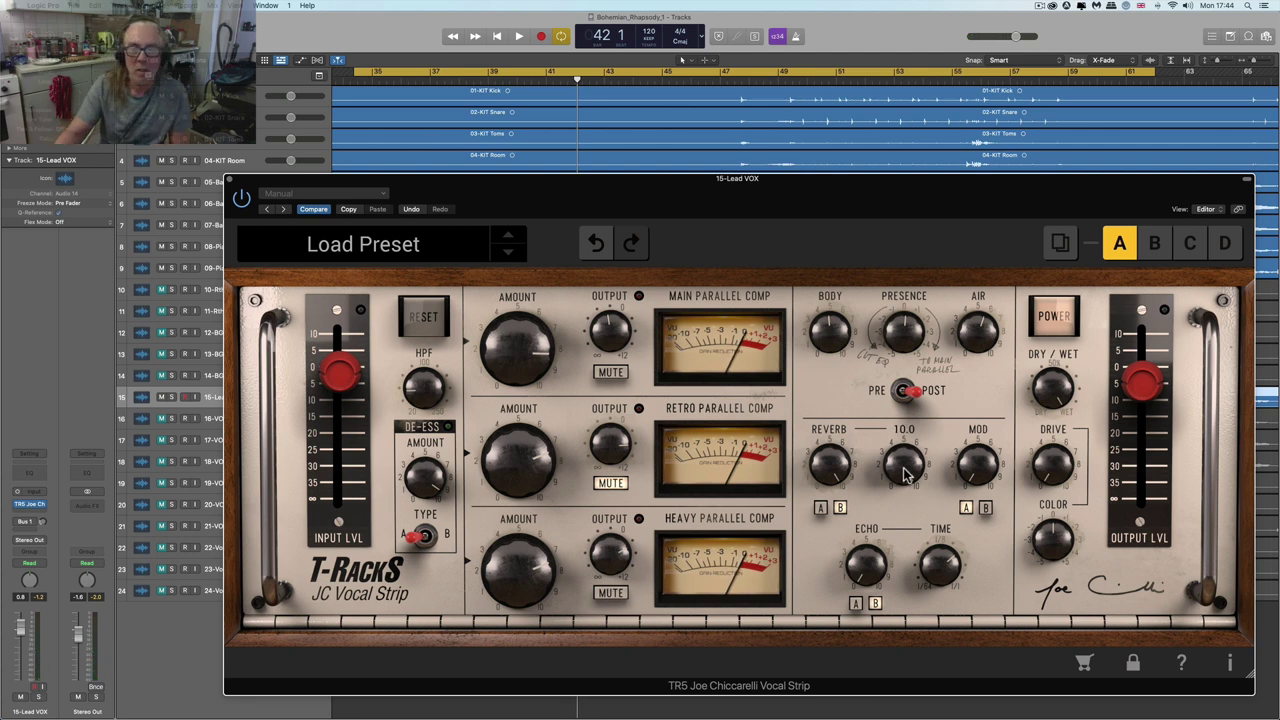
- Turn the reverb amount down to zero and set the reverb to type A
mouse_move(828, 478)
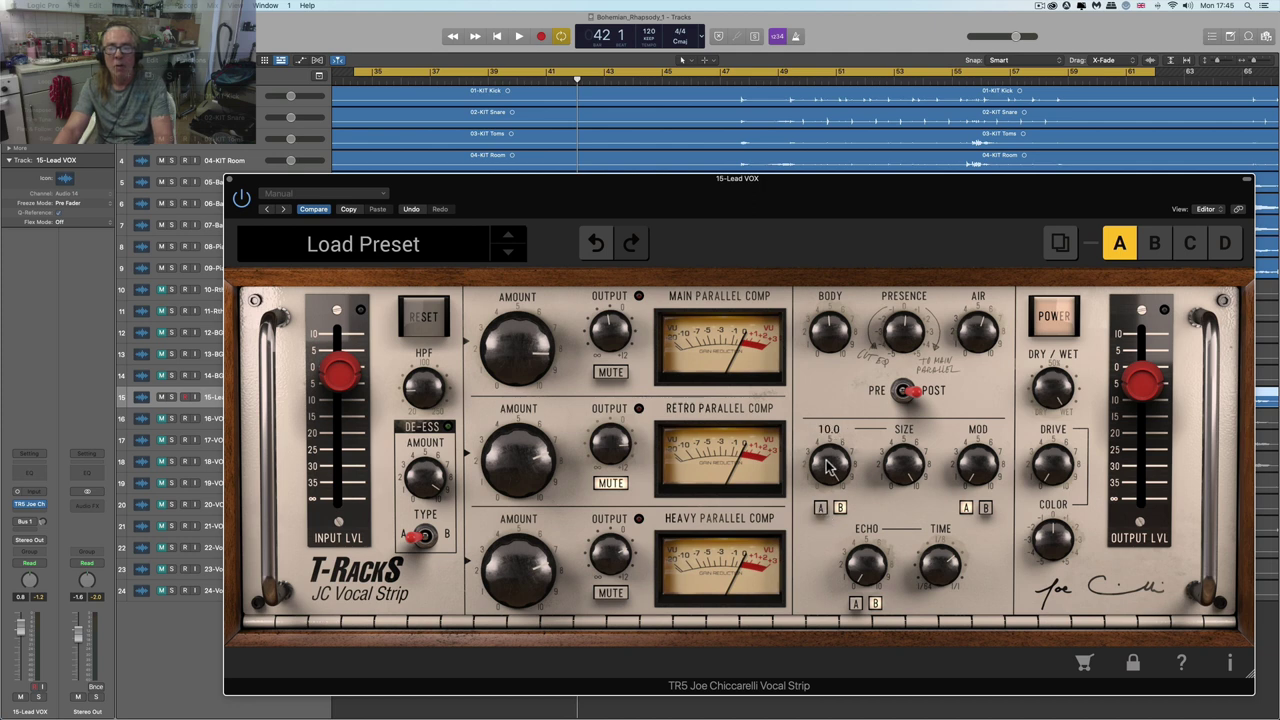
left_click_drag(829, 466, 829, 531)
left_click(820, 508)
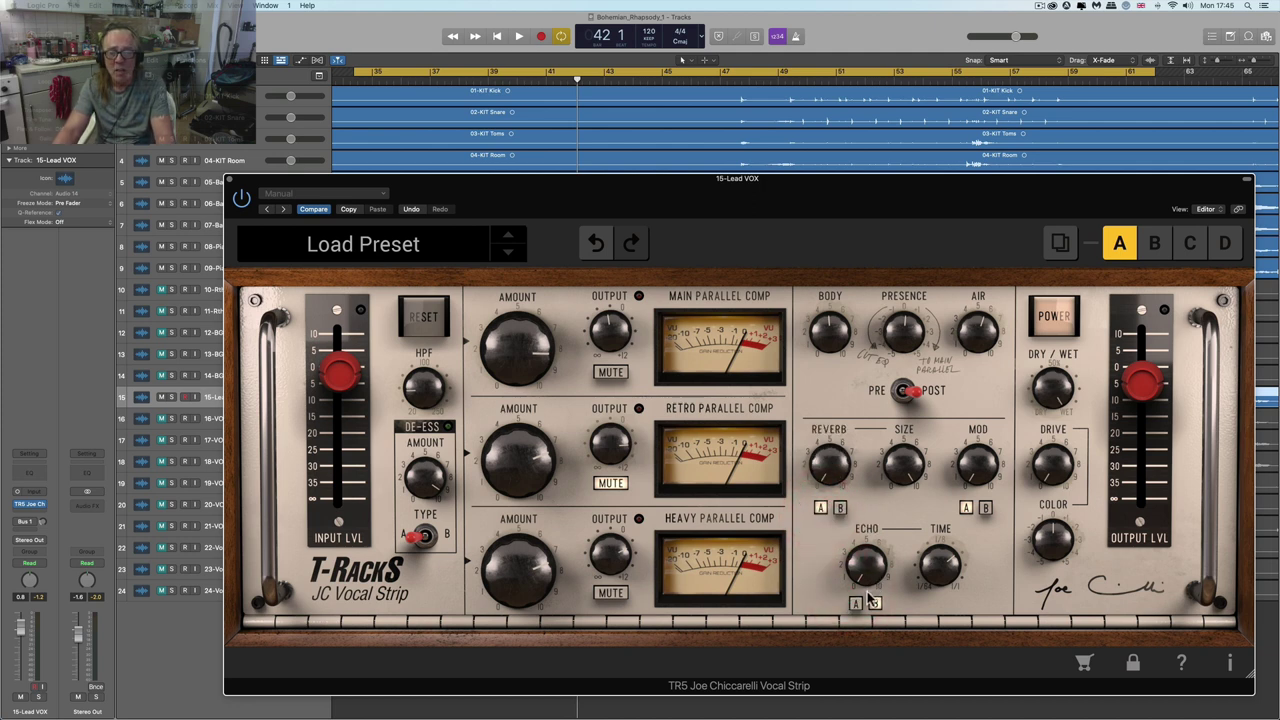
- Compare the echo's type options, choose type A, and set the echo amount to 3.4
left_click(856, 603)
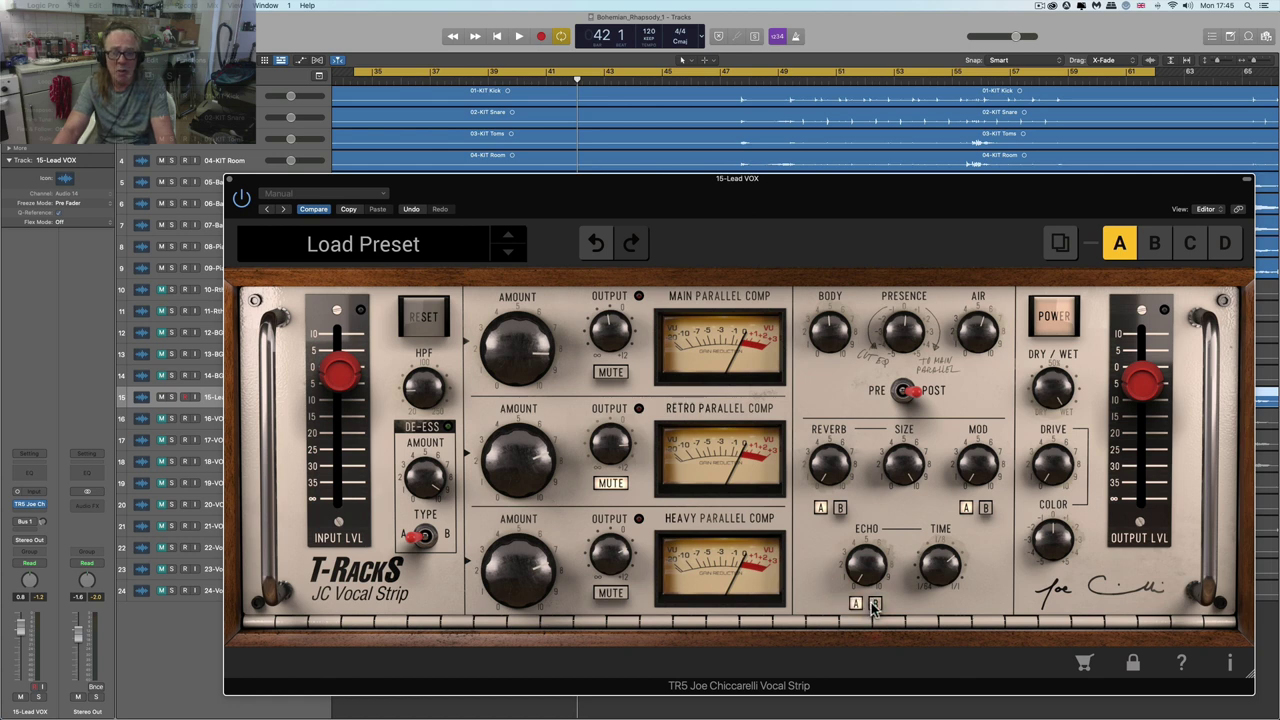
left_click(874, 604)
left_click(856, 604)
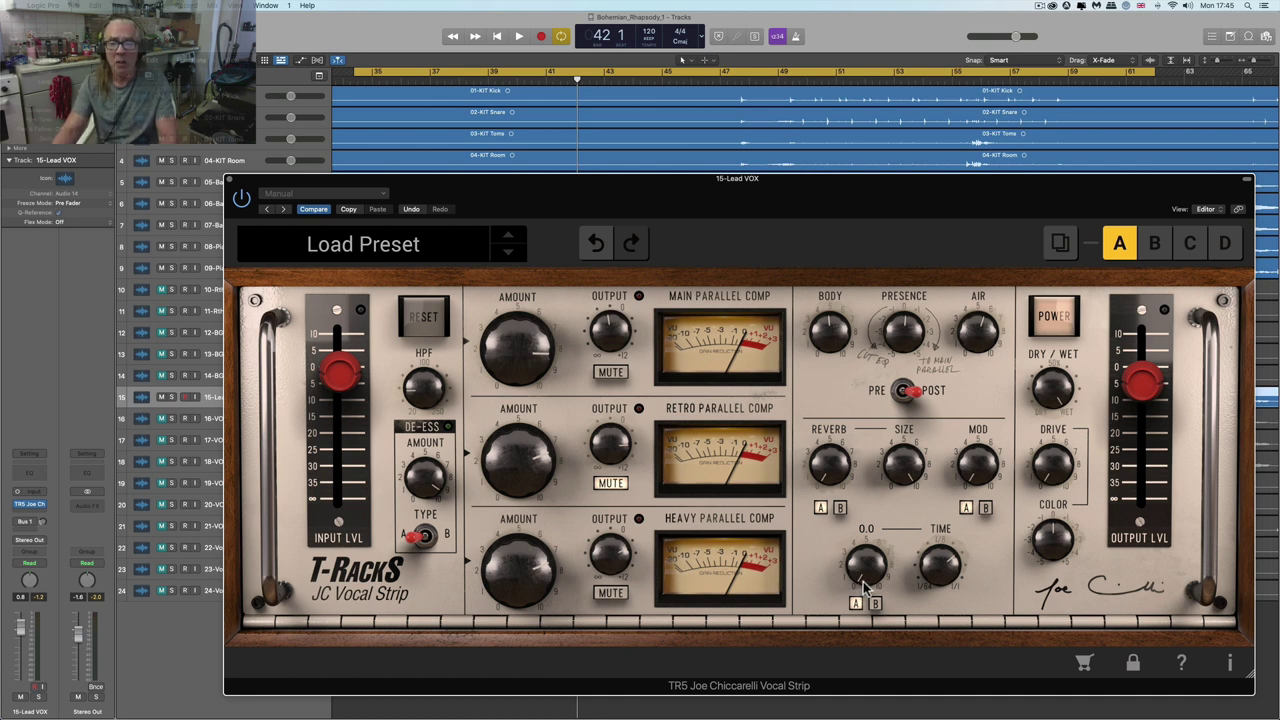
mouse_move(873, 566)
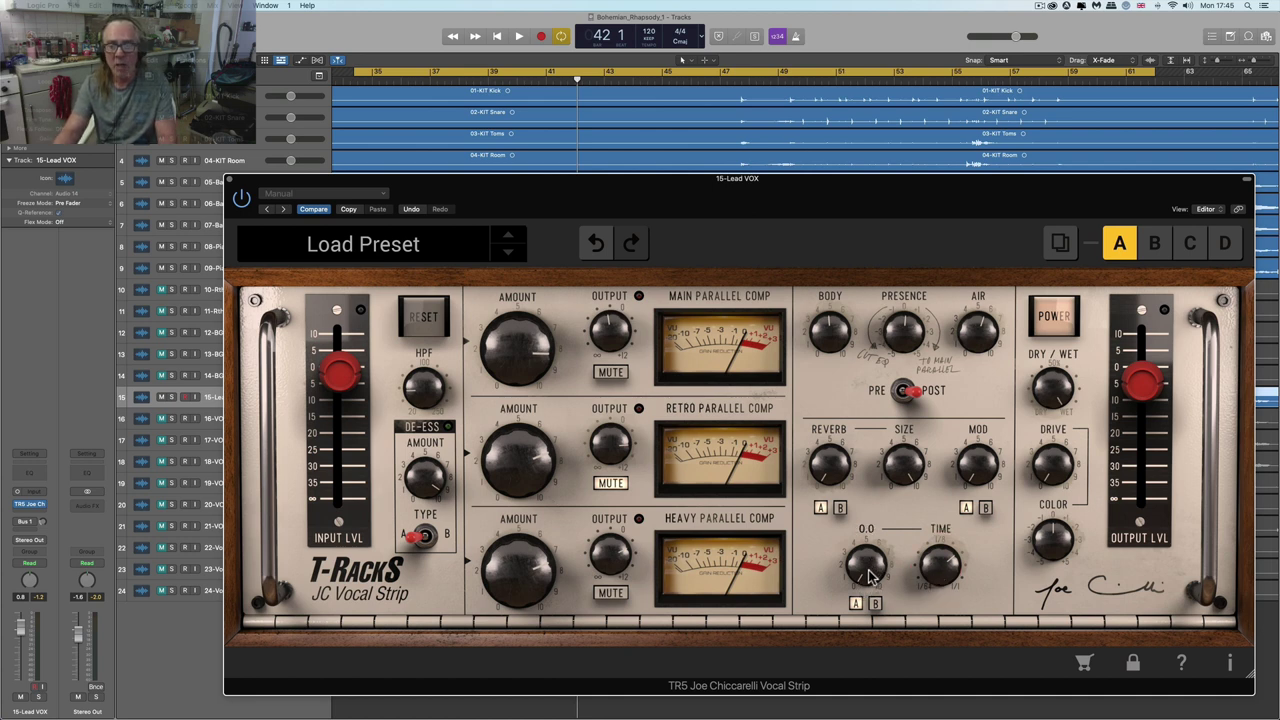
left_click_drag(856, 480, 857, 474)
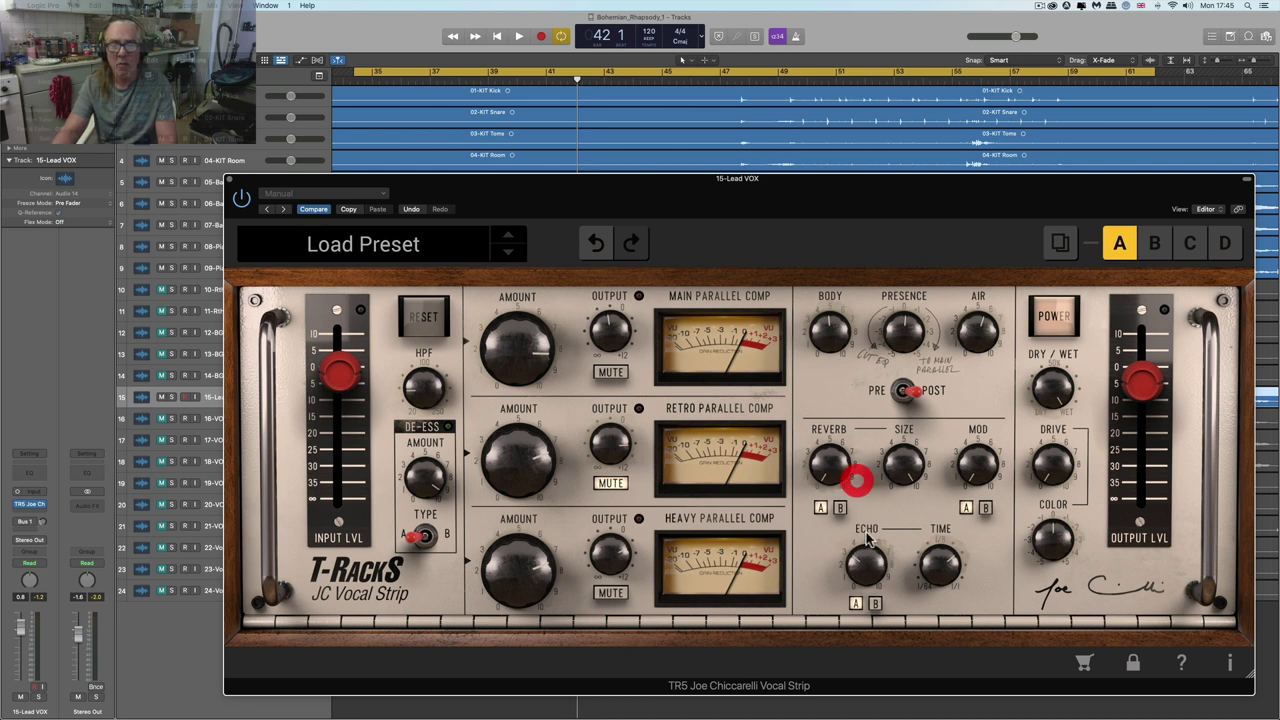
scroll(866, 568, "down", 3)
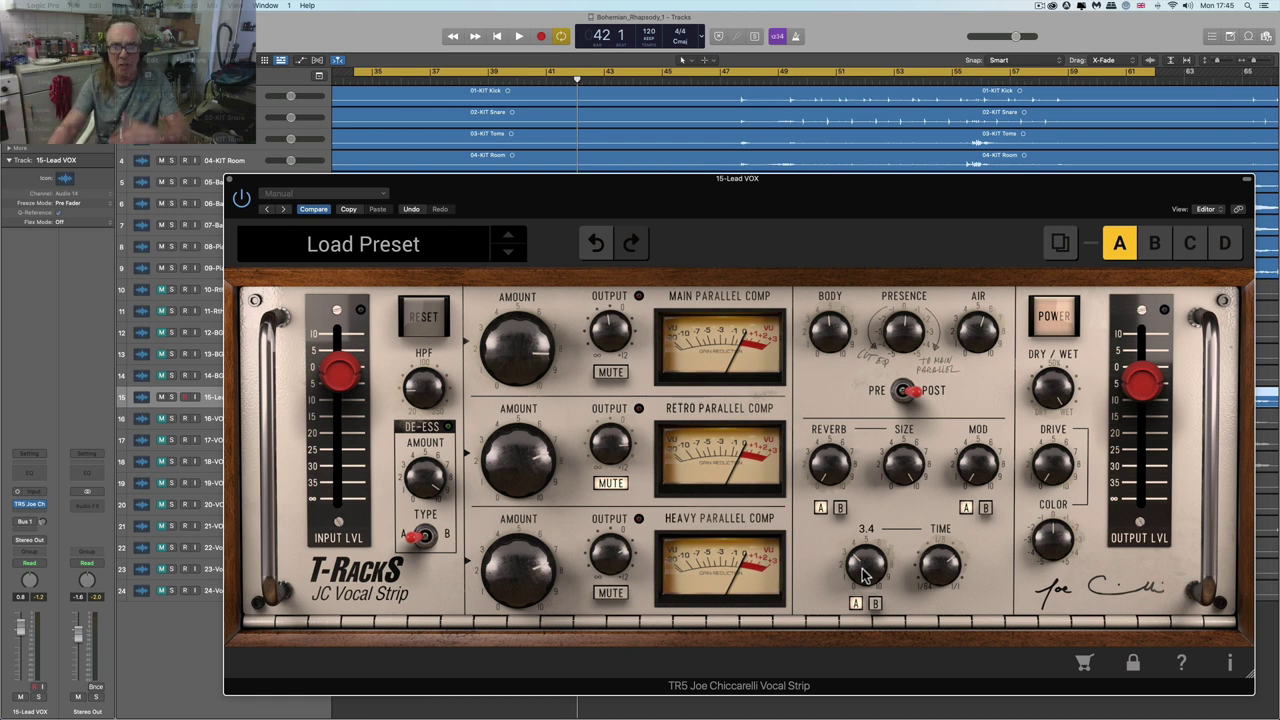
- Audition the type A echo during playback, raising its amount to 10.0 before stopping
key("space")
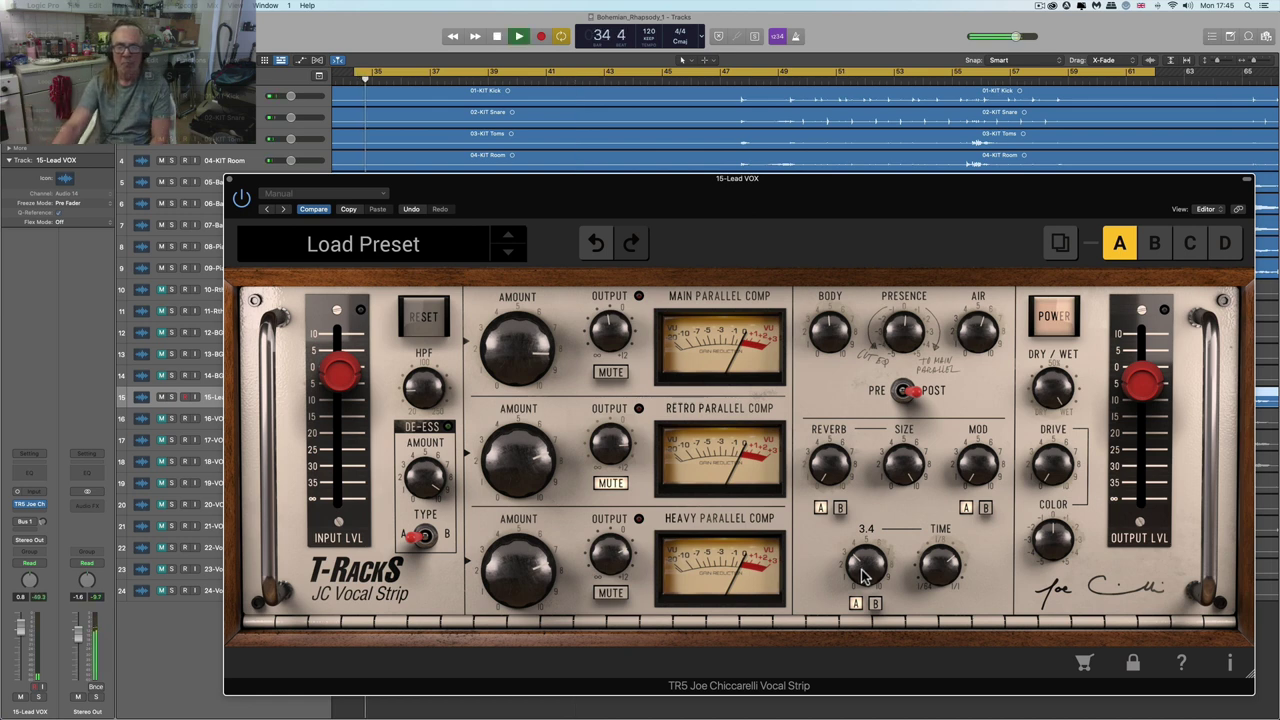
mouse_move(864, 572)
left_mouse_down()
mouse_move(866, 548)
mouse_move(868, 577)
left_mouse_up()
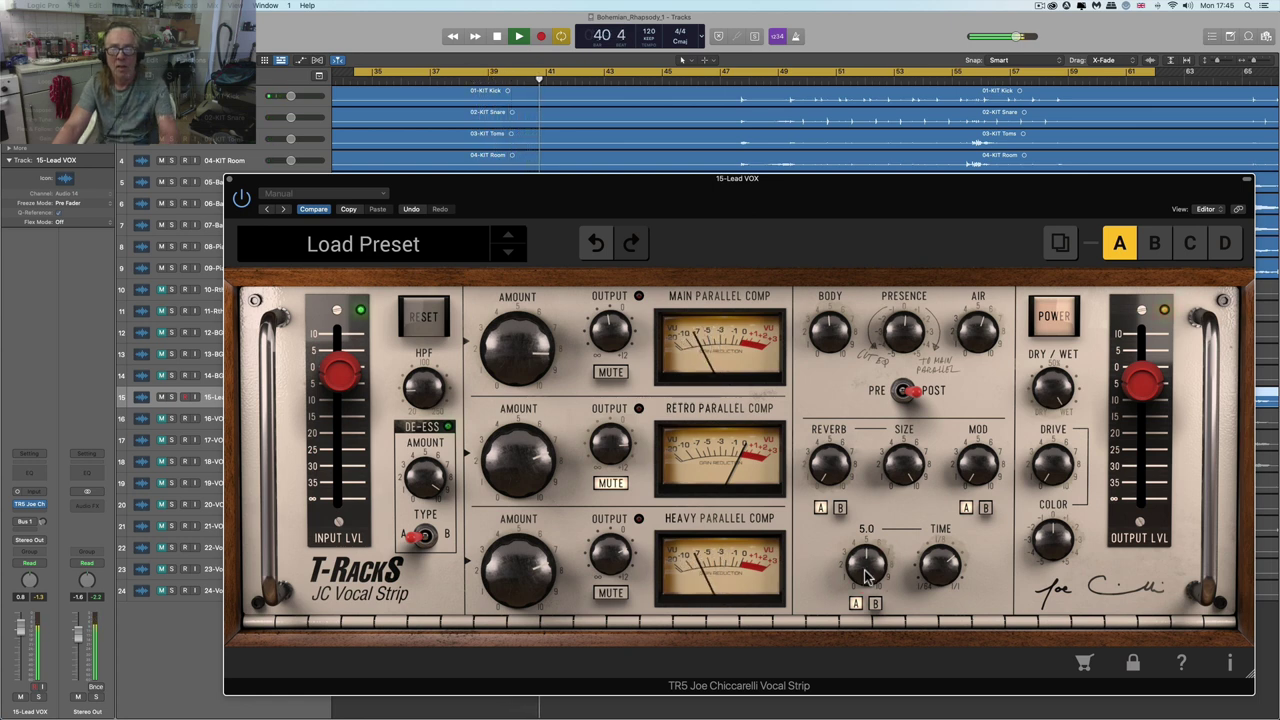
left_click_drag(866, 580, 866, 440)
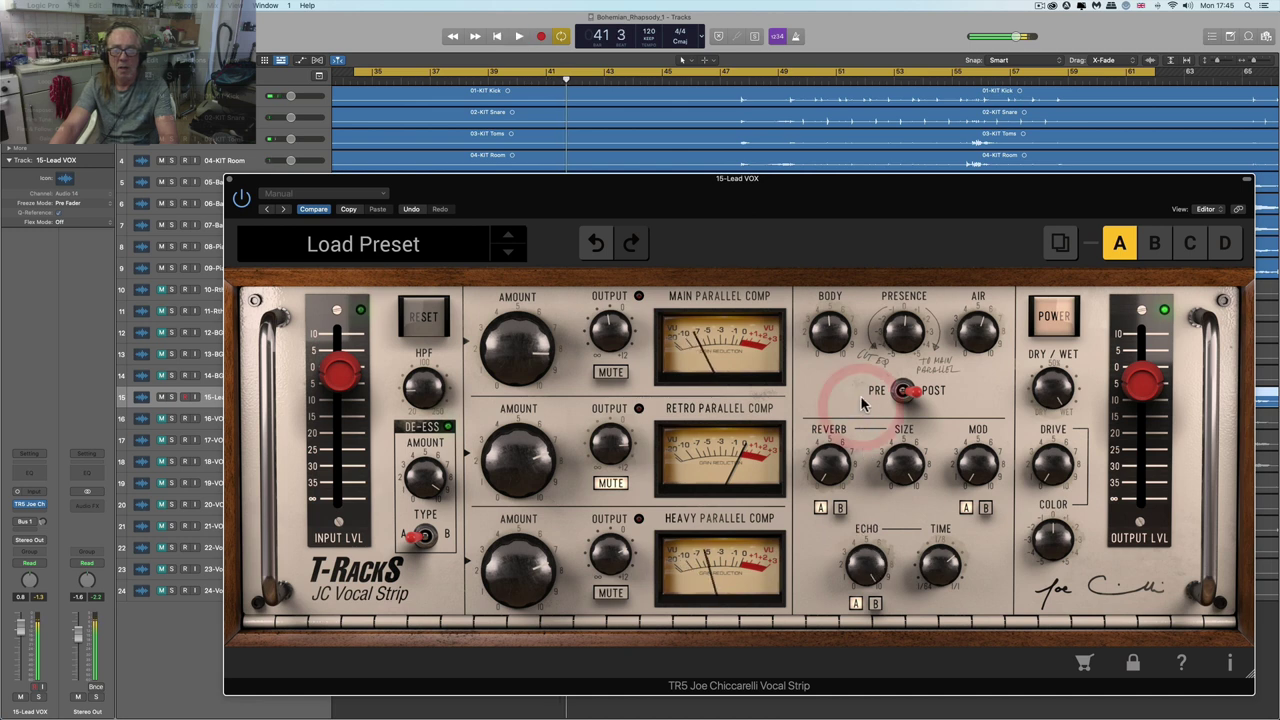
key("space")
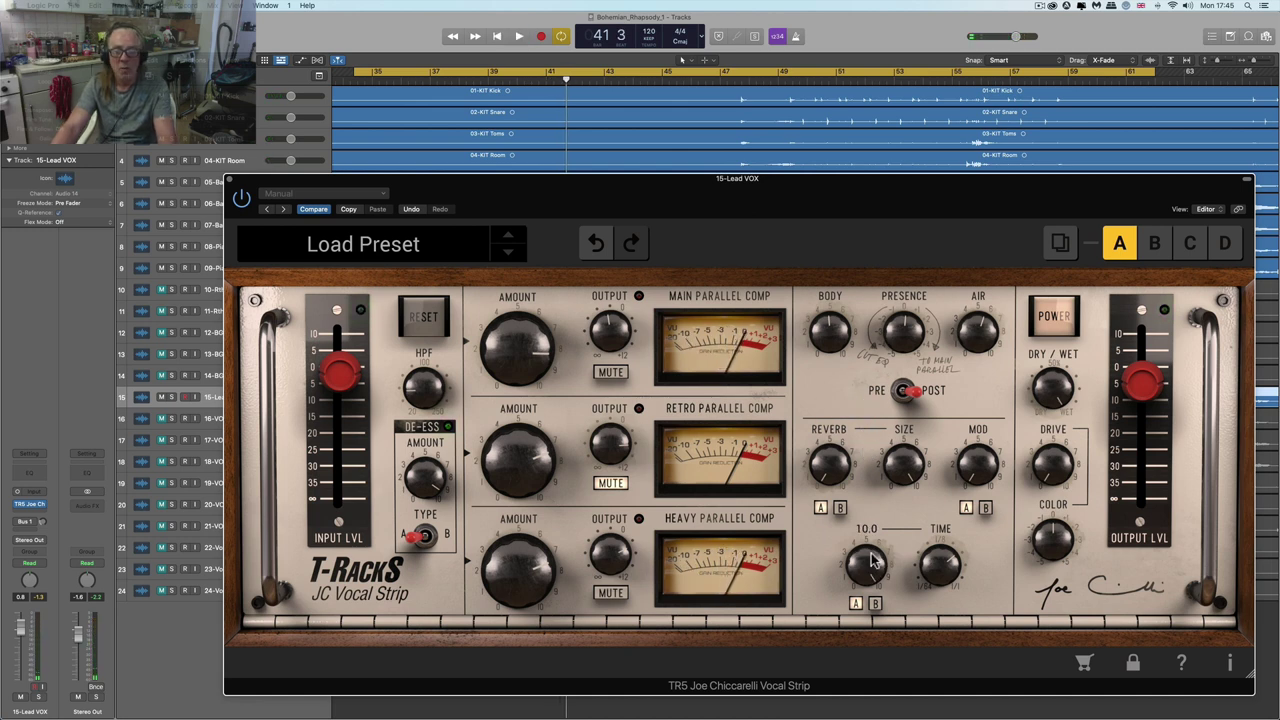
- Replay the section while gradually lowering the echo amount to about 6.7, then stop
key("space")
left_click_drag(869, 560, 870, 573)
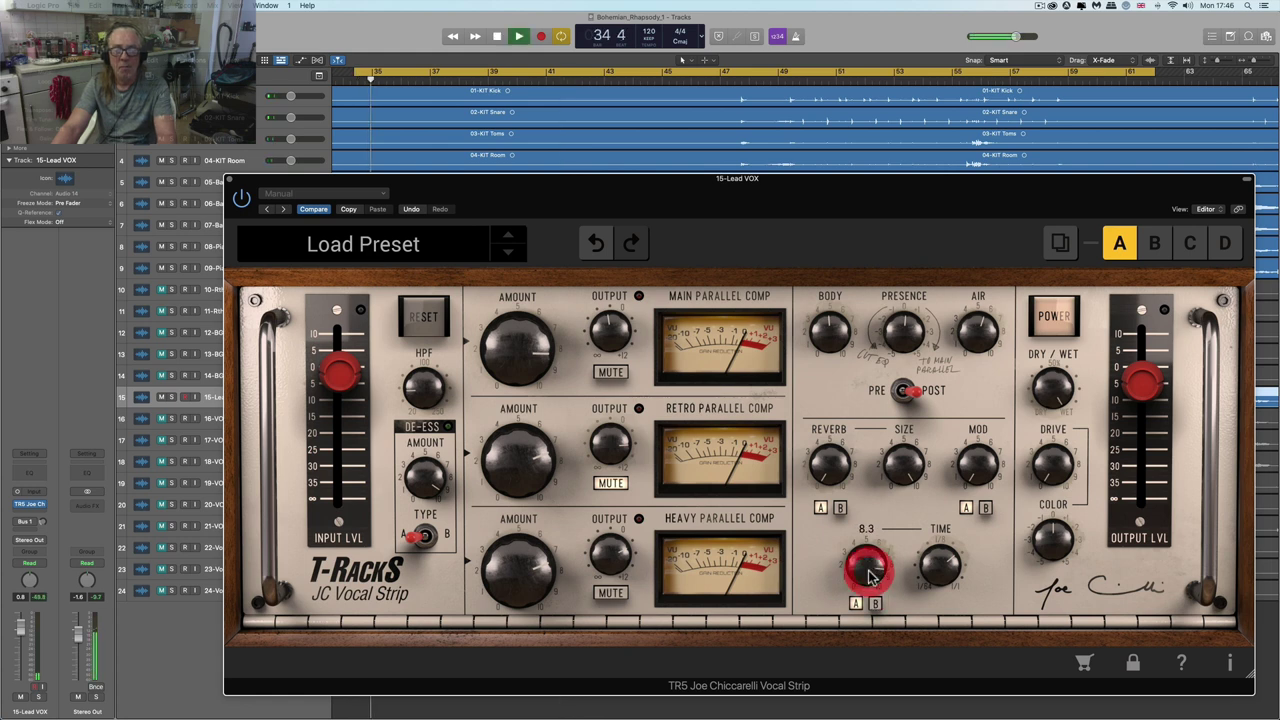
scroll(868, 568, "down", 3)
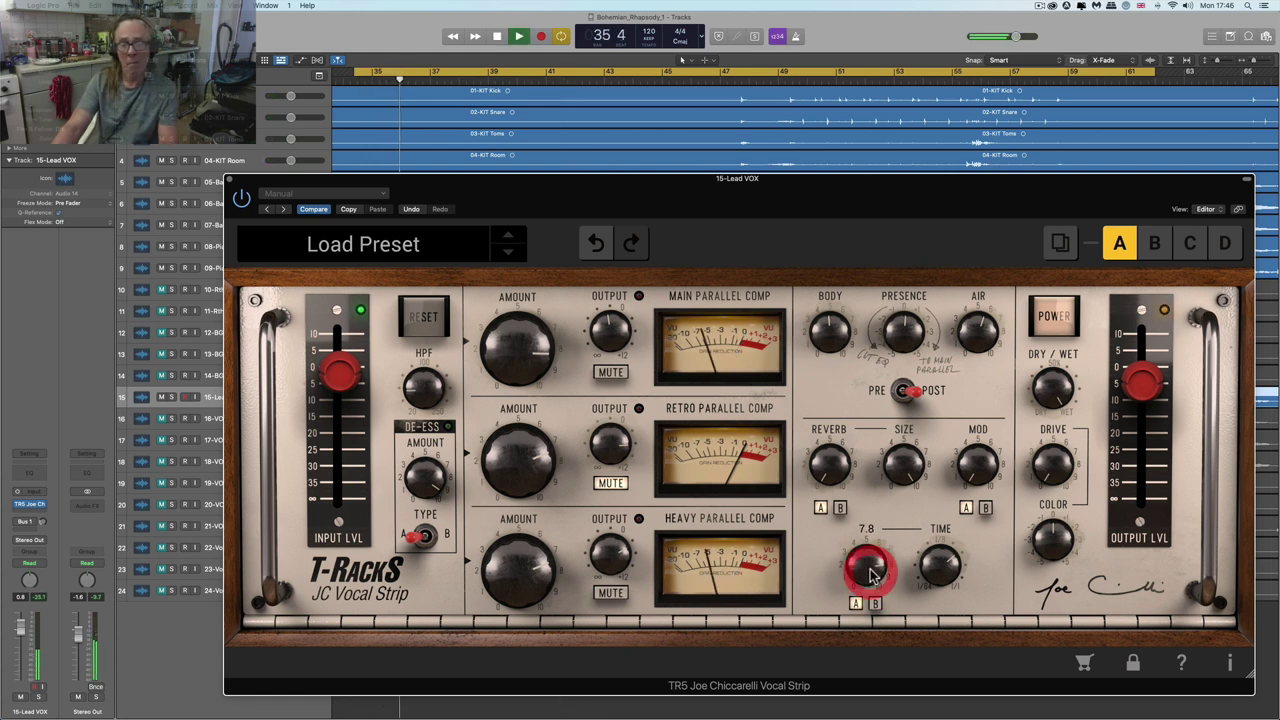
scroll(868, 568, "down", 3)
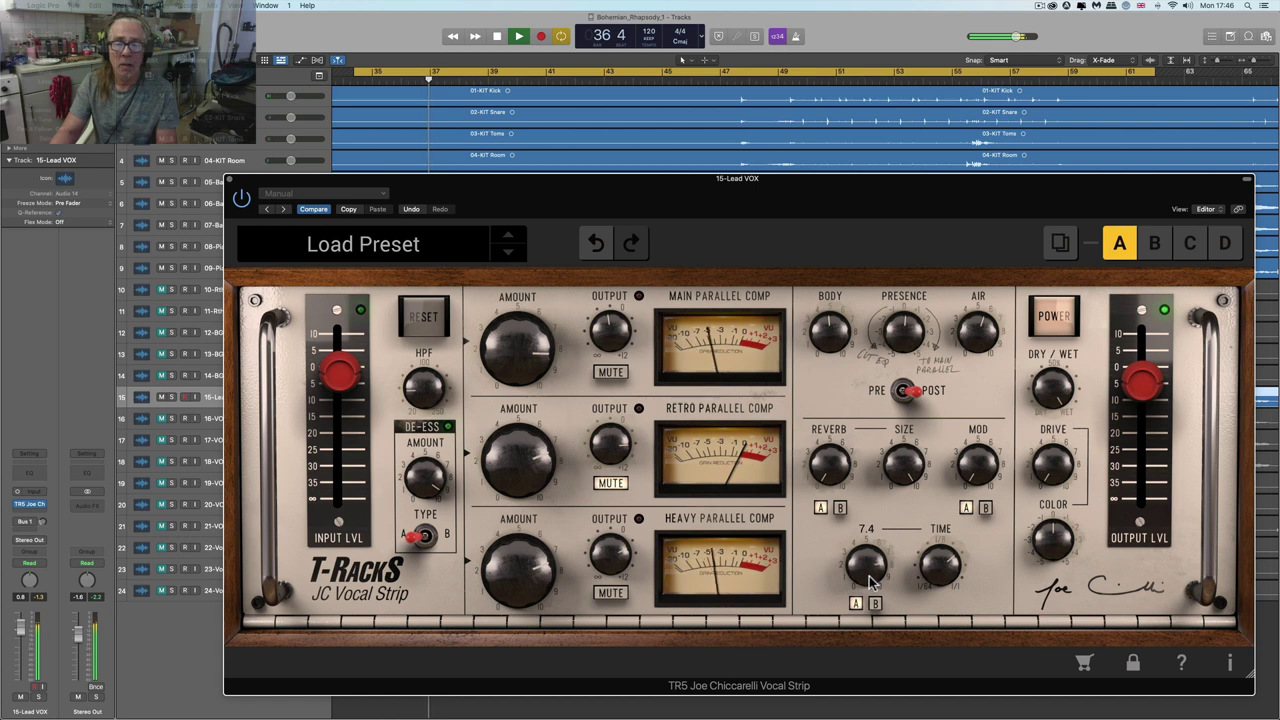
scroll(869, 578, "down", 1)
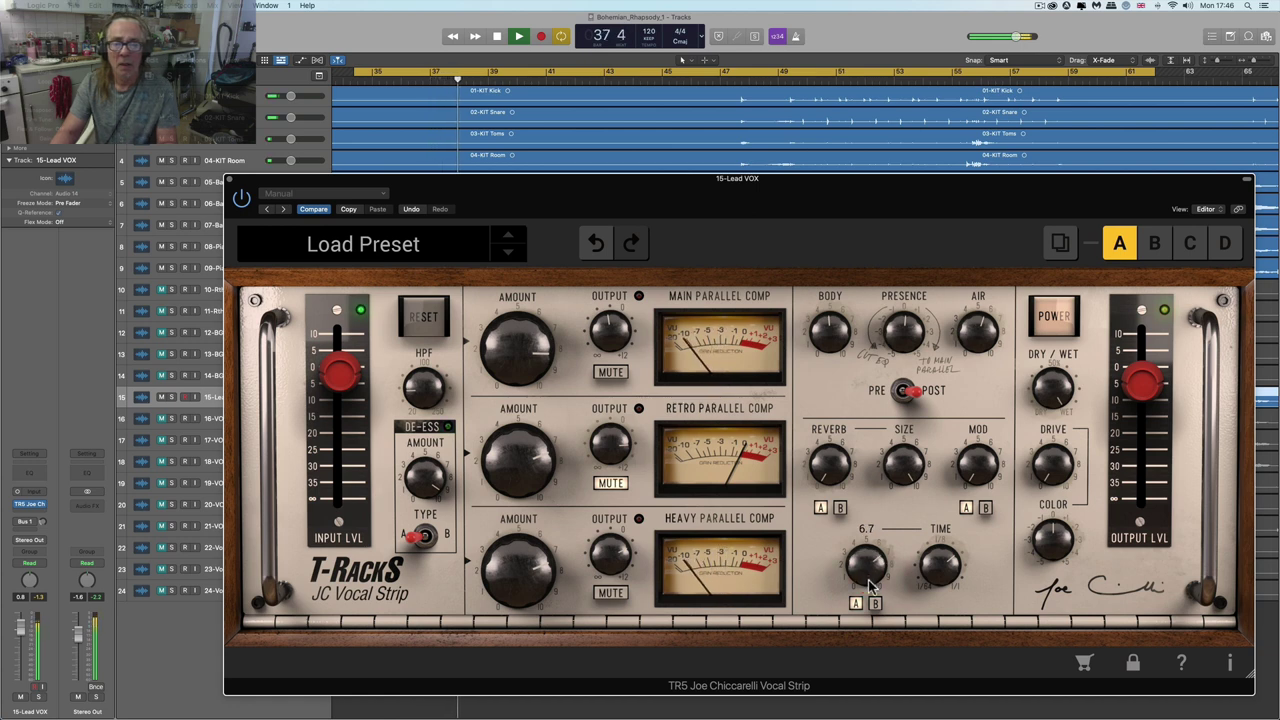
key("space")
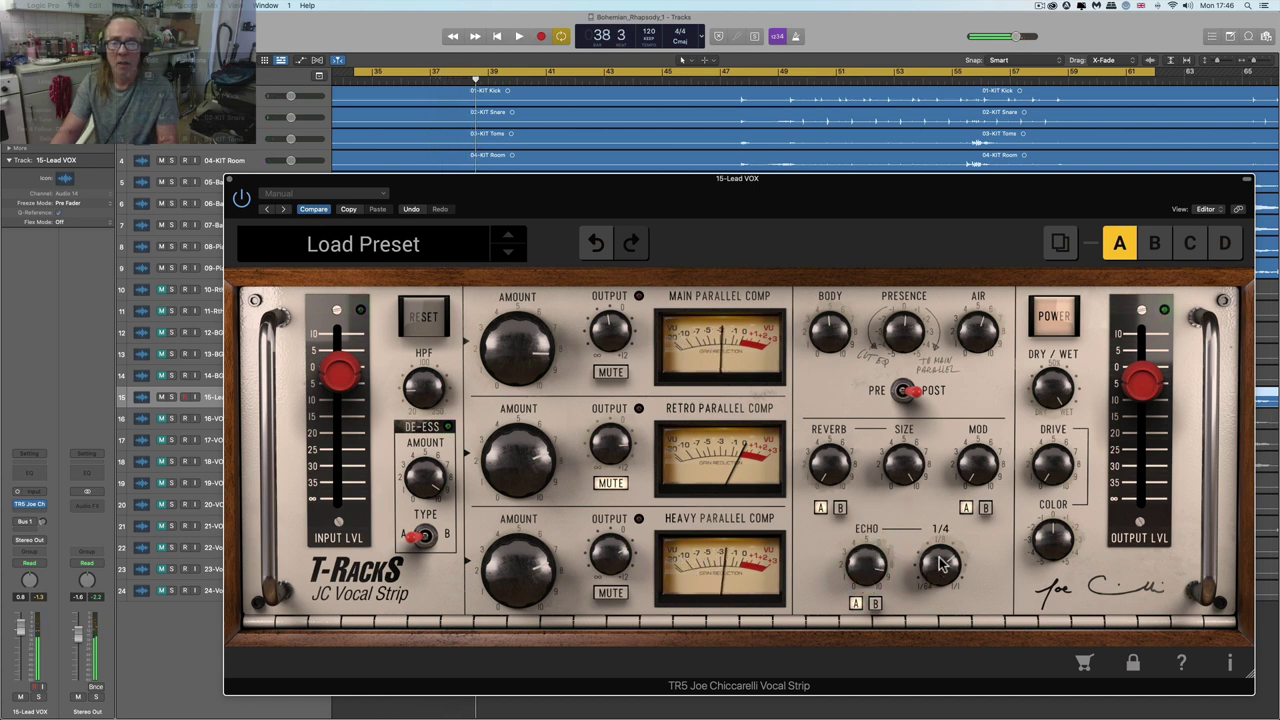
- Set the echo time to 1/16 and the echo amount to 7.3, and play the section
left_click_drag(940, 568, 940, 582)
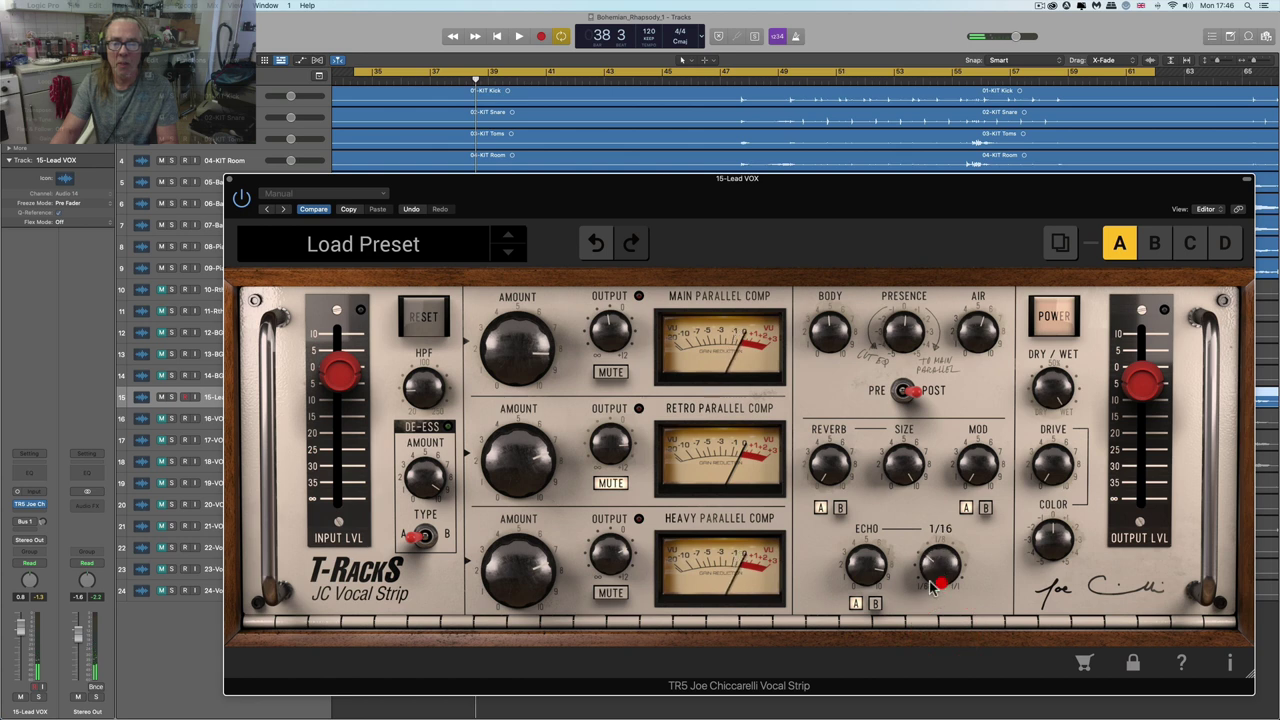
left_click_drag(867, 561, 874, 593)
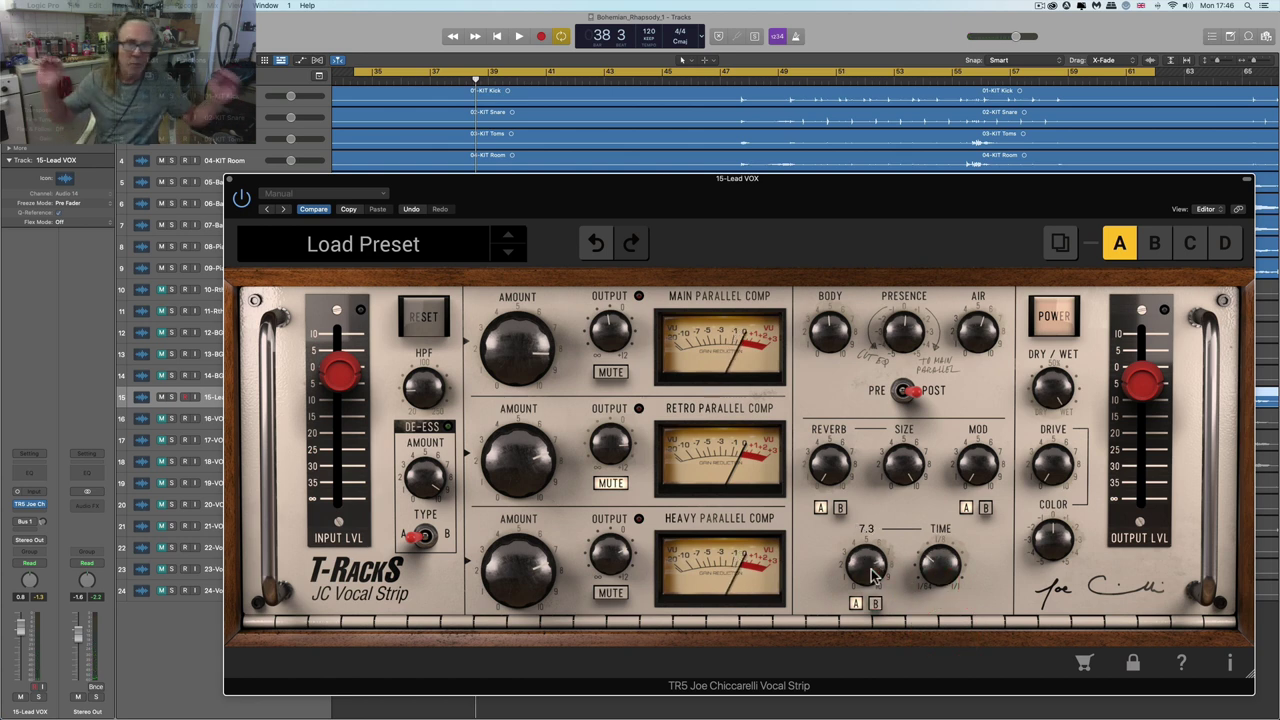
key("space")
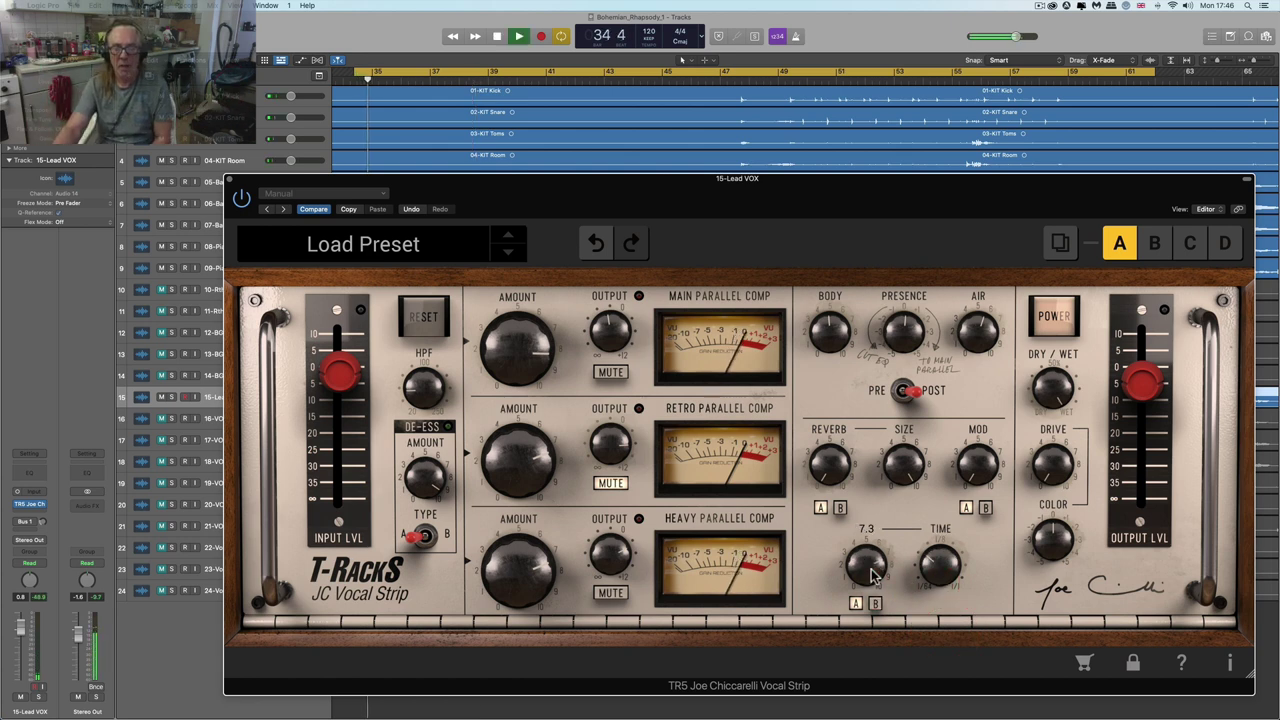
- Replay the section while raising the echo amount to 8.6 and lowering it to 5.8, then stop playback
key("space")
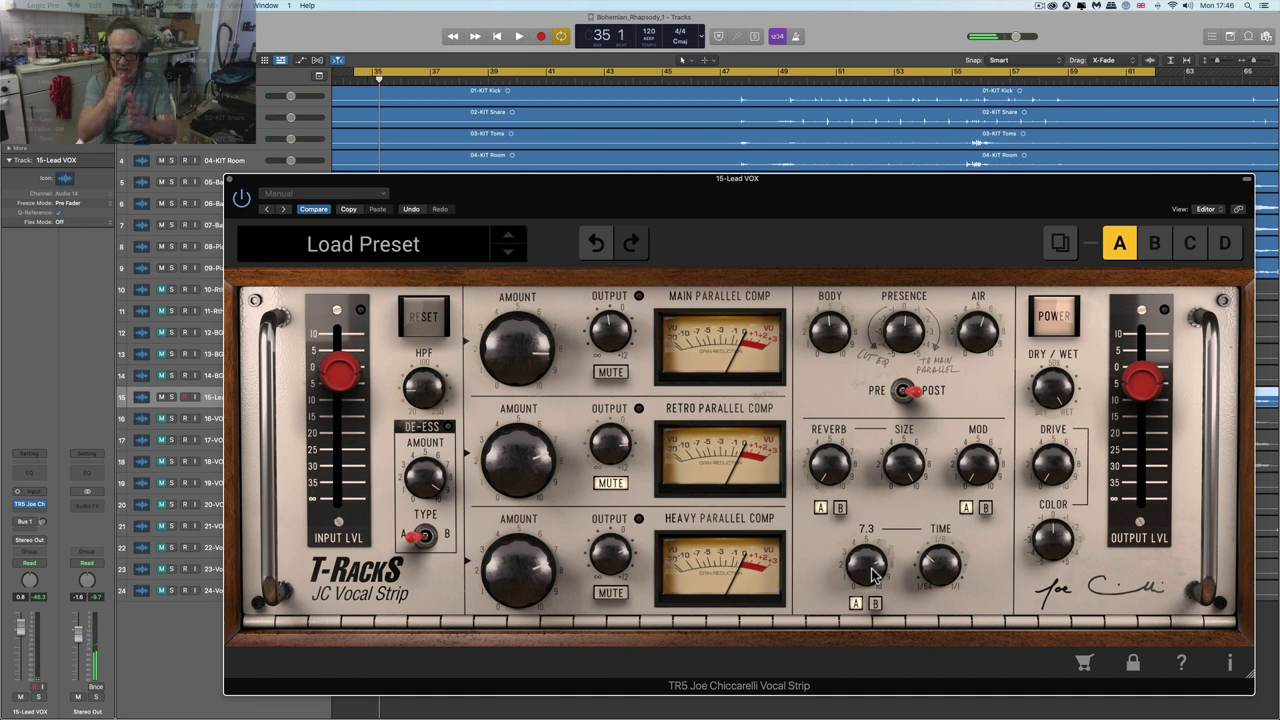
key("space")
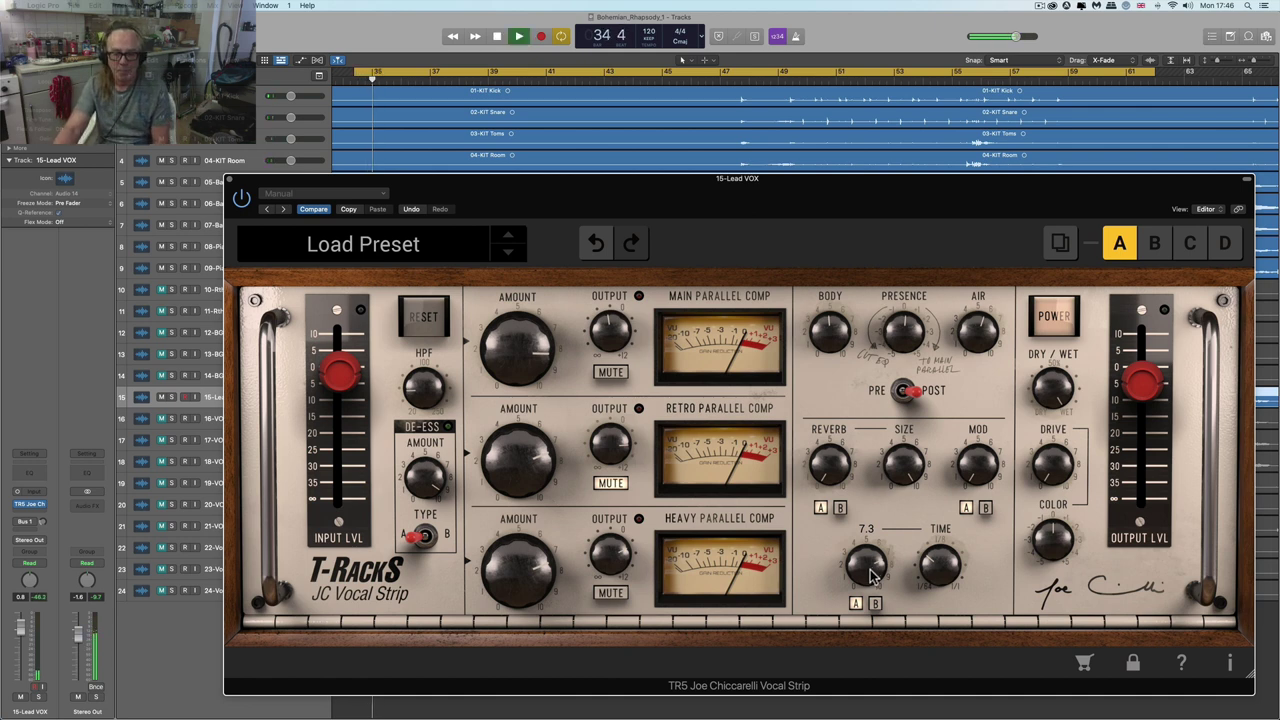
left_click_drag(870, 569, 873, 555)
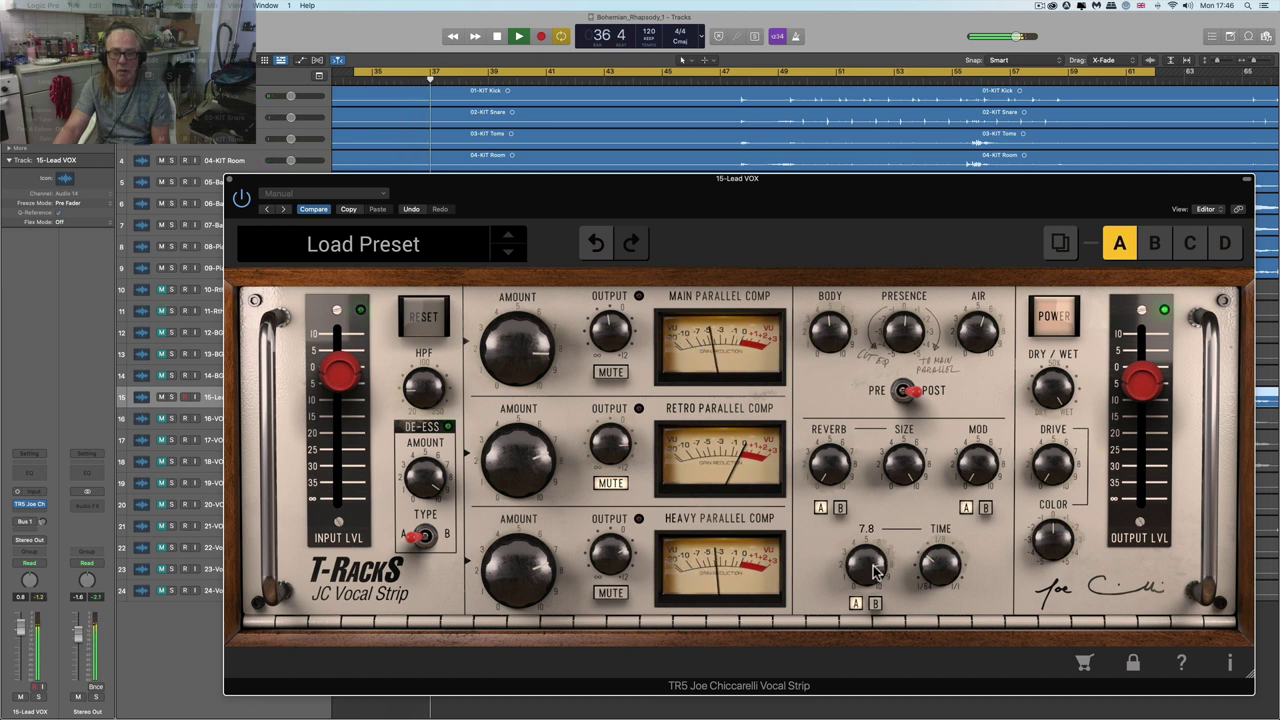
scroll(875, 556, "up", 4)
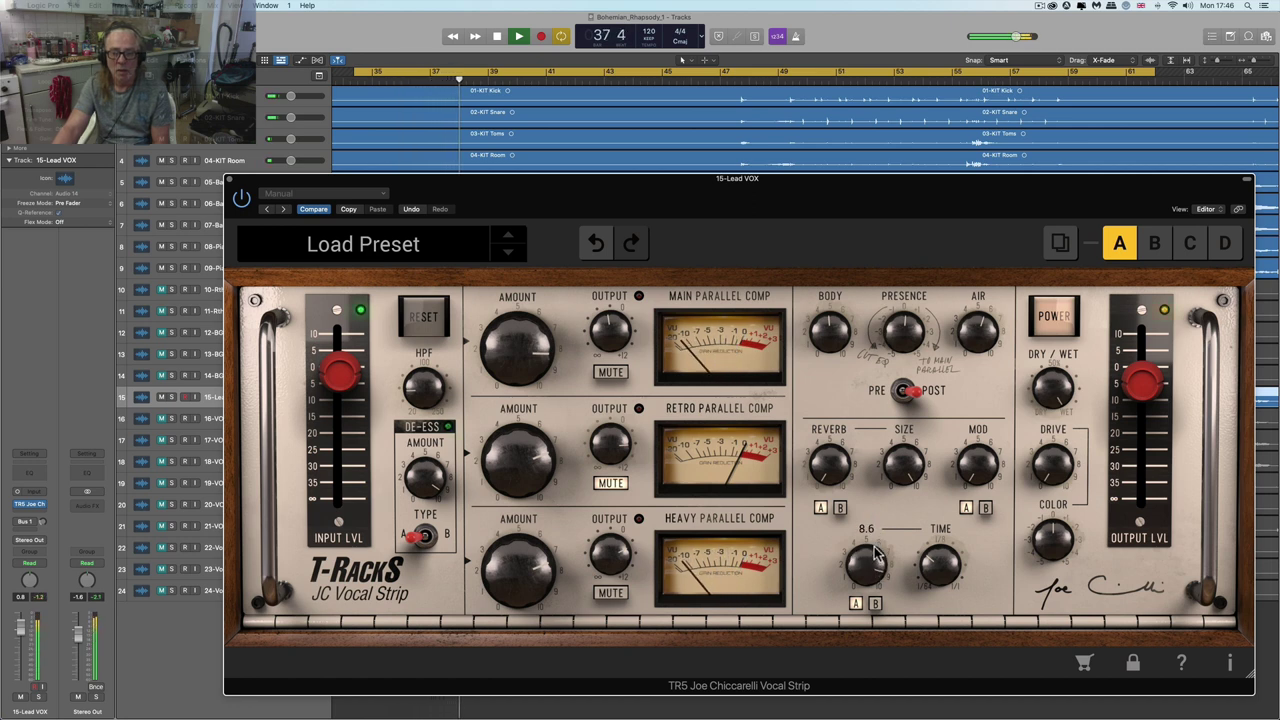
left_click_drag(875, 556, 879, 627)
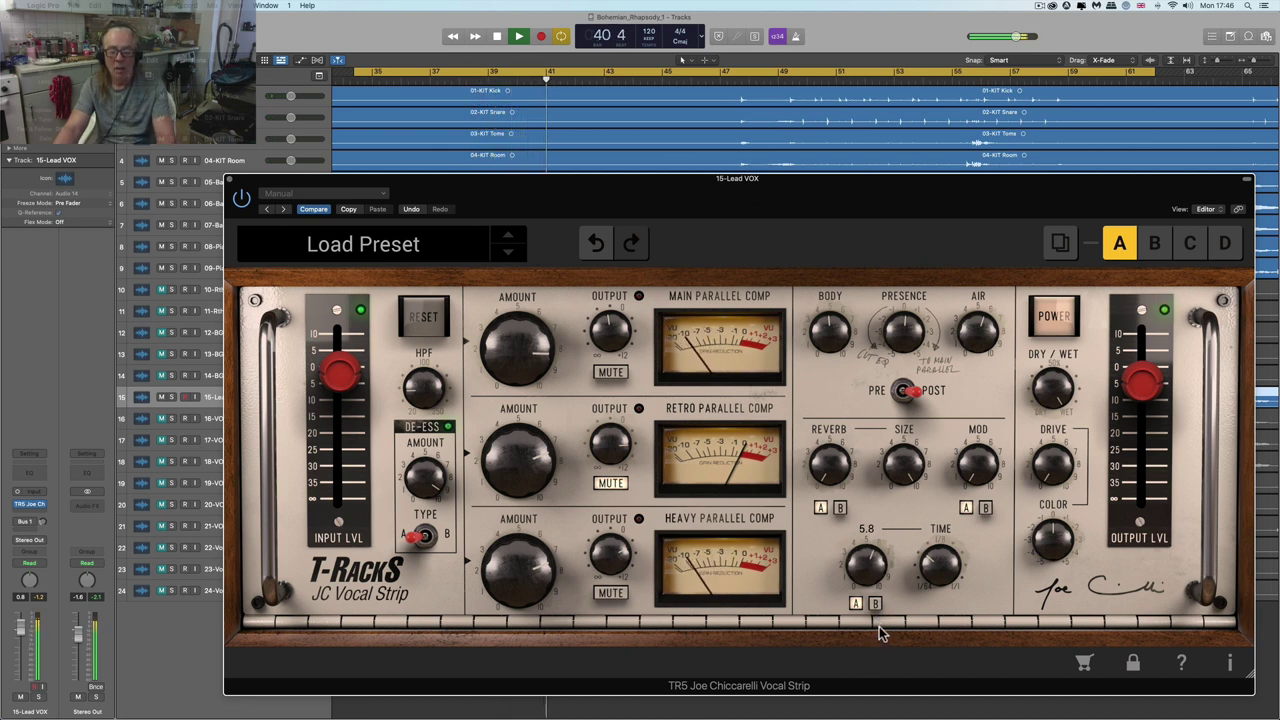
key("space")
- Set the echo time to 1/4 and switch the echo to type B
mouse_move(928, 580)
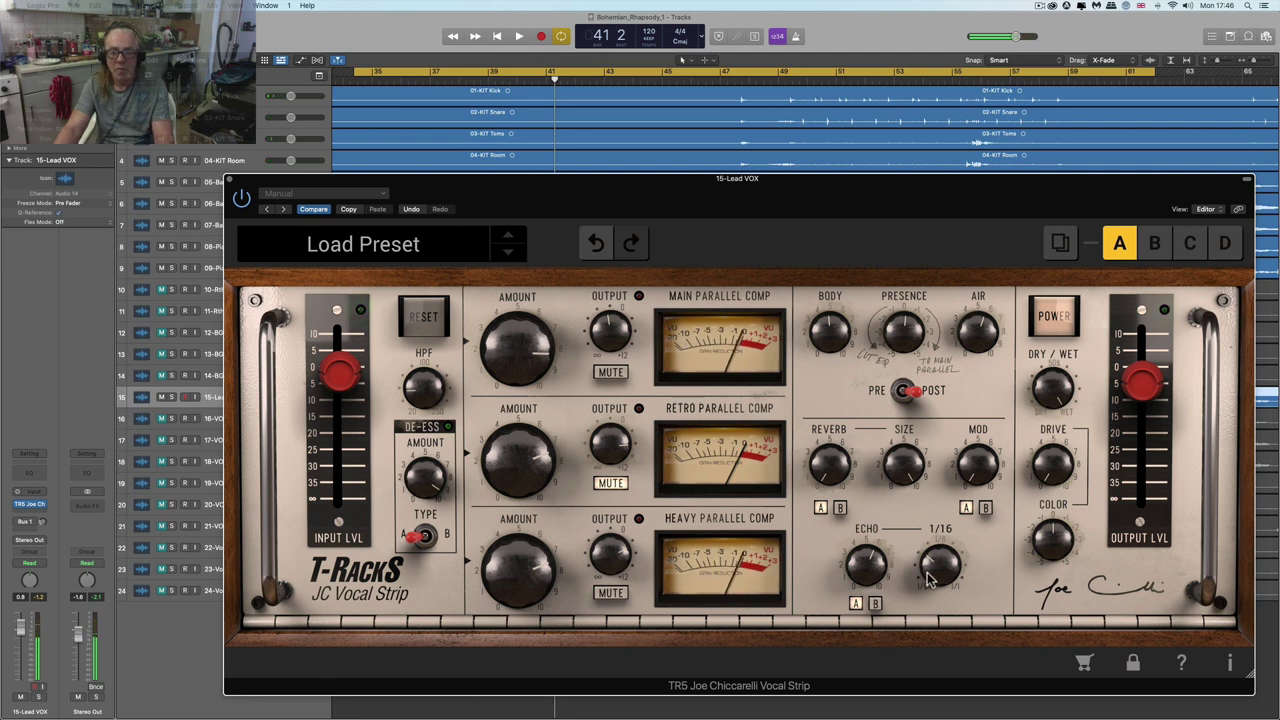
left_click_drag(928, 580, 922, 508)
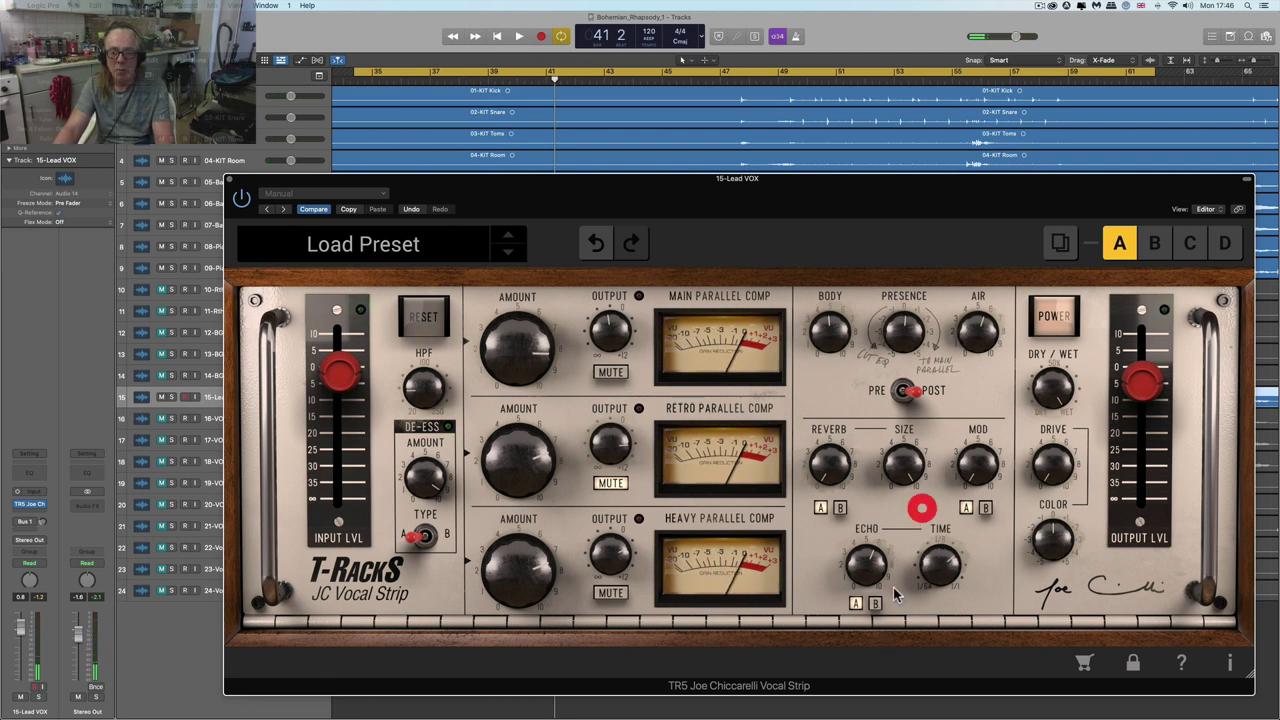
left_click(873, 603)
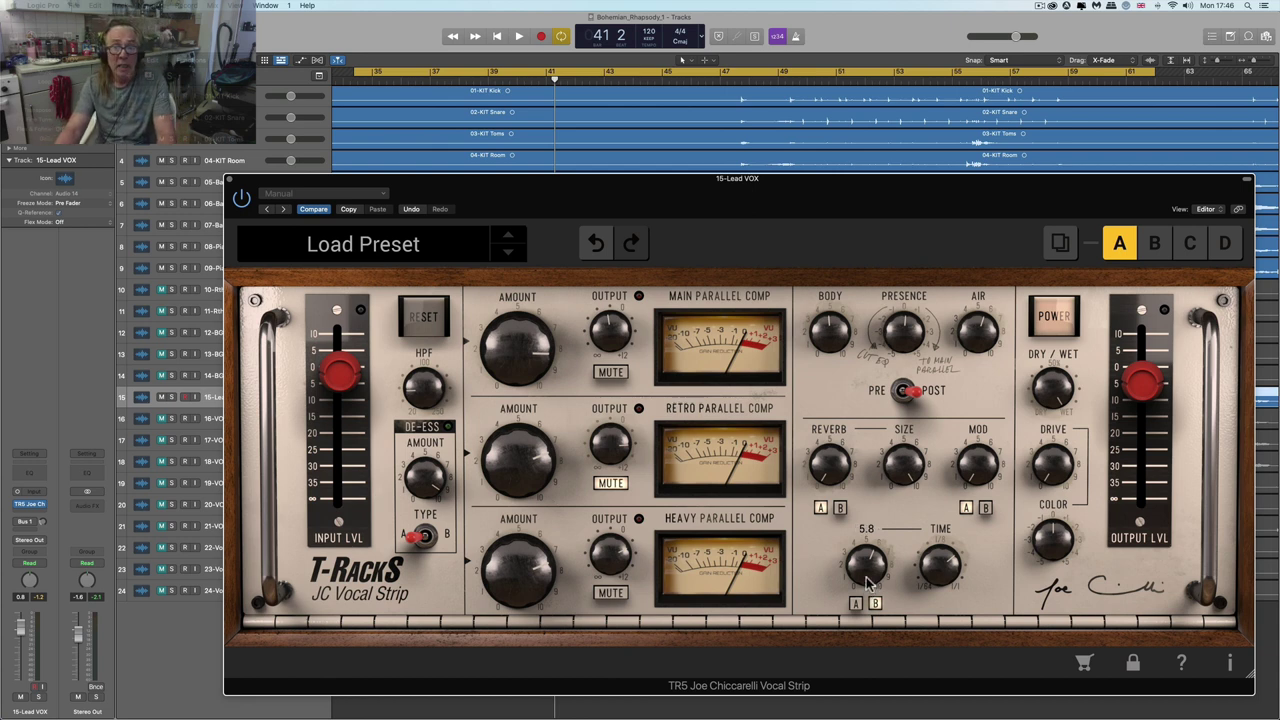
mouse_move(900, 565)
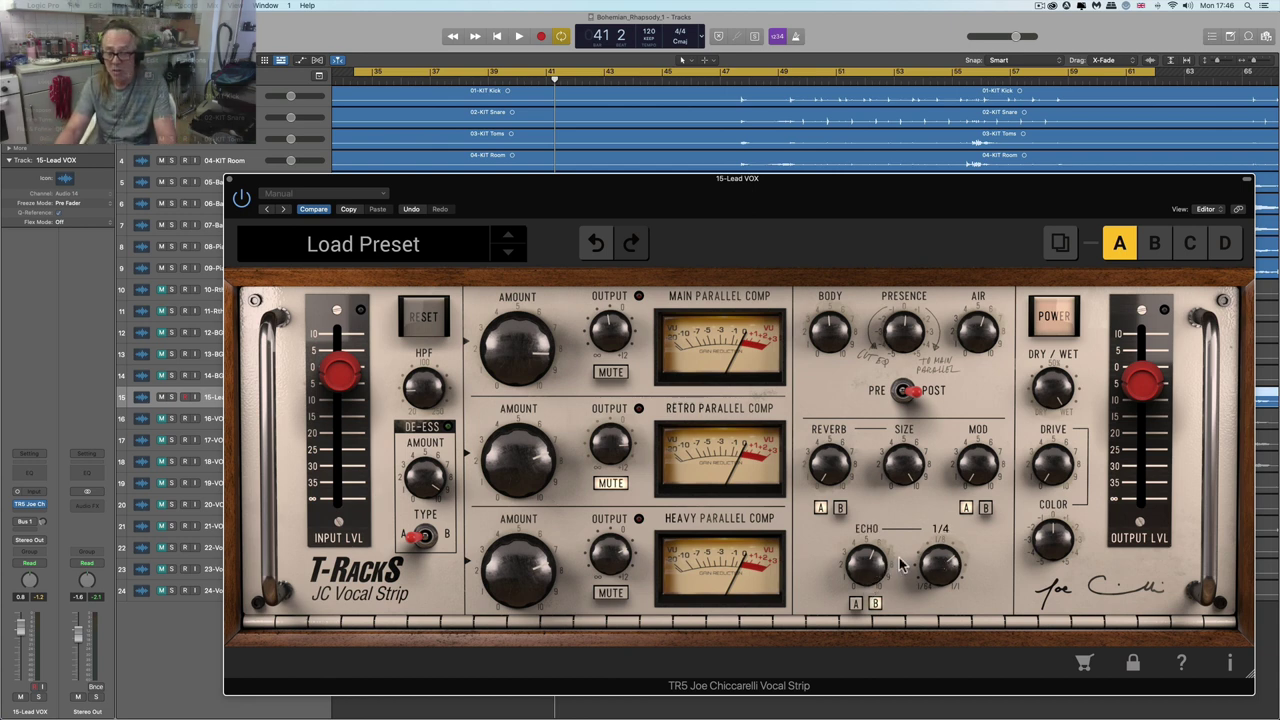
- Audition the type B echo during playback, adjusting its amount and settling on 4.1 before stopping
key("space")
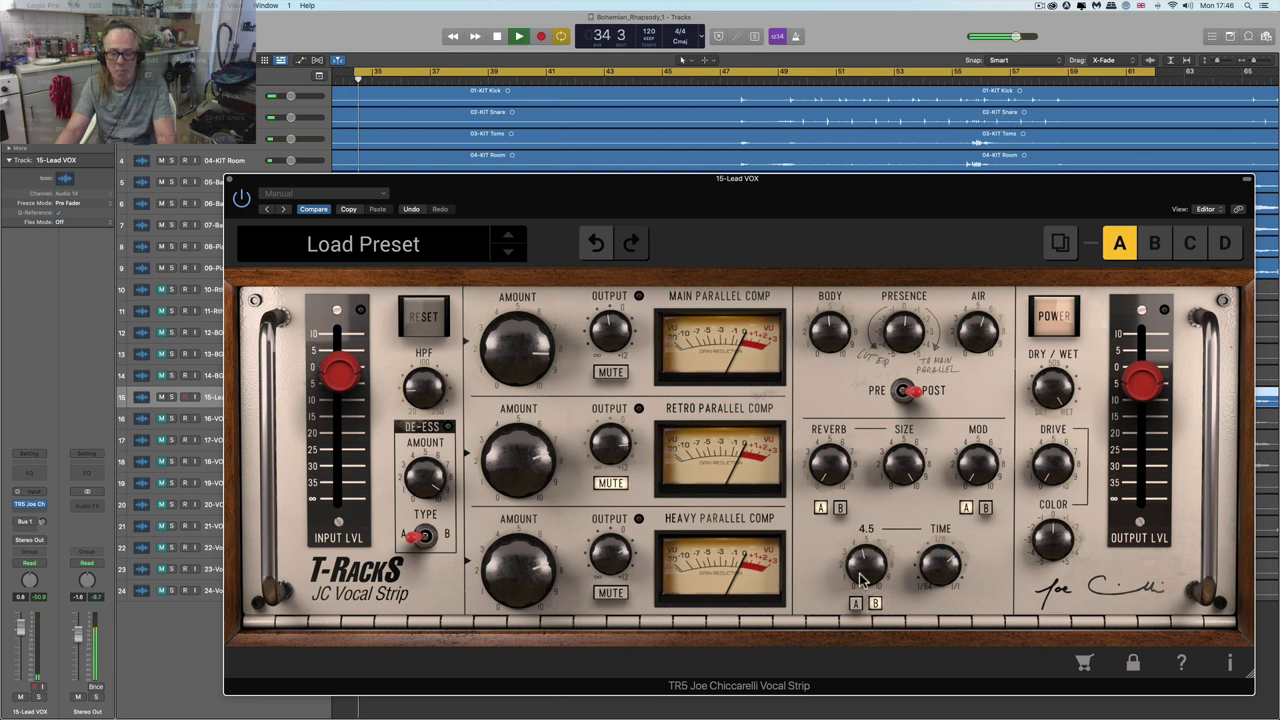
scroll(867, 568, "up", 1)
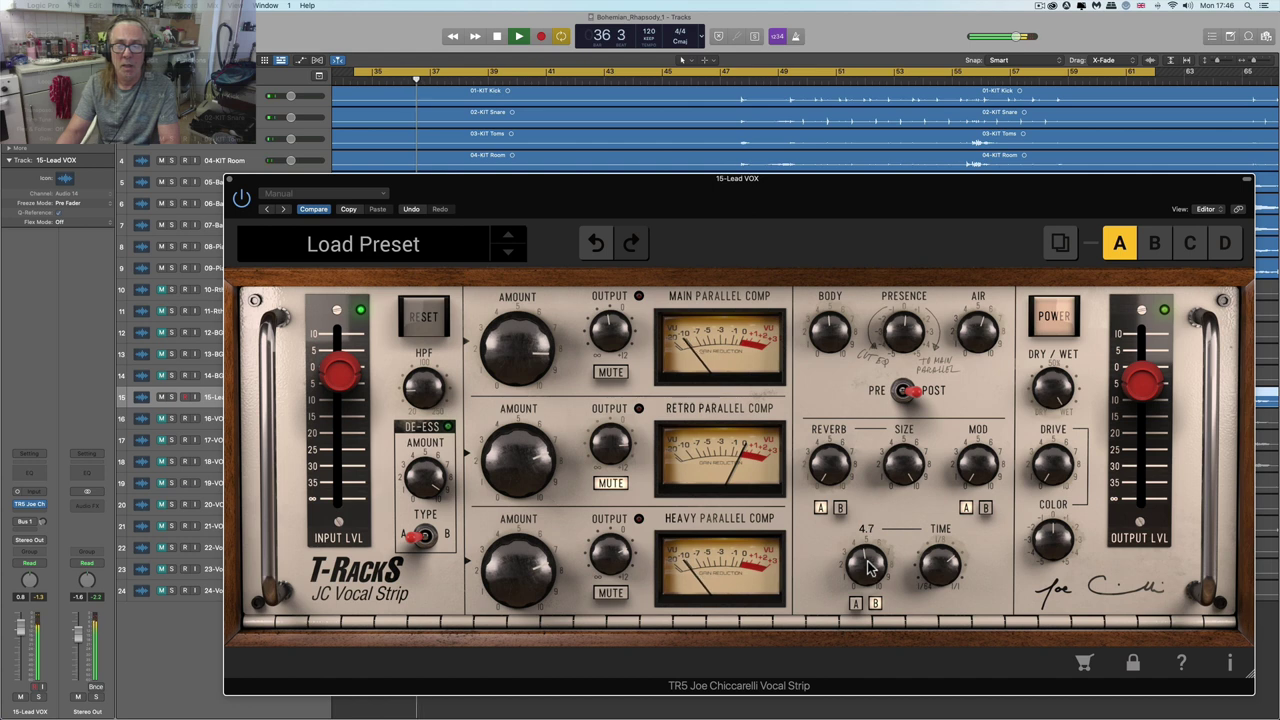
scroll(868, 568, "up", 4)
mouse_move(868, 568)
left_mouse_down()
mouse_move(870, 598)
mouse_move(867, 586)
left_mouse_up()
key("space")
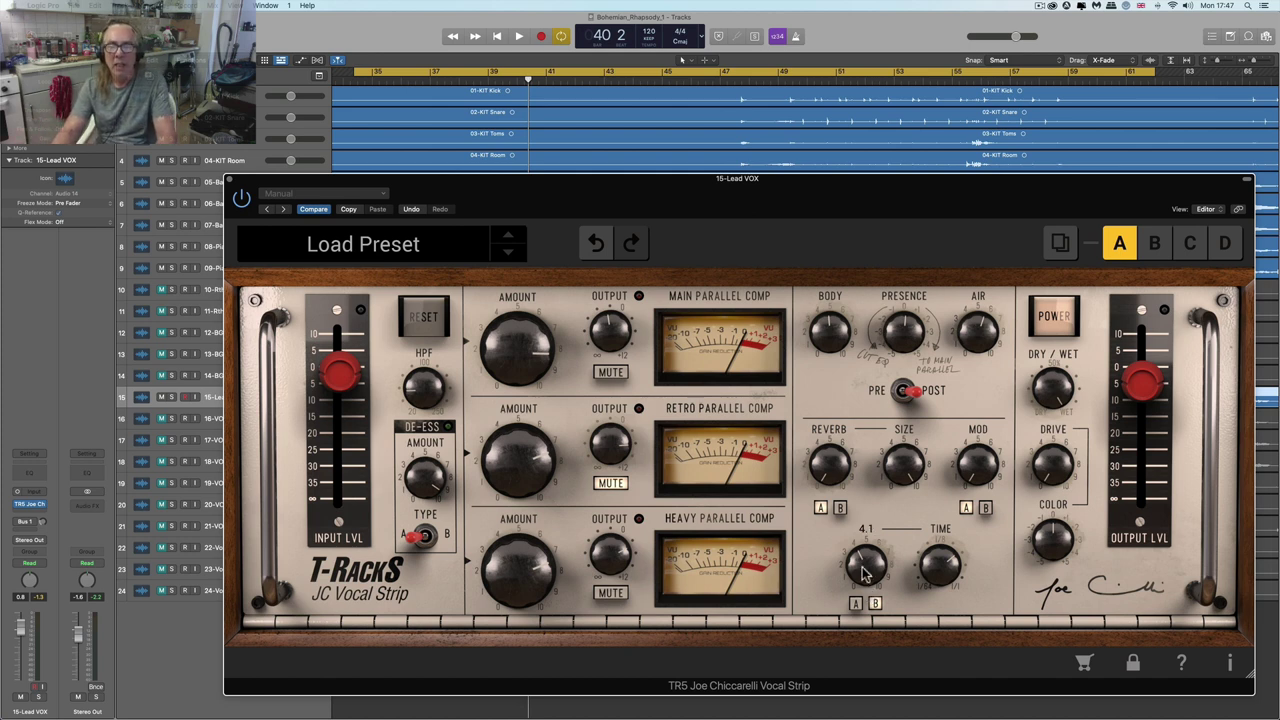
- Keep the echo time at 1/4 and replay the section while raising the echo amount to 10.0, then stop
mouse_move(940, 565)
left_click_drag(945, 612, 945, 565)
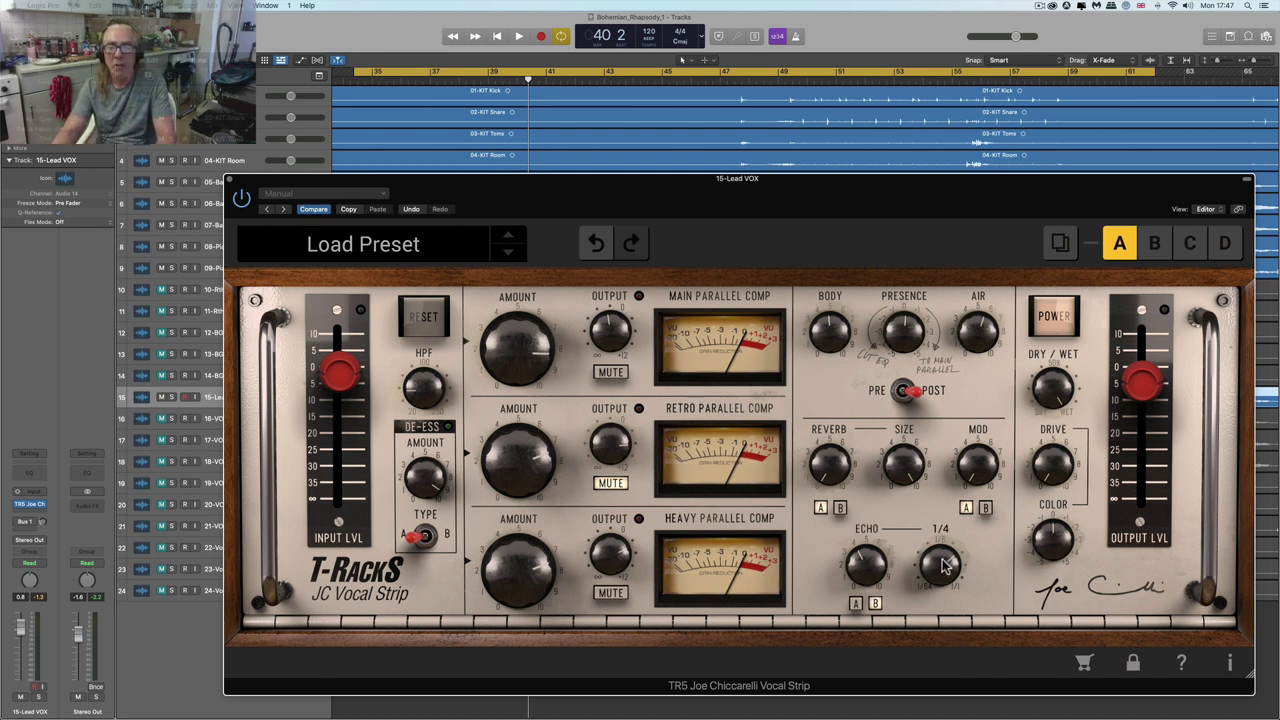
mouse_move(868, 566)
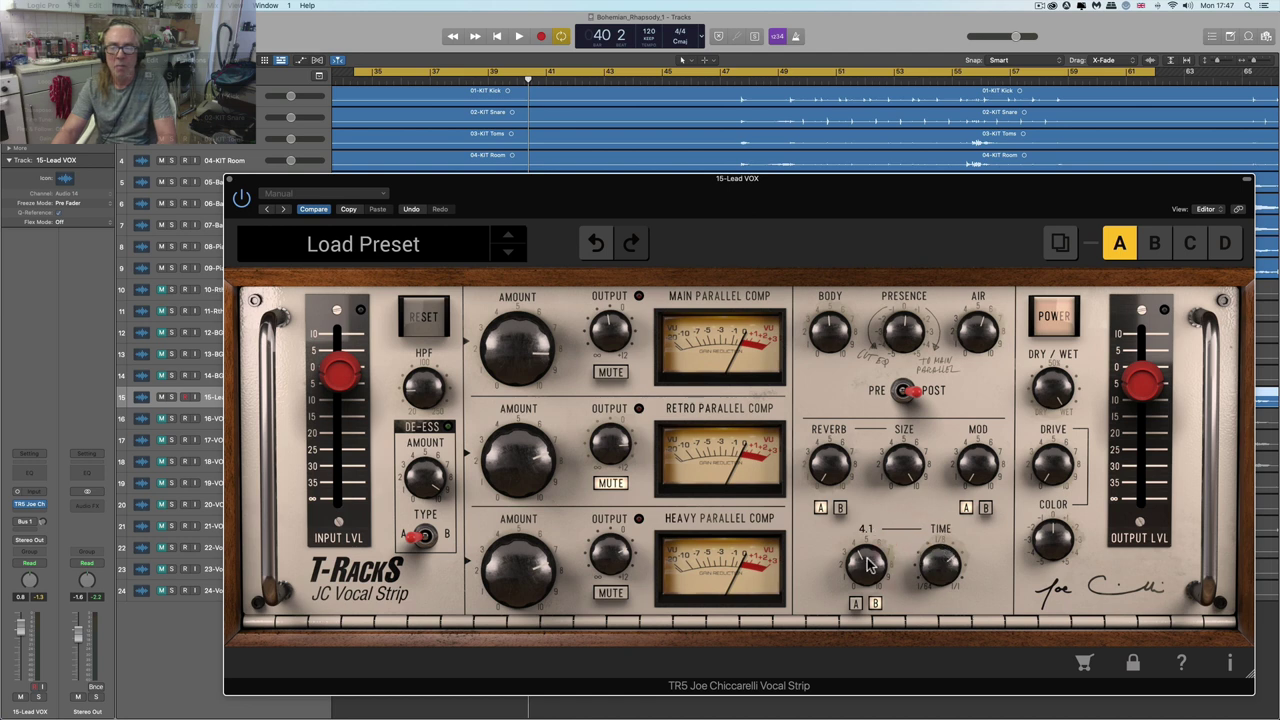
key("space")
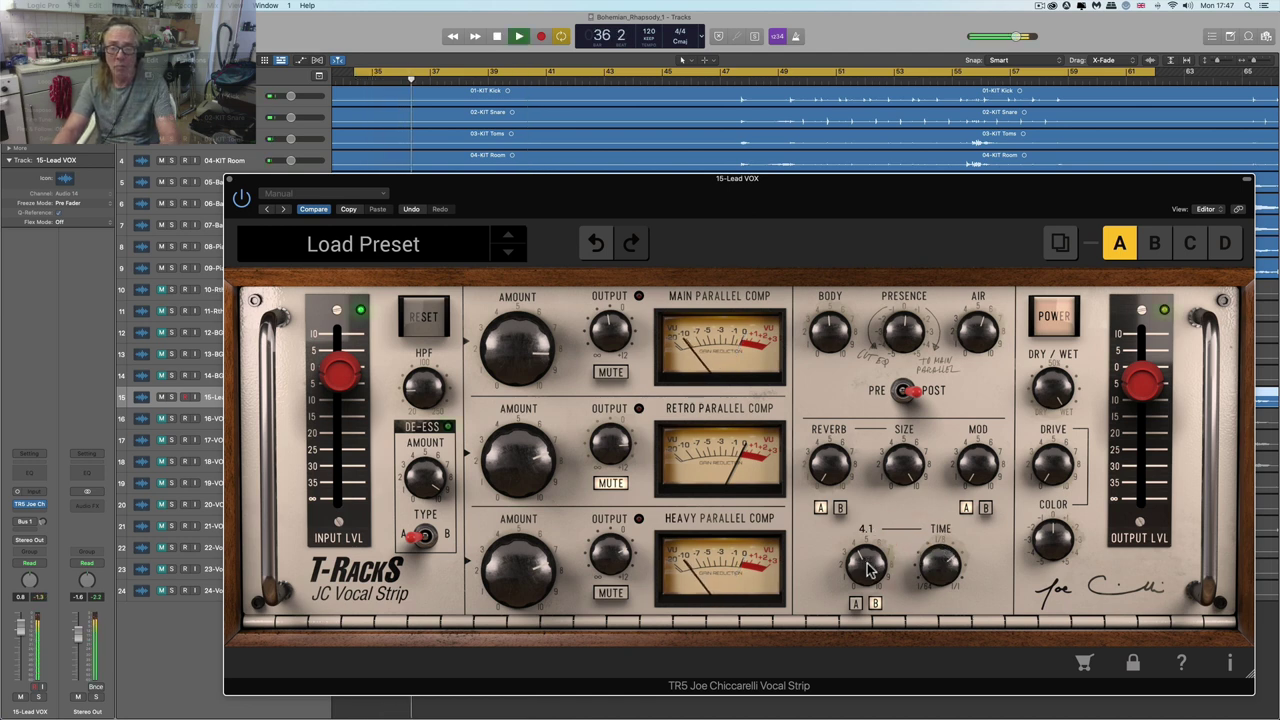
left_click_drag(867, 562, 862, 558)
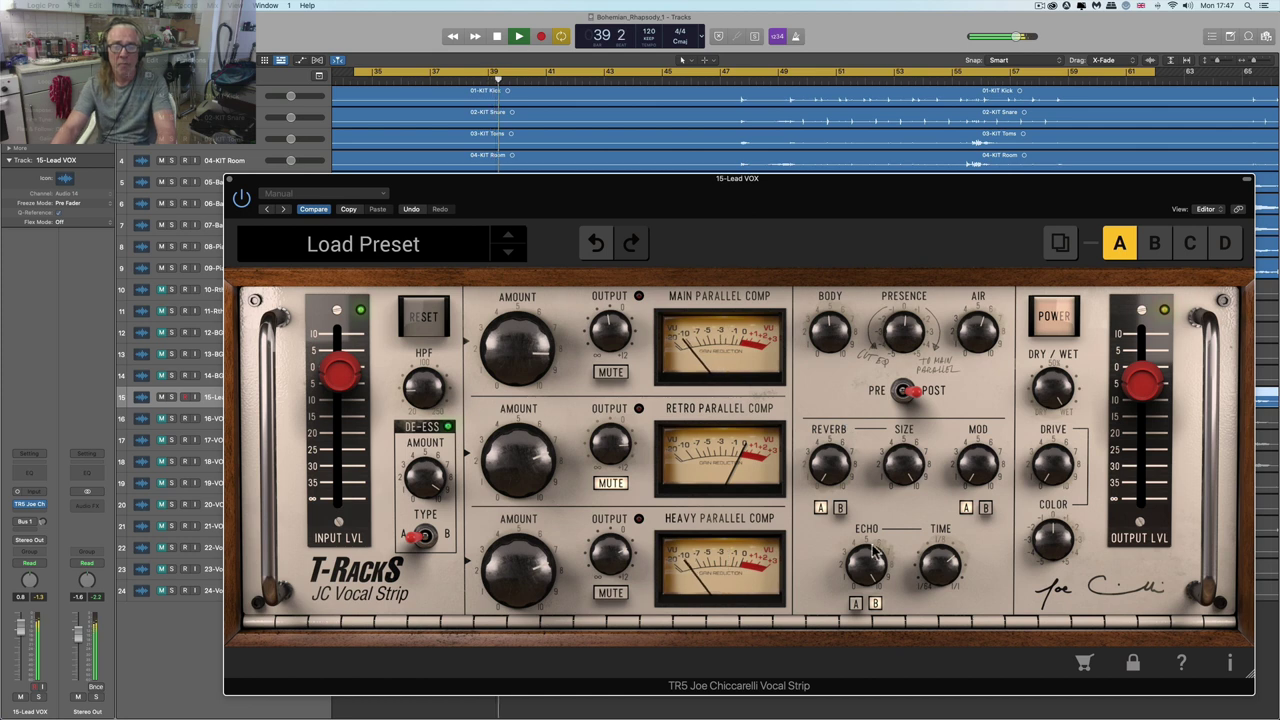
scroll(868, 566, "up", 10)
key("space")
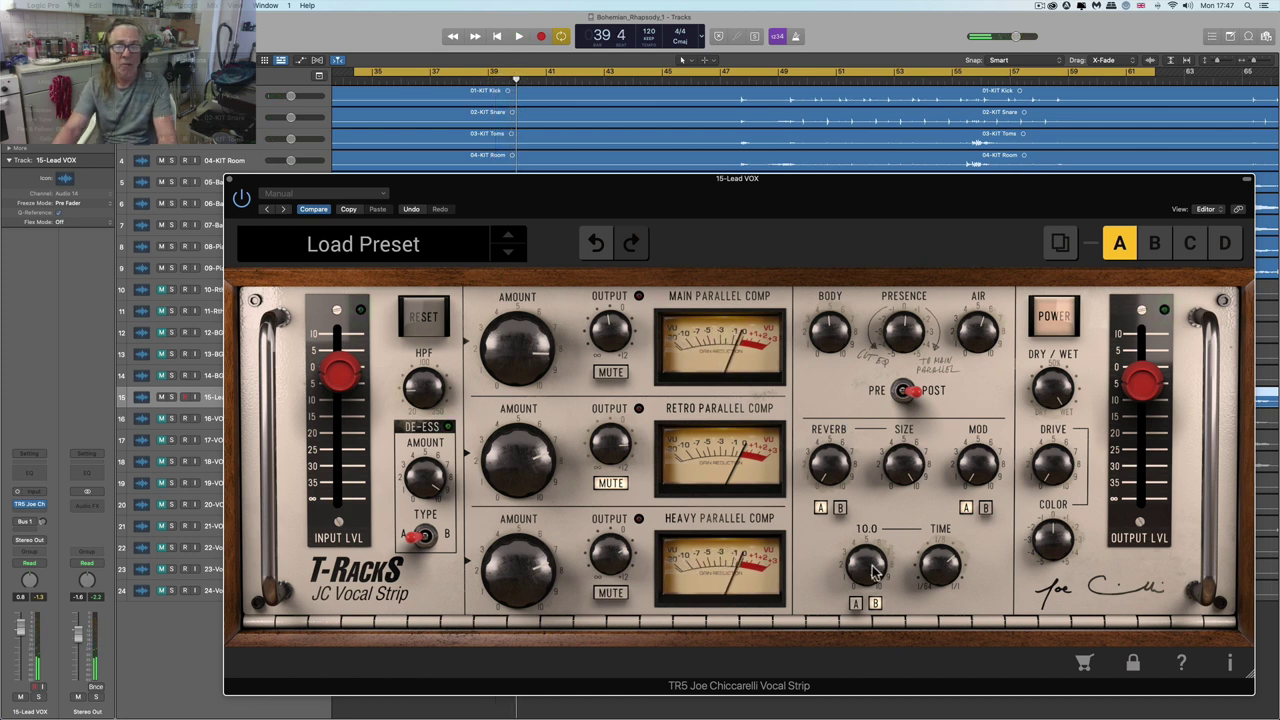
- Set the echo time to 1/16 and the echo amount to 7.2, and play the section from its start
left_click_drag(934, 564, 951, 666)
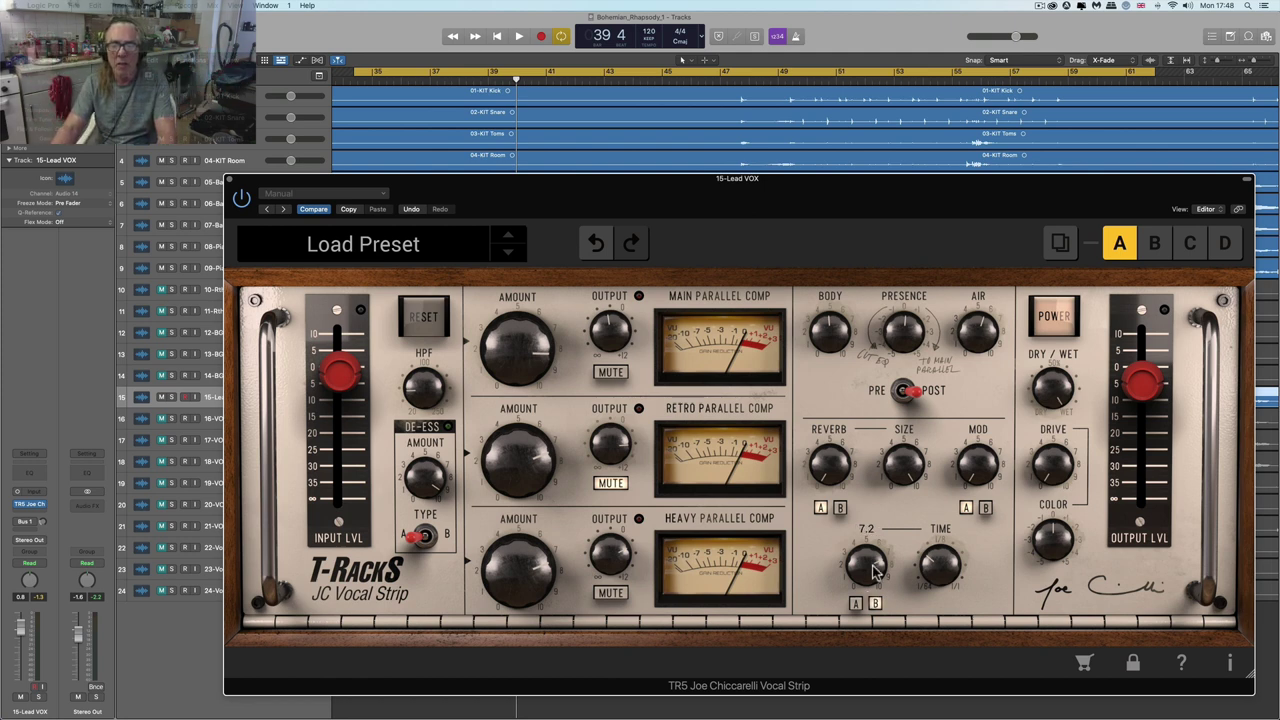
mouse_move(925, 575)
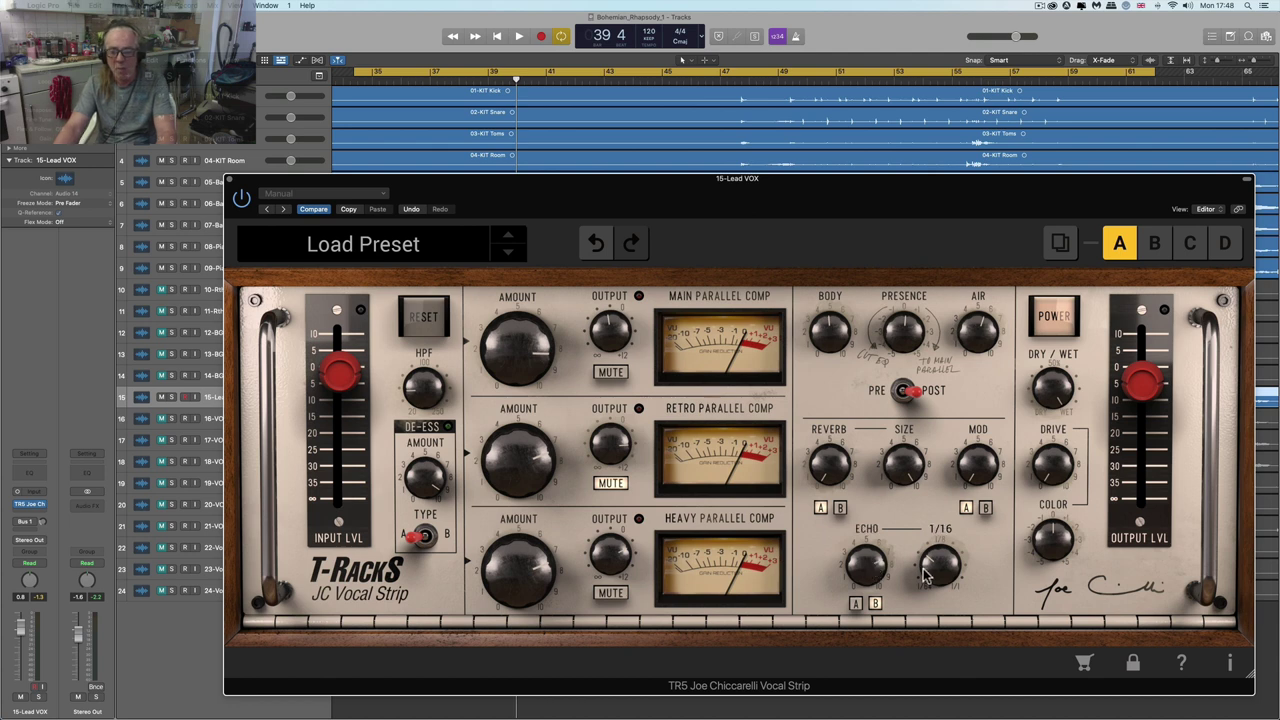
left_click(866, 566)
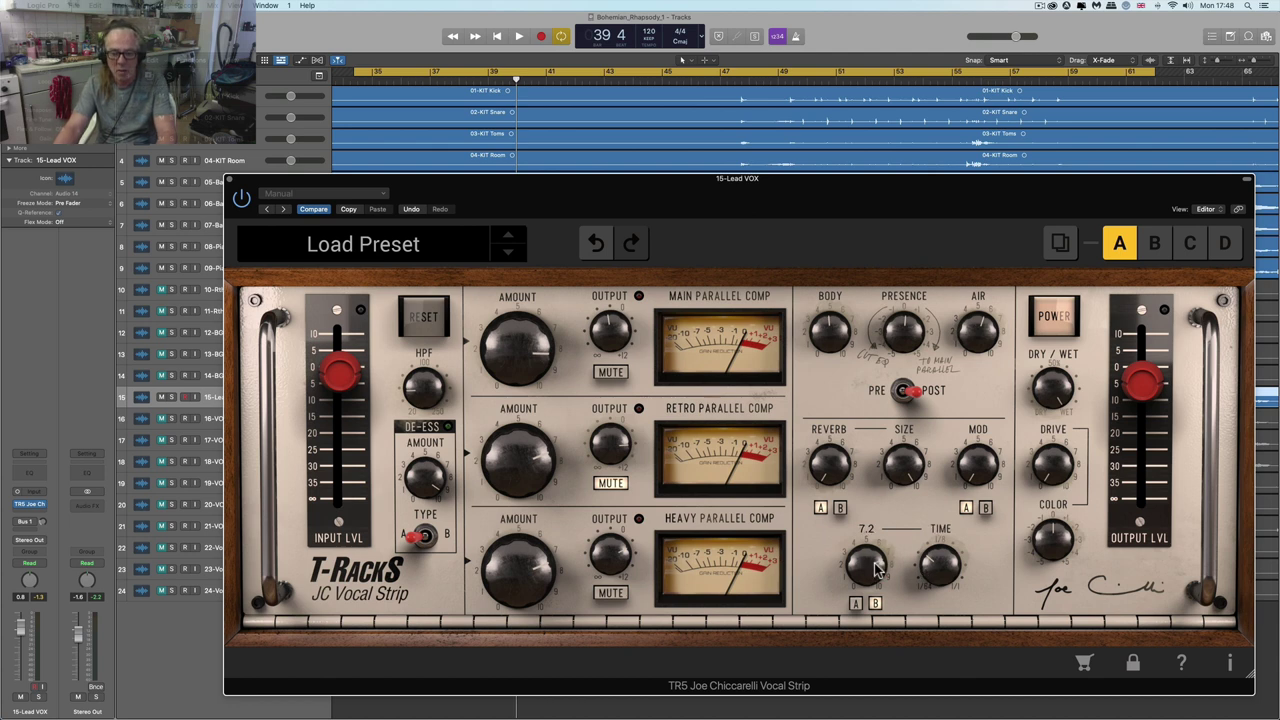
key("space")
mouse_move(932, 567)
key("space")
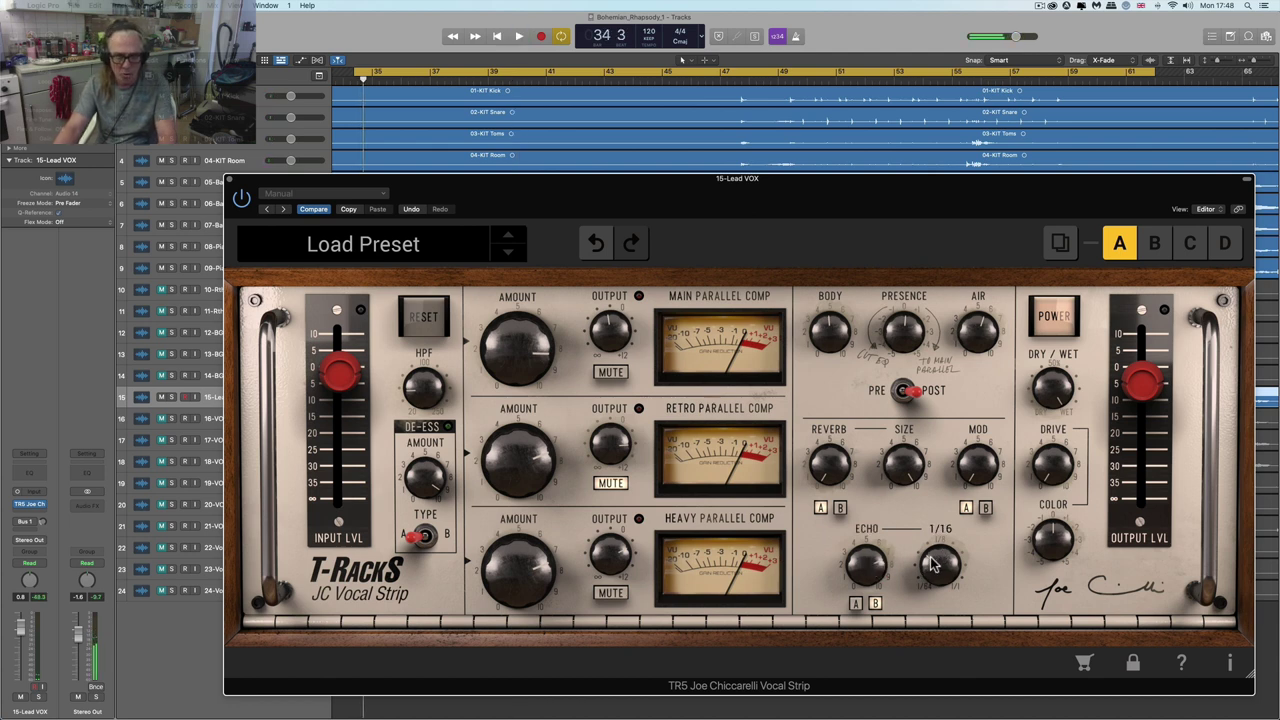
key("space")
mouse_move(873, 567)
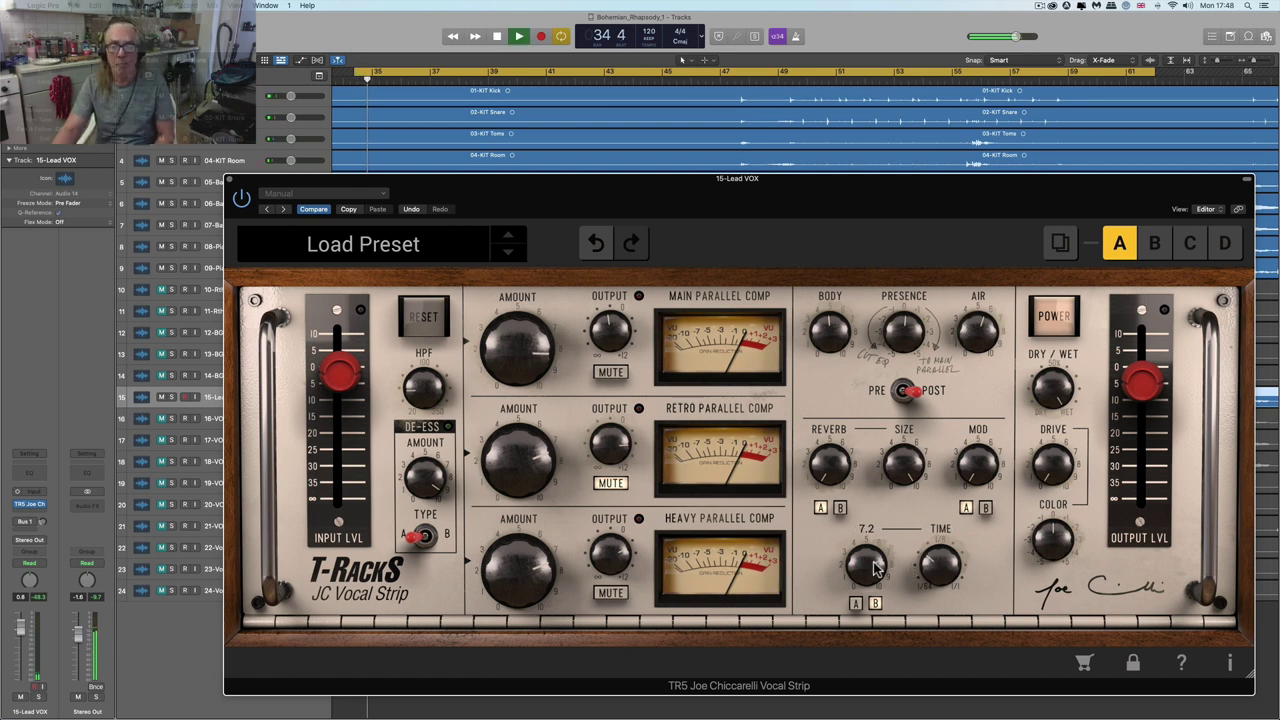
- Gradually lower the echo amount during playback, stop, and settle on an amount of 3.0
left_click_drag(873, 572, 876, 582)
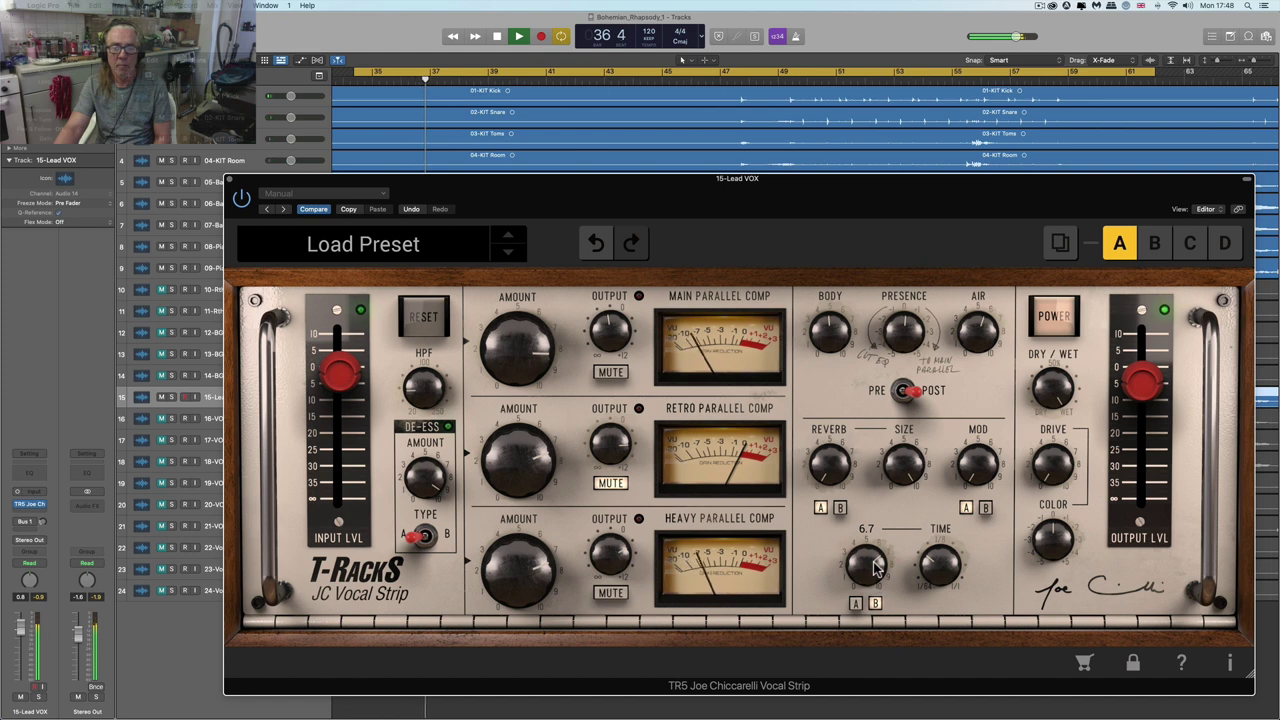
left_click_drag(874, 562, 873, 574)
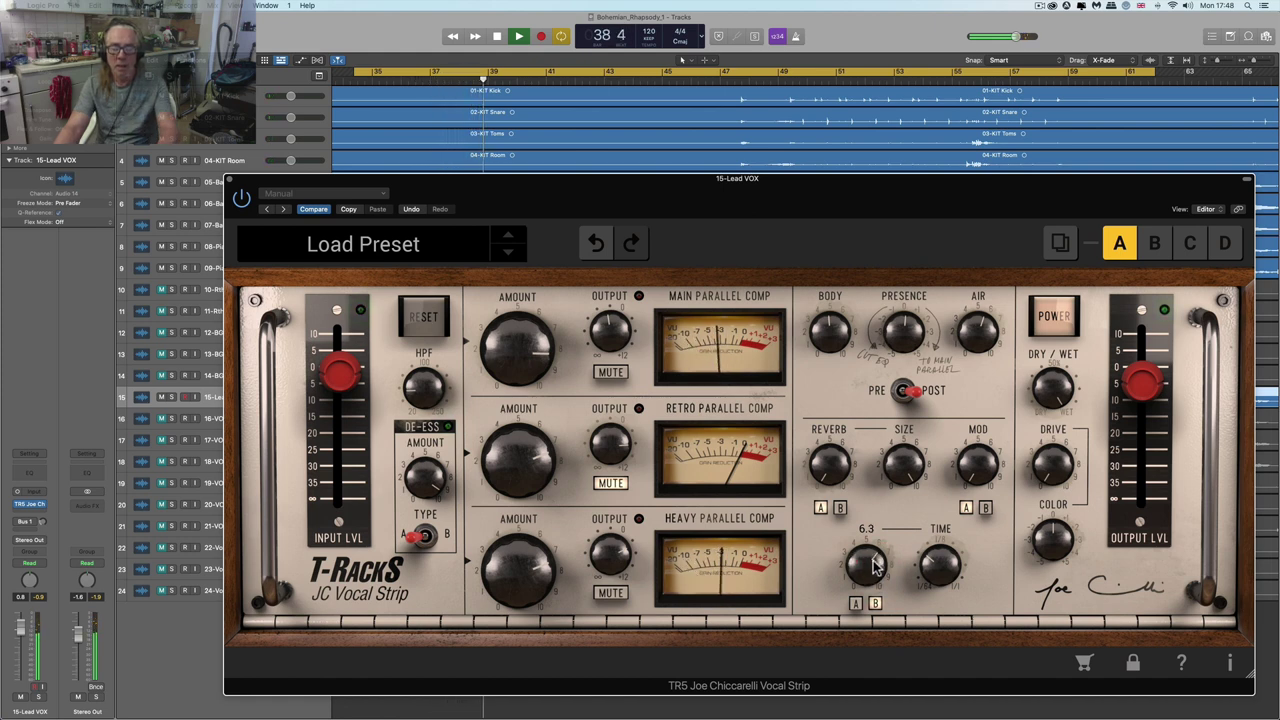
scroll(871, 578, "down", 10)
left_click_drag(870, 576, 874, 608)
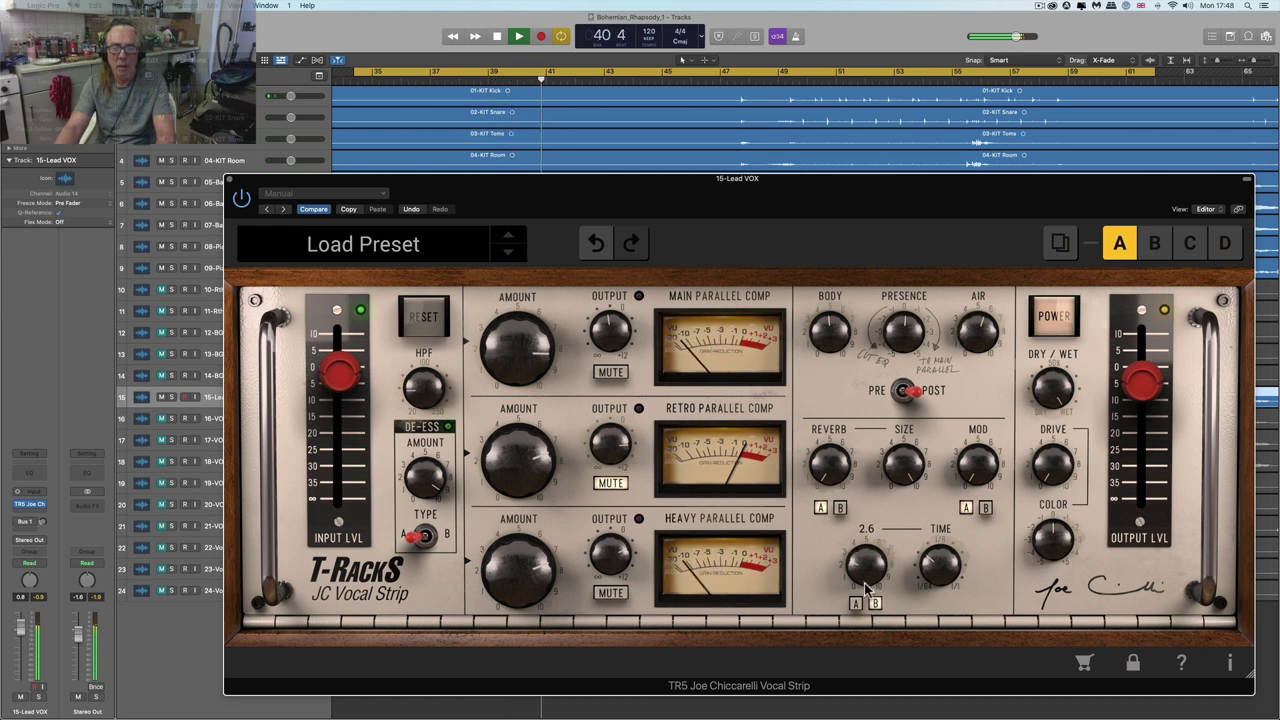
scroll(866, 574, "up", 1)
left_click(866, 572)
key("space")
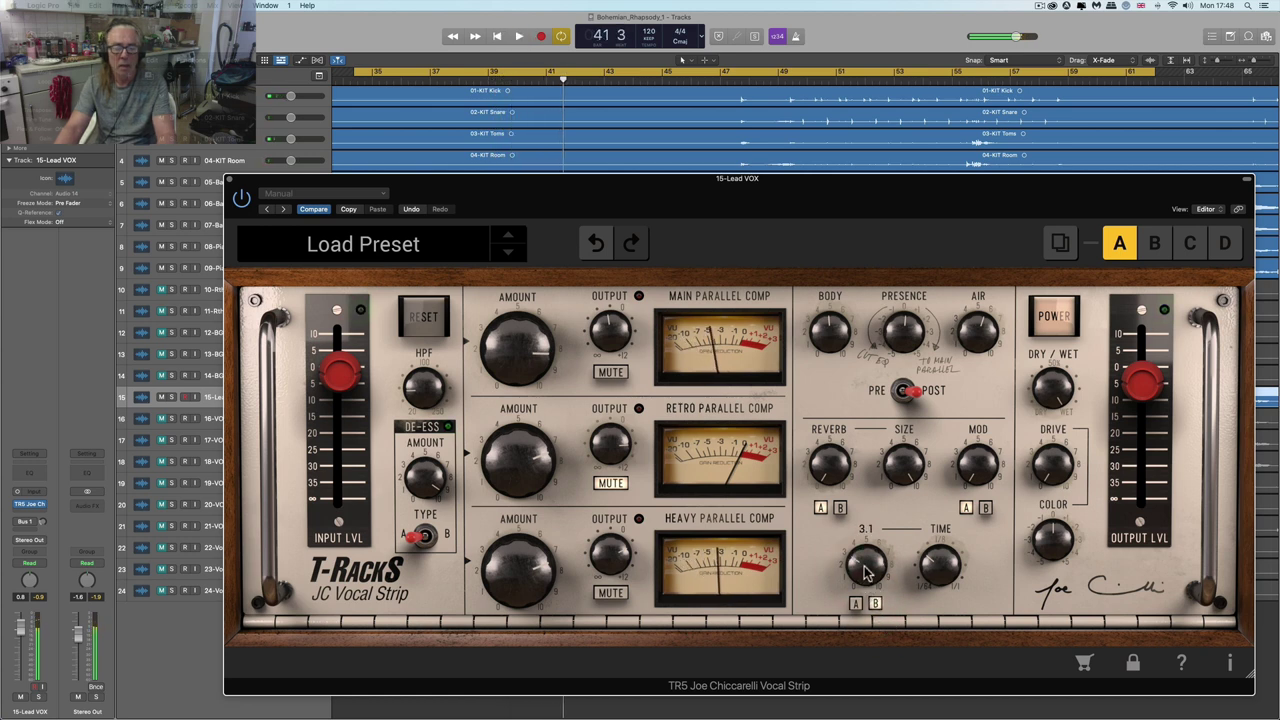
scroll(866, 572, "down", 1)
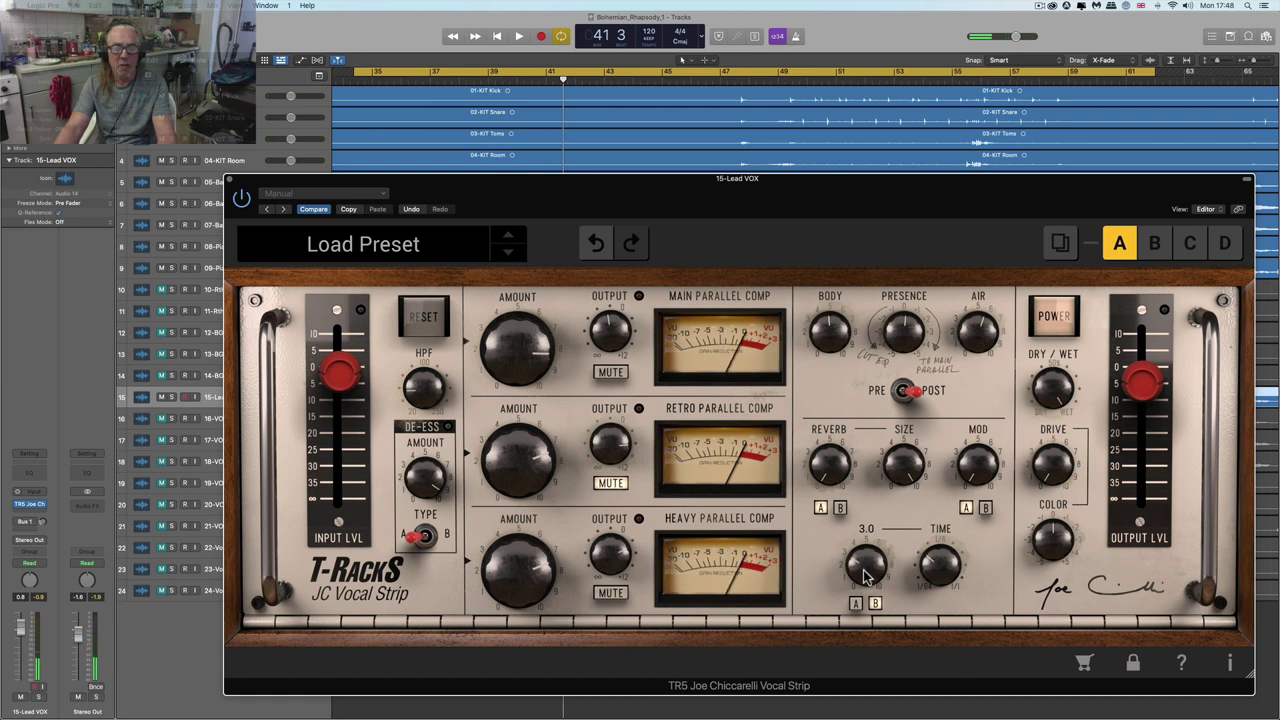
left_click(866, 572)
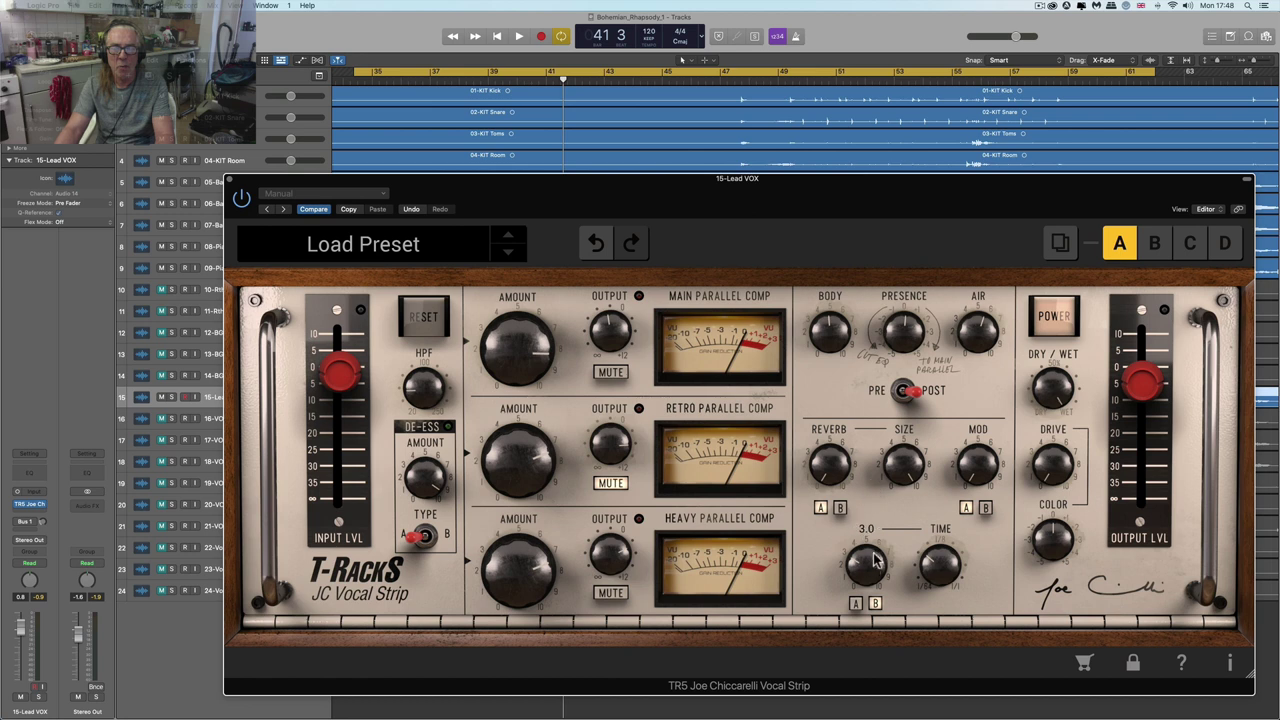
- Reduce the reverb size, compare the reverb types, choose type A, and start playback
left_click_drag(907, 464, 909, 532)
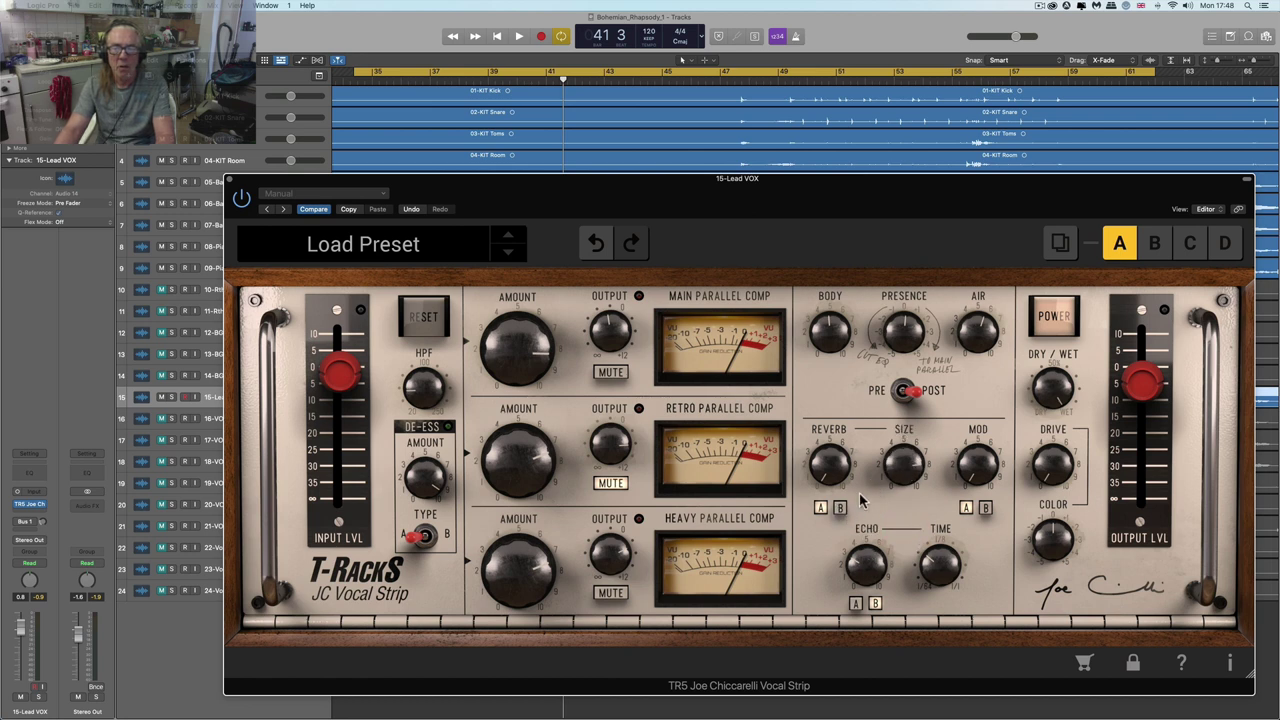
left_click(842, 509)
left_click(821, 509)
key("space")
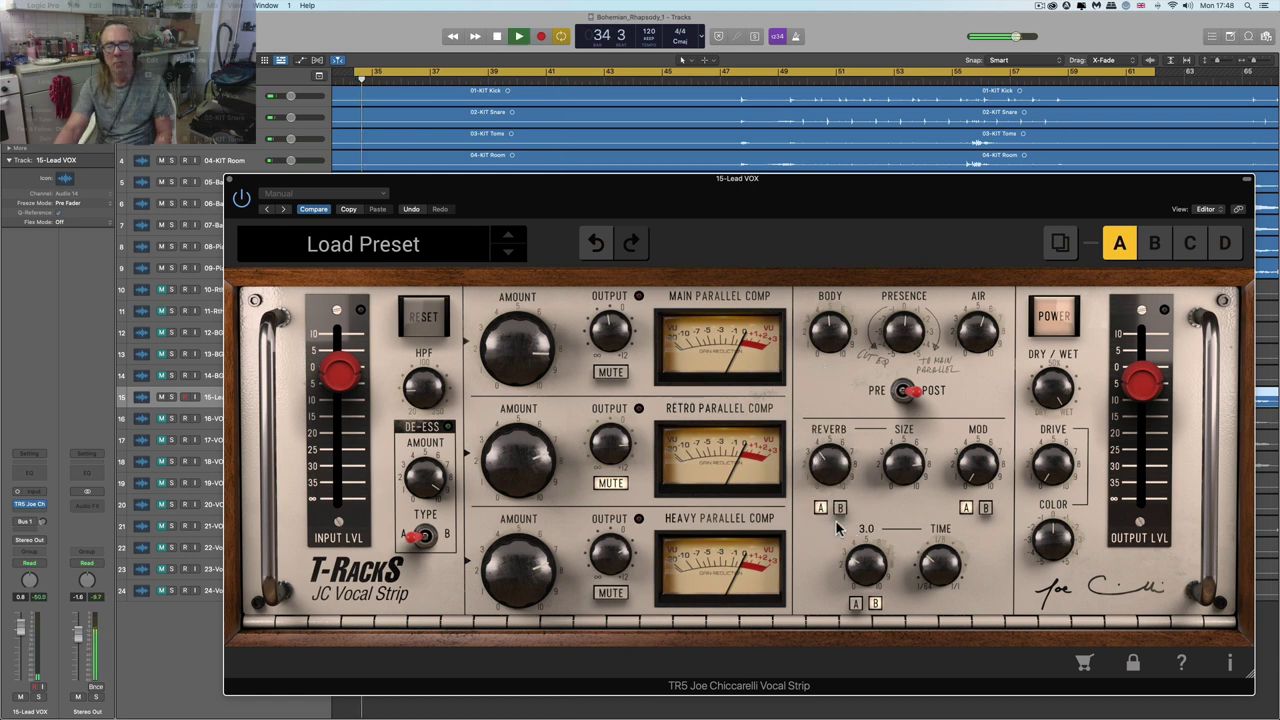
- Blend reverb with the echo during playback, raising the reverb amount to about 4.7, then stop
left_click_drag(817, 465, 827, 441)
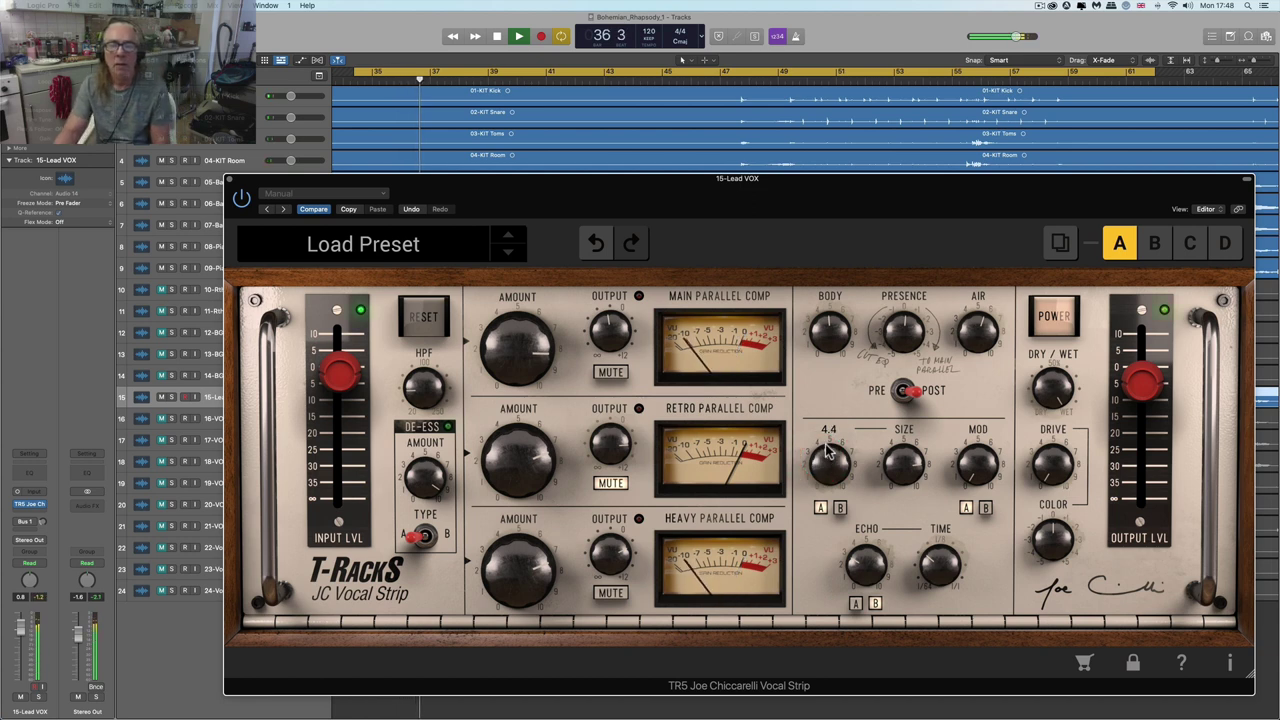
mouse_move(859, 563)
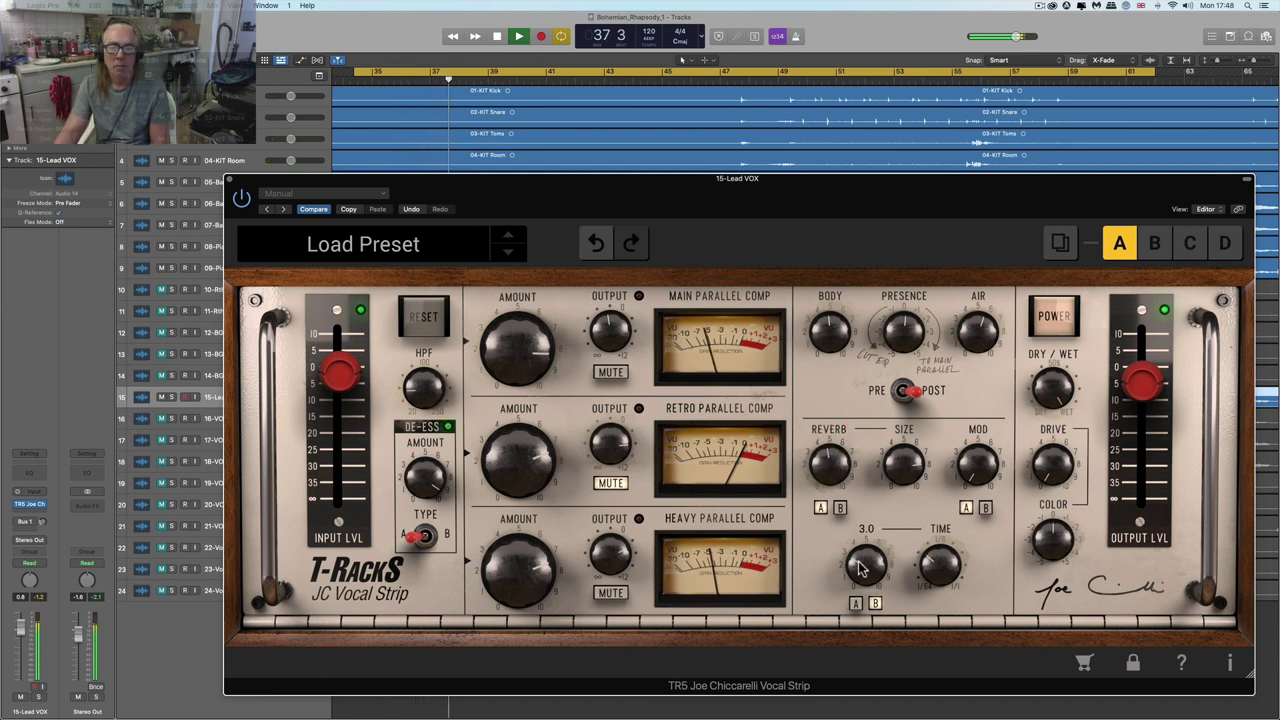
left_click_drag(860, 567, 860, 555)
key("space")
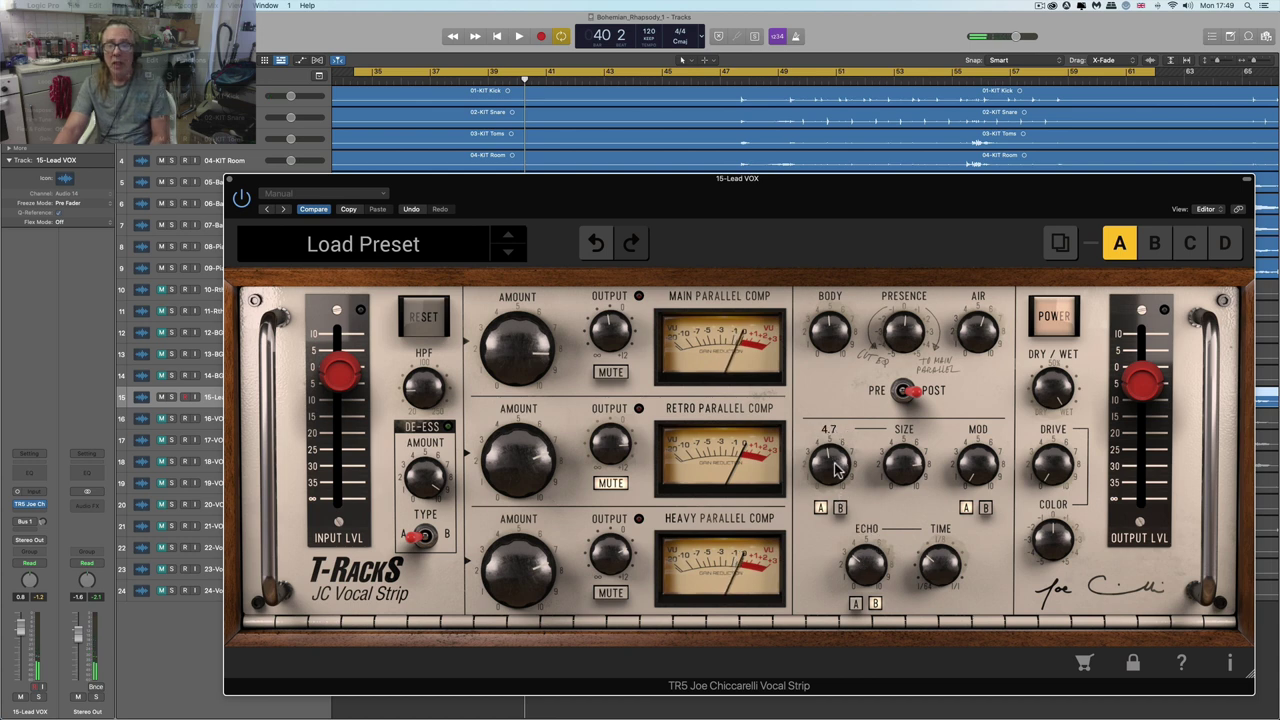
- Turn the reverb and echo amounts back down, leaving the echo on type B
left_click_drag(833, 459, 870, 596)
left_click(873, 603)
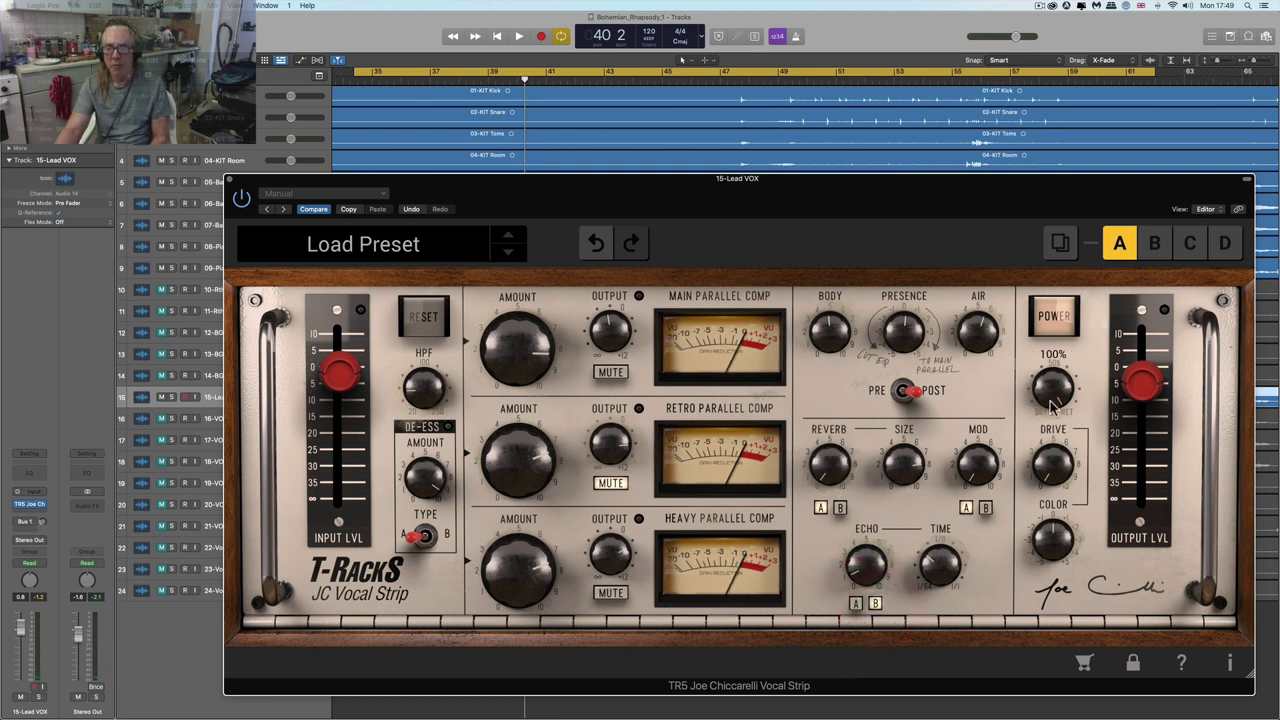
left_click(875, 603)
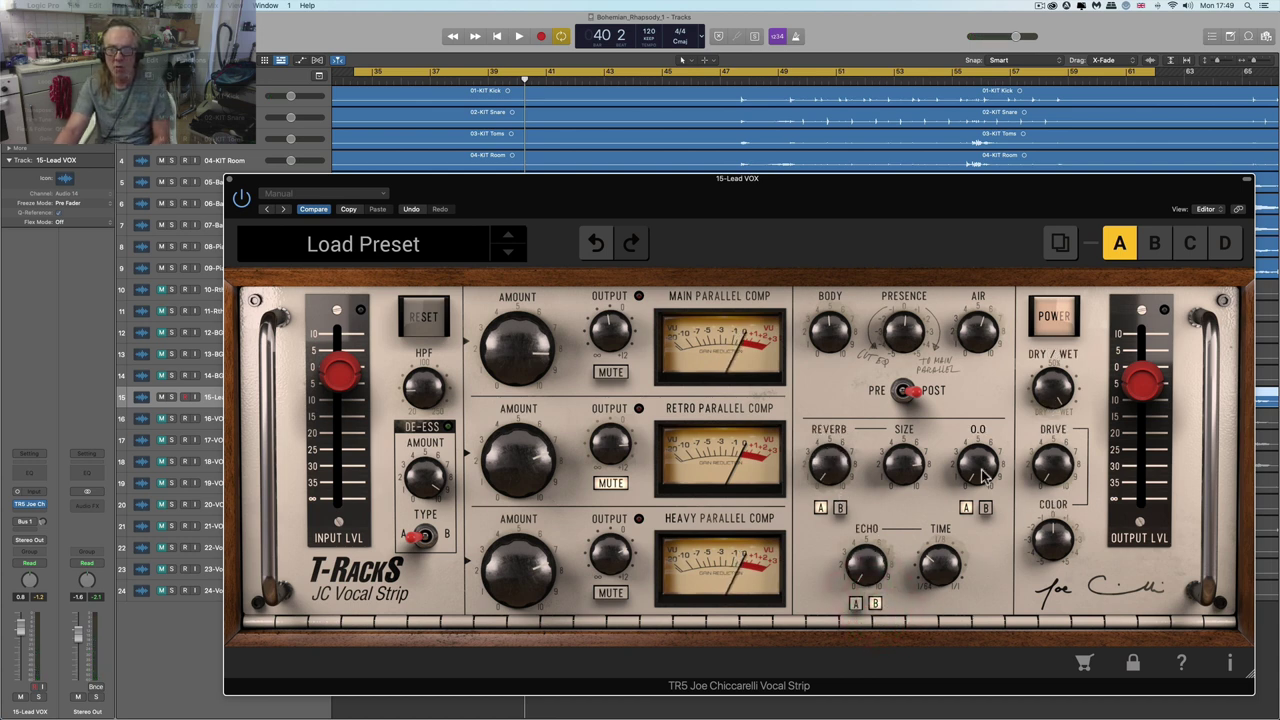
- Compare modulation types A and B, leaving the modulation on type B
left_click(849, 494)
left_click(984, 508)
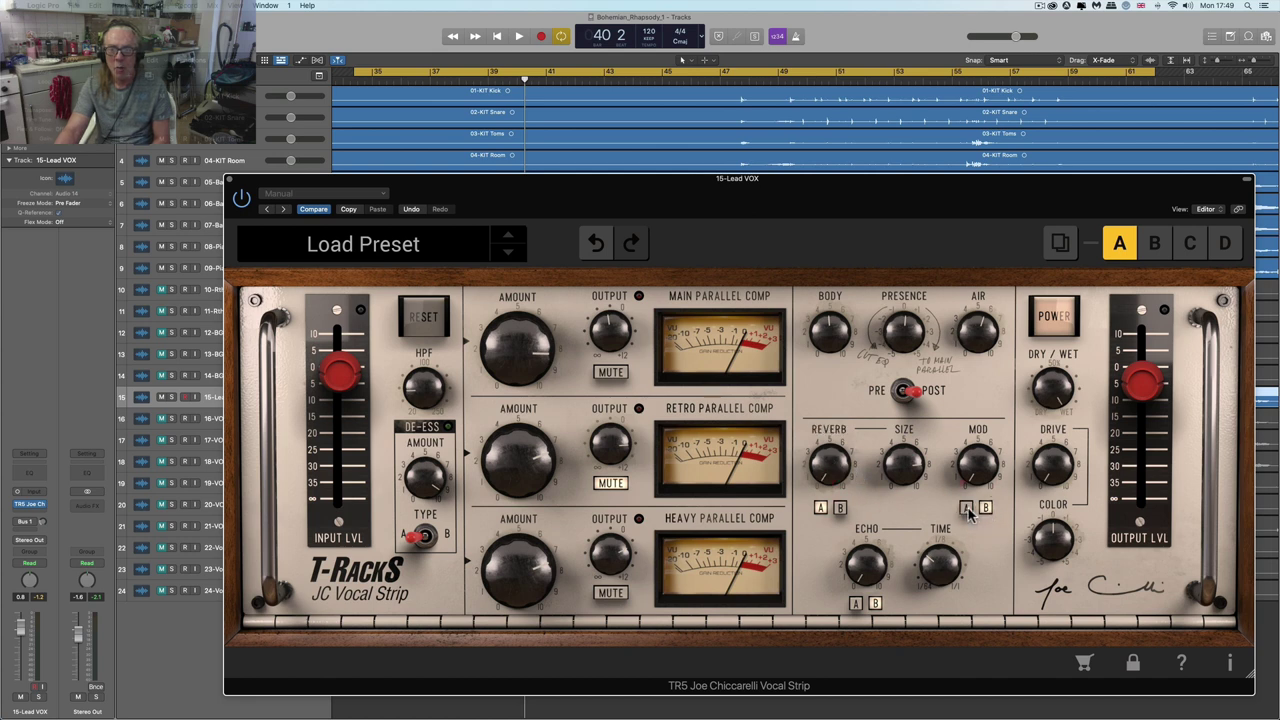
left_click(968, 508)
left_click(984, 508)
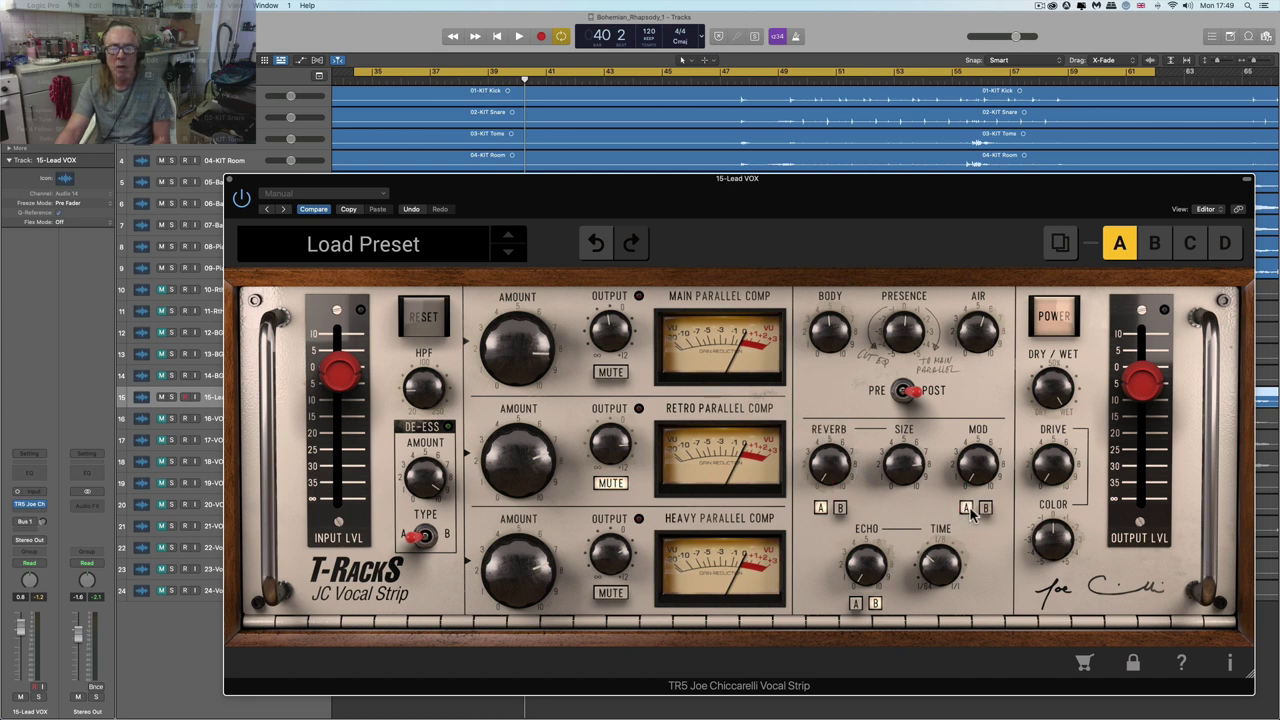
left_click(968, 508)
left_click(984, 508)
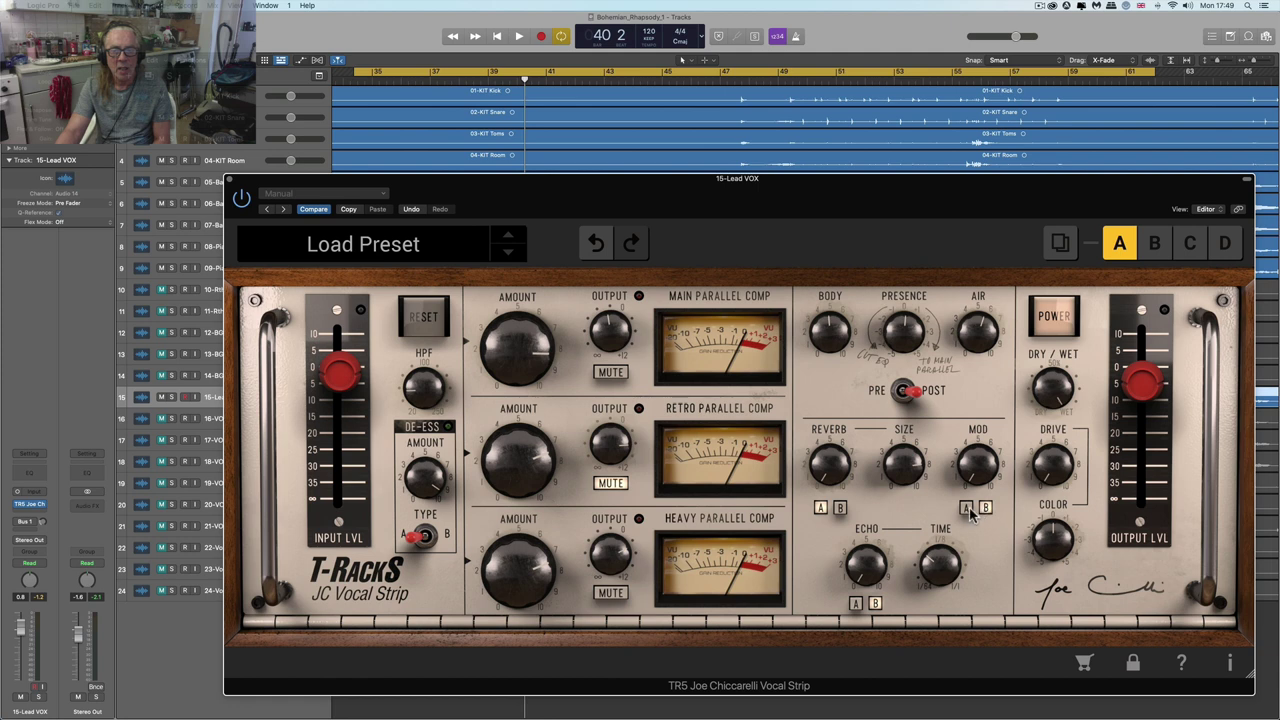
left_click(968, 508)
mouse_move(985, 480)
left_click_drag(957, 350, 956, 469)
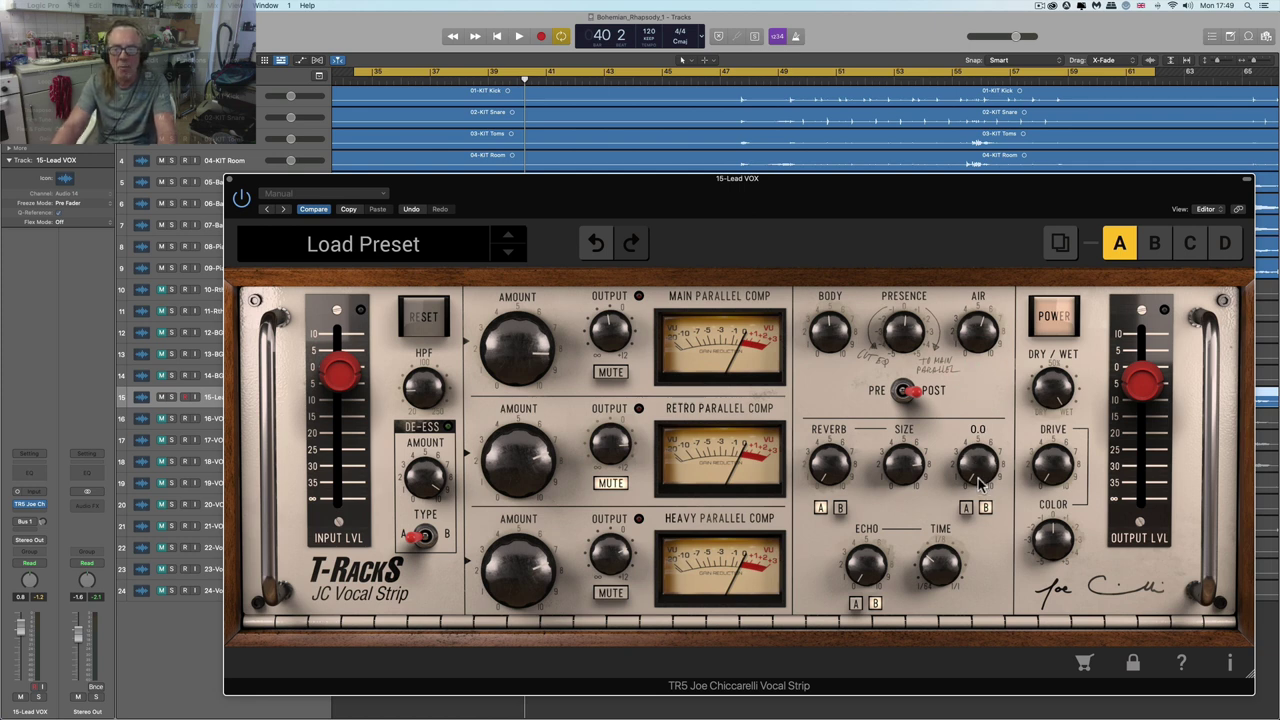
- Play the lead vocal while raising the type B modulation amount, settle on about 2.6, and stop playback
left_click_drag(978, 477, 985, 484)
key("space")
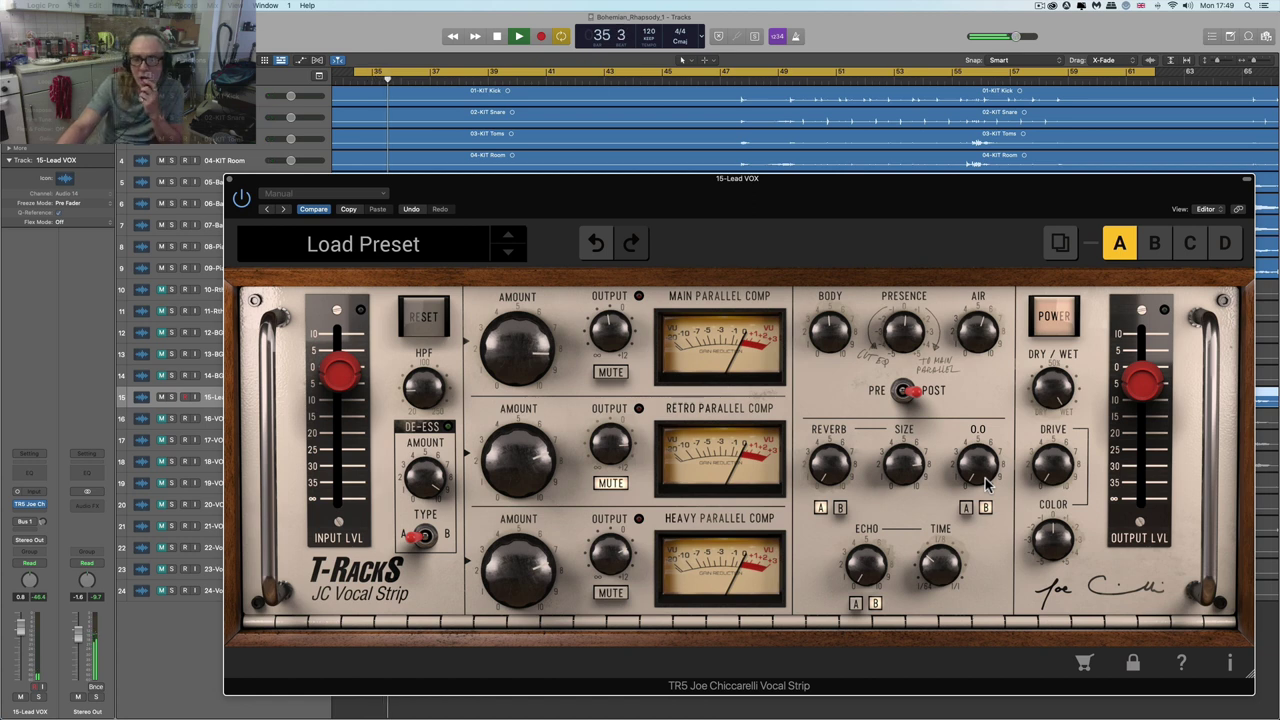
left_click_drag(980, 459, 976, 403)
key("space")
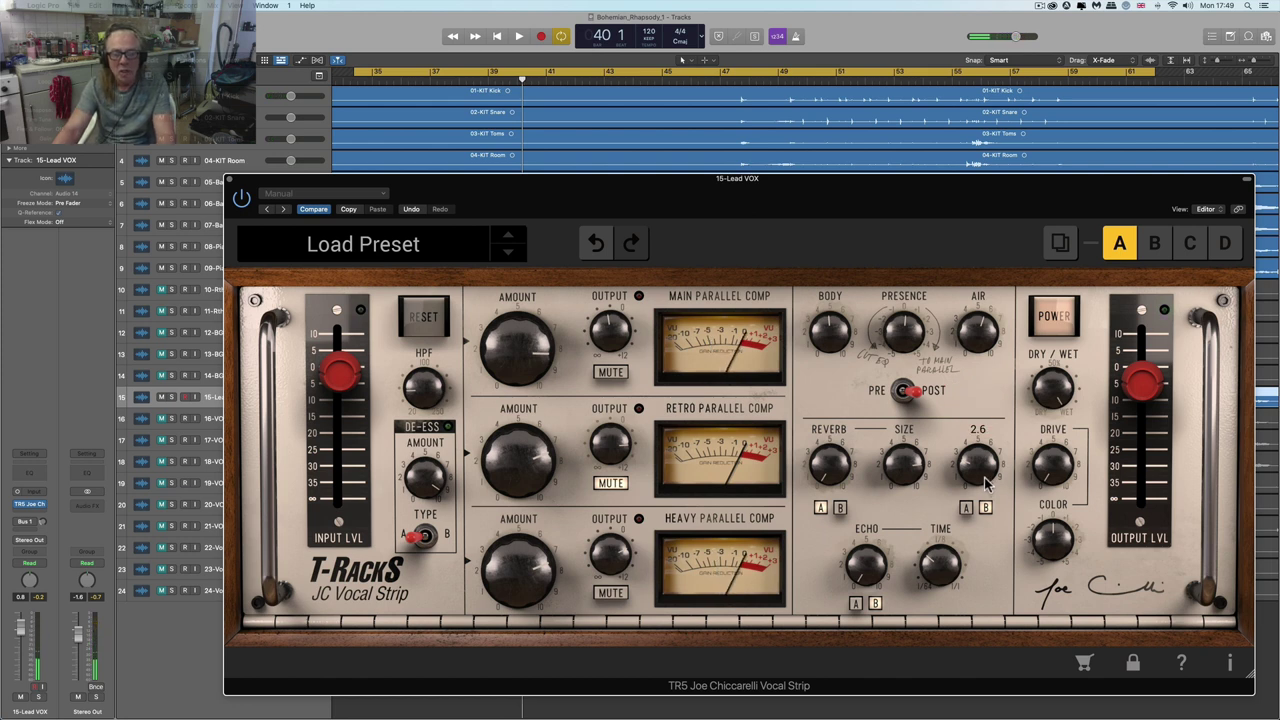
- Raise the reverb amount to about 5.1, start playback, and bring the echo amount up to about 3.7
mouse_move(838, 478)
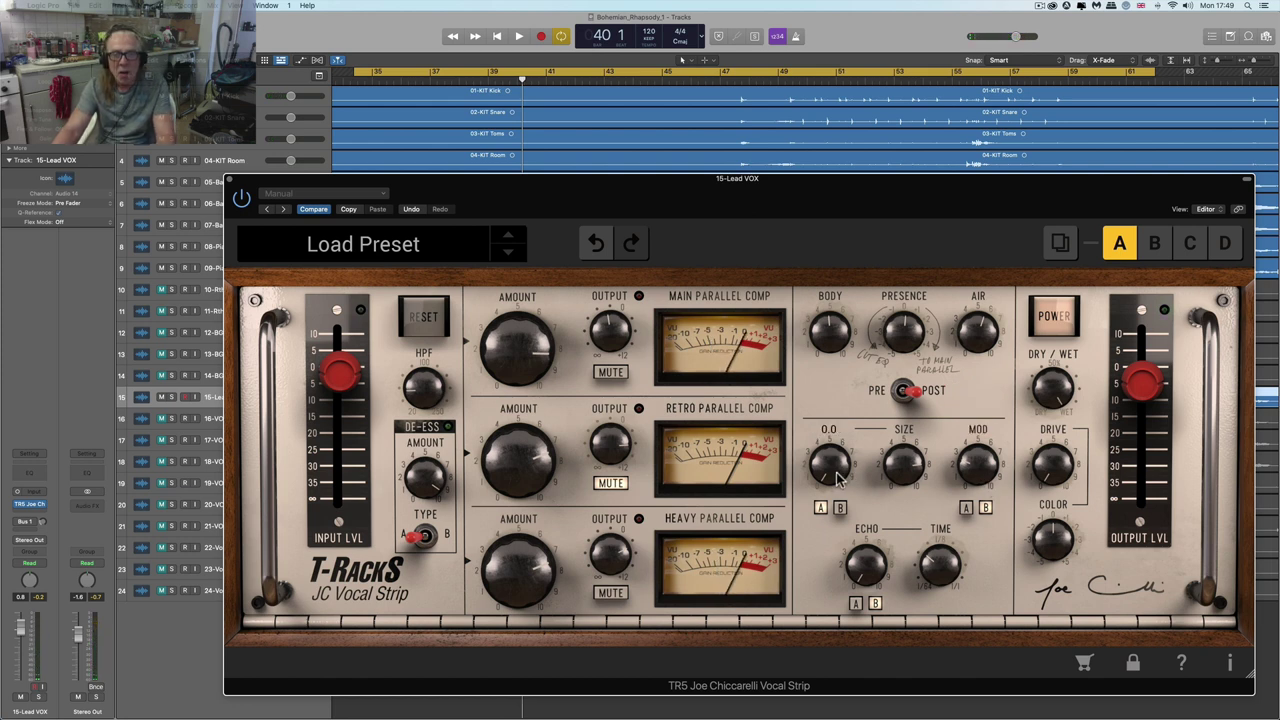
left_click_drag(835, 477, 828, 360)
left_click(840, 452)
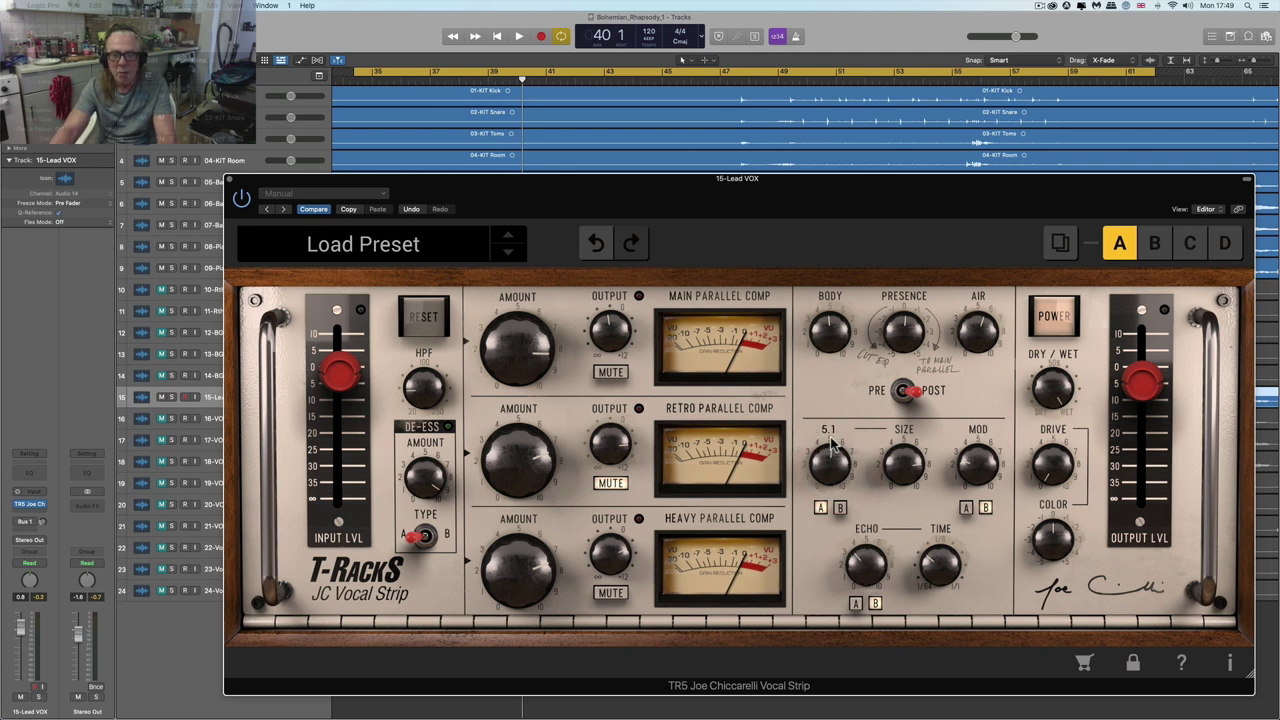
key("space")
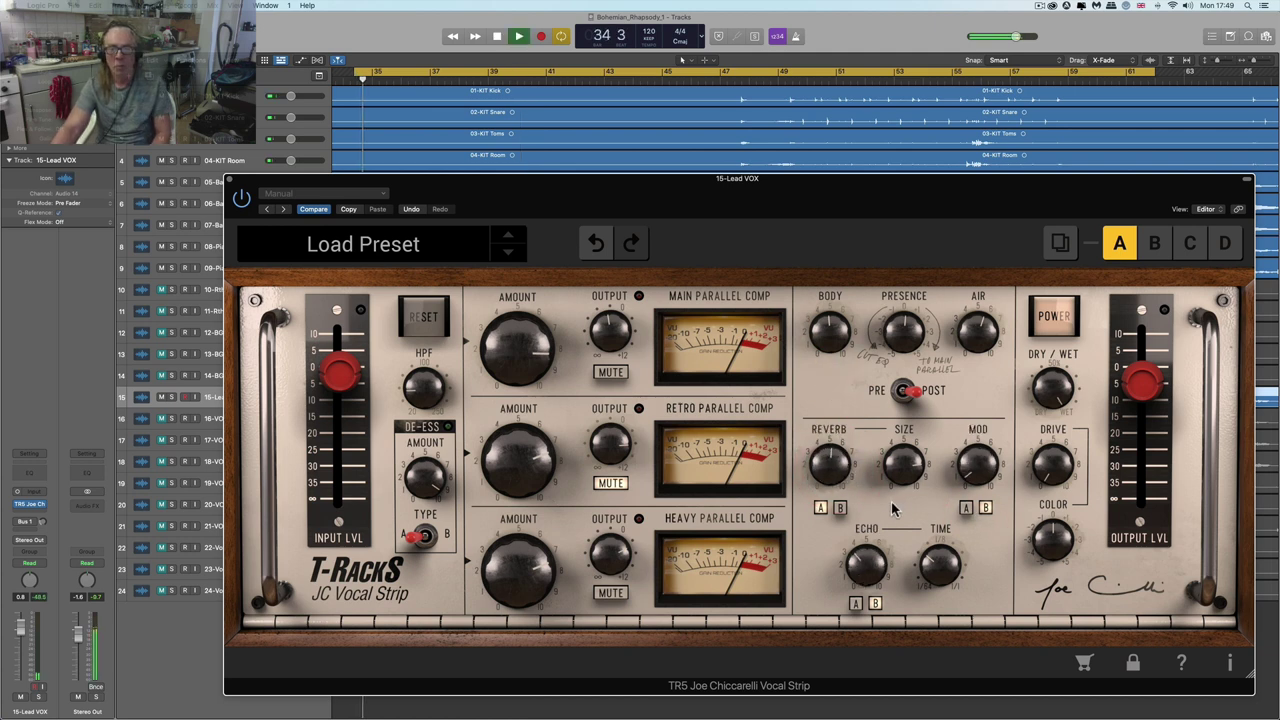
left_click(829, 468)
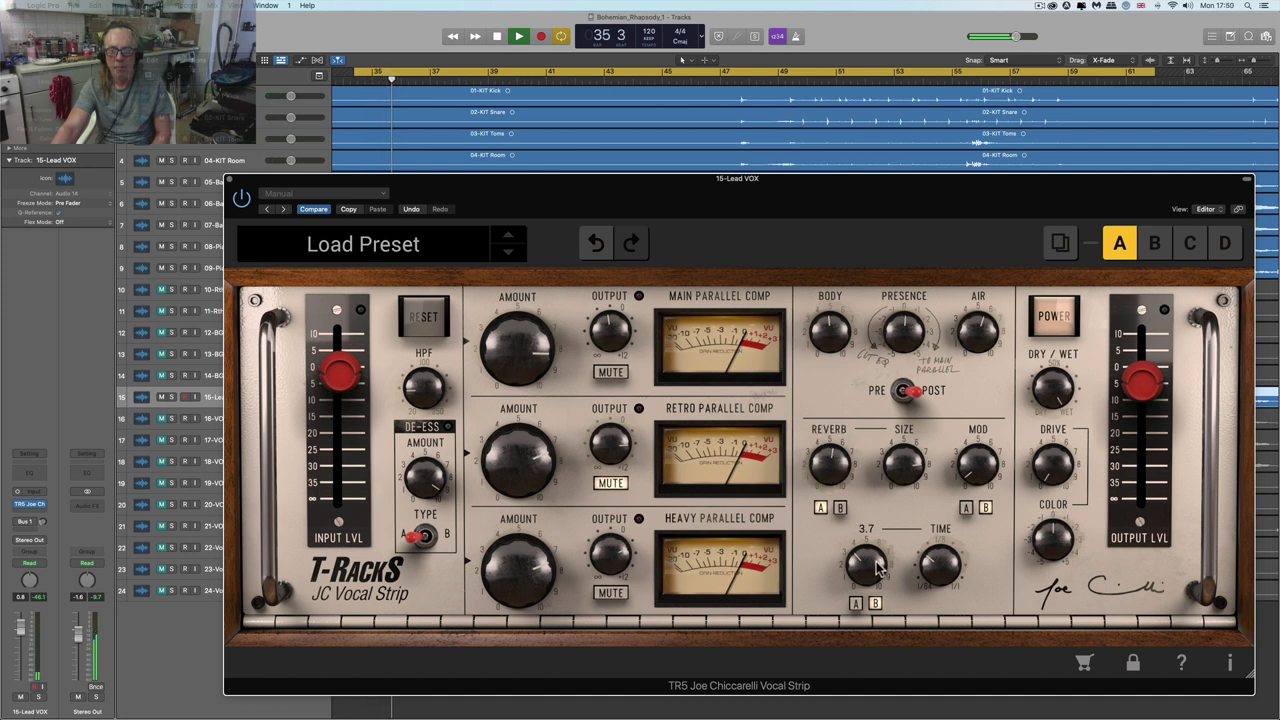
left_click(876, 568)
- Sweep the modulation amount up to about 6.2 and back down over the reverb and echo, then stop playback
mouse_move(978, 456)
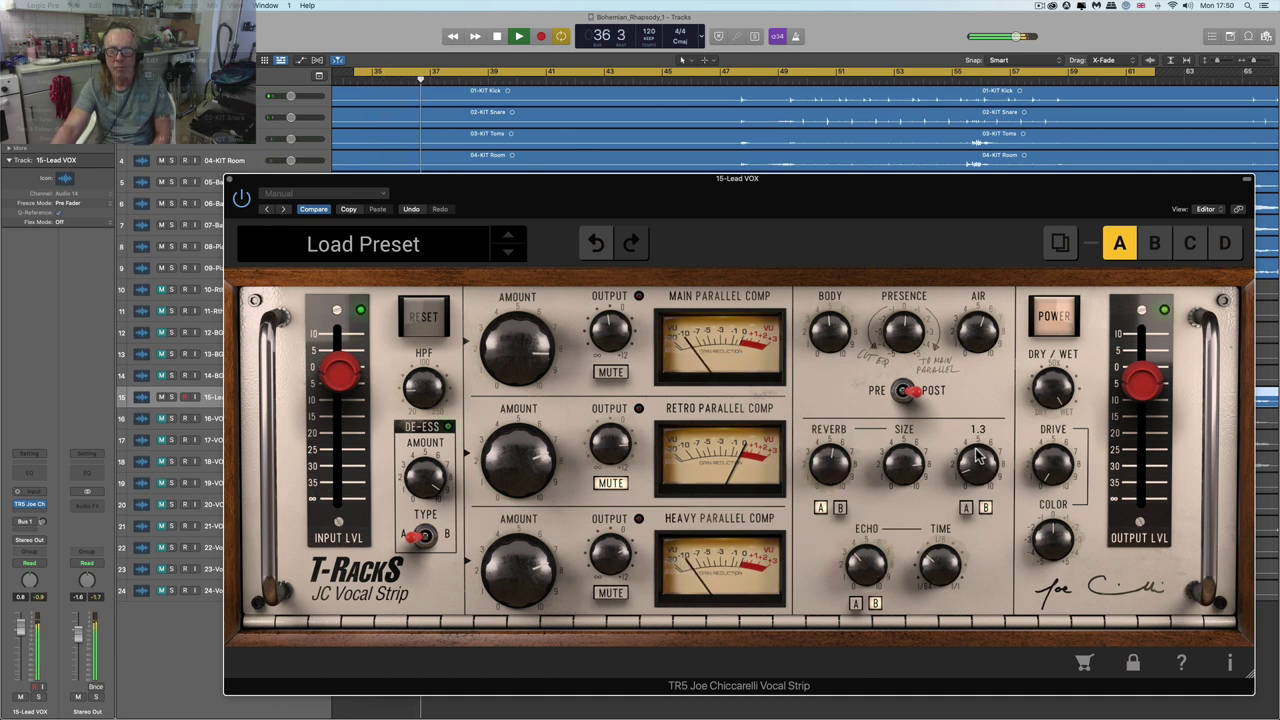
left_click_drag(978, 456, 970, 385)
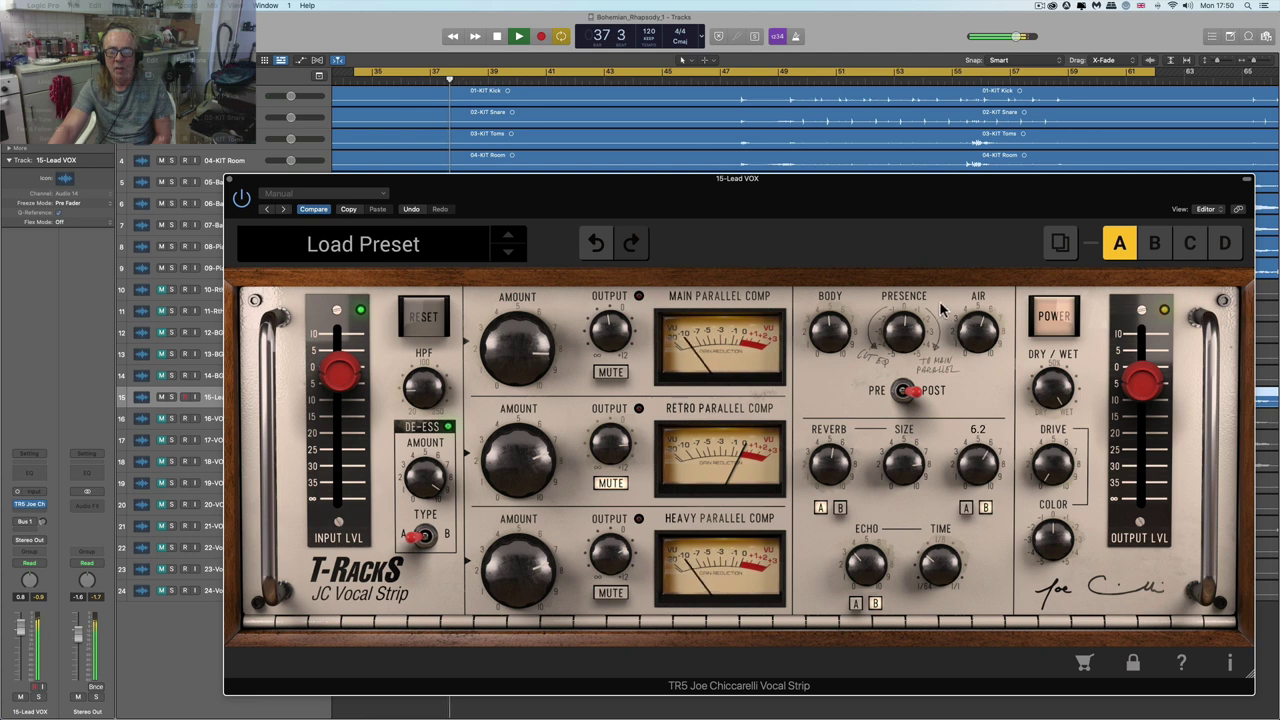
left_click_drag(940, 303, 950, 411)
key("space")
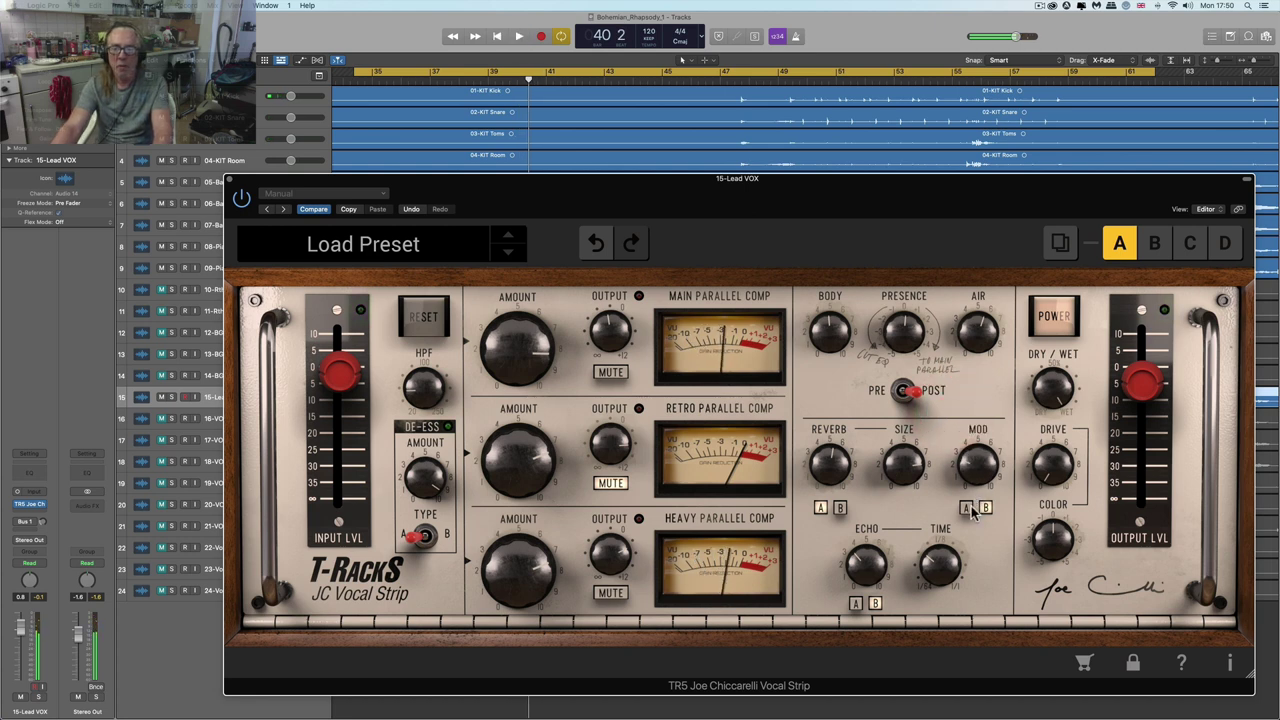
- Turn the reverb and echo amounts back down to 0.0
left_click(966, 508)
left_click(855, 605)
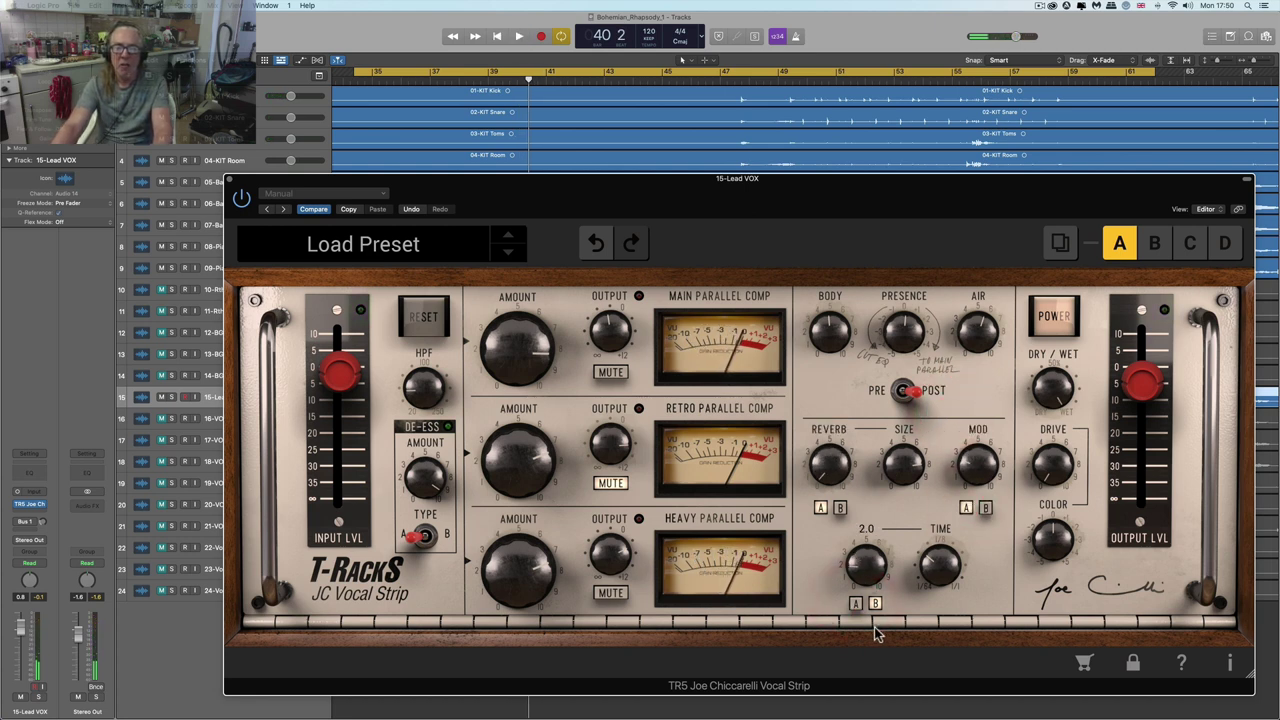
left_click(877, 606)
left_click(876, 607)
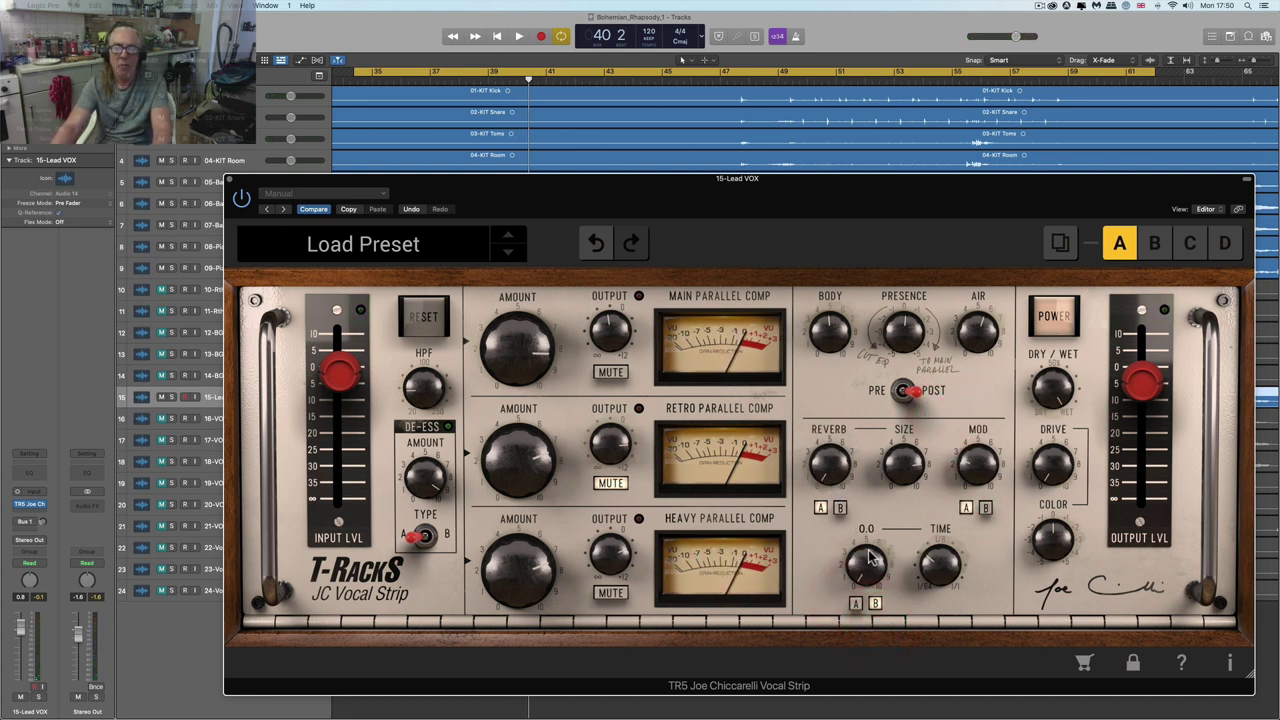
left_click(890, 576)
- Switch the modulation to type A with its amount at 2.7
mouse_move(980, 477)
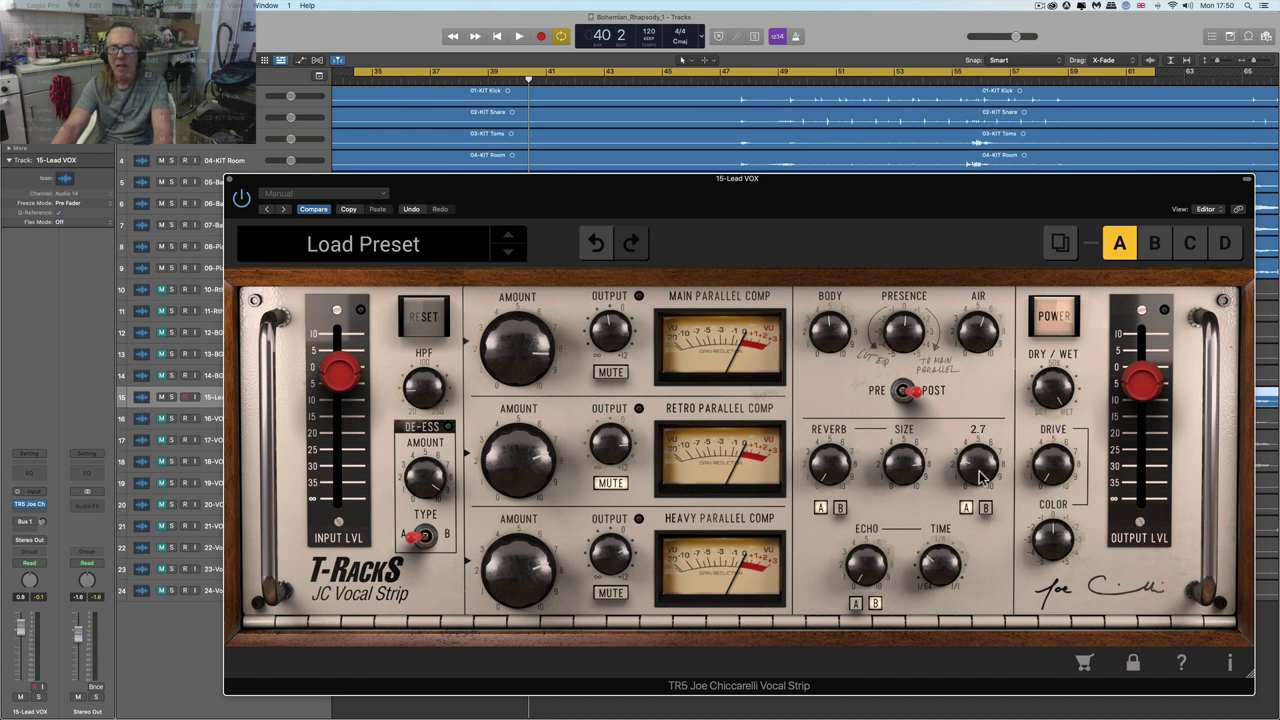
left_click(970, 512)
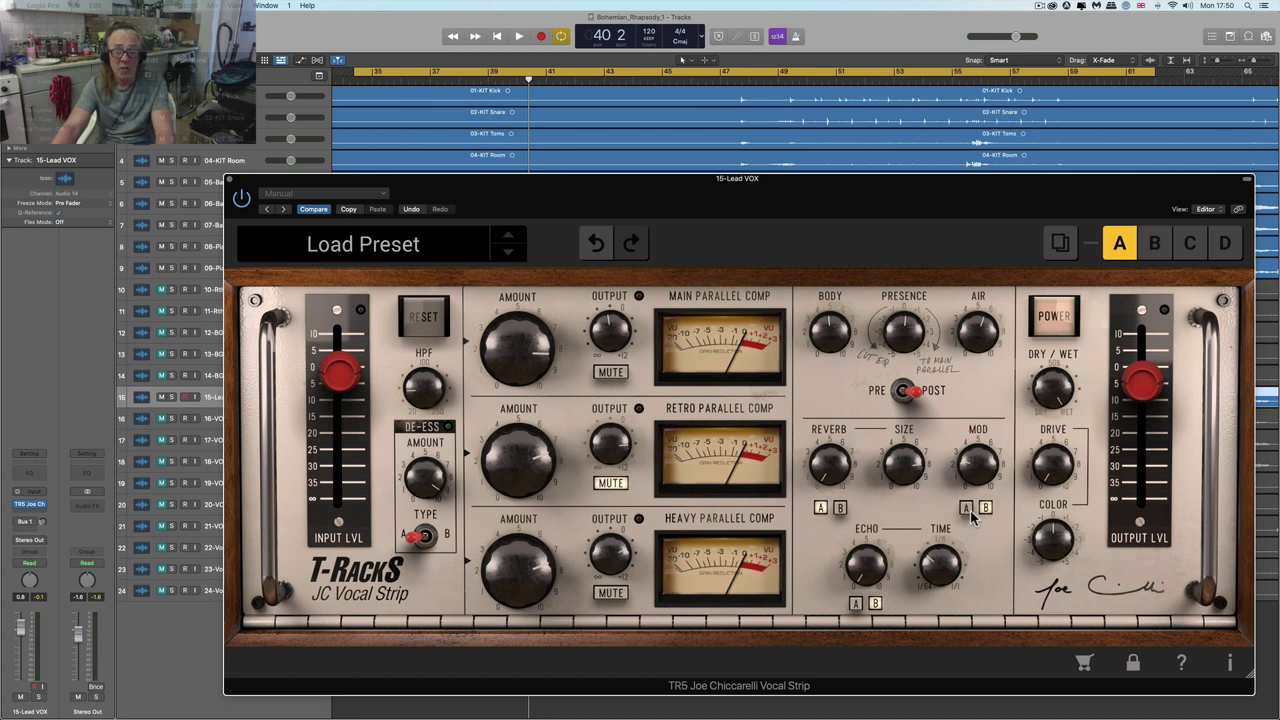
left_click(970, 510)
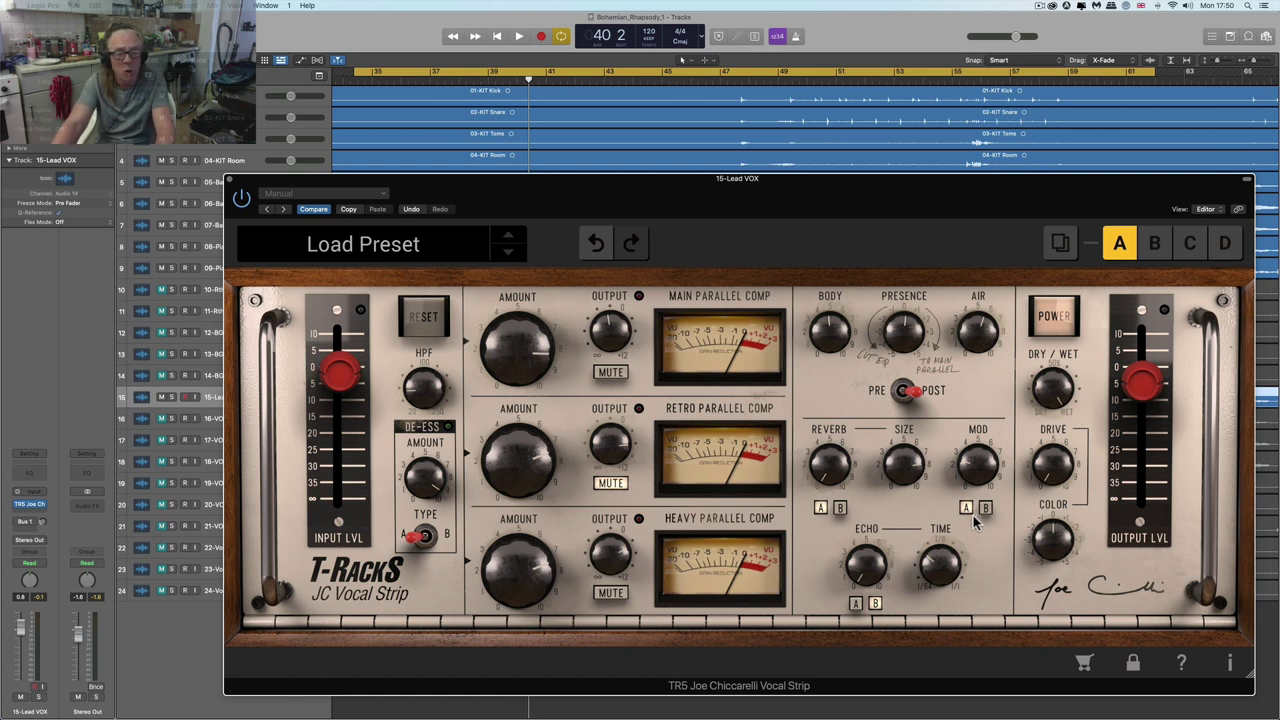
left_click(971, 505)
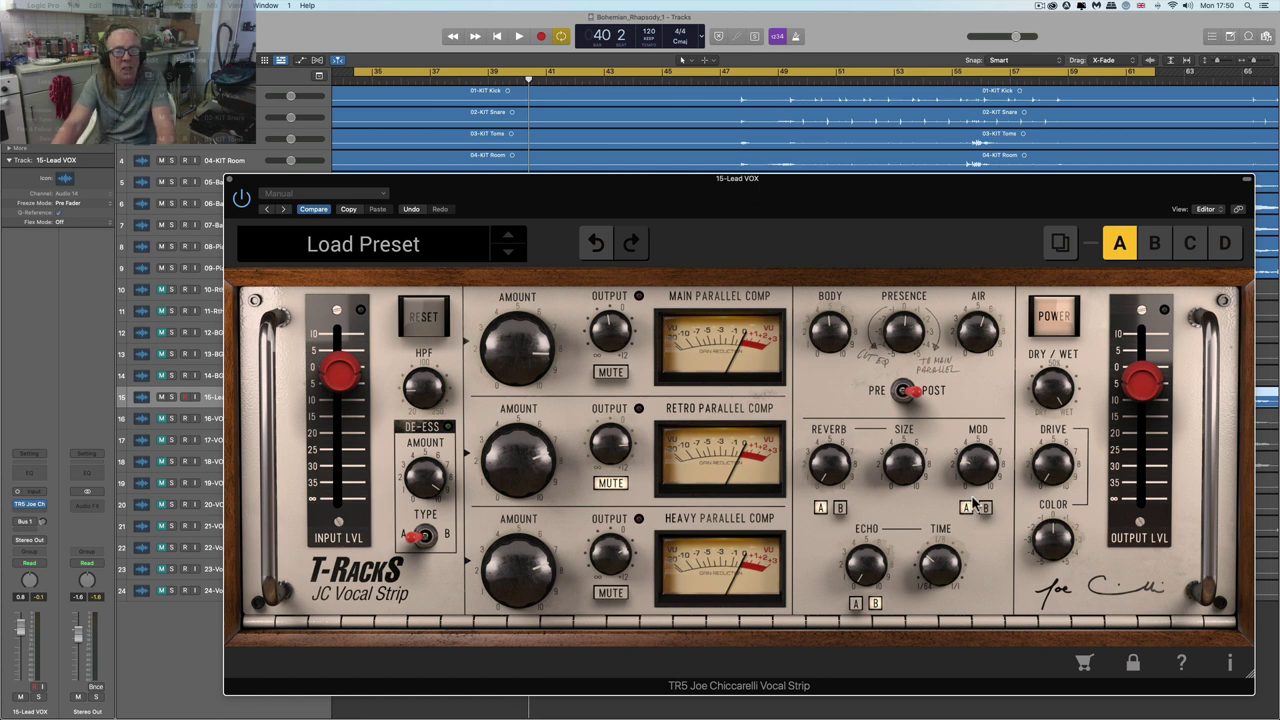
mouse_move(980, 474)
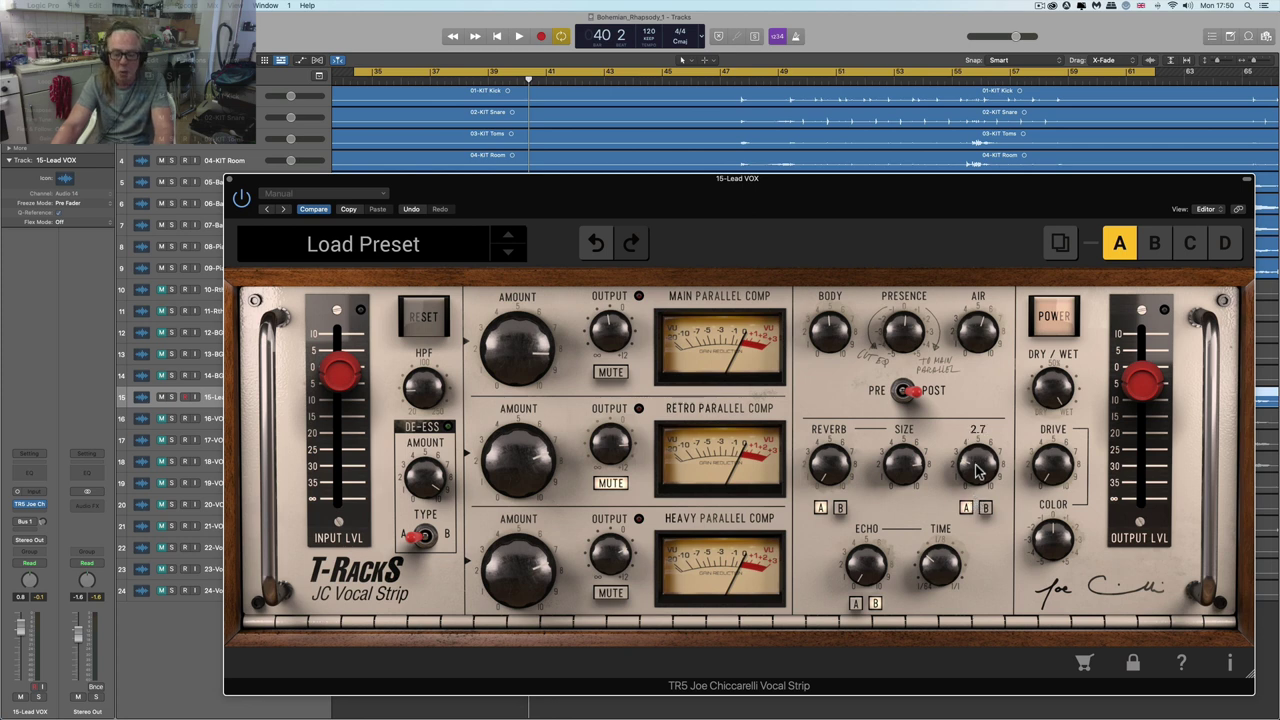
- Audition the type A modulation during playback, raising its amount to about 9.2, easing it to 8.7, and stopping
key("space")
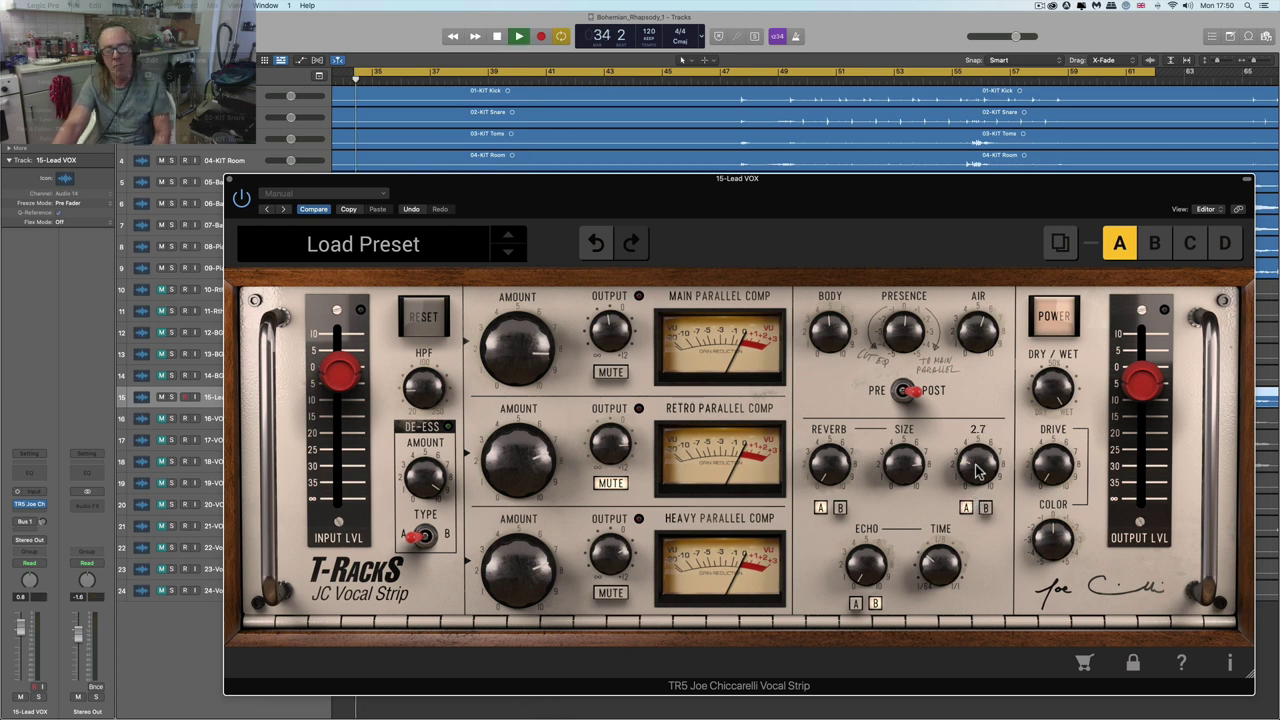
left_click_drag(980, 474, 952, 266)
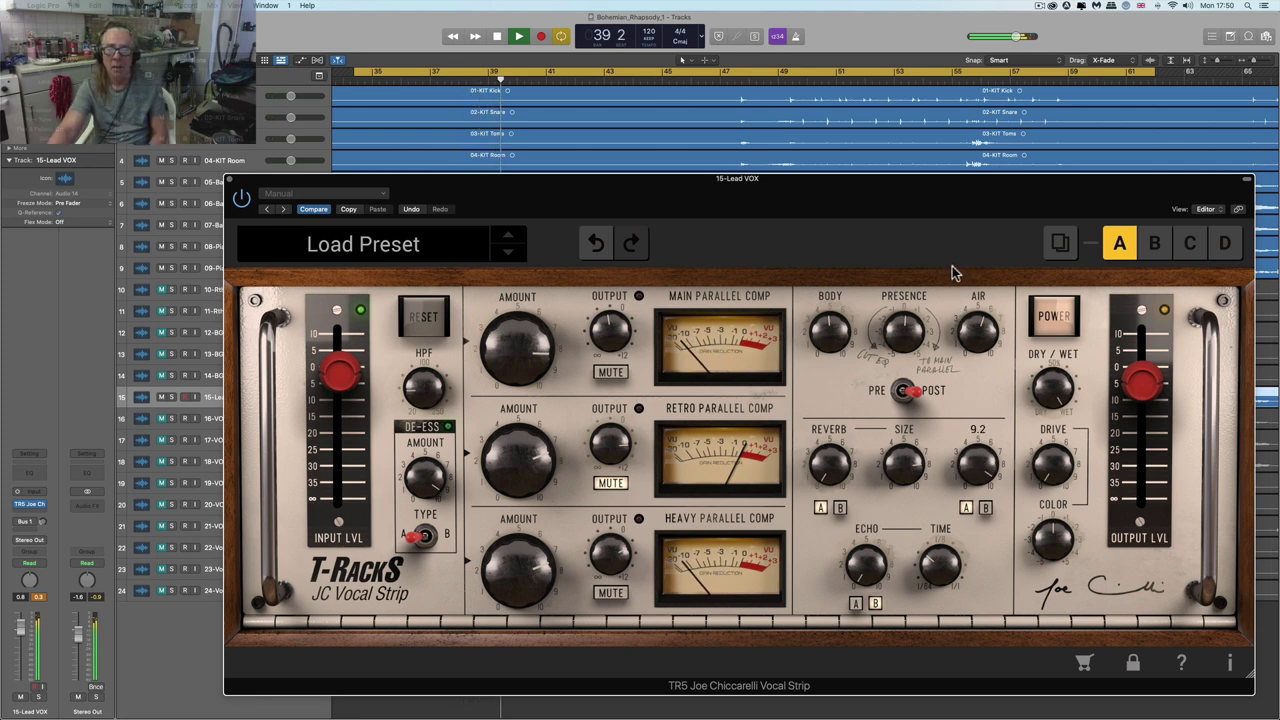
left_click_drag(952, 266, 963, 290)
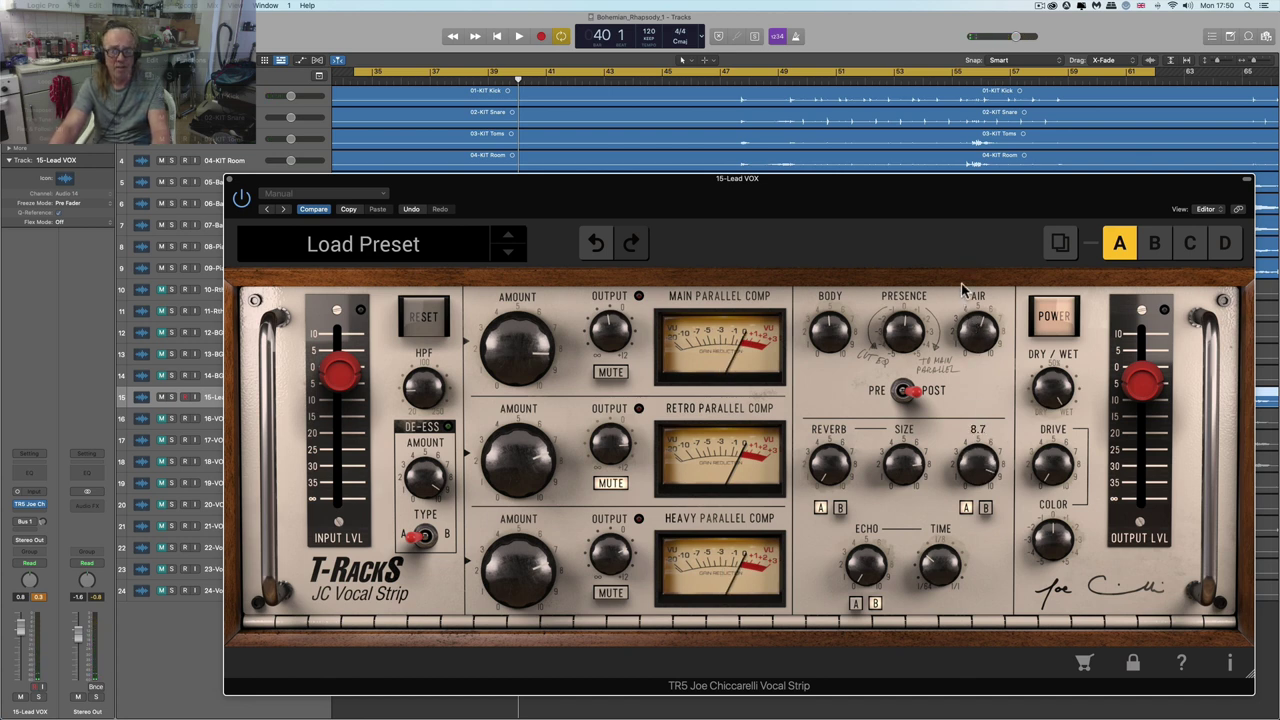
left_click(966, 336)
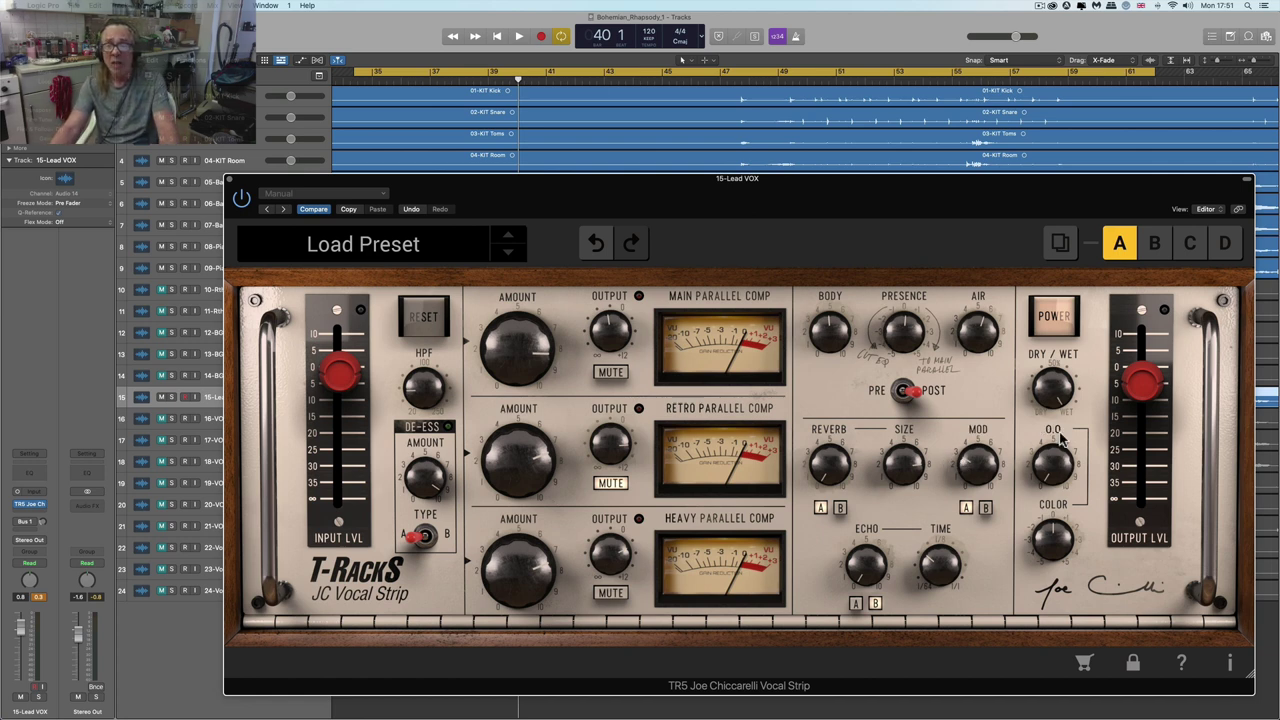
- Go over the dry/wet, drive and color controls, setting the color to about 0.1
mouse_move(1056, 395)
left_mouse_down()
mouse_move(1083, 594)
mouse_move(1062, 380)
left_mouse_up()
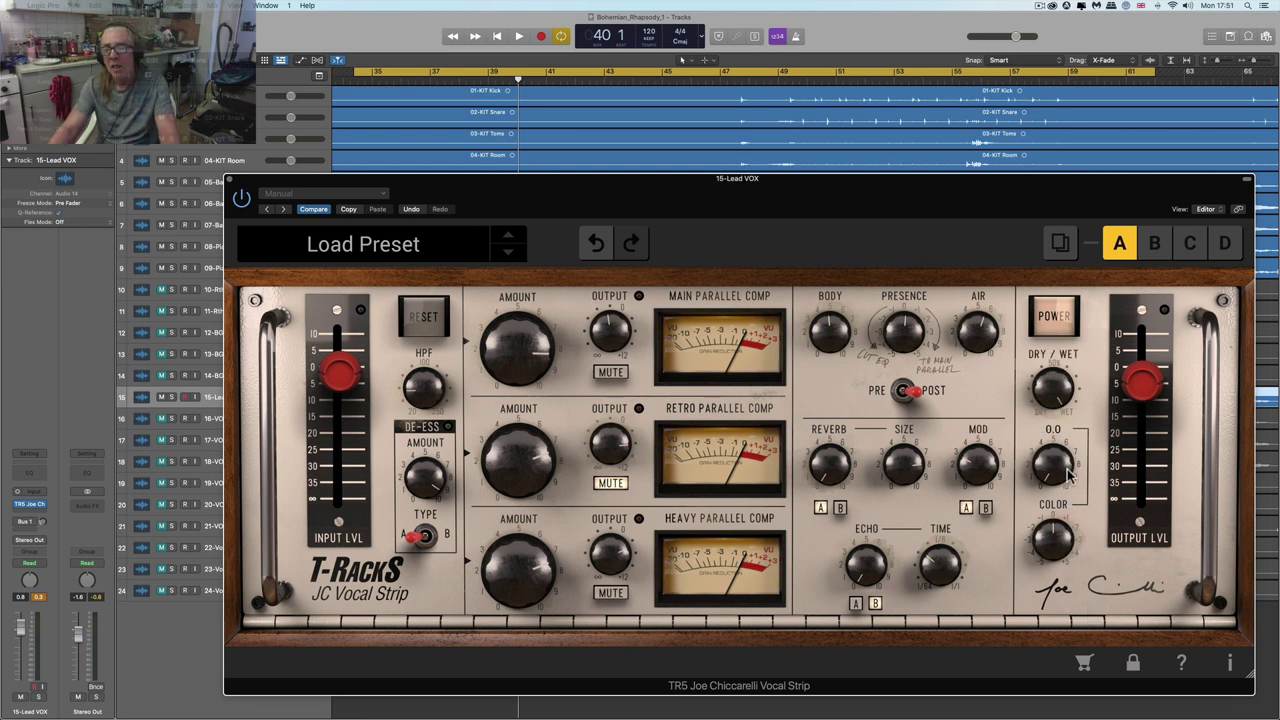
mouse_move(1055, 475)
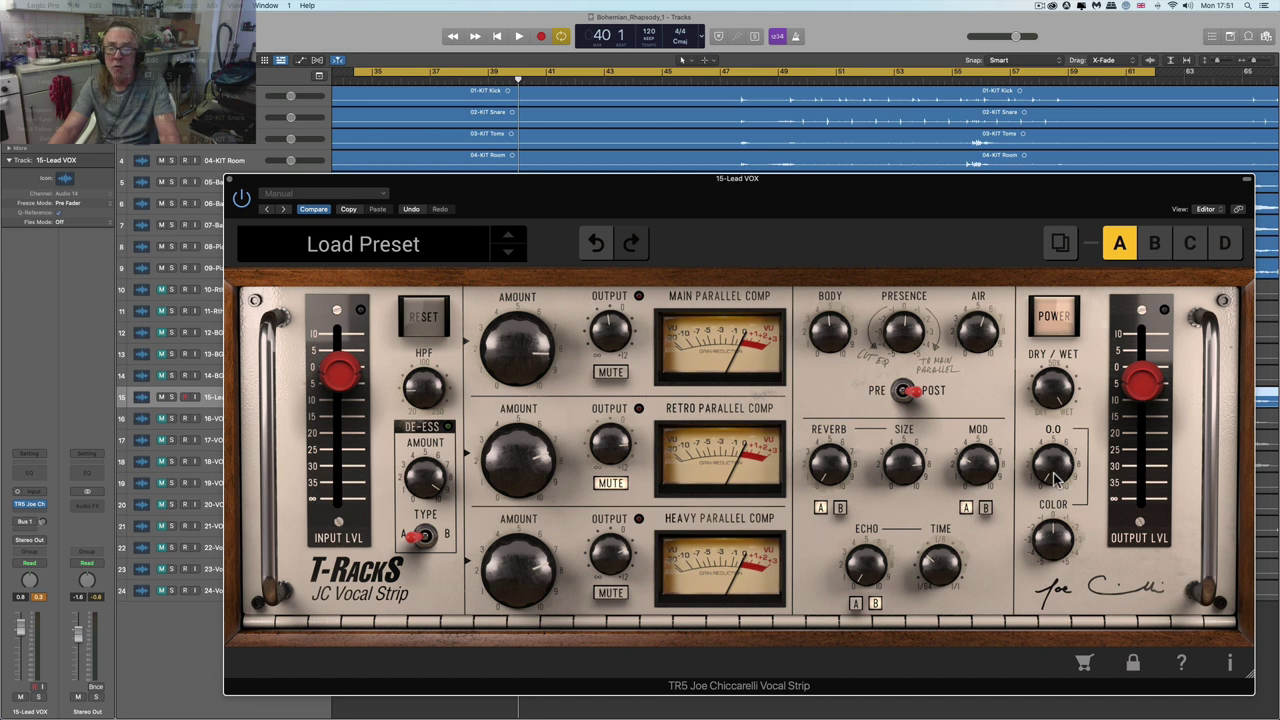
mouse_move(1066, 538)
mouse_move(1066, 538)
left_mouse_down()
mouse_move(1048, 537)
mouse_move(1052, 550)
left_mouse_up()
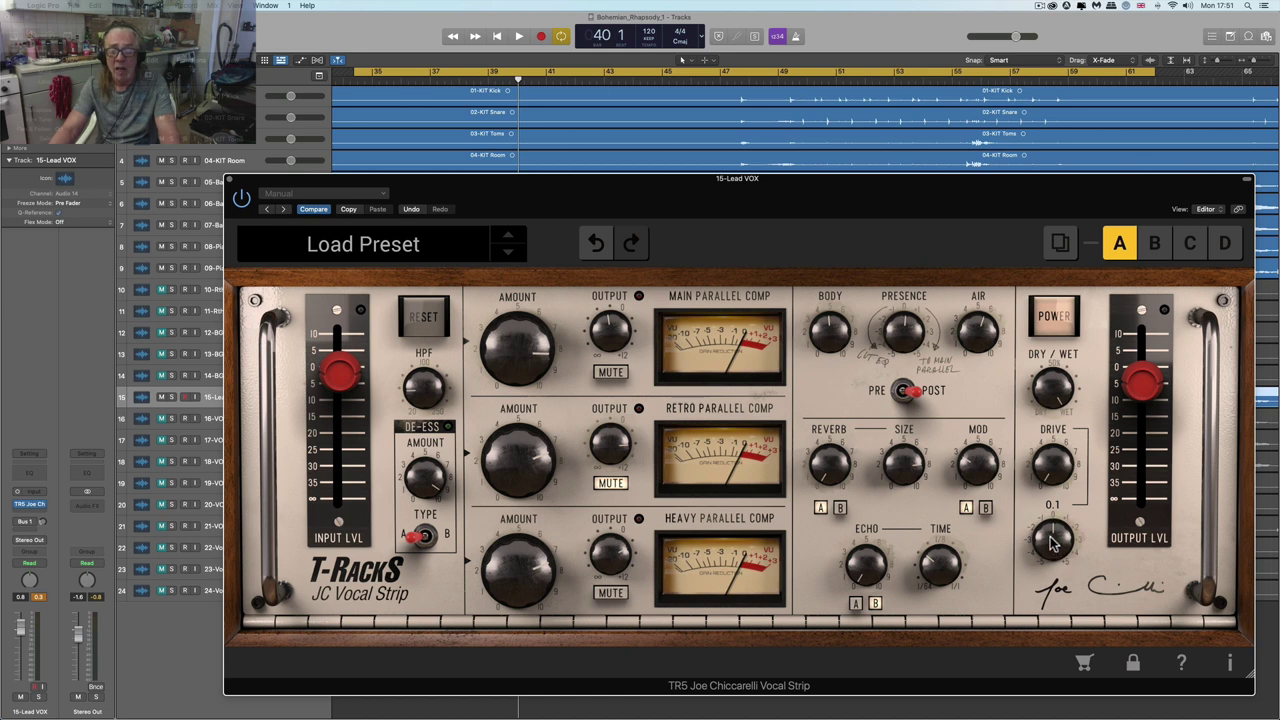
mouse_move(1050, 480)
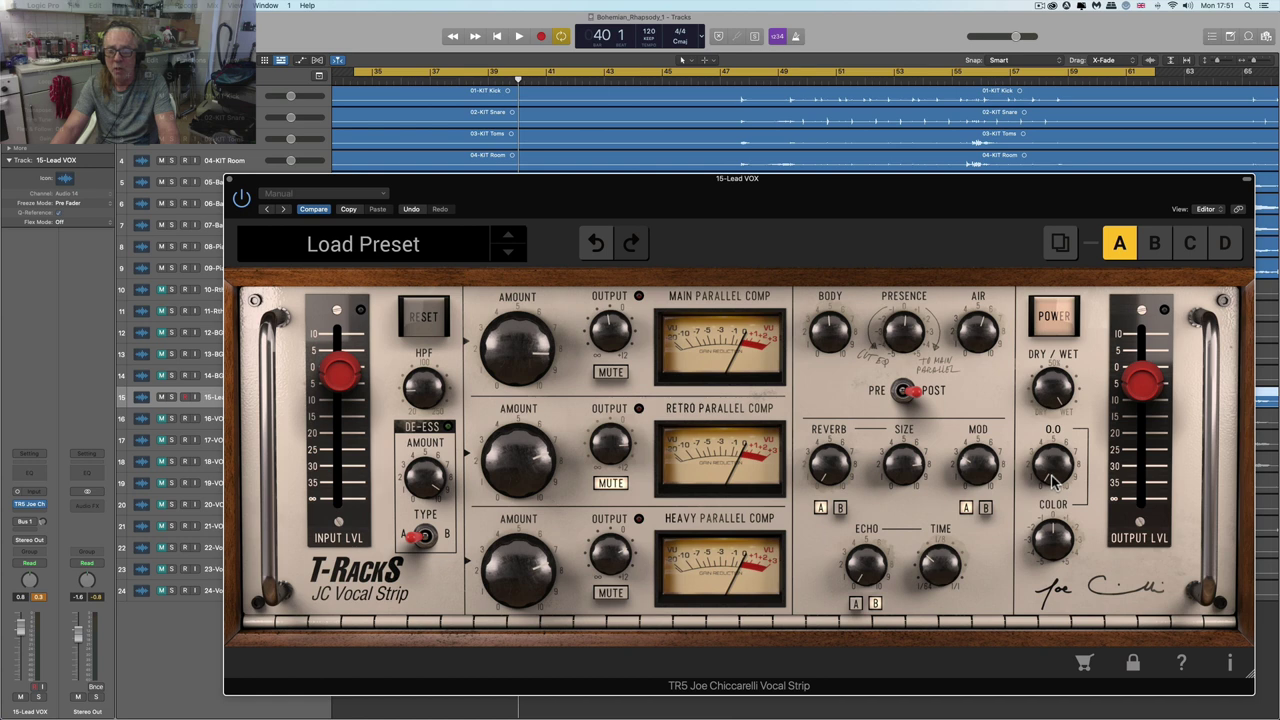
- Start playback, turn the modulation amount down, raise the drive to near its maximum, and stop
key("space")
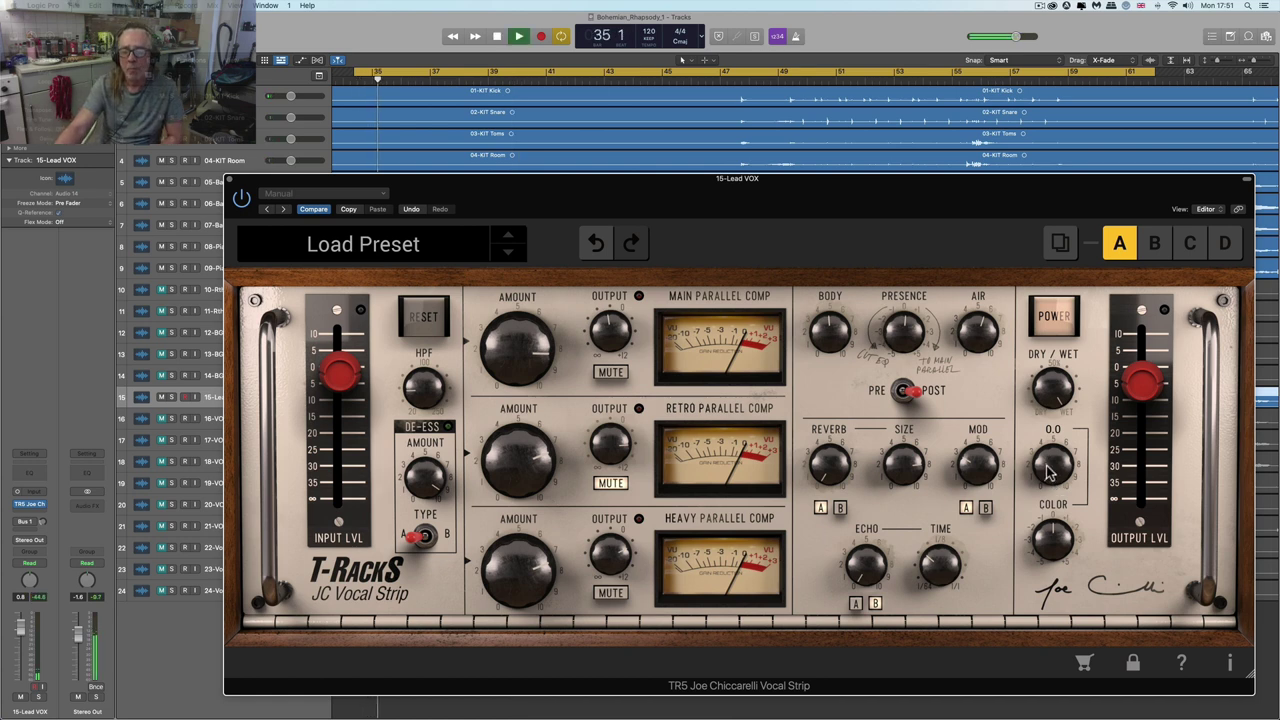
mouse_move(962, 460)
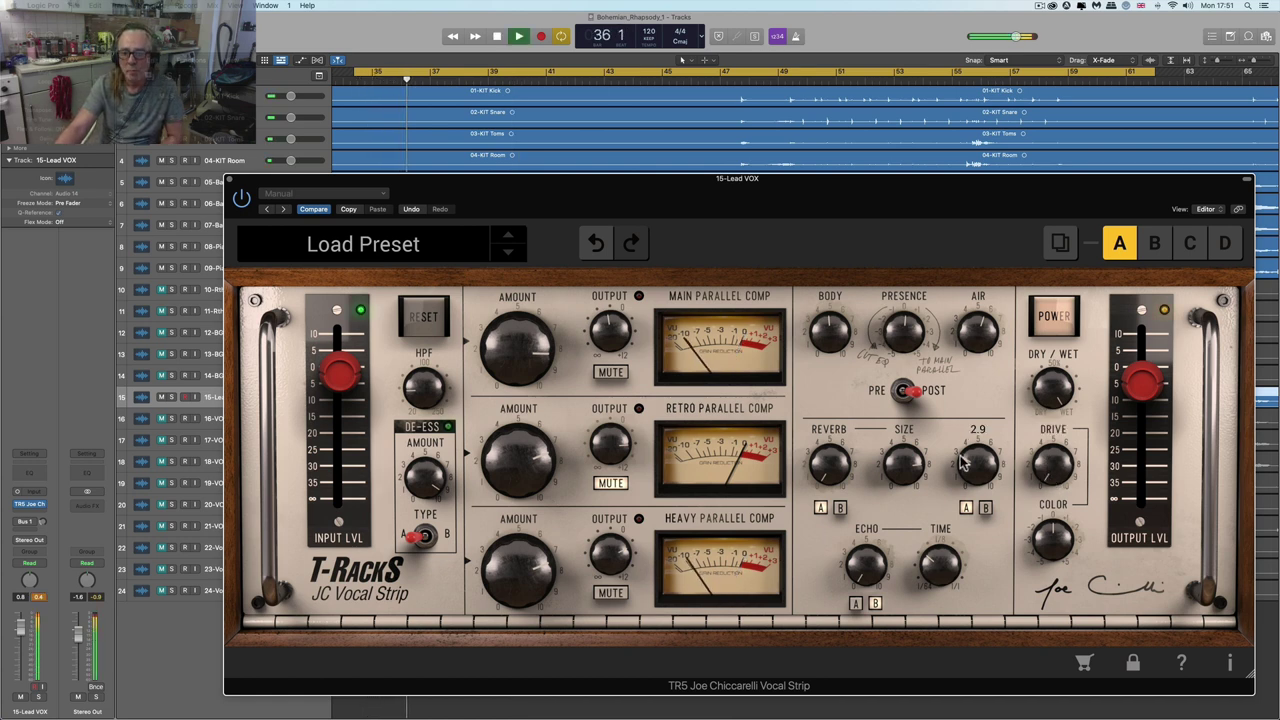
mouse_move(1056, 428)
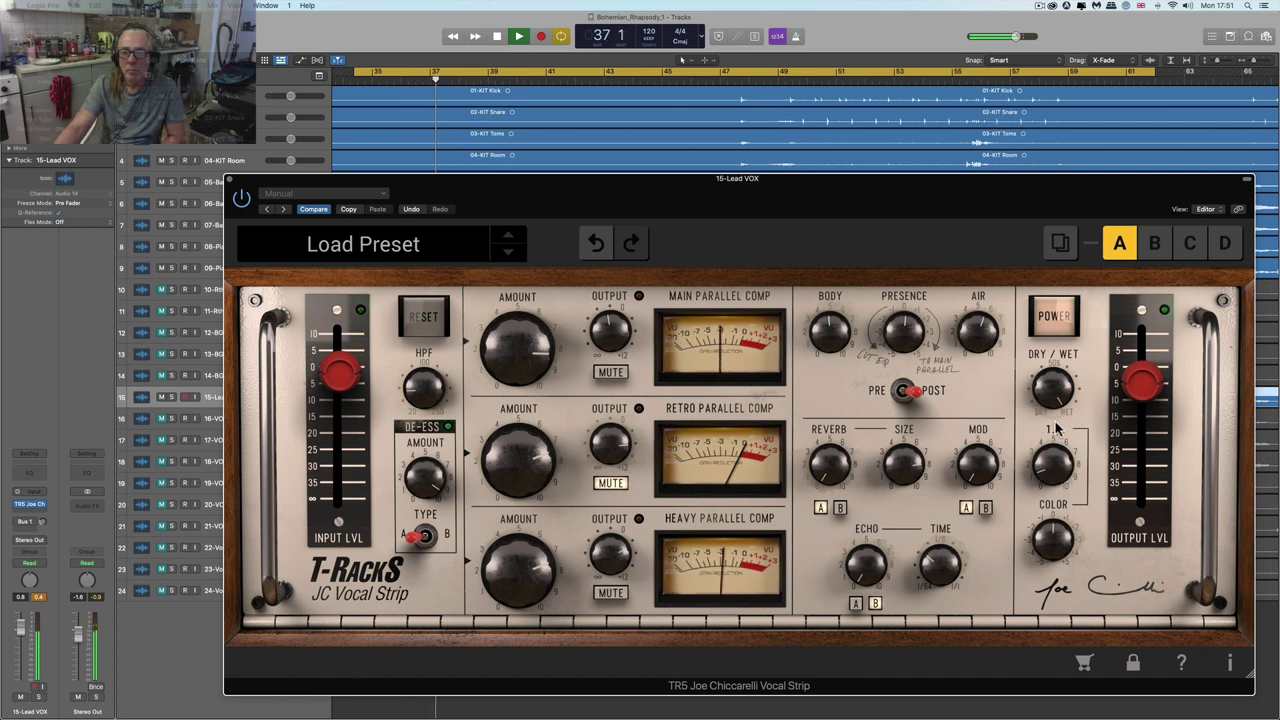
left_click_drag(1056, 428, 1047, 336)
key("space")
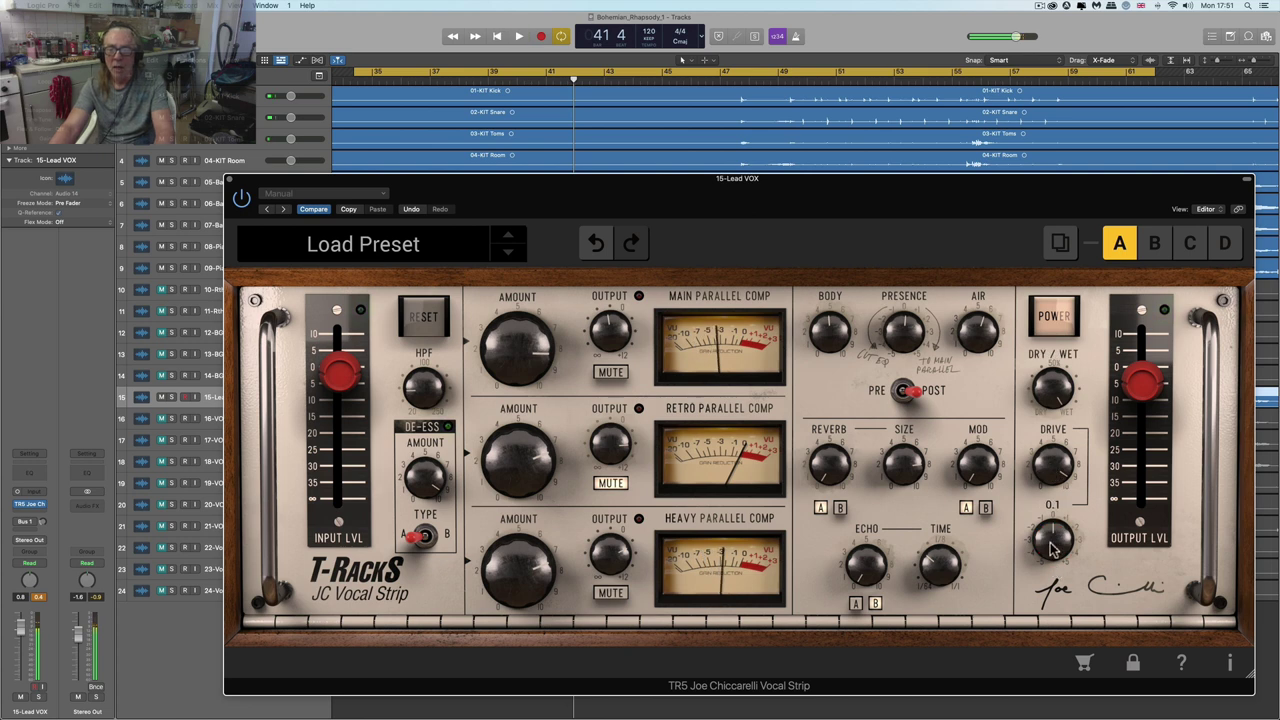
- Audition the color and drive together during playback, stop, and leave the drive near 4.9 and the color near -0.7
mouse_move(1052, 545)
left_mouse_down()
mouse_move(1052, 390)
mouse_move(1070, 672)
mouse_move(1048, 393)
mouse_move(1050, 640)
mouse_move(1060, 600)
mouse_move(1063, 611)
mouse_move(1053, 500)
mouse_move(1057, 549)
left_mouse_up()
left_click(1078, 464)
key("space")
key("space")
left_click_drag(1061, 464, 1077, 591)
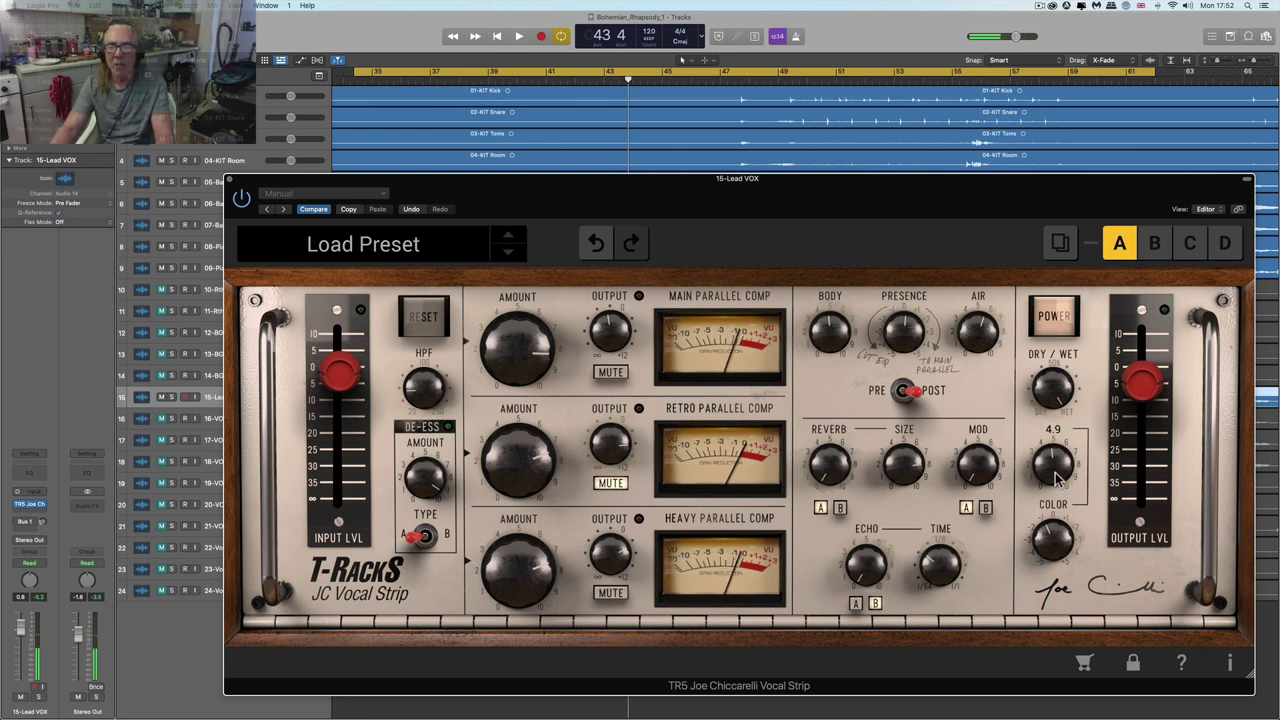
left_click(1056, 532)
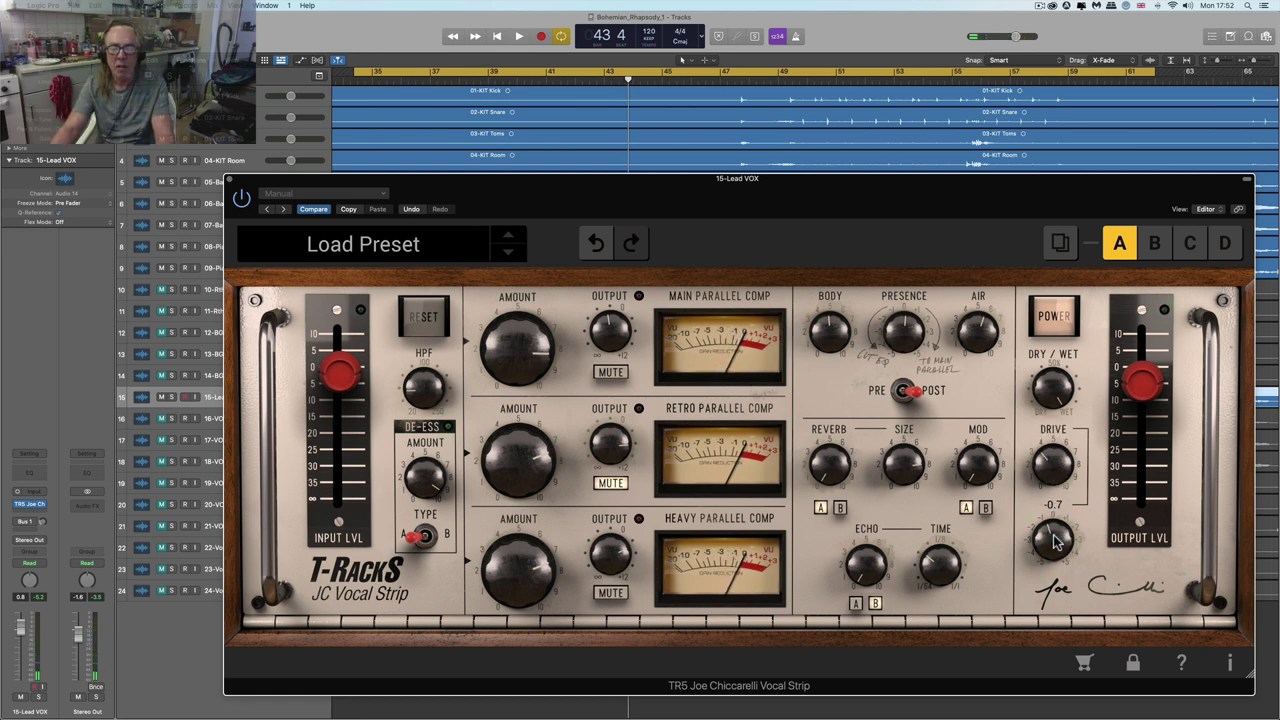
left_click(1051, 478)
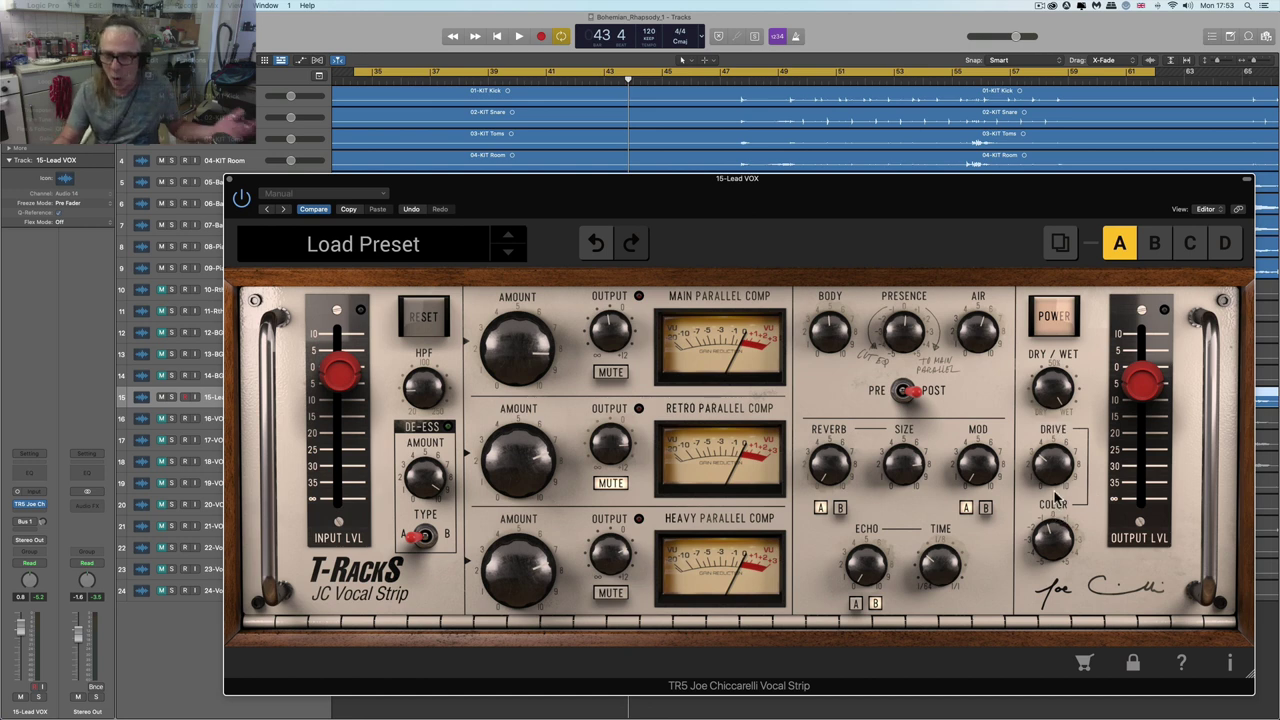
- Lower the drive to about 3.5 and bring the color close to zero
mouse_move(1058, 475)
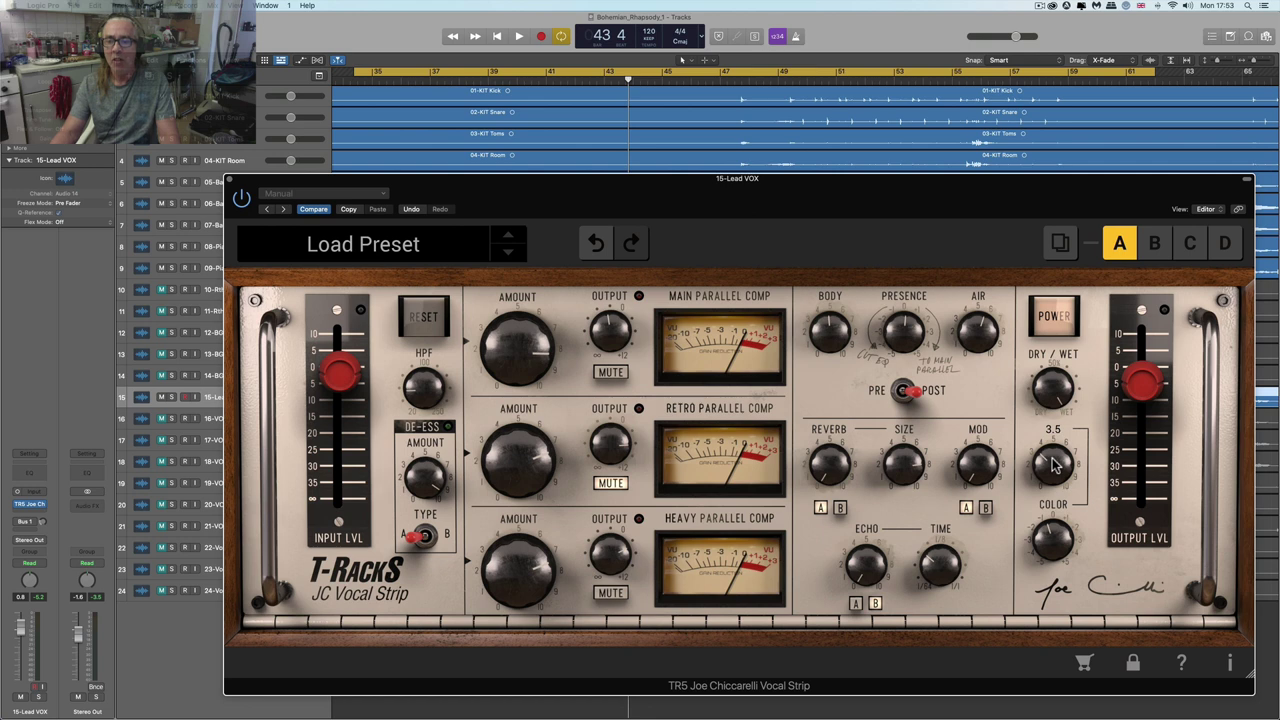
left_click_drag(1052, 459, 1057, 486)
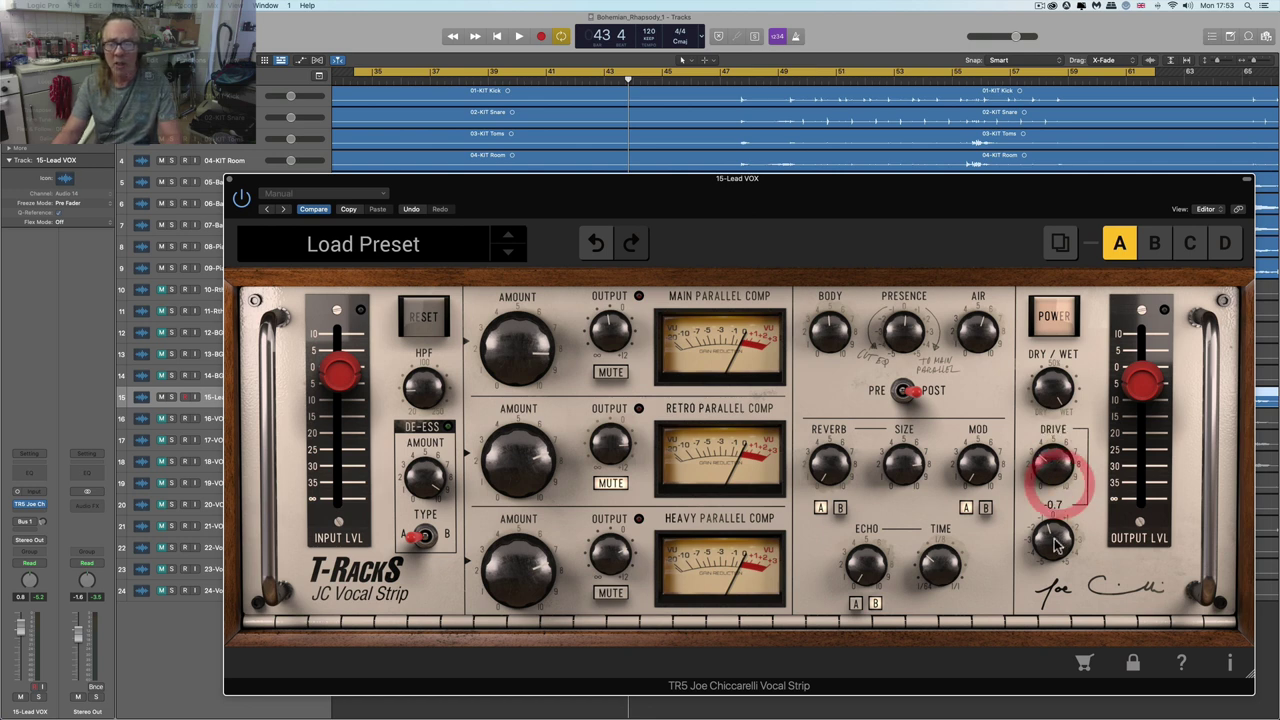
left_click_drag(1055, 543, 1052, 532)
left_click(1053, 535)
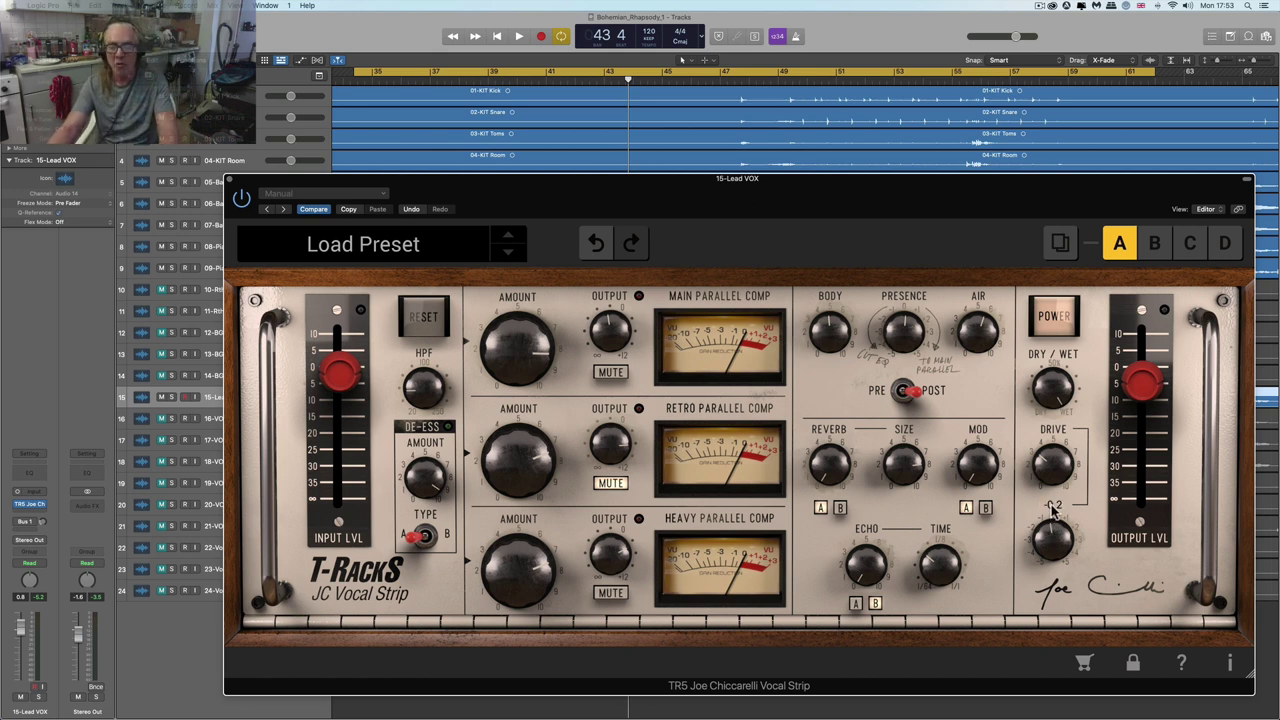
mouse_move(1055, 480)
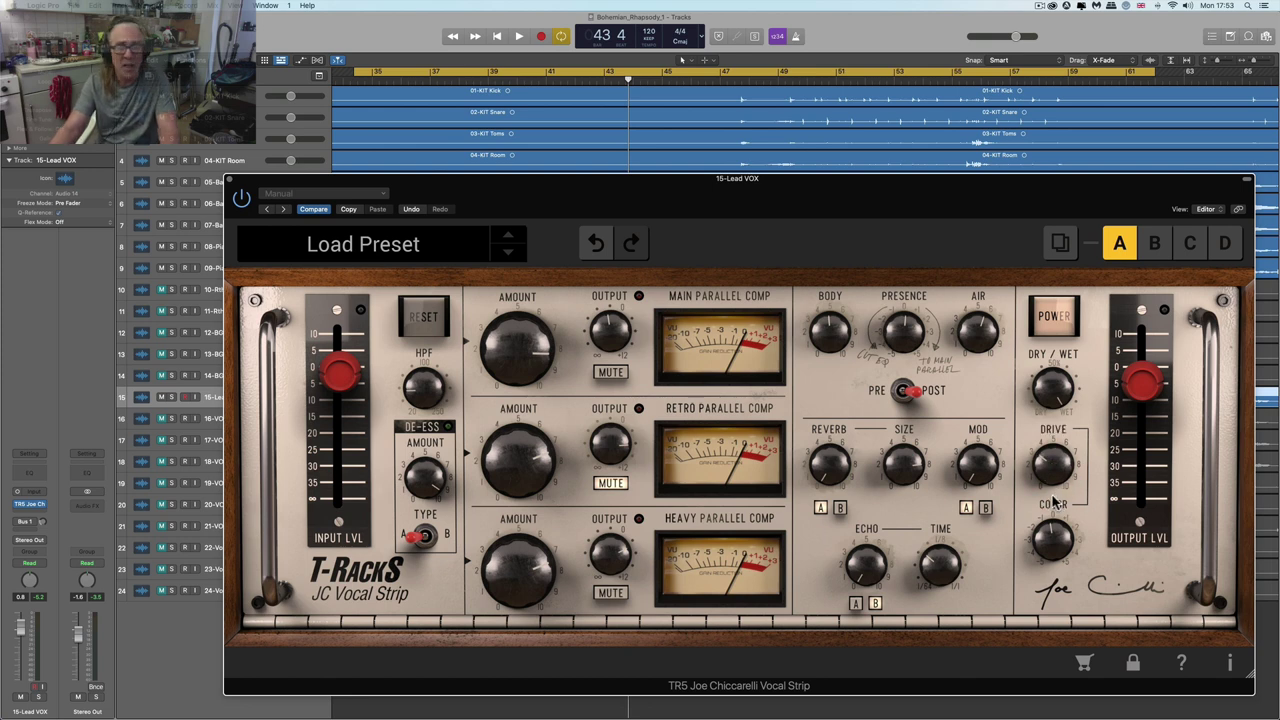
- Audition the vocal during playback while raising the reverb, setting the drive to about 3.3 and the color to about -3.4, and stop
key("space")
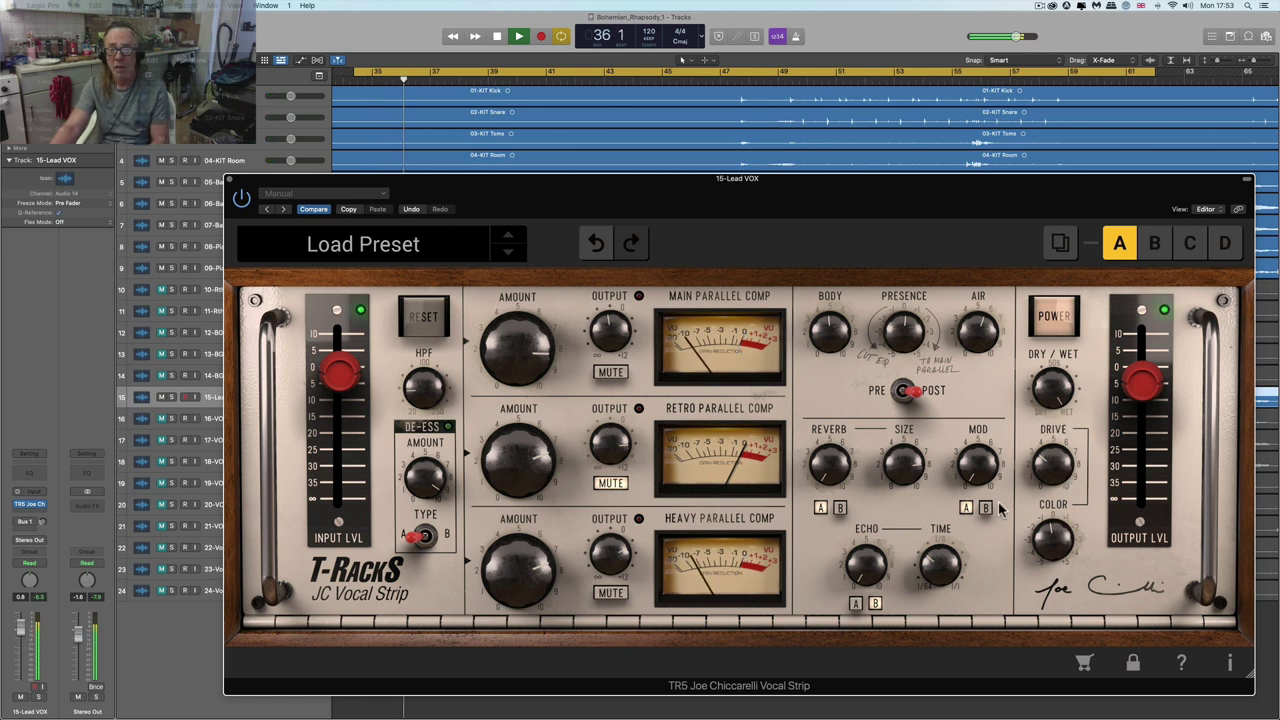
left_click_drag(1049, 470, 1040, 441)
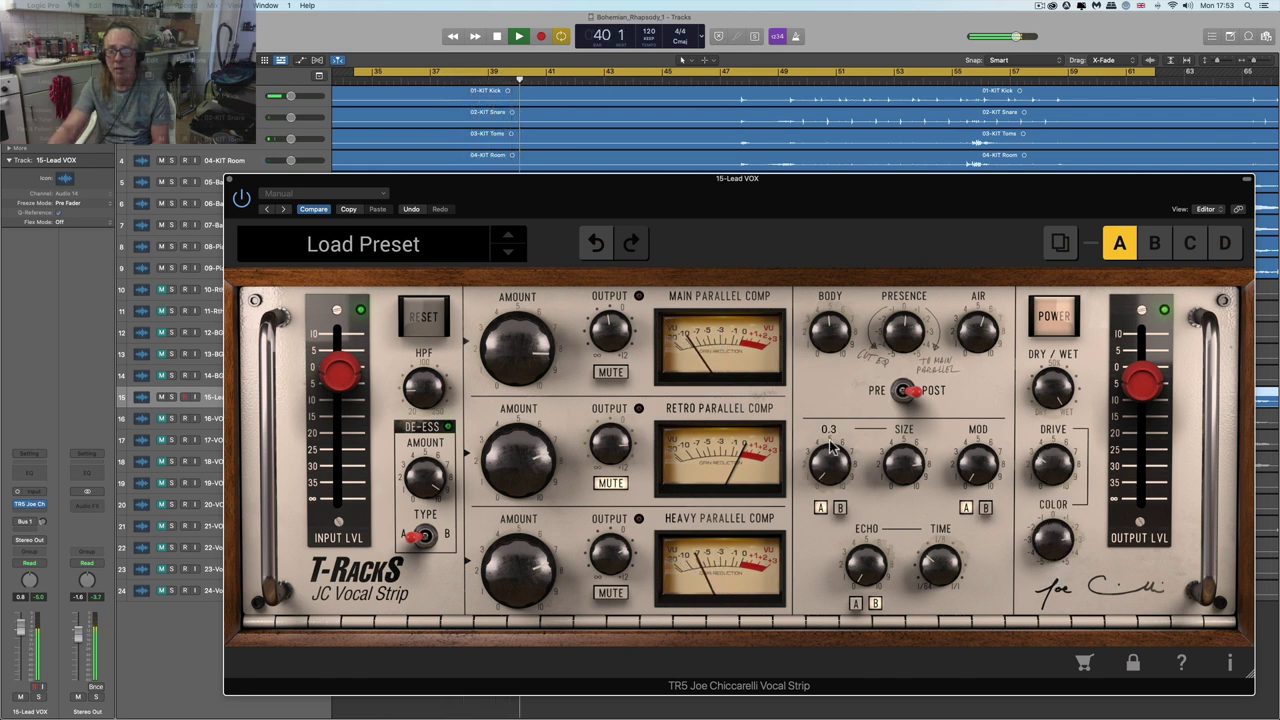
left_click_drag(829, 450, 810, 328)
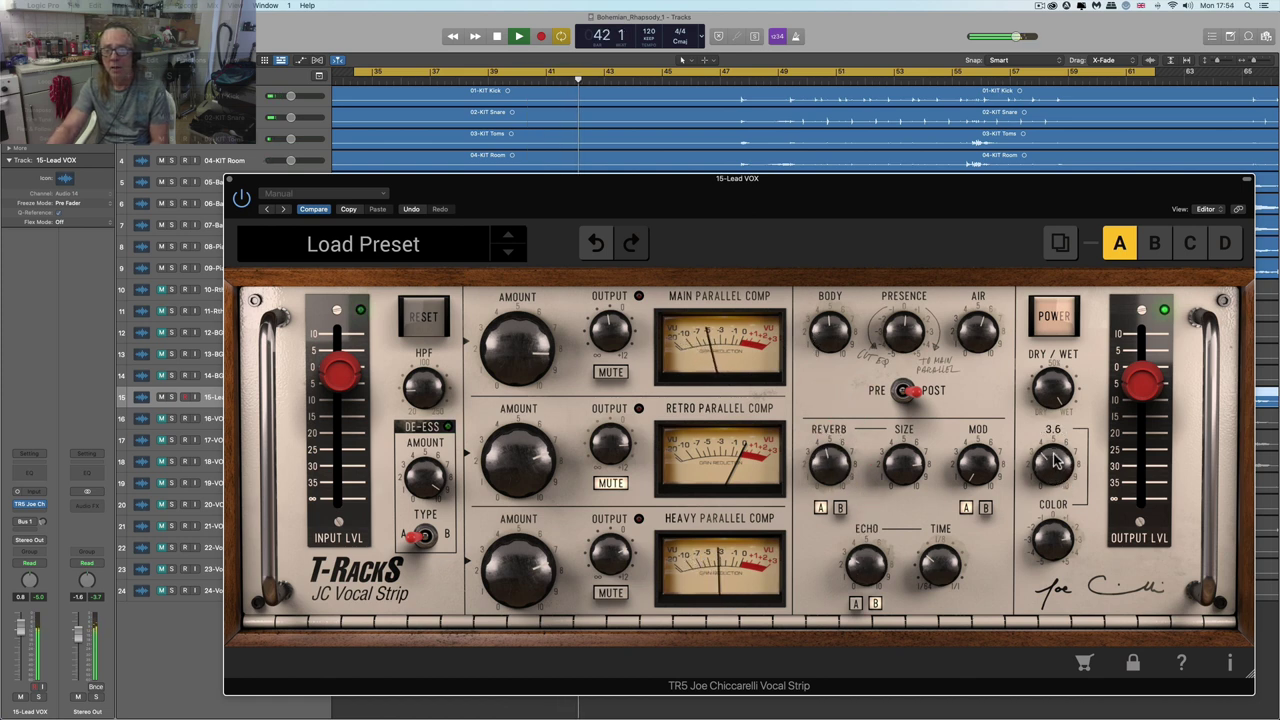
mouse_move(1059, 477)
left_mouse_down()
mouse_move(1057, 450)
mouse_move(1057, 488)
left_mouse_up()
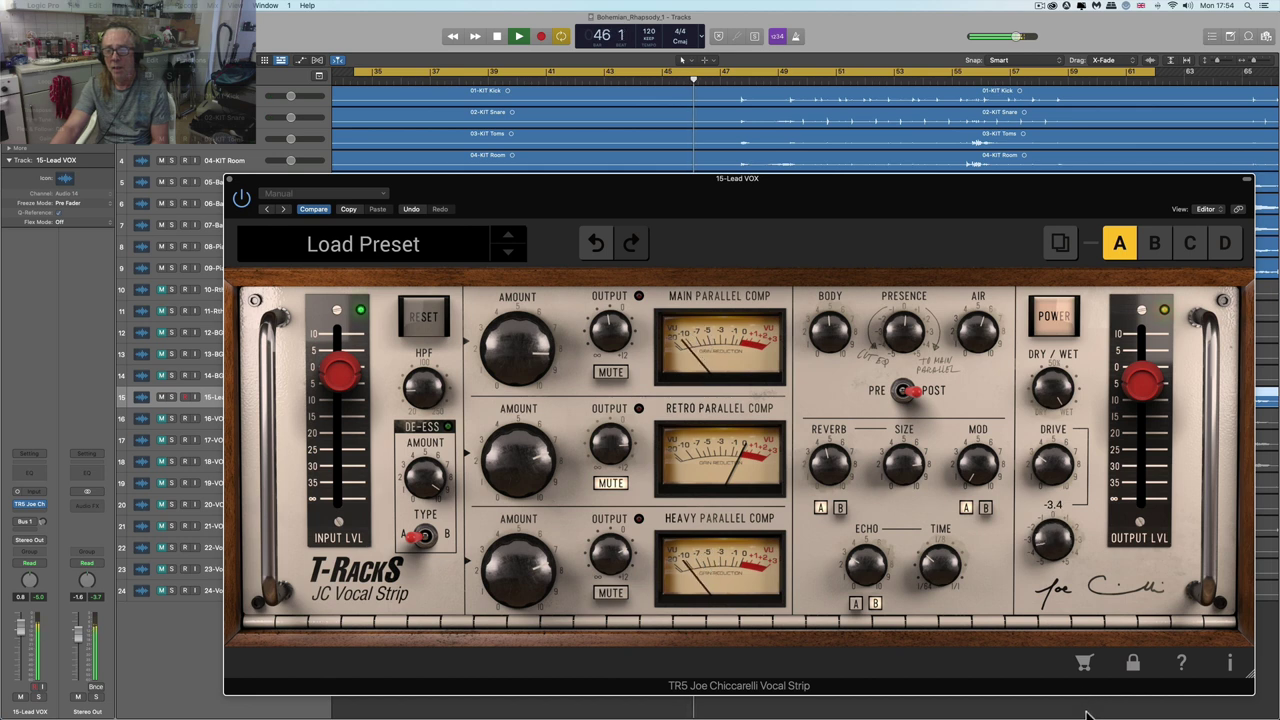
mouse_move(1062, 465)
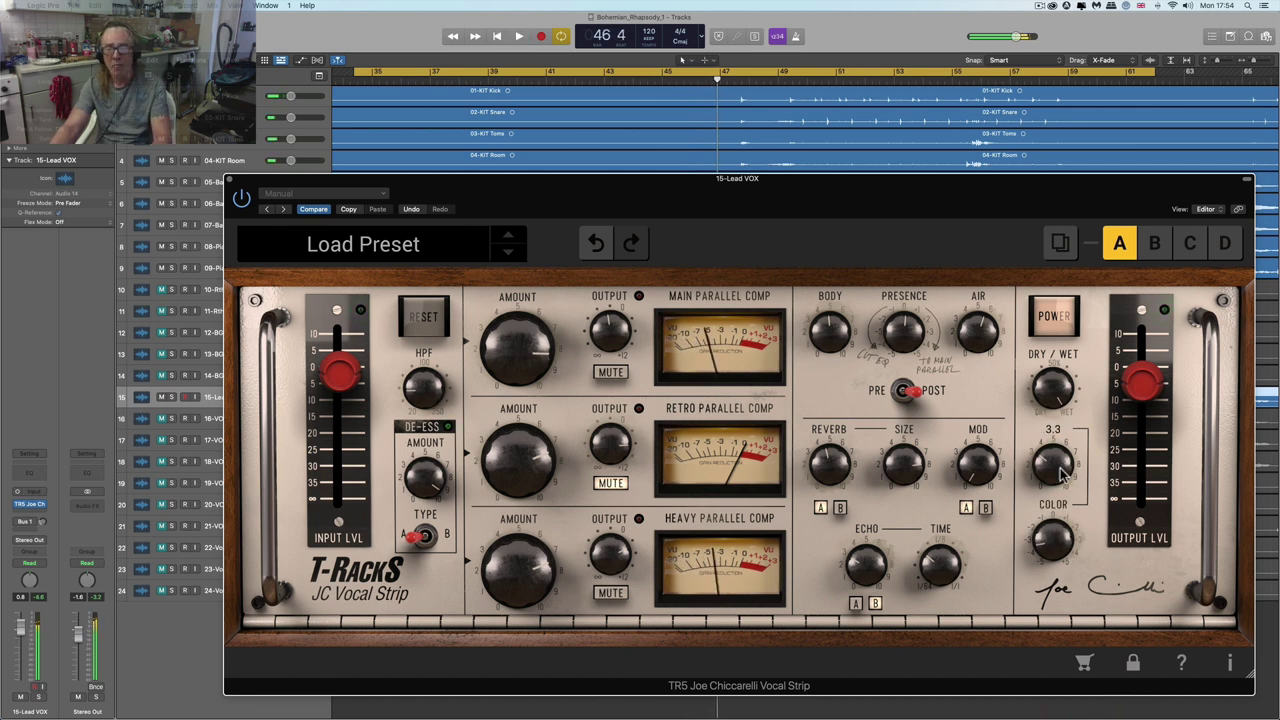
mouse_move(1052, 505)
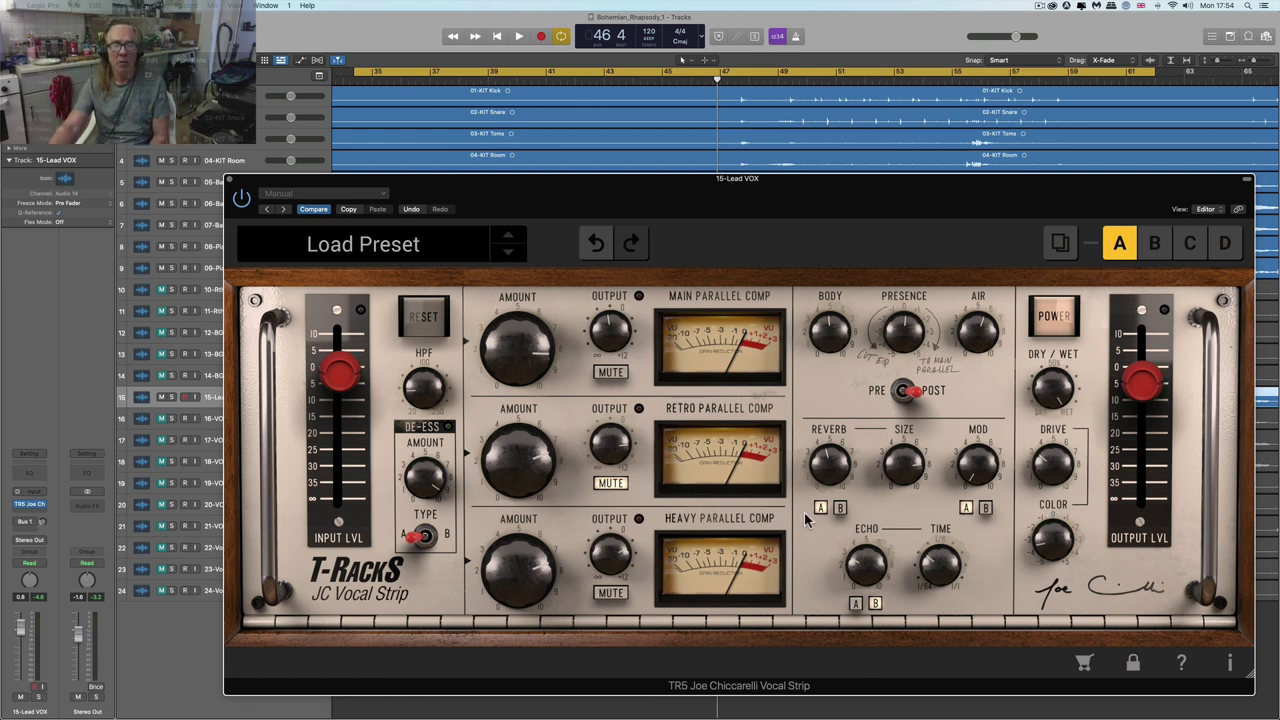
- Browse the vocal strip's factory presets and close the list without loading one
mouse_move(545, 553)
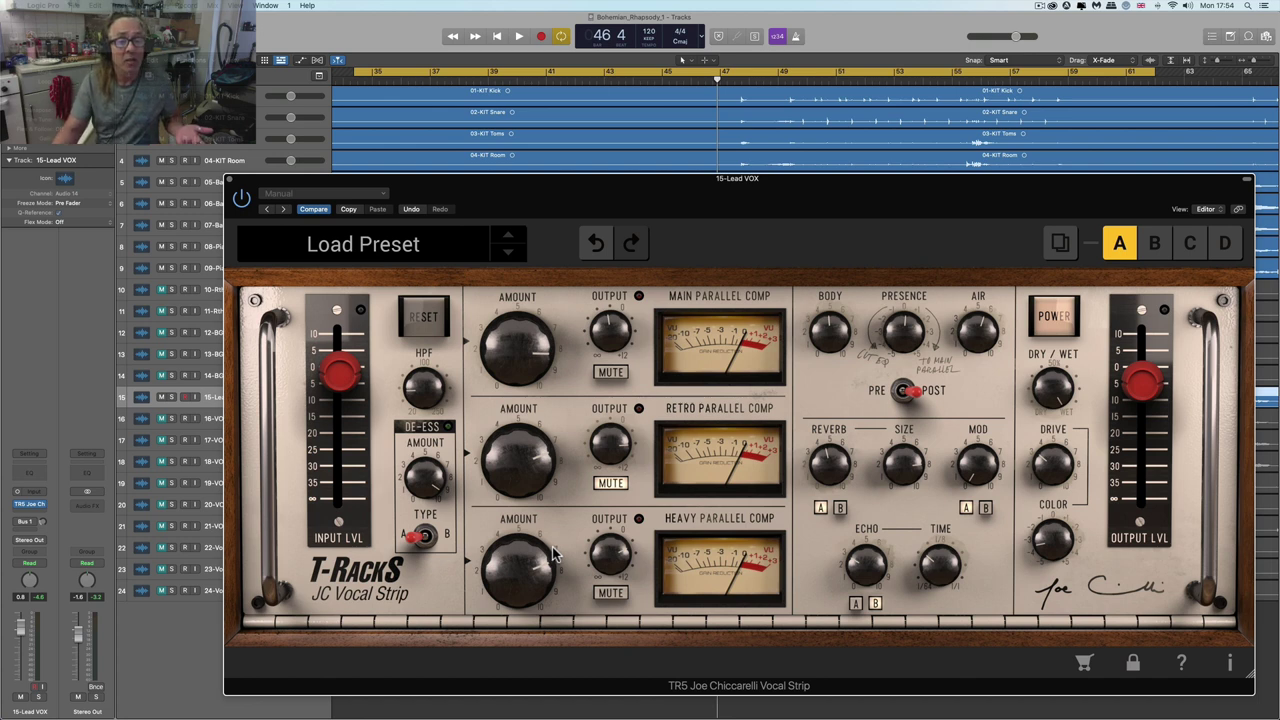
mouse_move(483, 422)
left_click(364, 250)
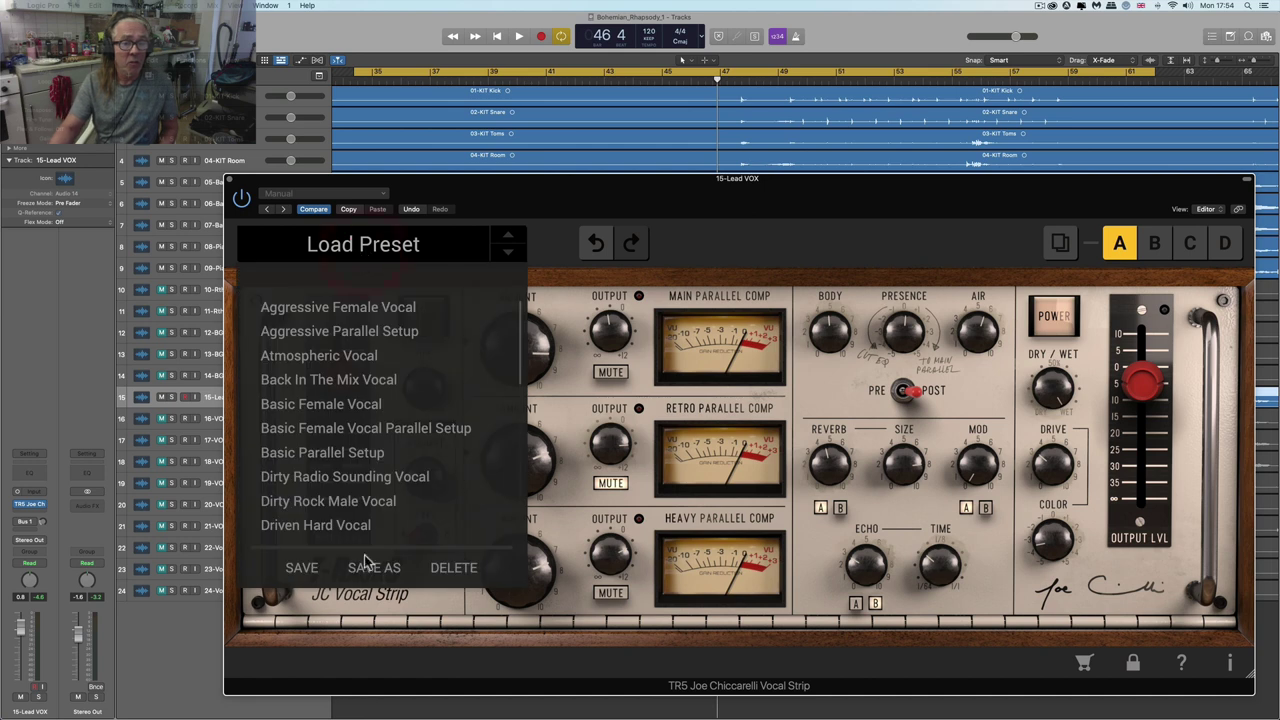
scroll(364, 445, "down", 10)
scroll(362, 445, "up", 12)
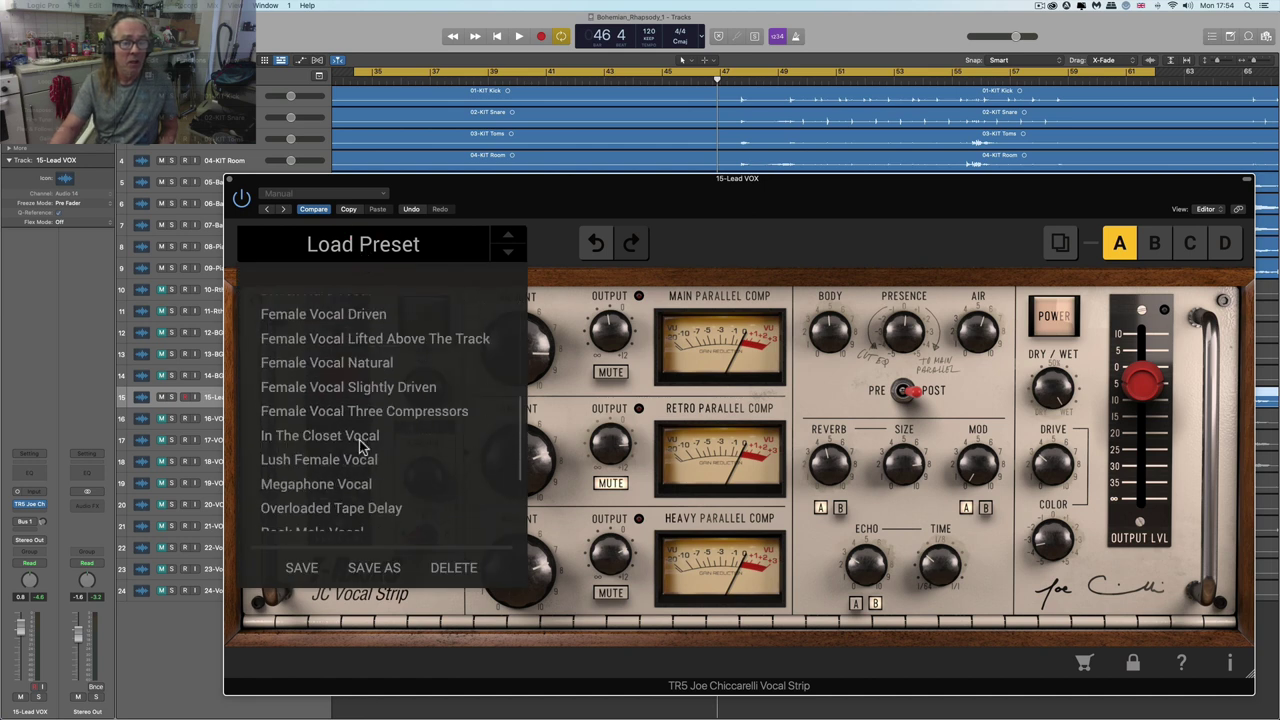
left_click(552, 207)
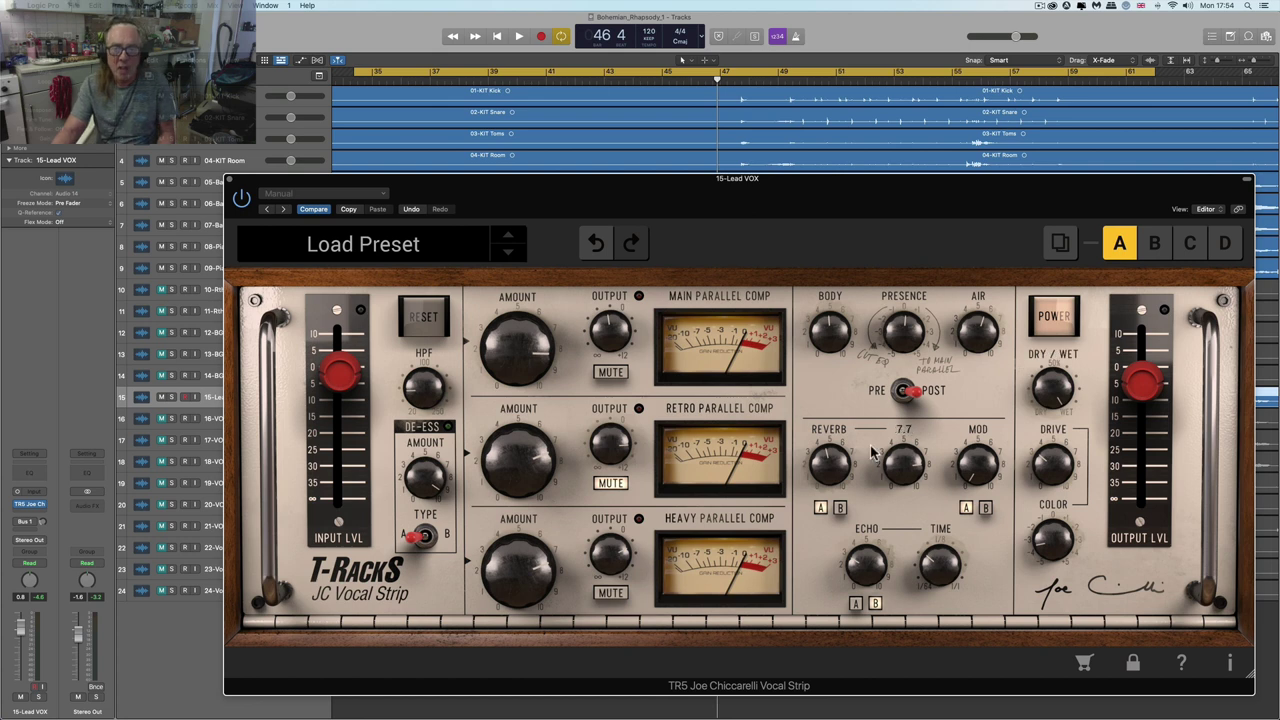
- Copy the current settings from slot A to slot B, checking both slots and returning to A
left_click(1062, 248)
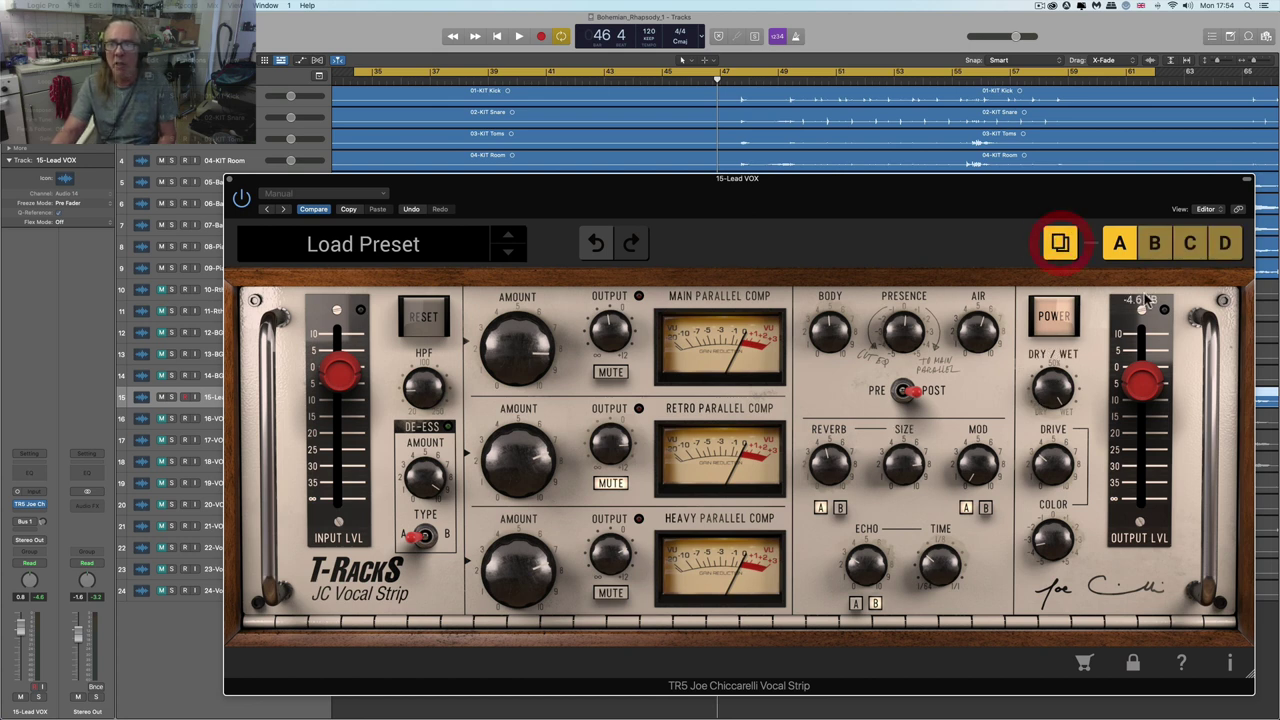
left_click(1153, 243)
left_click(1118, 246)
left_click(1152, 245)
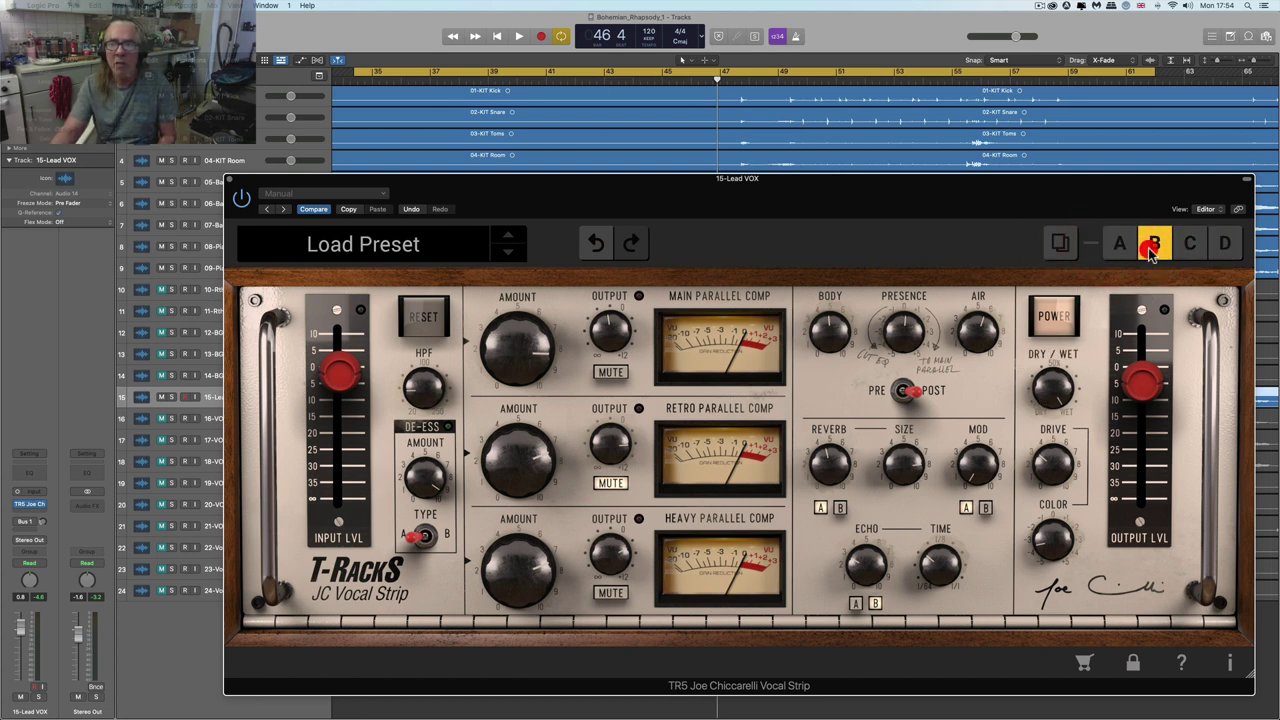
left_click(1120, 245)
- Vary slot A's presence, air, reverb, echo and modulation settings, with the size at about 6.6 and the drive at about 4.6
left_click(907, 304)
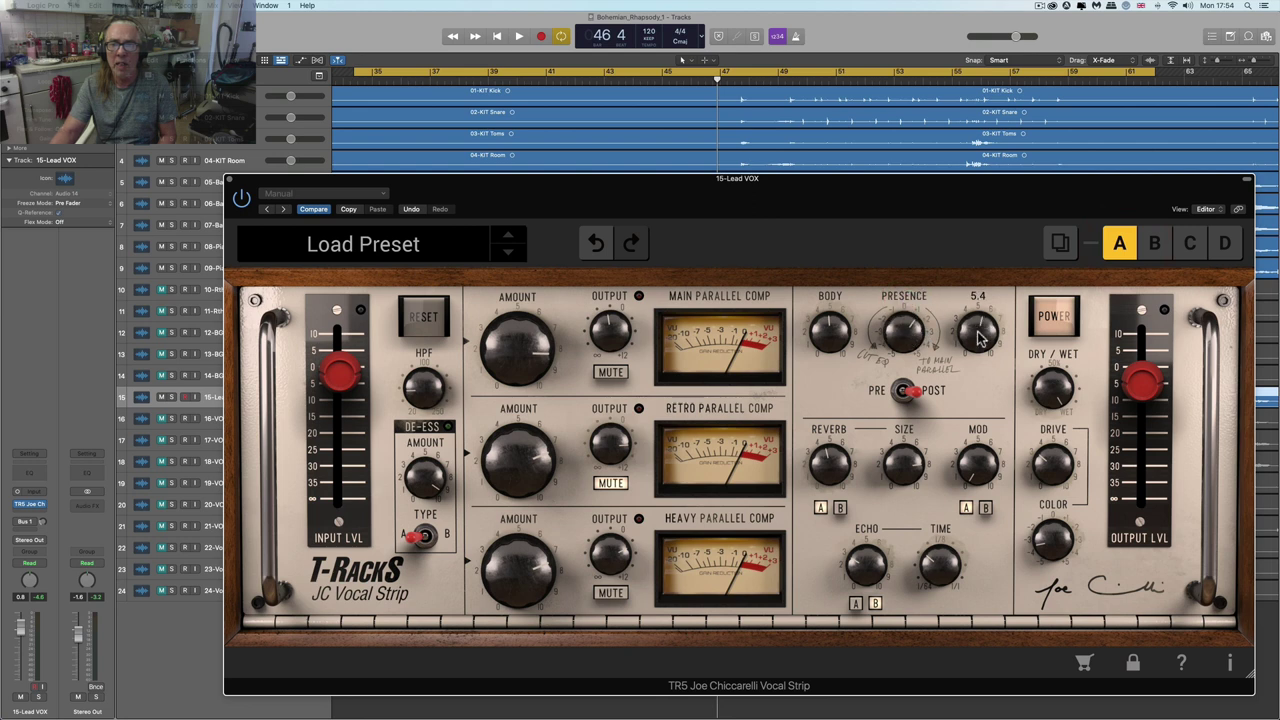
left_click(951, 437)
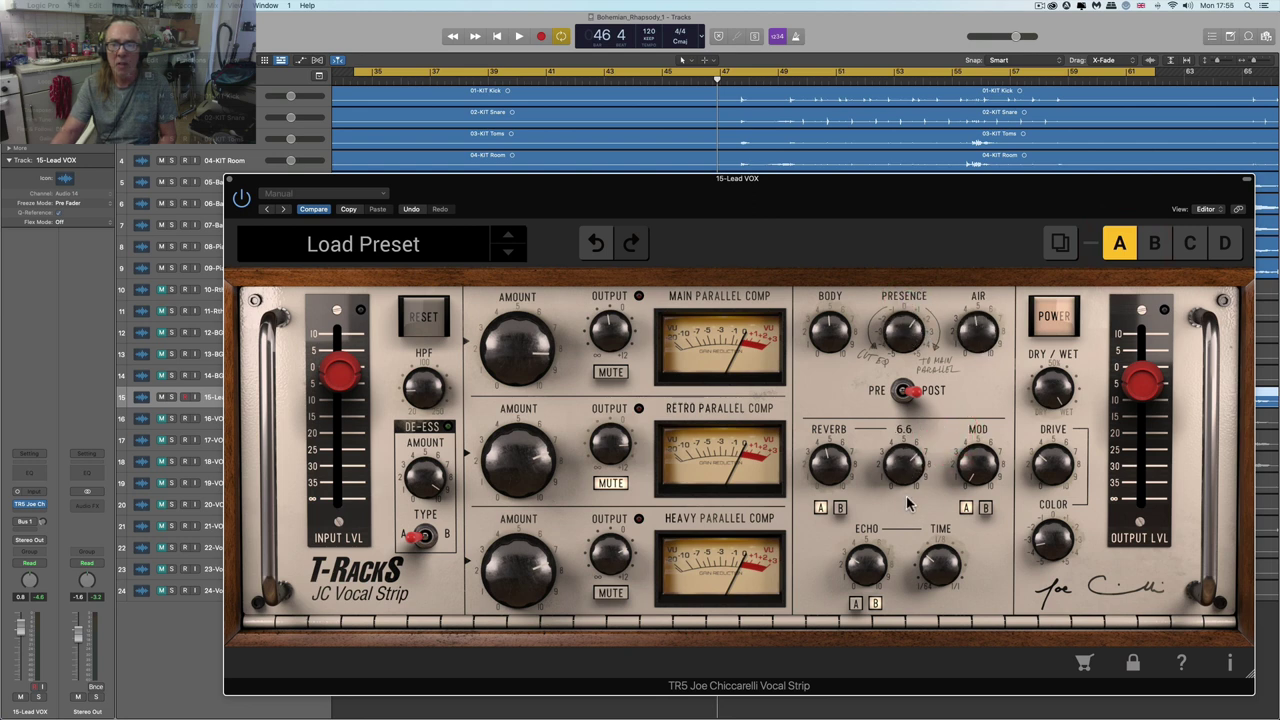
mouse_move(873, 570)
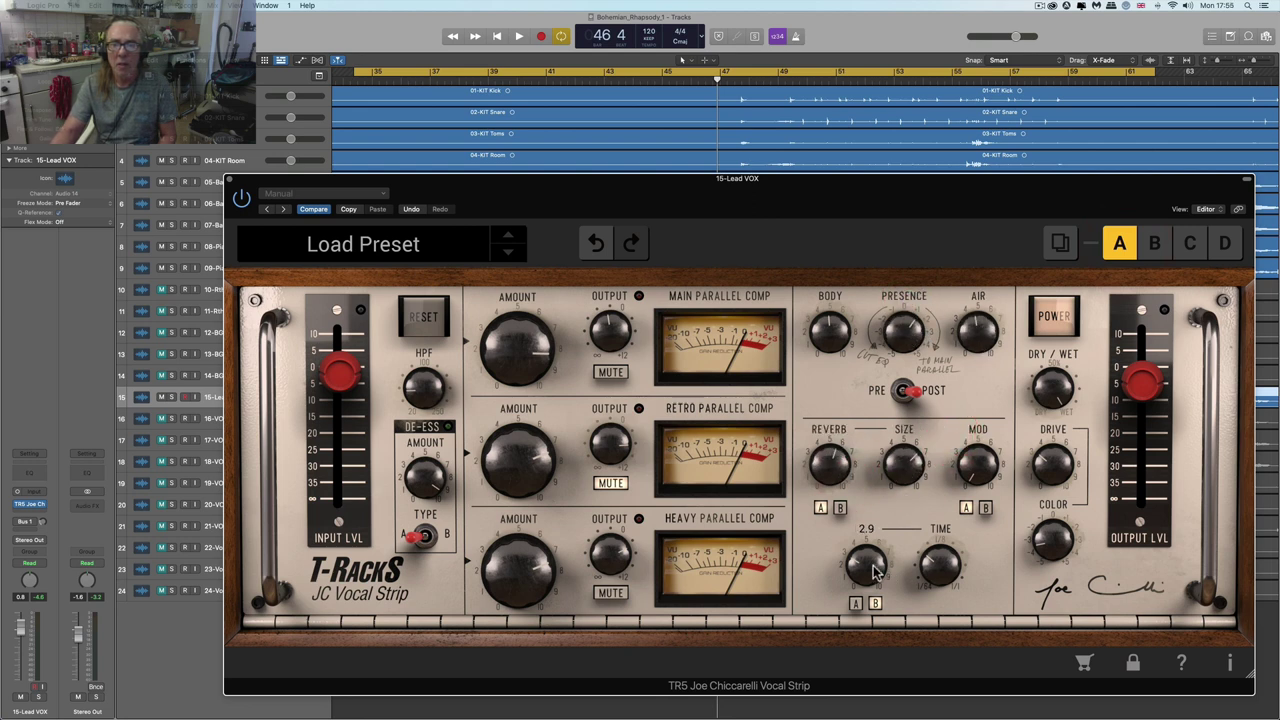
mouse_move(985, 465)
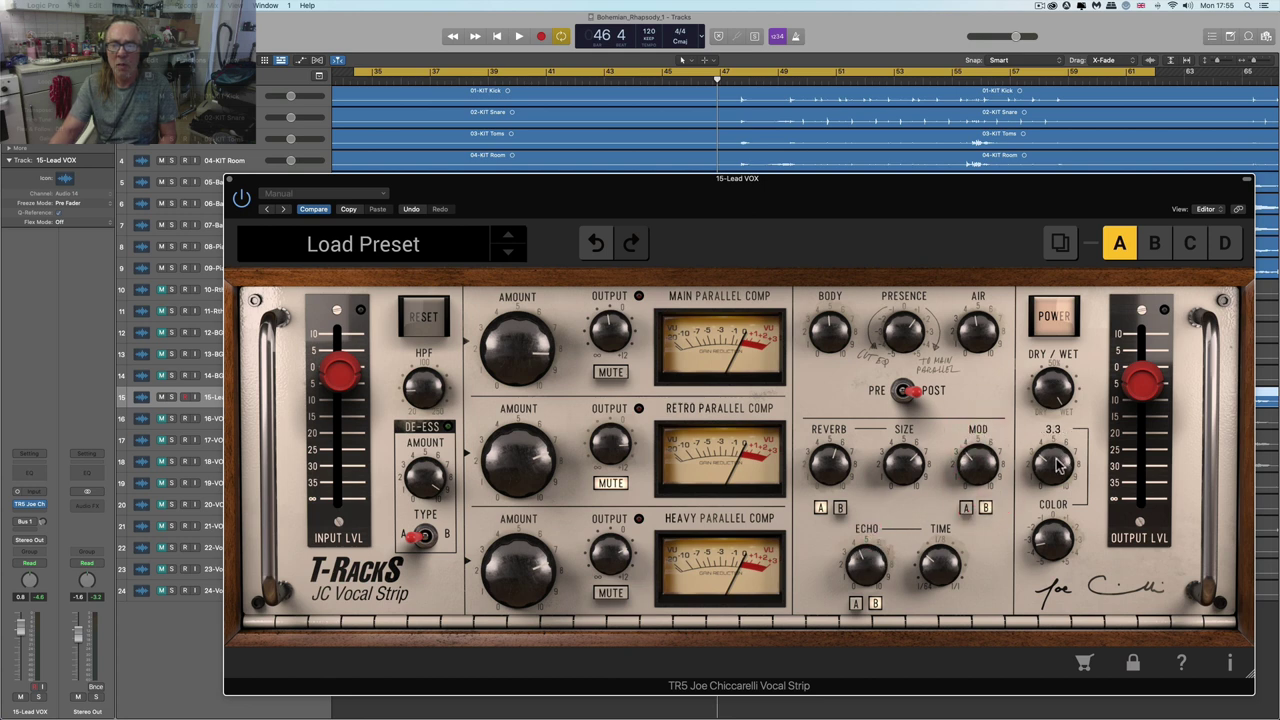
mouse_move(600, 340)
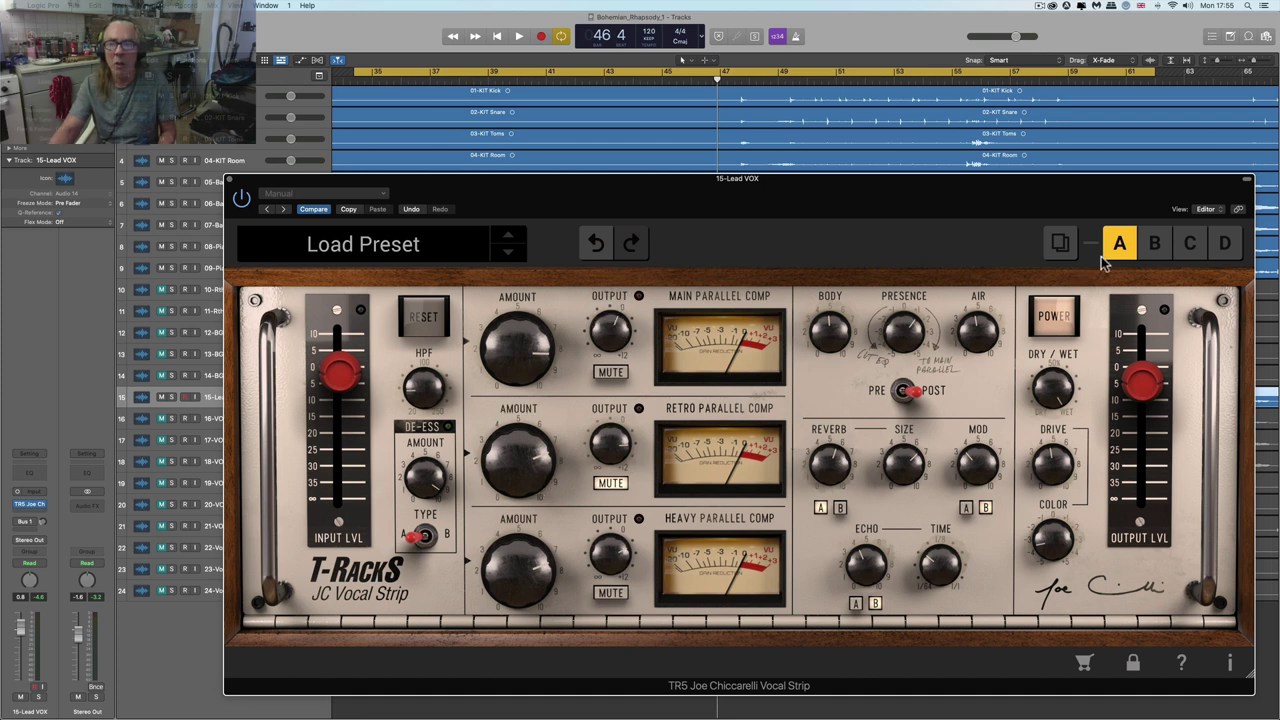
- Switch repeatedly between slots A and B to compare their control settings, ending on A
left_click(1155, 247)
left_click(1126, 247)
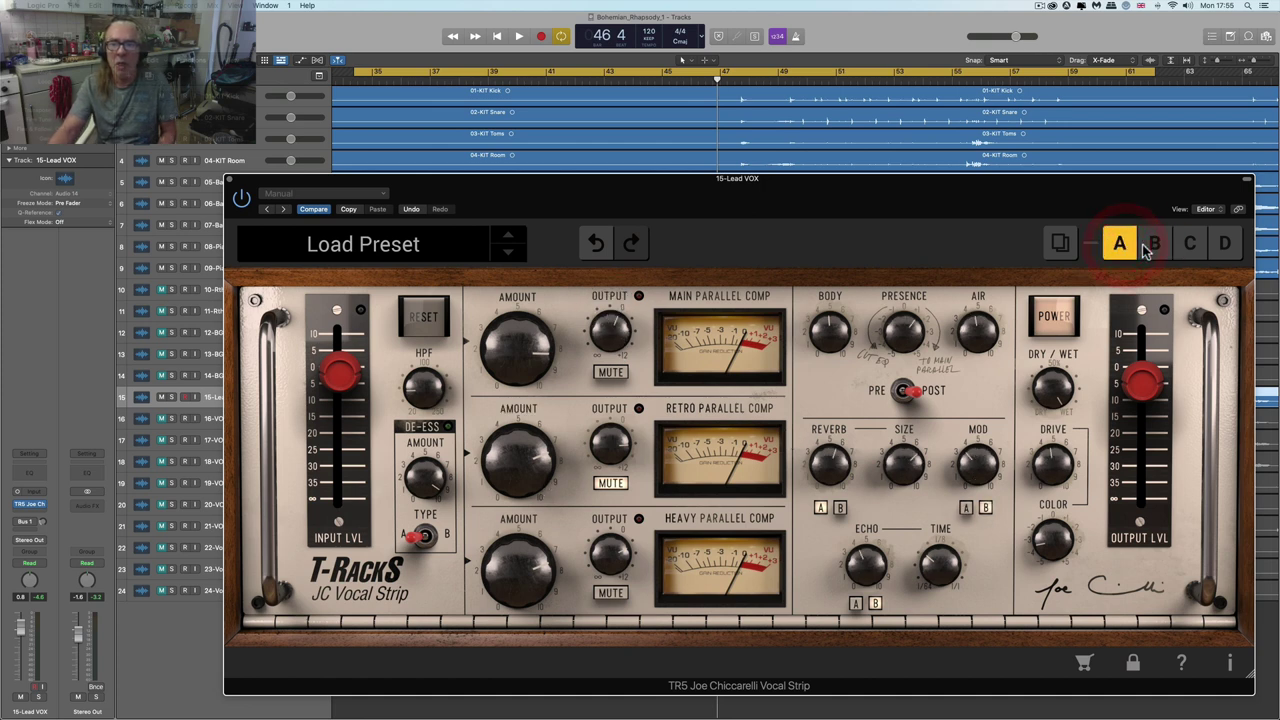
left_click(1151, 247)
left_click(1130, 246)
left_click(1155, 248)
left_click(1122, 248)
left_click(1155, 248)
left_click(1122, 248)
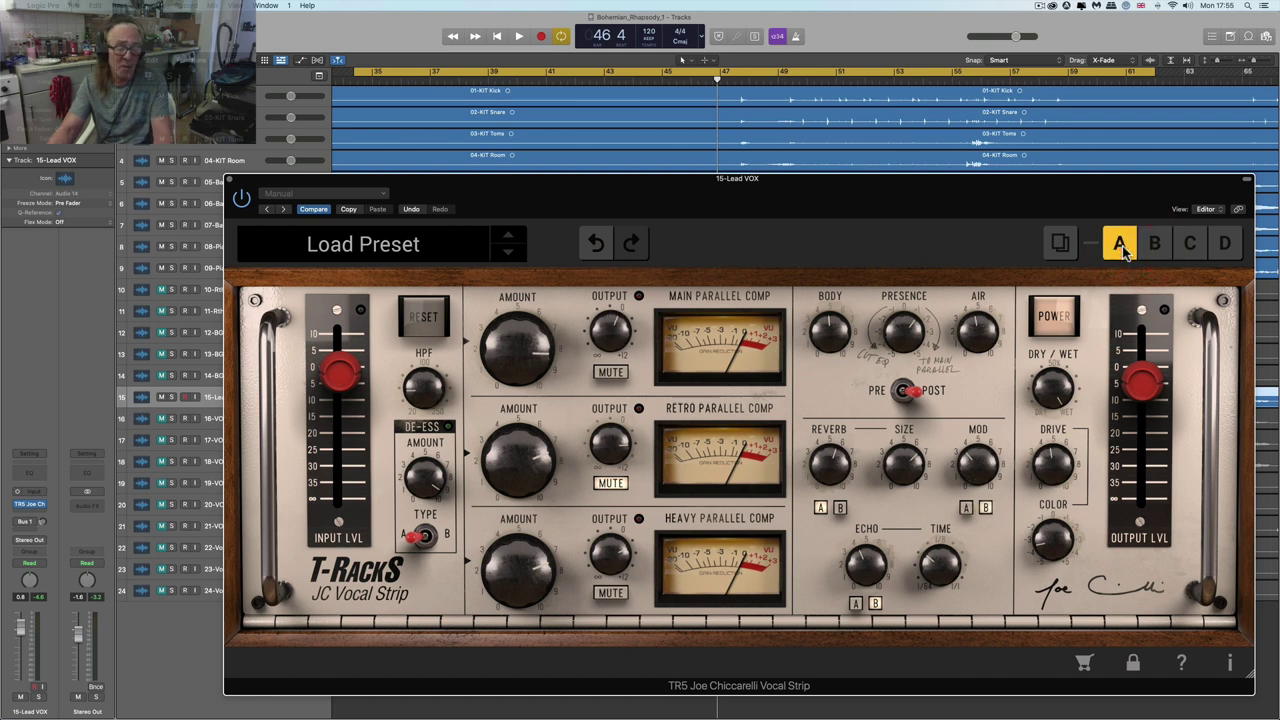
- Compare the sound of slots A and B on the lead vocal during playback and stop on A
key("space")
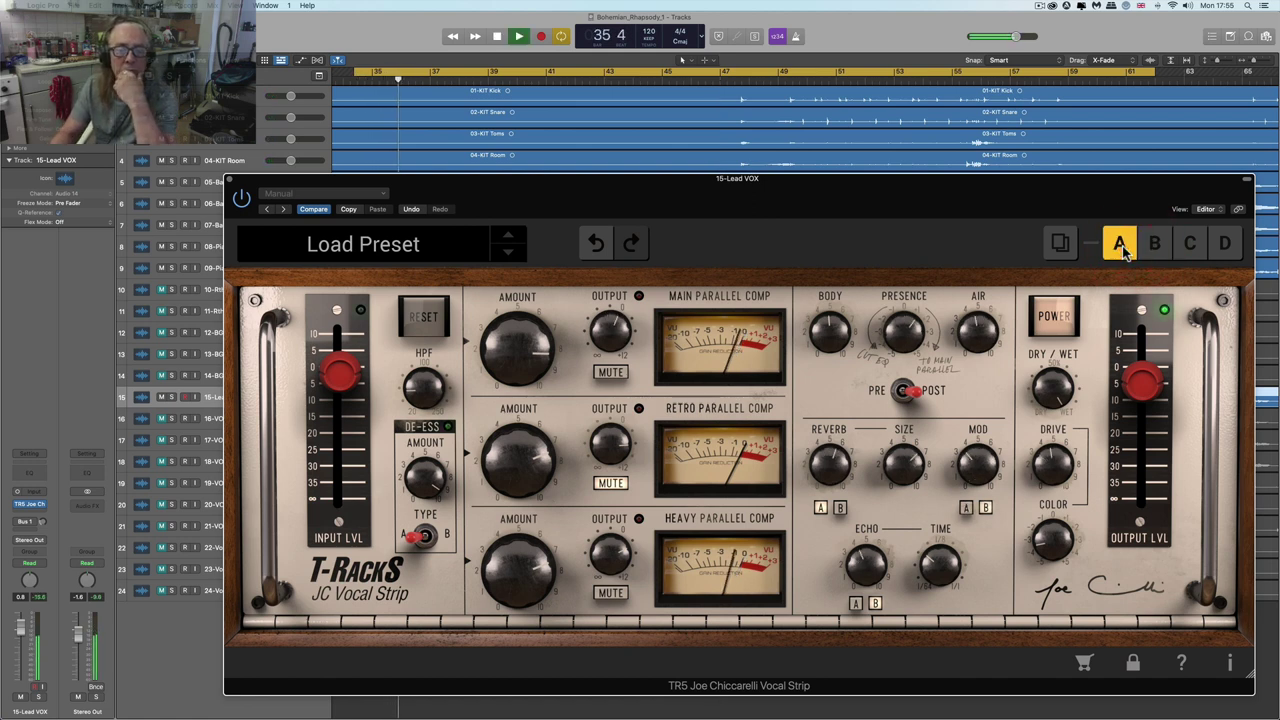
mouse_move(1055, 487)
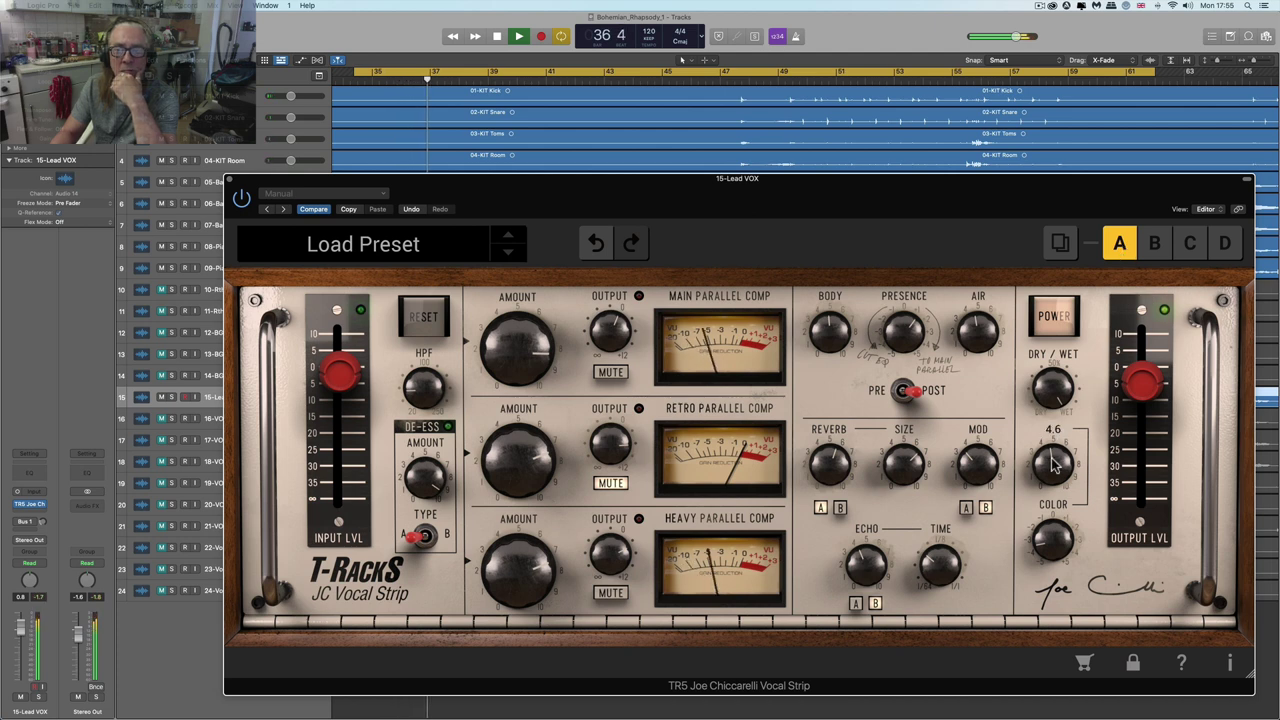
left_click(1154, 242)
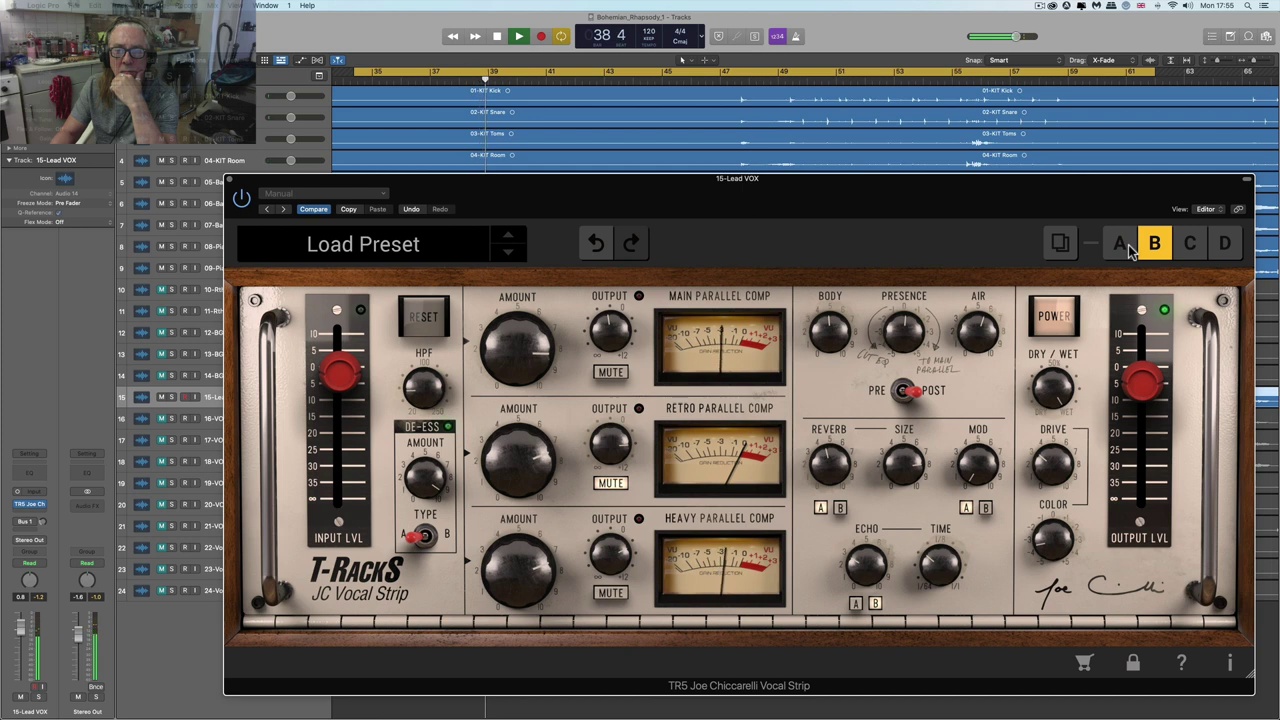
left_click(1127, 248)
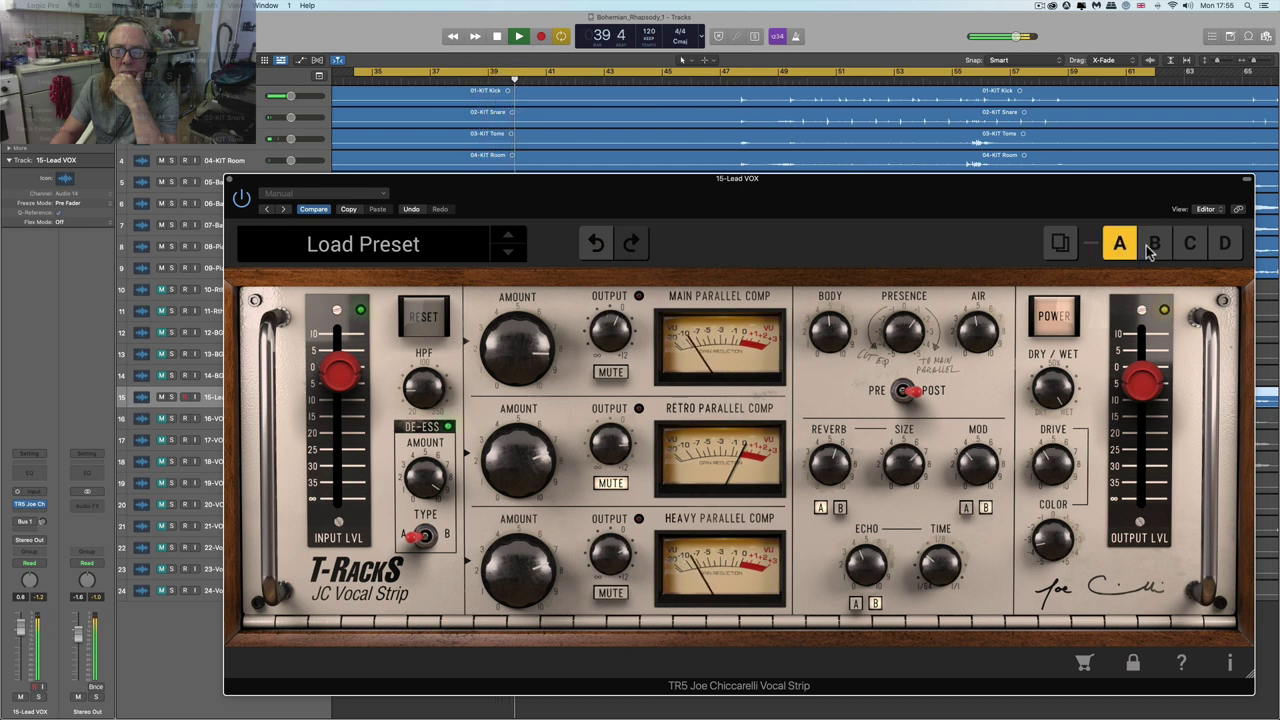
left_click(1153, 246)
left_click(1120, 247)
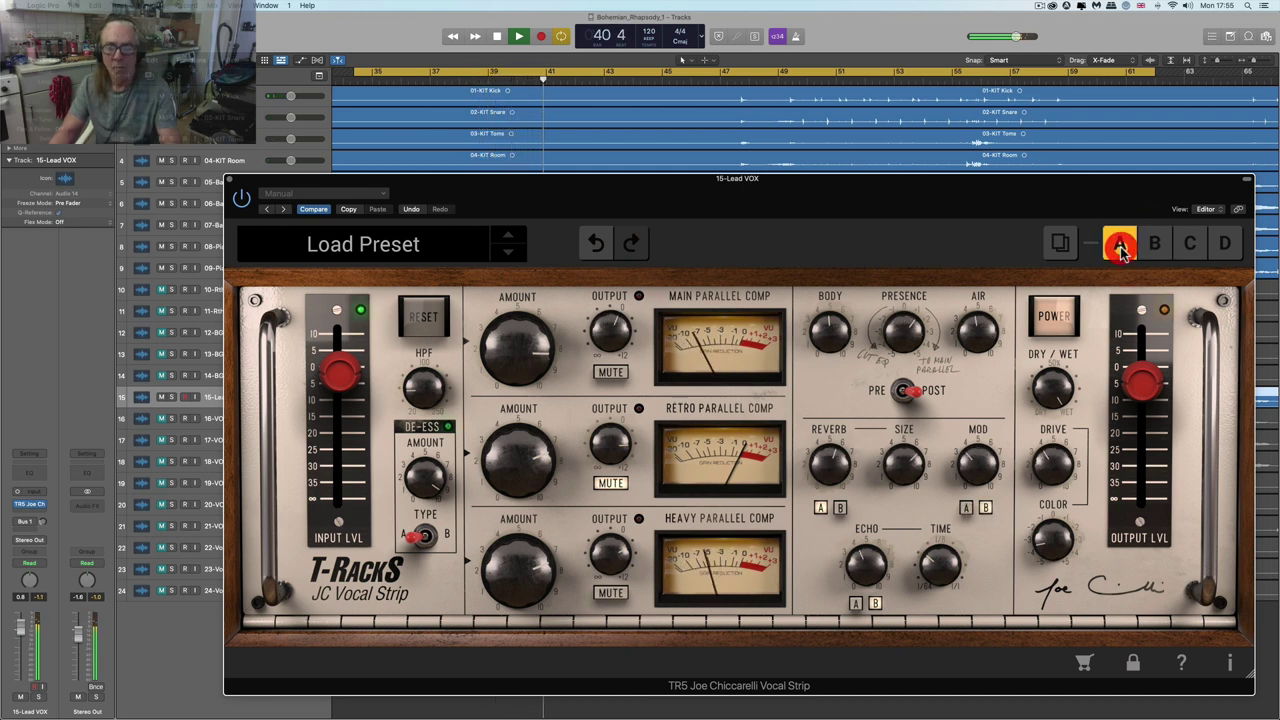
key("space")
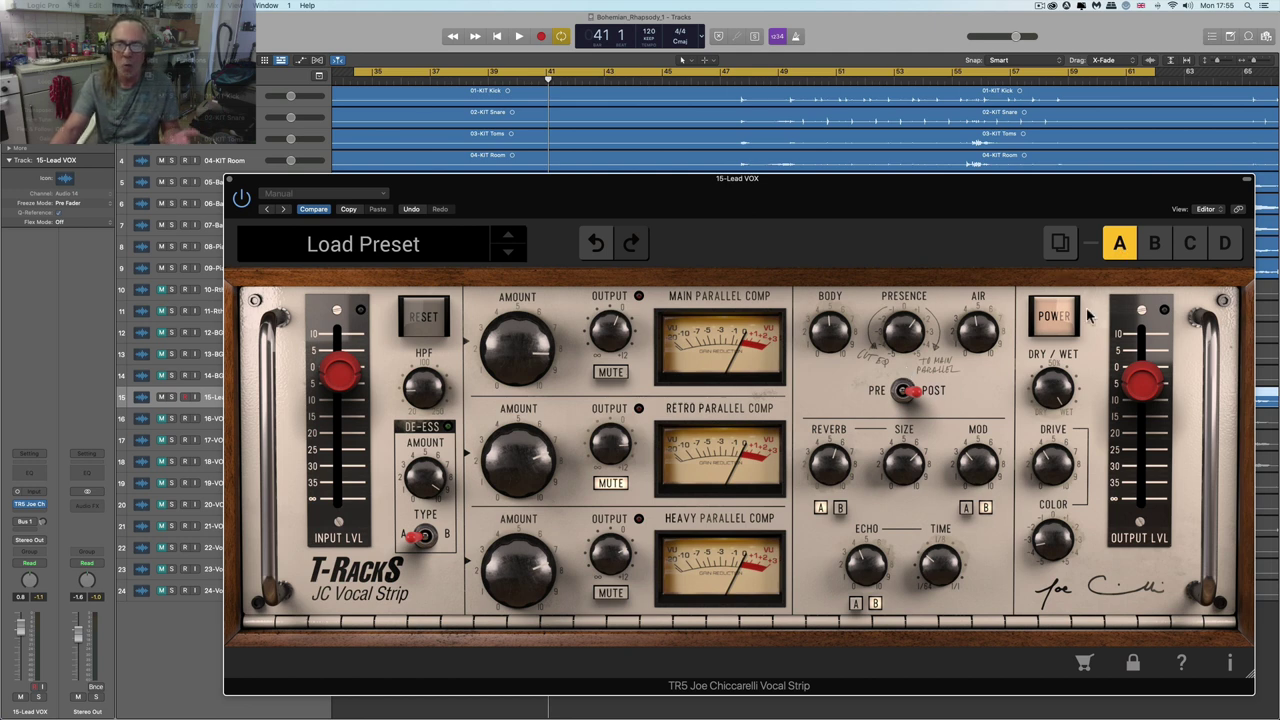
- Alternate between slots B and A with playback stopped to show their differences, returning to A
left_click(1156, 246)
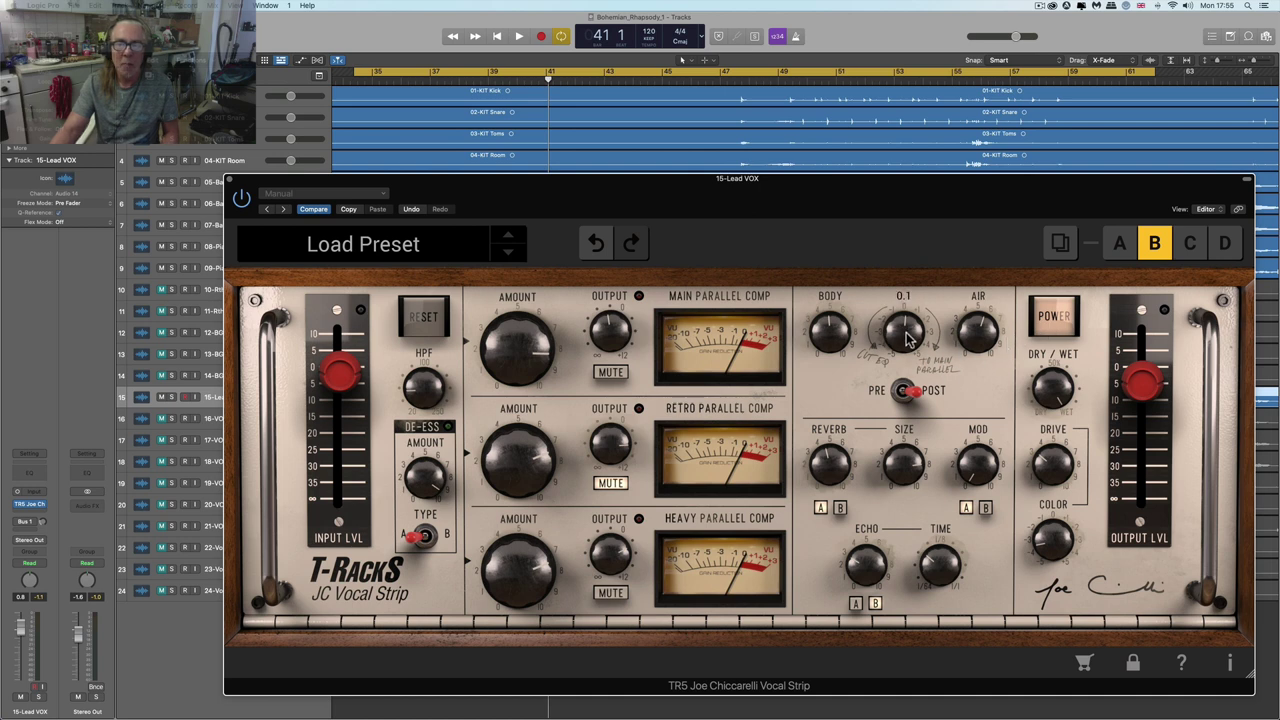
left_click(1120, 246)
left_click(1150, 244)
left_click(1124, 246)
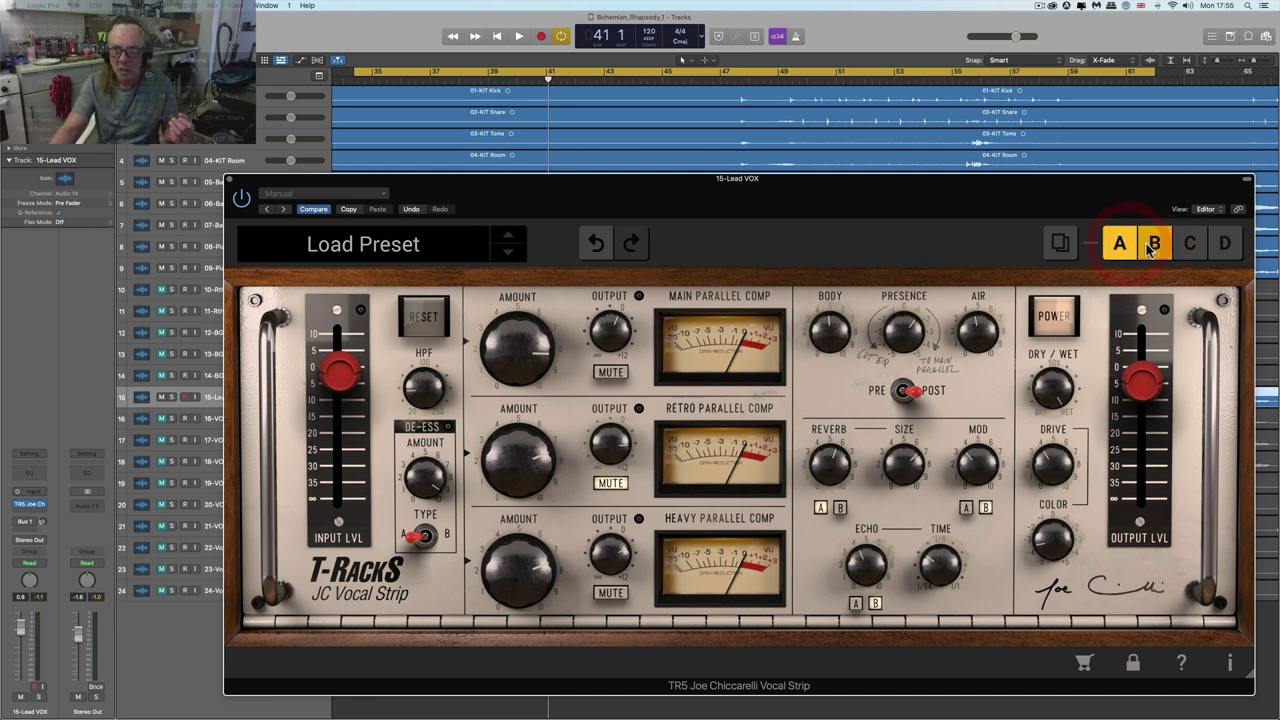
left_click(1150, 246)
left_click(1124, 246)
left_click(1150, 246)
left_click(1124, 246)
left_click(1152, 246)
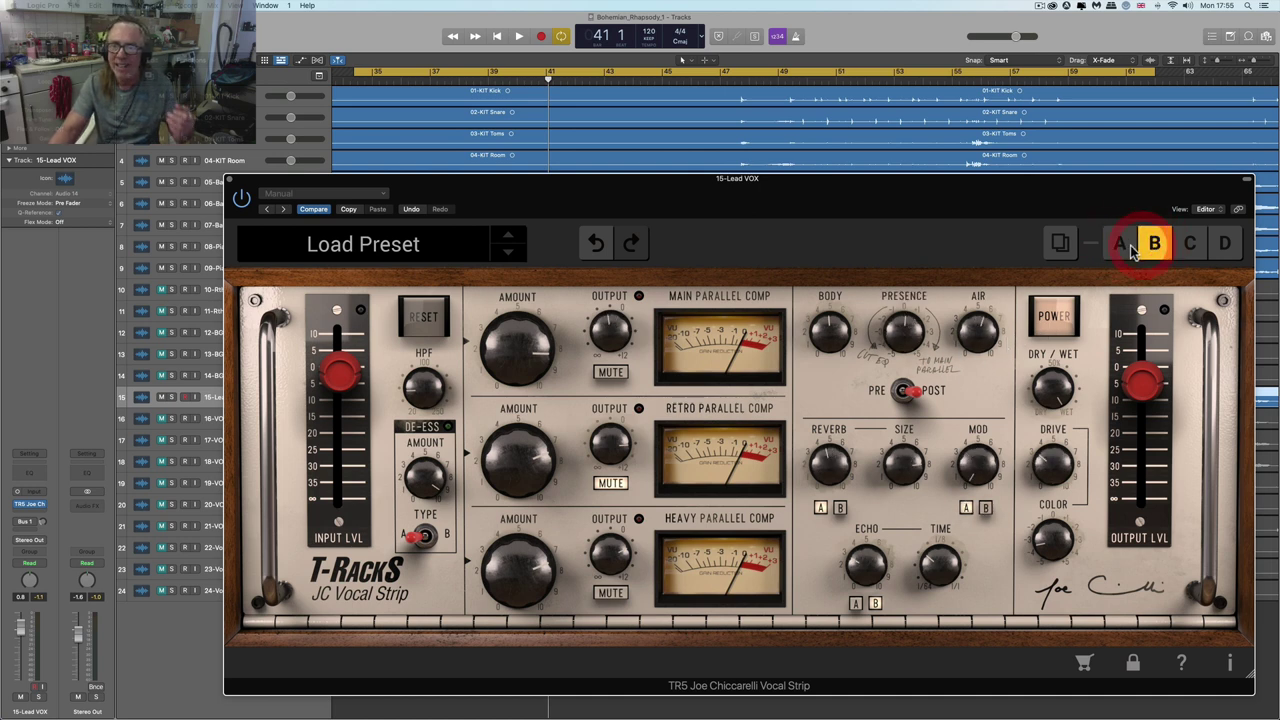
left_click(1122, 246)
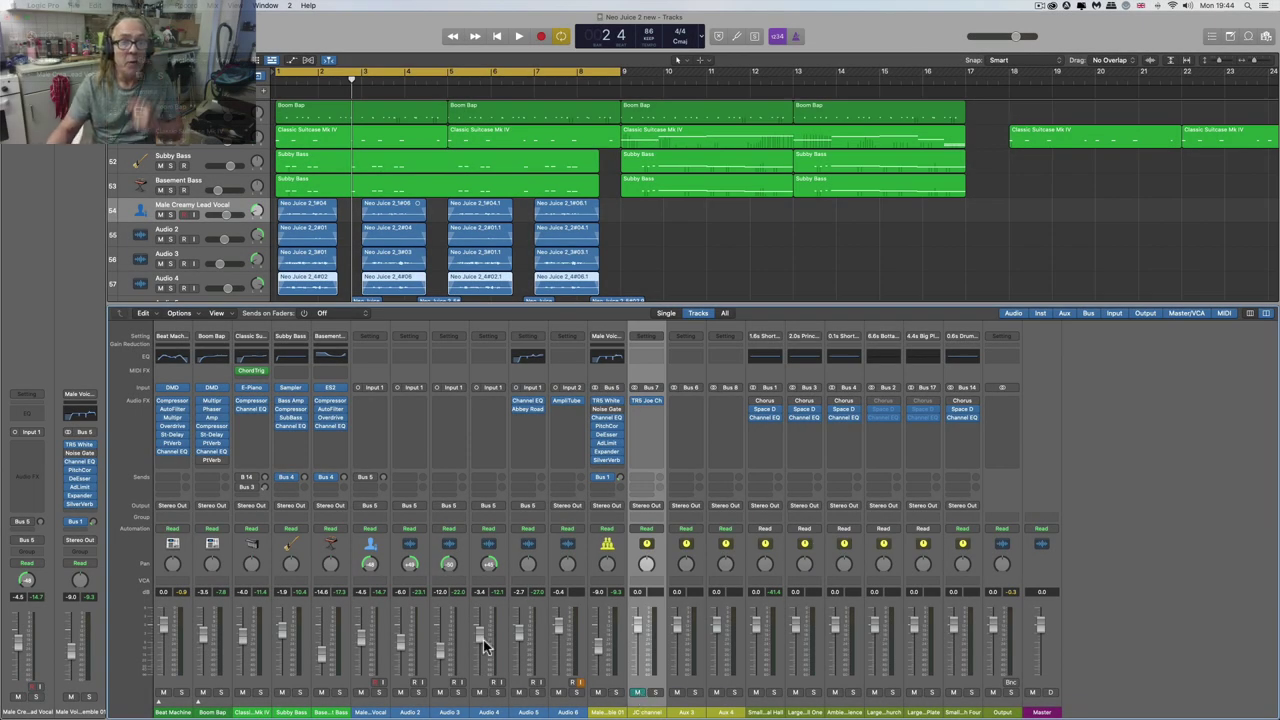
- In the Neo Juice 2 new project, select the four vocal tracks from Male Creamy Lead Vocal to Audio 4 and set their vocal bus fader to -8.2 dB
left_click(224, 277, "shift")
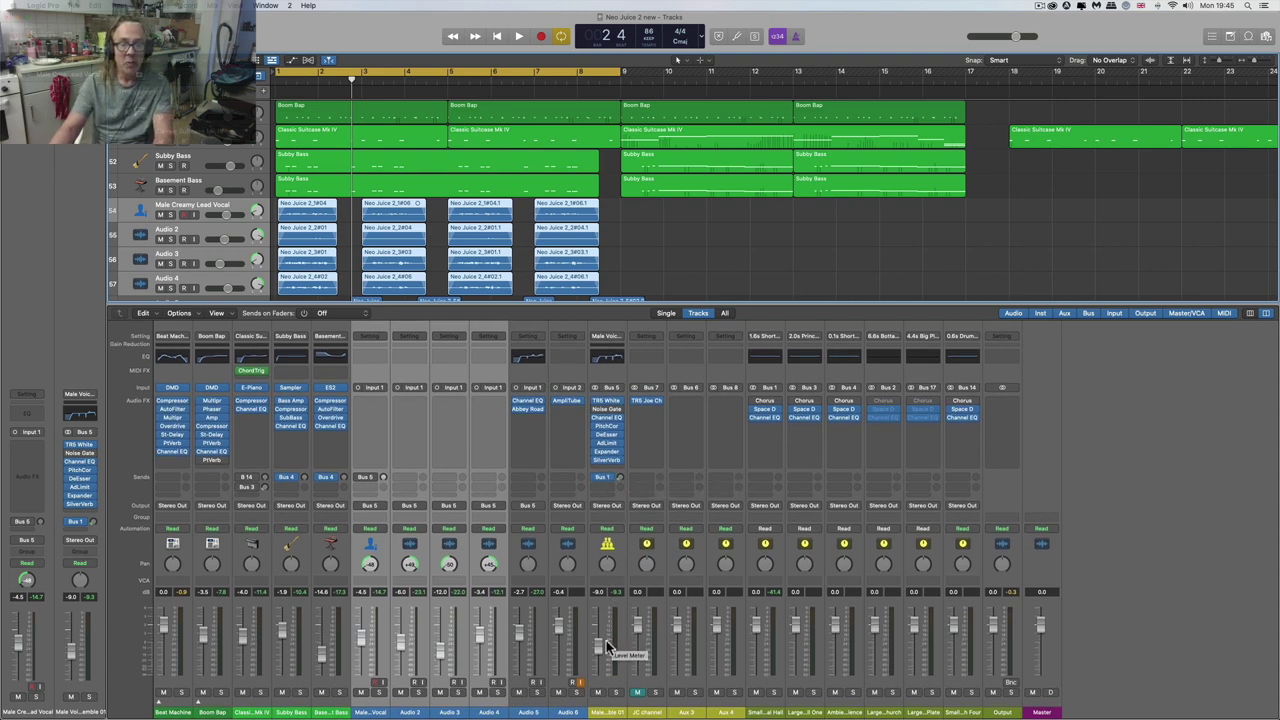
left_click_drag(600, 645, 598, 638)
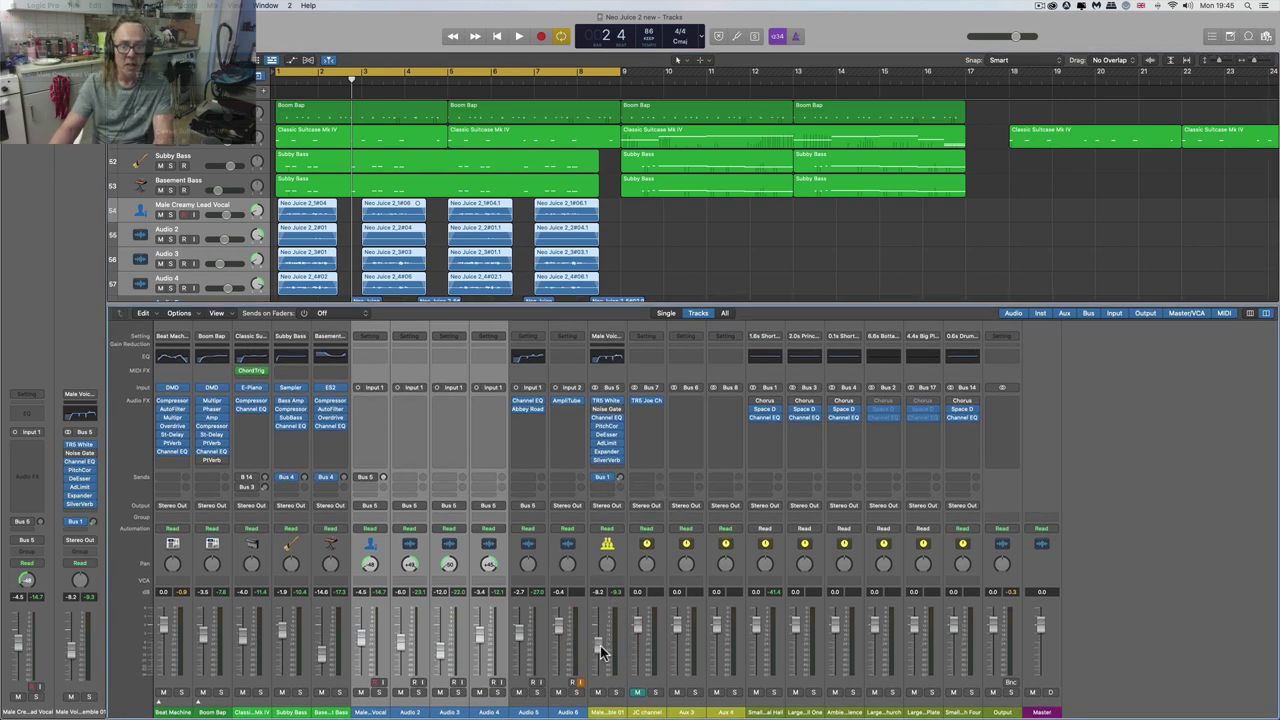
- During playback, raise the vocal bus fader to -4.8 dB and set Audio 3's fader to -13.0 dB
key("space")
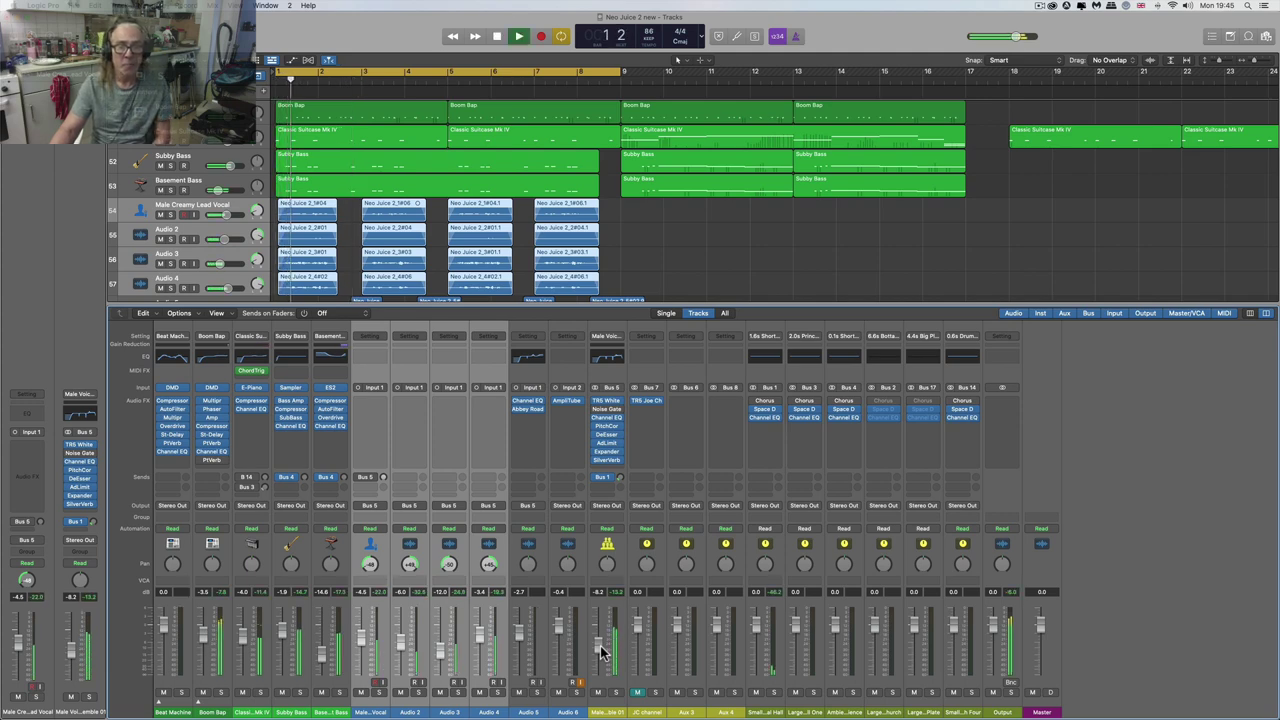
left_click_drag(599, 647, 600, 638)
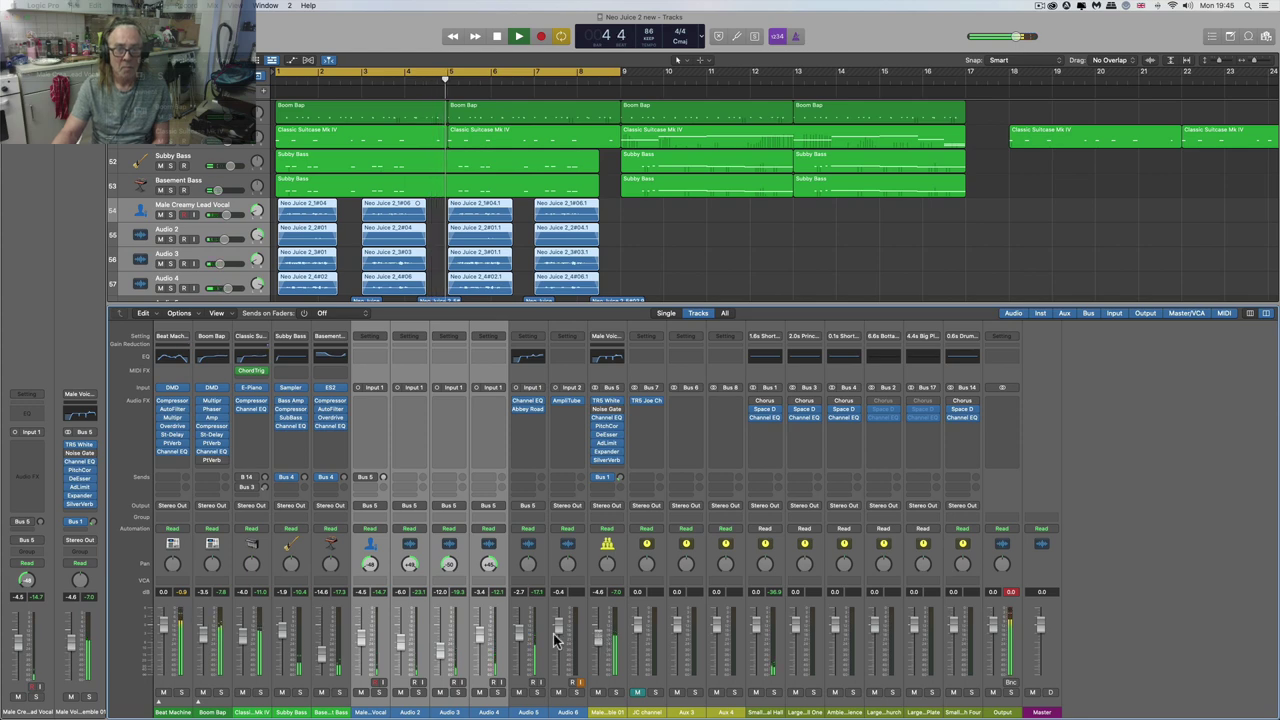
left_click(463, 597)
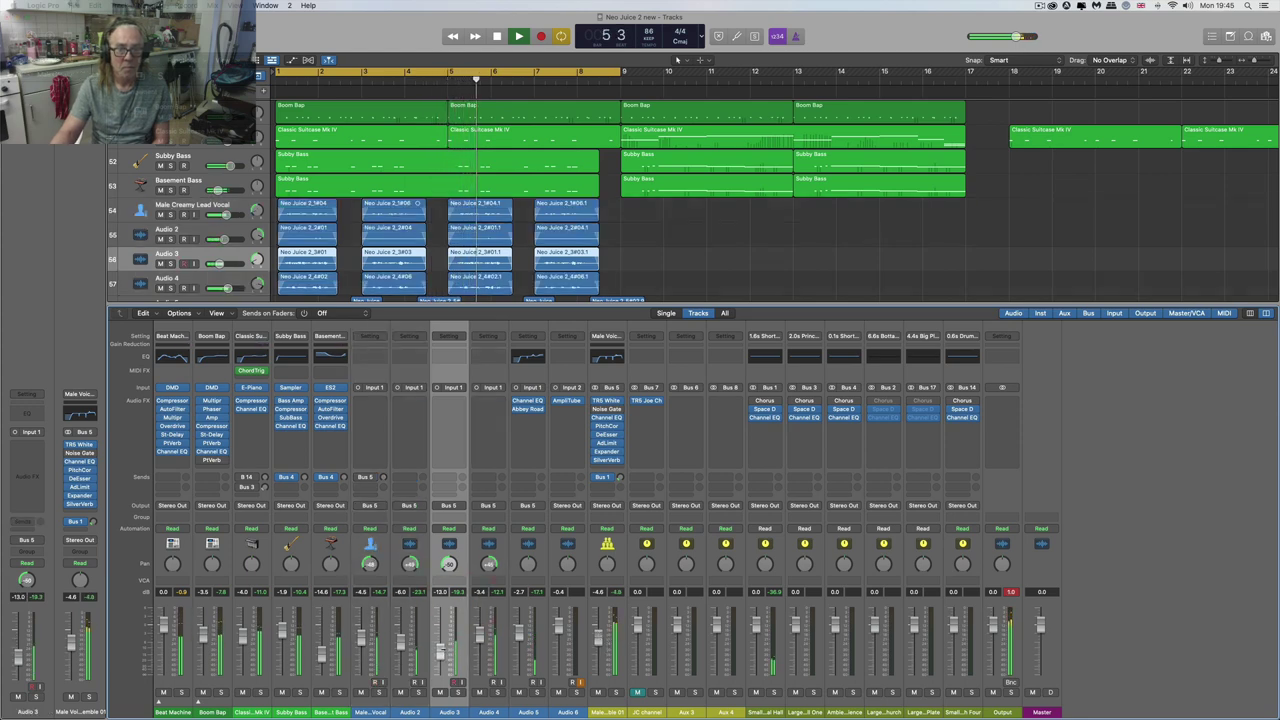
- Narrow the panning of Audio 3 to -20 and Audio 2 to about +22, and set Audio 2's fader to -5.5 dB
left_click_drag(447, 572, 417, 583)
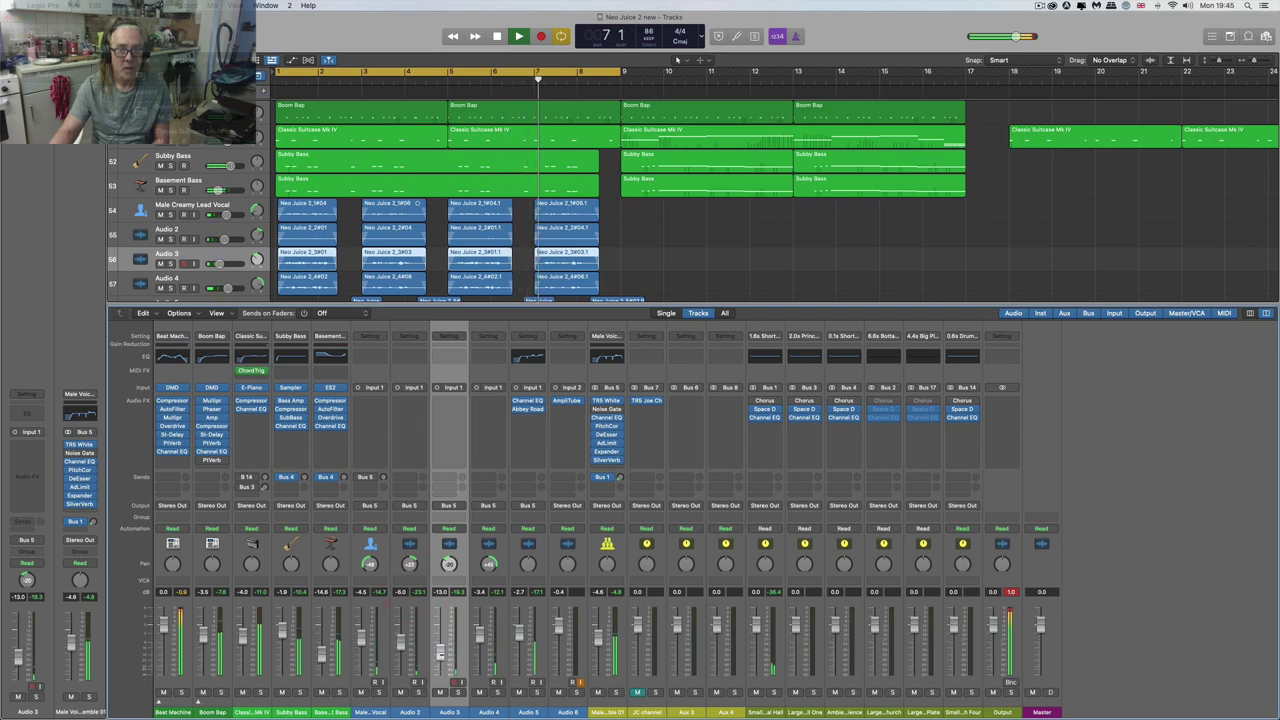
left_click(440, 654)
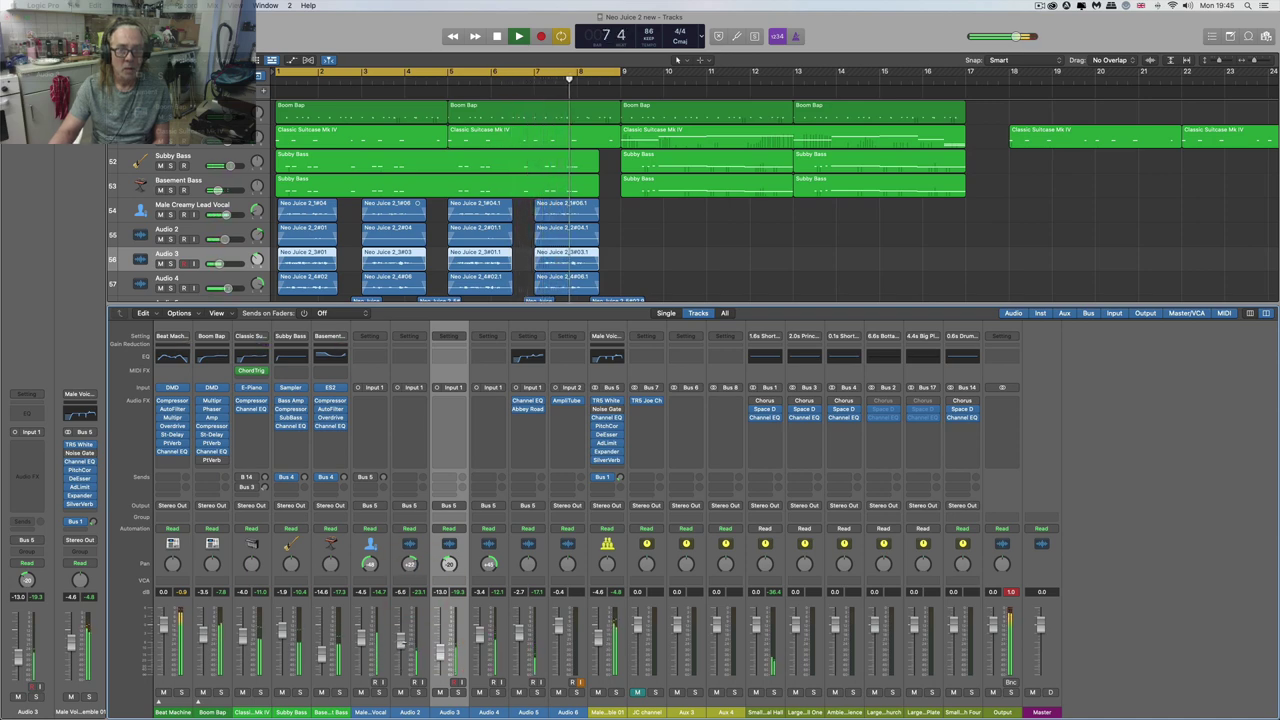
left_click_drag(404, 645, 404, 641)
key("space")
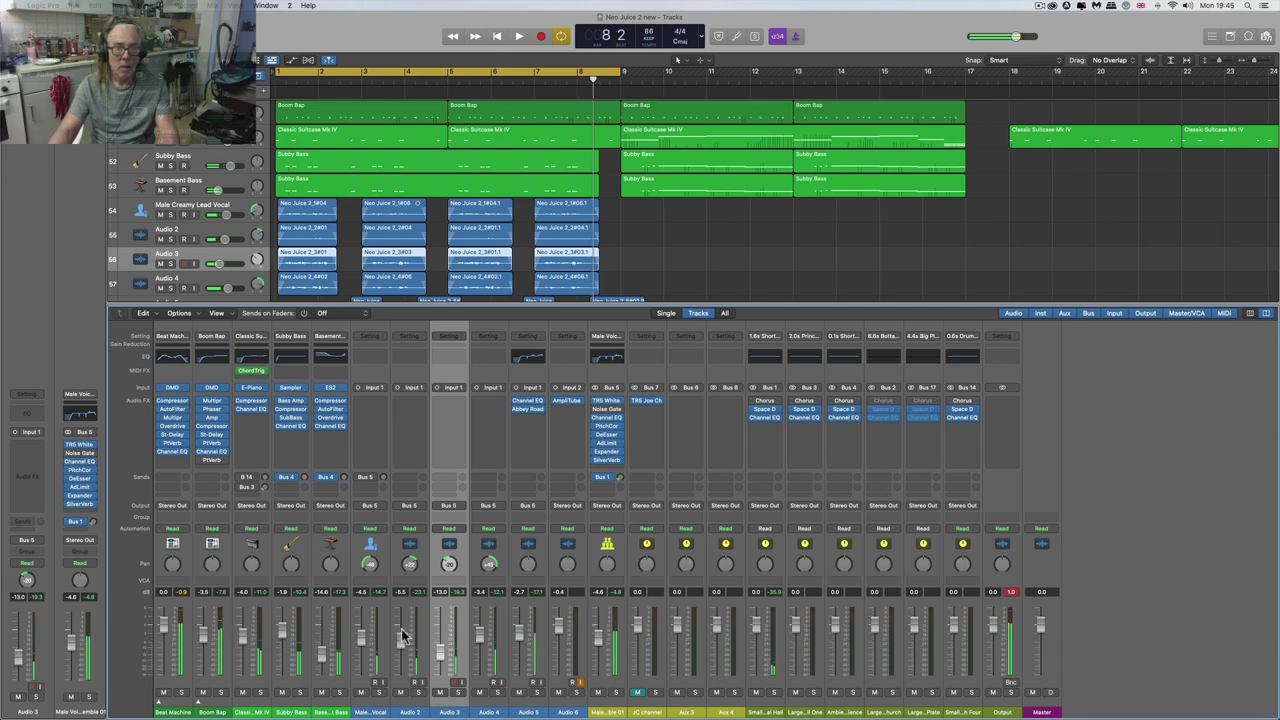
- Select the four vocal tracks from Male Creamy Lead Vocal to Audio 4 and route their output to Bus 7, the JC channel
left_click(372, 601)
left_click(486, 600, "shift")
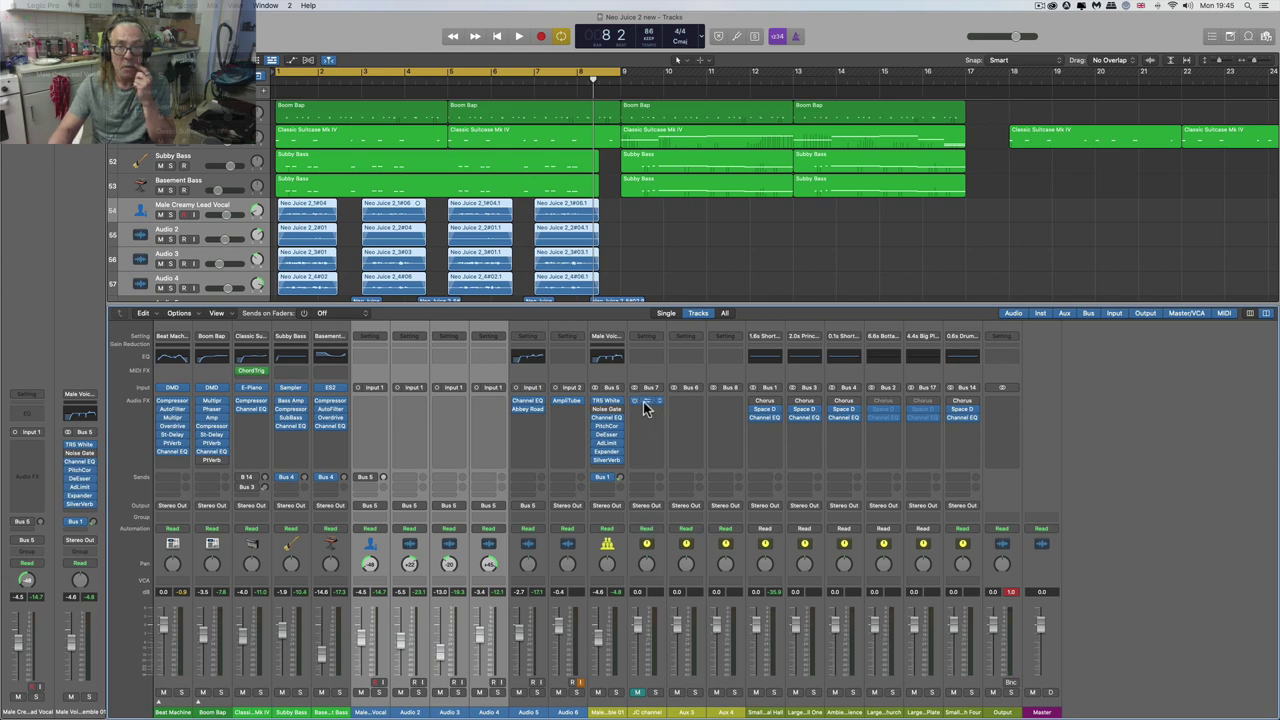
left_click(498, 507)
mouse_move(504, 545)
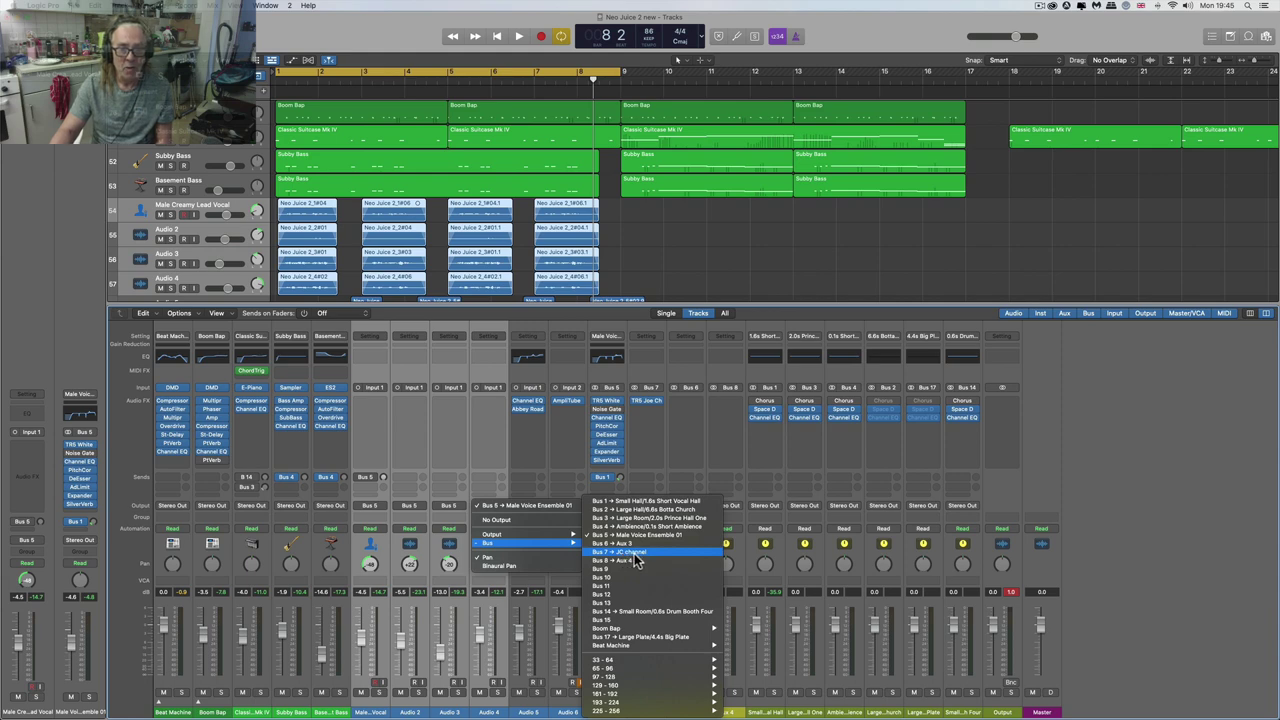
left_click(634, 554)
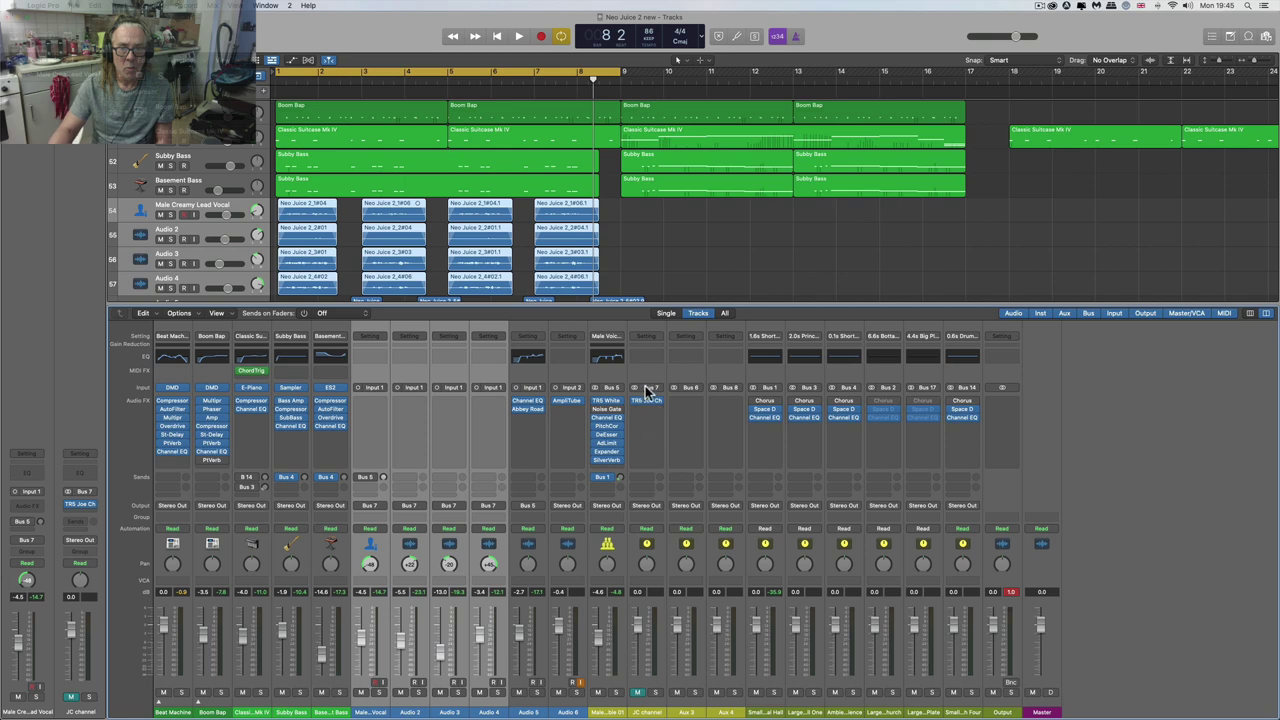
- Unmute the JC channel, set its fader to -3.2 dB, and play the project to hear the vocals through it
left_click(640, 692)
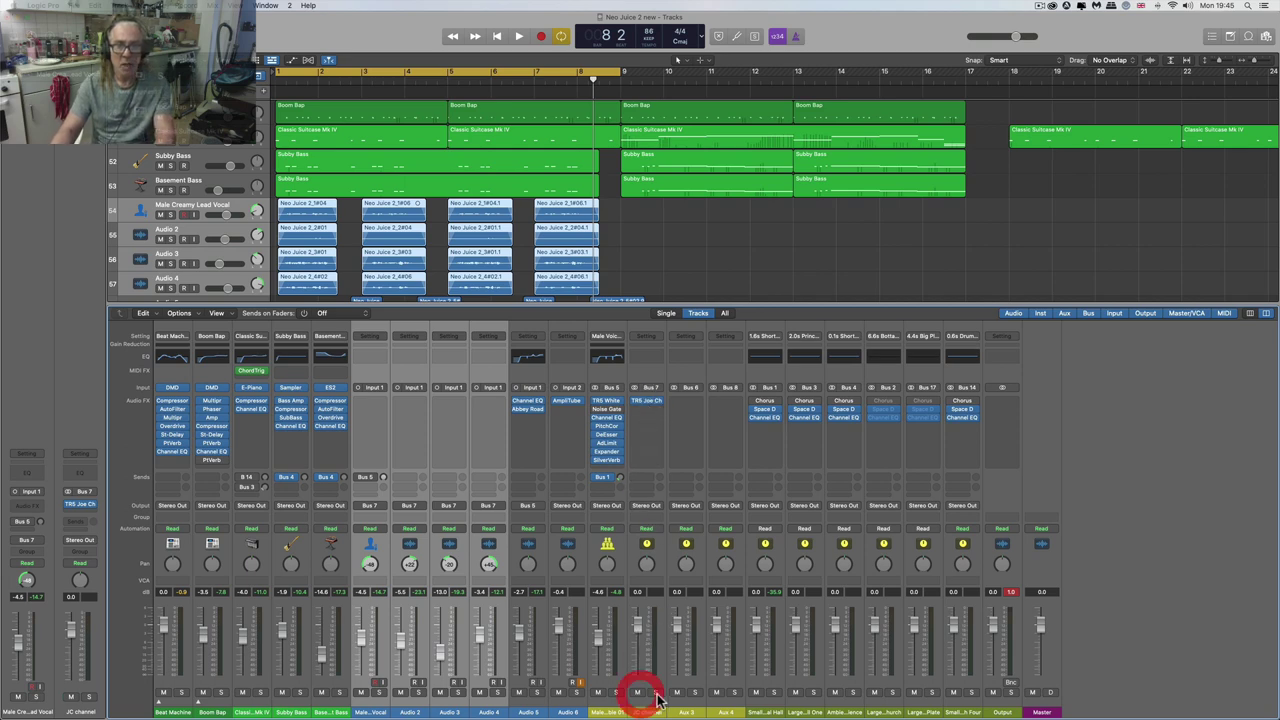
left_click(640, 642)
key("space")
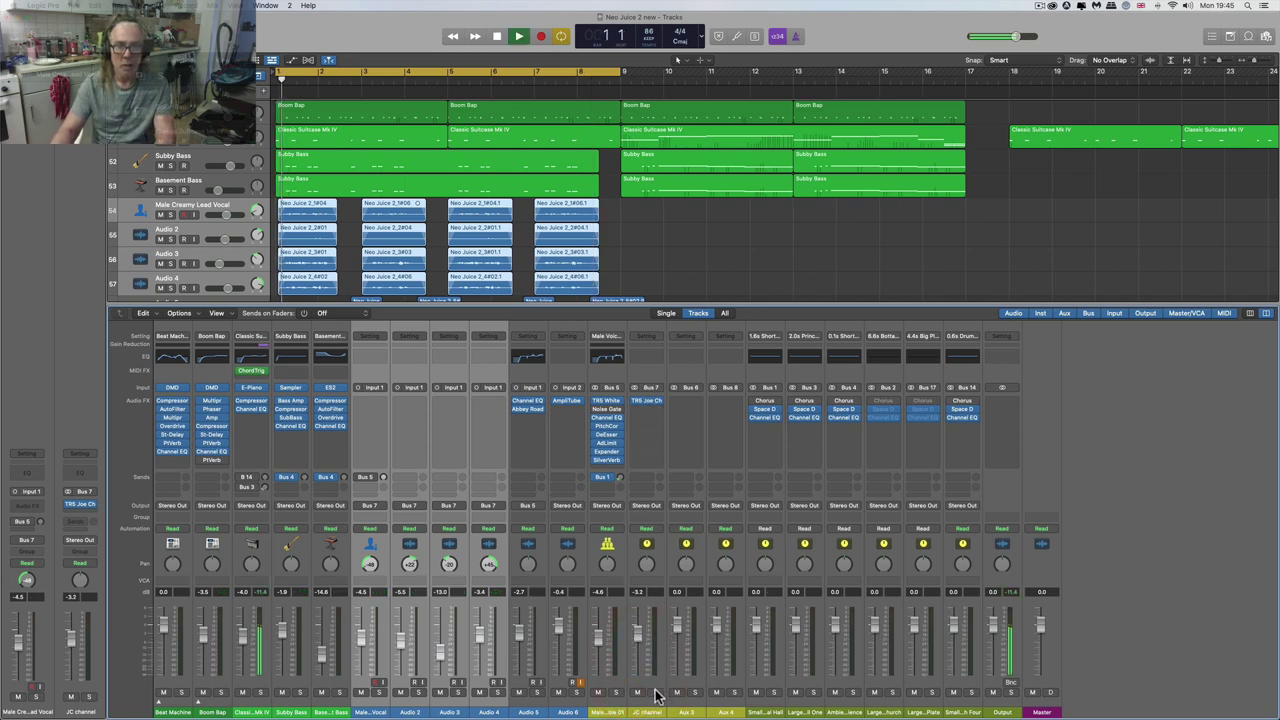
left_click(655, 692)
left_click(655, 692)
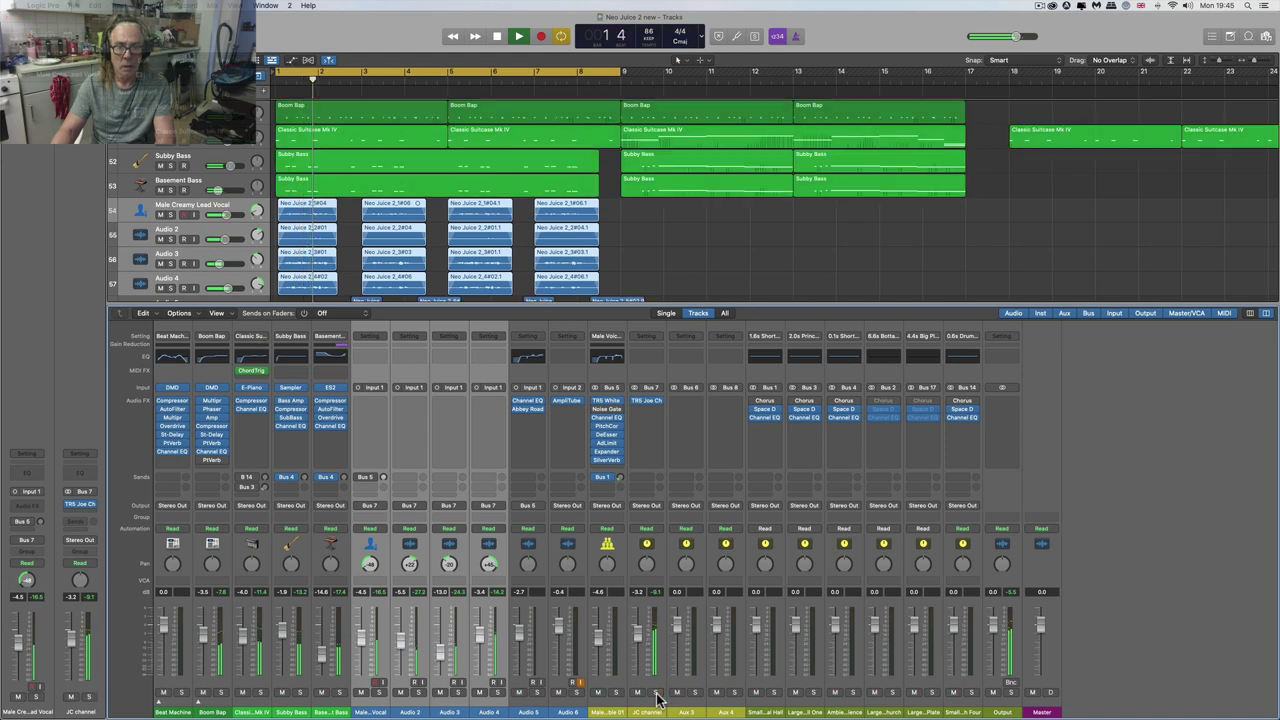
- Open the Joe Chiccarelli Vocal Strip on the JC channel, hide the mixer and reposition the plug-in window, ending with playback stopped
left_click(646, 400)
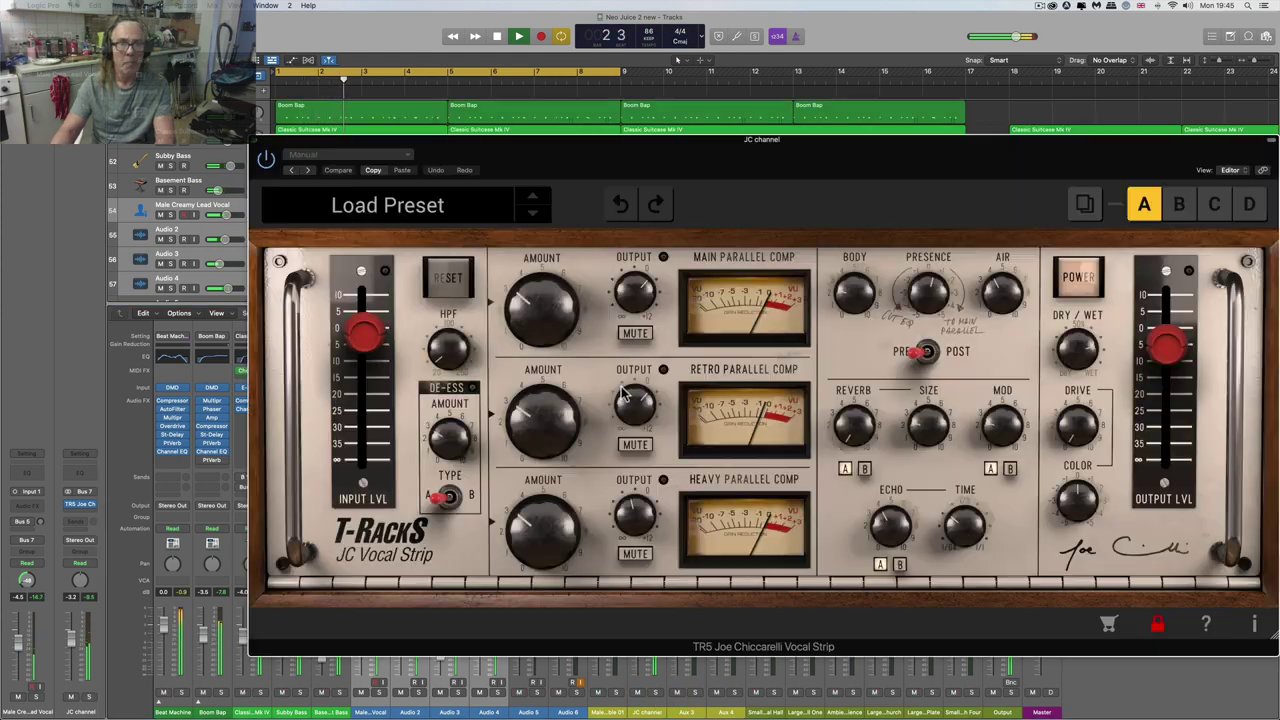
key("x")
left_click_drag(603, 141, 553, 186)
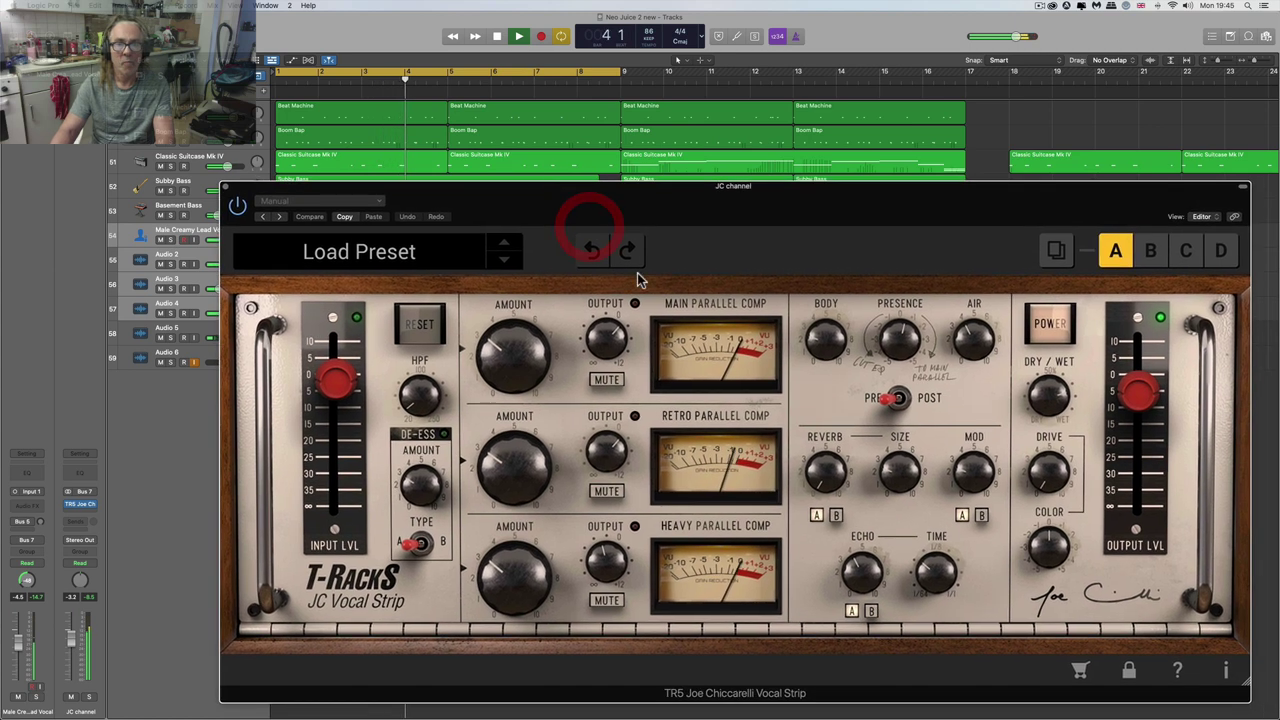
key("space")
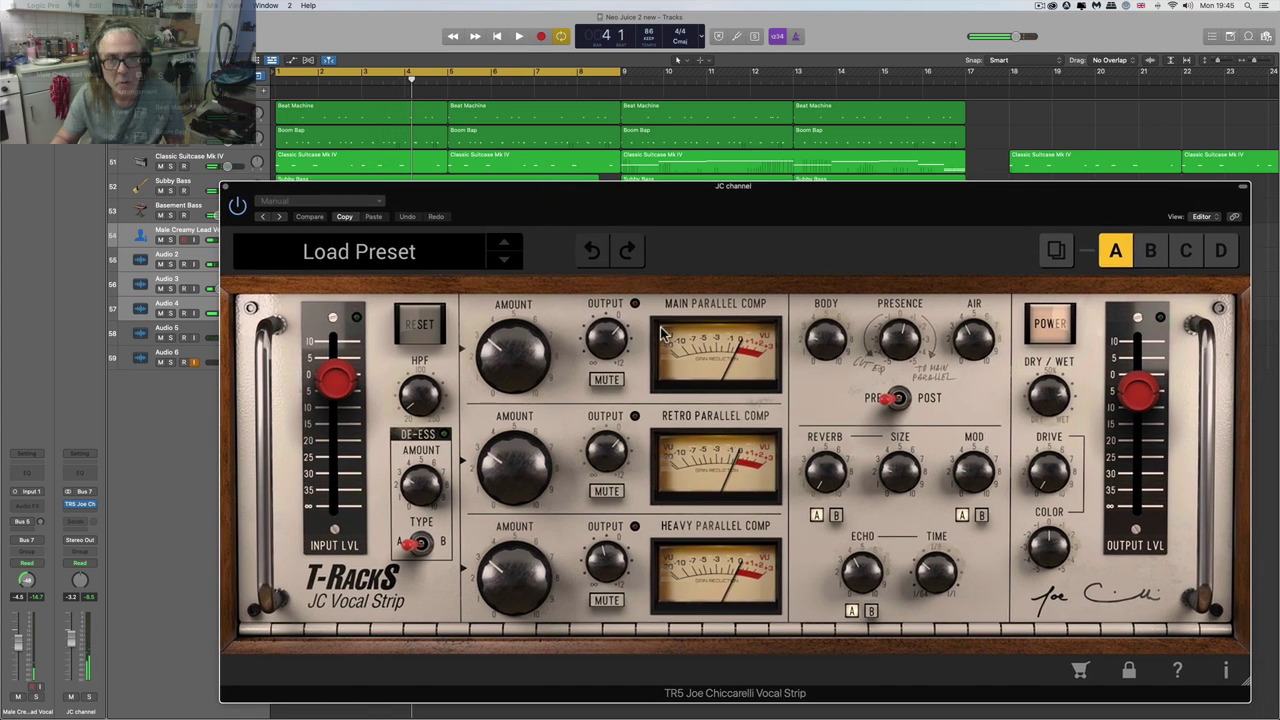
- Mute the Retro and Heavy parallel compressors and turn down the De-Ess amount and HPF
left_click(607, 489)
left_click(607, 489)
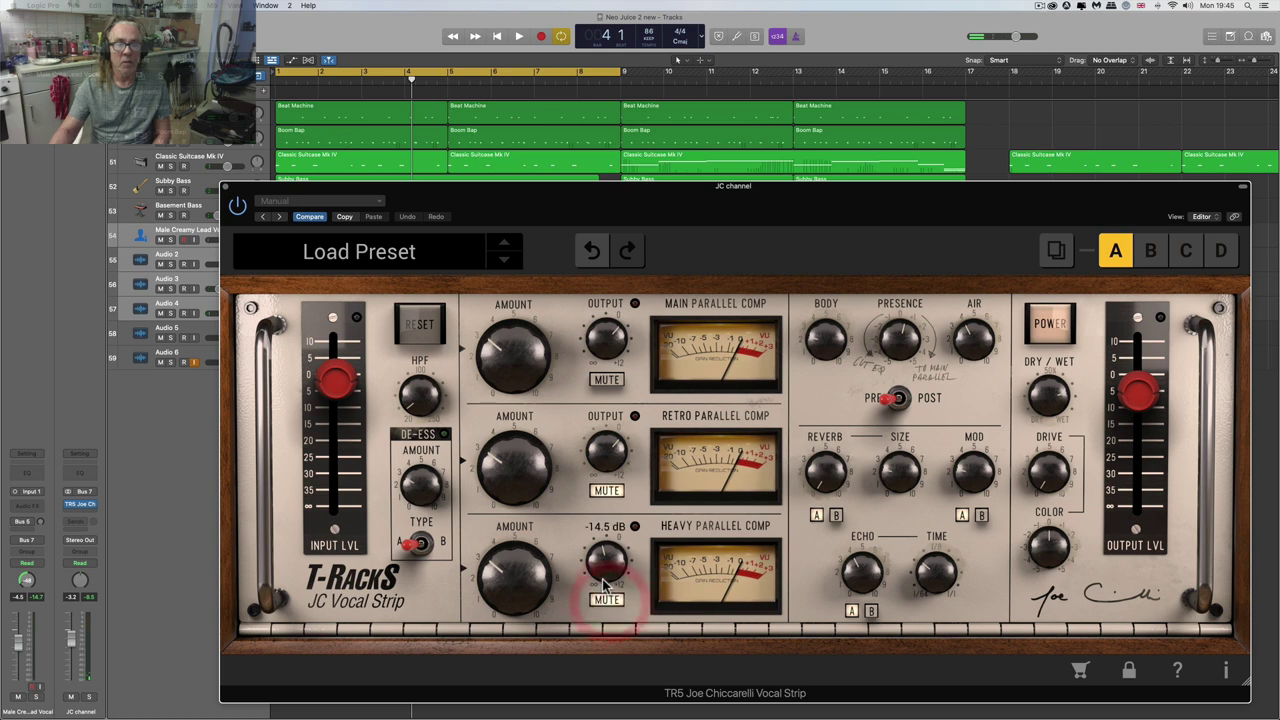
left_click_drag(422, 486, 434, 569)
left_click_drag(421, 398, 454, 488)
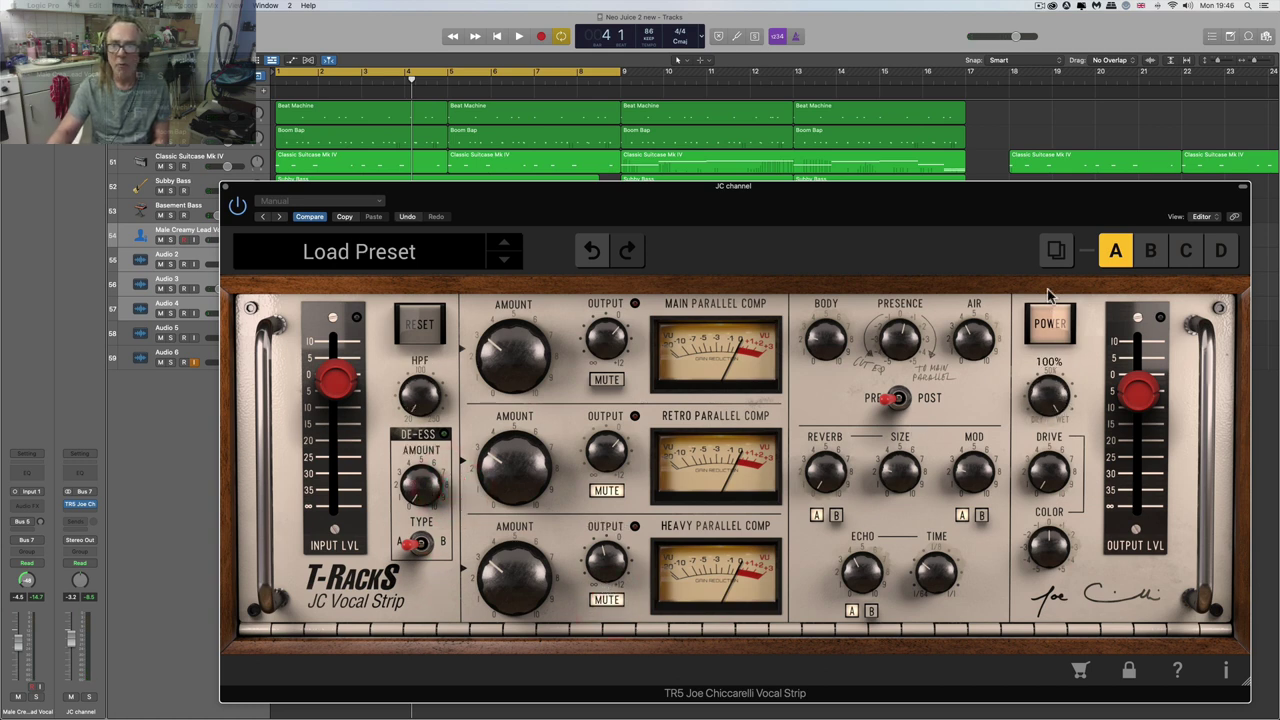
- Turn down the Mod control and set the Echo amount to 0.0
left_click_drag(981, 462, 968, 564)
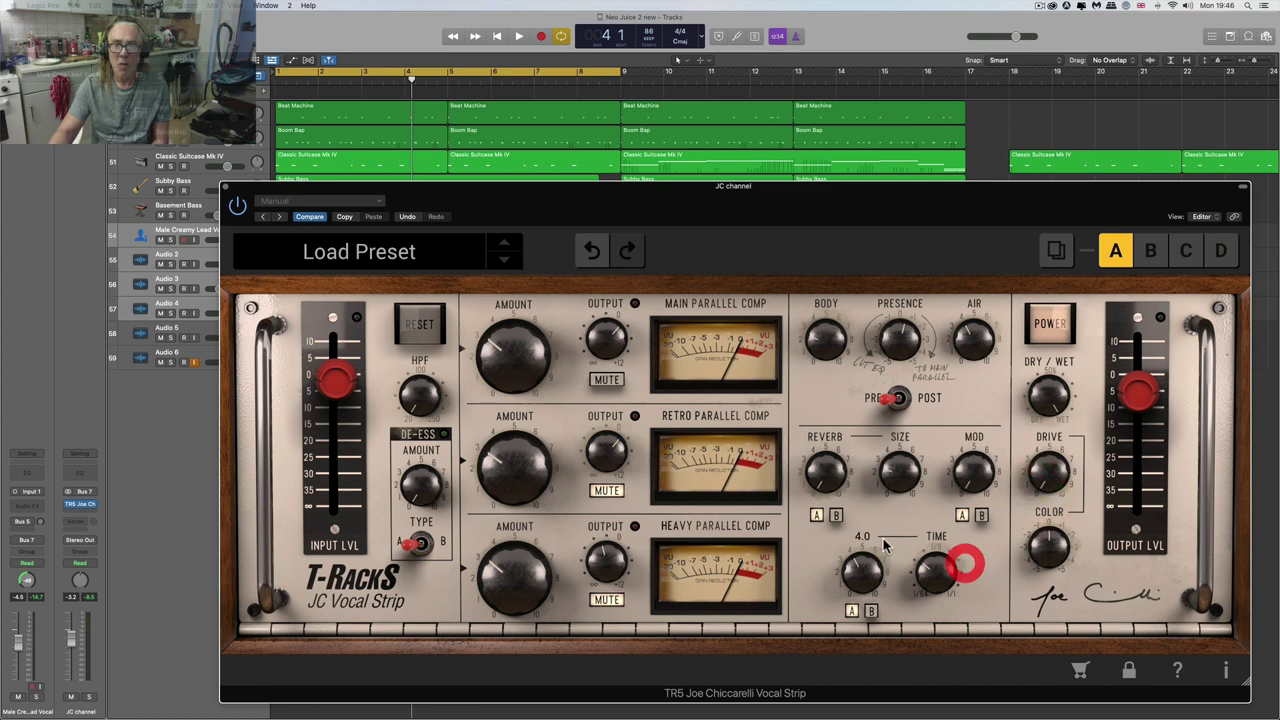
left_click_drag(869, 588, 874, 625)
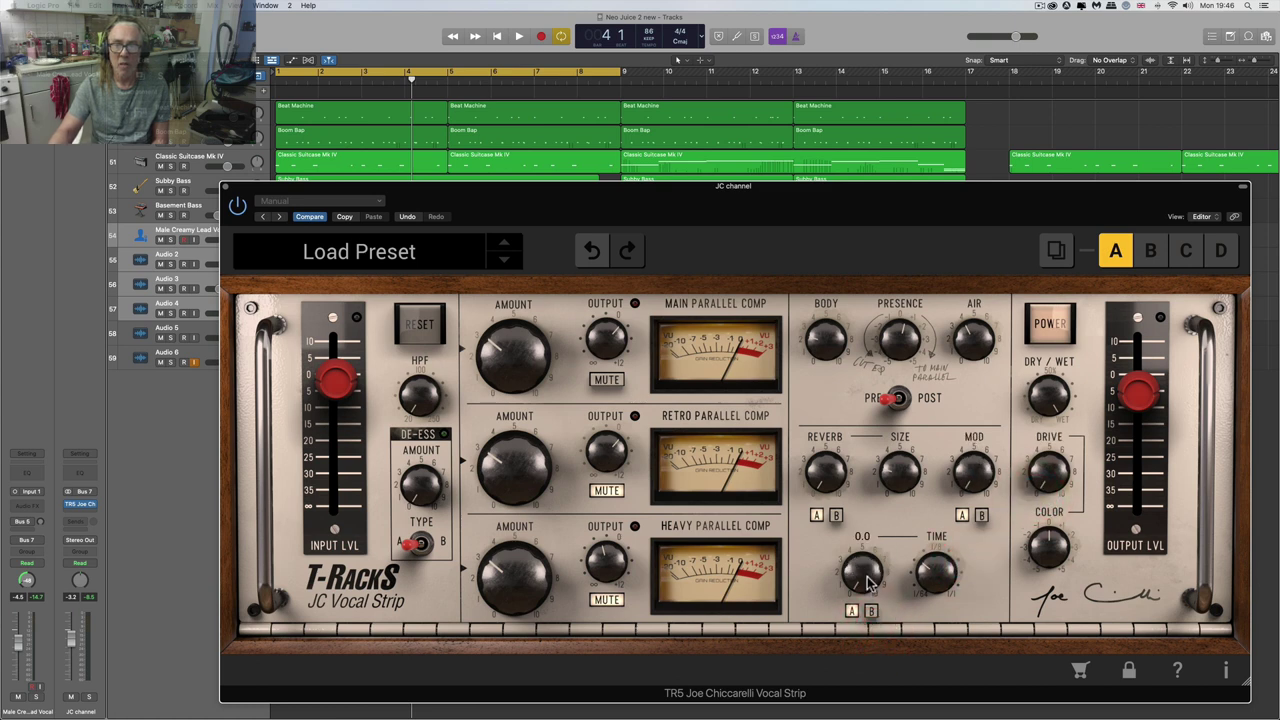
left_click_drag(866, 580, 884, 614)
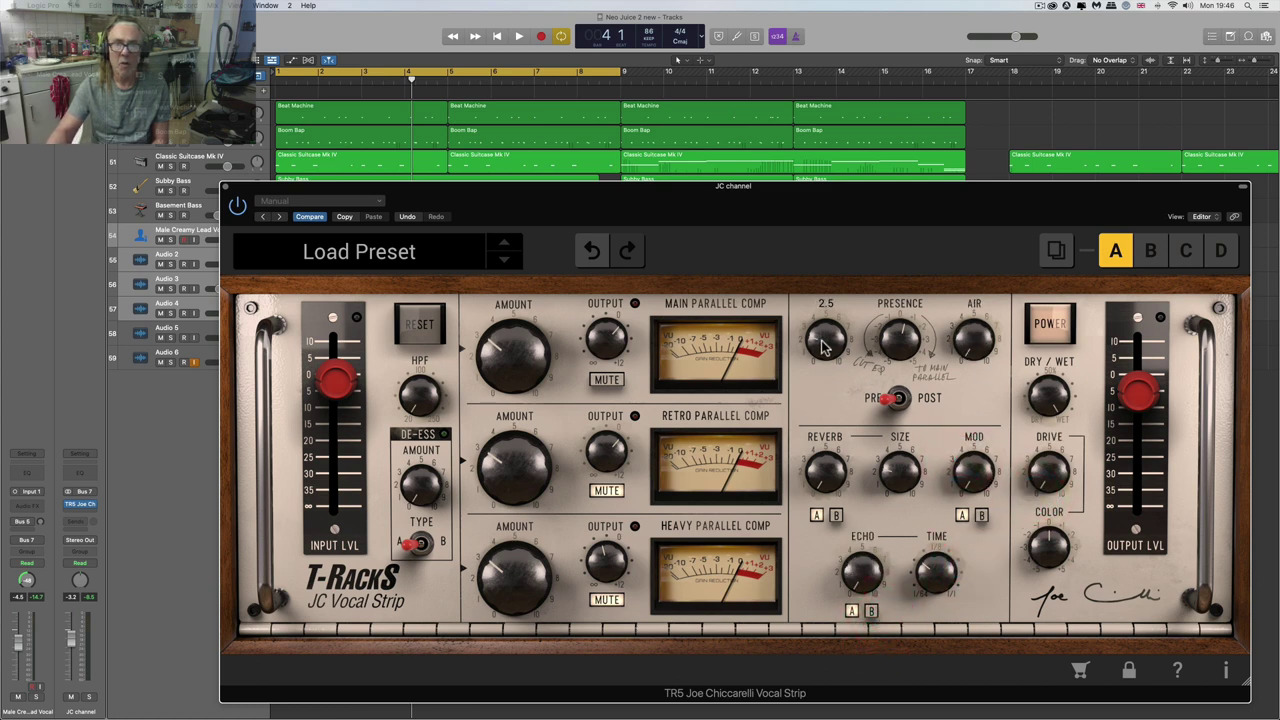
- Set the Main Parallel Comp amount to 7.3 and switch the tone section to Post, with Body at 0.0 and Presence at 2.5
left_click_drag(520, 370, 569, 275)
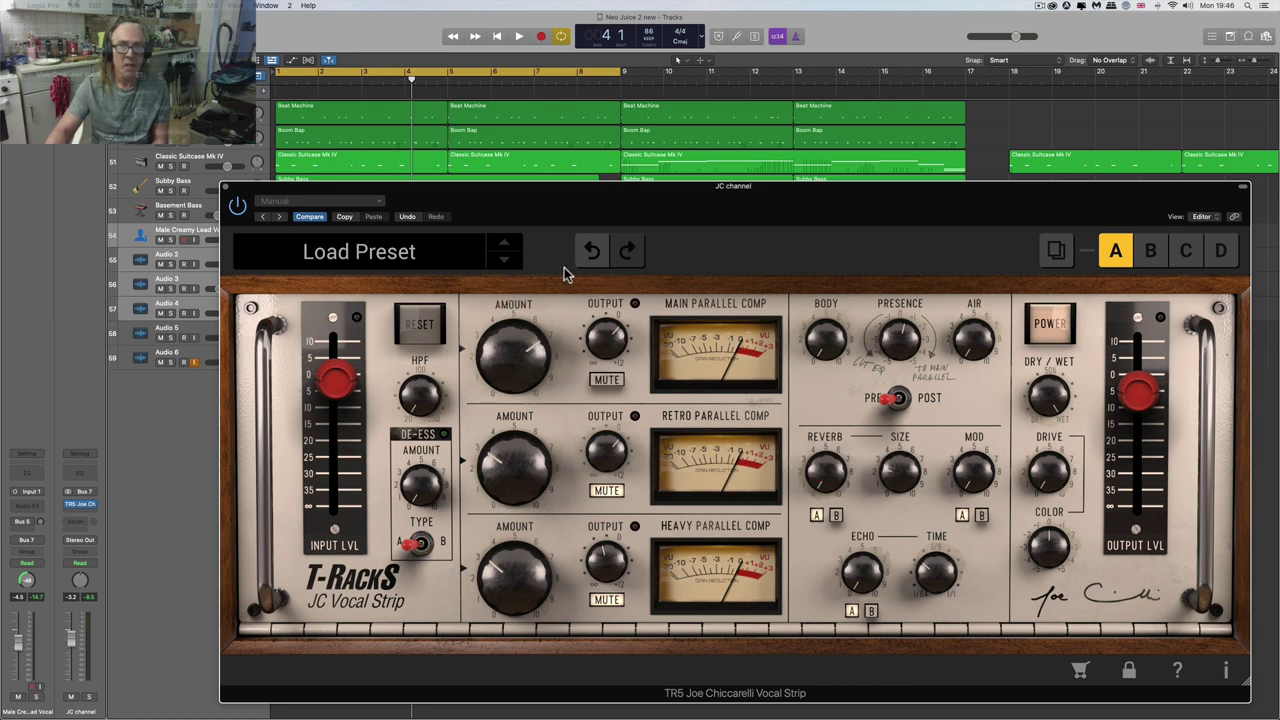
left_click(897, 400)
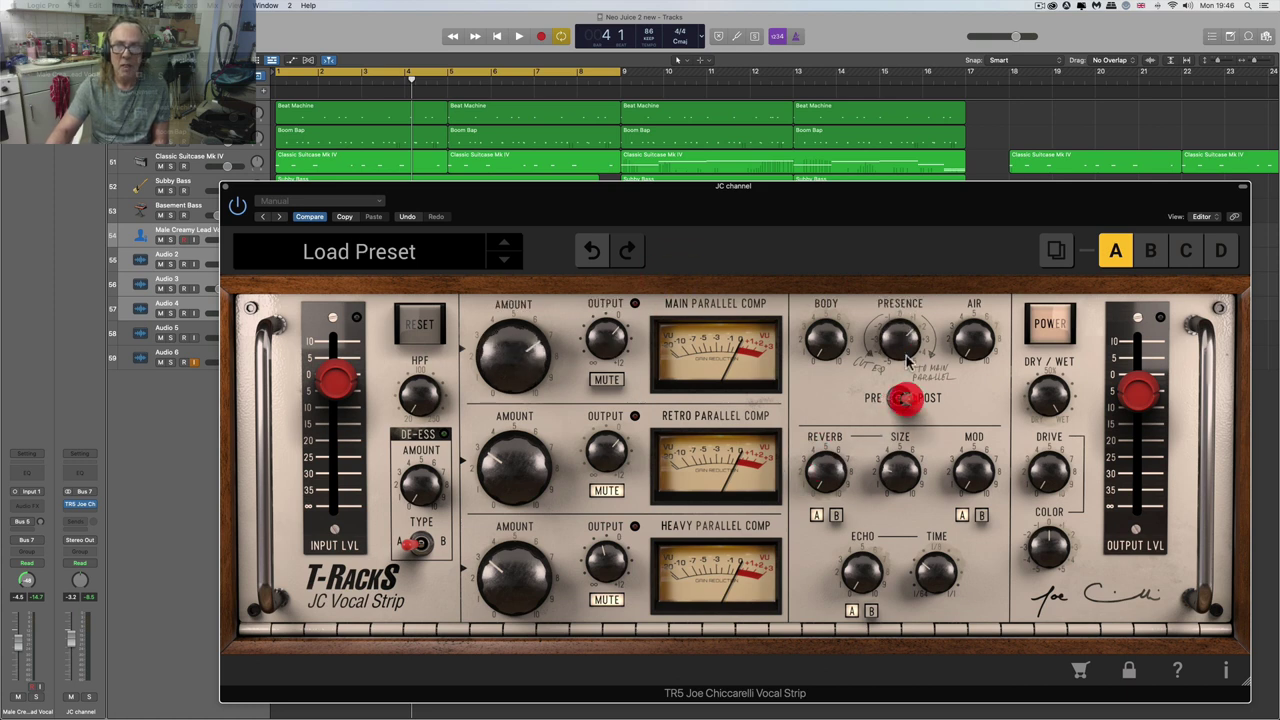
left_click(897, 405)
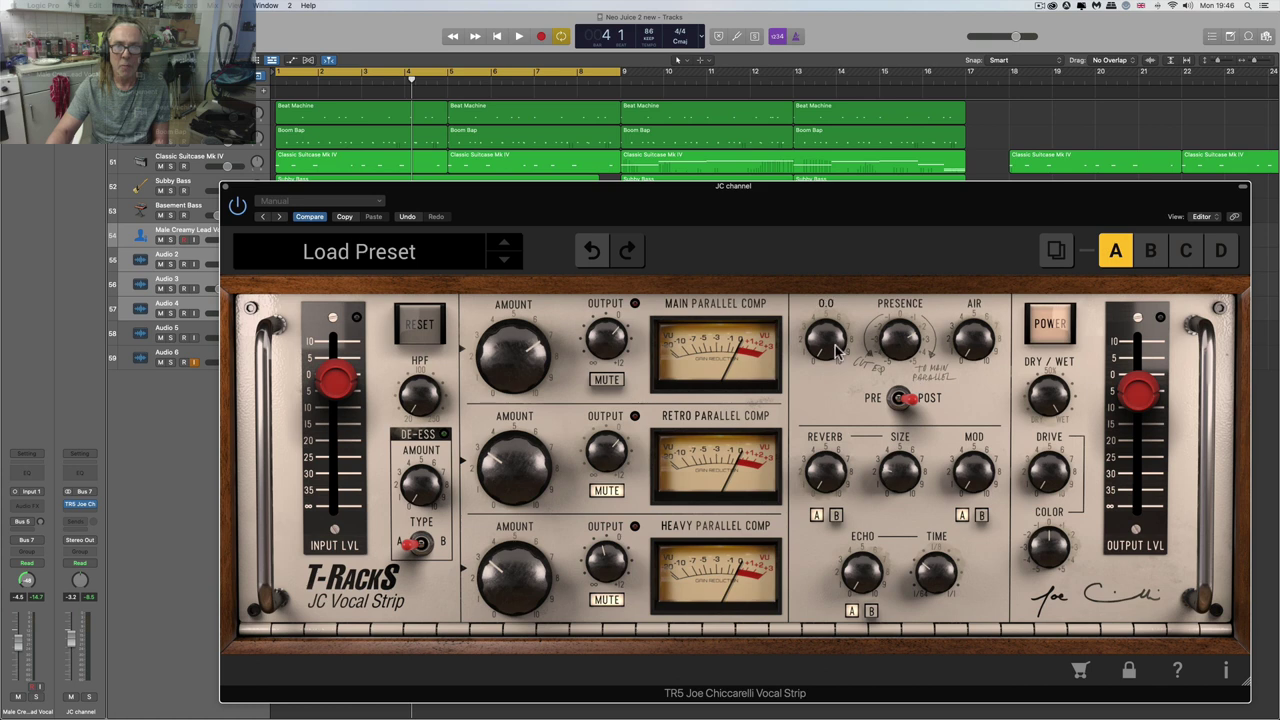
left_click(903, 340)
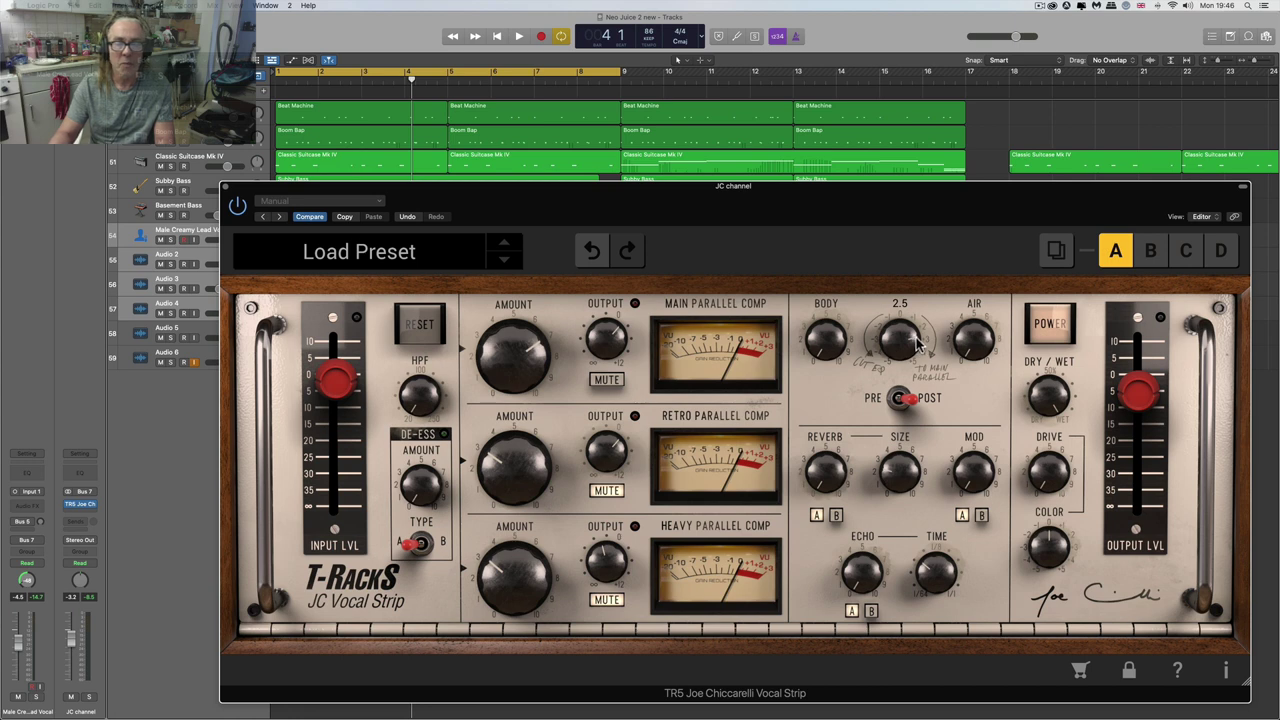
left_click_drag(528, 349, 523, 352)
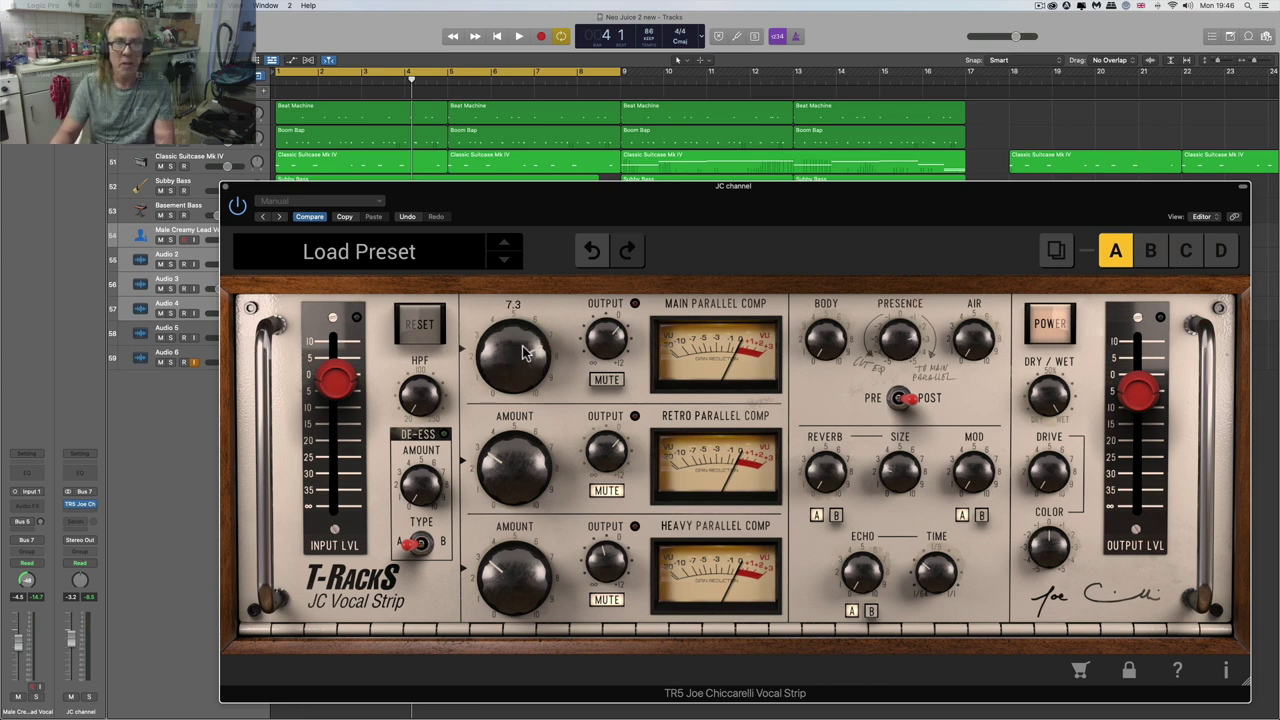
- During playback, raise the output level slightly, increase the Main Parallel Comp amount and set Presence to 2.7
key("space")
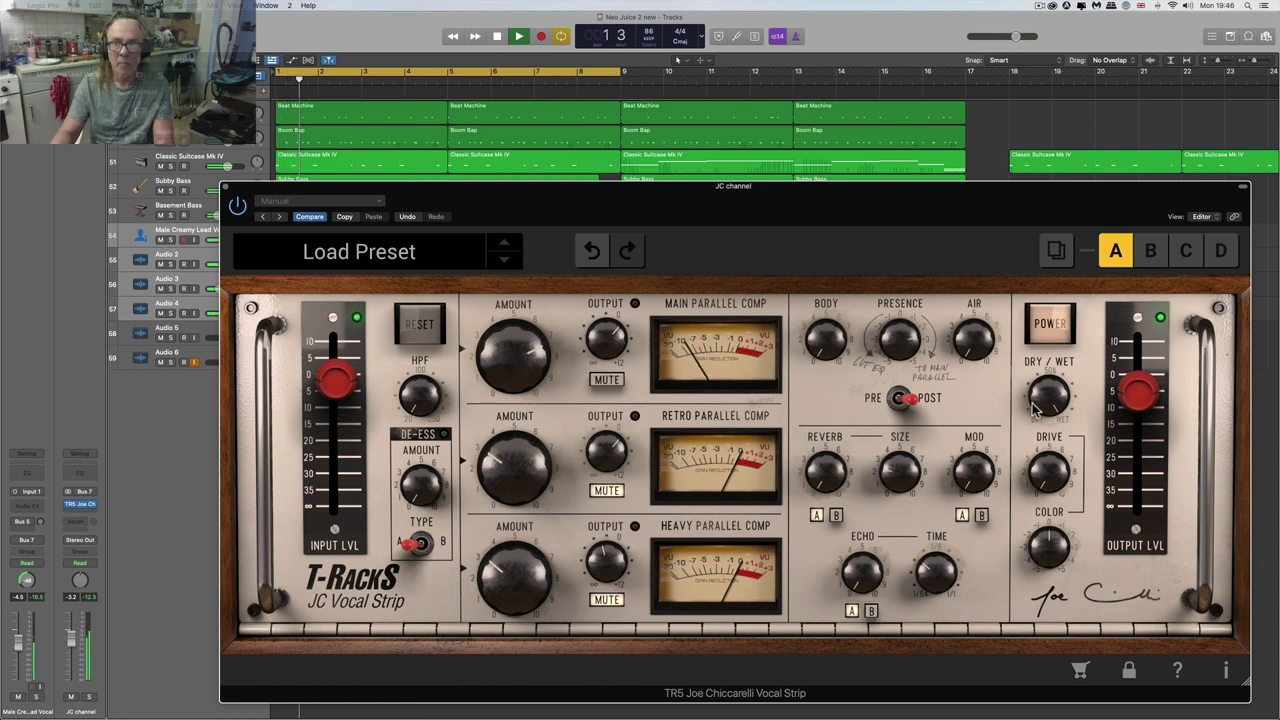
left_click_drag(1137, 403, 1135, 397)
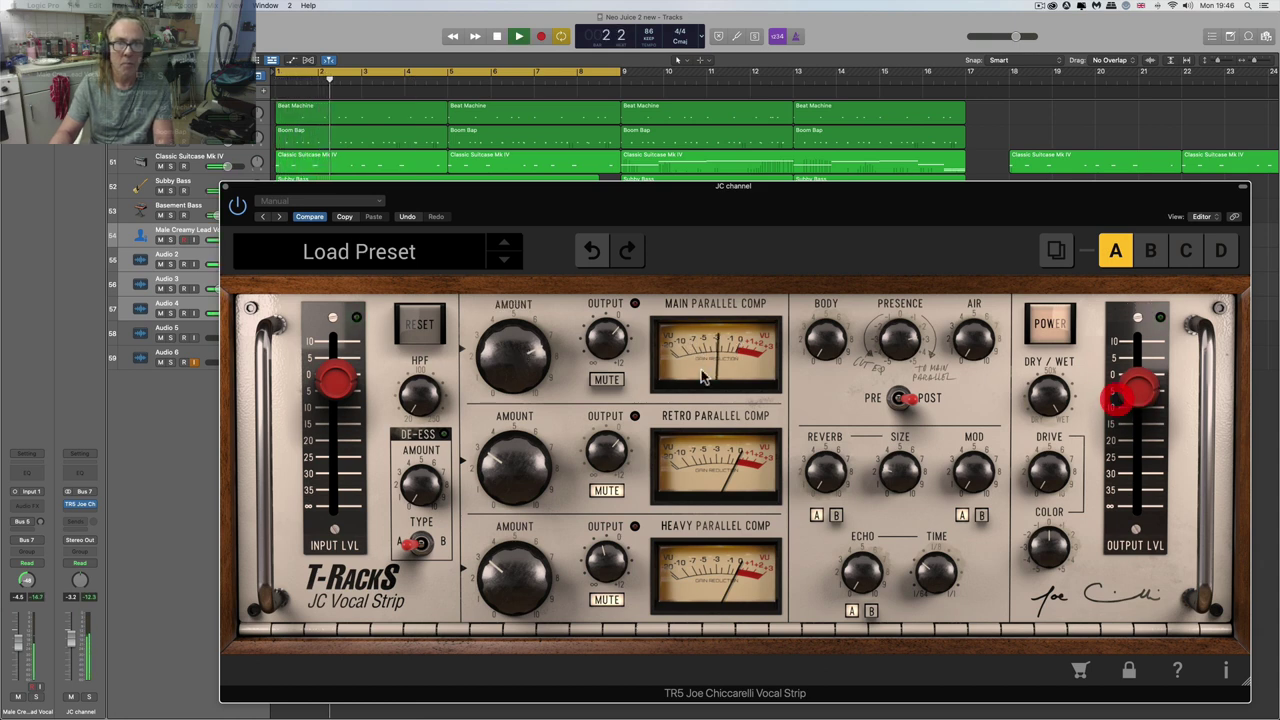
left_click_drag(528, 366, 607, 329)
mouse_move(893, 345)
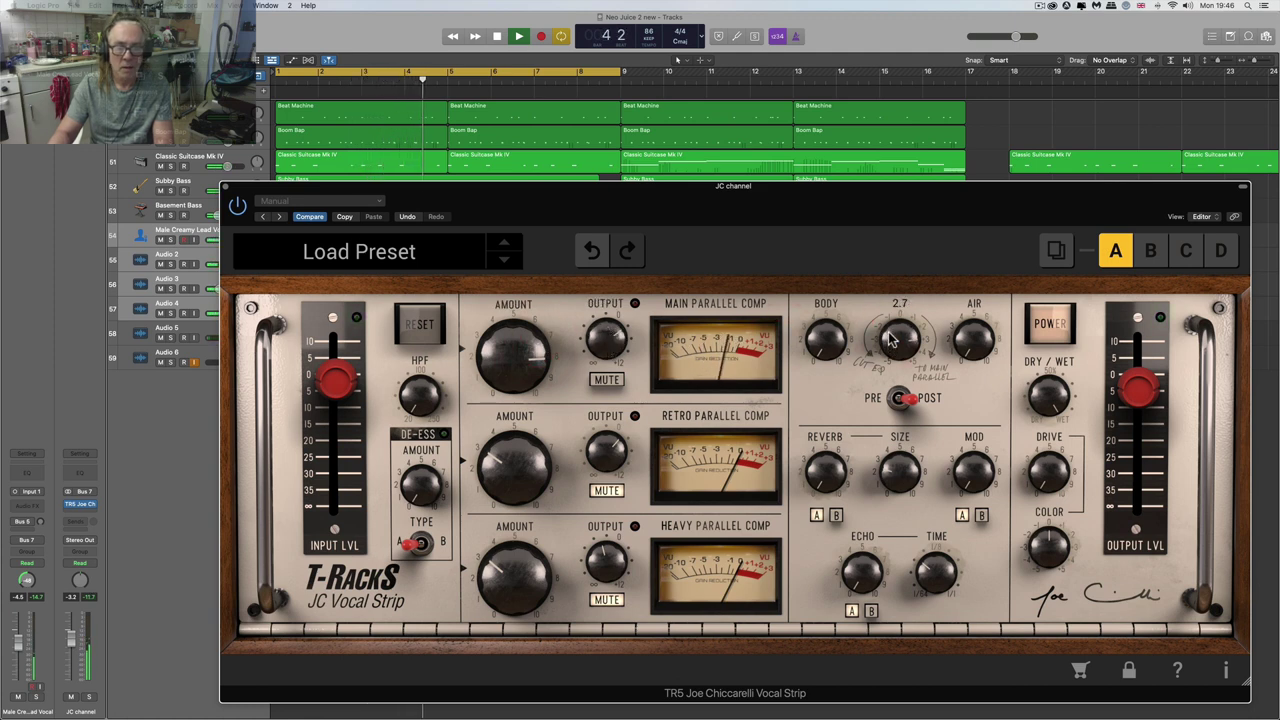
mouse_move(828, 484)
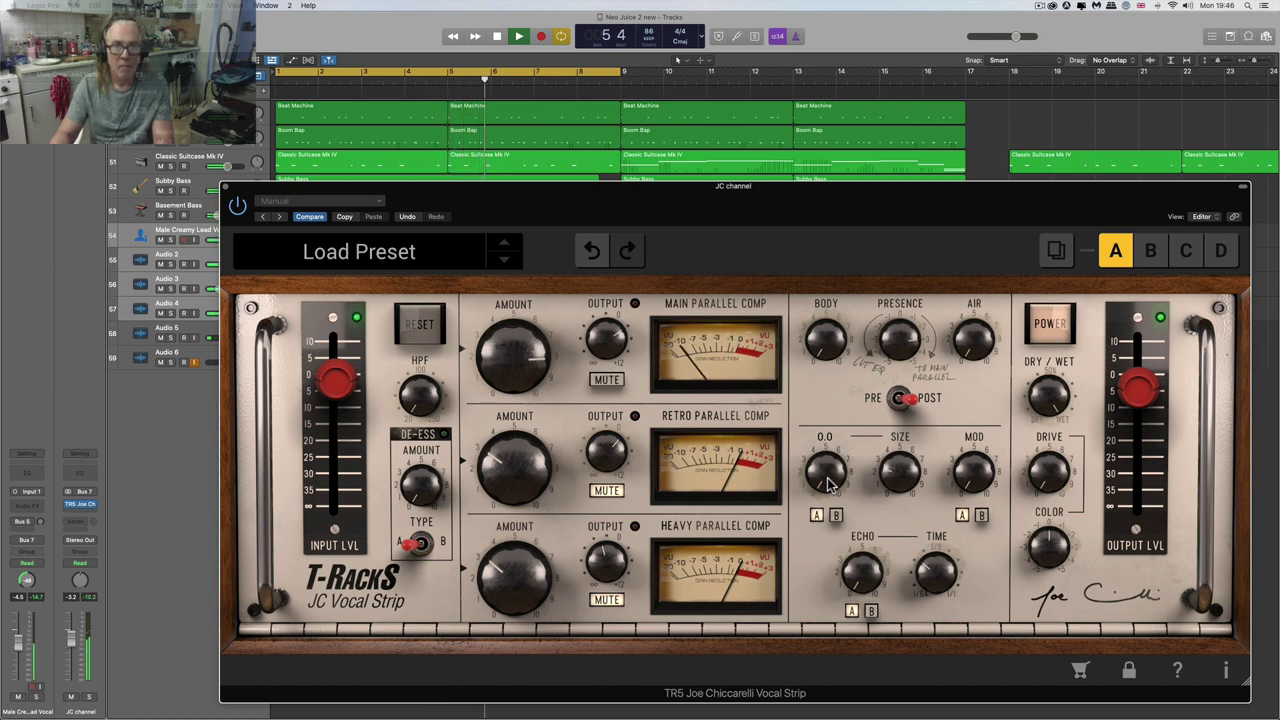
key("space")
- Mute the Main Parallel Comp, unmute the Heavy Parallel Comp and raise its amount to 10.0
left_click(607, 385)
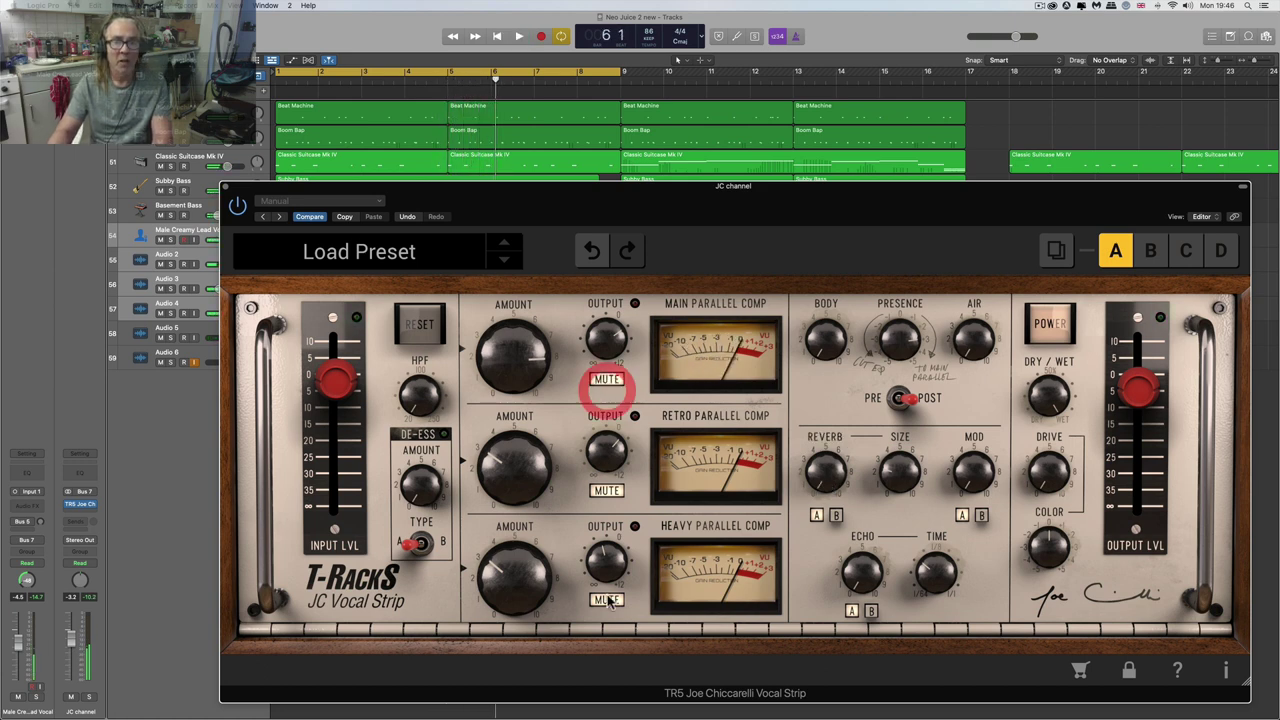
left_click(606, 602)
left_click(606, 603)
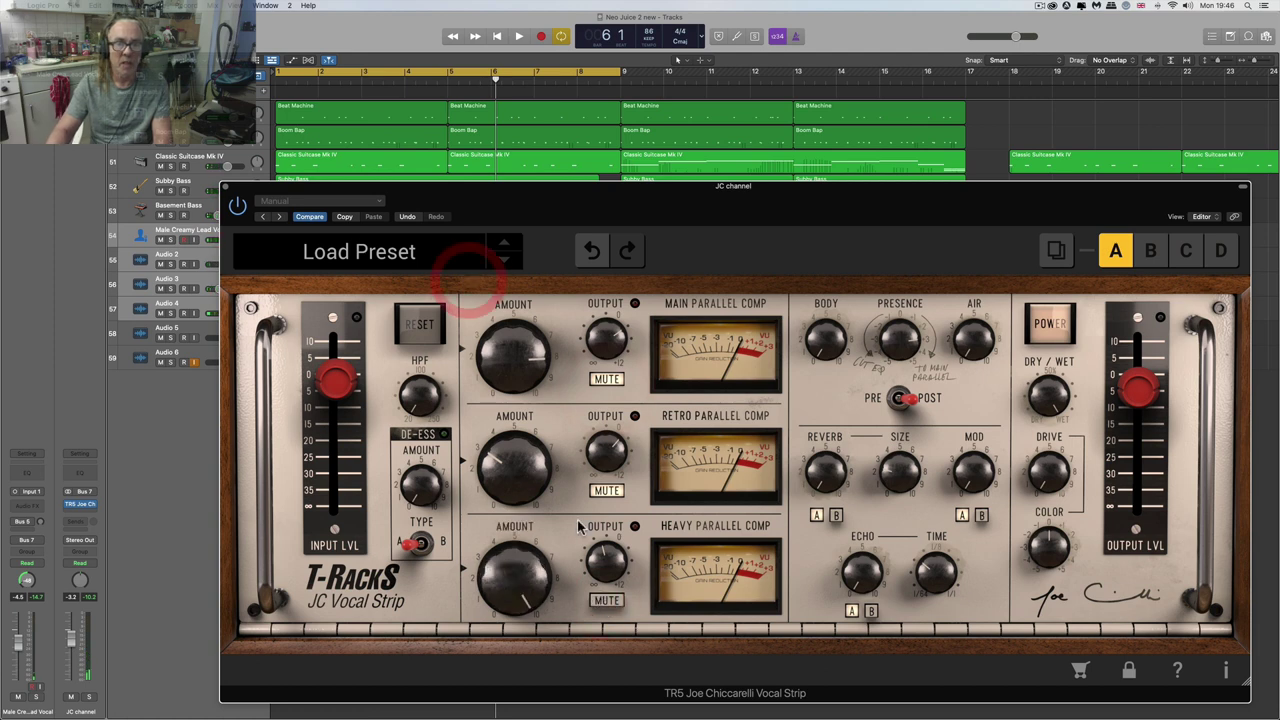
mouse_move(597, 577)
- During playback, raise the Heavy Parallel Comp output to 4.2 dB
key("space")
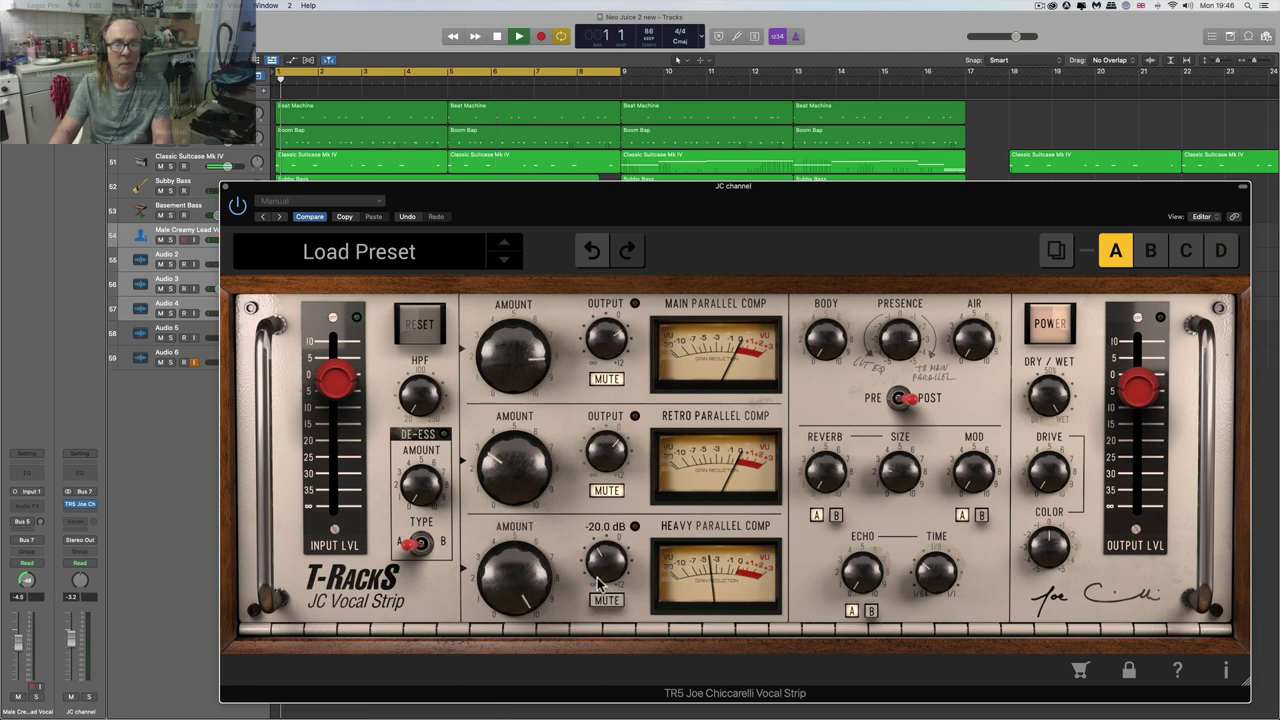
left_click_drag(604, 563, 599, 489)
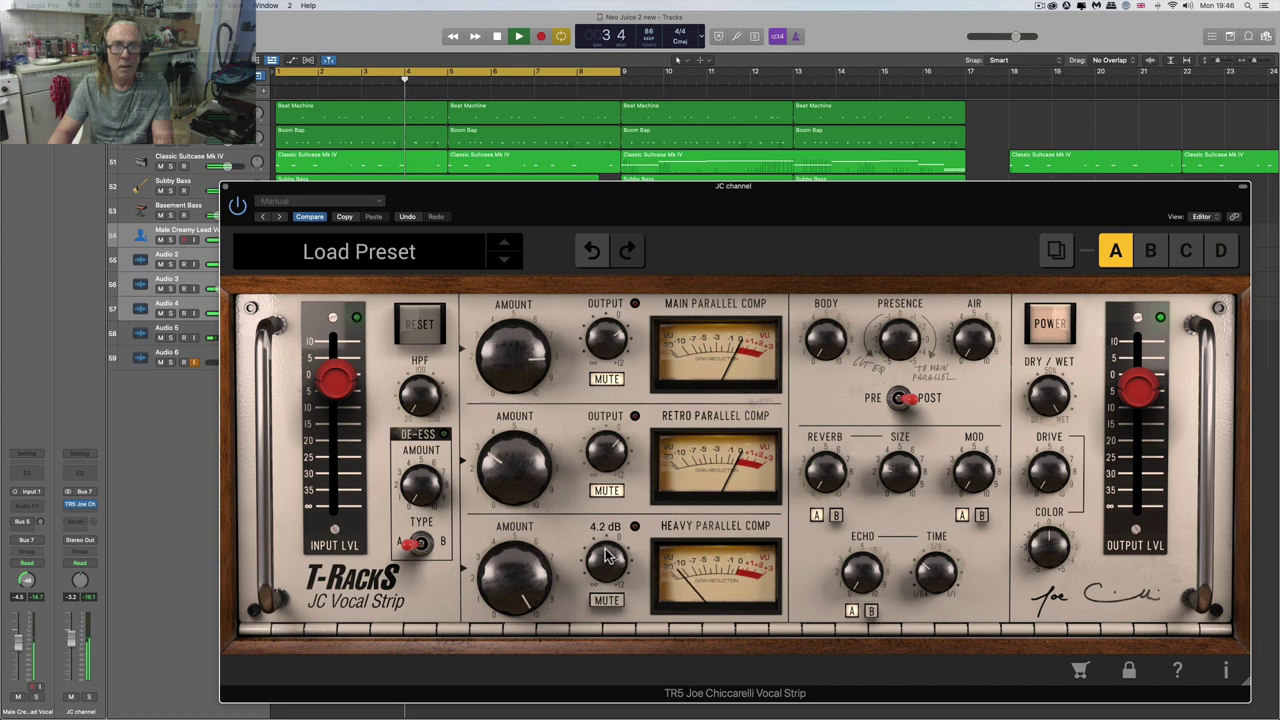
key("space")
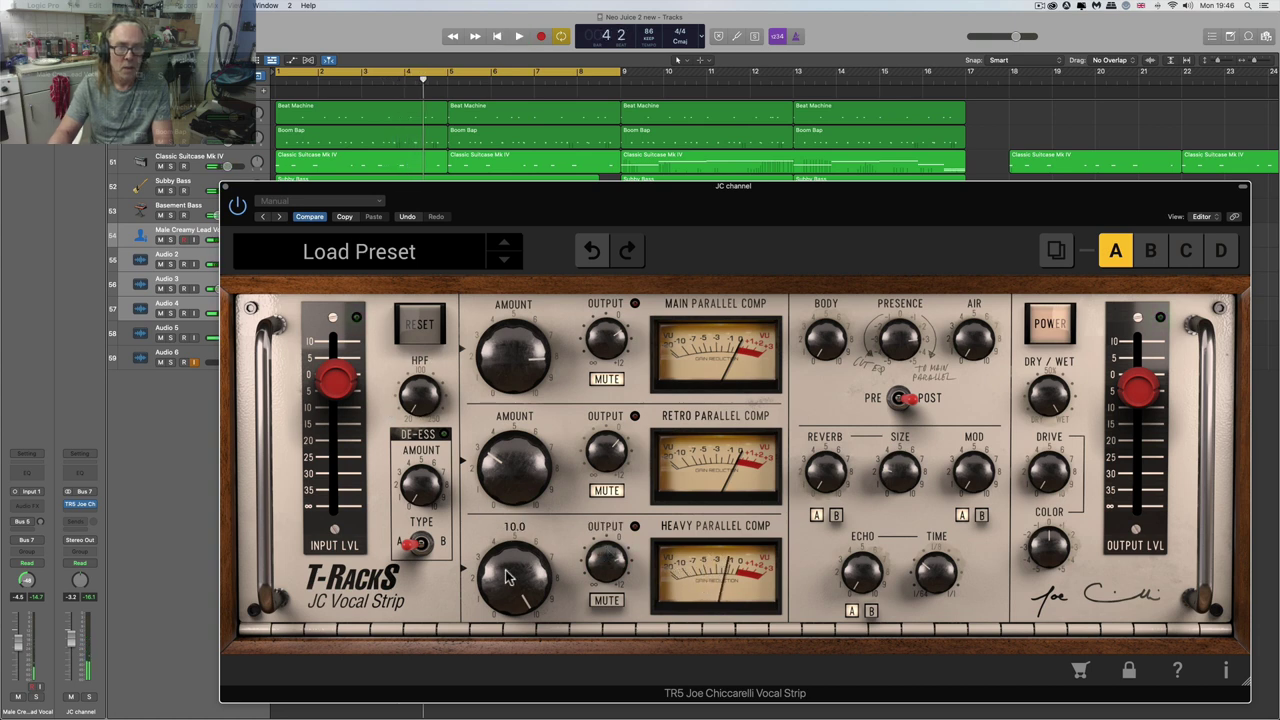
- Solo the JC channel and audition the Heavy Parallel Comp in playback, raising Body to 2.1
left_click(88, 697)
key("space")
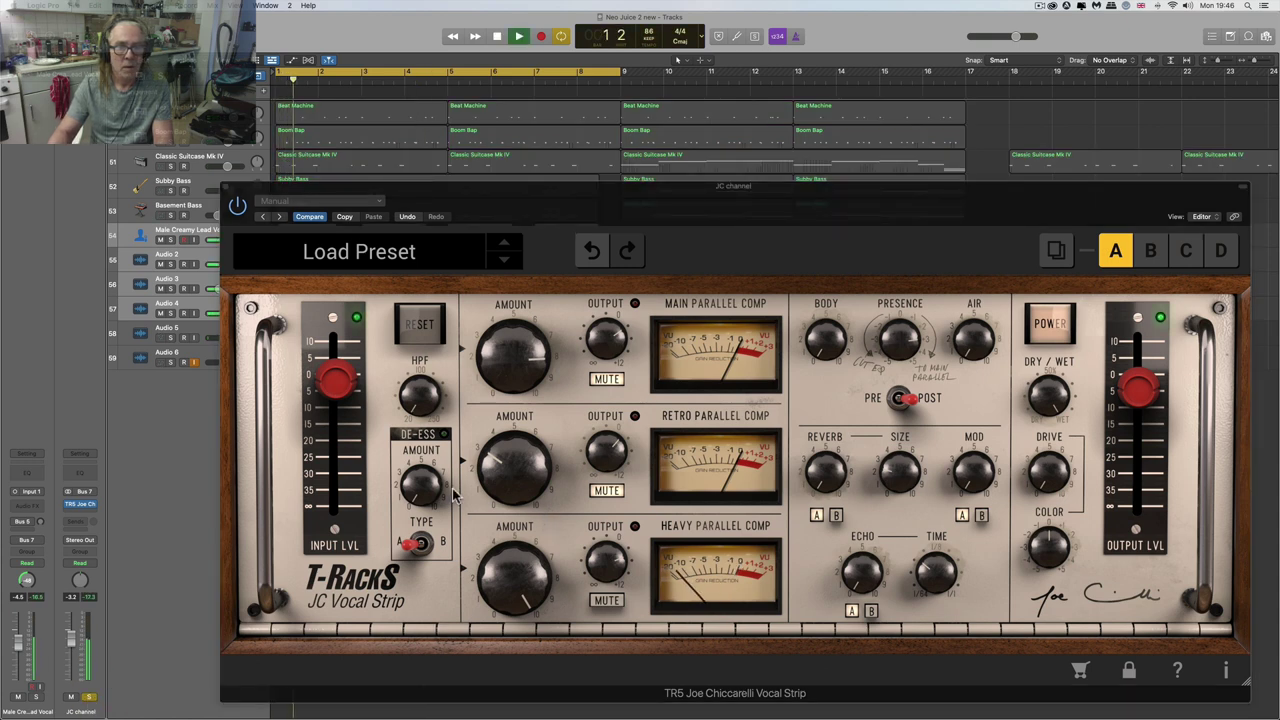
left_click_drag(421, 401, 414, 363)
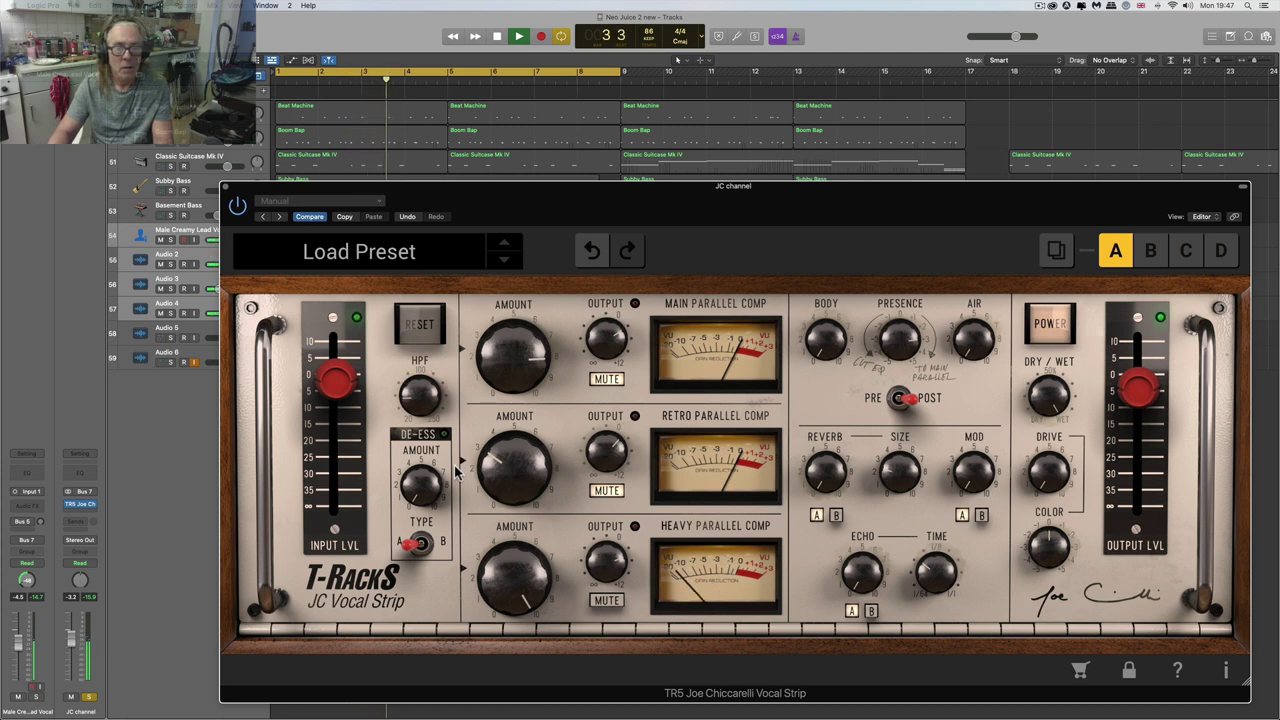
left_click_drag(819, 348, 820, 278)
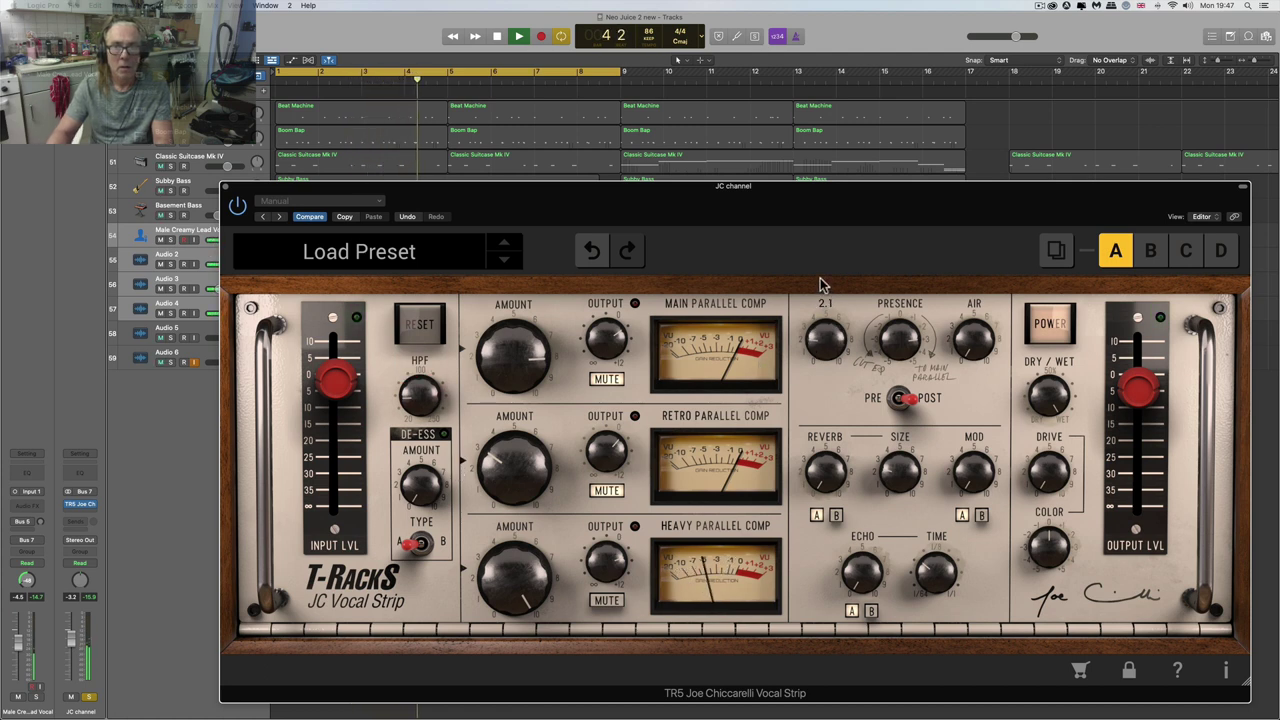
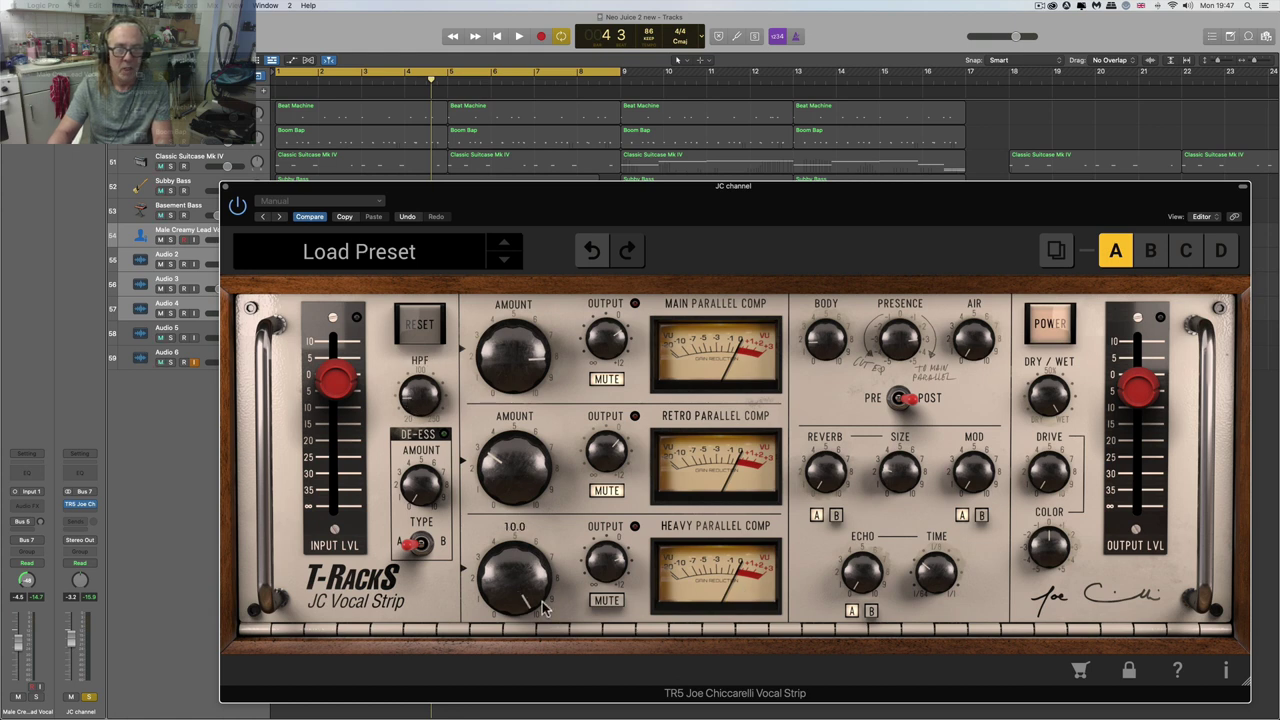
key("space")
mouse_move(615, 570)
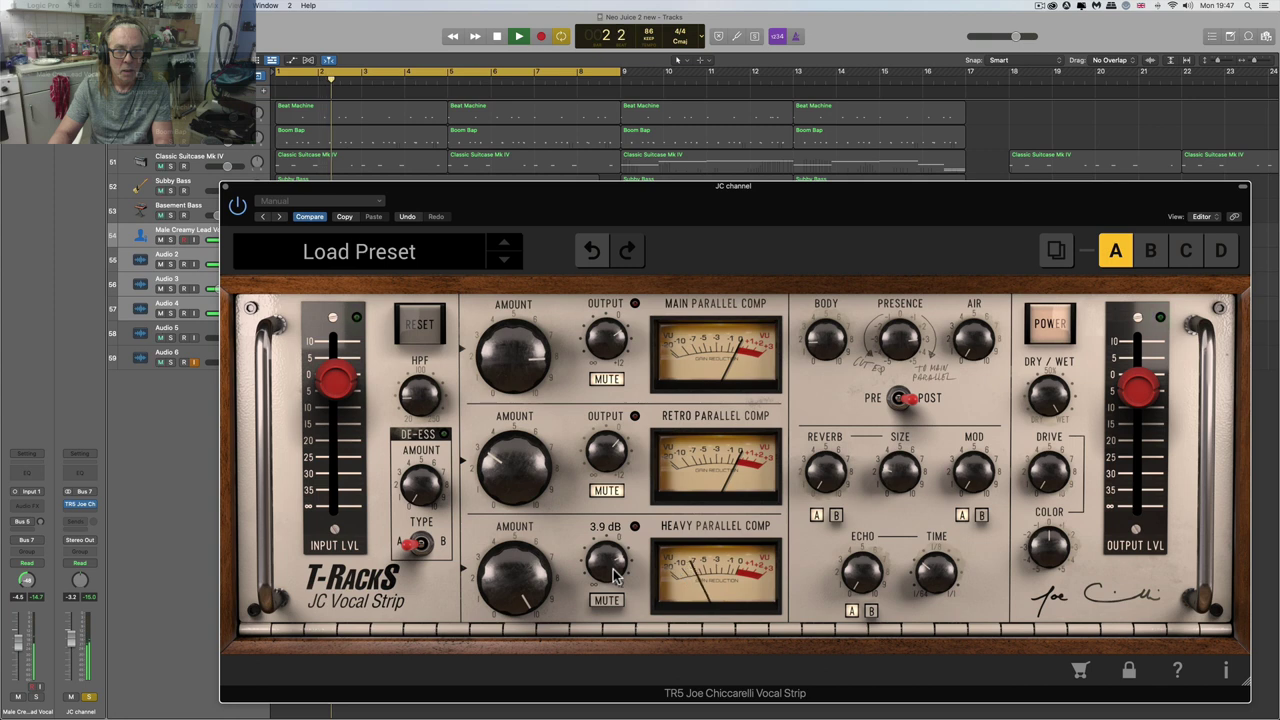
key("space")
mouse_move(537, 562)
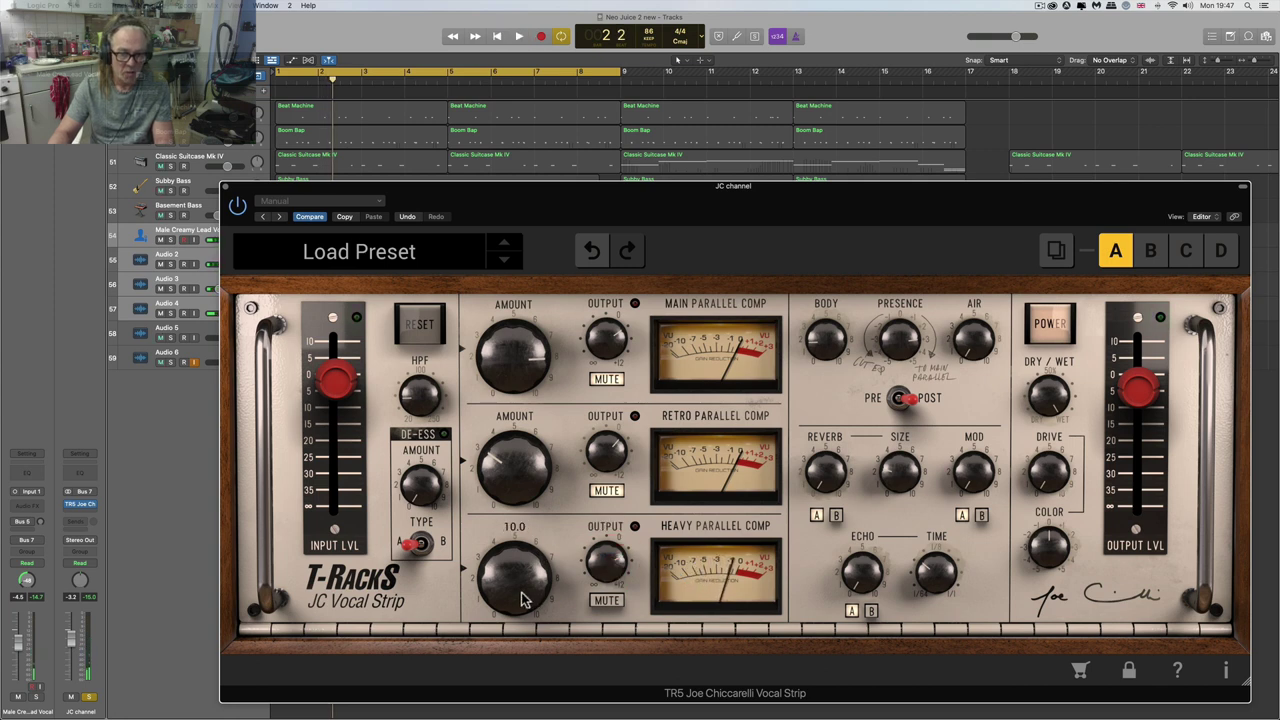
- Unmute the Retro Parallel Comp, start playback and set its amount to 5.9
left_click(605, 492)
left_click(605, 492)
mouse_move(590, 457)
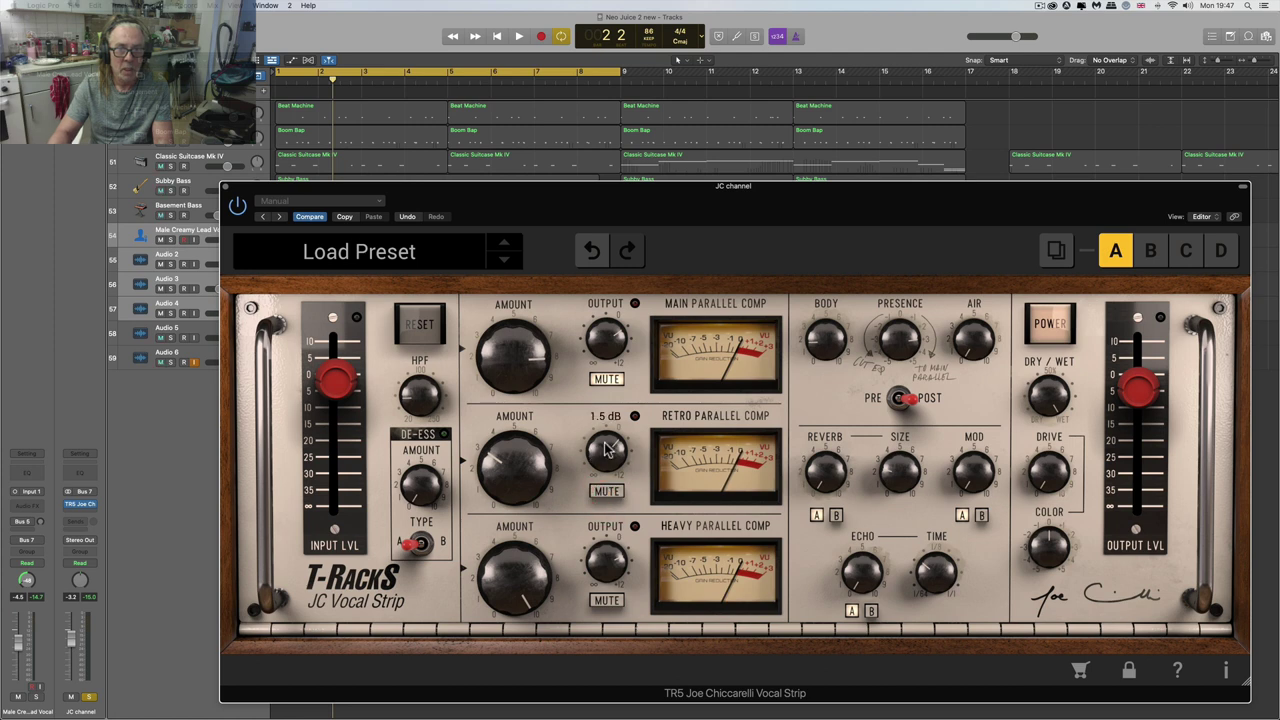
key("space")
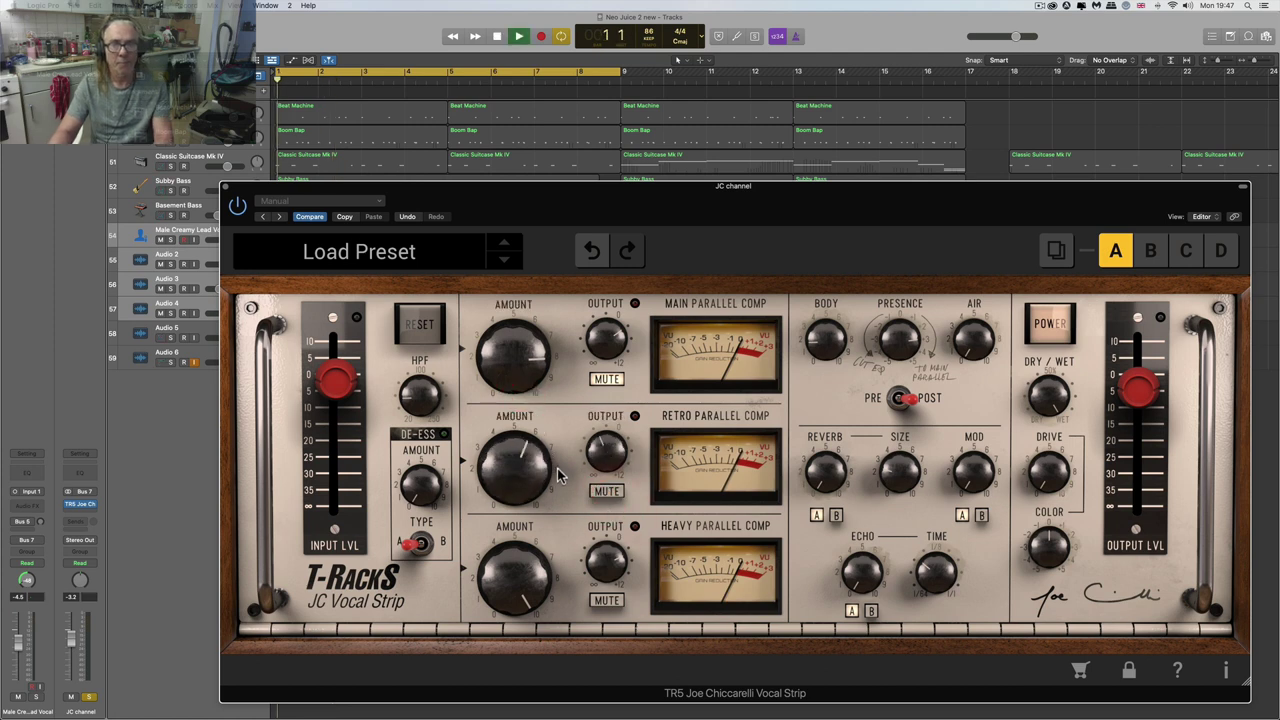
mouse_move(519, 478)
left_click_drag(519, 457, 519, 467)
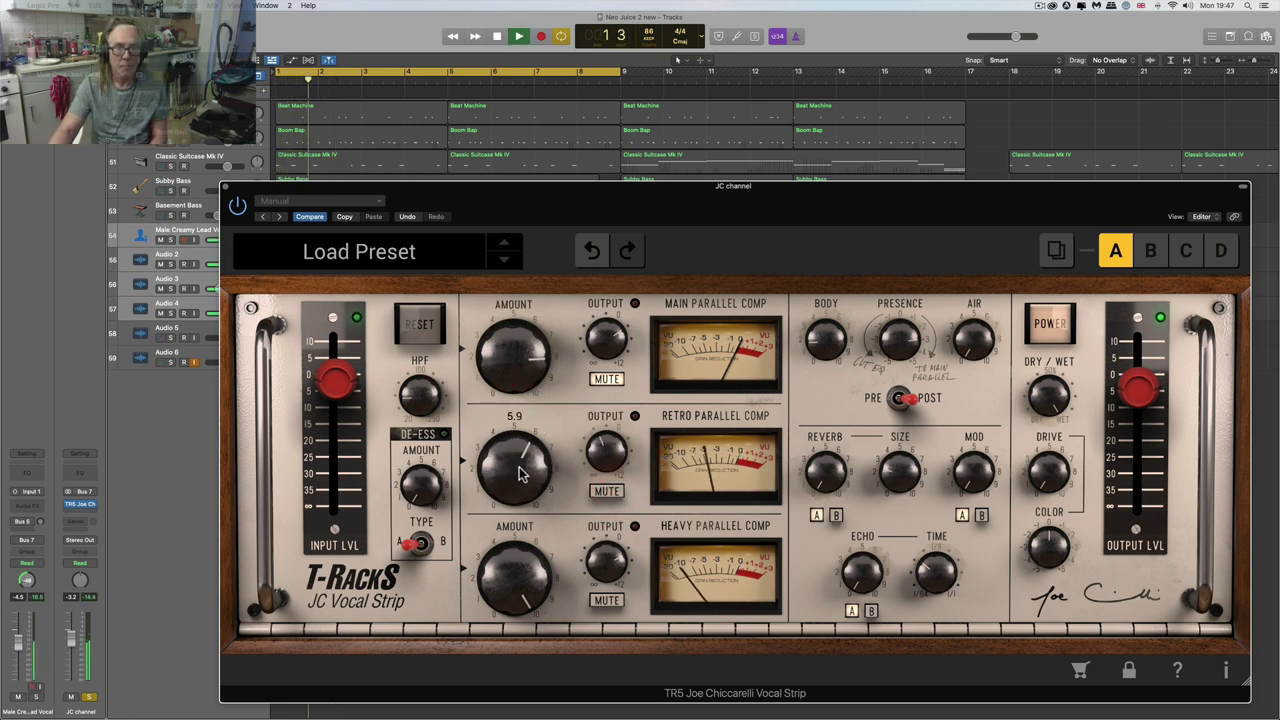
- Adjust the Retro Parallel Comp output to about 2.5 dB while listening, and stop playback
left_click_drag(606, 455, 600, 407)
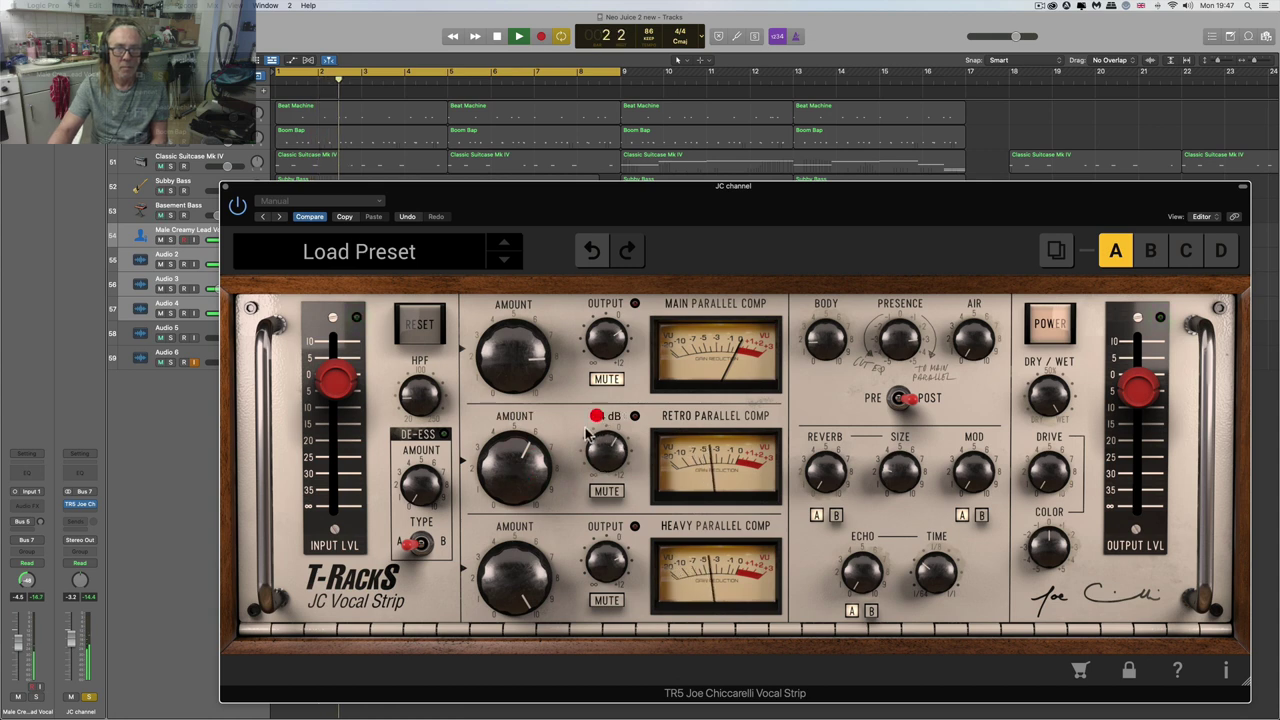
scroll(603, 457, "up", 2)
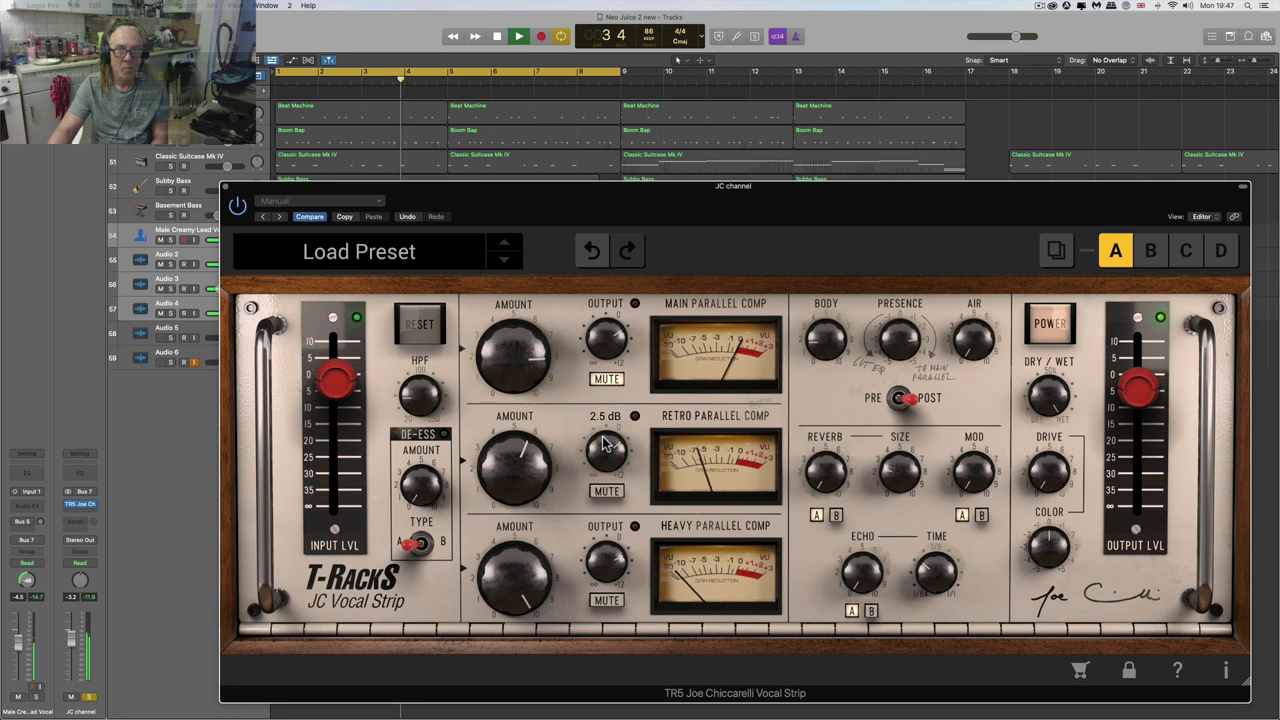
scroll(605, 447, "up", 3)
key("space")
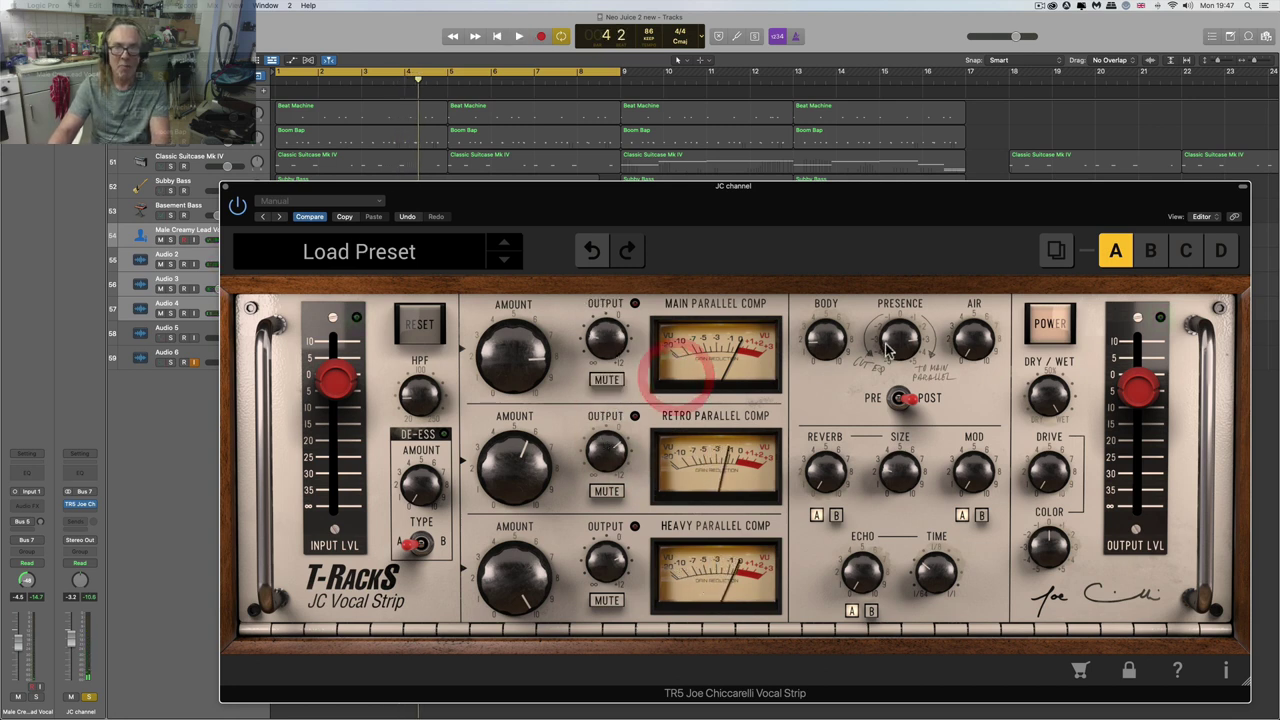
- Blend in the unmuted Main Parallel Comp during playback, setting its output to 1.7 dB and unsoloing the JC channel
key("space")
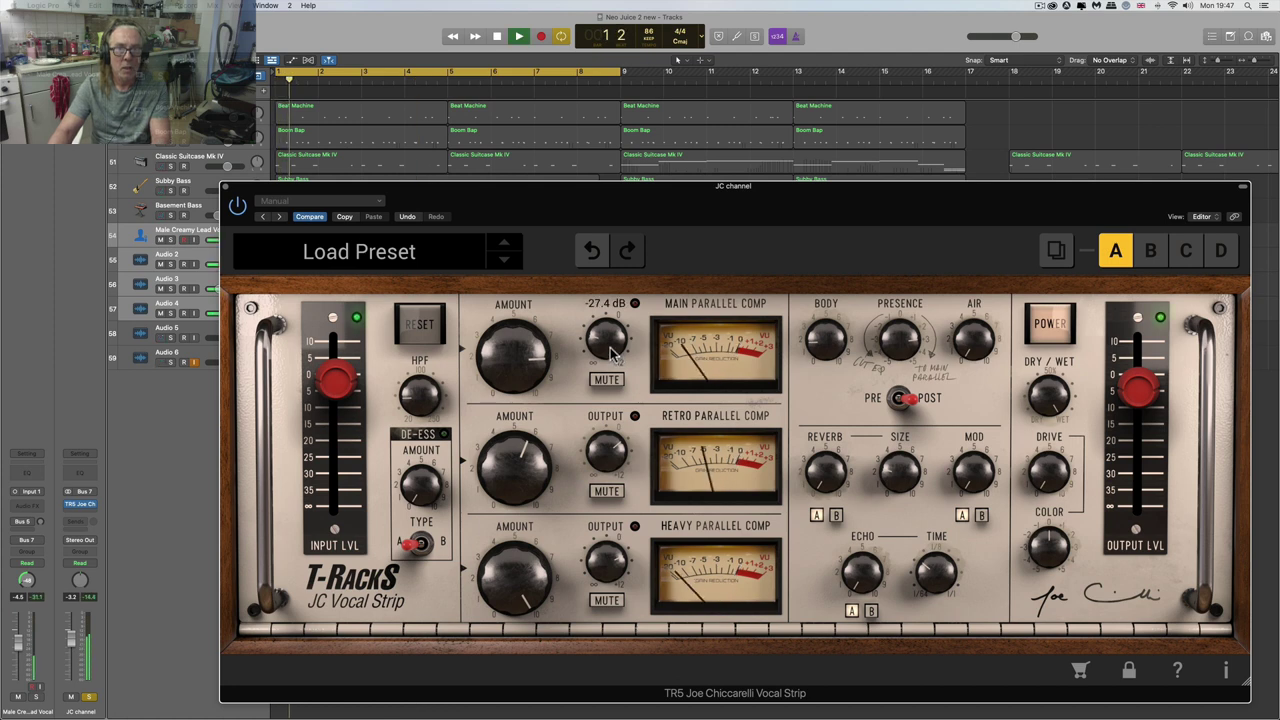
left_click(595, 248)
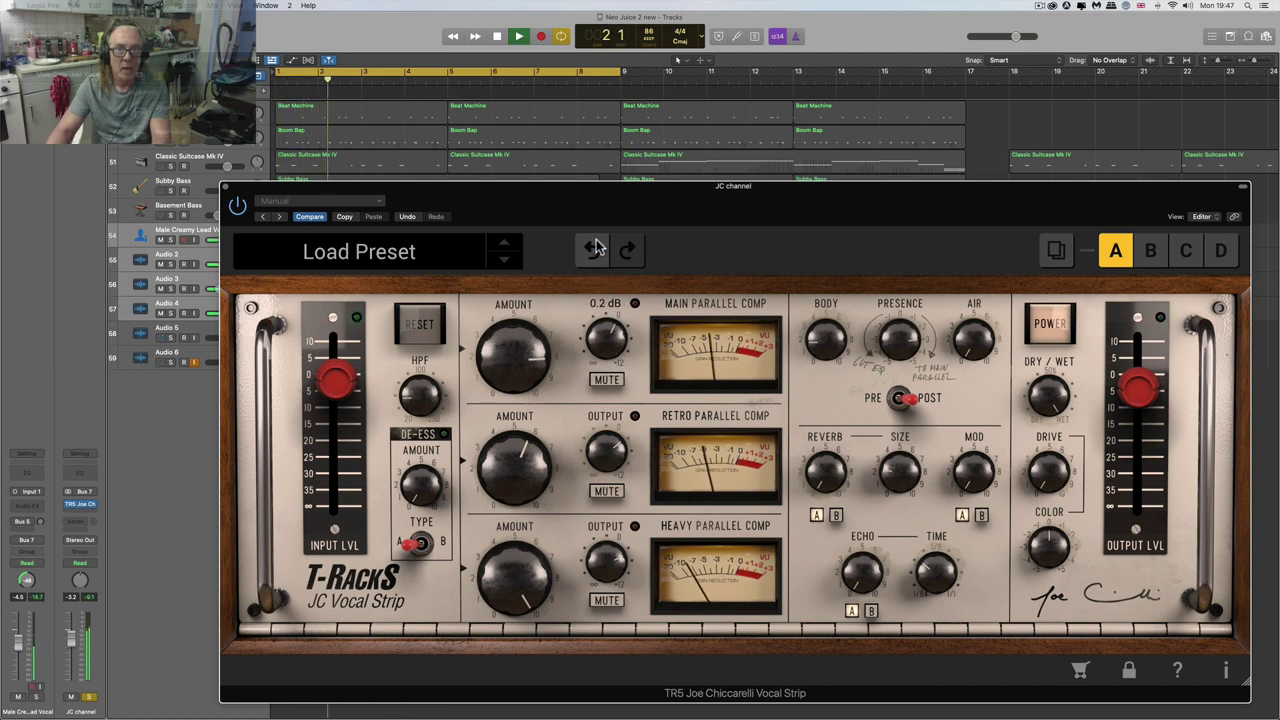
left_click(88, 698)
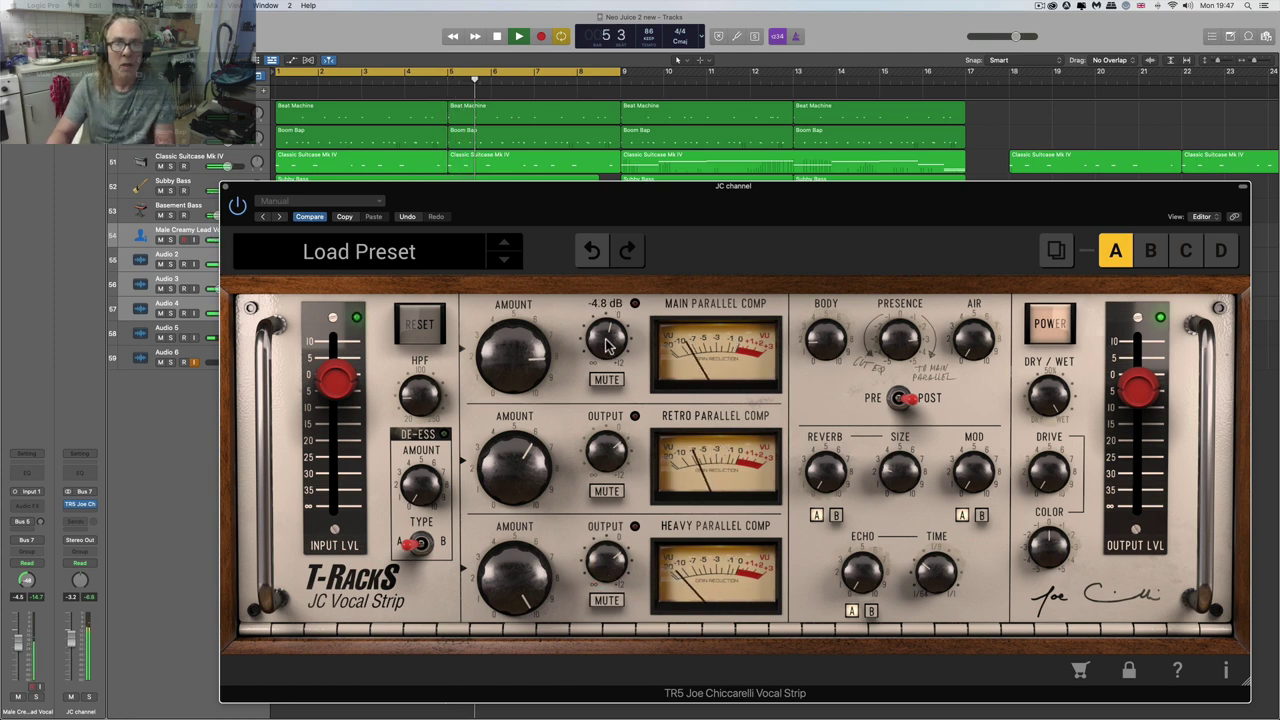
left_click_drag(607, 345, 606, 289)
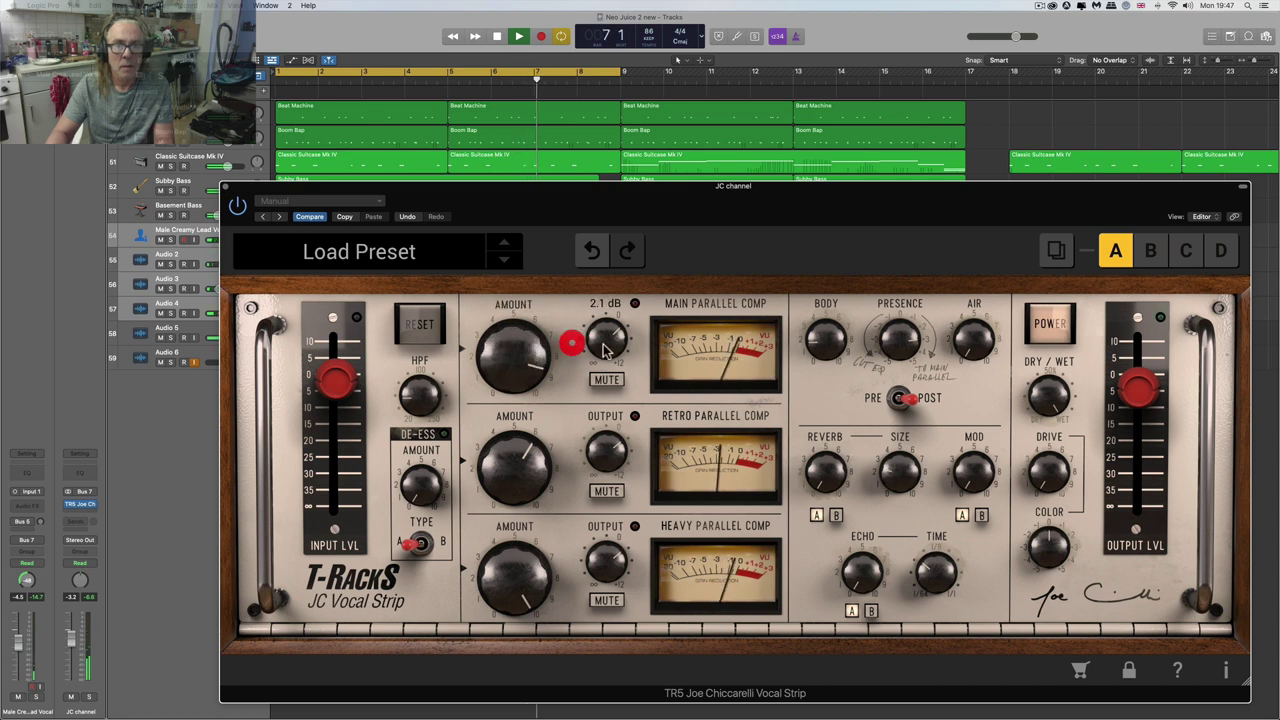
left_click_drag(606, 342, 607, 352)
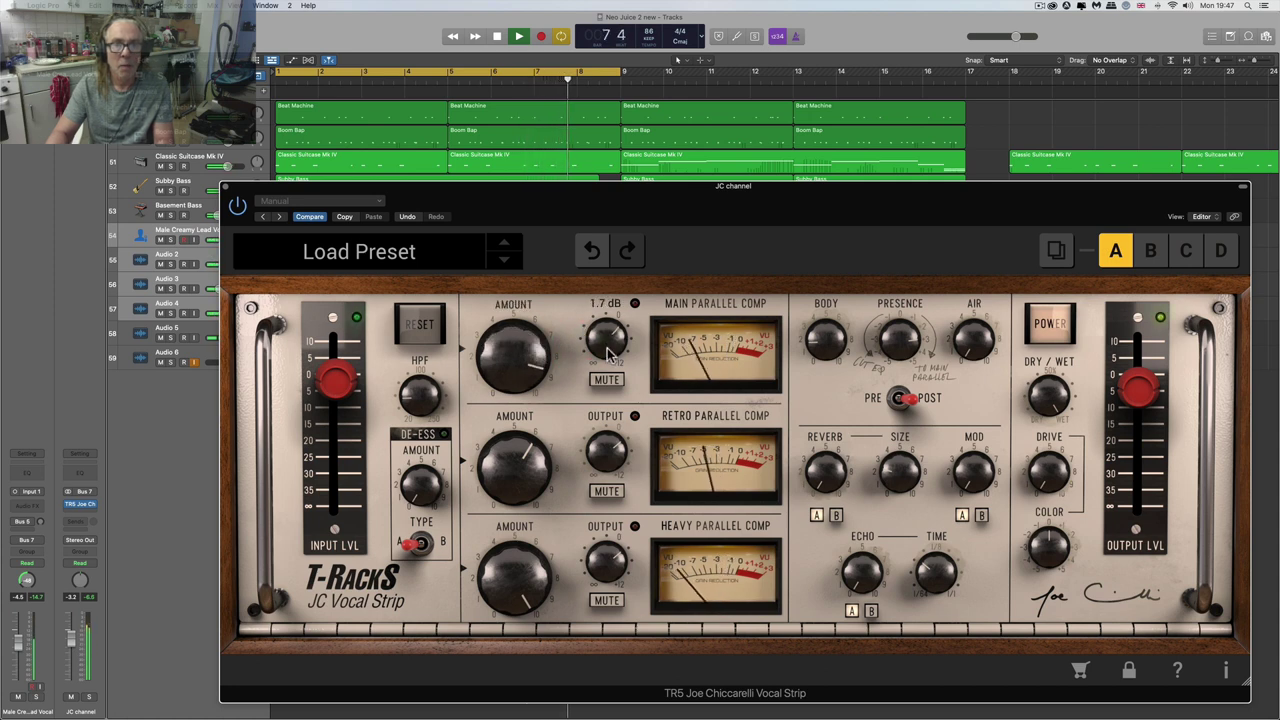
key("space")
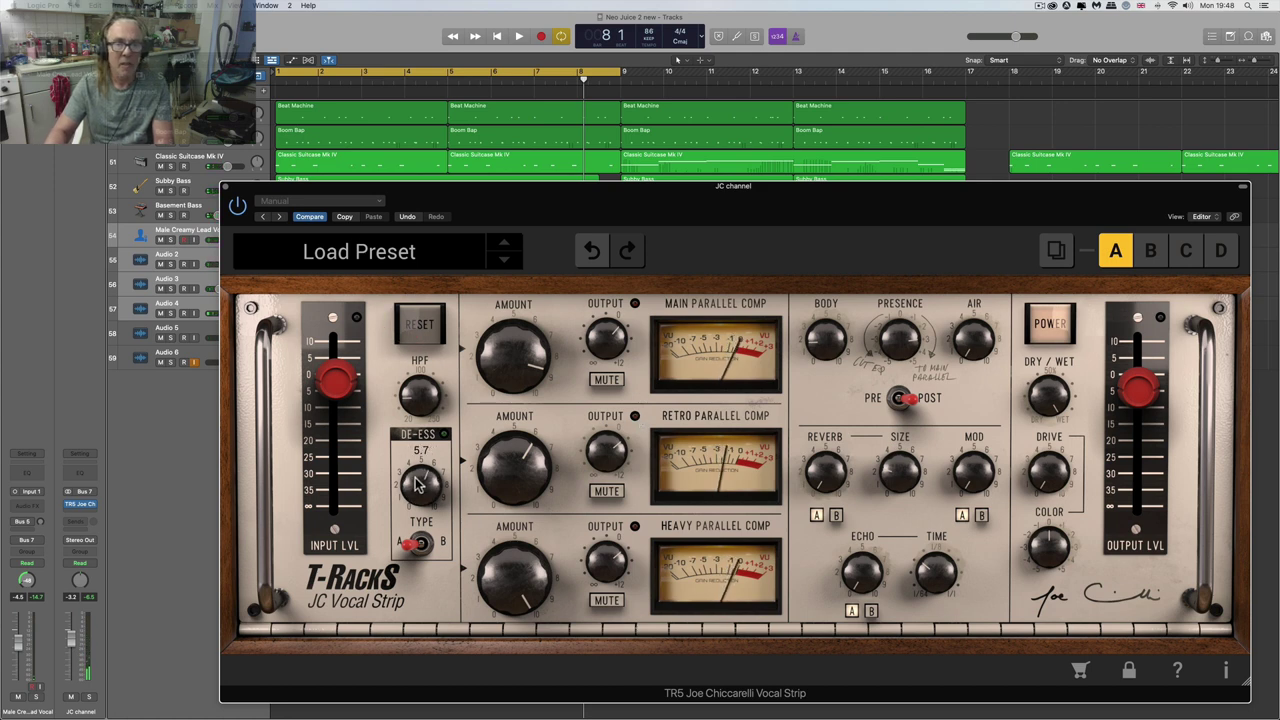
- Play the full mix, lower Body to 1.5 and stop playback
left_click(523, 641)
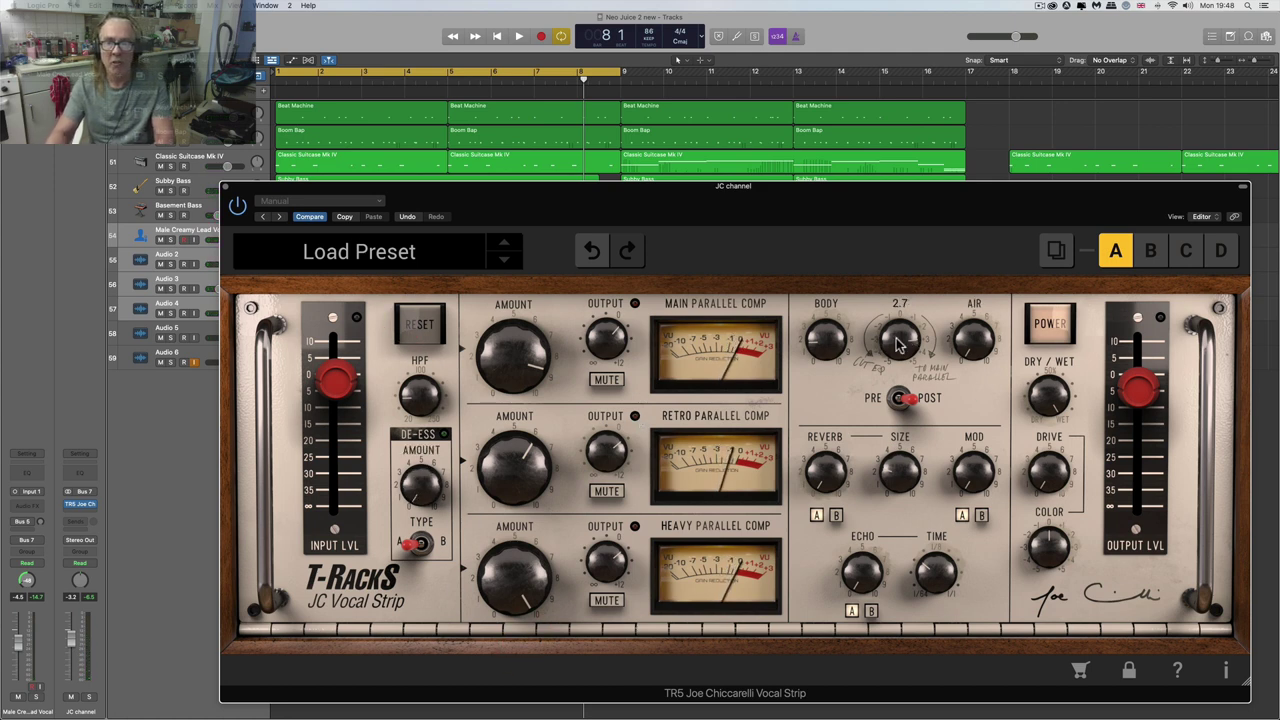
key("space")
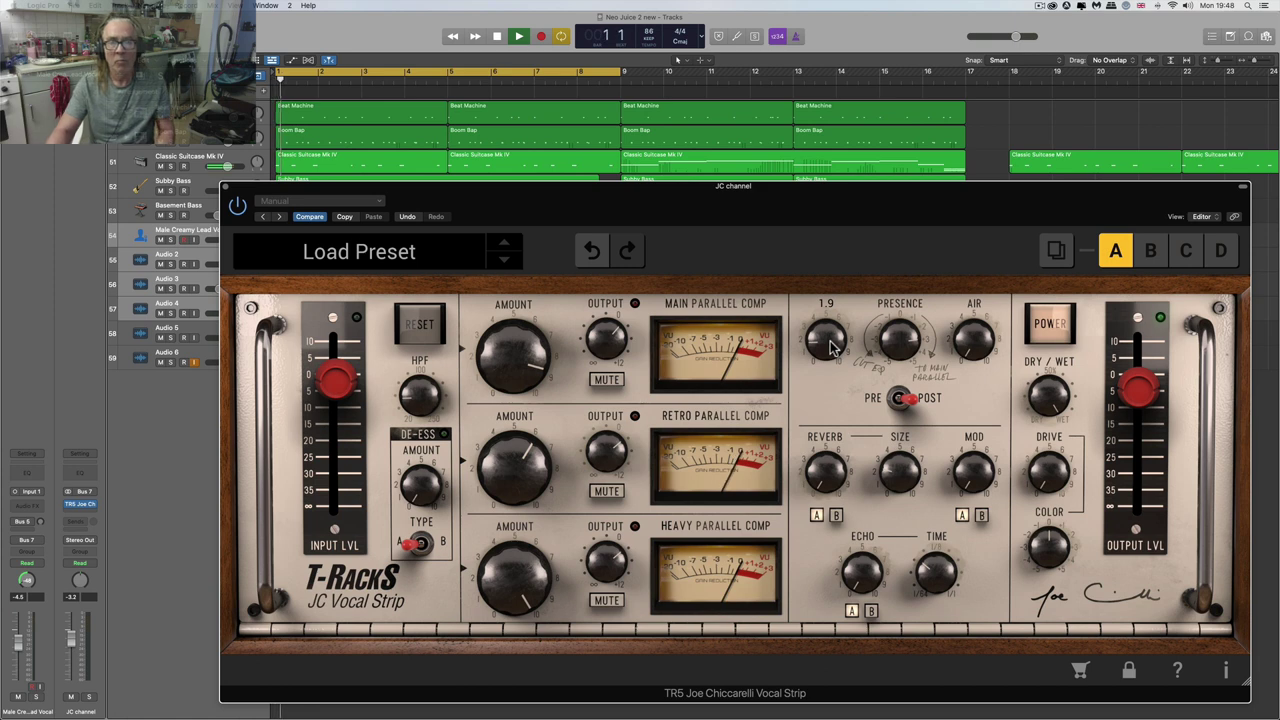
mouse_move(830, 345)
left_mouse_down()
mouse_move(826, 223)
mouse_move(827, 350)
left_mouse_up()
key("space")
left_click(828, 355)
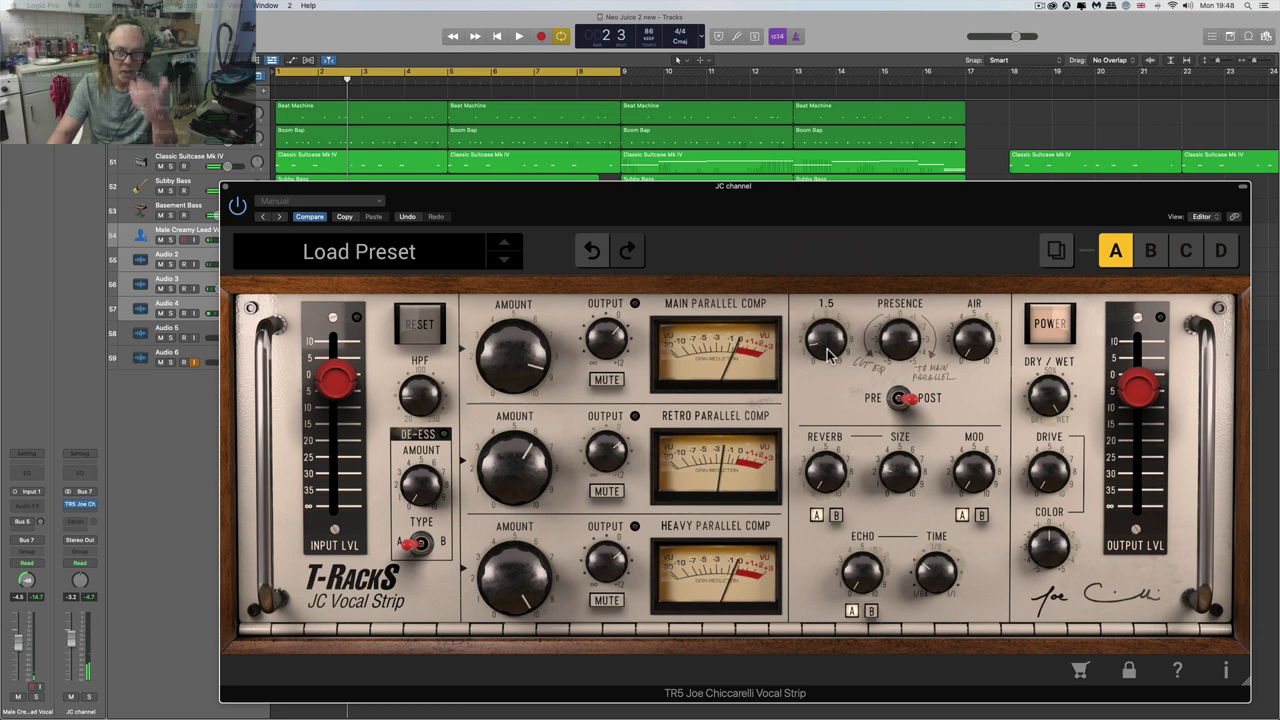
left_click(828, 355)
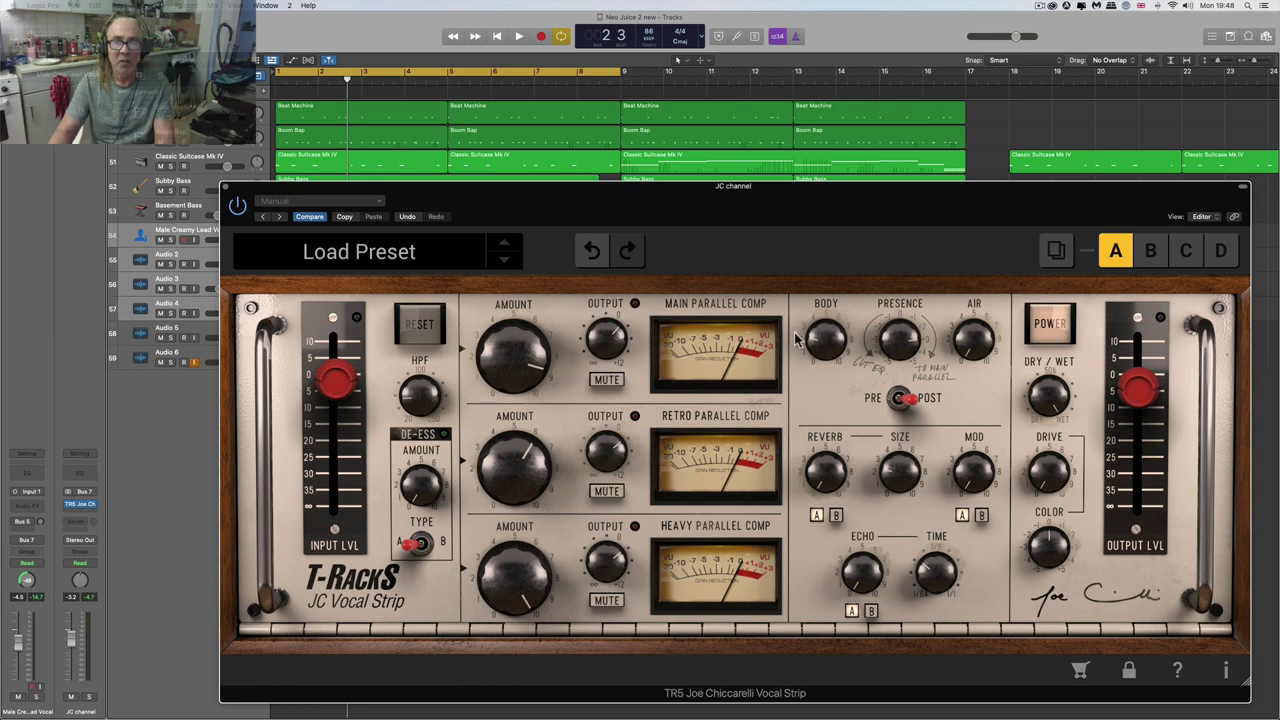
- Try Body at up to 6.9 and back it off during playback, lowering the output level to -7.2 dB
left_click_drag(825, 338, 816, 282)
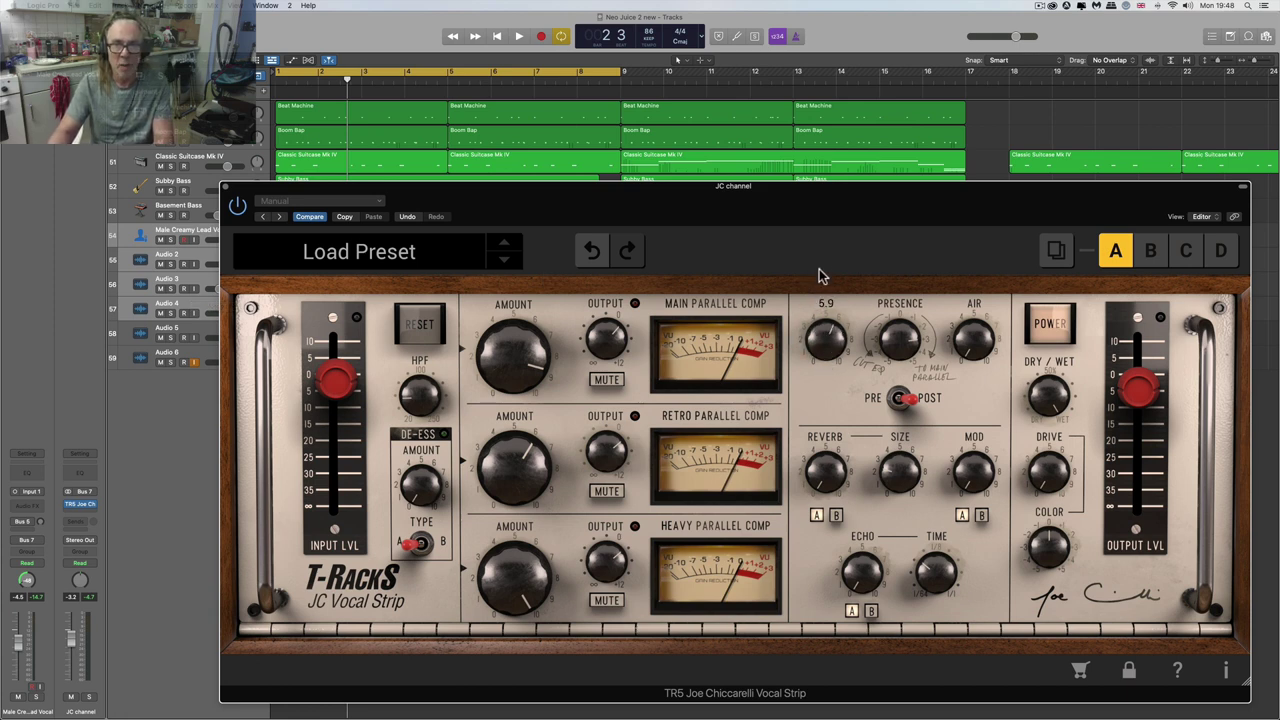
left_click_drag(825, 362, 818, 234)
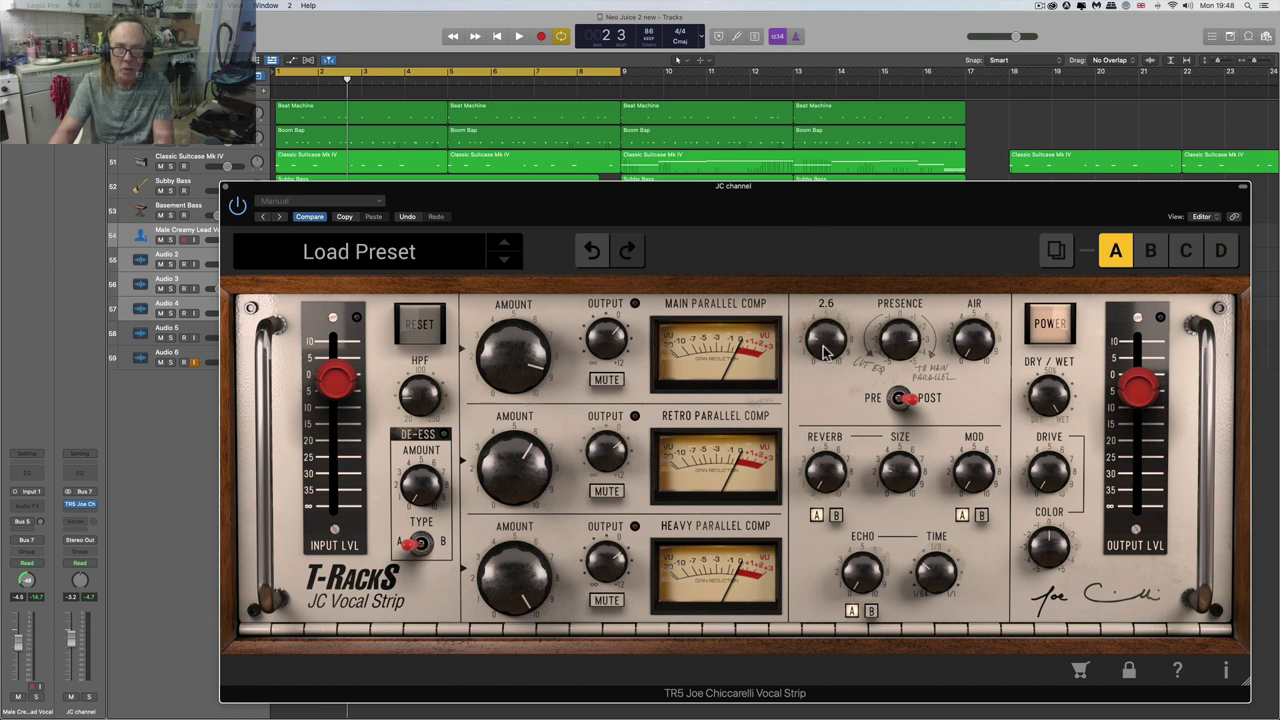
left_click_drag(825, 350, 817, 223)
key("space")
left_click_drag(1138, 390, 1140, 403)
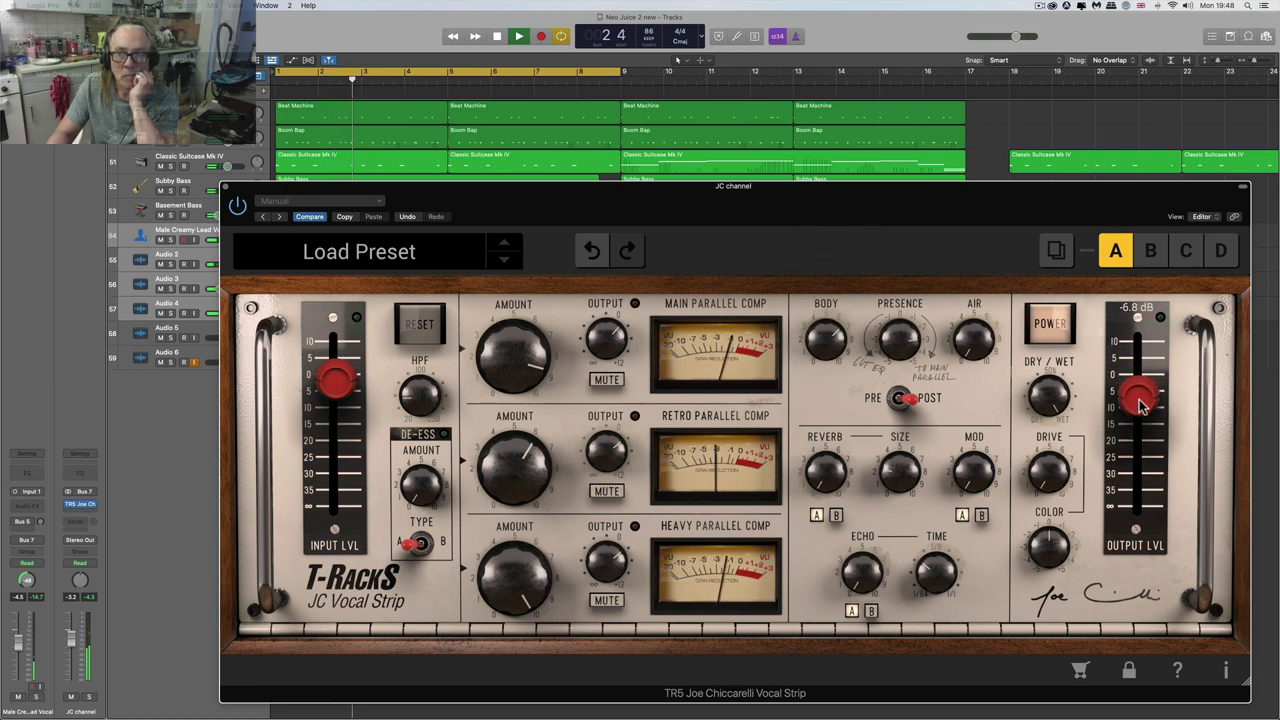
mouse_move(831, 345)
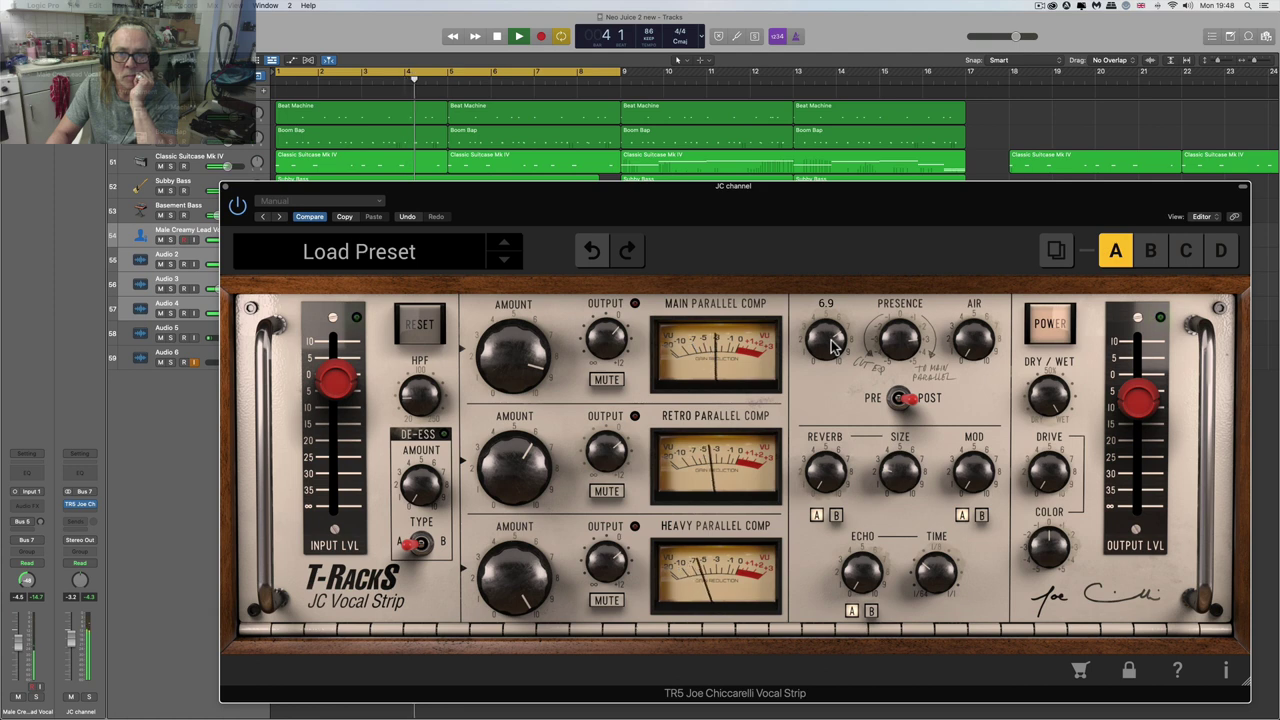
left_click_drag(831, 345, 840, 400)
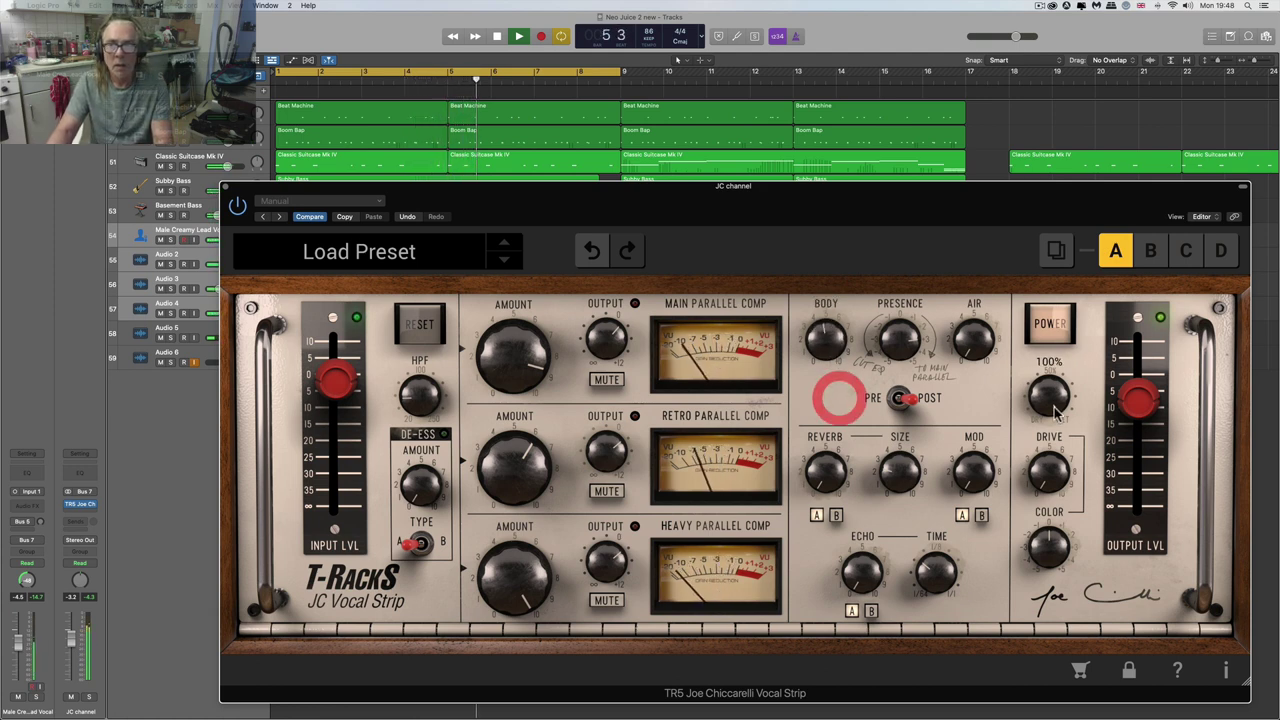
- Restart playback from the loop start and raise Air
key("space")
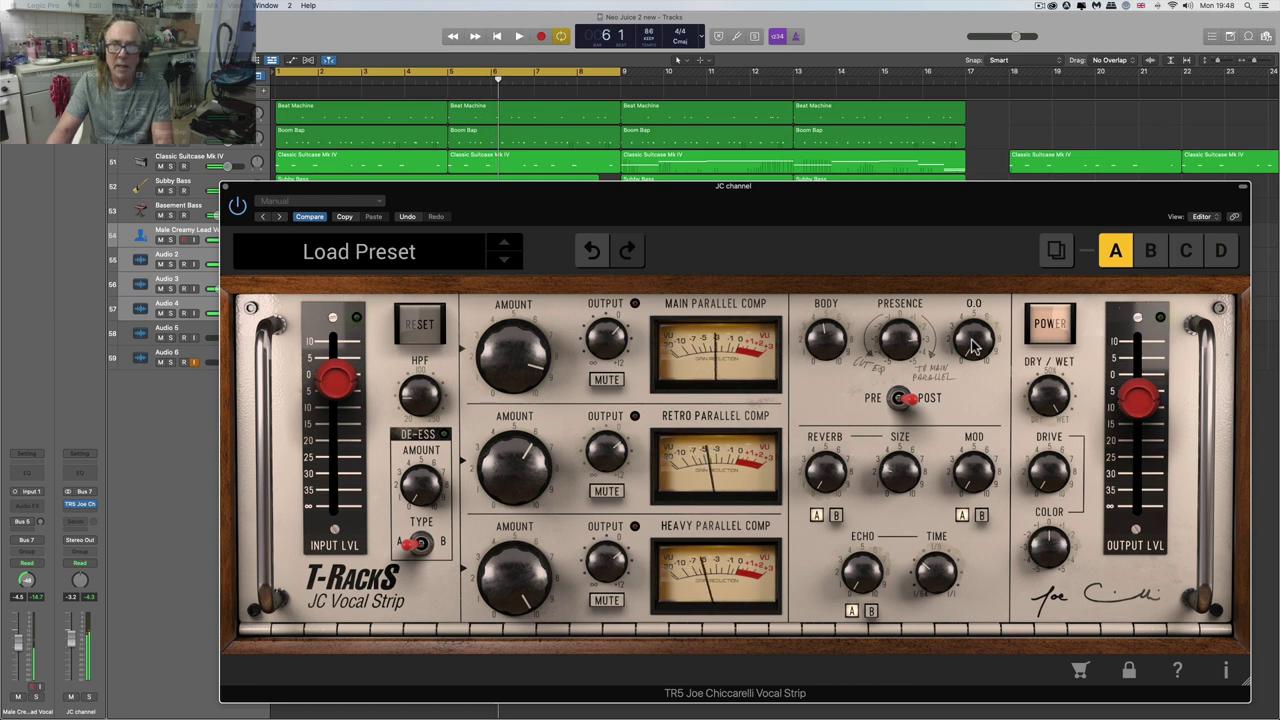
key("space")
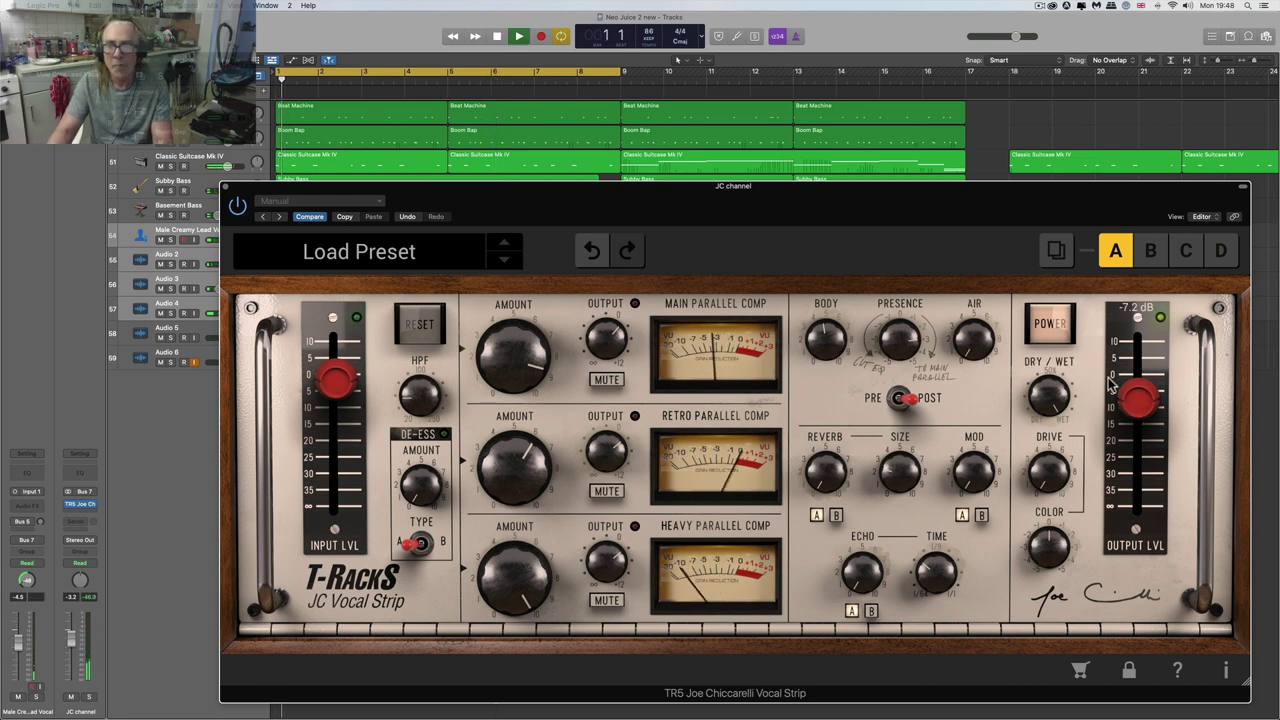
left_click_drag(985, 362, 947, 178)
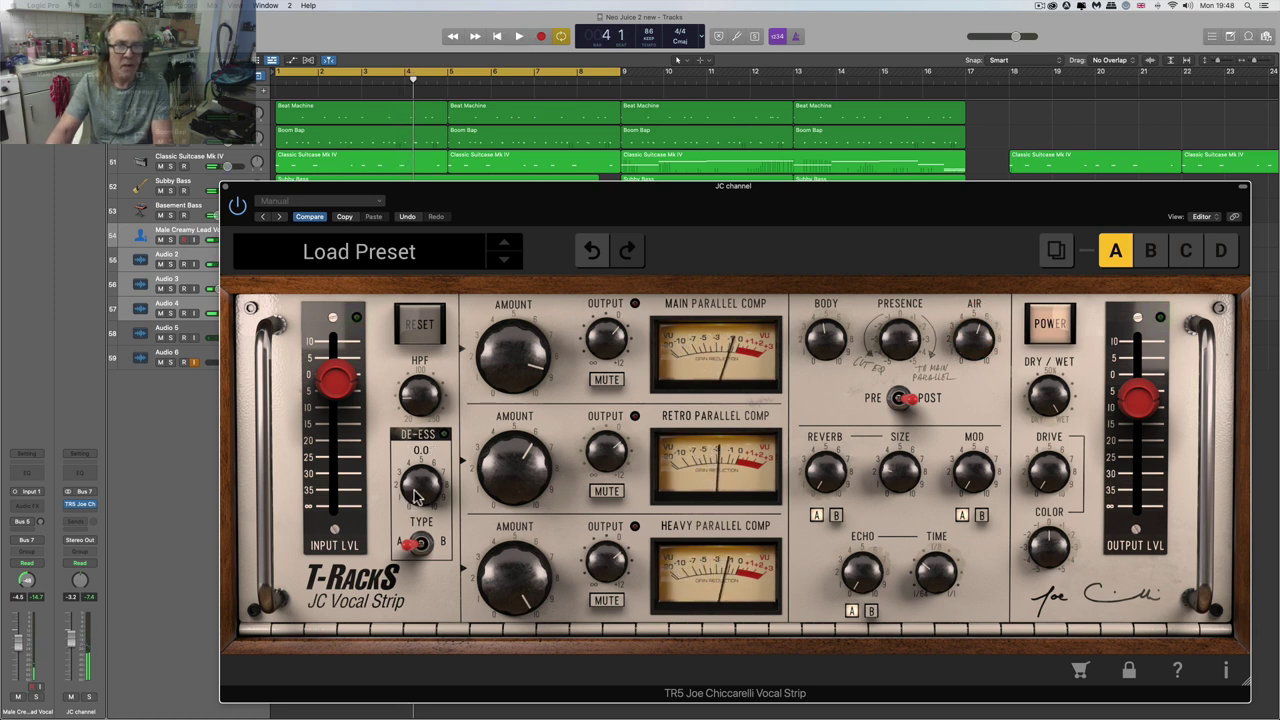
- During playback, set the de-esser amount to 6.0 and switch its type to B
key("space")
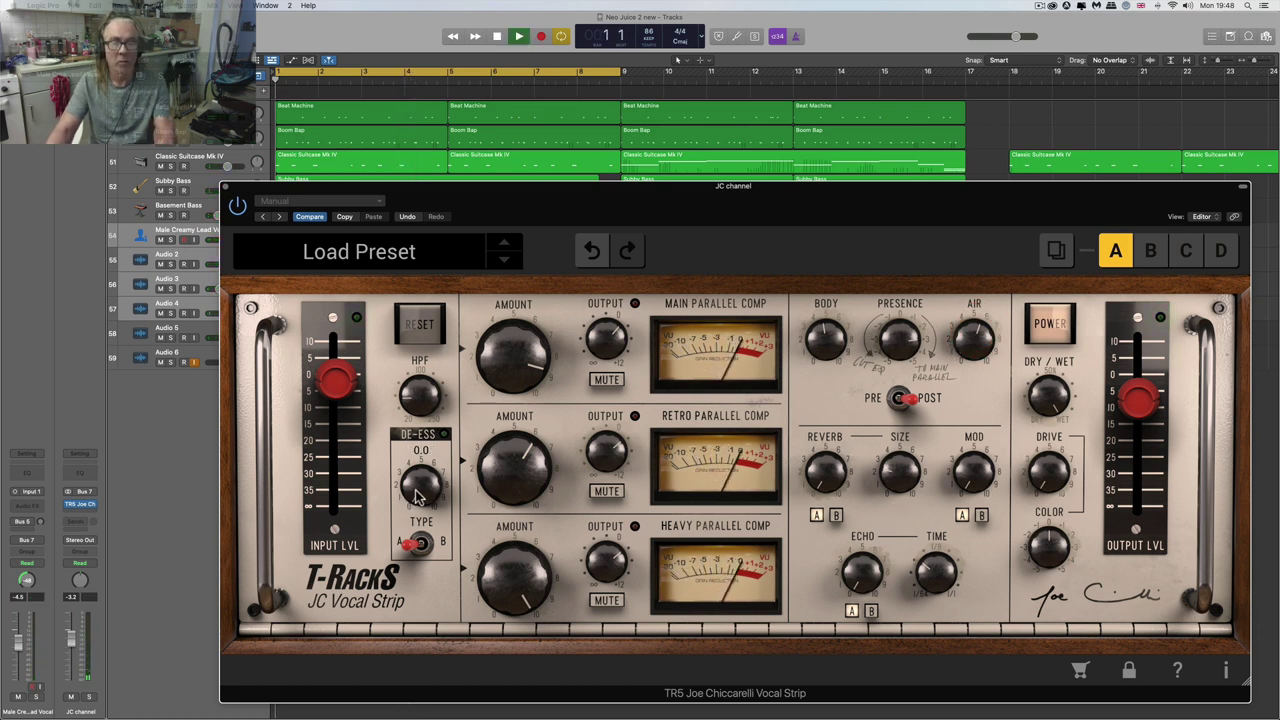
left_click_drag(420, 492, 376, 316)
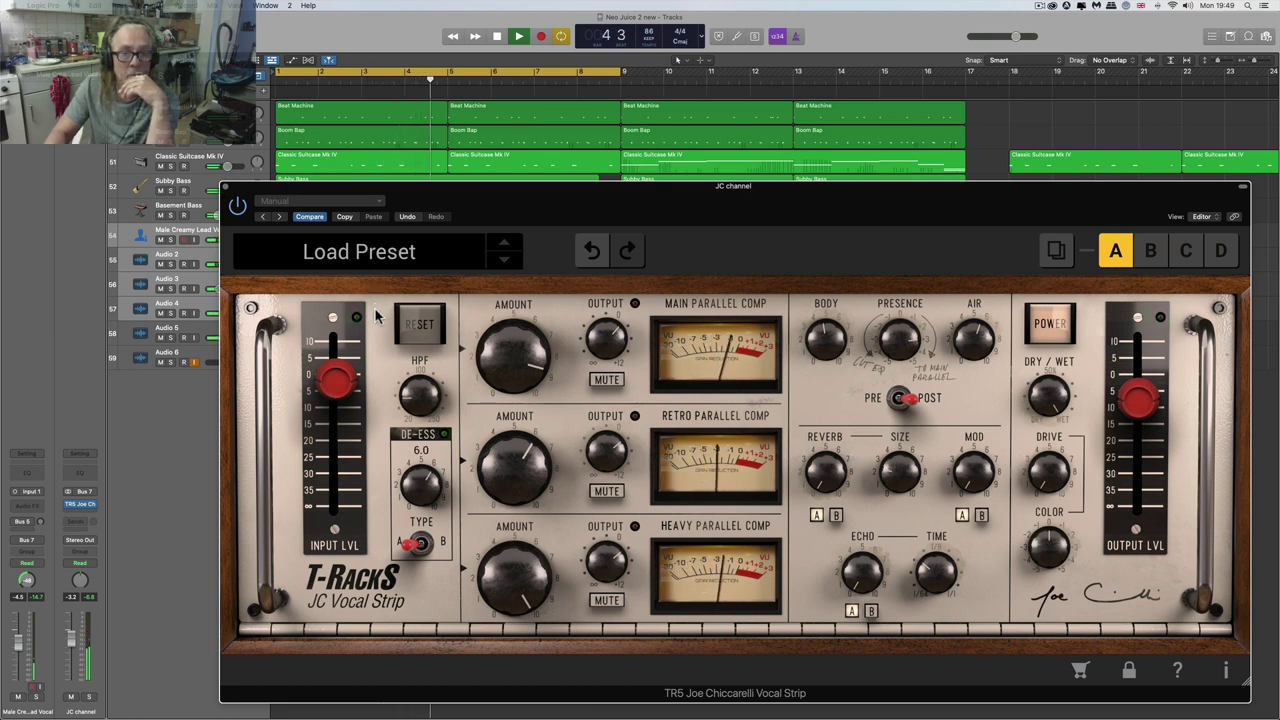
left_click_drag(376, 316, 377, 318)
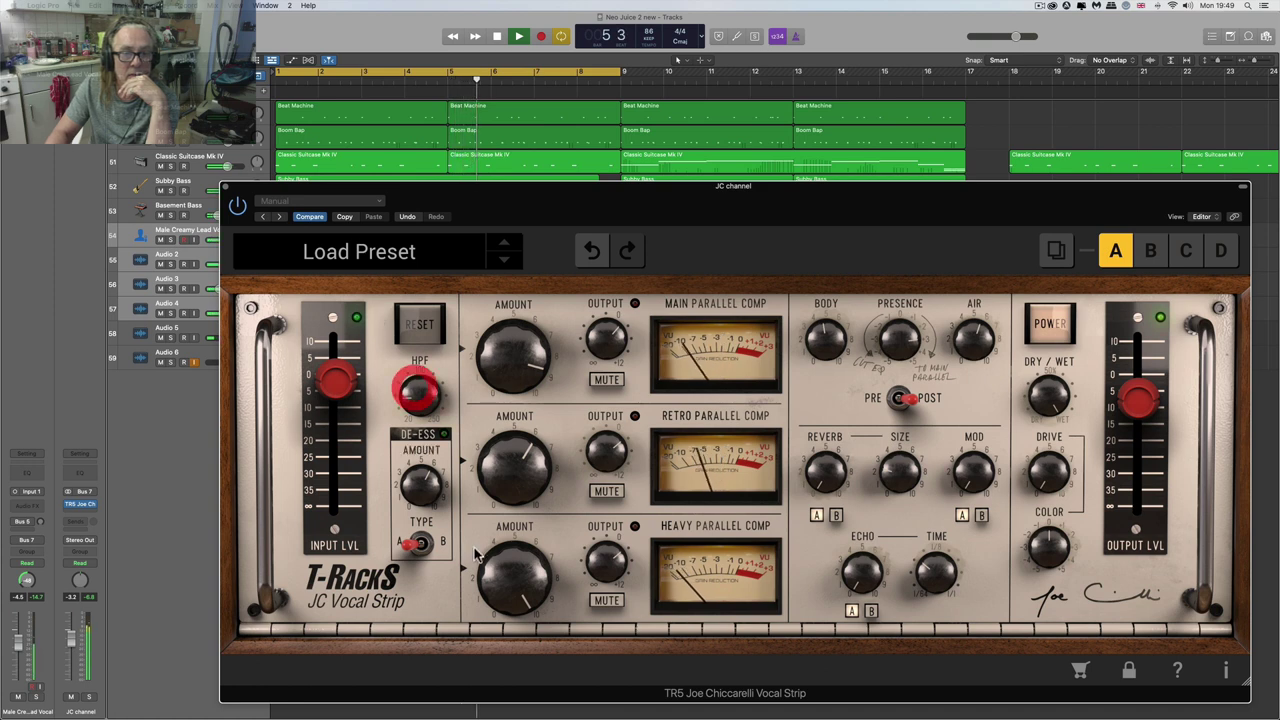
left_click(421, 544)
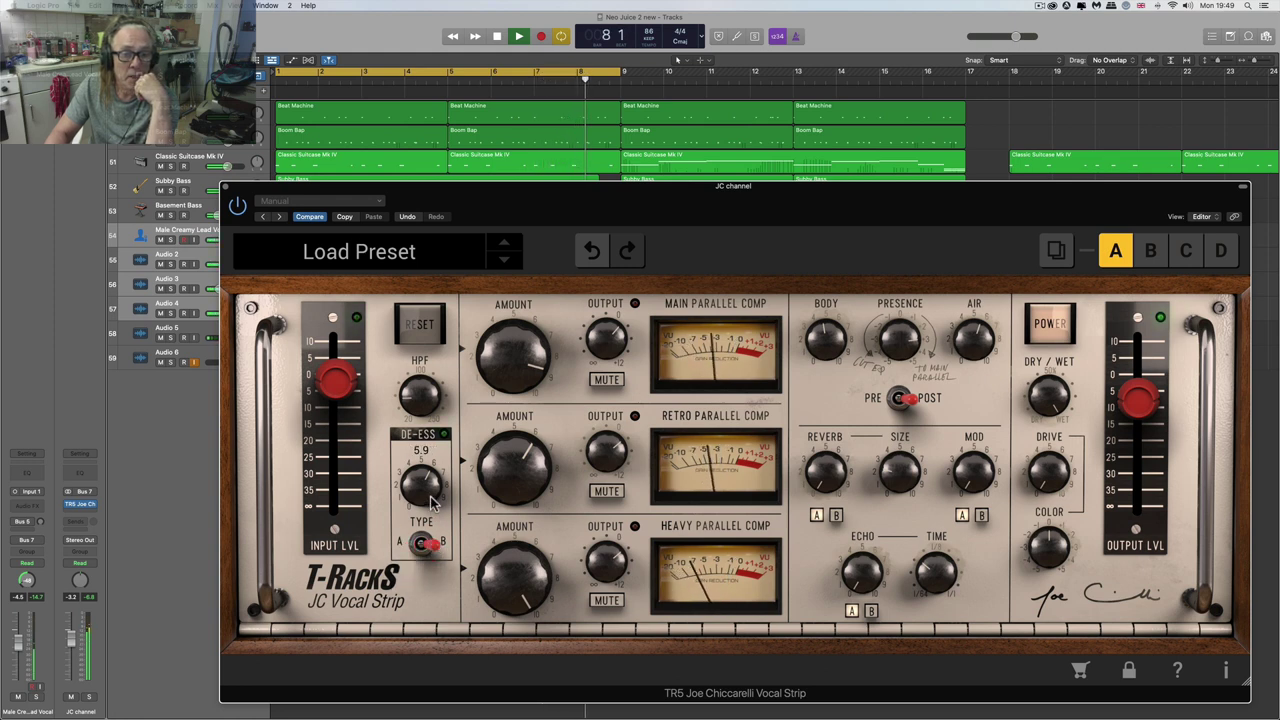
left_click(432, 500)
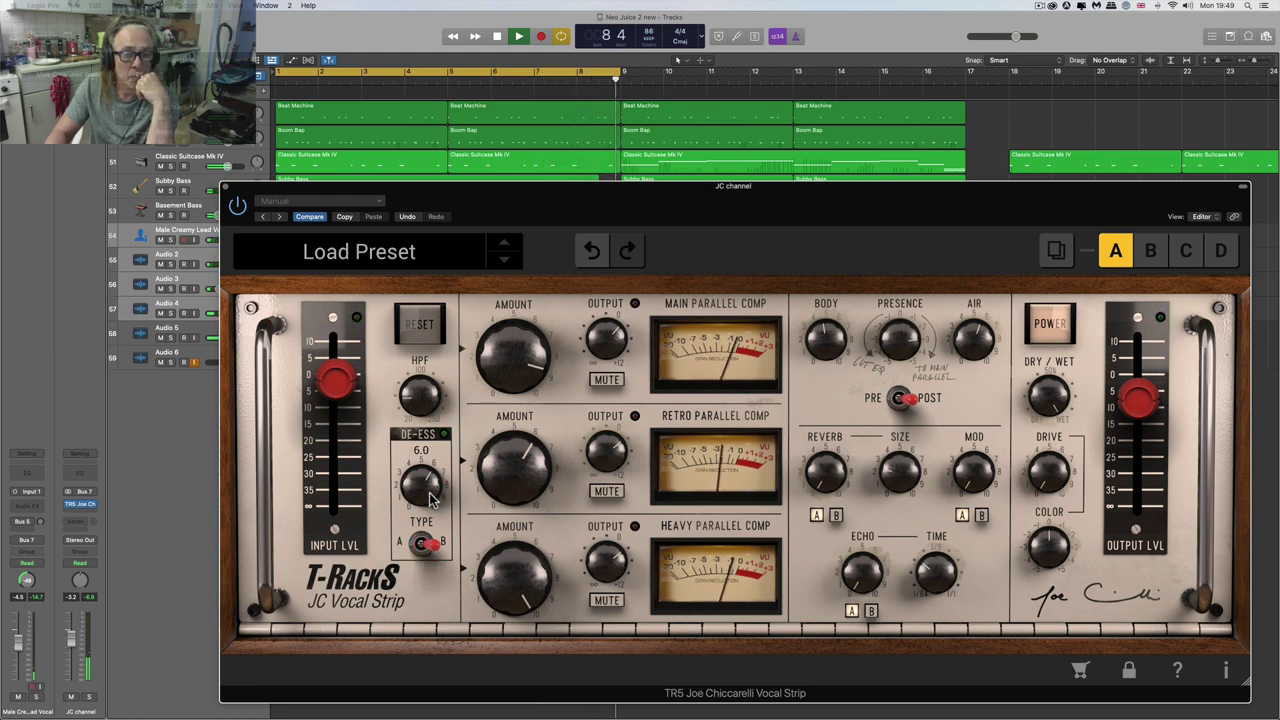
- Raise the de-esser amount to 6.6 during playback, check the Air control and stop playback
scroll(432, 493, "up", 1)
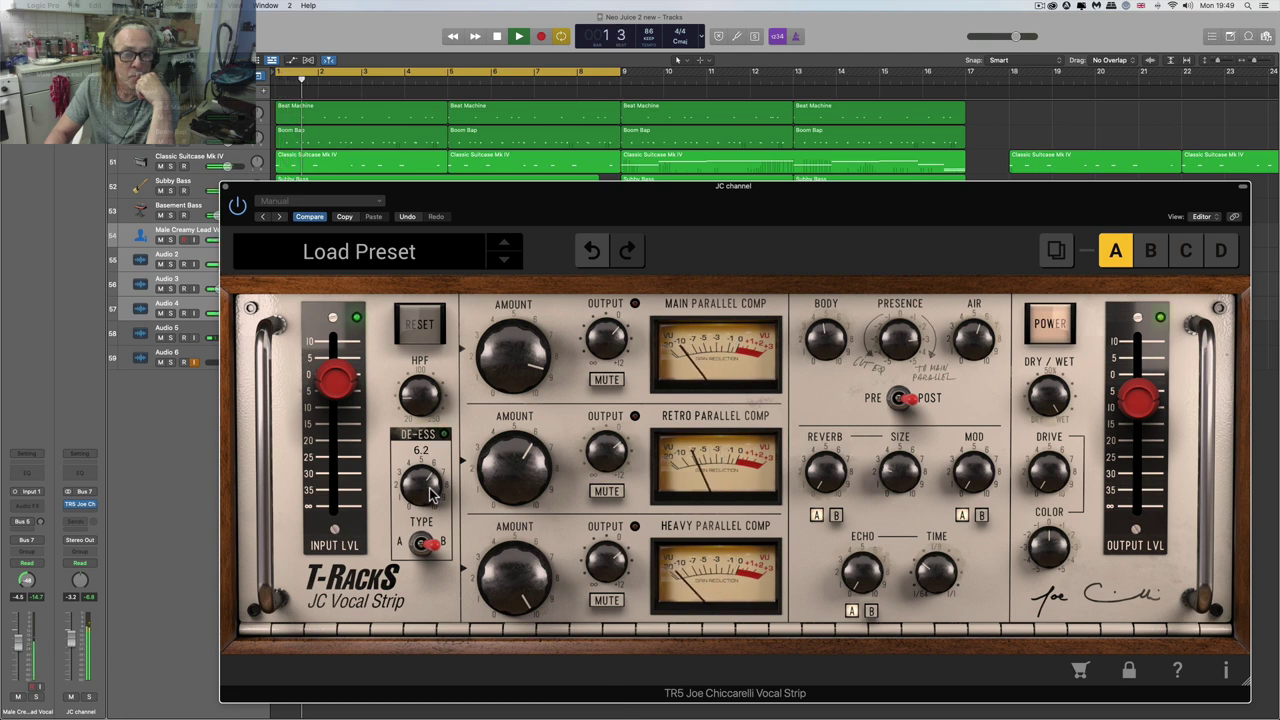
left_click_drag(432, 493, 433, 481)
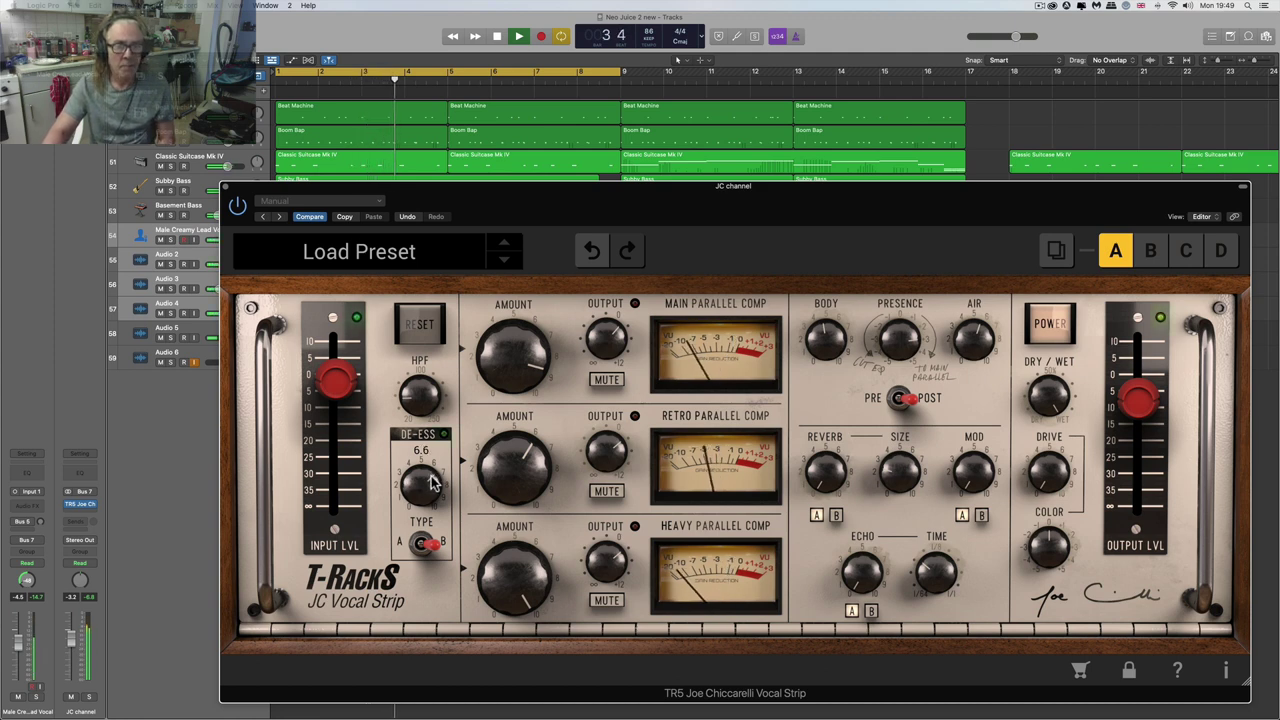
left_click(979, 336)
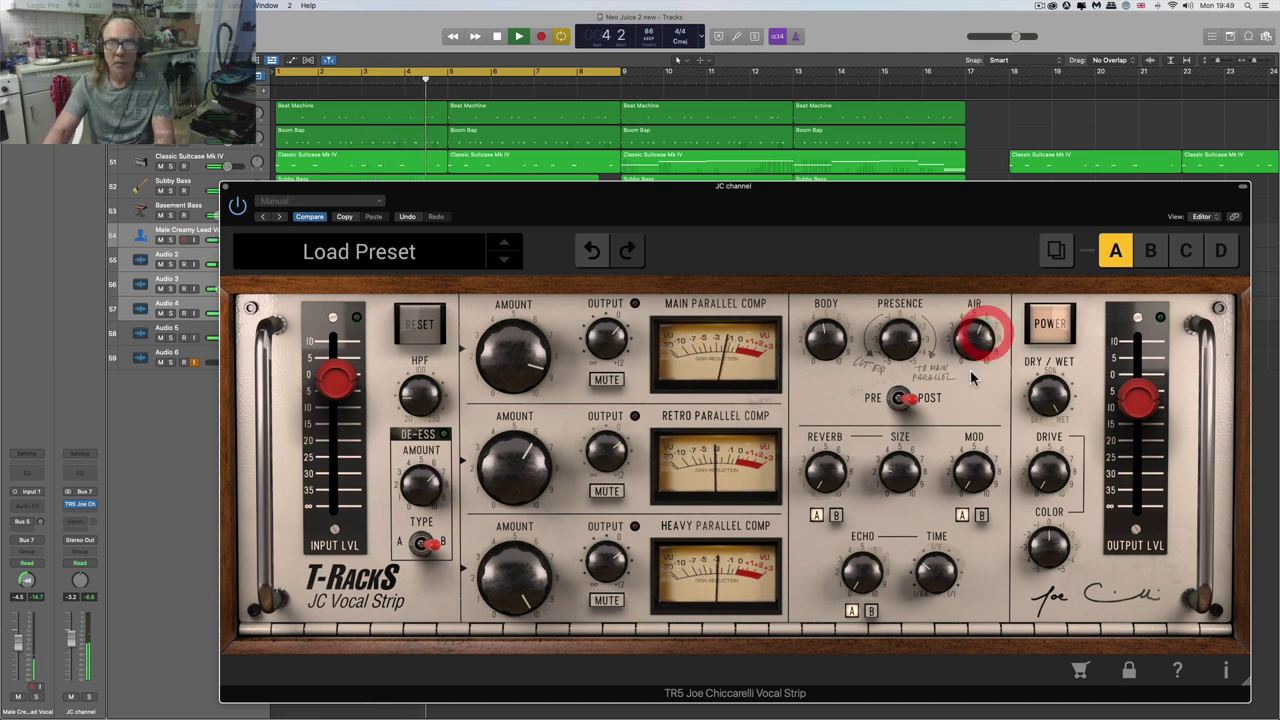
key("space")
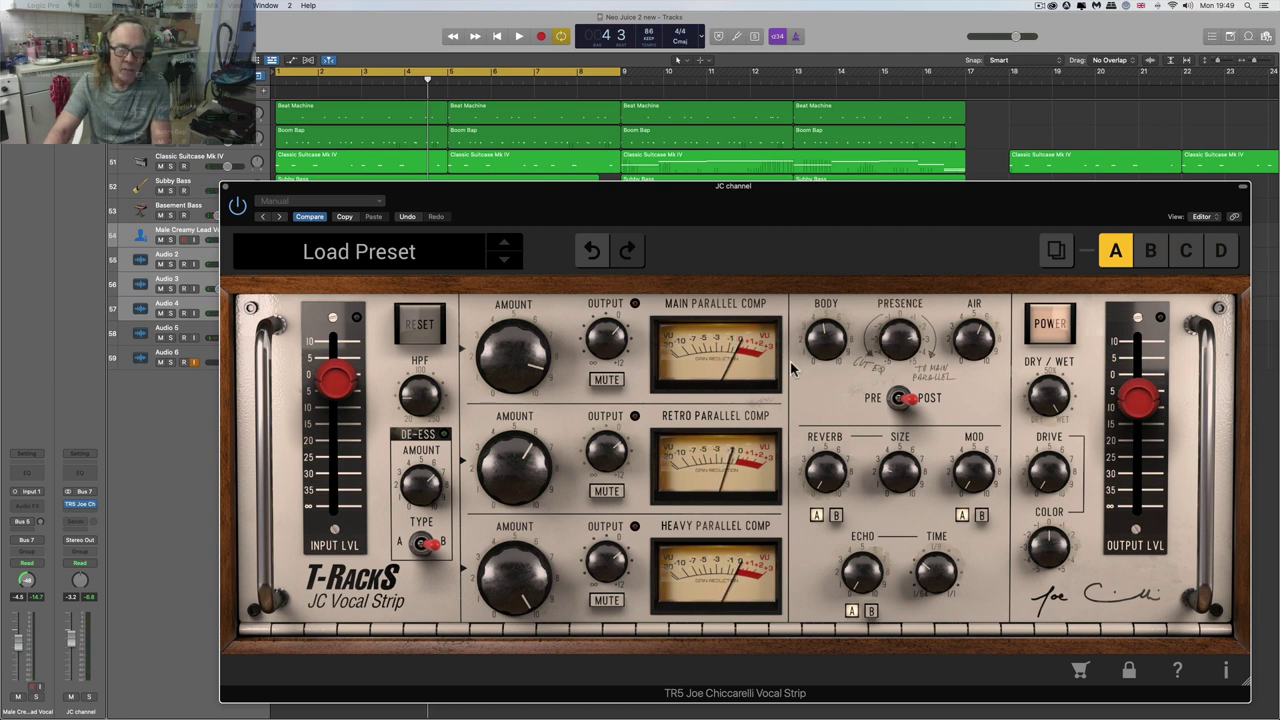
- Replay the loop from its start to audition the Presence setting, and stop playback
key("space")
scroll(898, 345, "down", 3)
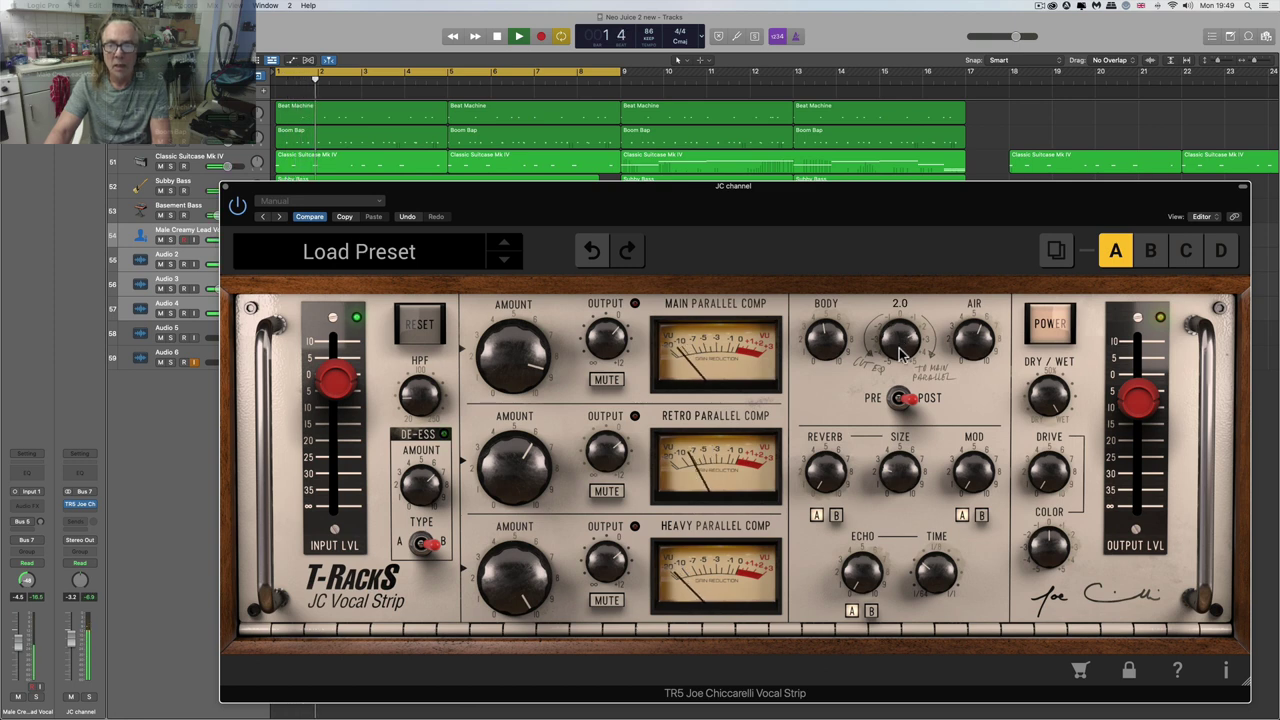
left_click(900, 352)
key("space")
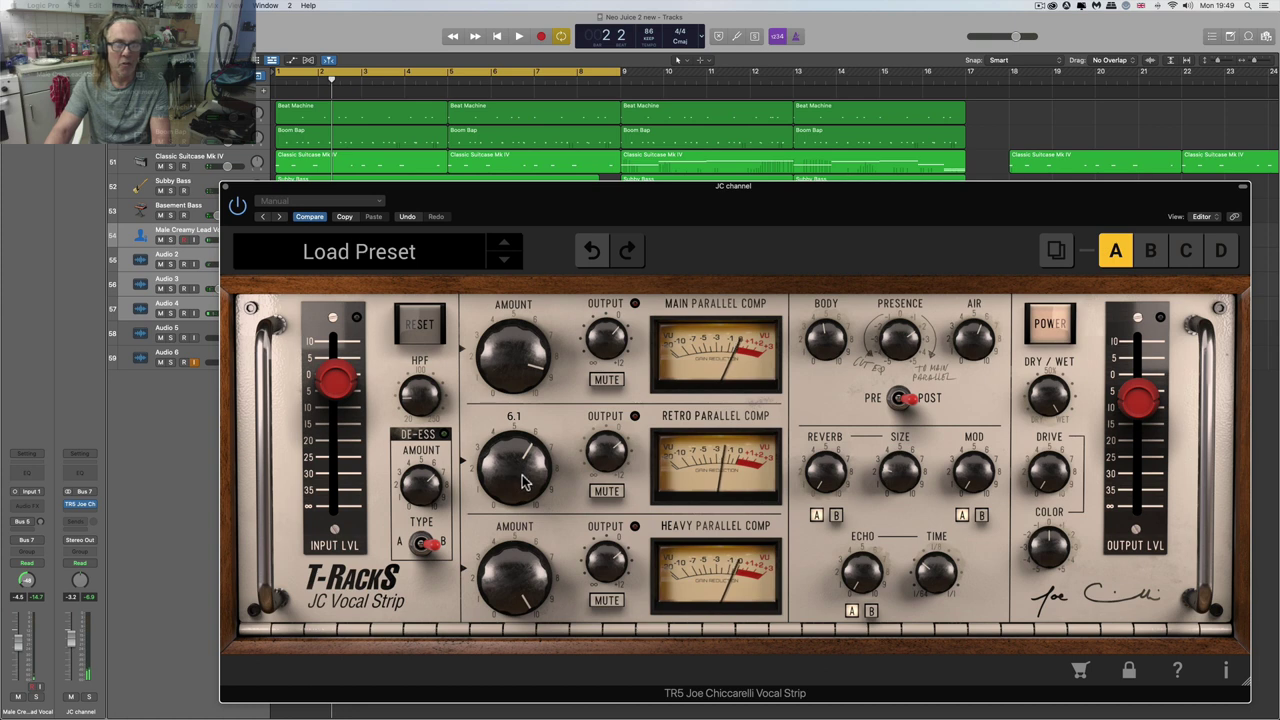
- Raise the Retro Parallel Comp amount during playback, set its output to 5.8 dB and restart the loop
key("space")
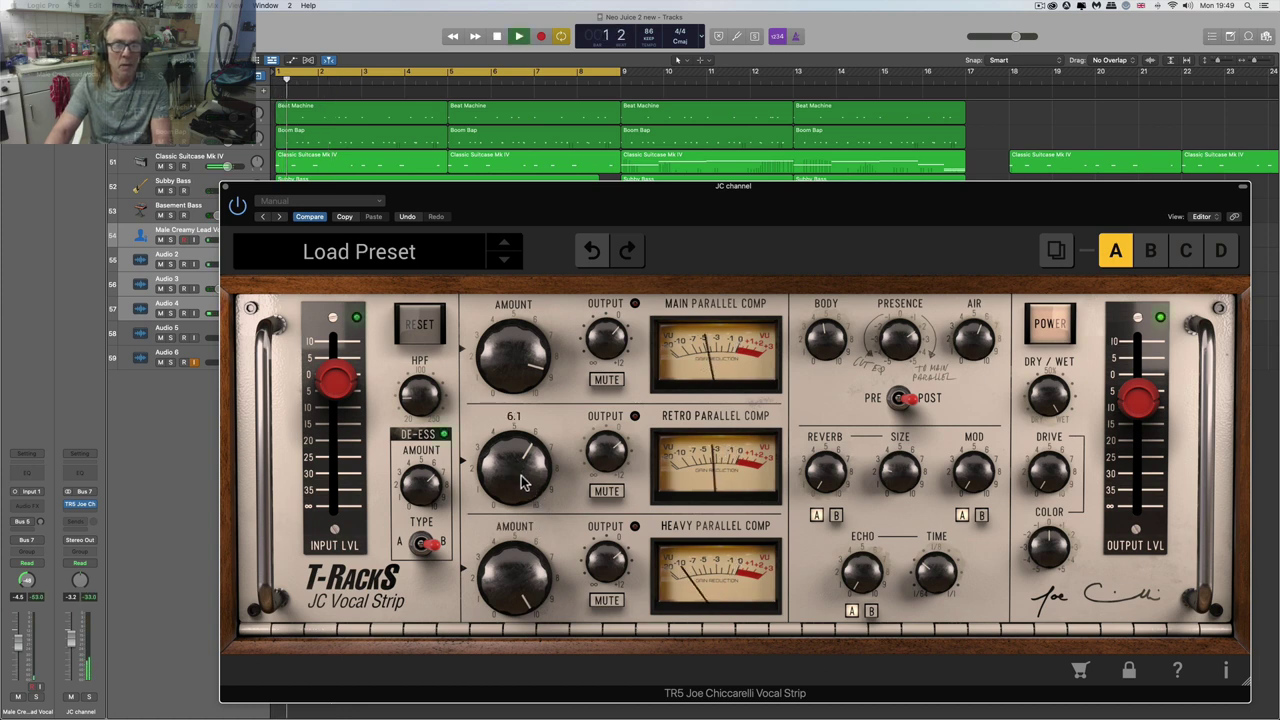
mouse_move(523, 480)
left_mouse_down()
mouse_move(520, 434)
mouse_move(543, 451)
left_mouse_up()
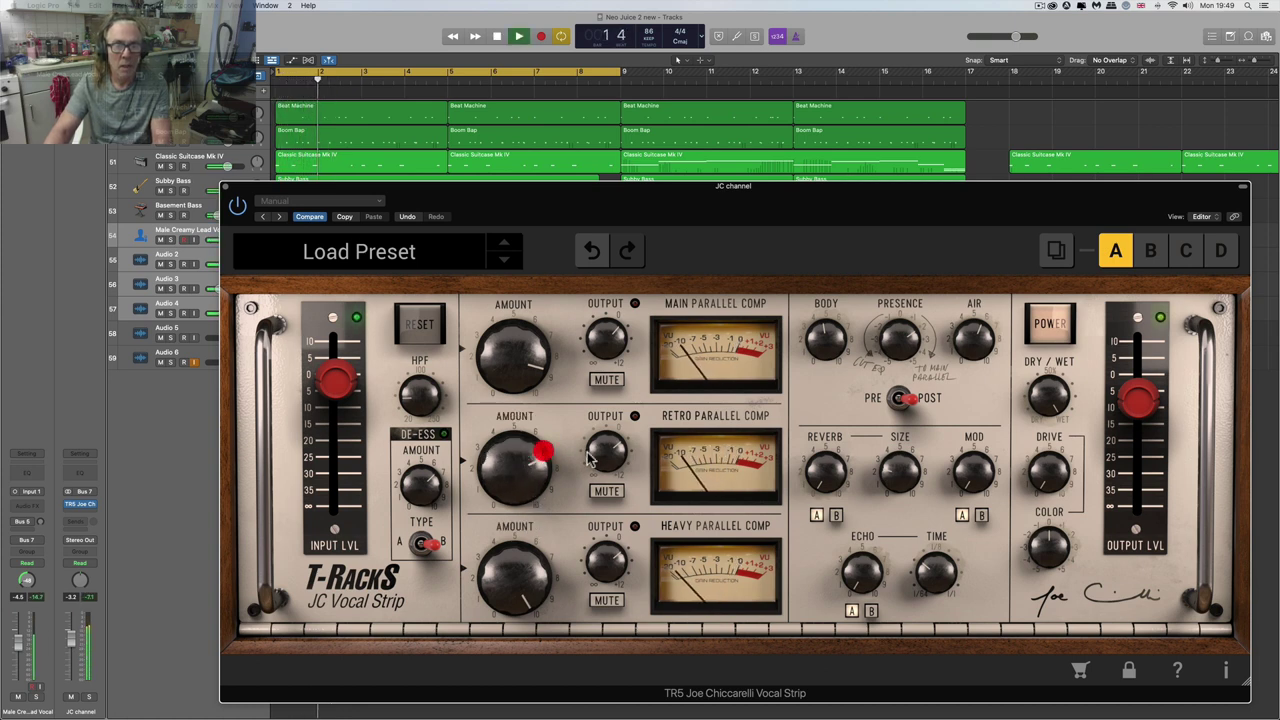
left_click_drag(595, 416, 593, 397)
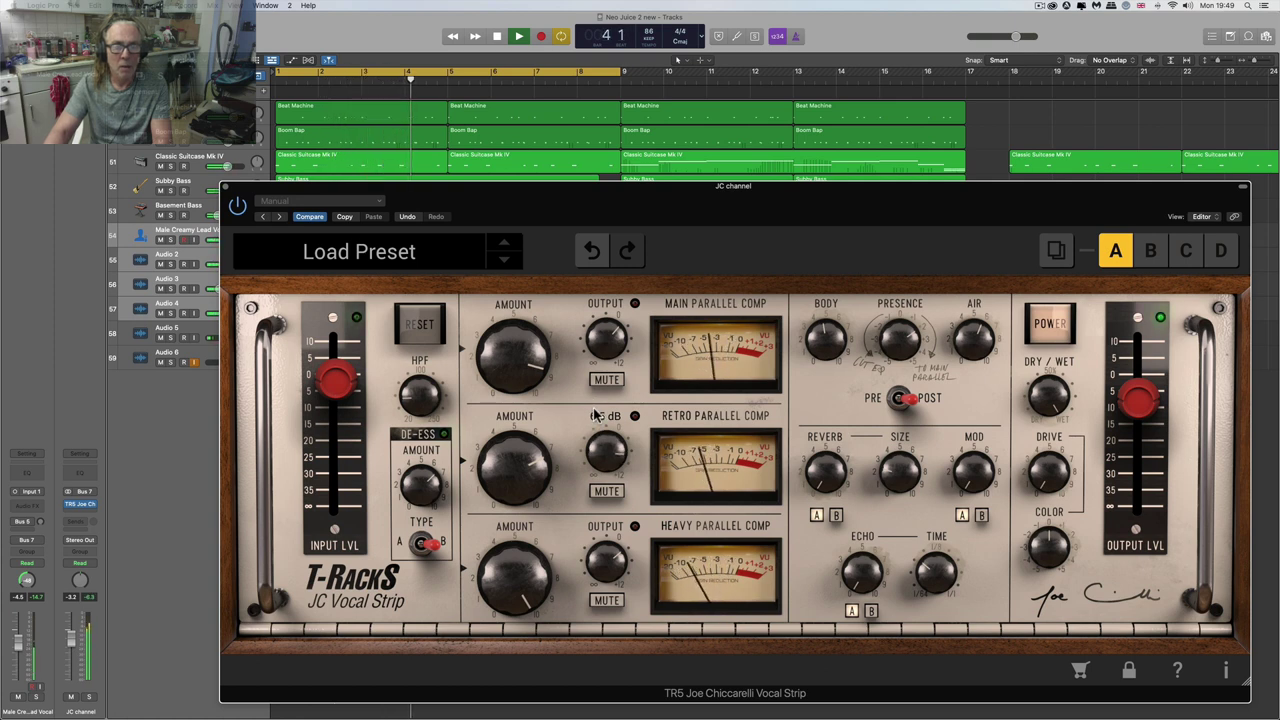
key("space")
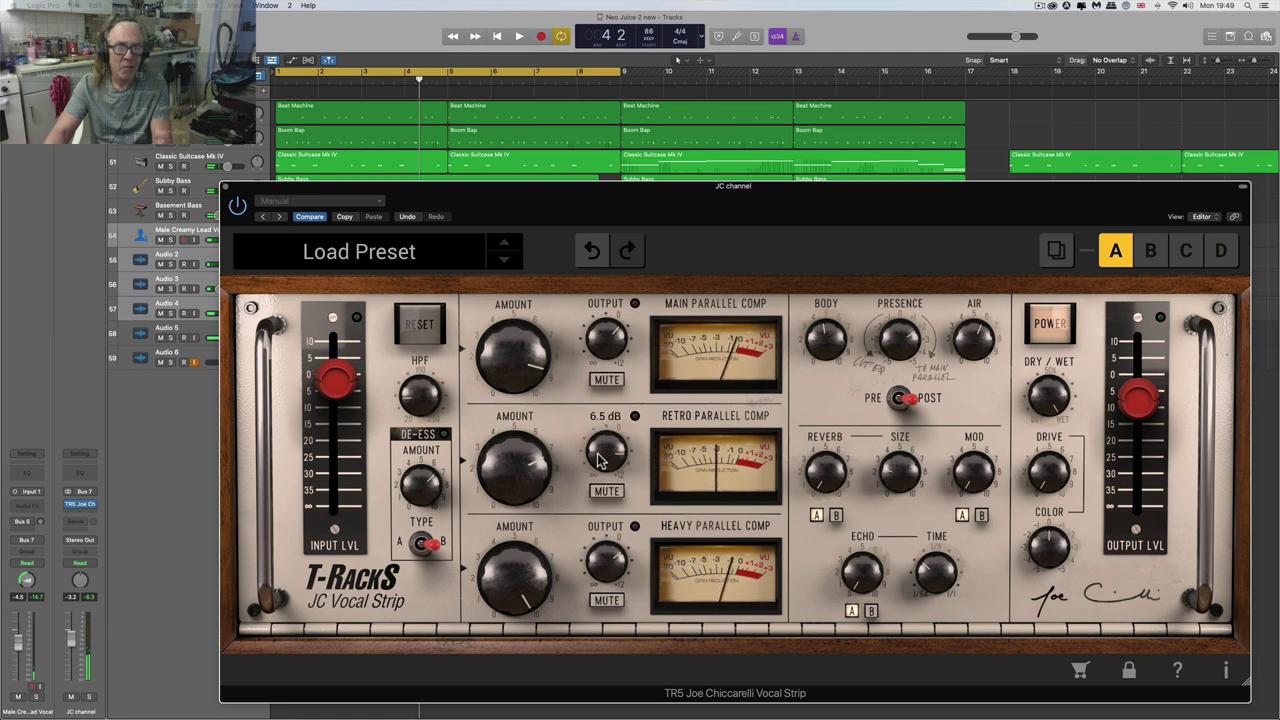
left_click_drag(600, 460, 604, 463)
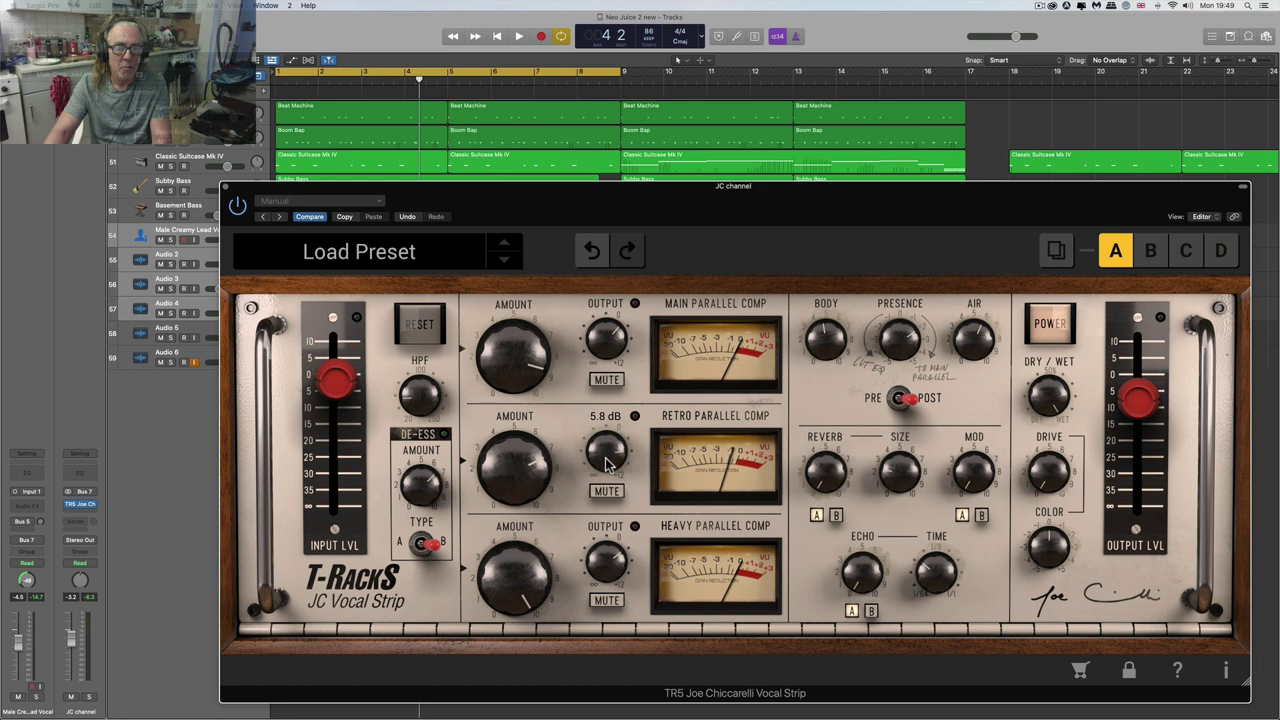
left_click(606, 459)
key("space")
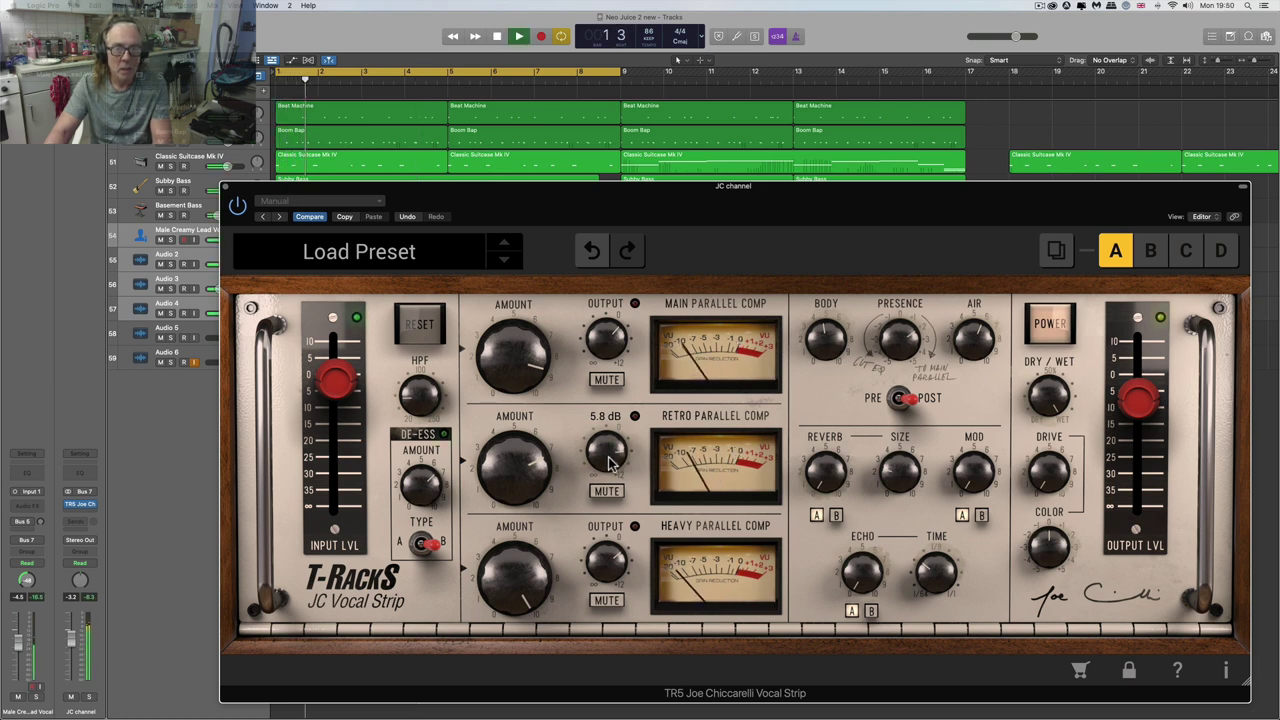
- Sweep the Retro Parallel Comp output down to -21.8 dB during playback, bring it back up and stop
left_click_drag(608, 460, 612, 540)
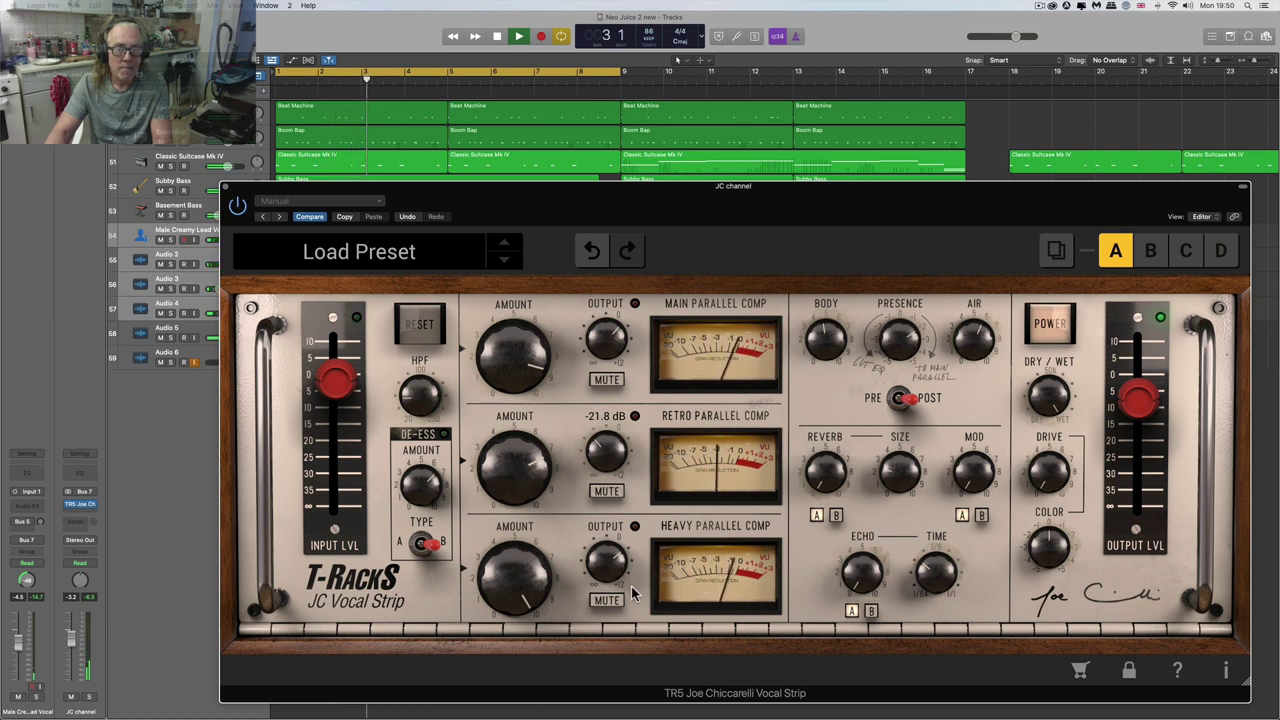
left_click_drag(631, 593, 618, 459)
key("space")
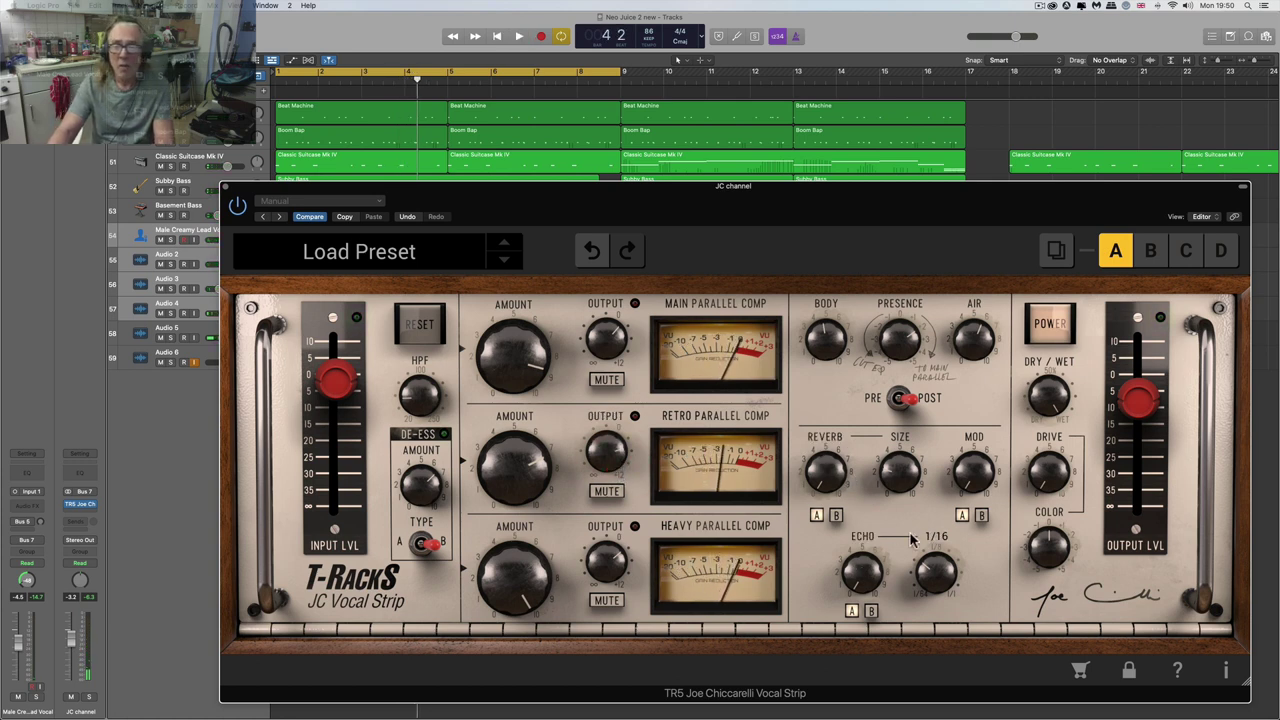
- Restart playback from the loop start and raise Reverb to about 4.6, checking its Size
mouse_move(978, 478)
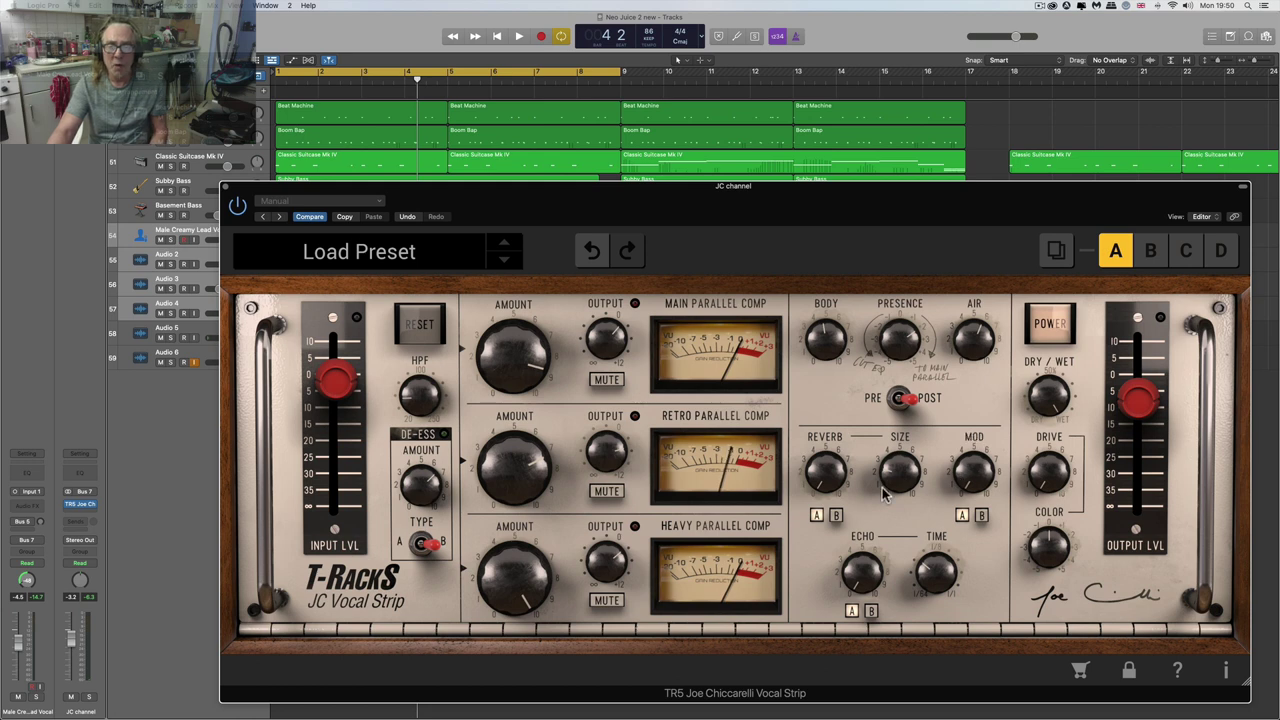
mouse_move(840, 475)
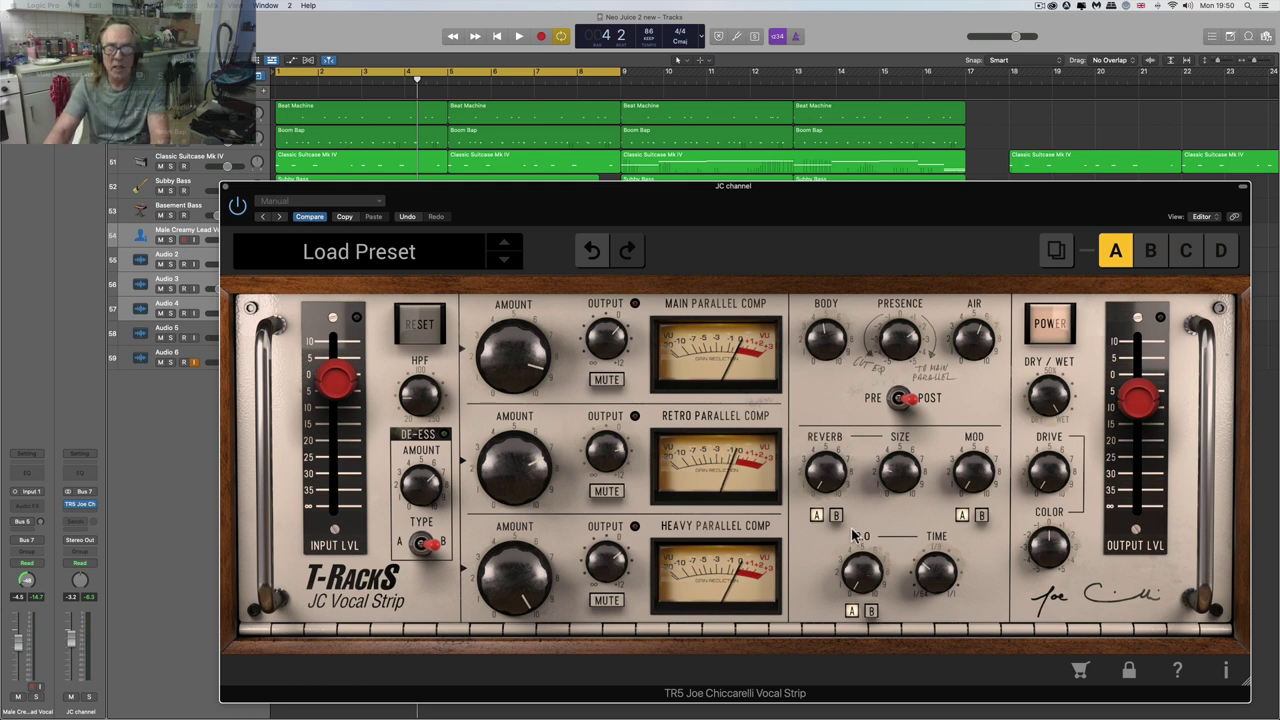
key("Return")
key("space")
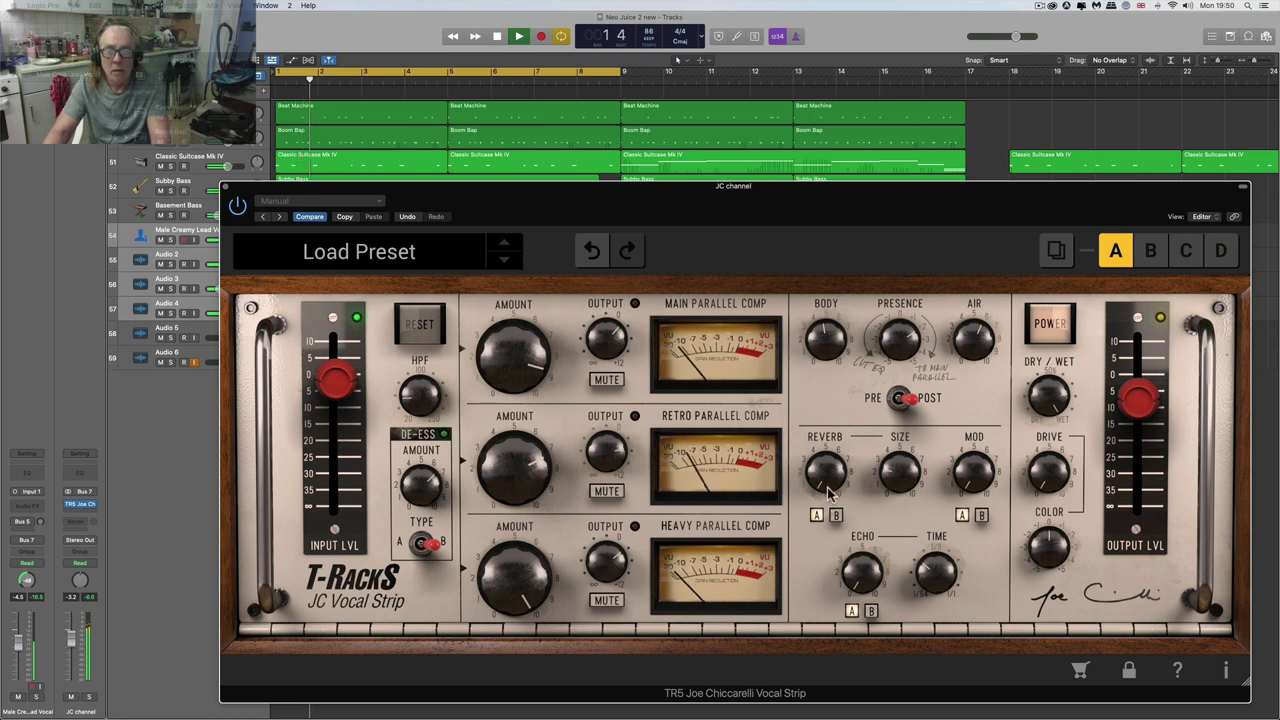
left_click_drag(828, 485, 812, 340)
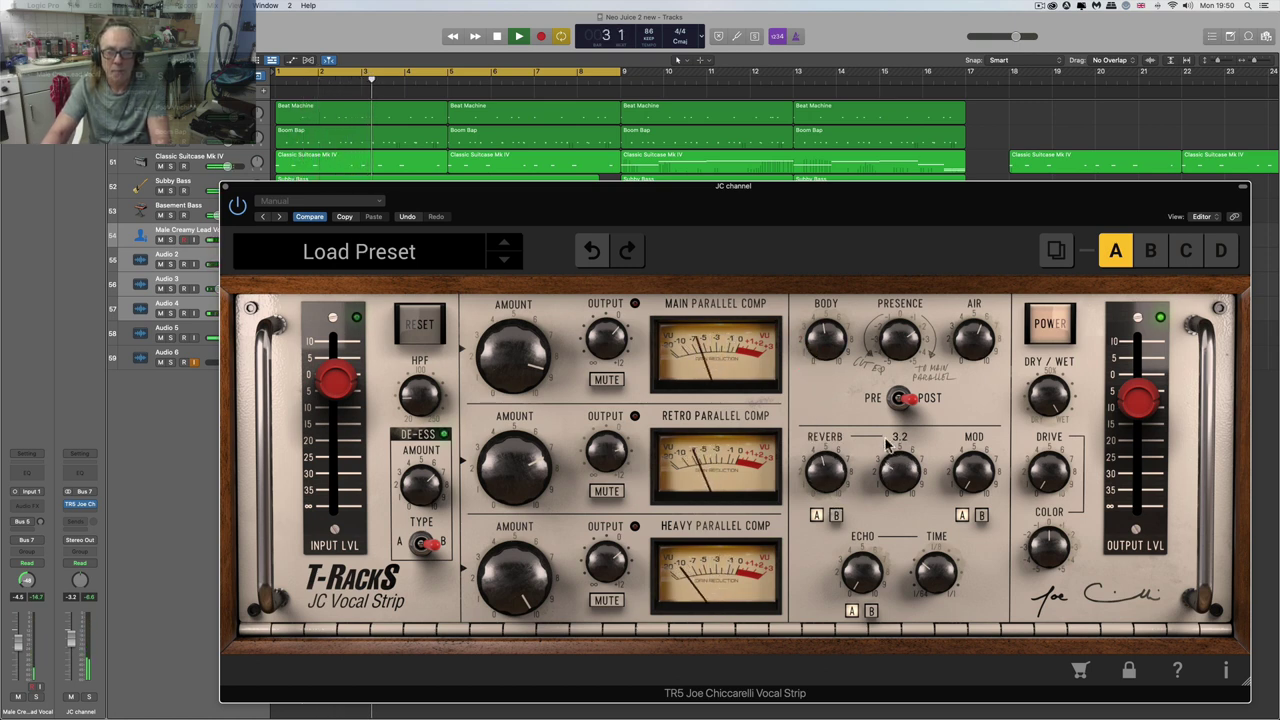
left_click(897, 482)
left_click(894, 485)
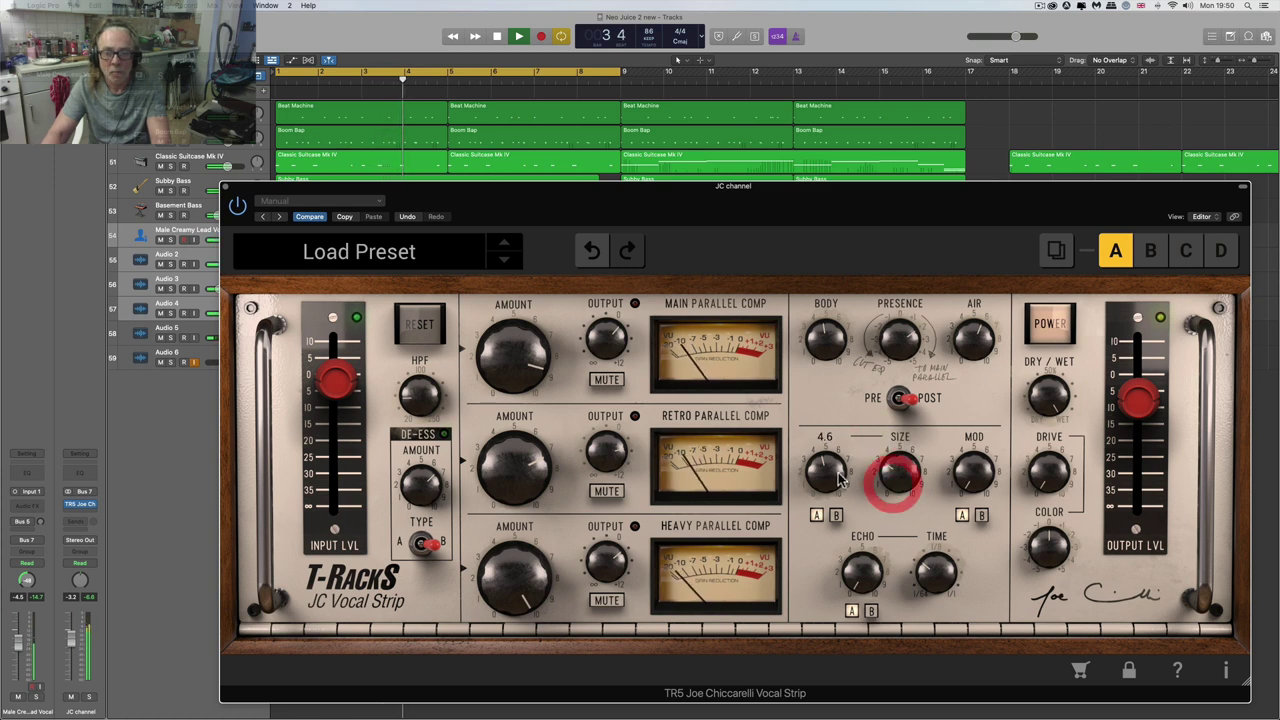
left_click_drag(836, 470, 839, 497)
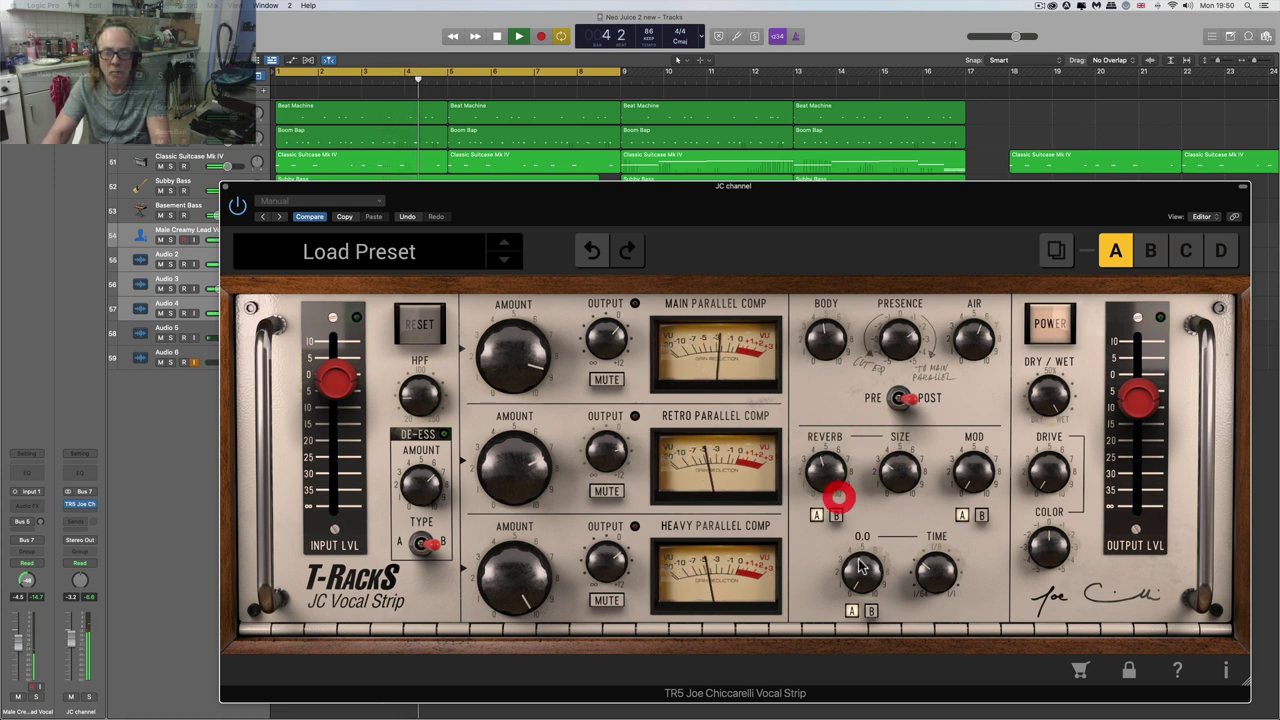
- Switch the echo to type B, try its amount at 4.1 and lower it to 2.3 before stopping playback
left_click(930, 580)
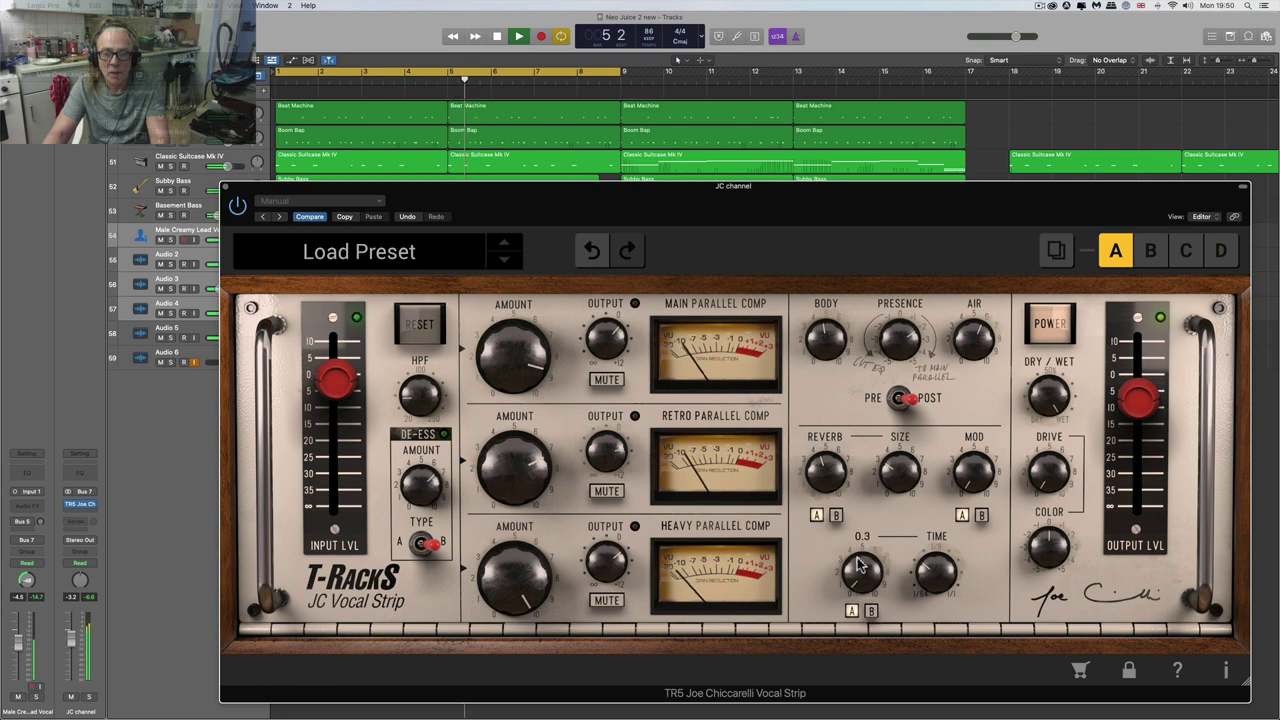
mouse_move(857, 532)
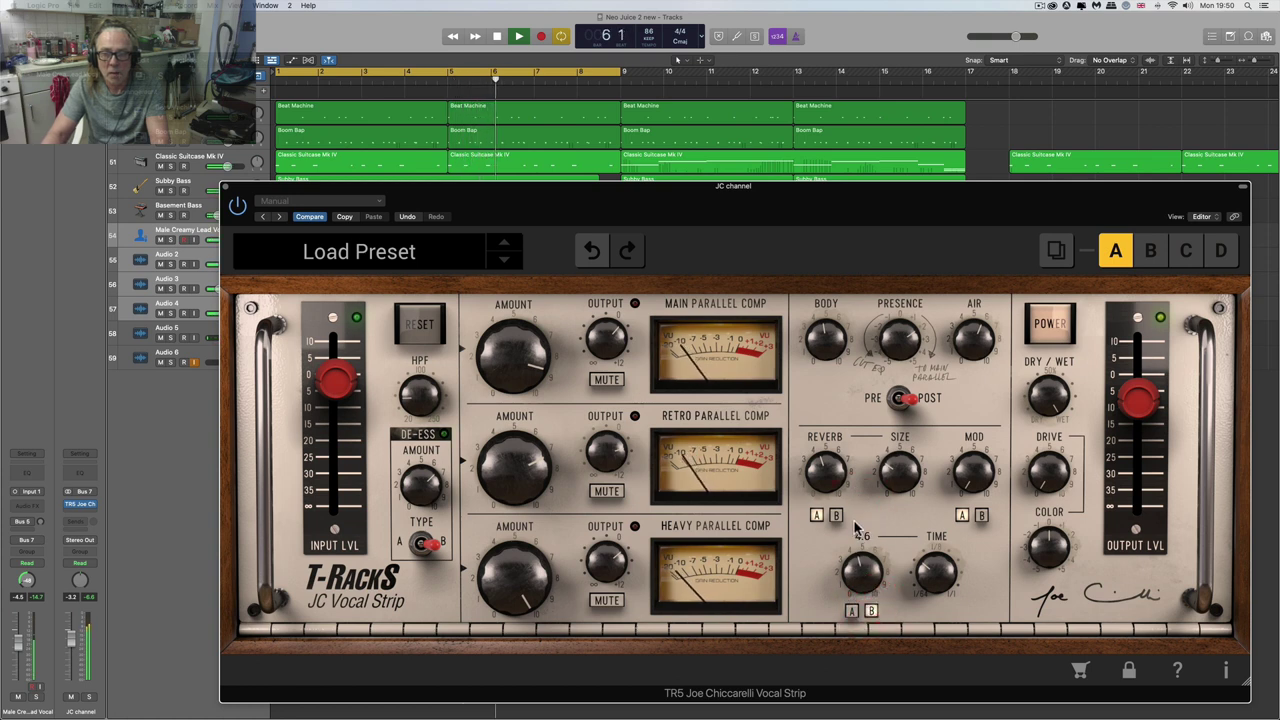
left_click_drag(939, 571, 938, 588)
left_click(864, 588)
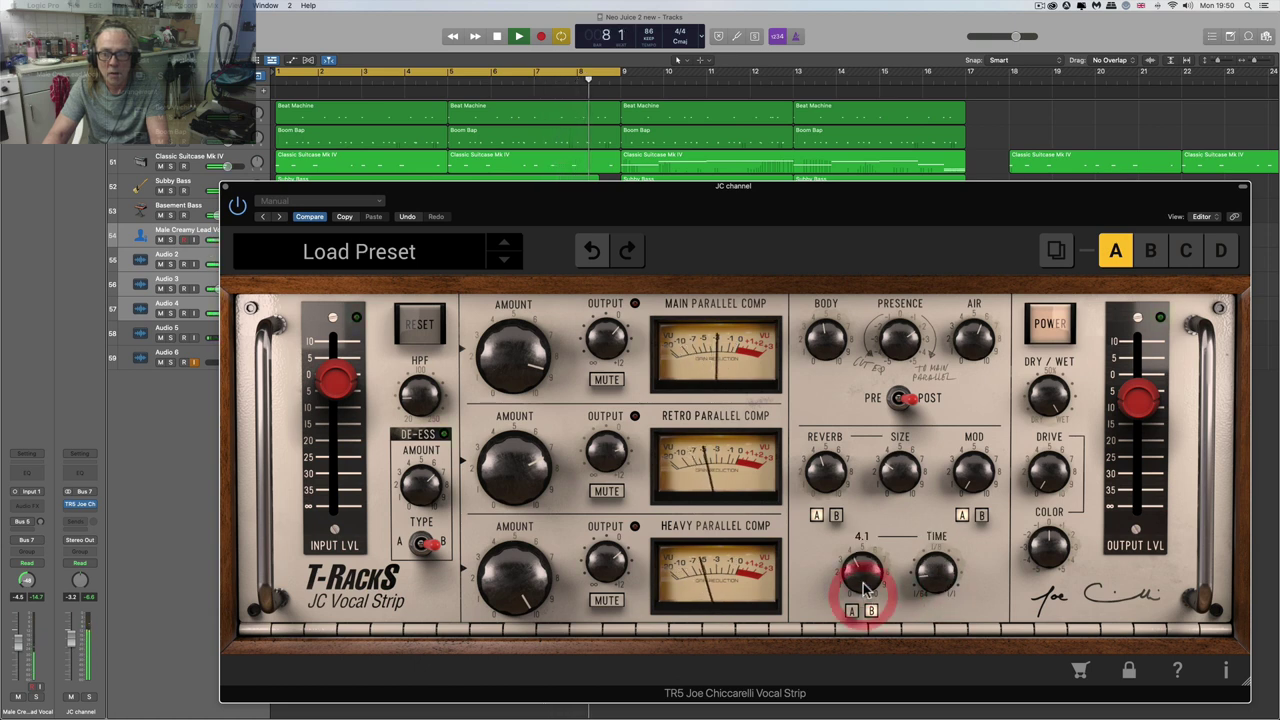
left_click_drag(866, 590, 872, 638)
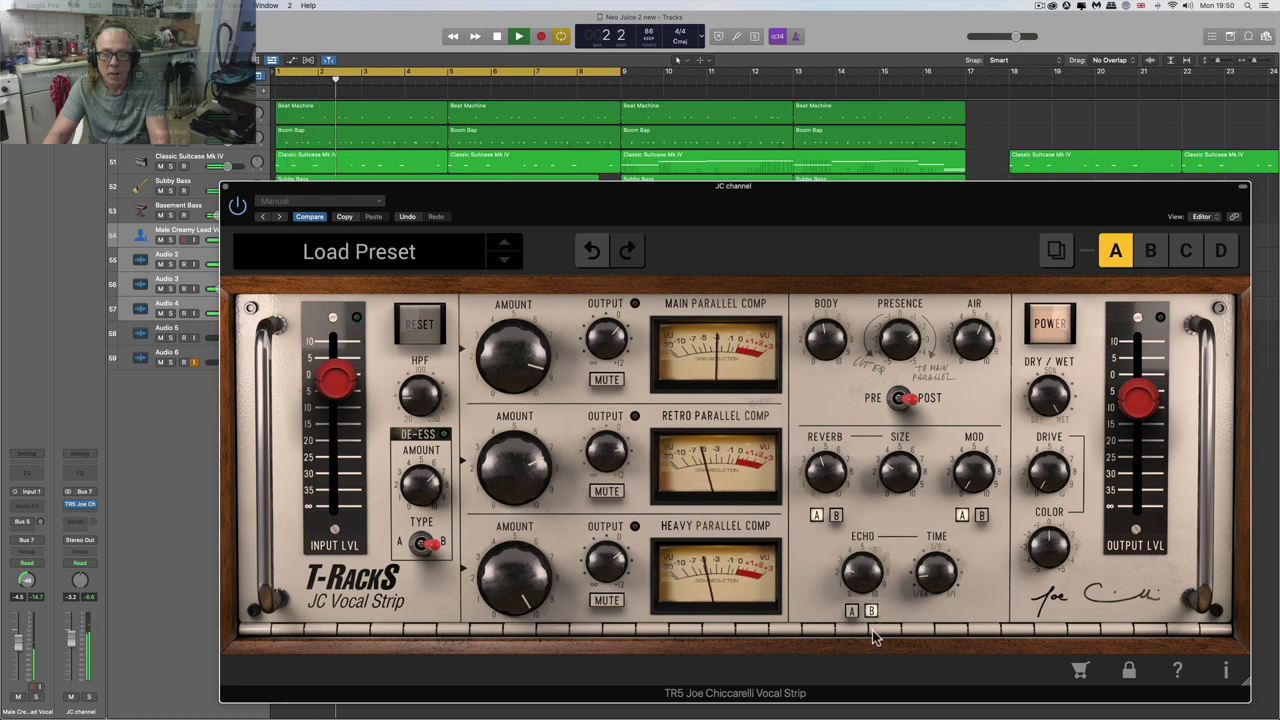
left_click(865, 588)
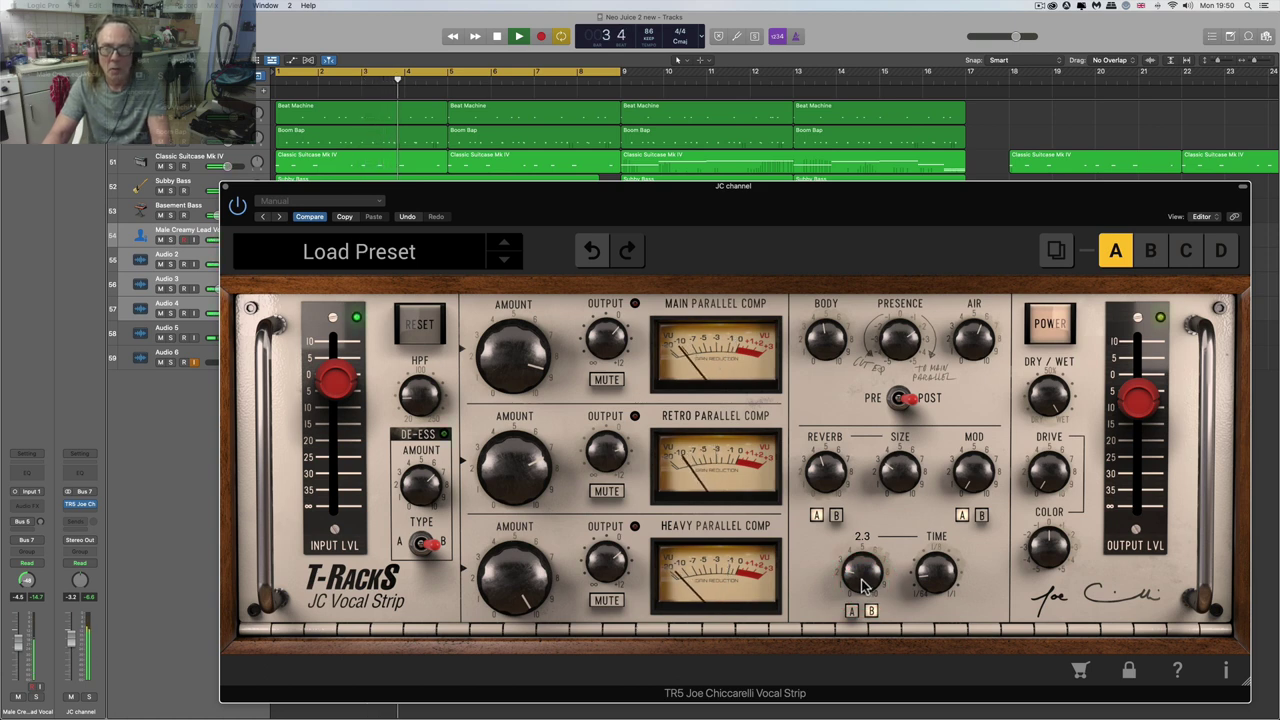
left_click(865, 585)
key("space")
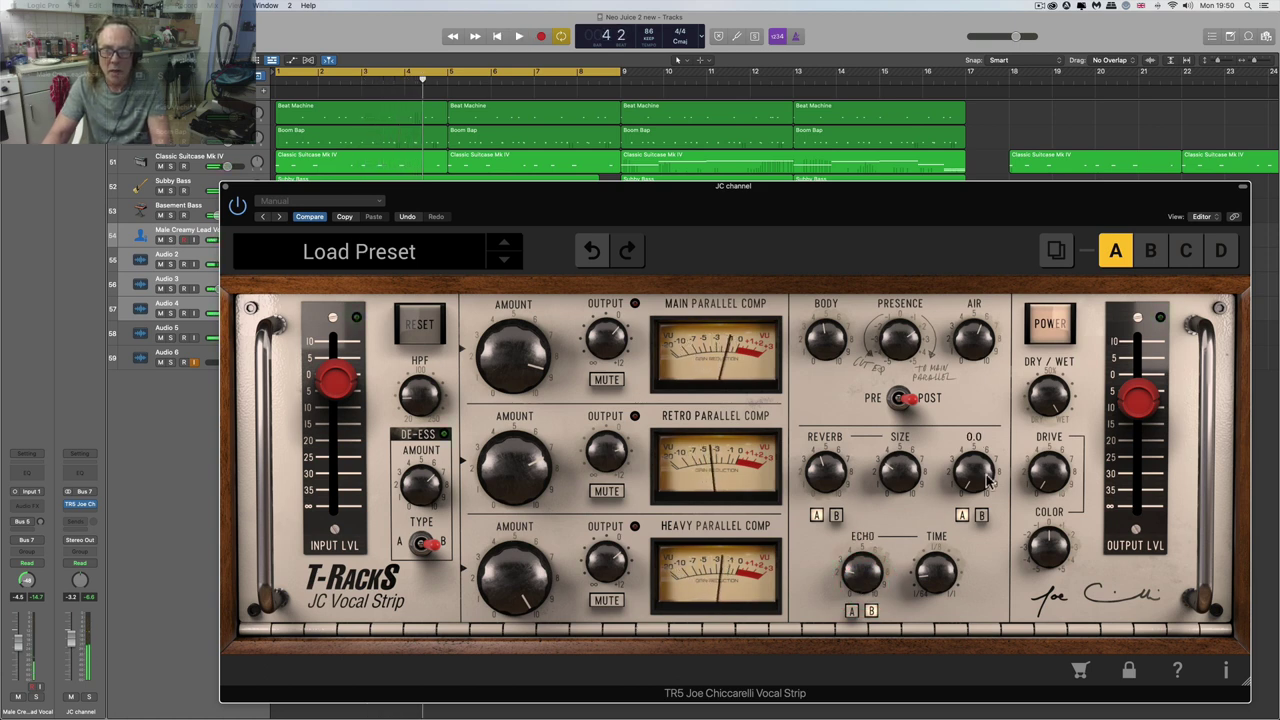
- Switch the modulation to type B, raise Mod during playback and back it off to 5.0, and stop
left_click(980, 515)
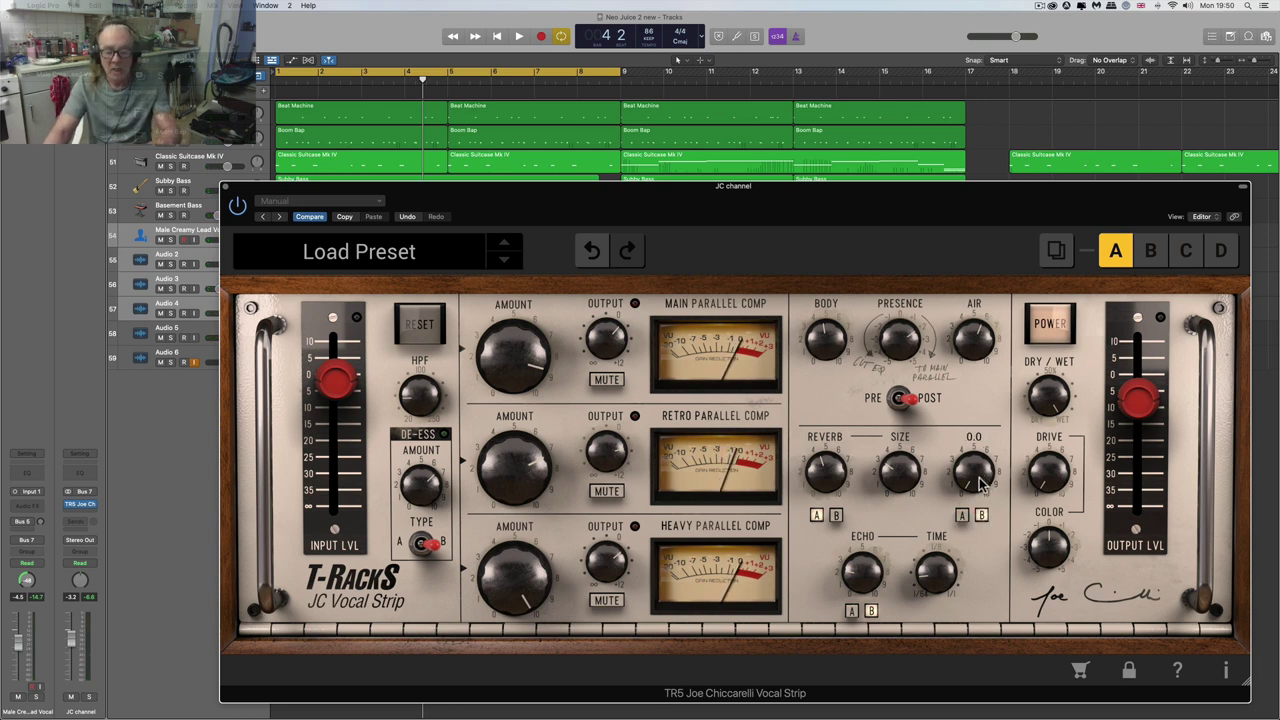
key("space")
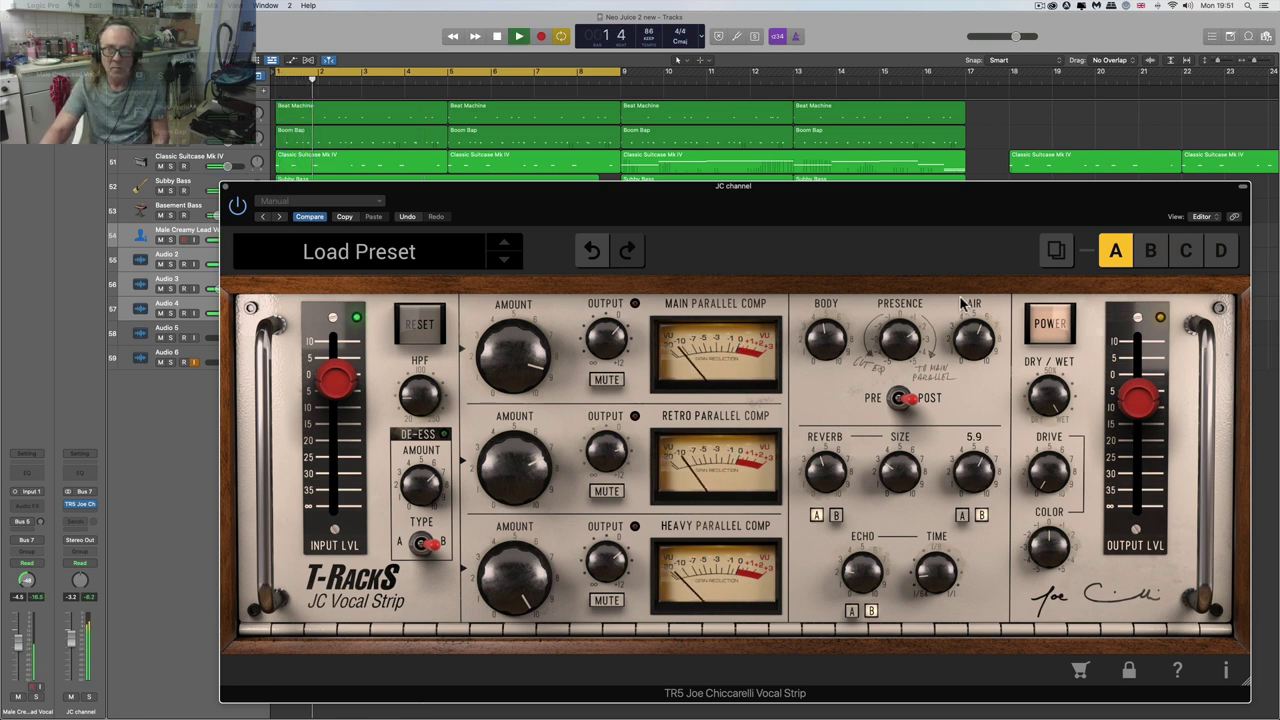
left_click_drag(962, 305, 962, 320)
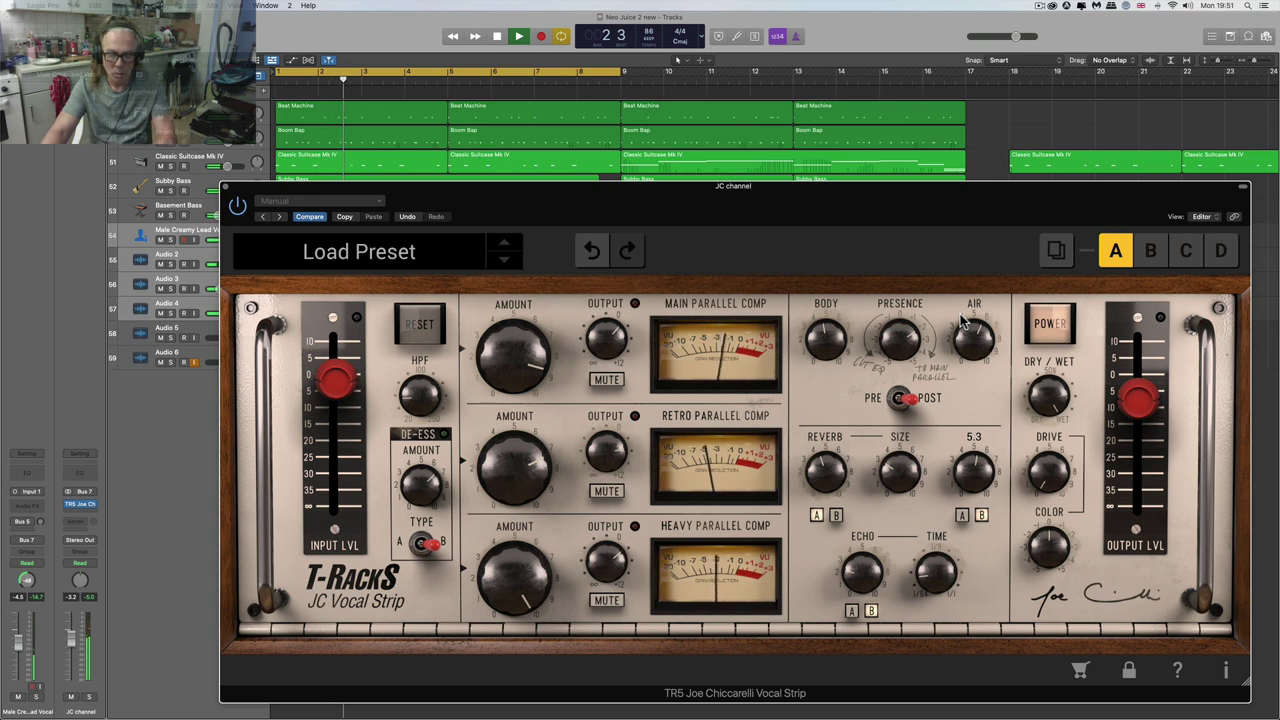
key("space")
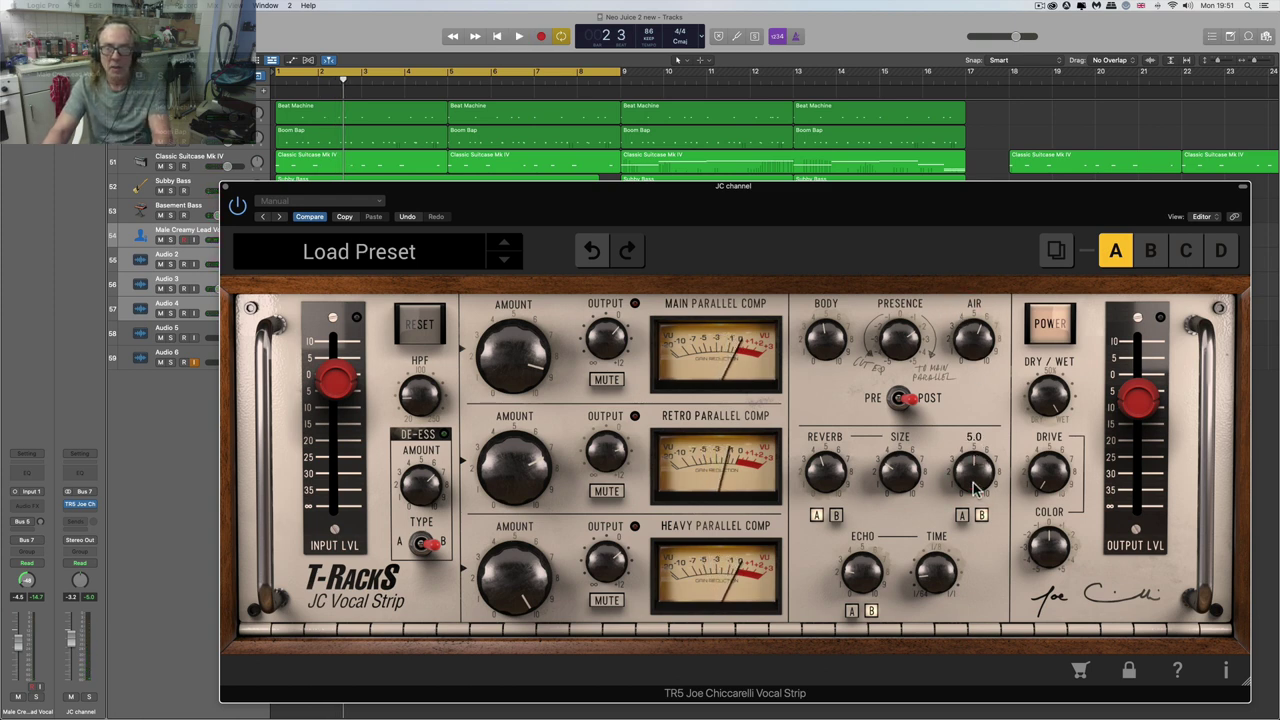
- Replay the loop, try Mod at up to 7.0 and settle it at 5.7
key("space")
left_click_drag(975, 487, 972, 397)
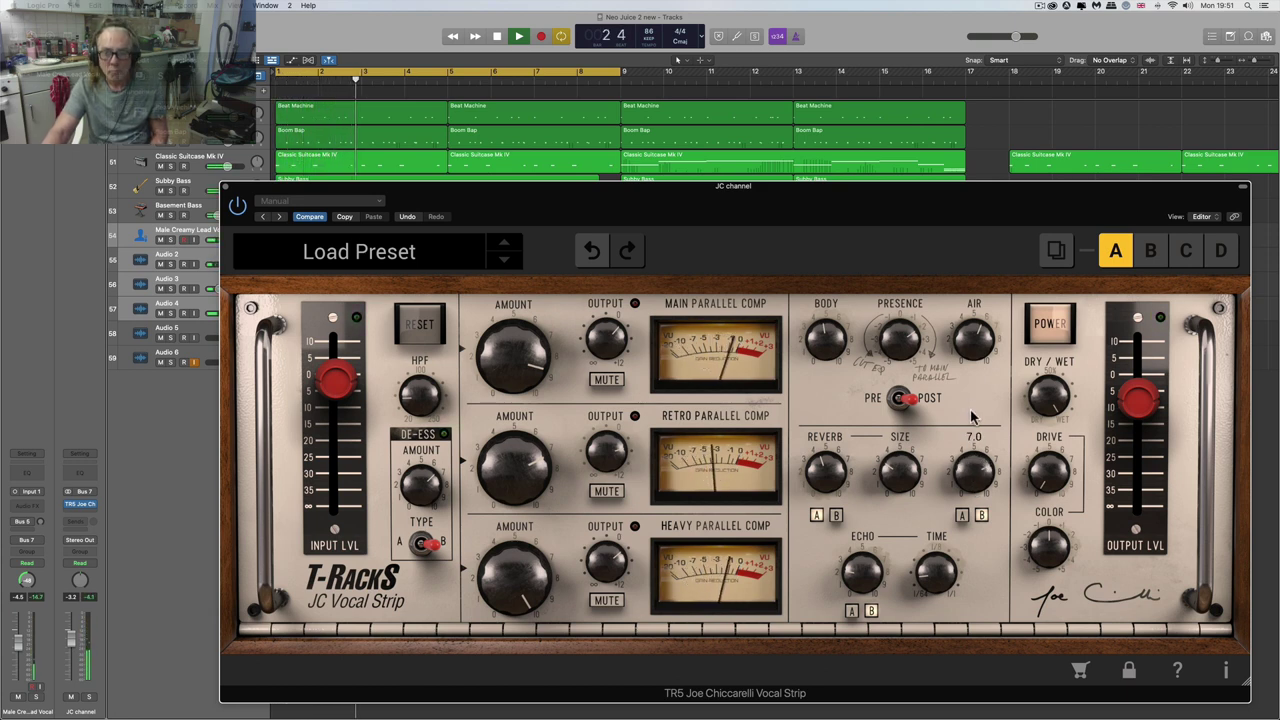
left_click_drag(970, 418, 974, 456)
left_click(986, 476)
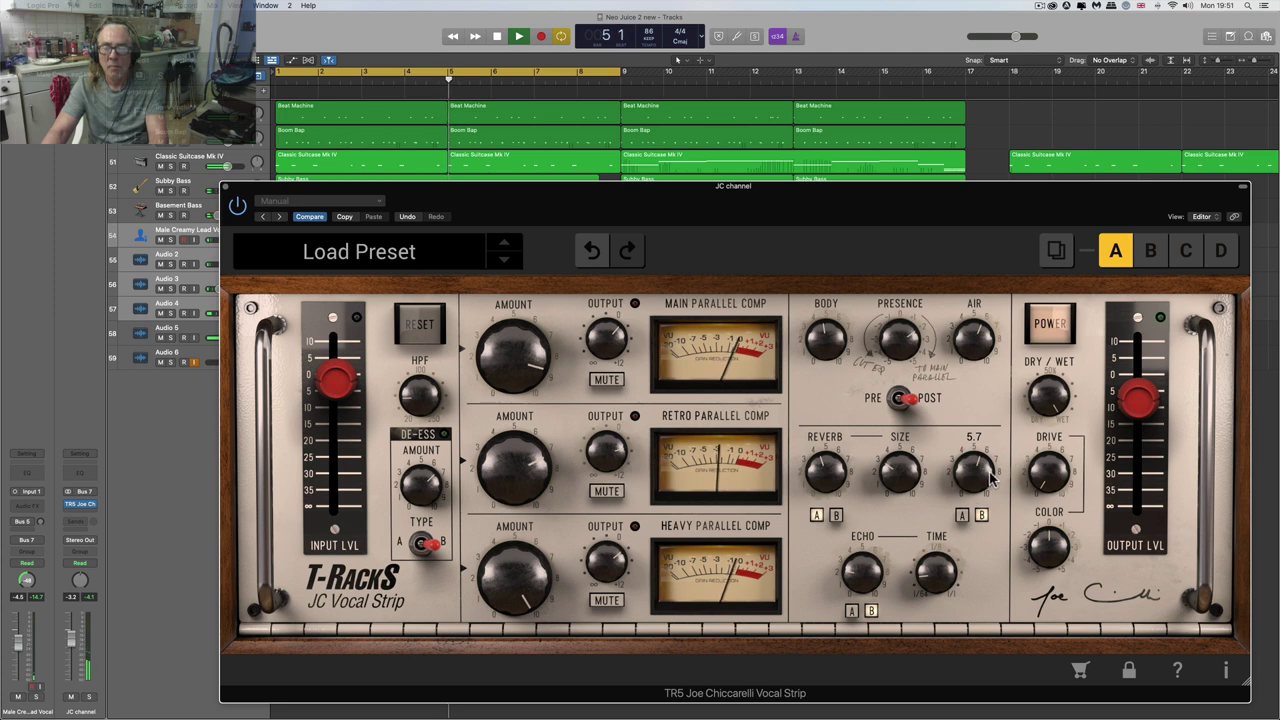
- During playback, raise the output level slightly, and try Drive at 2.0 before reducing it to 1.2
mouse_move(1058, 485)
left_mouse_down()
mouse_move(1044, 345)
mouse_move(1047, 497)
left_mouse_up()
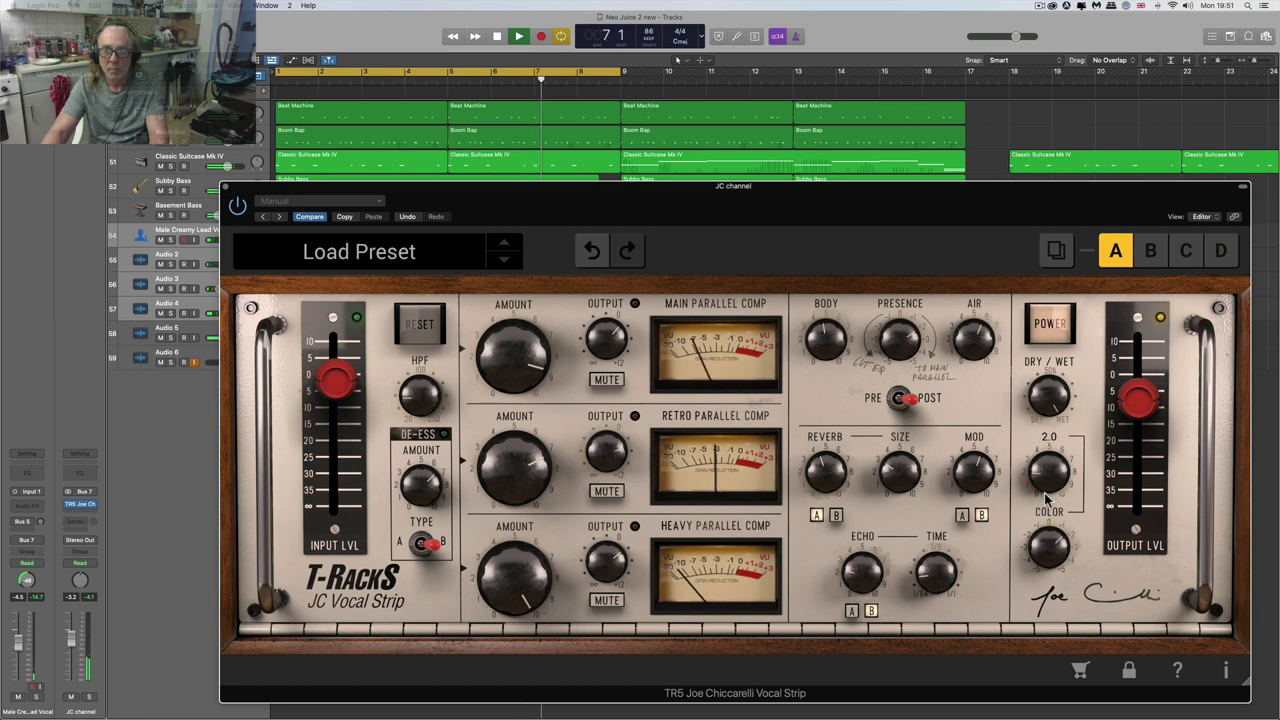
left_click_drag(1143, 400, 1143, 394)
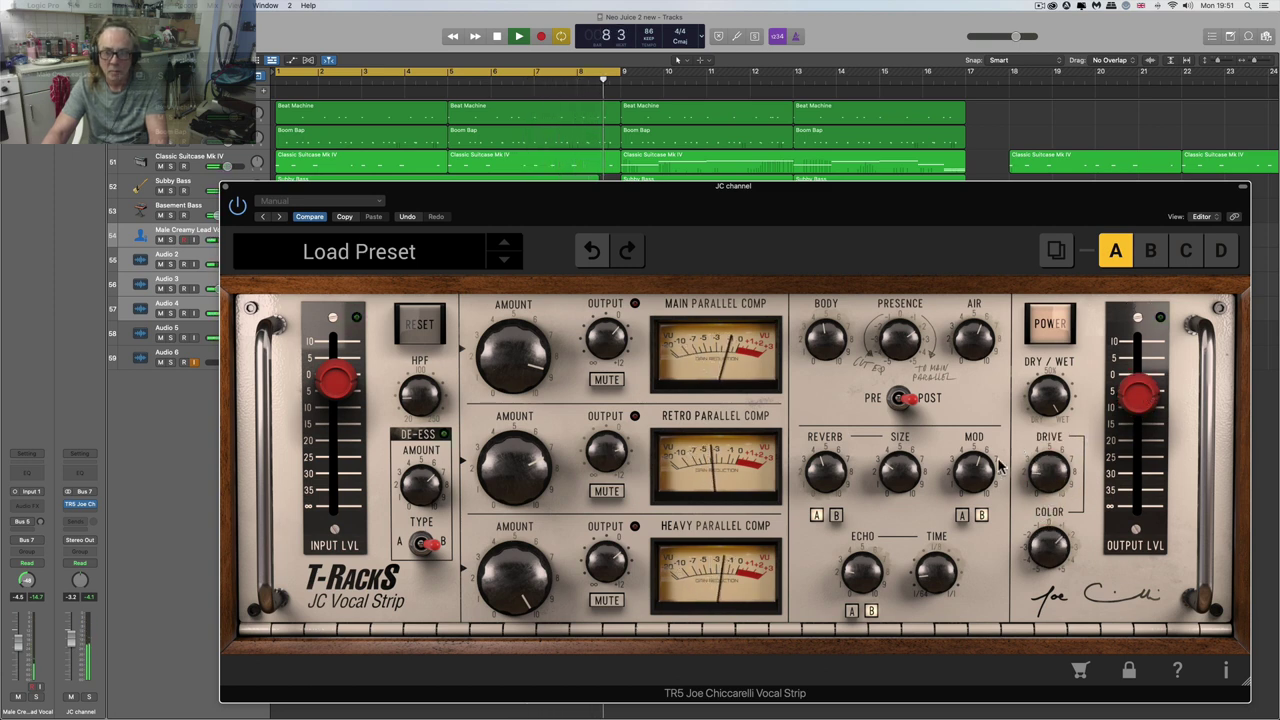
left_click_drag(1058, 484, 1055, 491)
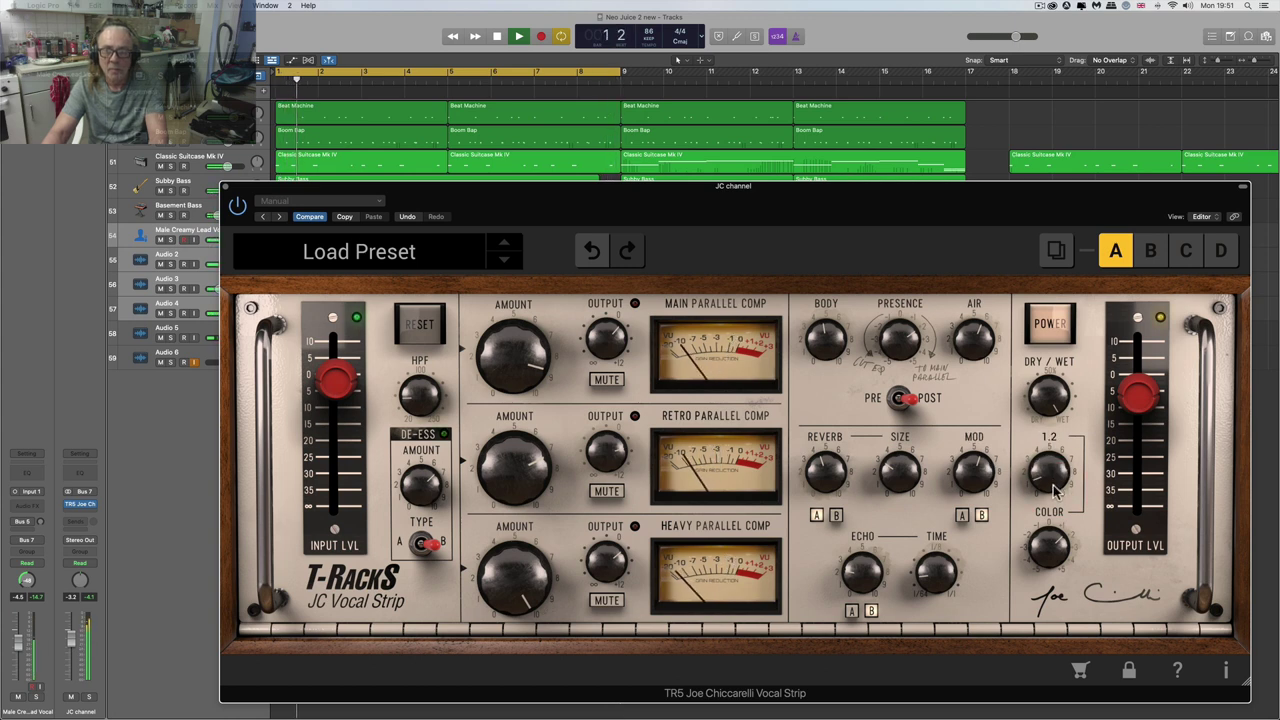
- During playback, set the main parallel compressor's output to 4.8 dB and fine-tune the heavy compressor's output
left_click(421, 480)
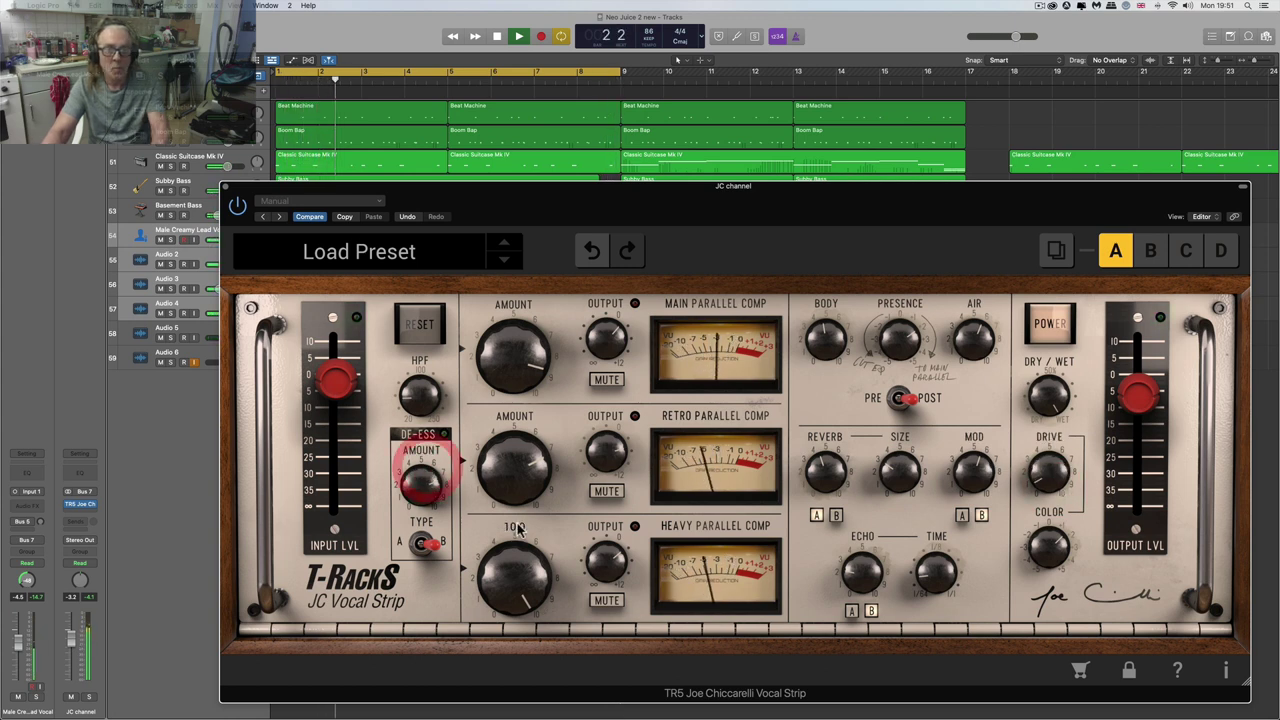
left_click(423, 543)
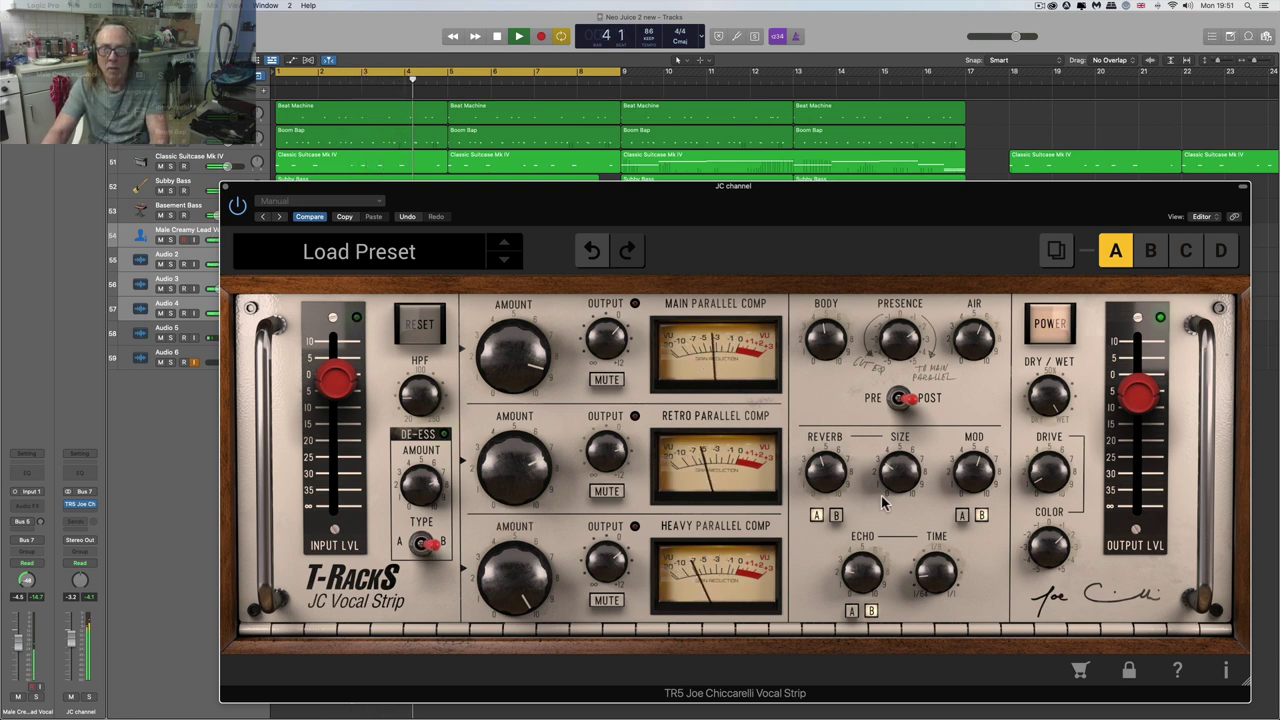
mouse_move(611, 346)
left_click_drag(613, 355, 607, 314)
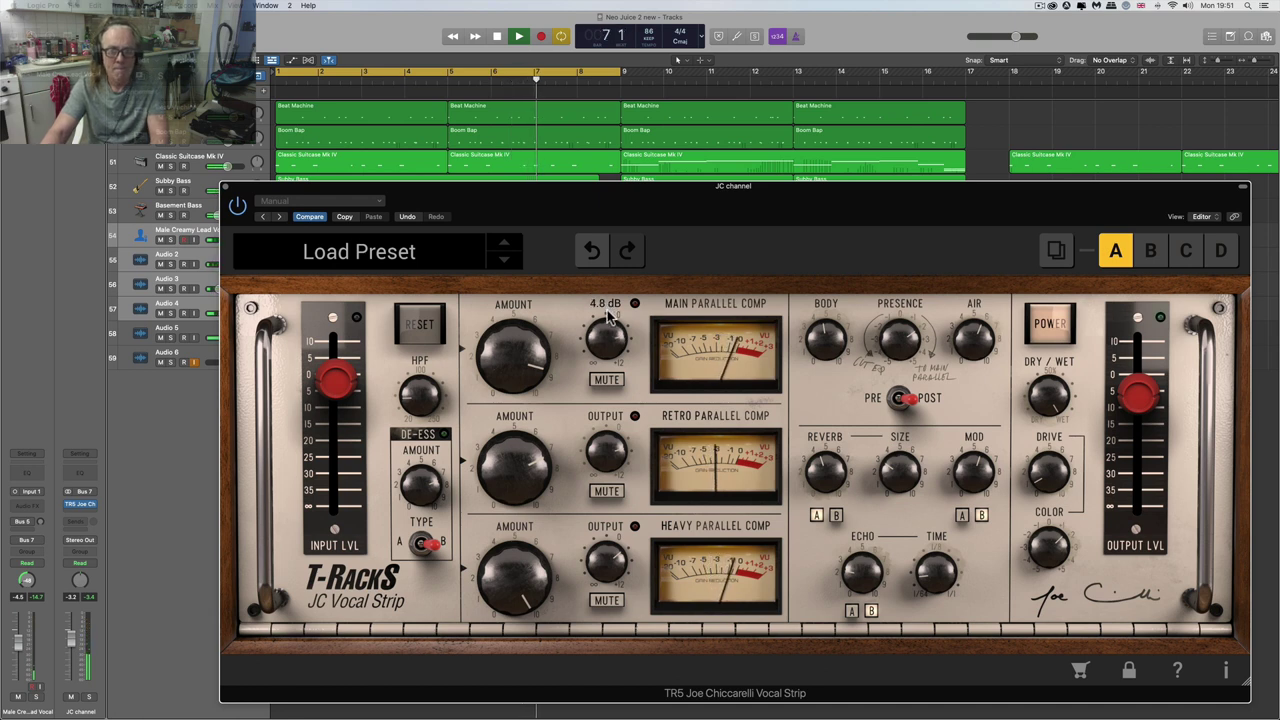
left_click_drag(606, 566, 607, 578)
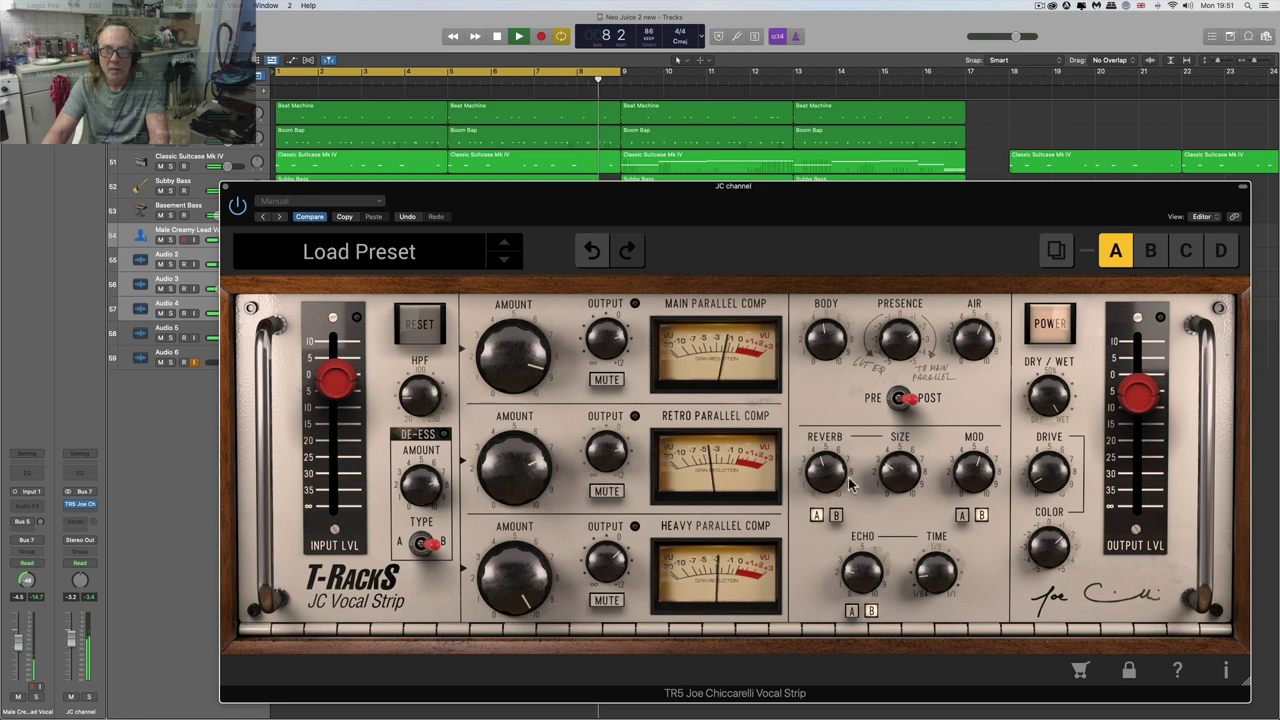
- During playback, try the reverb amount at 2.6, settle it at 3.1, and lower Mod before stopping
mouse_move(820, 463)
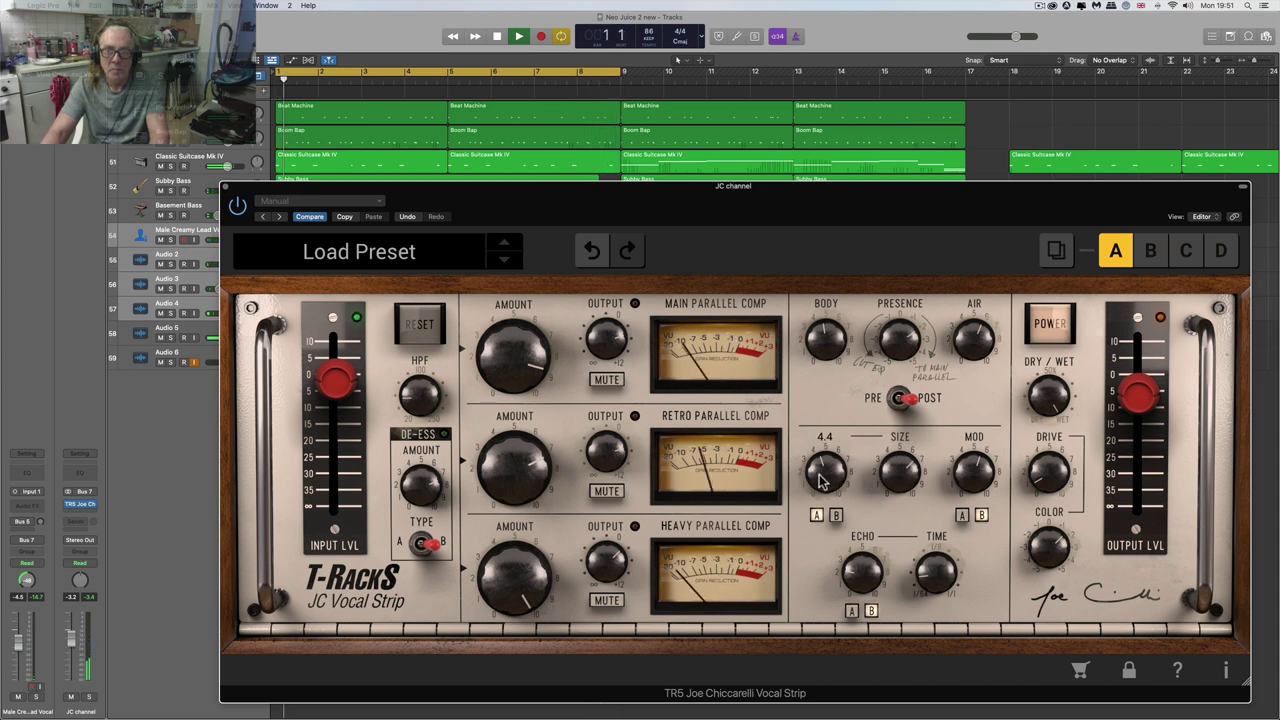
left_click_drag(817, 459, 826, 490)
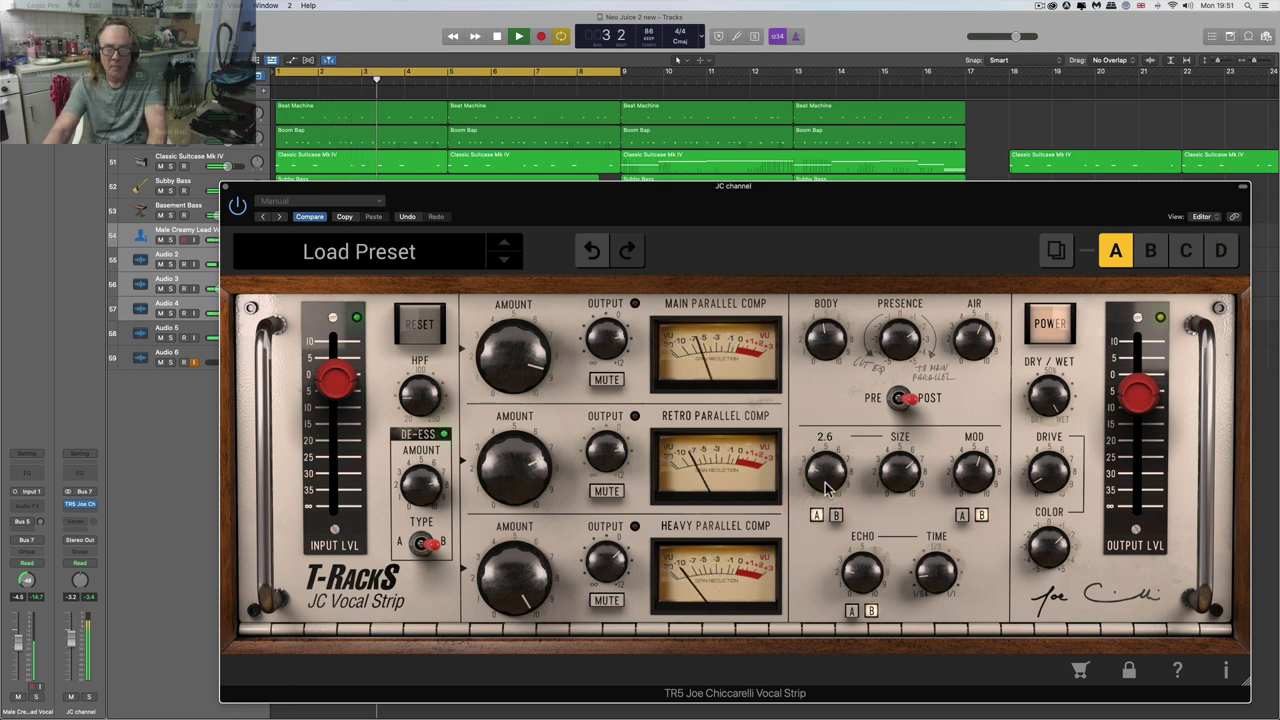
left_click_drag(825, 487, 824, 471)
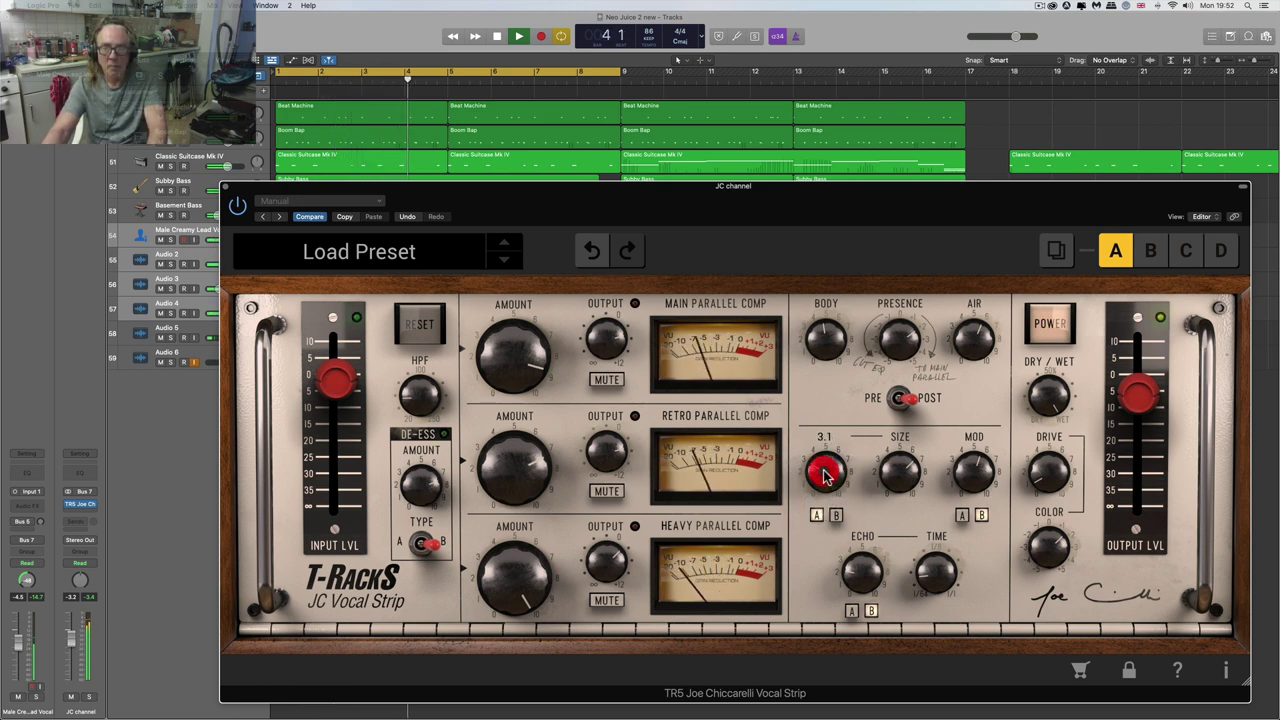
left_click_drag(970, 472, 977, 533)
key("space")
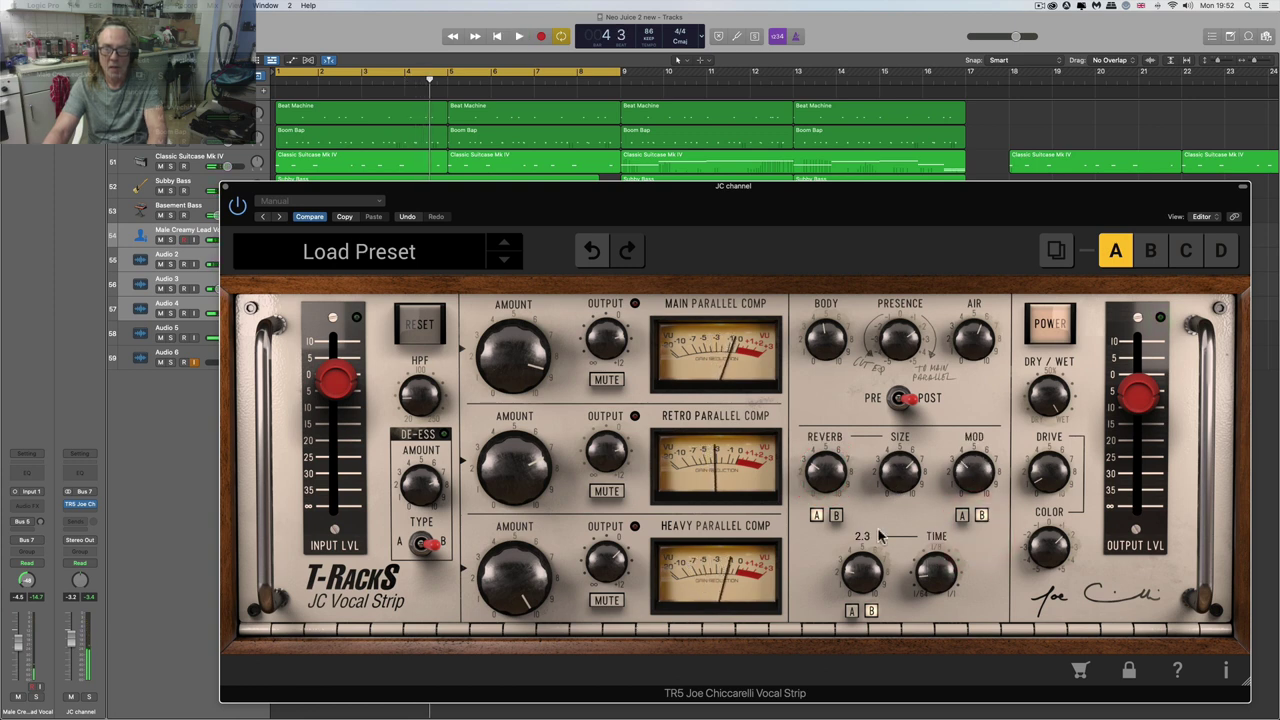
- Switch the reverb to type B and set the echo to type A with a time of 1/4
left_click(836, 515)
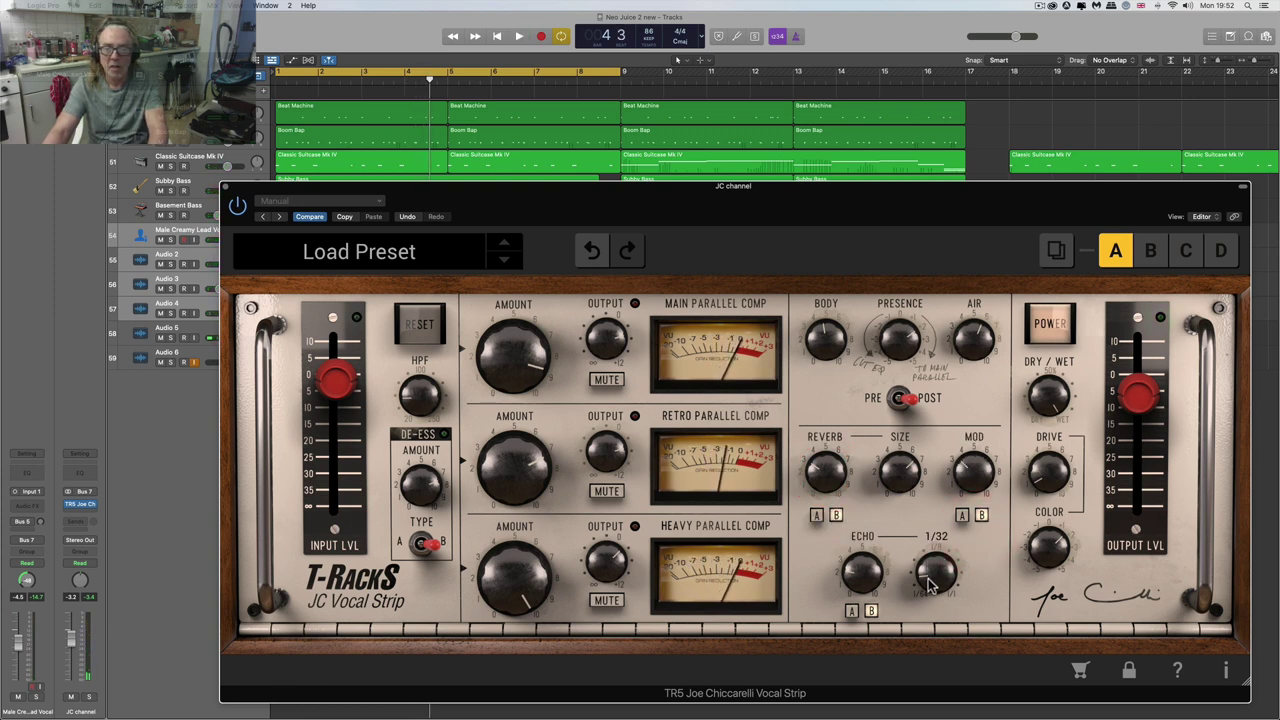
left_click_drag(928, 582, 924, 435)
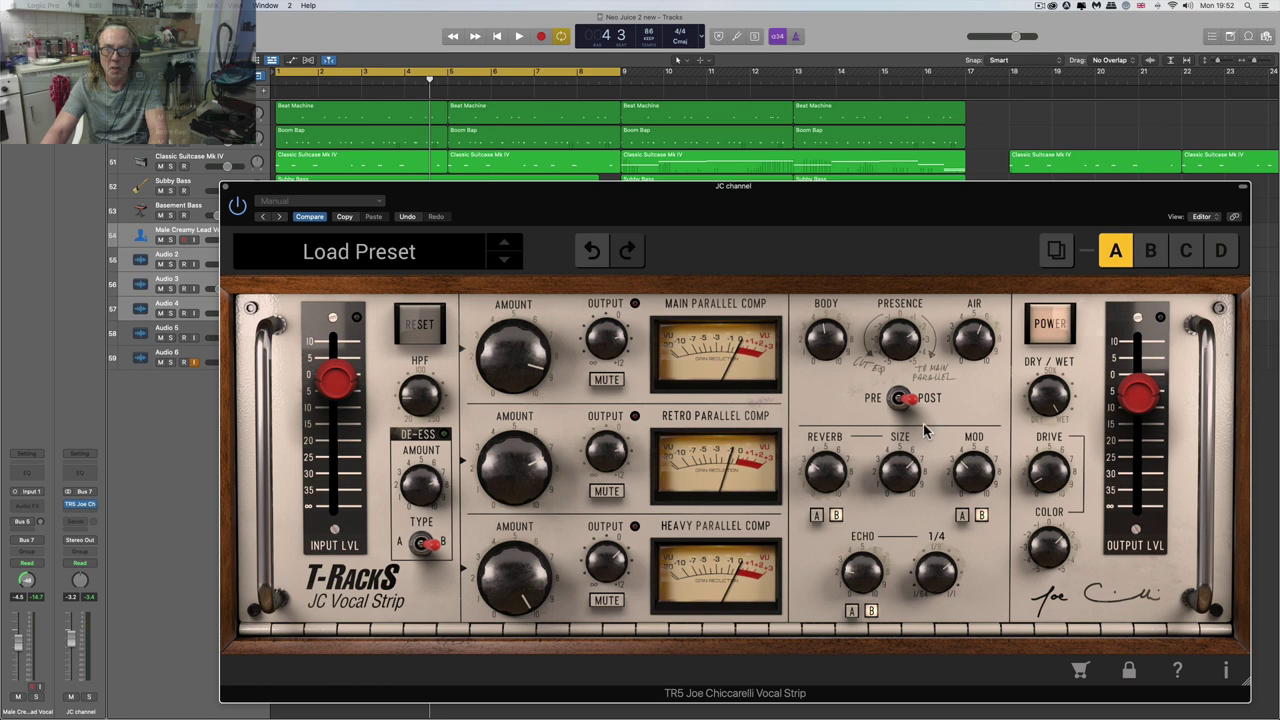
left_click(924, 442)
left_click(851, 612)
mouse_move(862, 590)
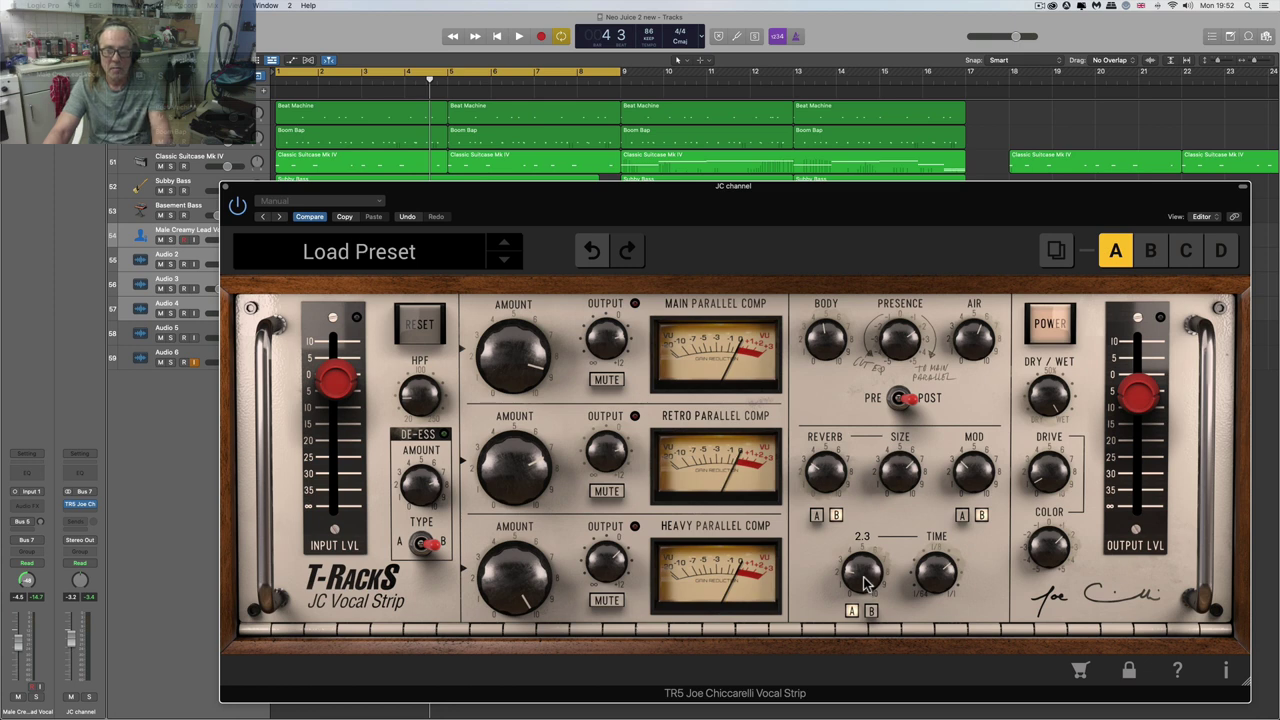
- Replay the loop and raise the echo amount to about 2.9, fine-tuning it by ear
key("space")
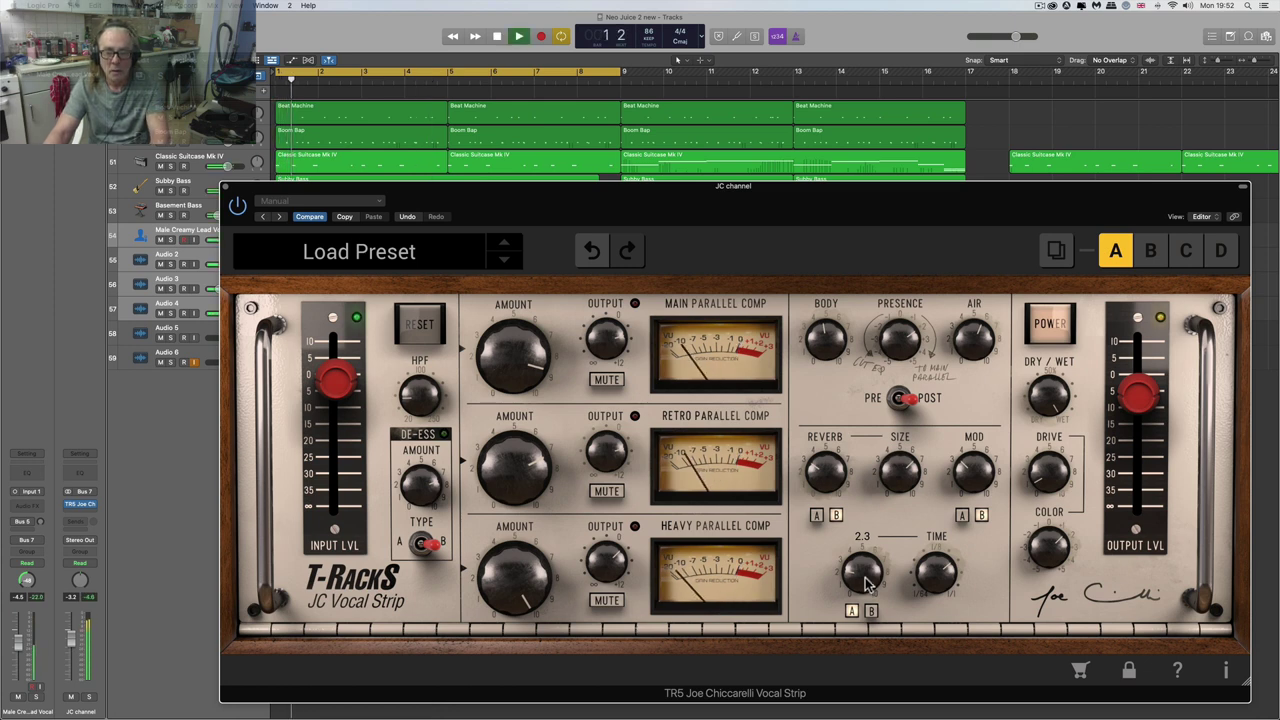
left_click_drag(866, 578, 861, 532)
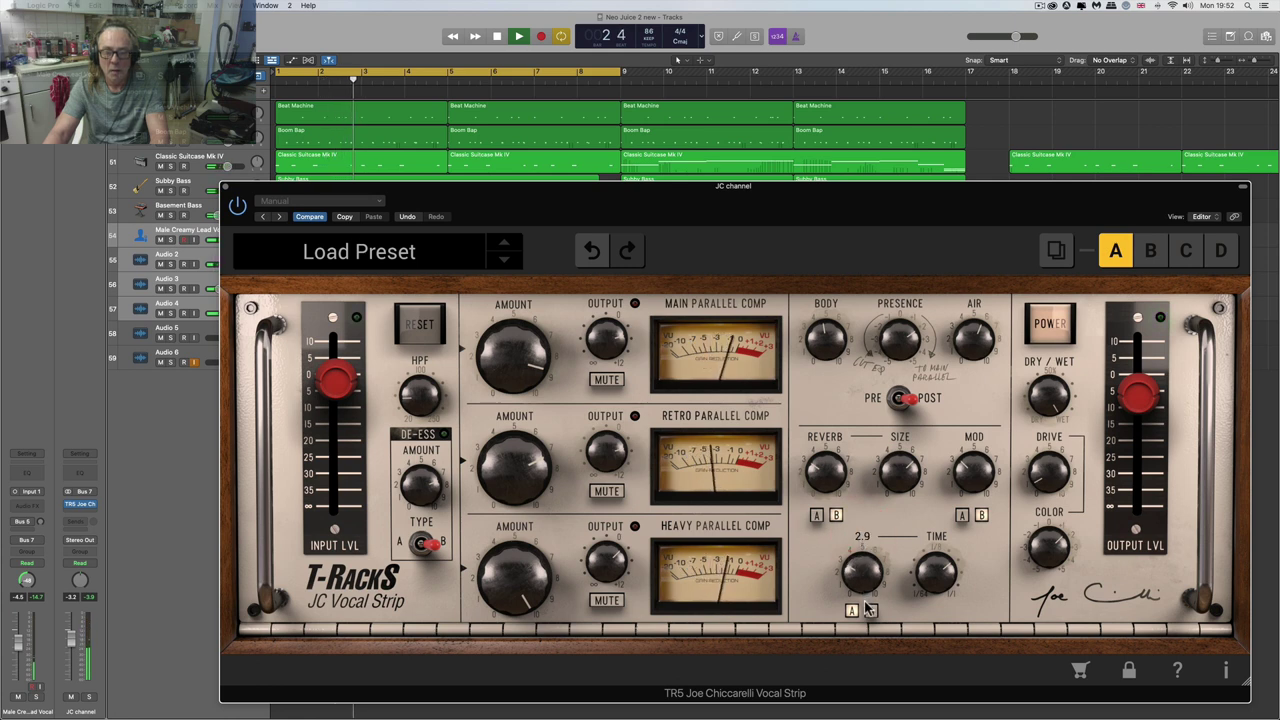
left_click_drag(866, 582, 866, 593)
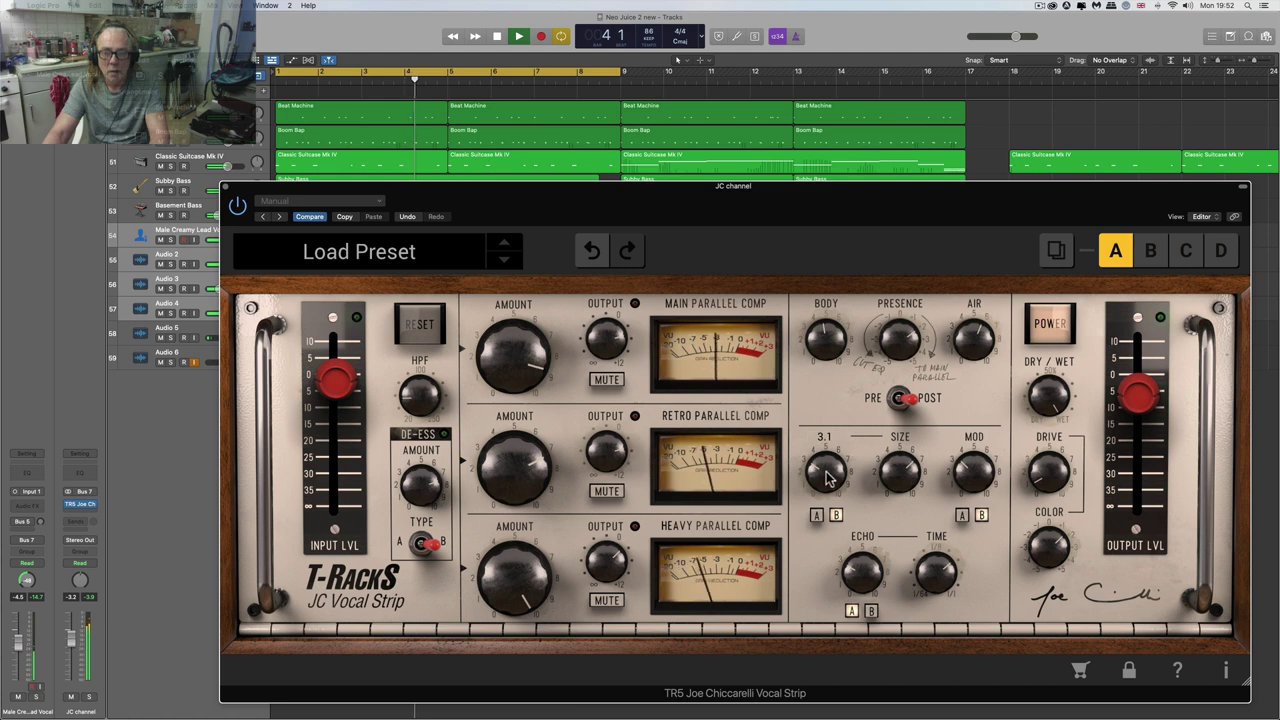
- During playback, set the reverb amount to 3.2 and adjust the reverb size
mouse_move(825, 441)
left_click_drag(824, 441, 825, 424)
left_click_drag(890, 470, 849, 529)
left_click(866, 589)
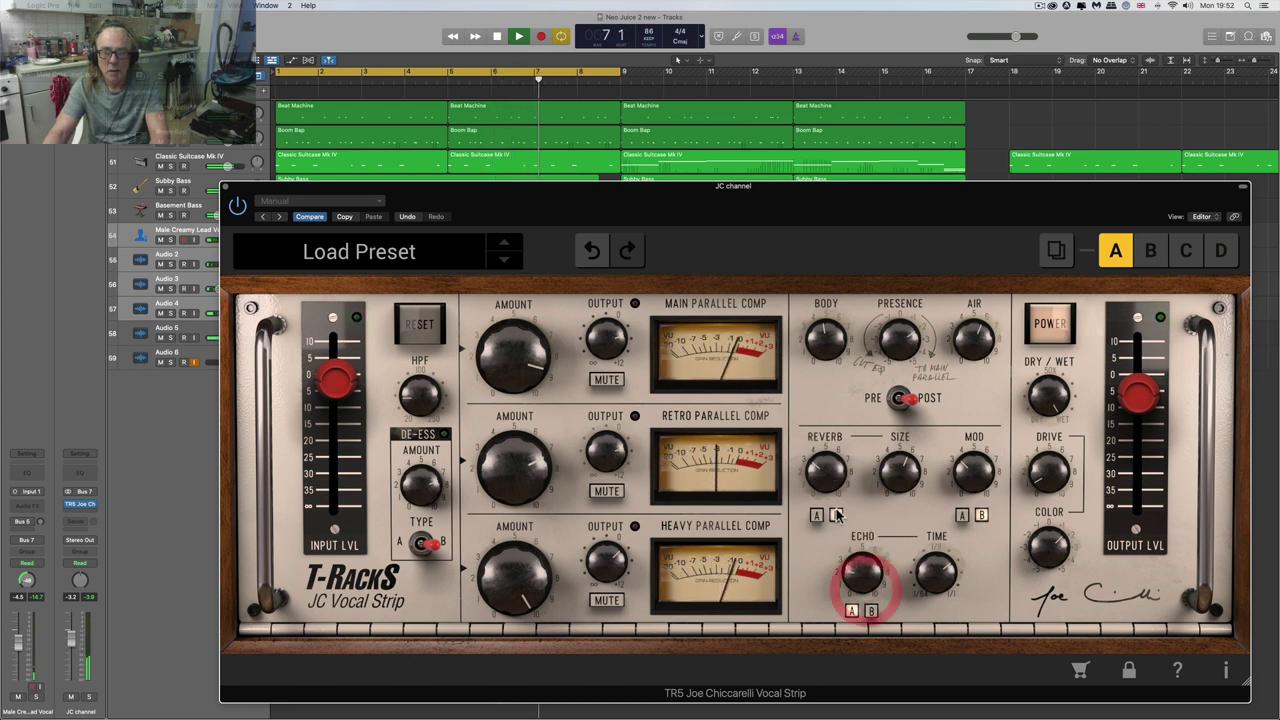
left_click(829, 480)
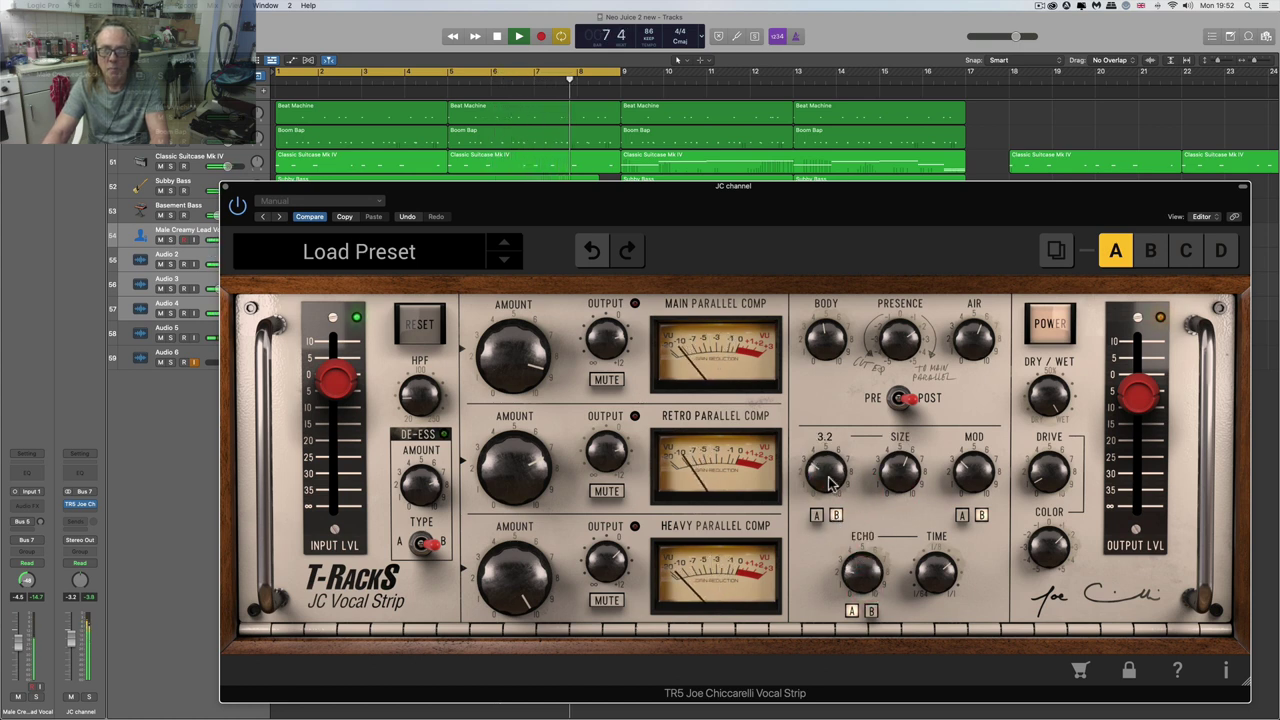
- Lower the main parallel compressor's output to 3.6 dB, adjust the heavy compressor's output, and stop playback
mouse_move(605, 443)
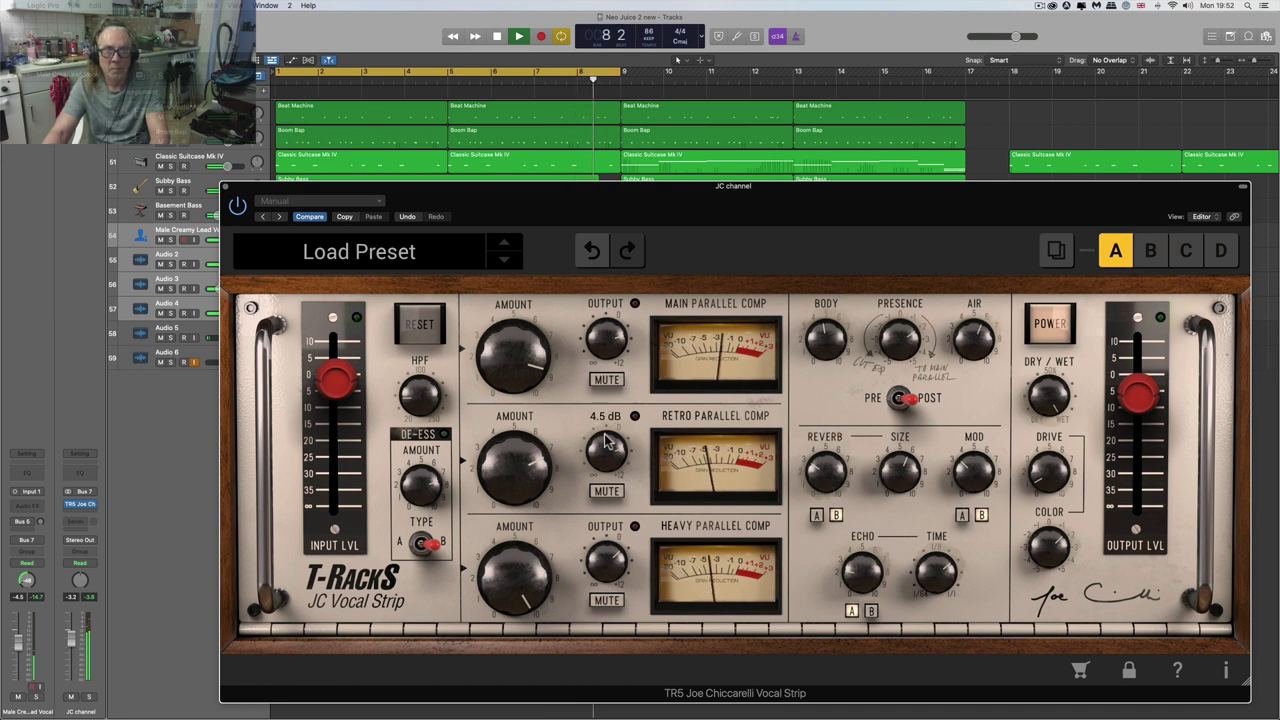
left_click(607, 365)
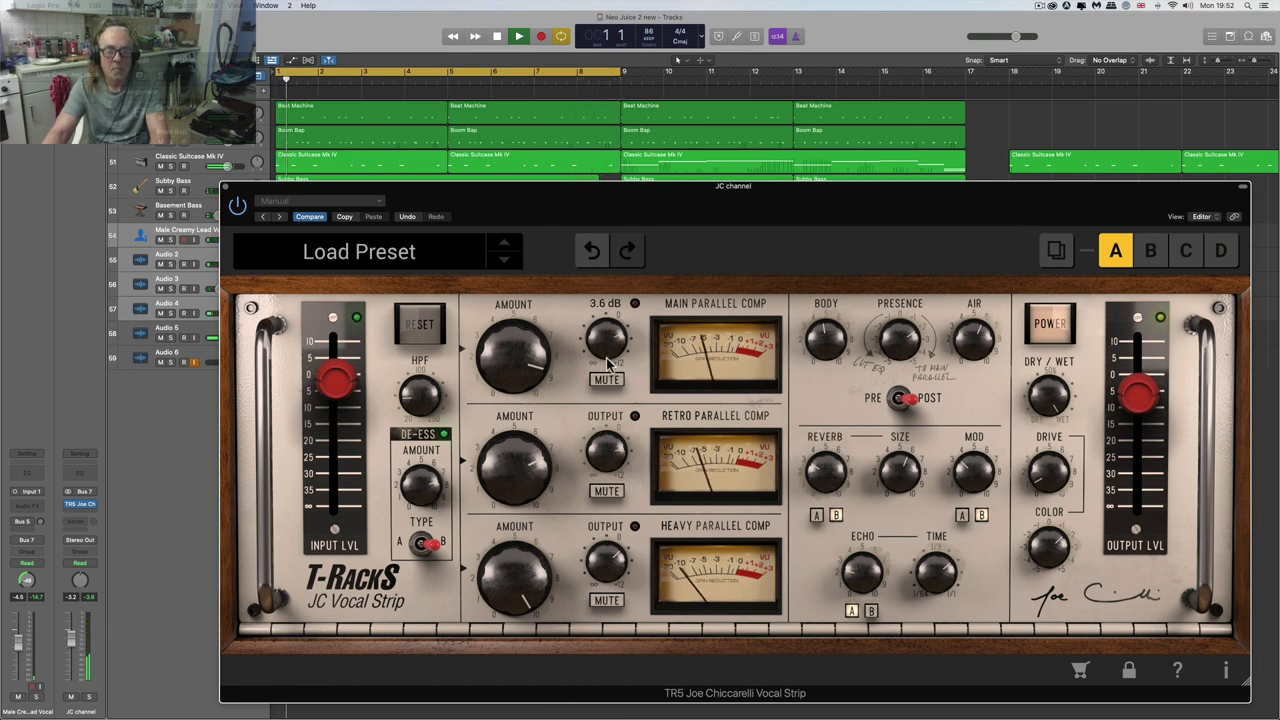
mouse_move(607, 560)
left_click_drag(607, 560, 629, 633)
key("space")
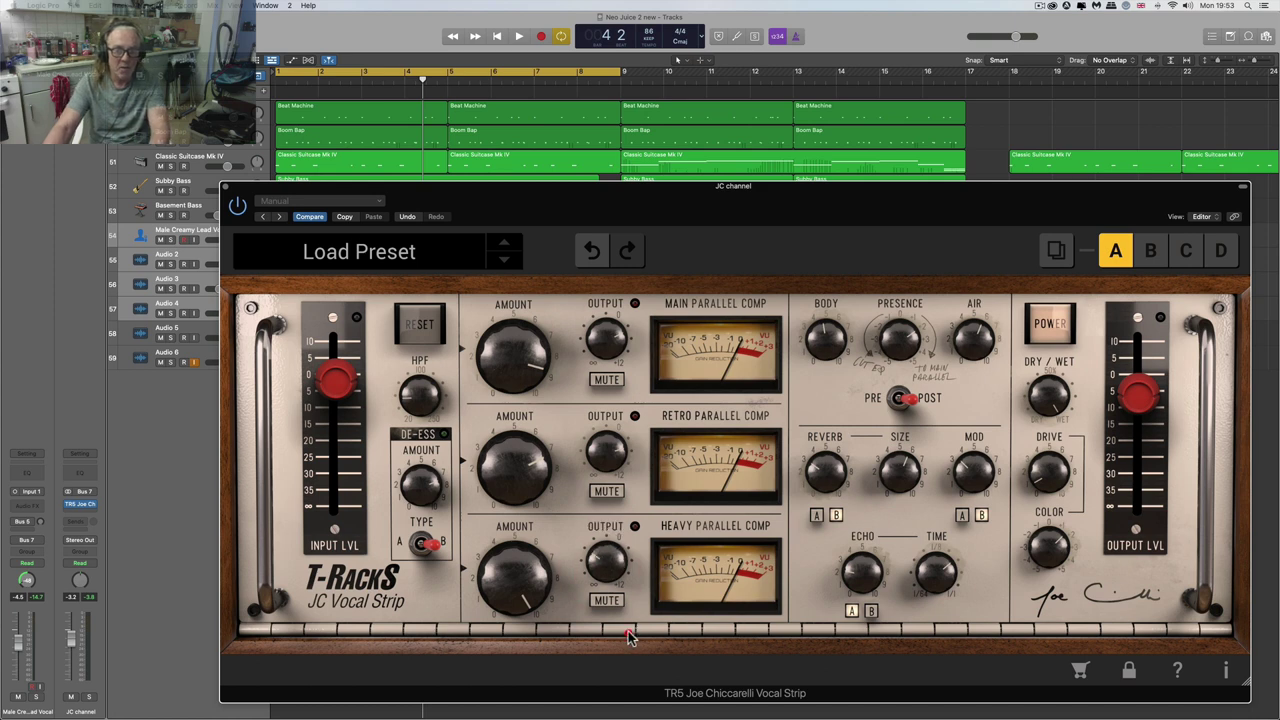
- Replay the loop, readjust the heavy parallel compressor's output during playback, and stop
key("space")
left_click_drag(607, 585, 606, 455)
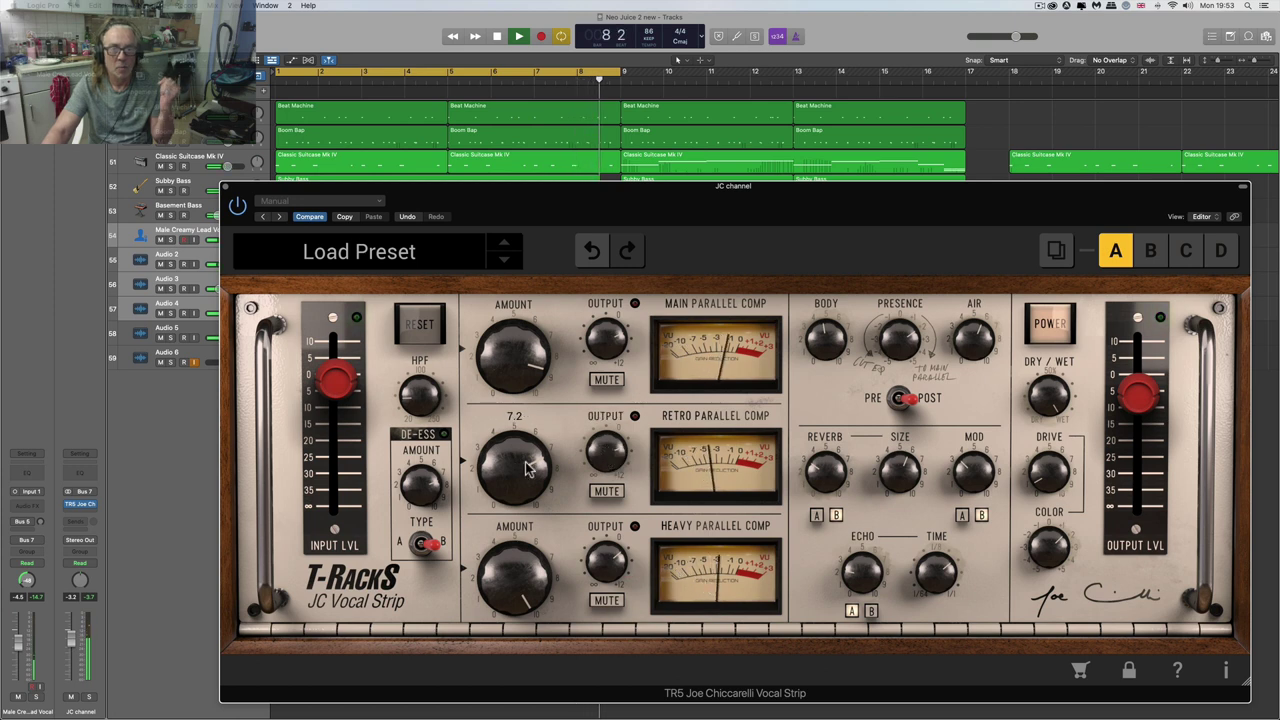
key("space")
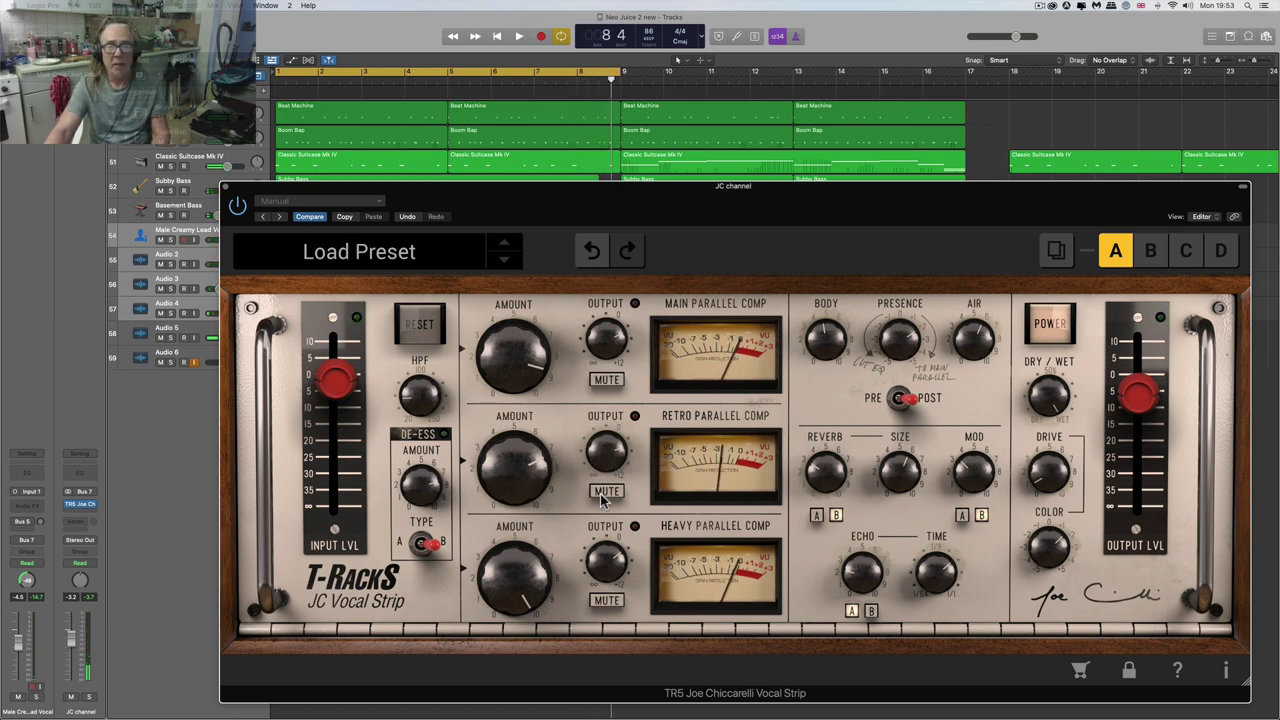
- Examine the price and overview on the Joe Chiccarelli Vocal Strip product page in the browser, and return to the Logic Pro project
left_click_drag(712, 198, 701, 192)
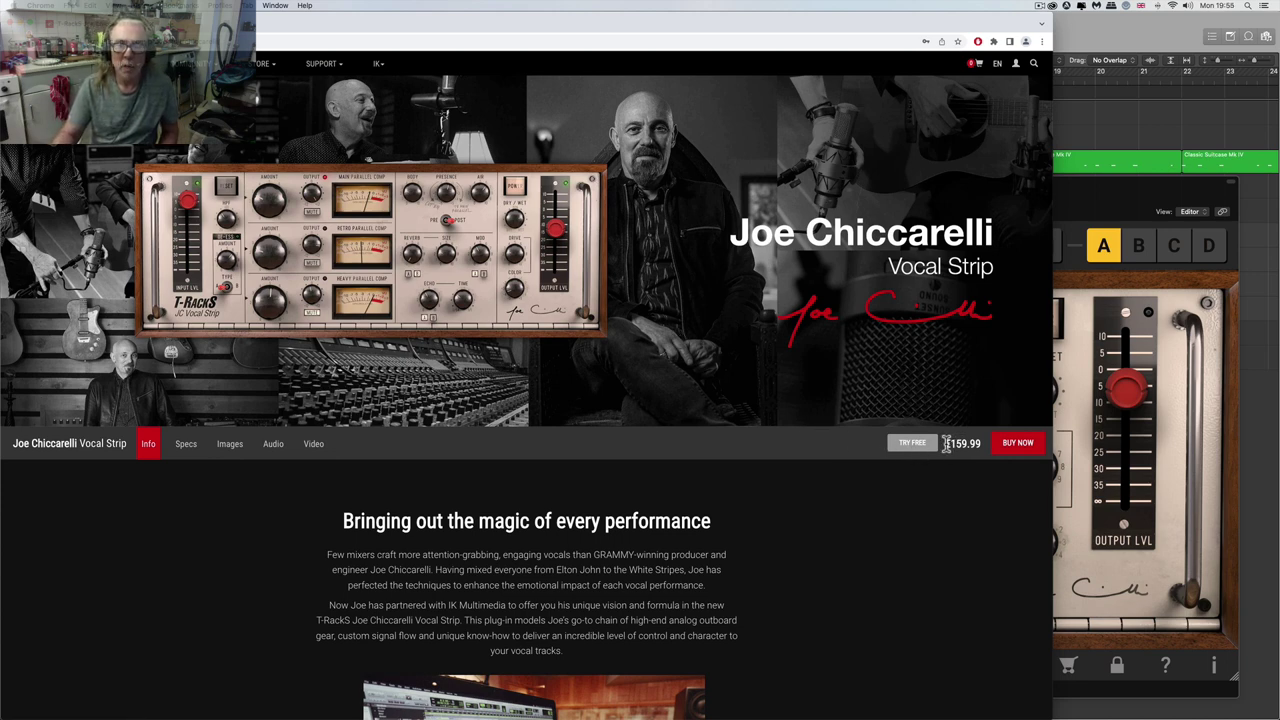
left_click_drag(946, 444, 979, 444)
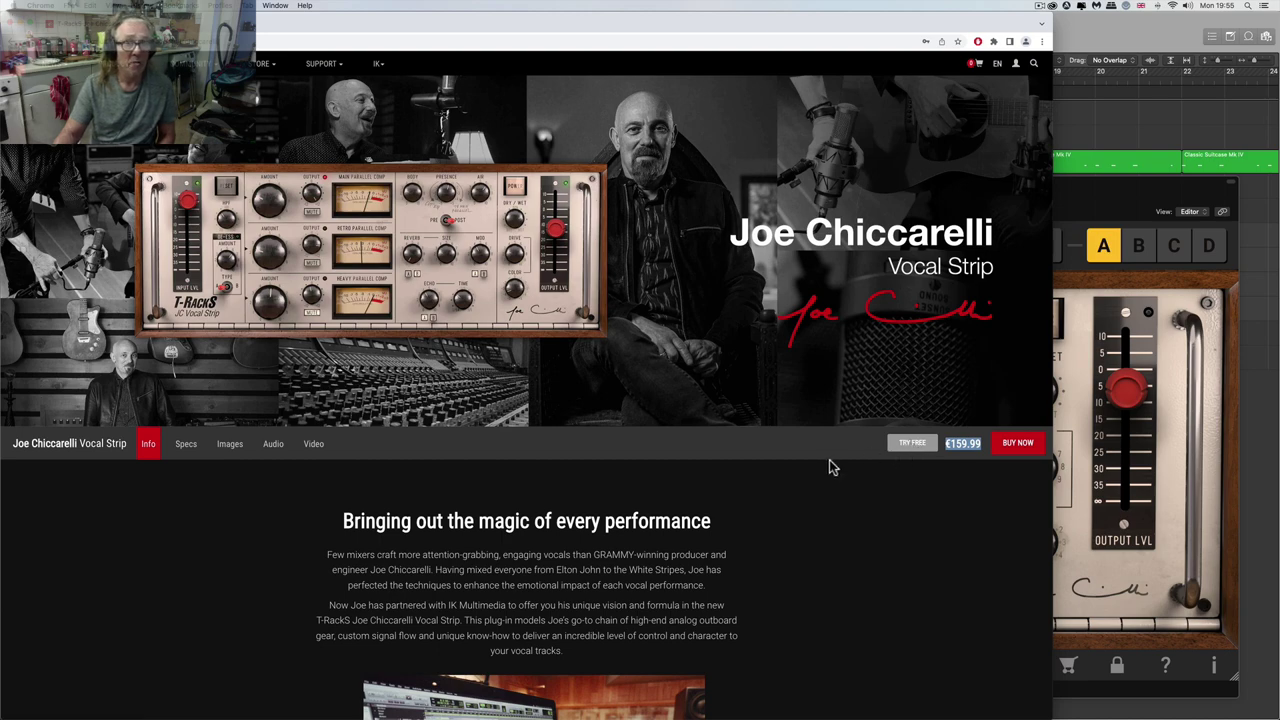
scroll(830, 467, "down", 5)
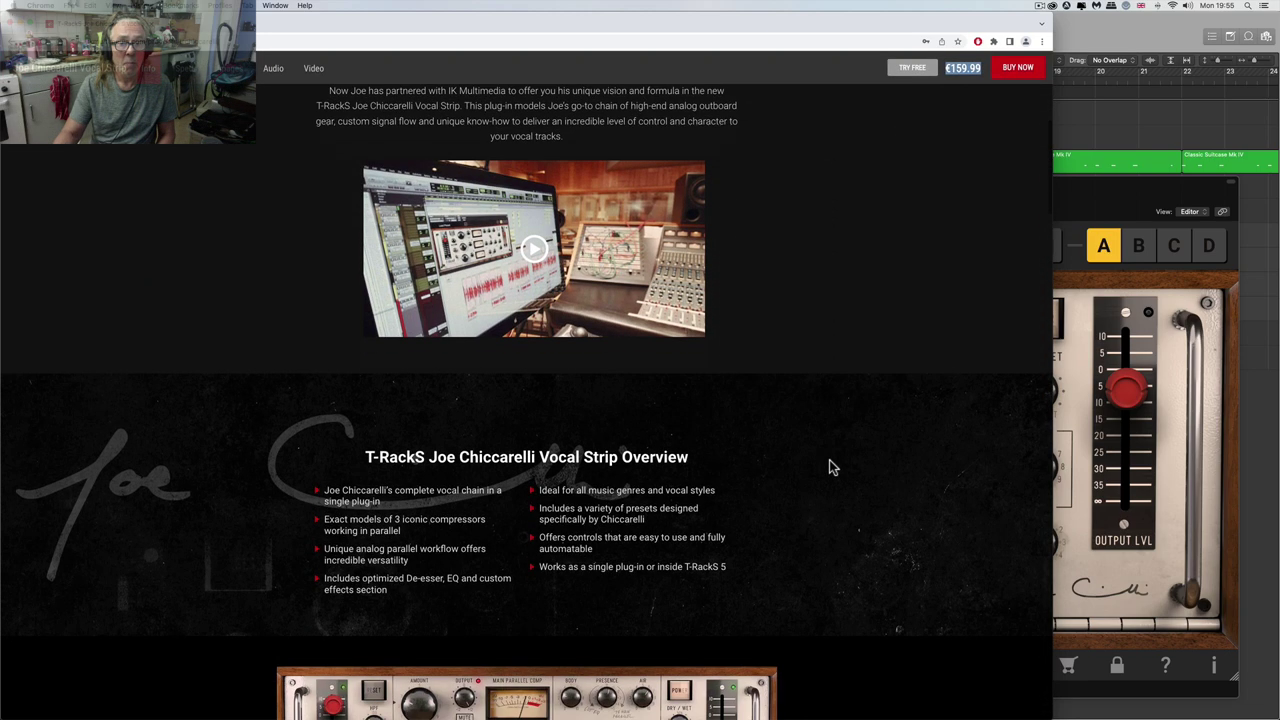
scroll(830, 467, "down", 2)
scroll(830, 467, "up", 7)
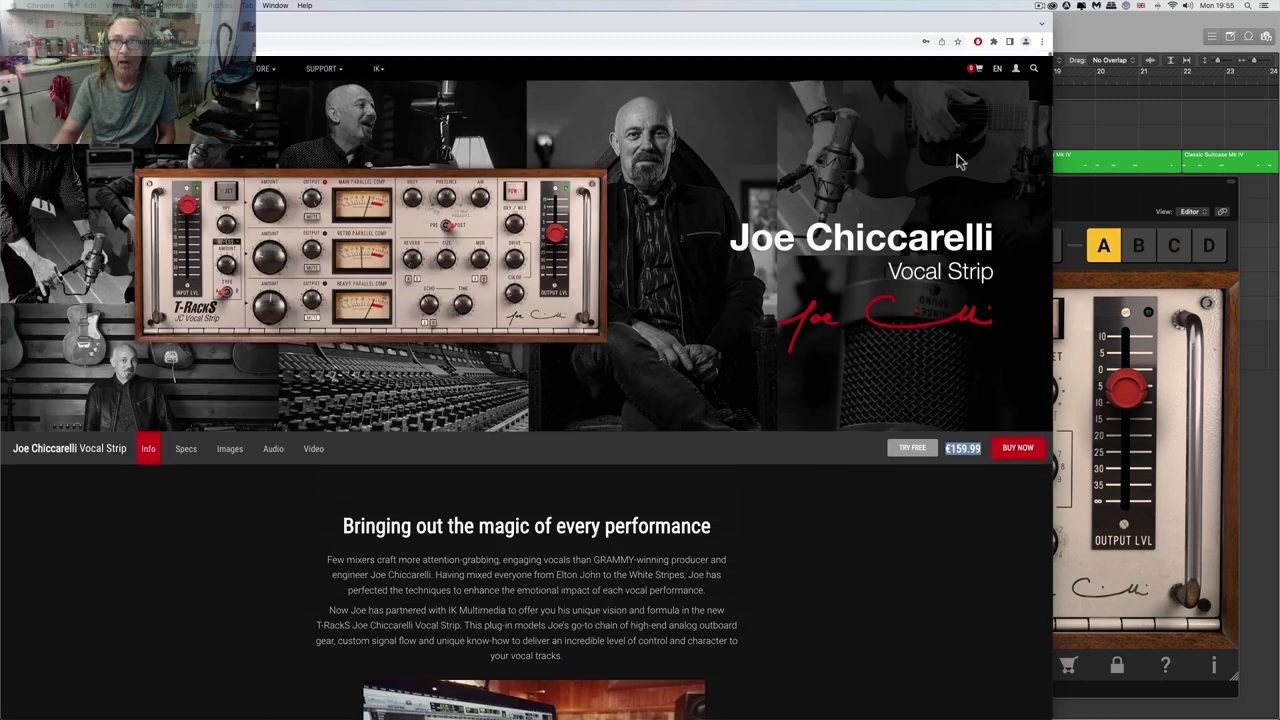
left_click(1097, 30)
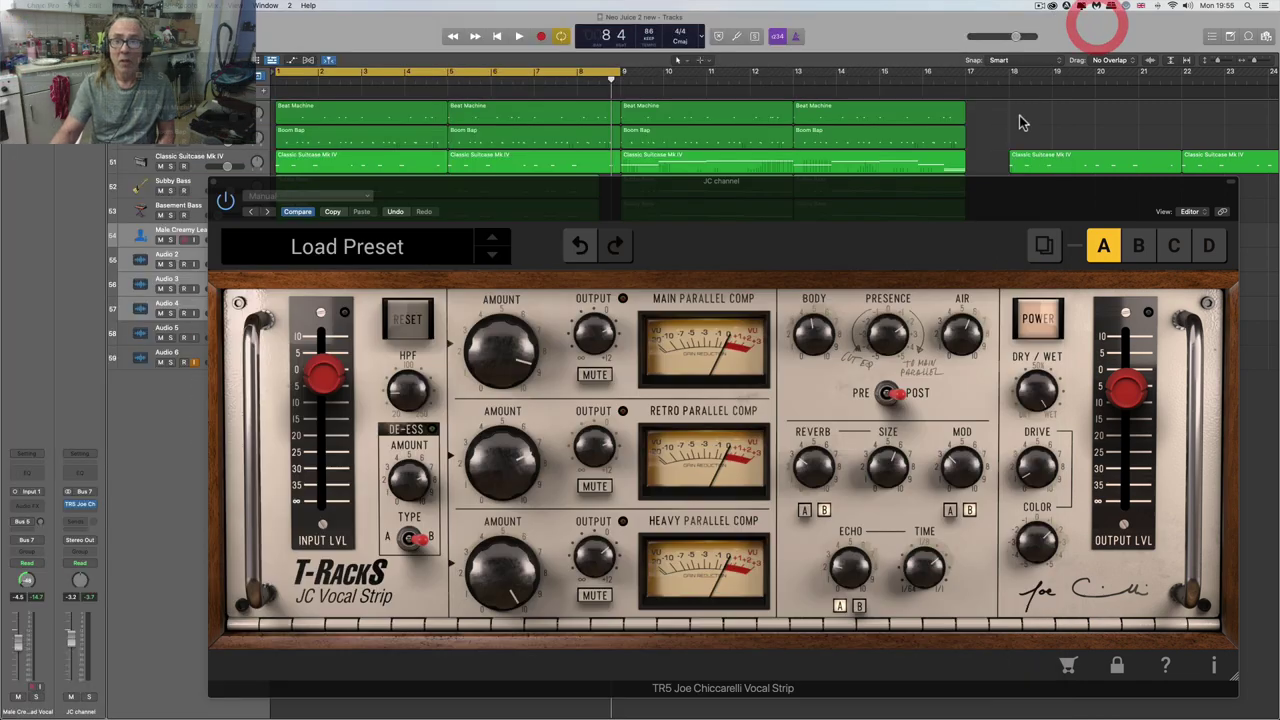
- Fine-tune the main parallel compressor's amount and shift the plug-in window slightly
left_click(869, 184)
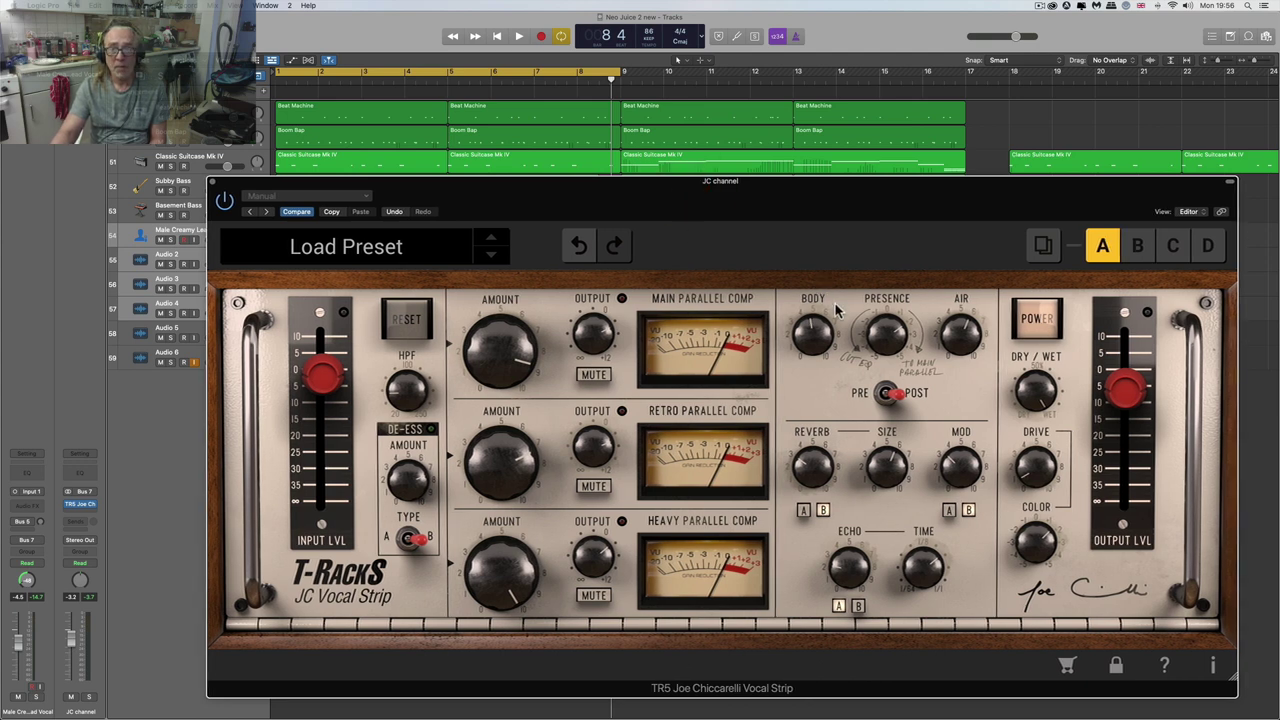
mouse_move(886, 335)
mouse_move(886, 332)
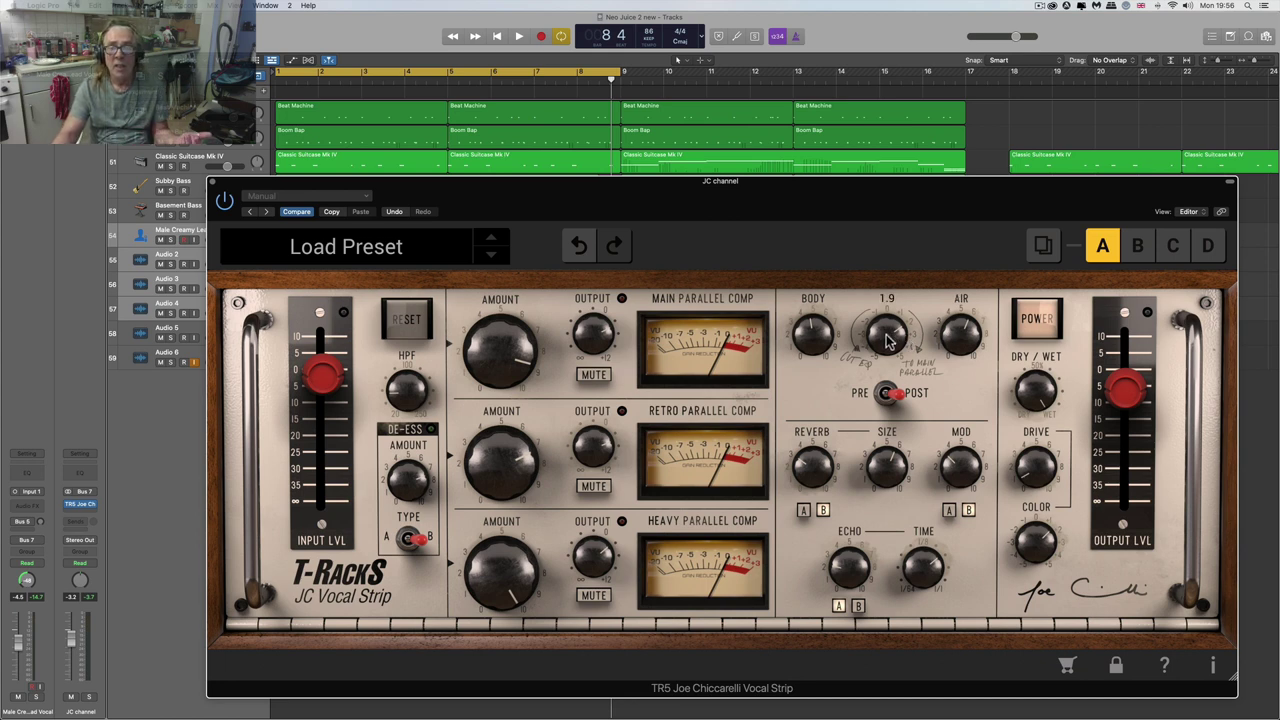
mouse_move(965, 336)
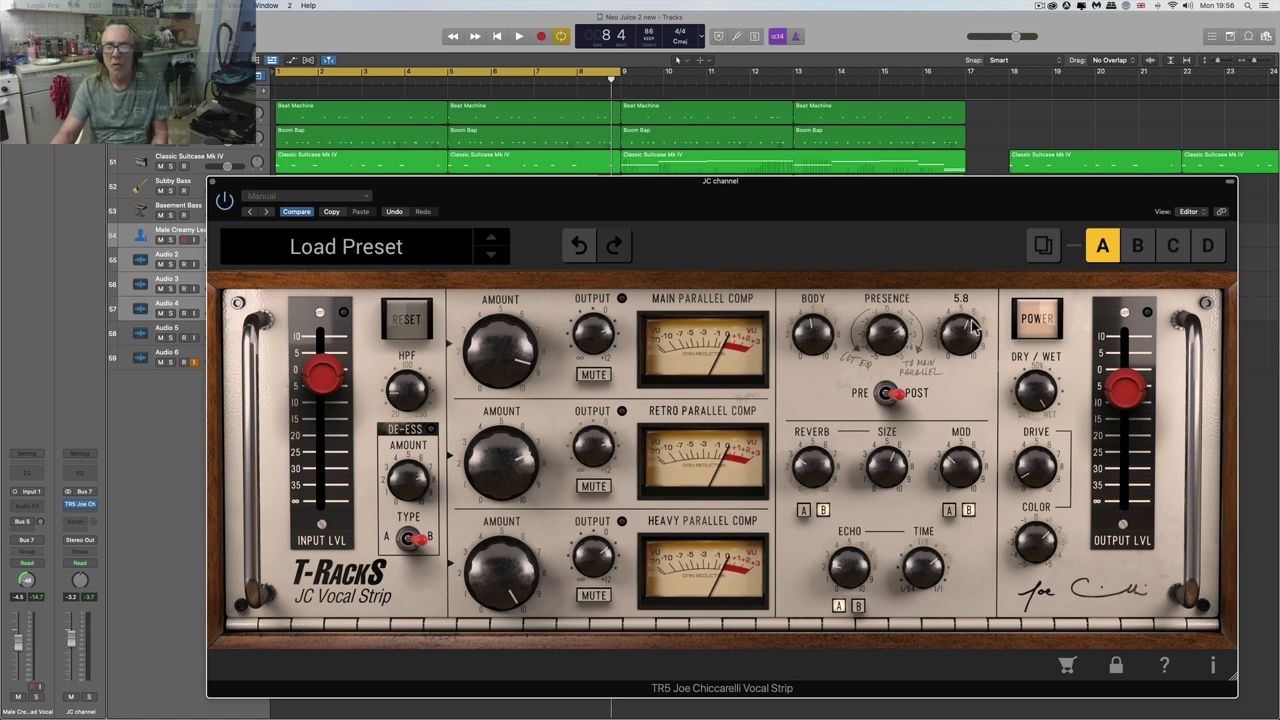
mouse_move(1036, 476)
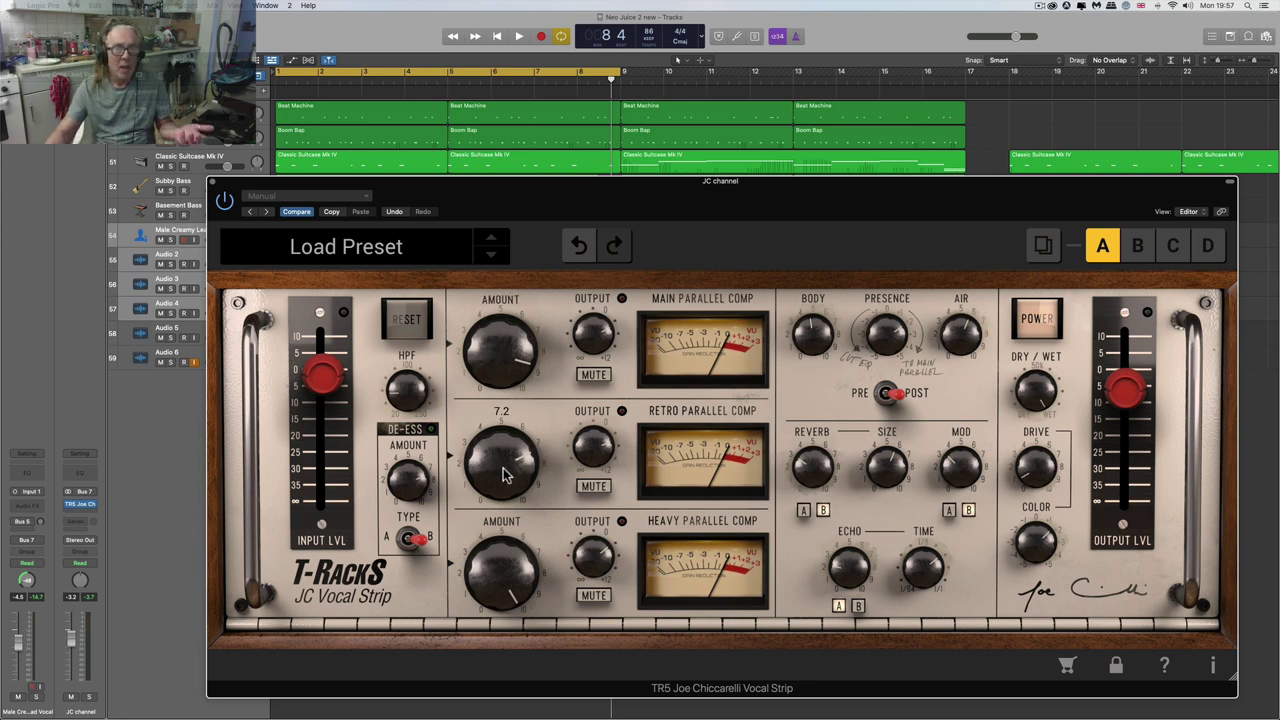
mouse_move(511, 369)
left_mouse_down()
mouse_move(513, 349)
mouse_move(512, 401)
mouse_move(511, 371)
left_mouse_up()
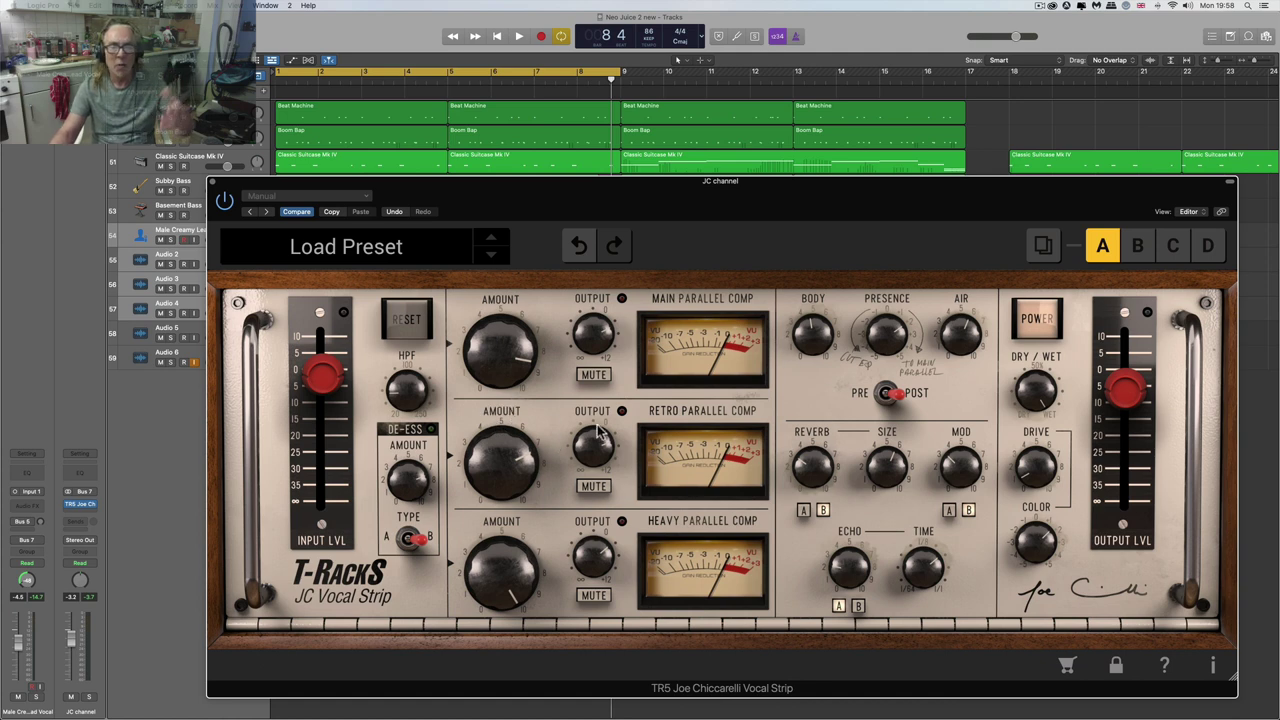
mouse_move(518, 423)
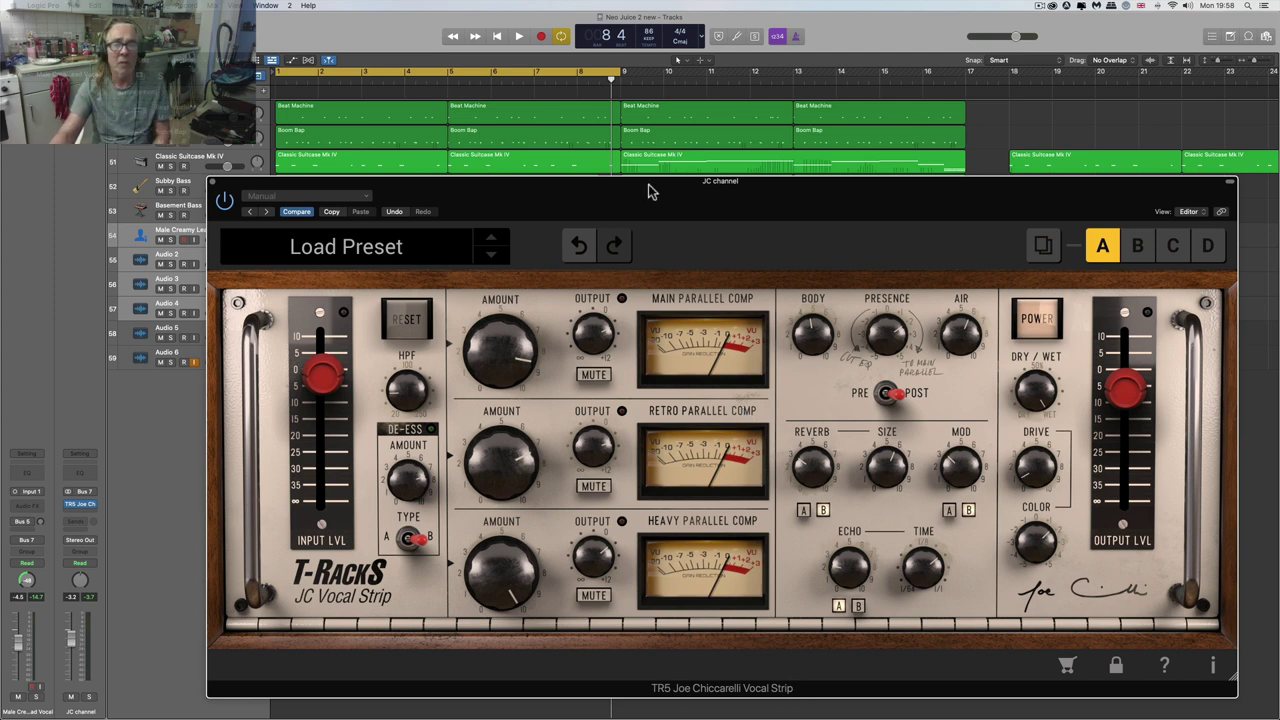
left_click_drag(651, 192, 643, 188)
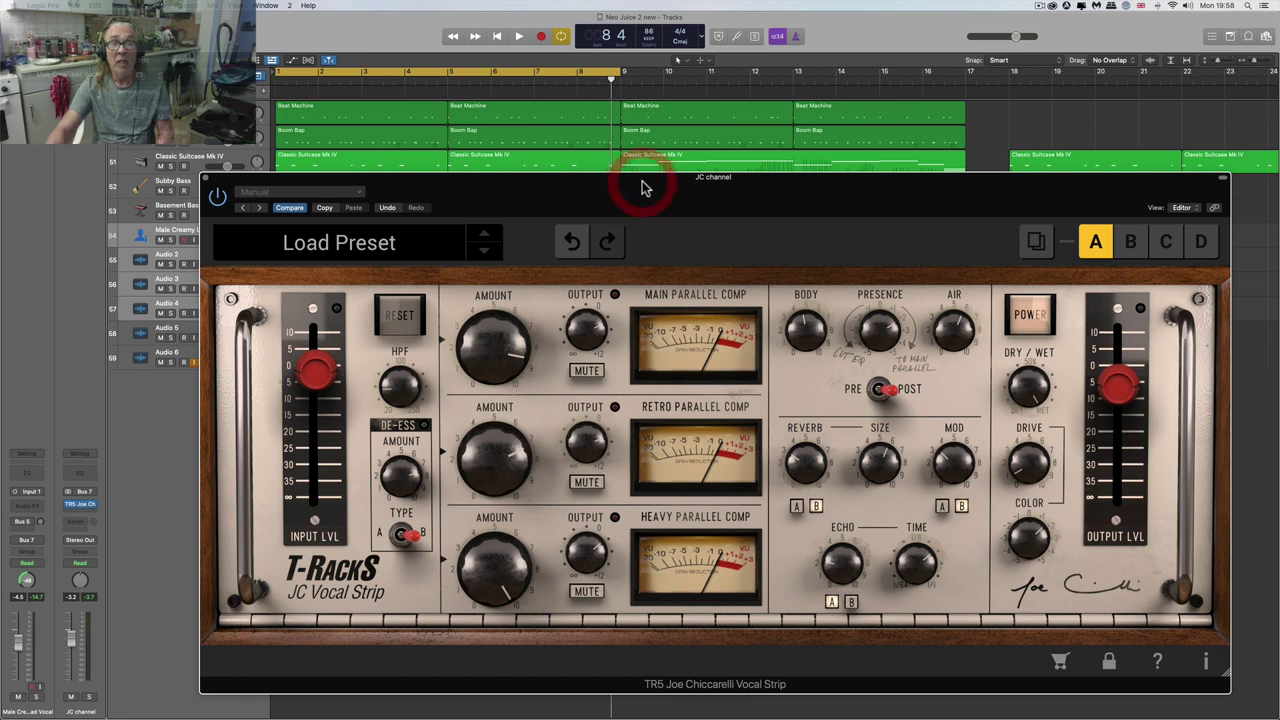